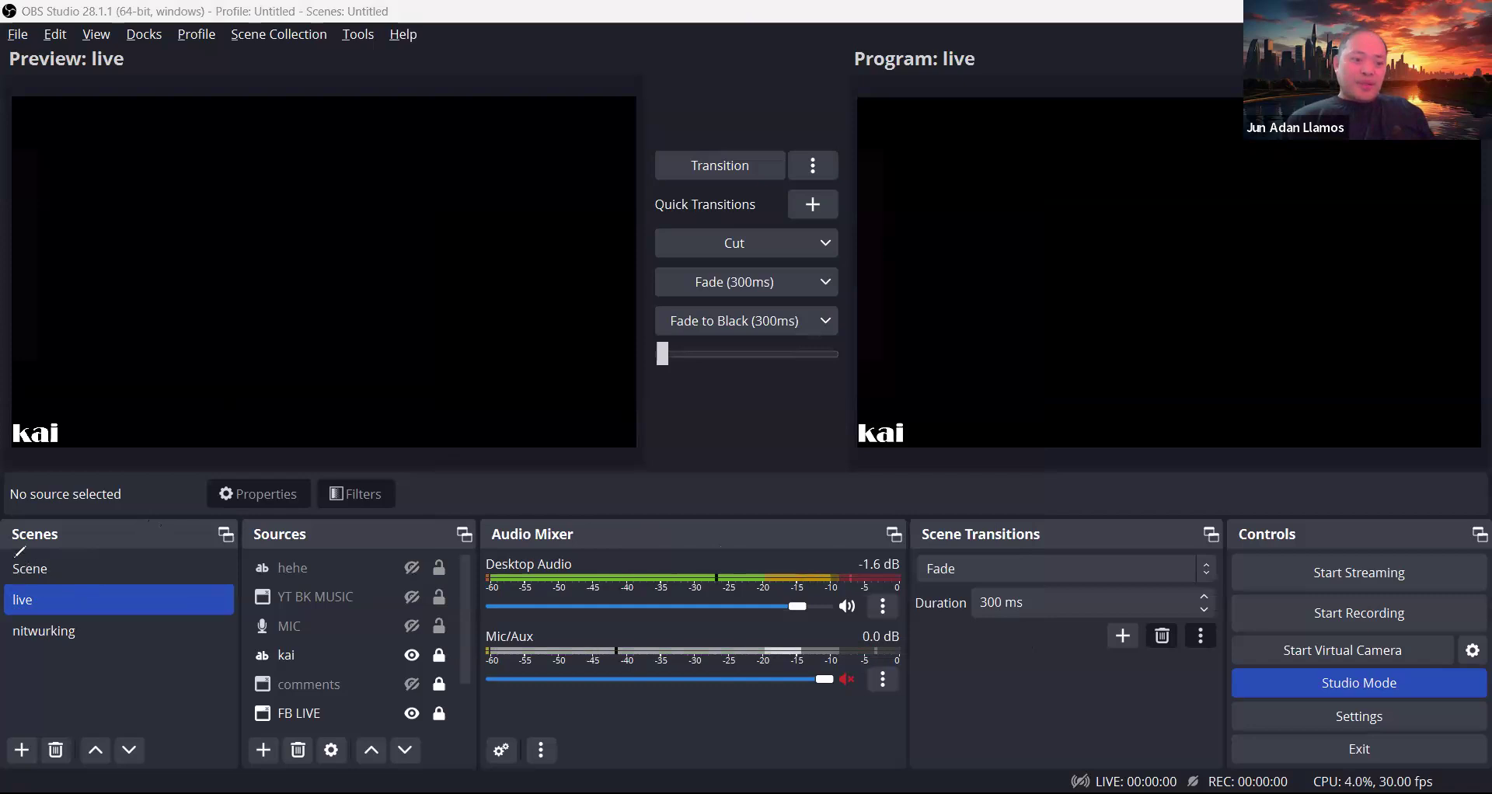
pyautogui.moveTo(5, 522)
pyautogui.mouseDown()
pyautogui.moveTo(6, 612)
pyautogui.moveTo(145, 652)
pyautogui.moveTo(85, 510)
pyautogui.moveTo(7, 541)
pyautogui.moveTo(10, 635)
pyautogui.moveTo(152, 577)
pyautogui.moveTo(88, 513)
pyautogui.mouseUp()
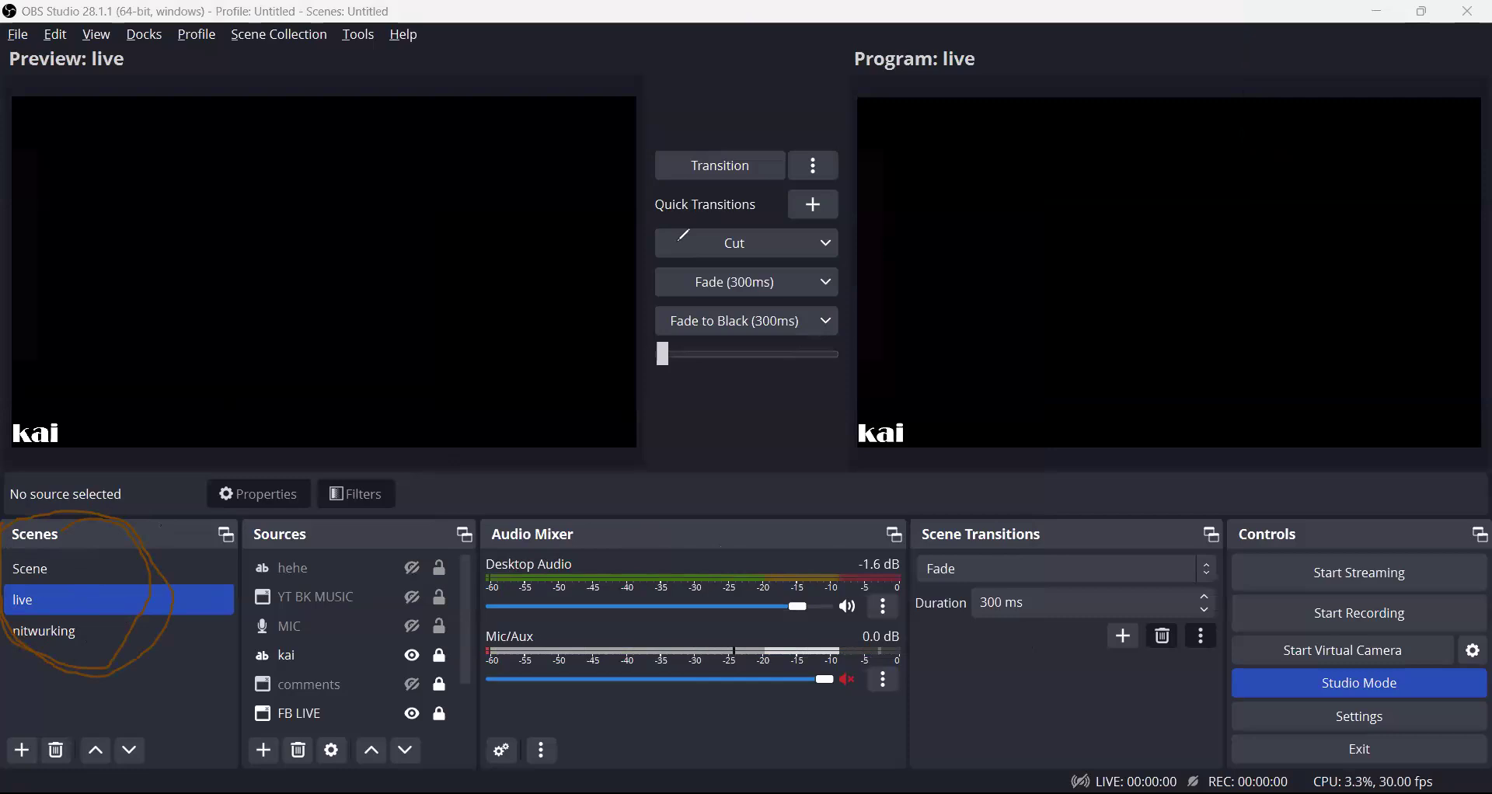
pyautogui.moveTo(936, 152)
pyautogui.mouseDown()
pyautogui.moveTo(800, 204)
pyautogui.moveTo(781, 191)
pyautogui.mouseUp()
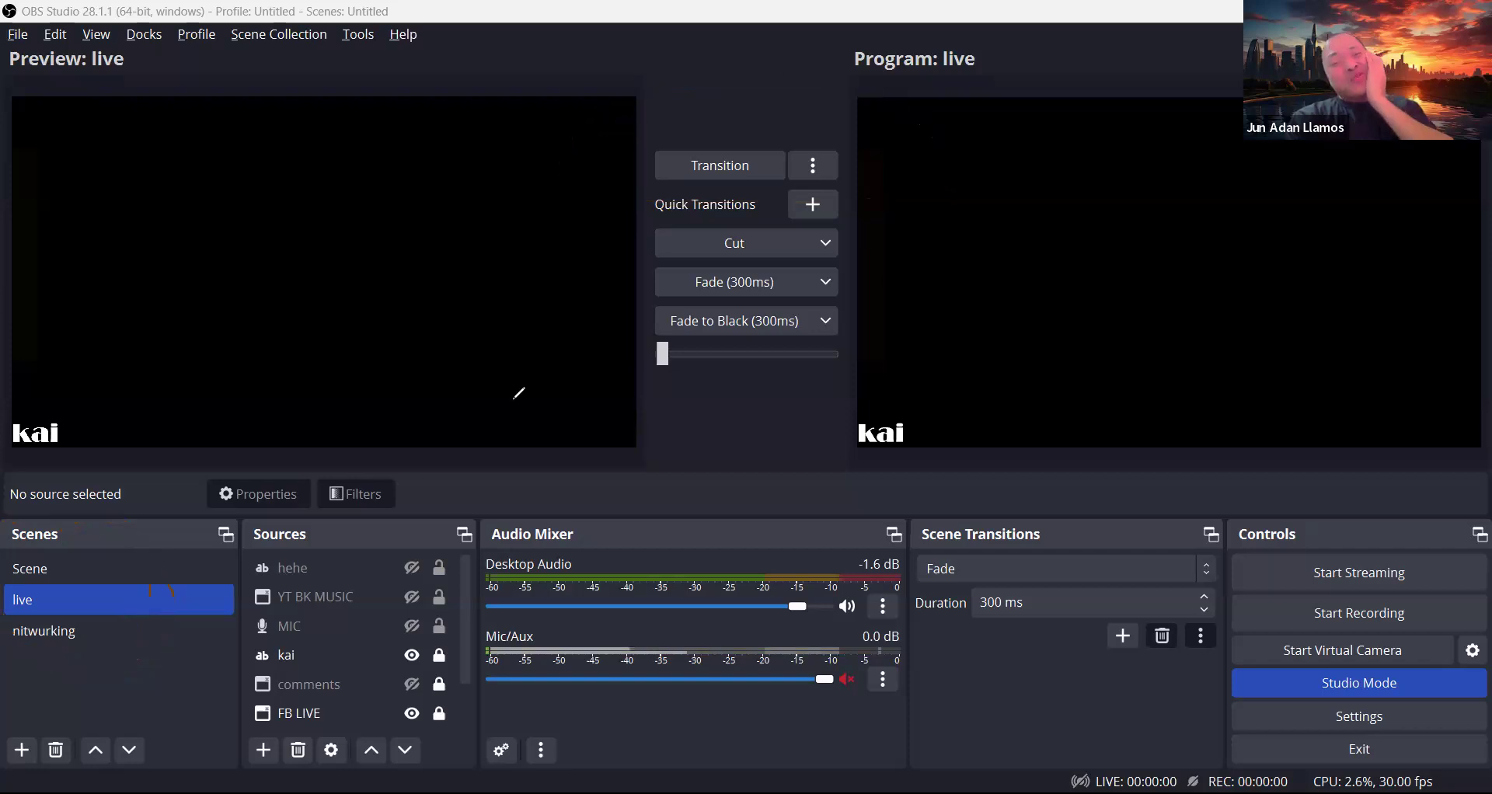
pyautogui.moveTo(160, 566); pyautogui.dragTo(14, 535)
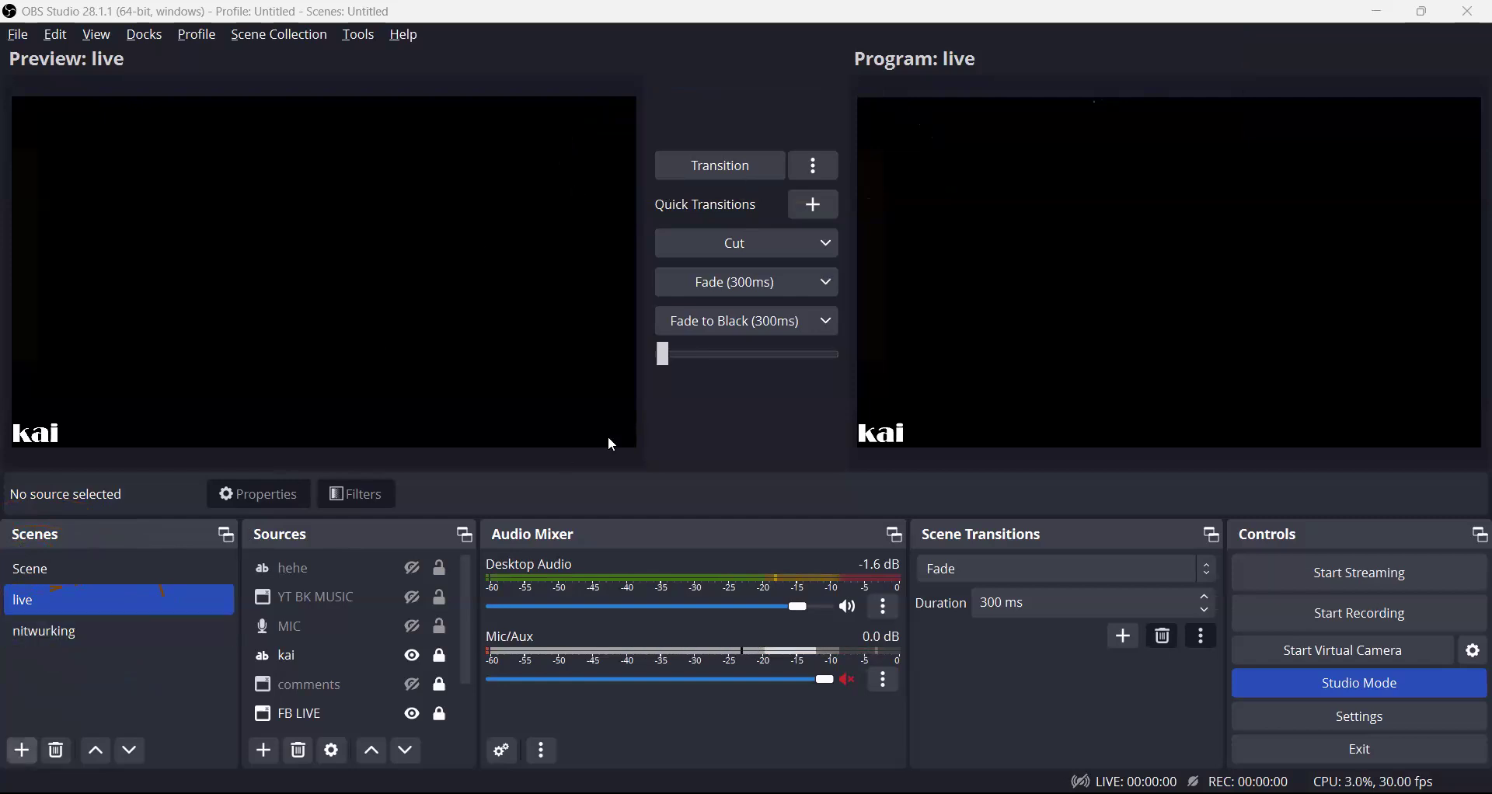
# Step: Create a new scene named BOB
pyautogui.press('Return')
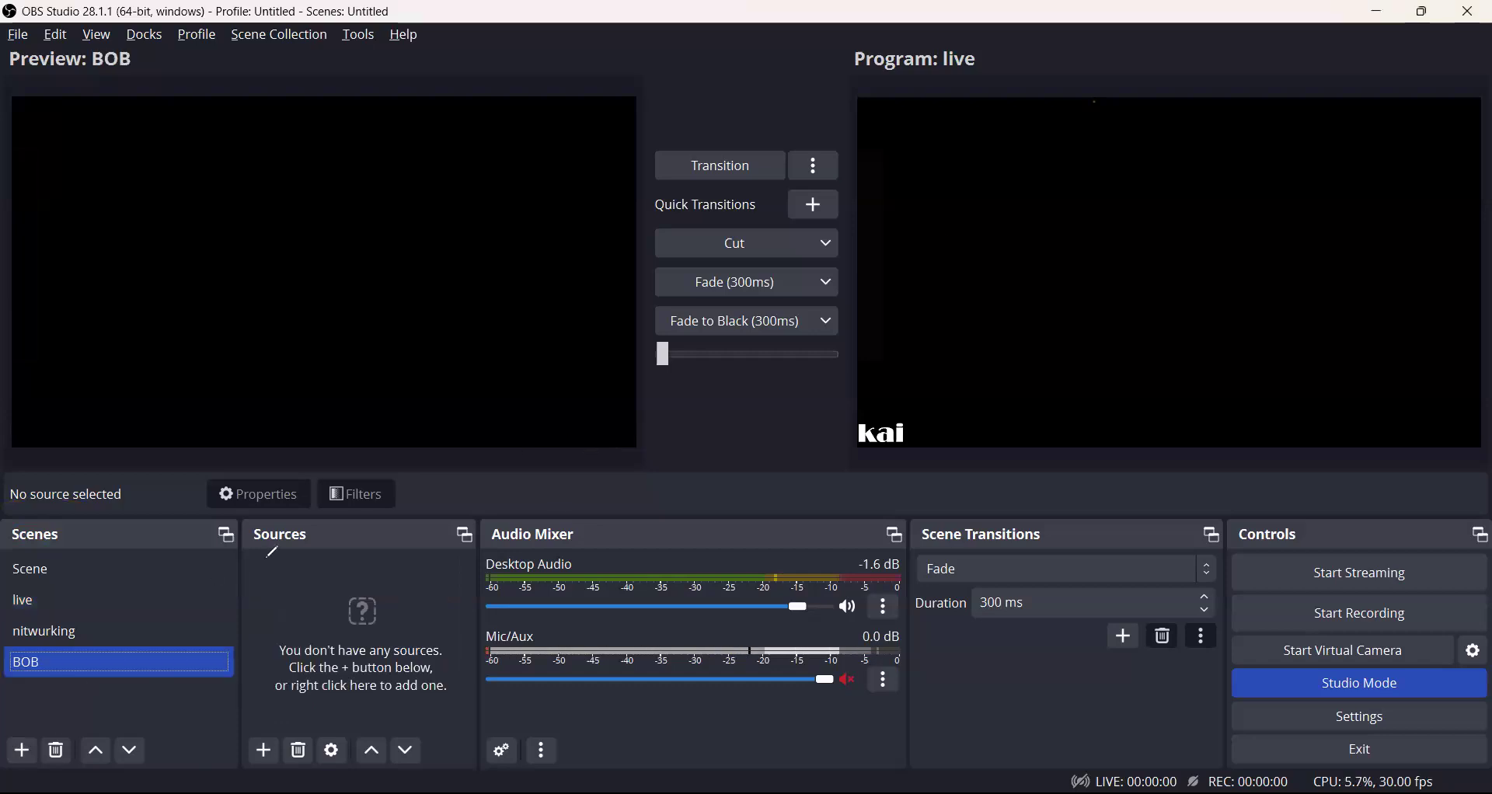
pyautogui.moveTo(254, 546)
pyautogui.mouseDown()
pyautogui.moveTo(258, 634)
pyautogui.moveTo(379, 569)
pyautogui.mouseUp()
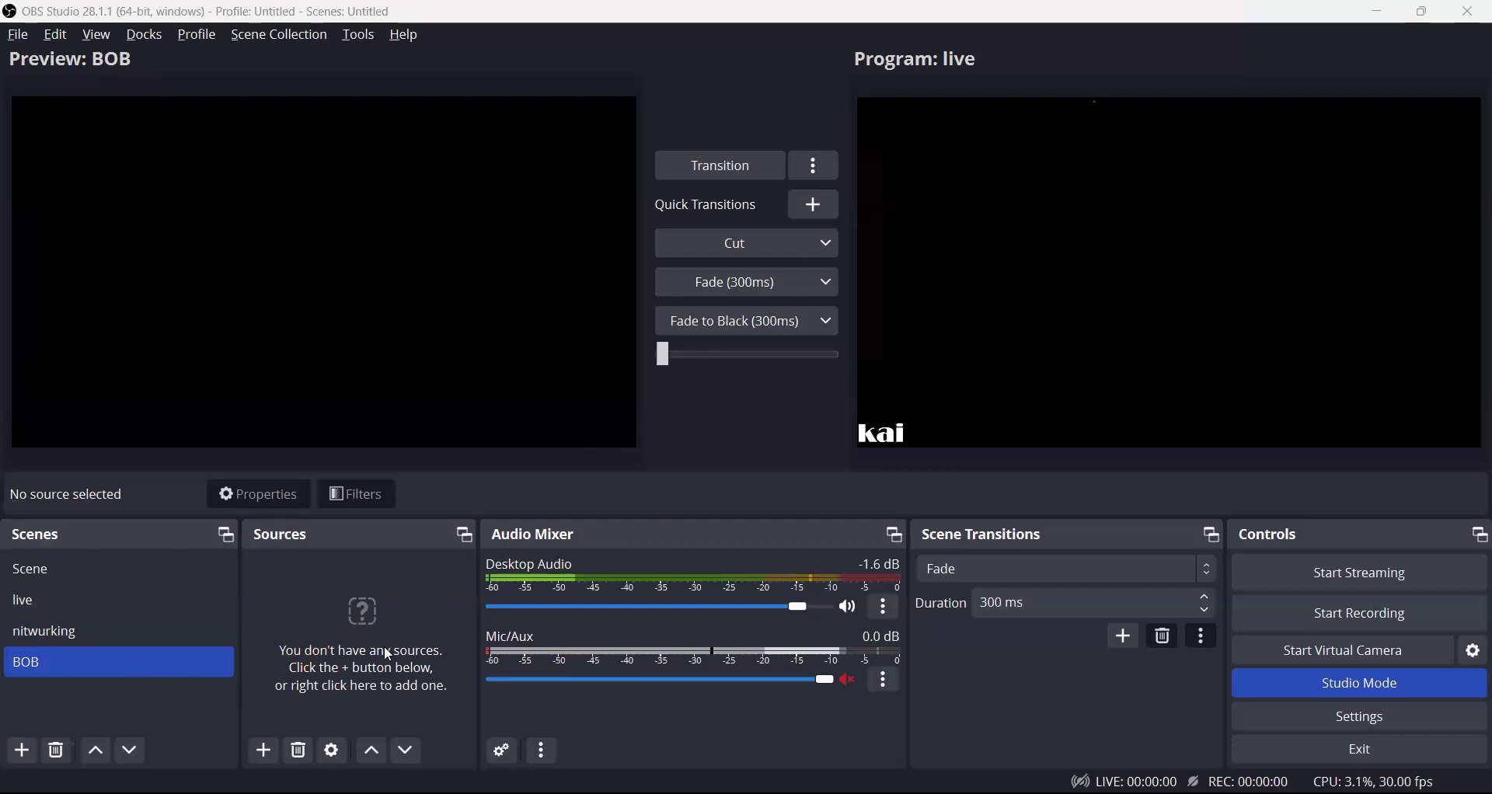
# Step: Add an Image Slide Show source to the BOB scene and review its visibility behavior options and other properties without changing them
pyautogui.click(263, 750)
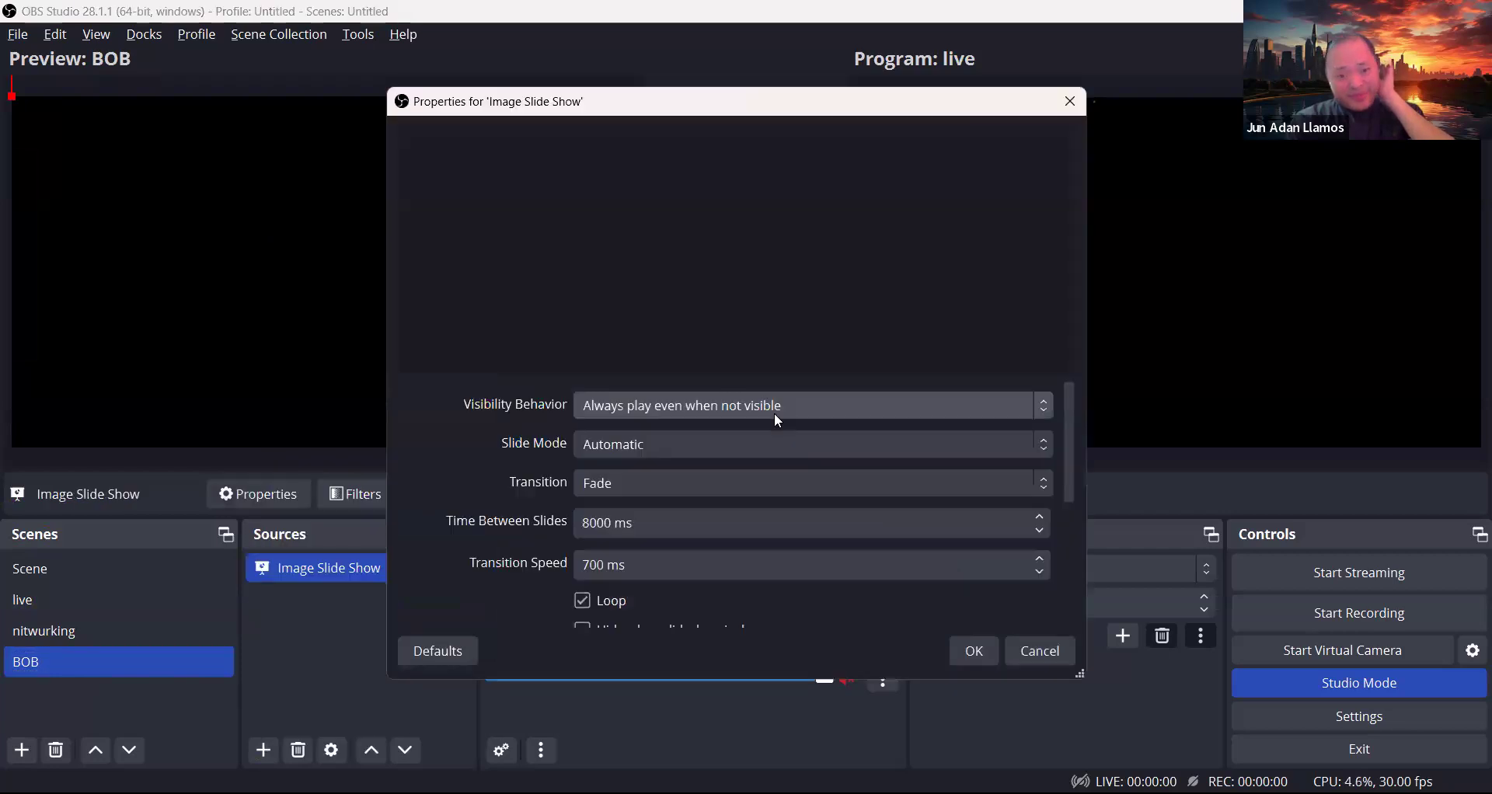
pyautogui.click(774, 414)
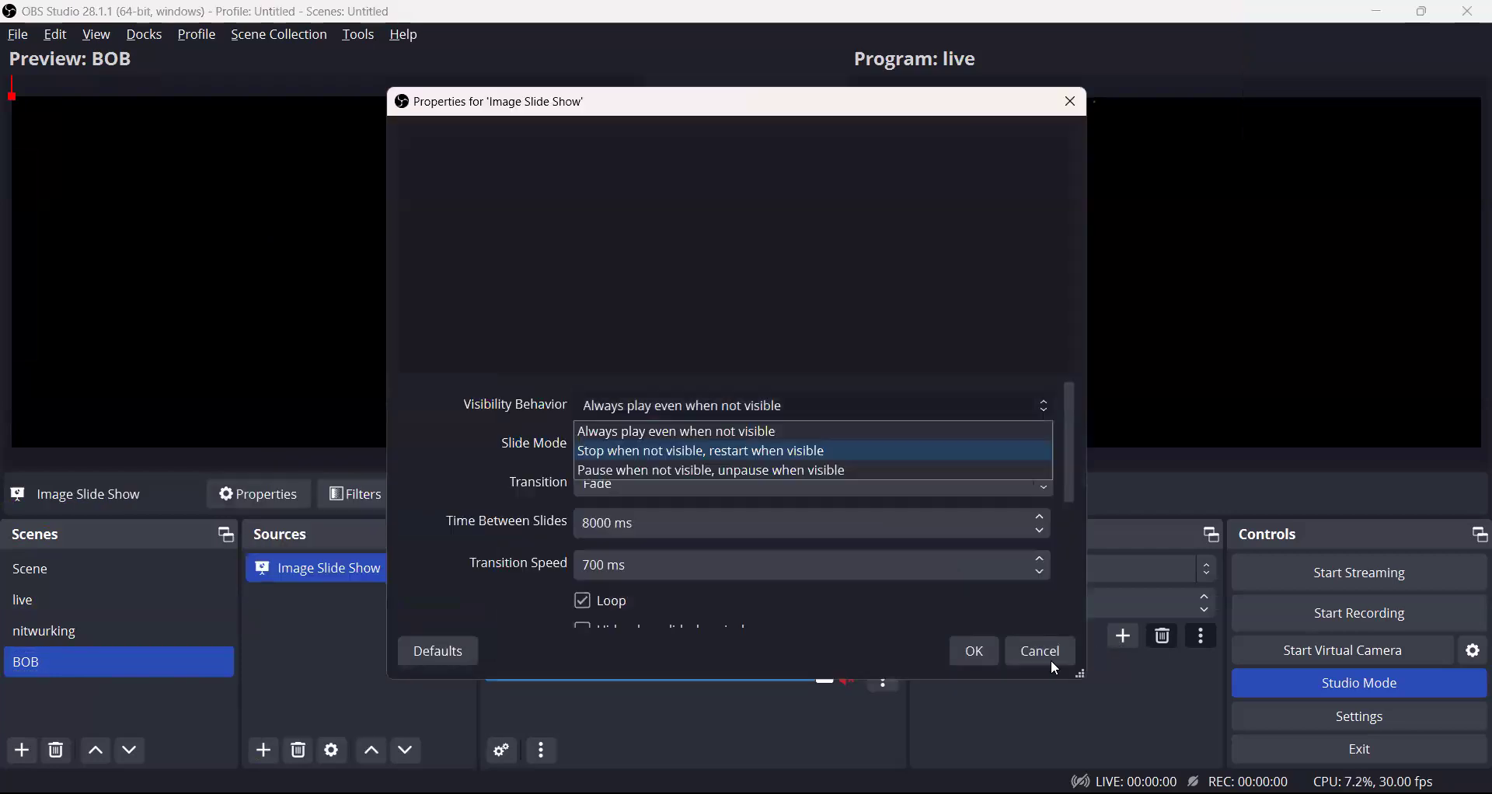
pyautogui.press('Escape')
pyautogui.press('Escape')
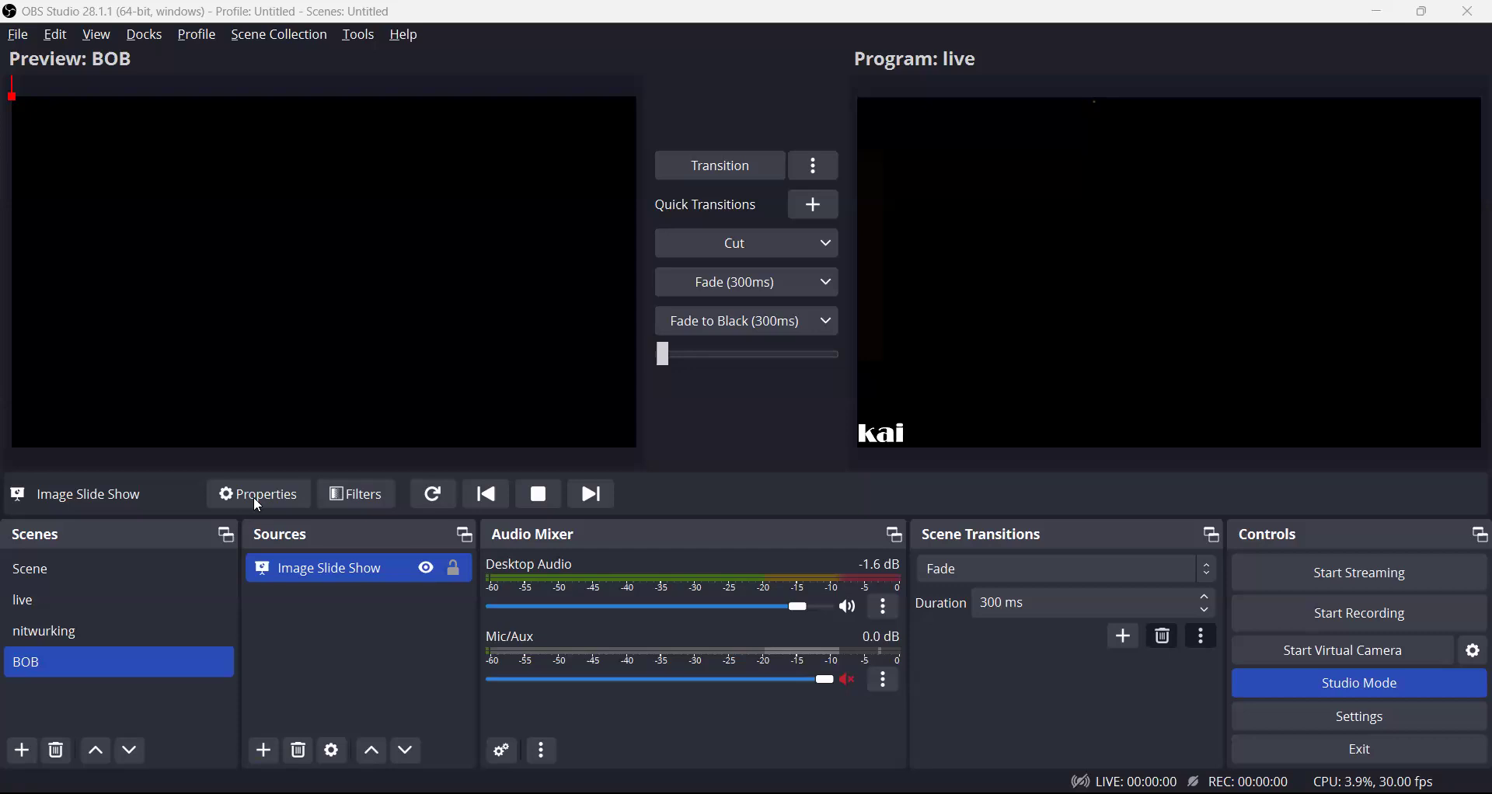
pyautogui.doubleClick(357, 572)
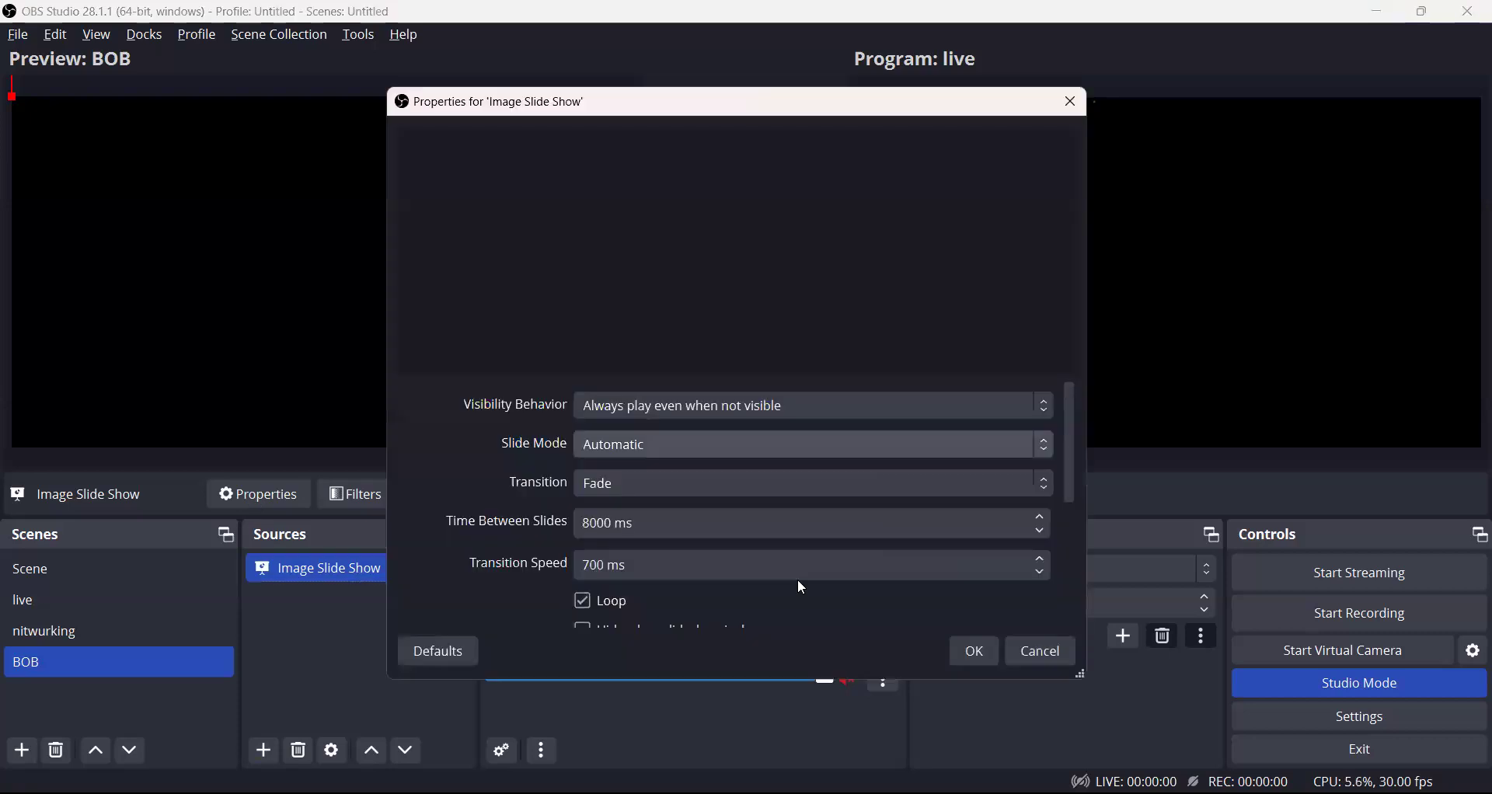
pyautogui.click(1027, 646)
# Step: Try out a Display Capture source of the primary monitor in the BOB scene and remove it
pyautogui.click(264, 752)
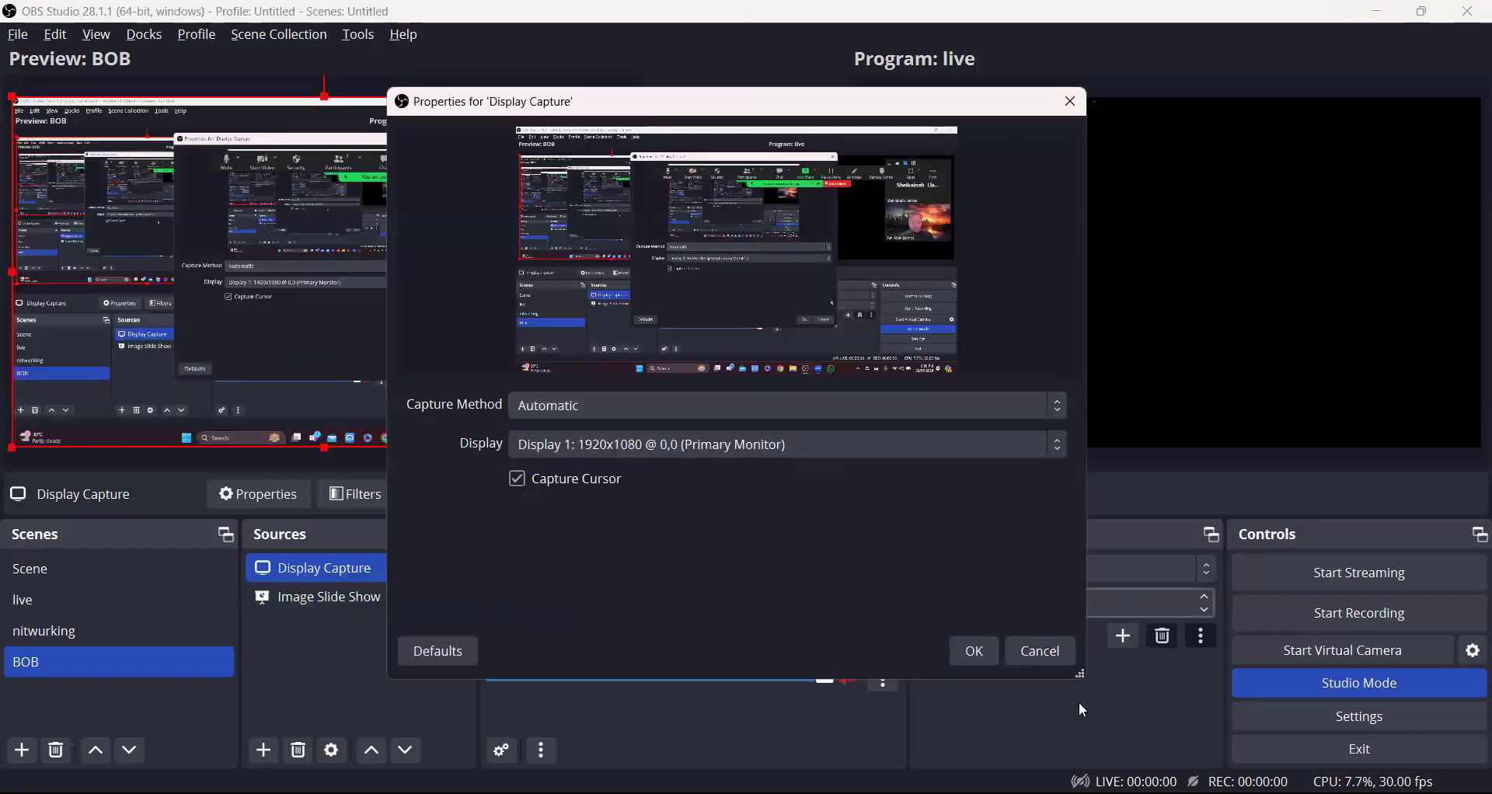
pyautogui.click(1038, 657)
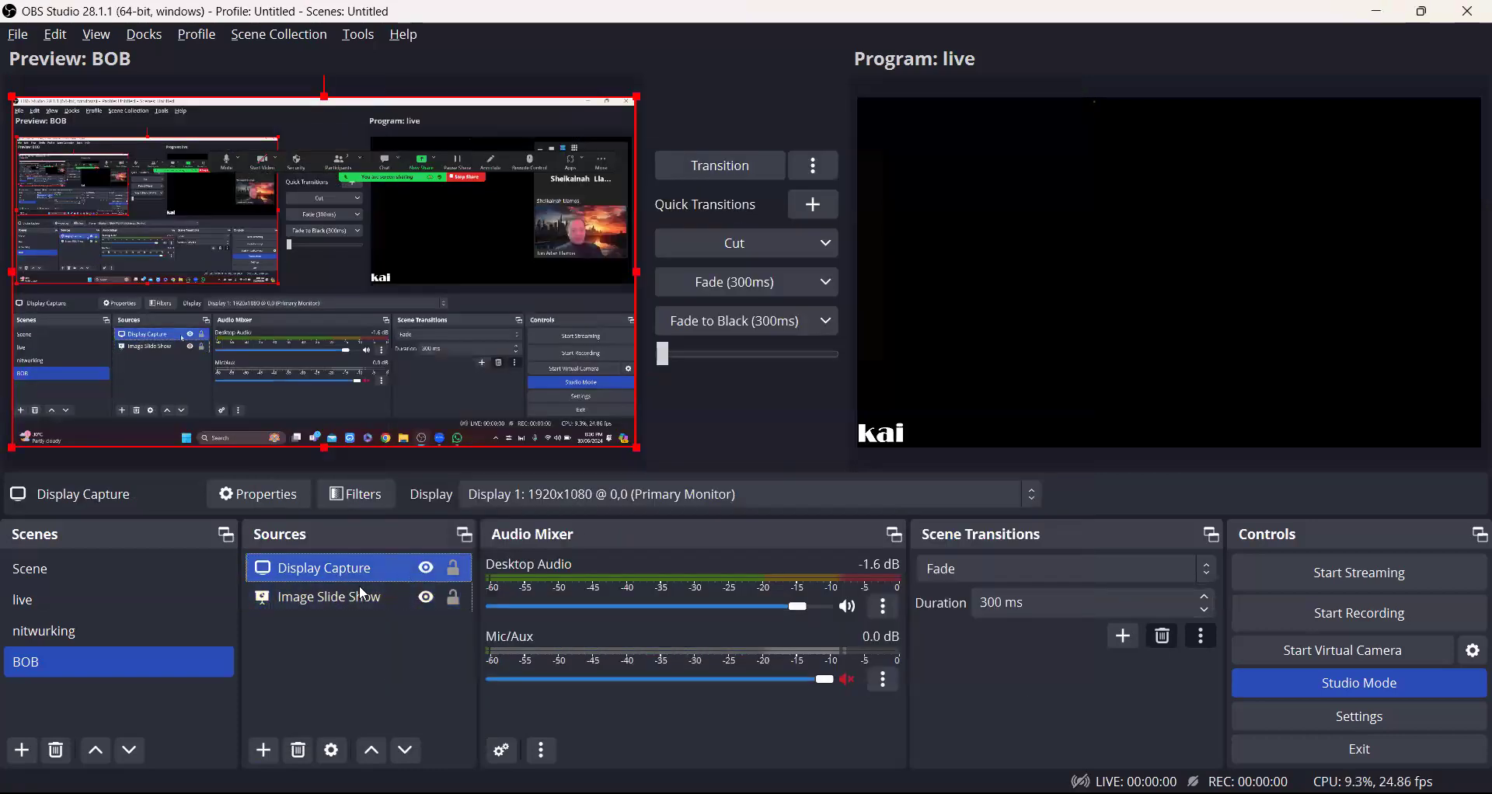
pyautogui.rightClick(405, 566)
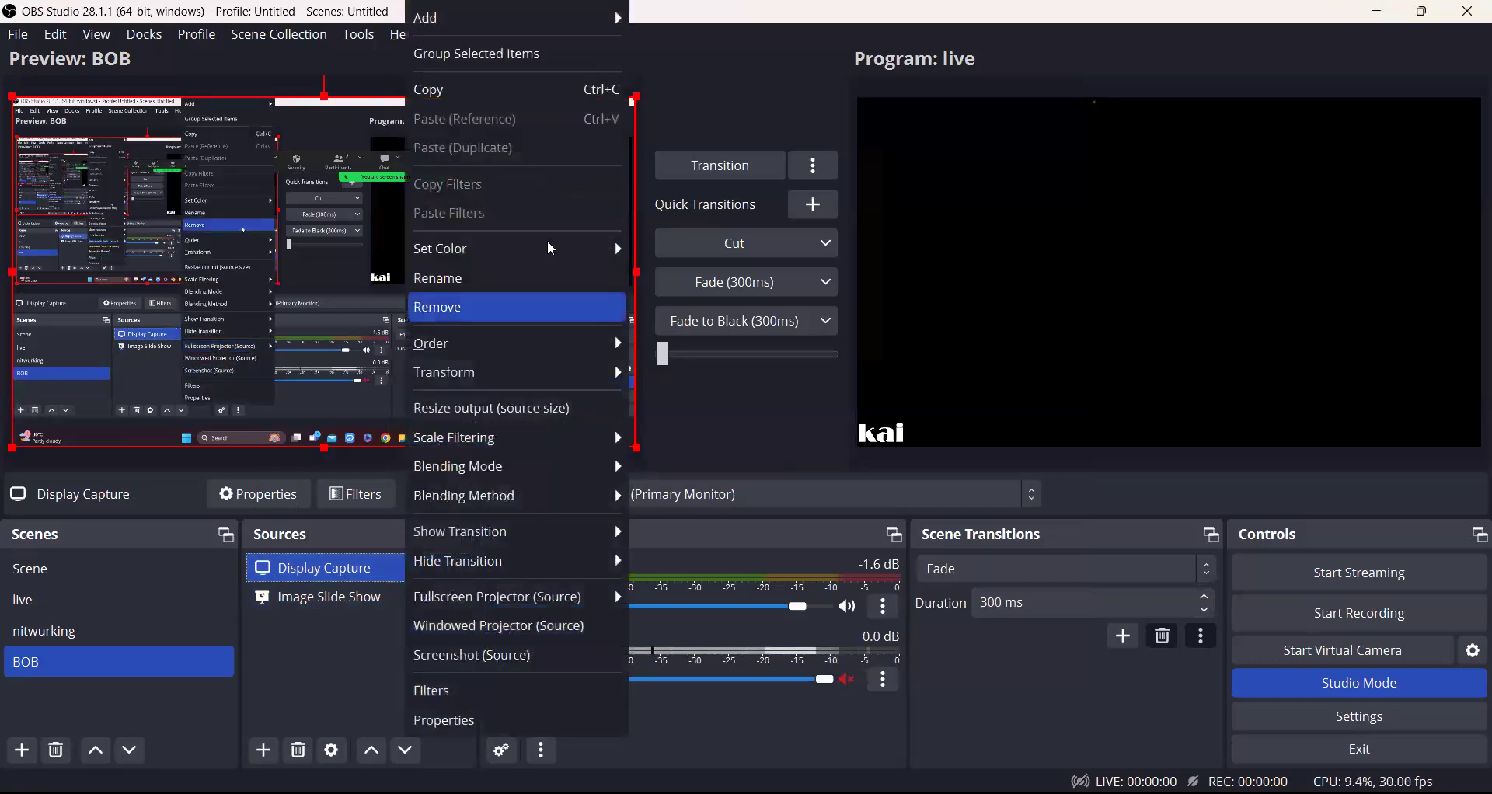
pyautogui.moveTo(551, 248)
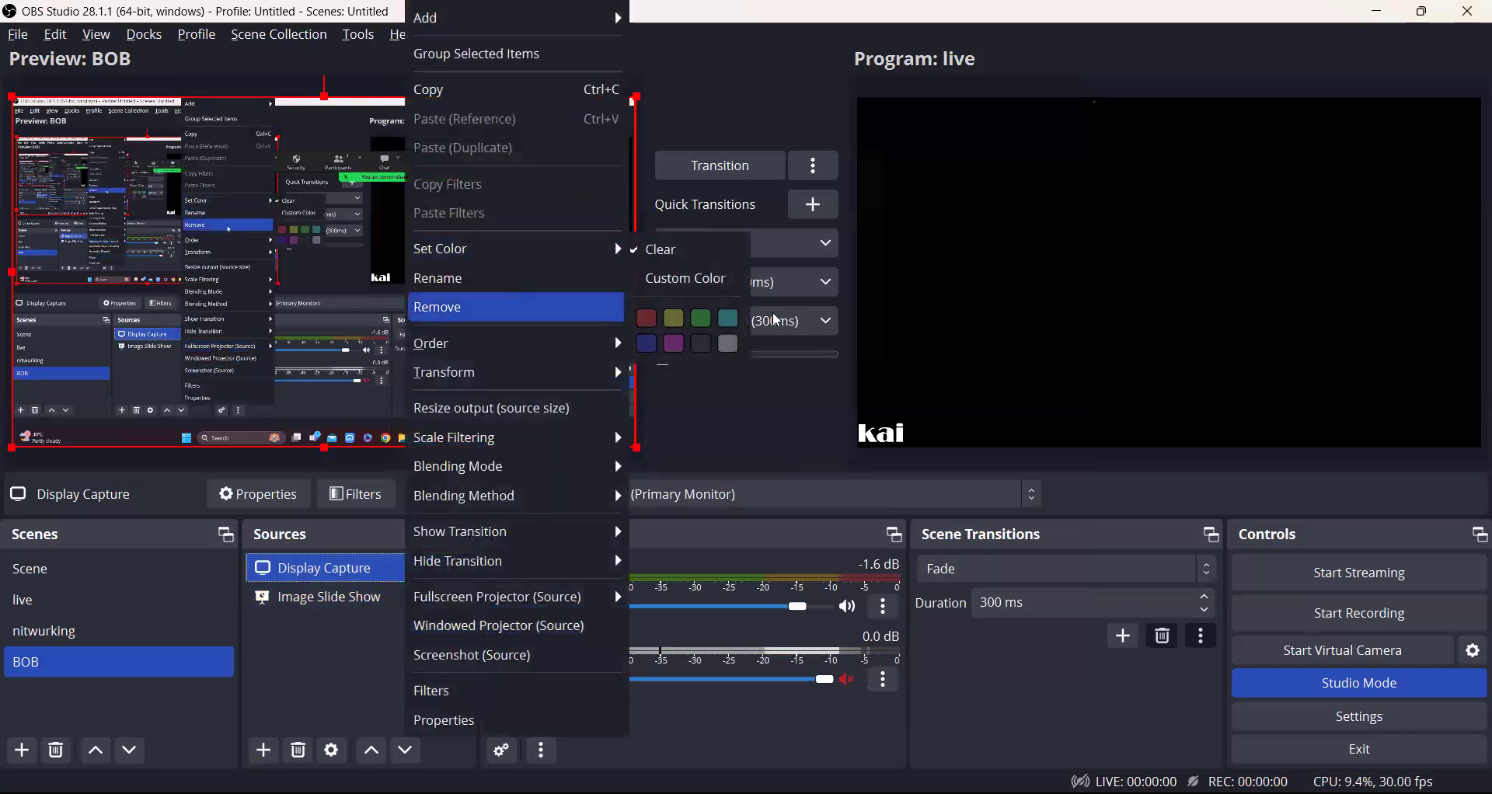
pyautogui.click(839, 422)
# Step: Add a second Image Slide Show source and a Media Source to the BOB scene
pyautogui.click(263, 752)
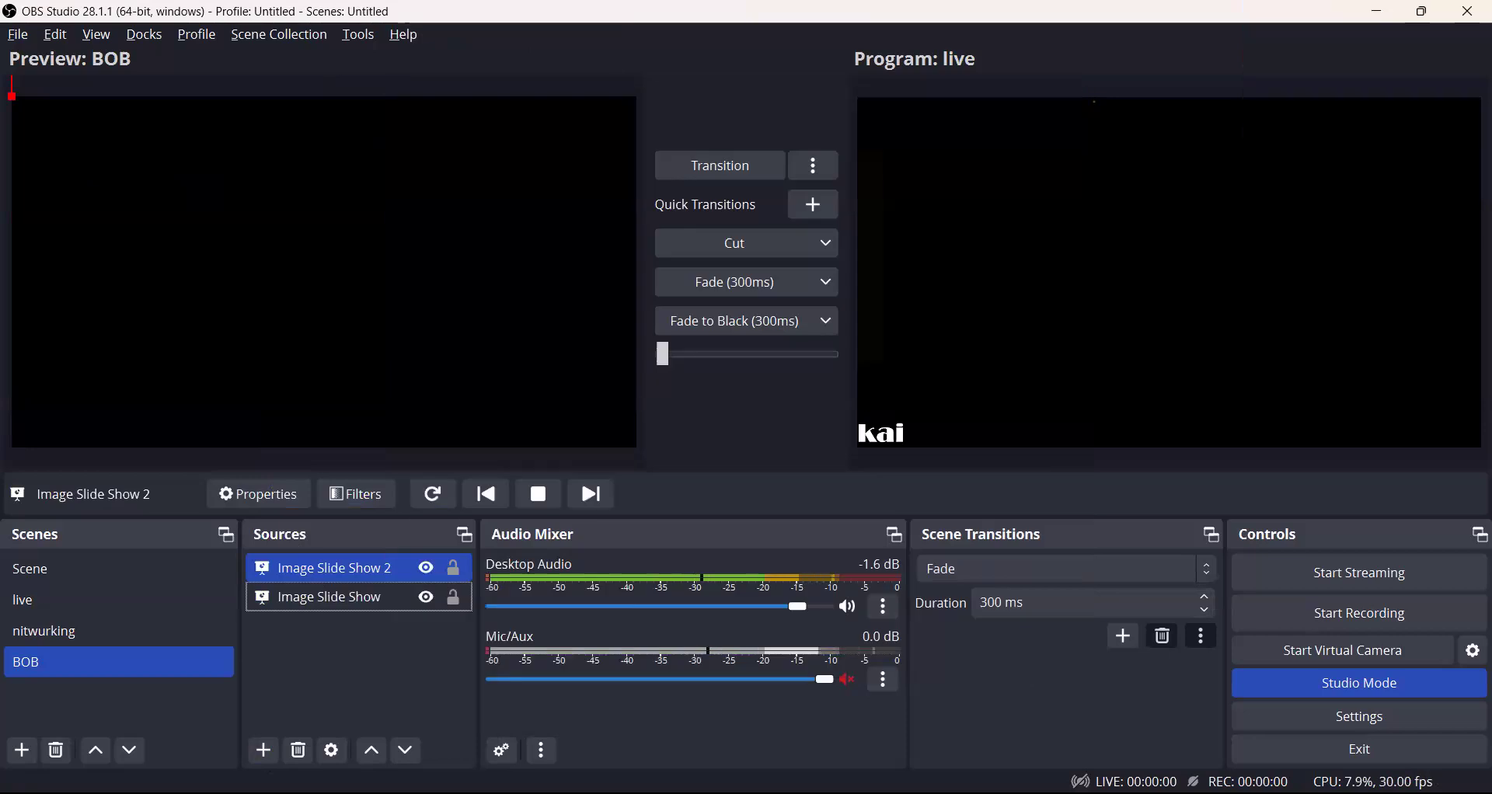
pyautogui.click(263, 750)
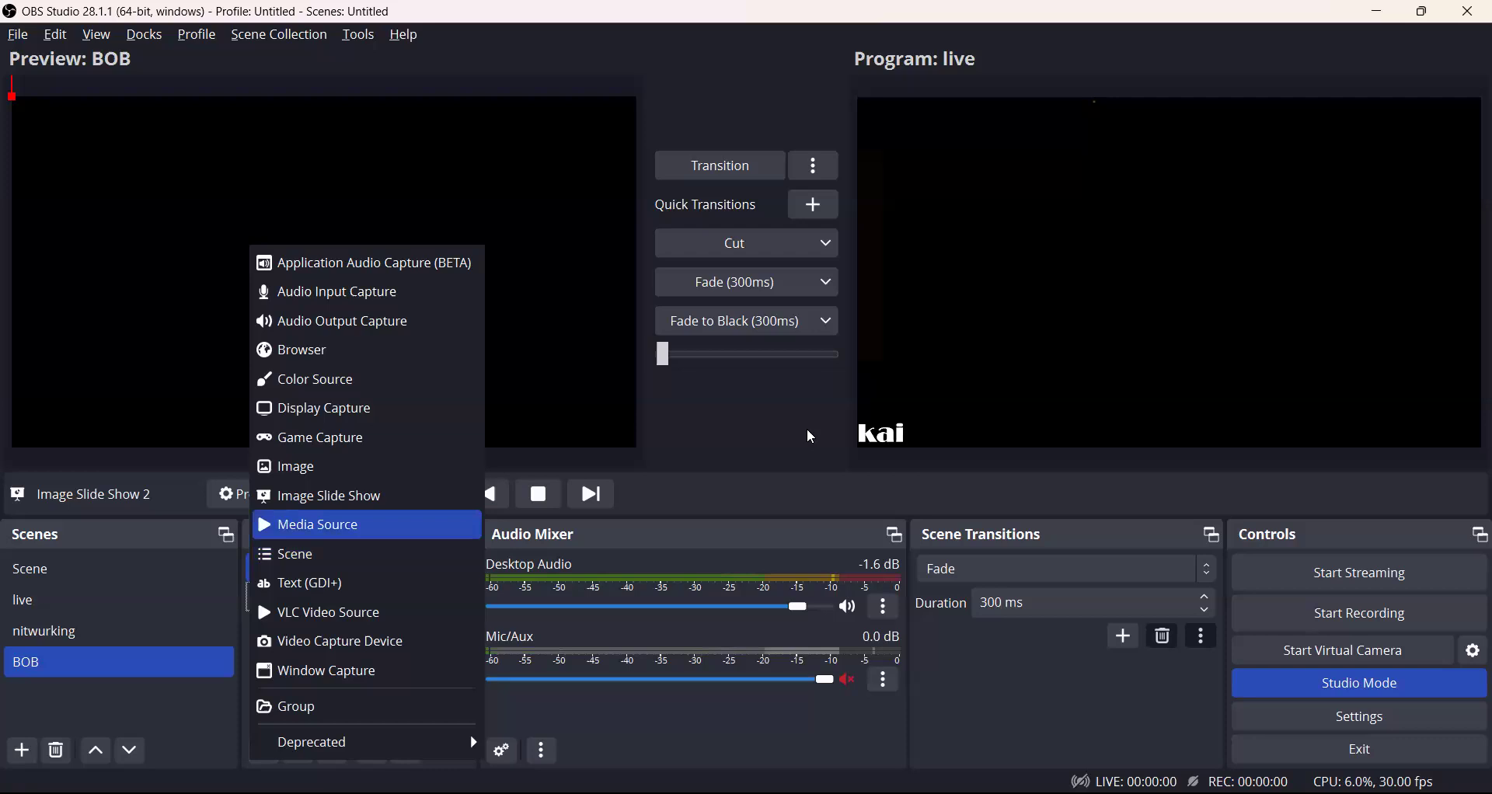
pyautogui.press('Return')
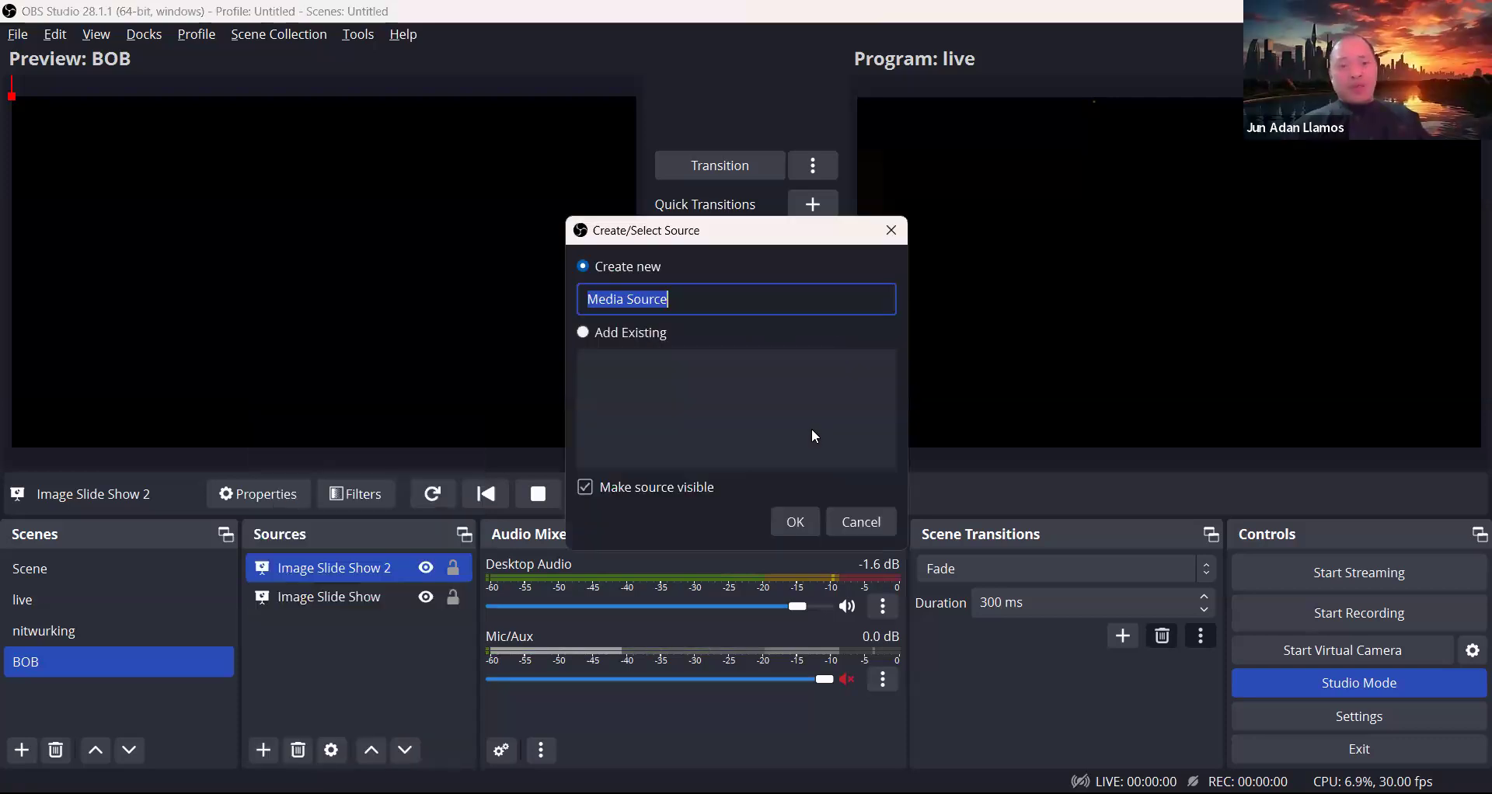
pyautogui.press('Return')
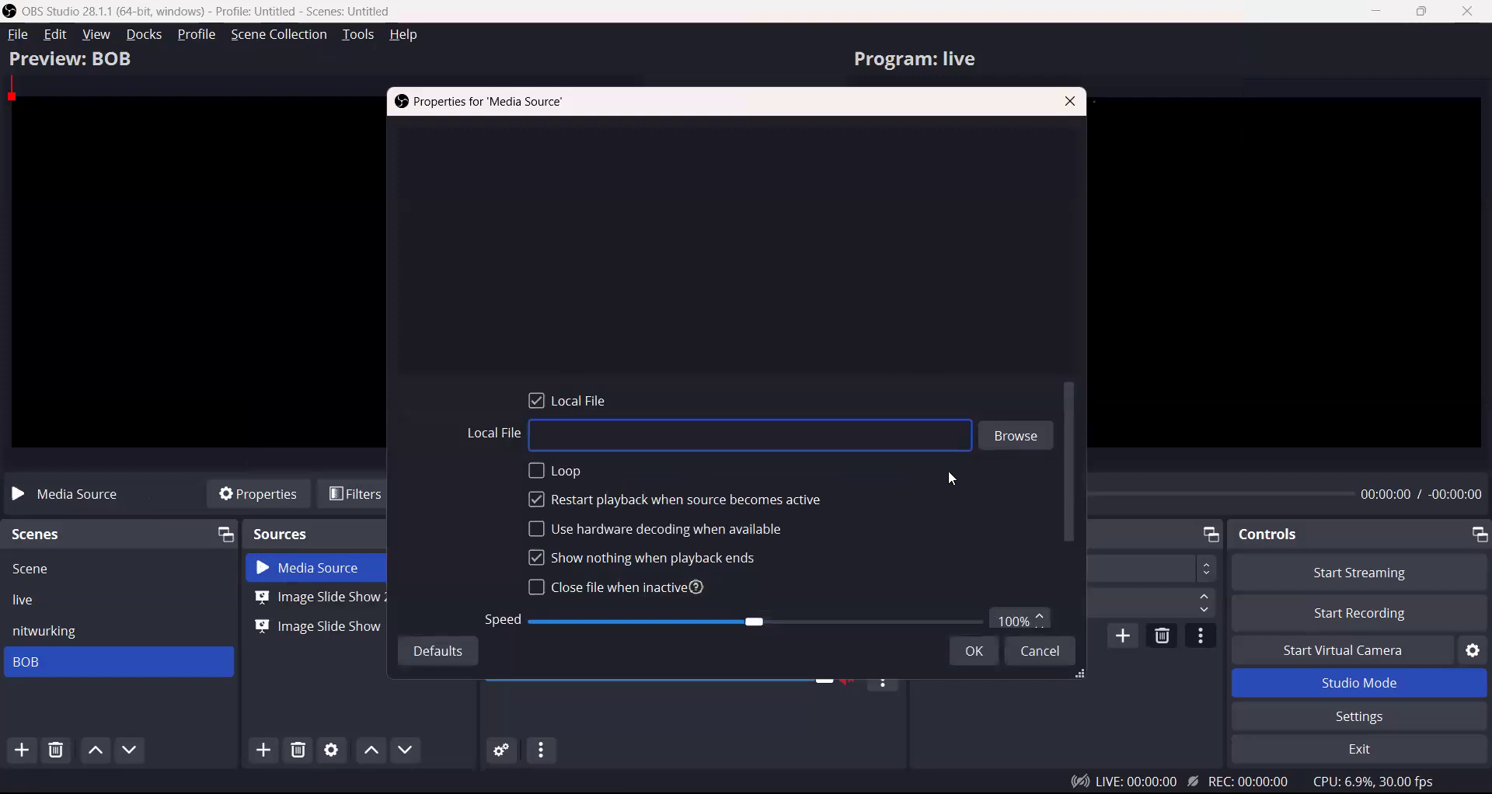
# Step: Browse the Downloads, Desktop, Gallery and Documents folders for a local file for the Media Source
pyautogui.click(1001, 436)
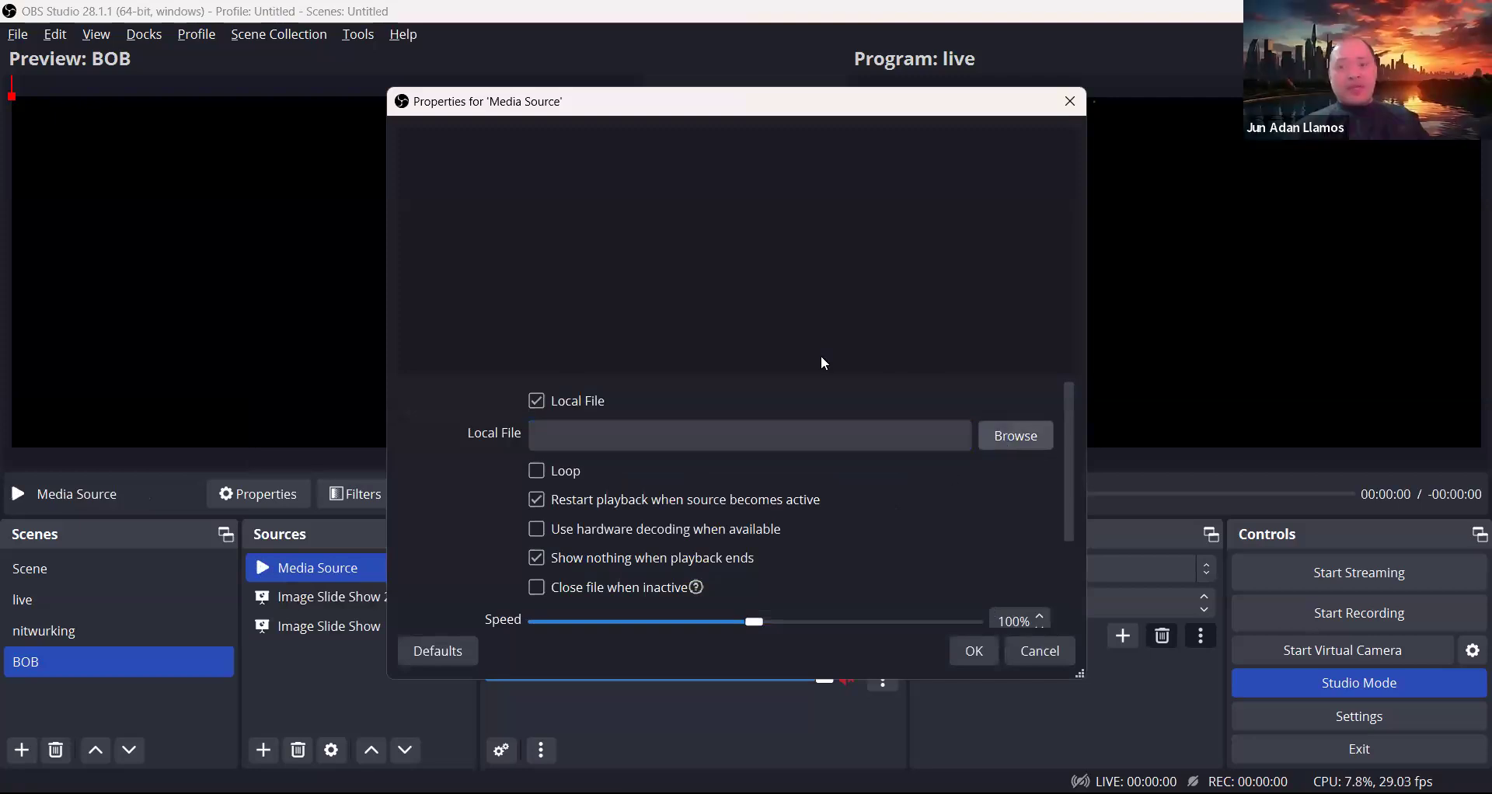
pyautogui.scroll(-1, 477, 426)
pyautogui.scroll(5, 474, 389)
pyautogui.click(465, 401)
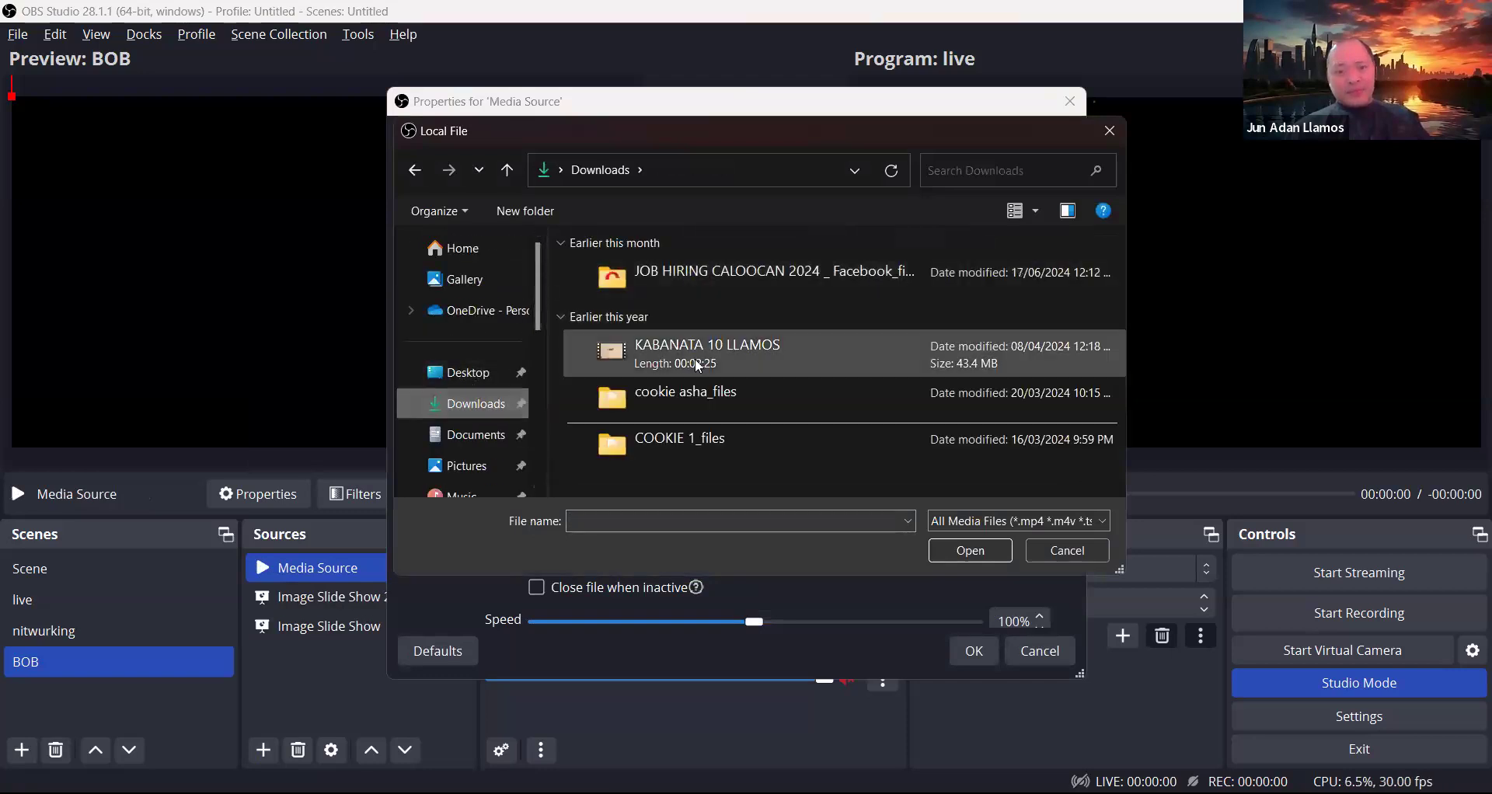
pyautogui.click(483, 380)
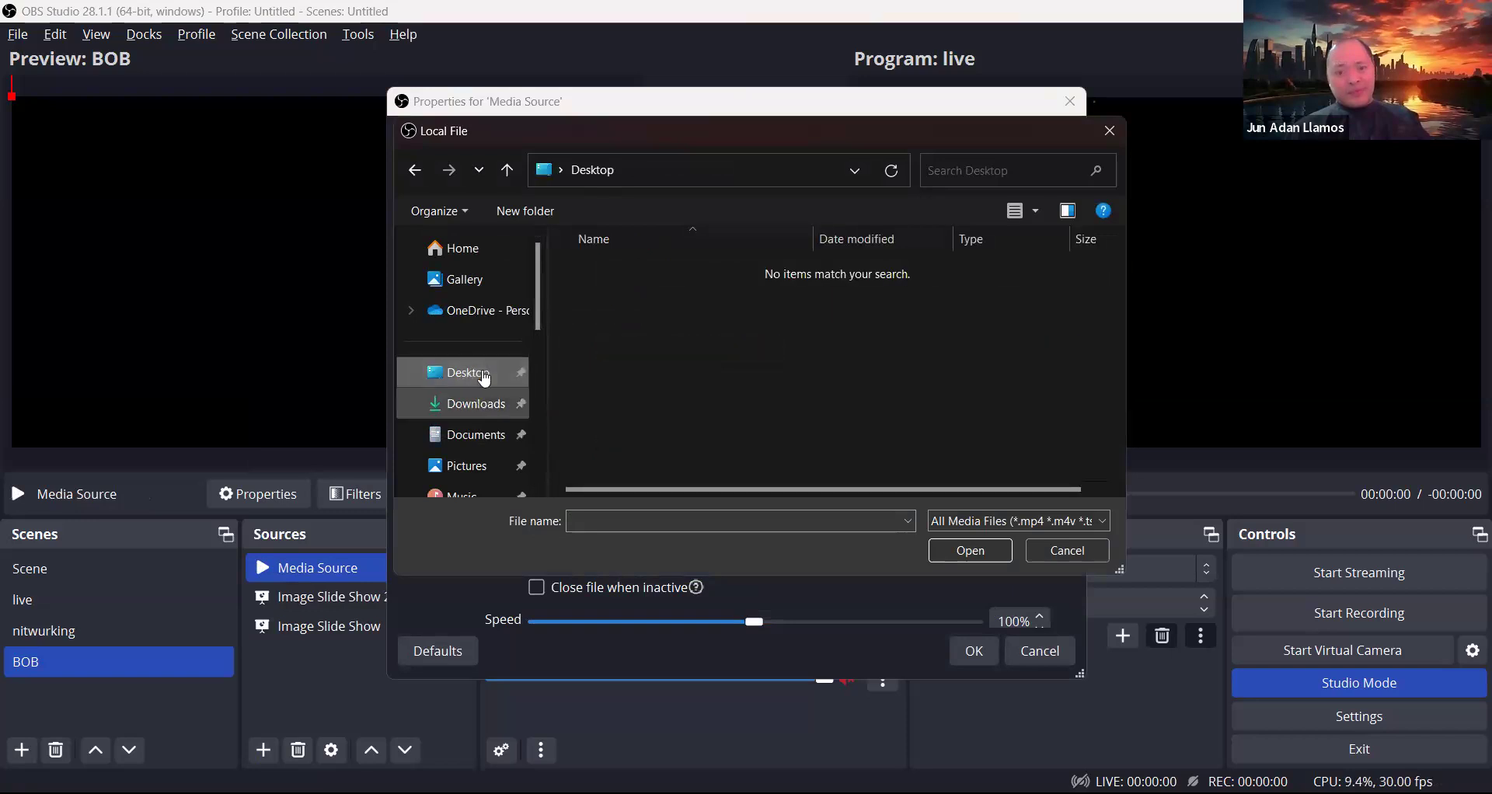
pyautogui.click(483, 278)
pyautogui.click(466, 416)
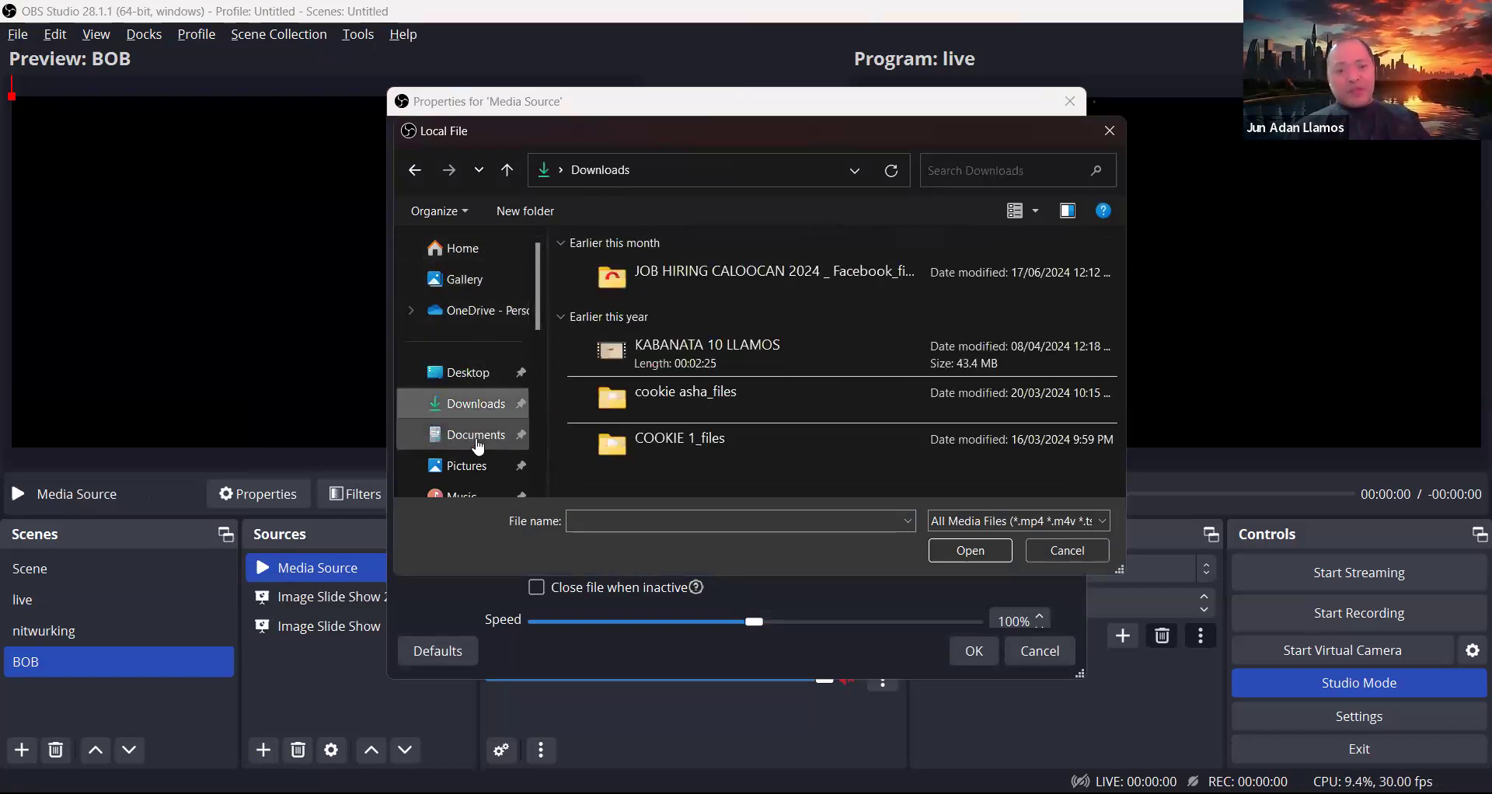
pyautogui.click(478, 440)
pyautogui.click(493, 405)
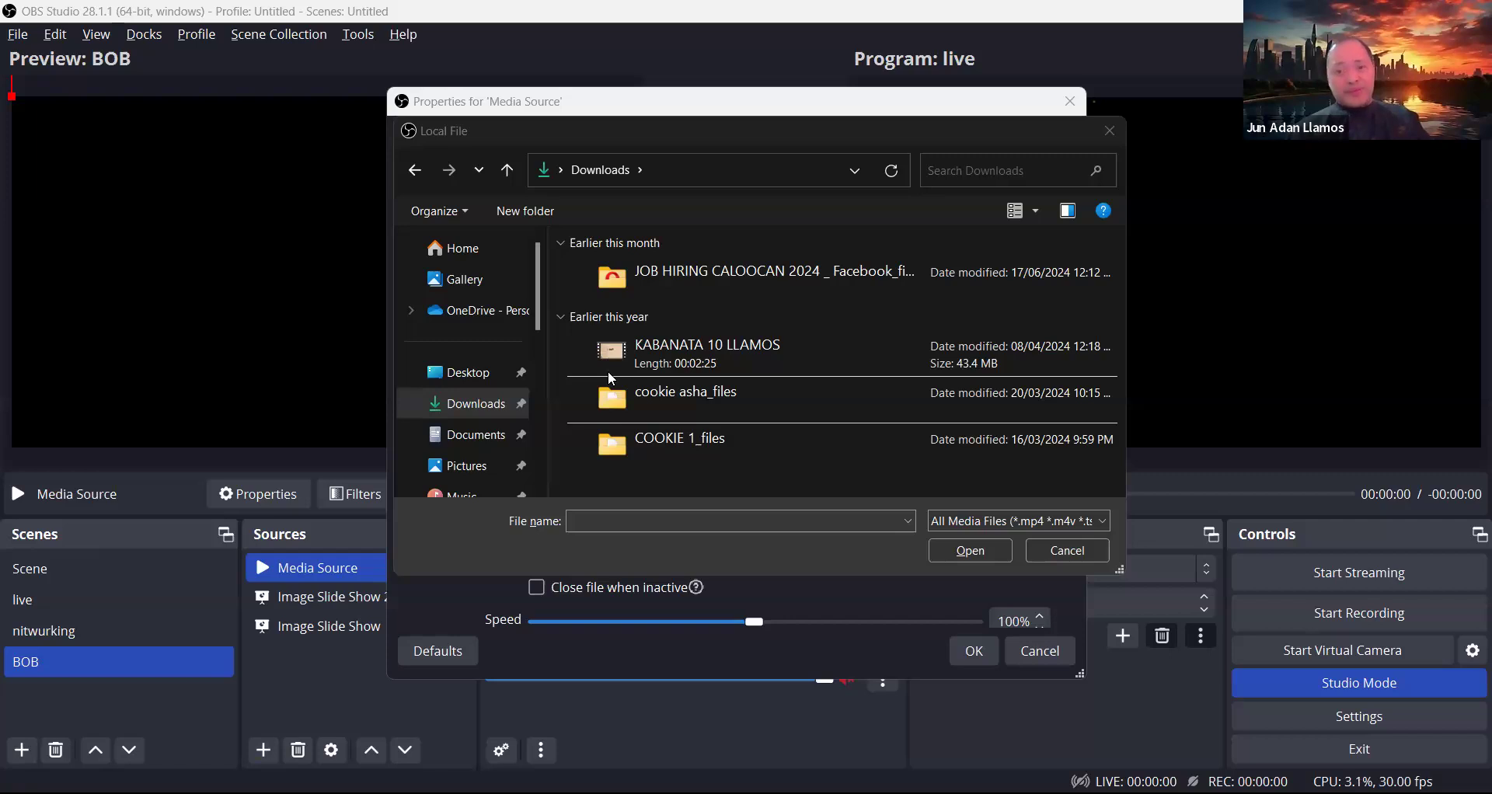
# Step: Look through the Desktop, Documents, Pictures, OneDrive, Gallery and Downloads locations for a media file and cancel the file selection
pyautogui.click(467, 372)
pyautogui.click(476, 438)
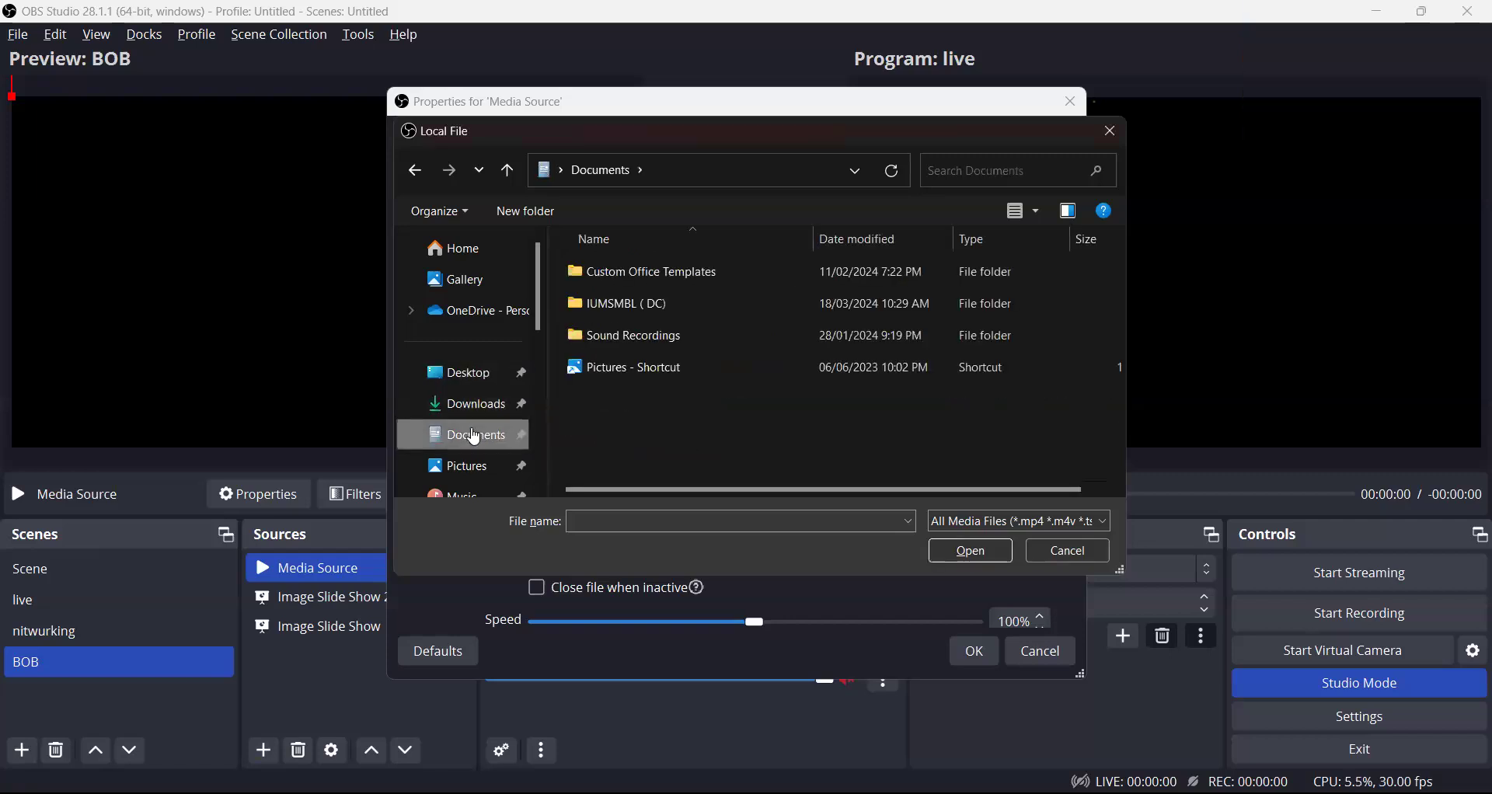
pyautogui.scroll(-1, 473, 451)
pyautogui.click(472, 428)
pyautogui.click(470, 335)
pyautogui.click(488, 286)
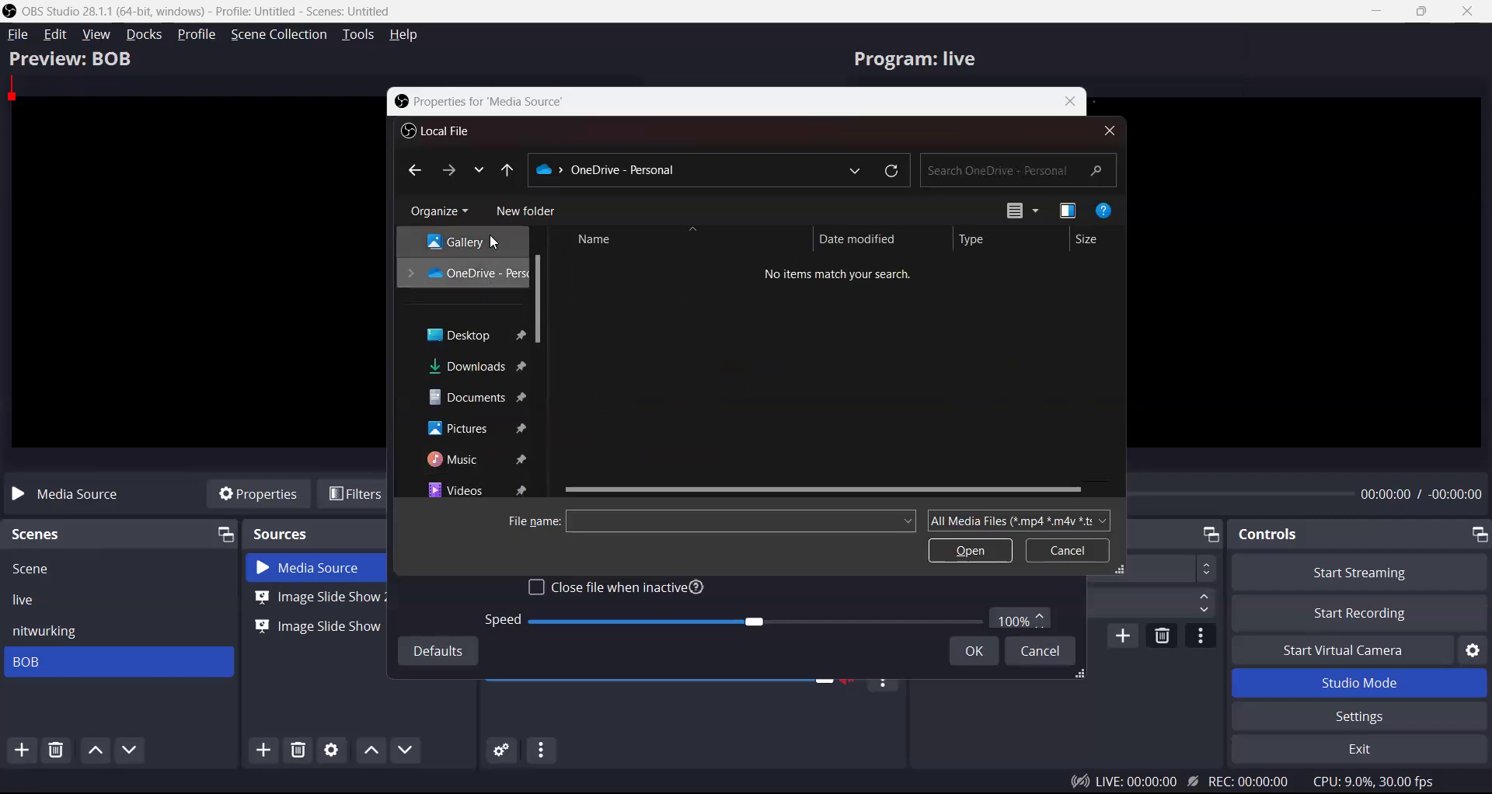
pyautogui.click(489, 237)
pyautogui.click(463, 367)
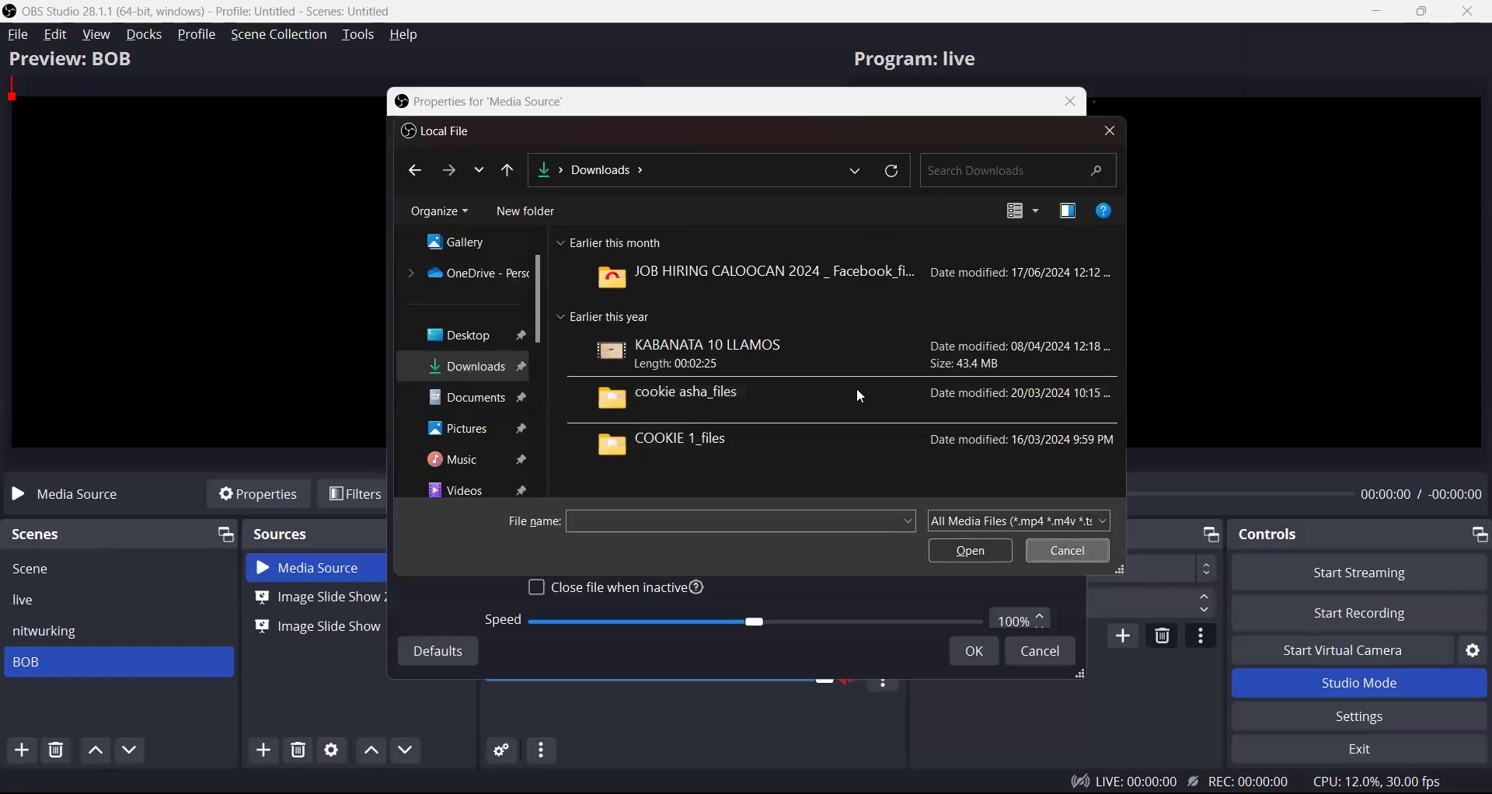
pyautogui.press('Escape')
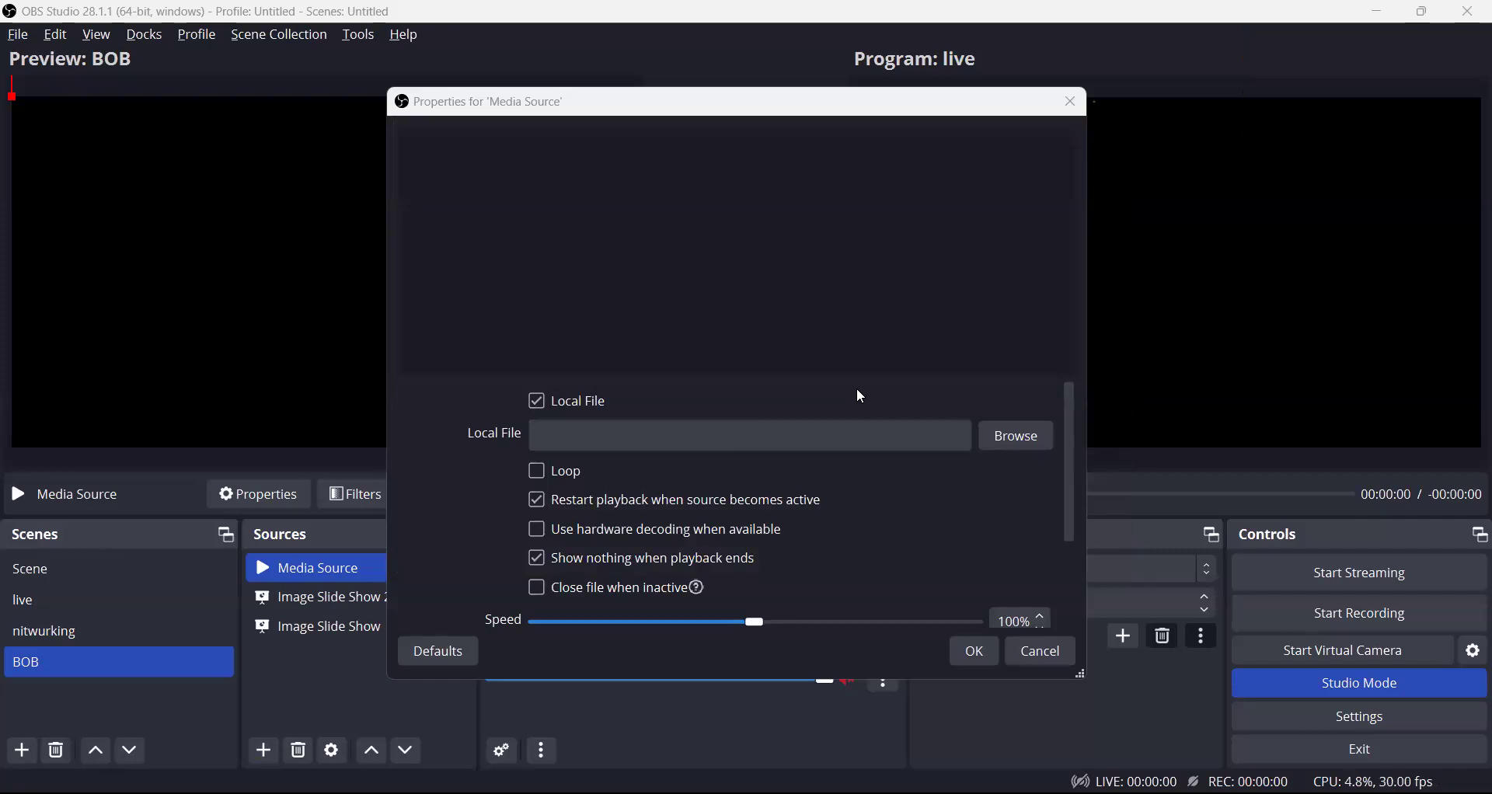
# Step: Check the Downloads folder and the remaining file locations once more for a Media Source file, leaving the local file unset
pyautogui.click(1014, 441)
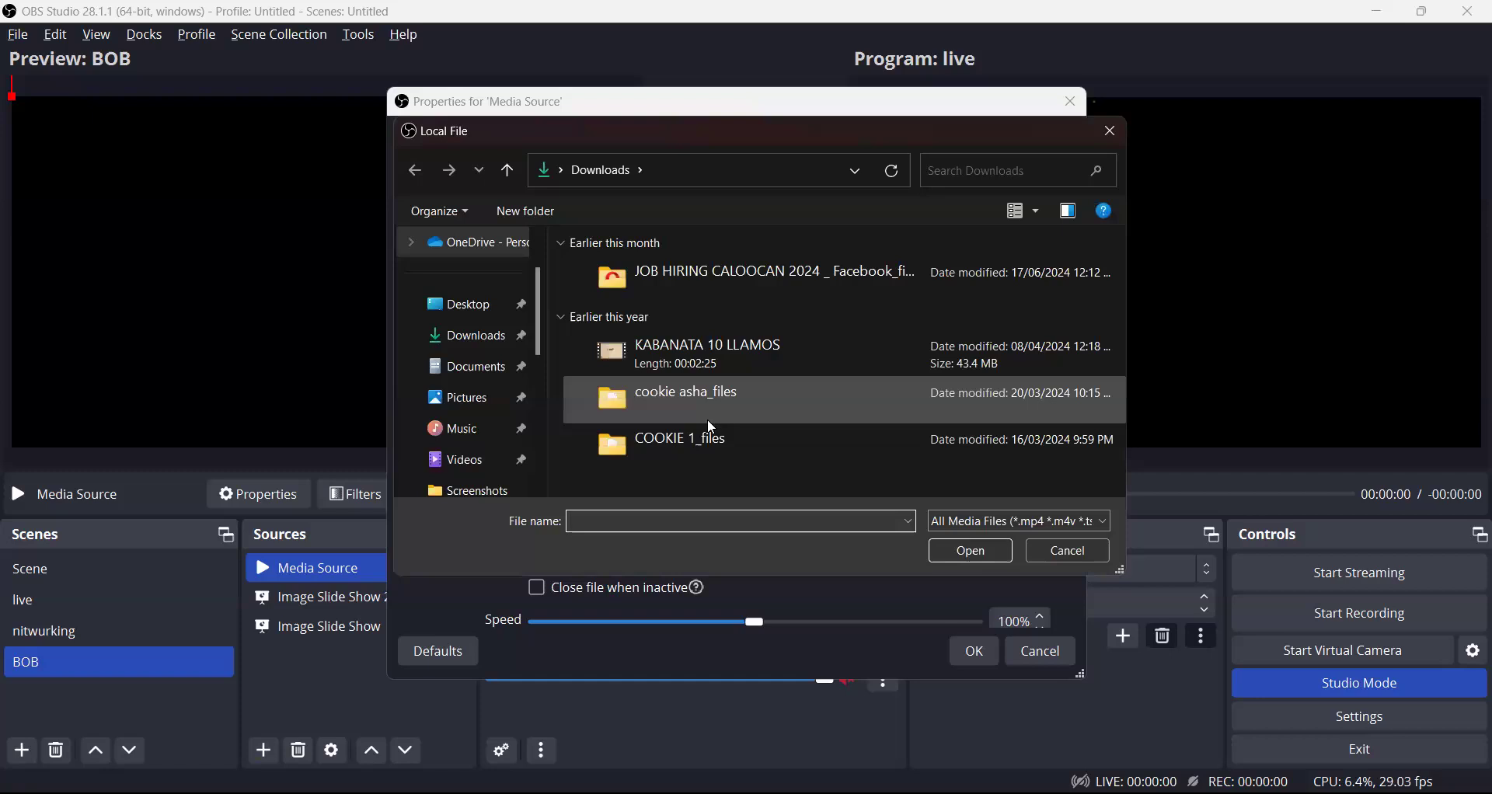
pyautogui.click(509, 347)
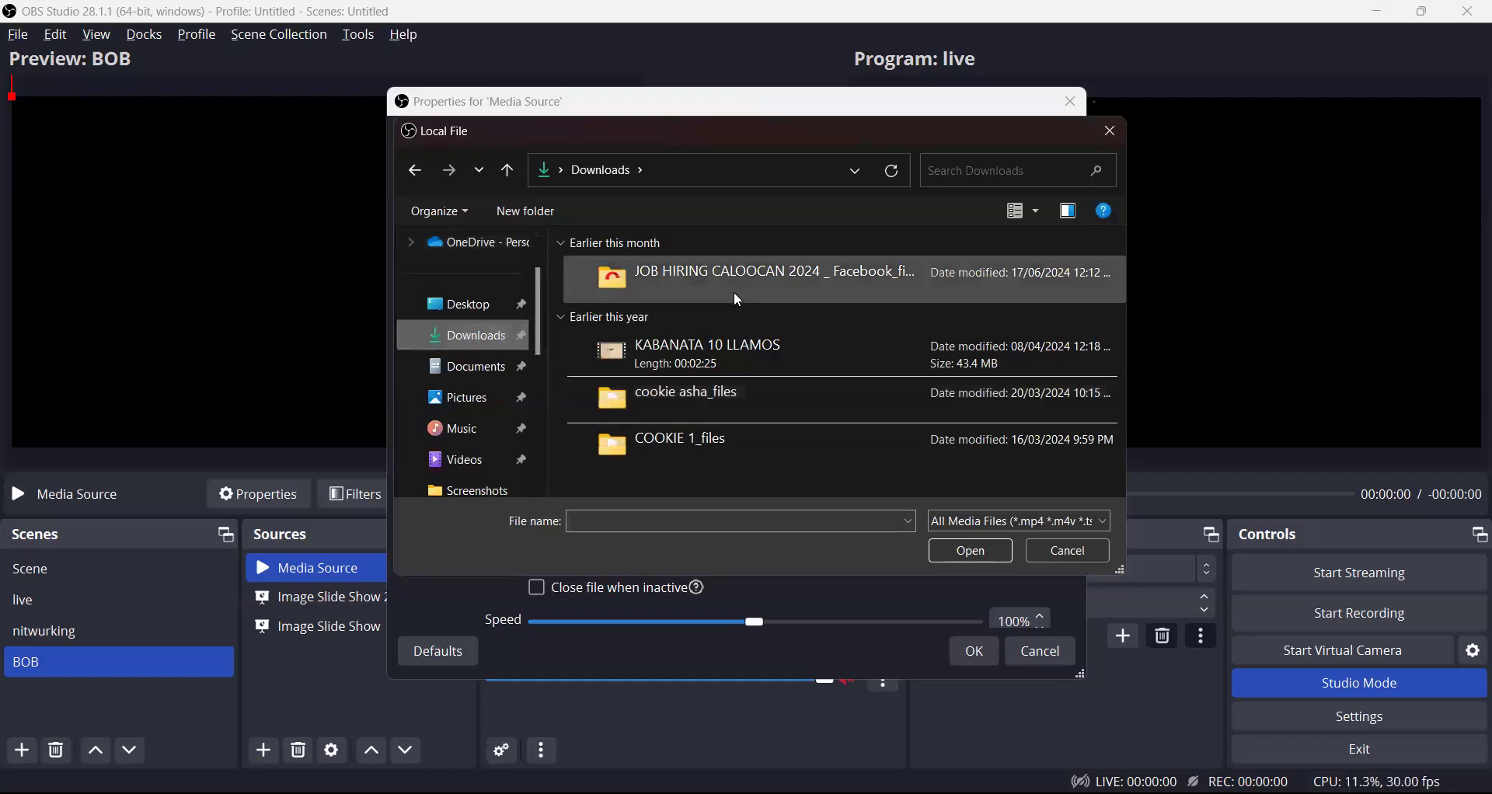
pyautogui.click(486, 362)
pyautogui.click(488, 354)
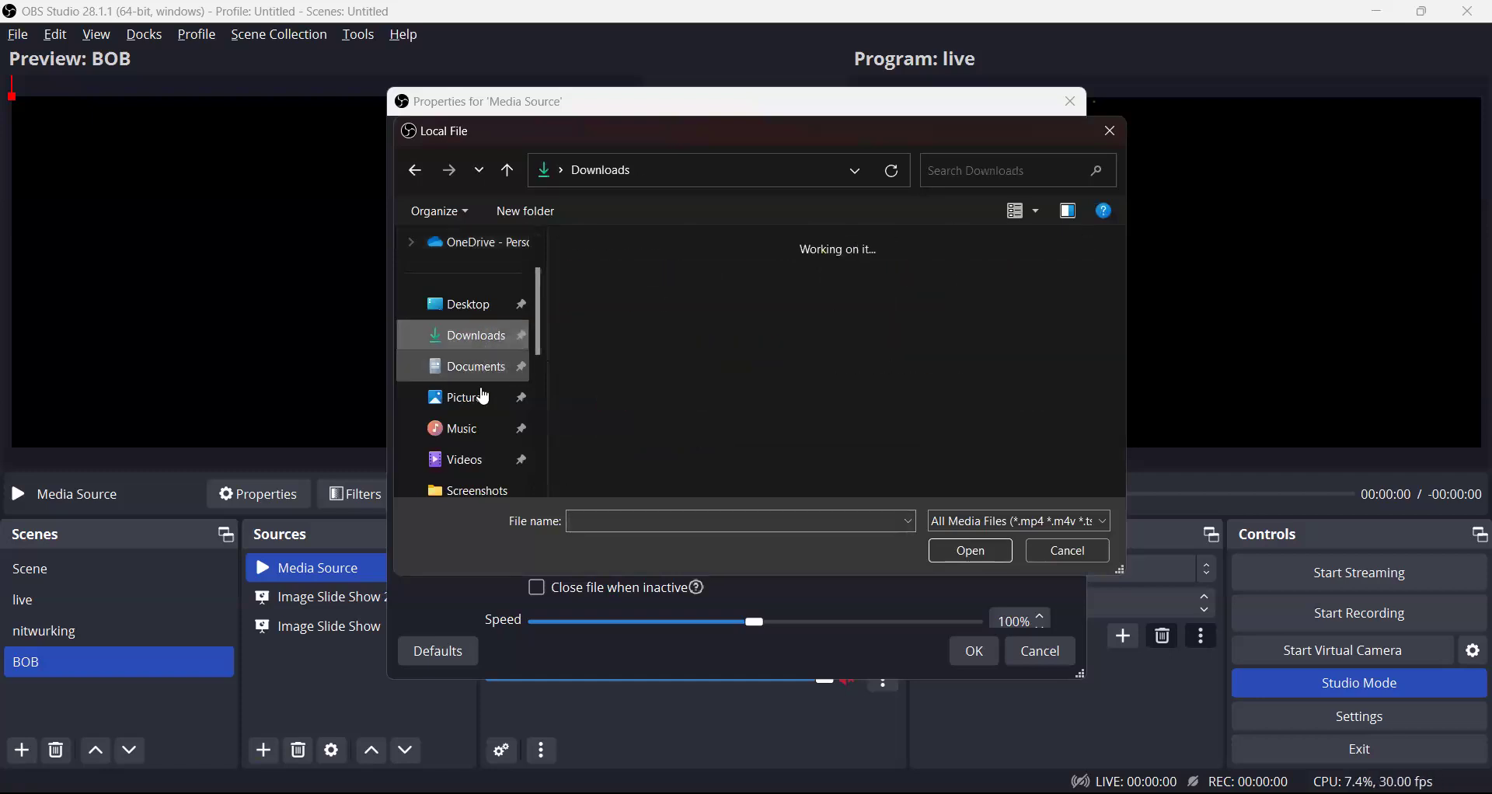
pyautogui.scroll(-5, 483, 424)
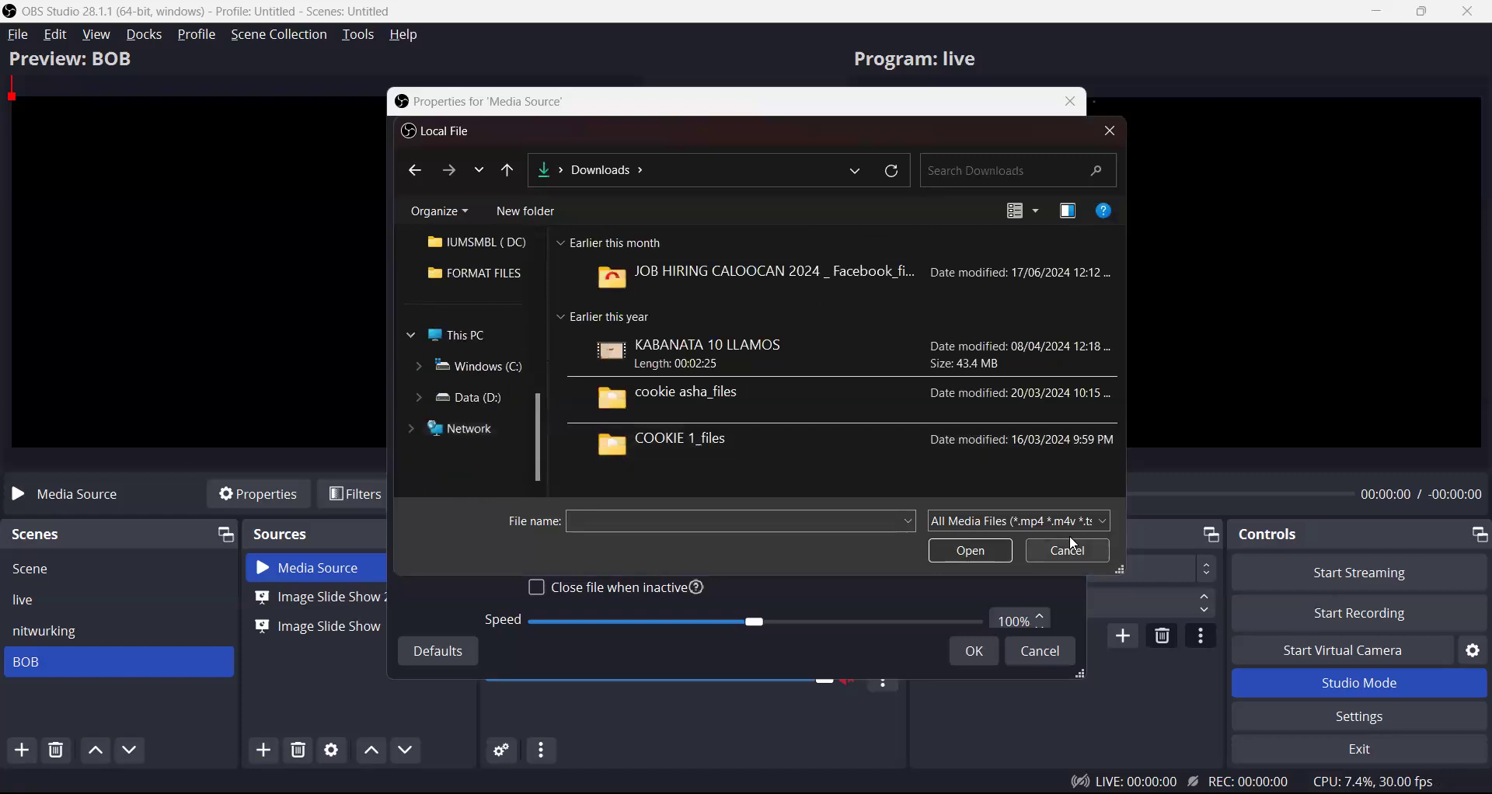
# Step: Review the second image slide show's properties down to its image file list and remove that source from the BOB scene
pyautogui.doubleClick(295, 603)
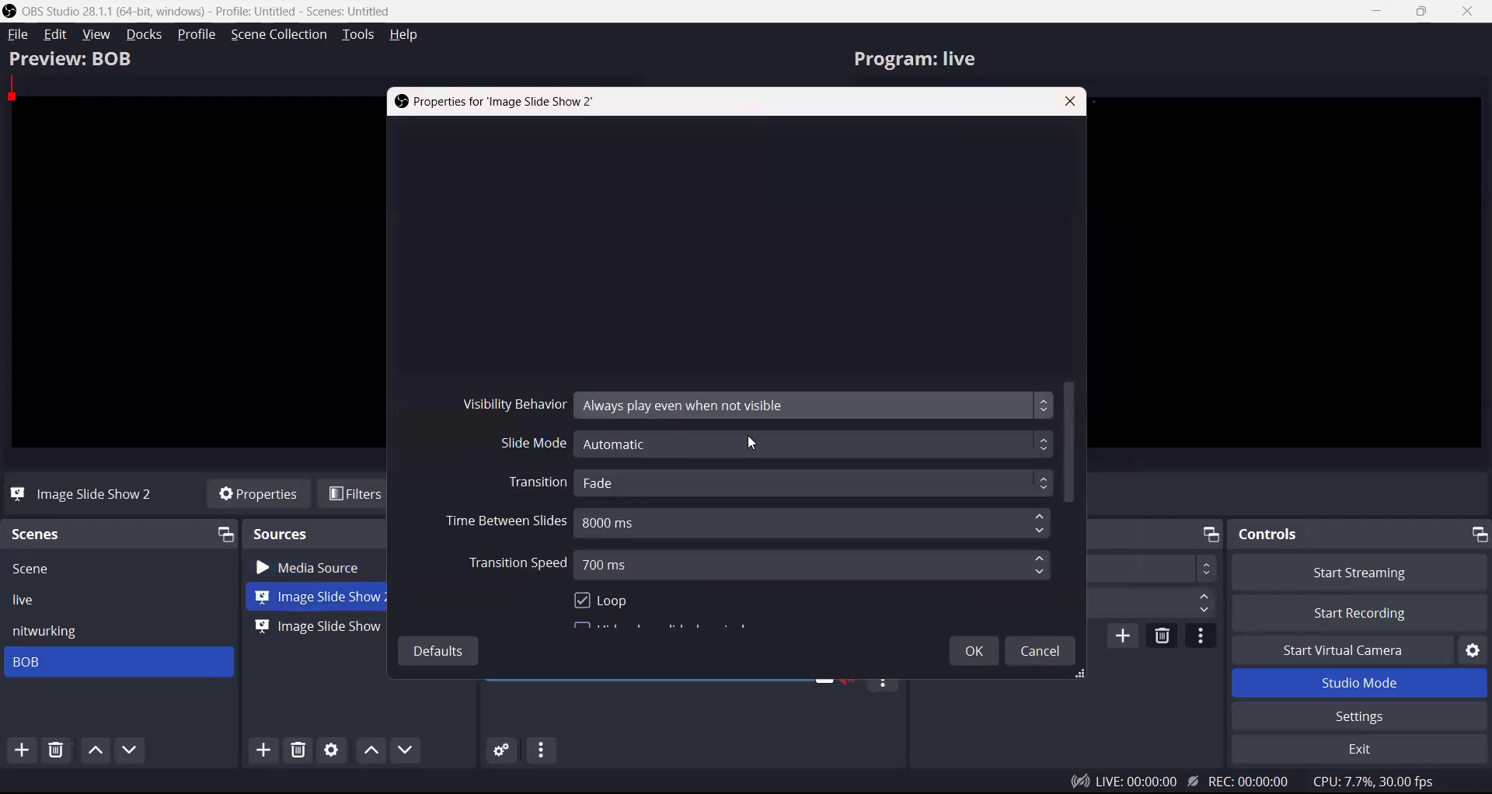
pyautogui.scroll(-5, 918, 575)
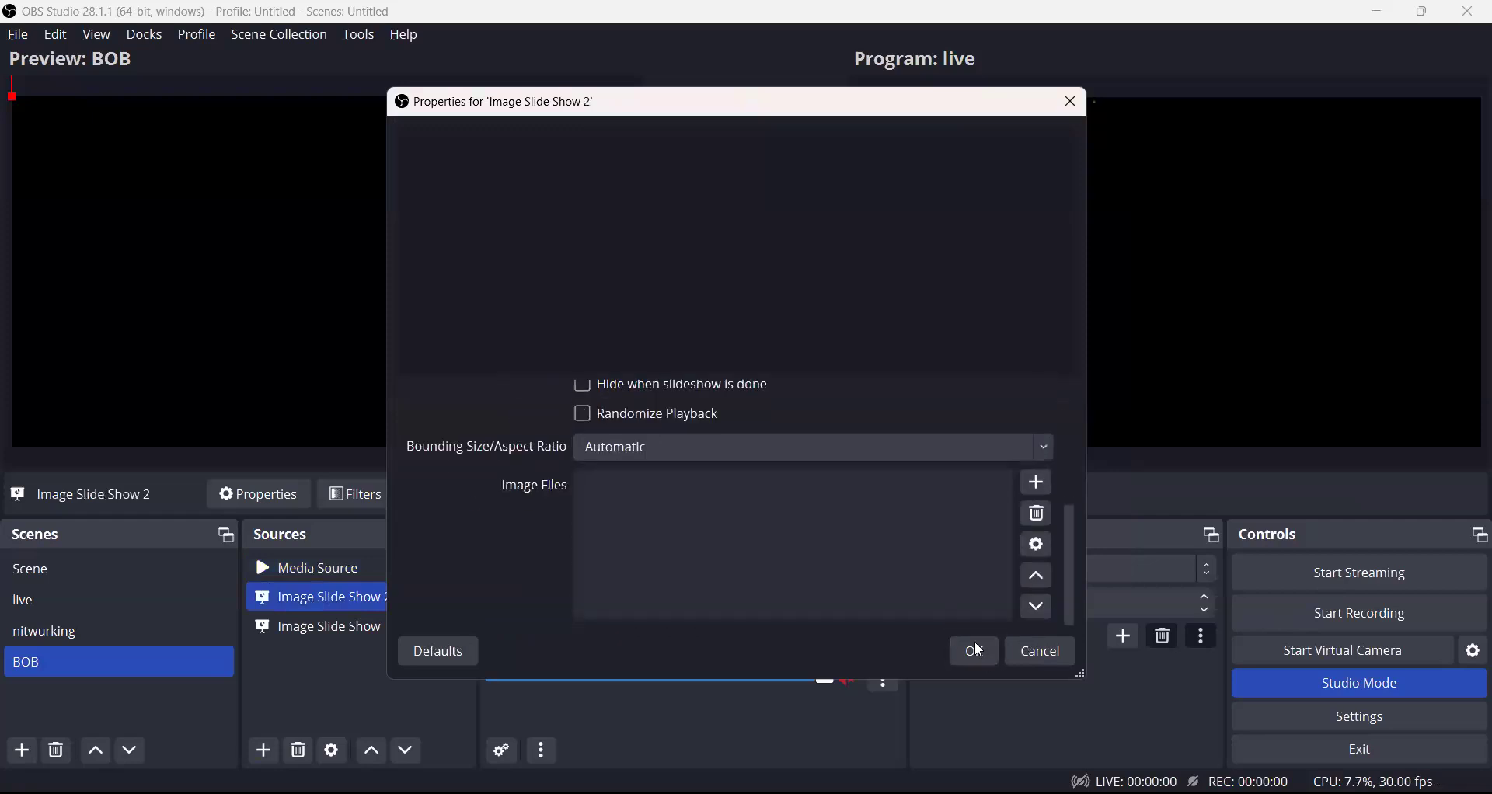
pyautogui.click(972, 652)
pyautogui.rightClick(293, 597)
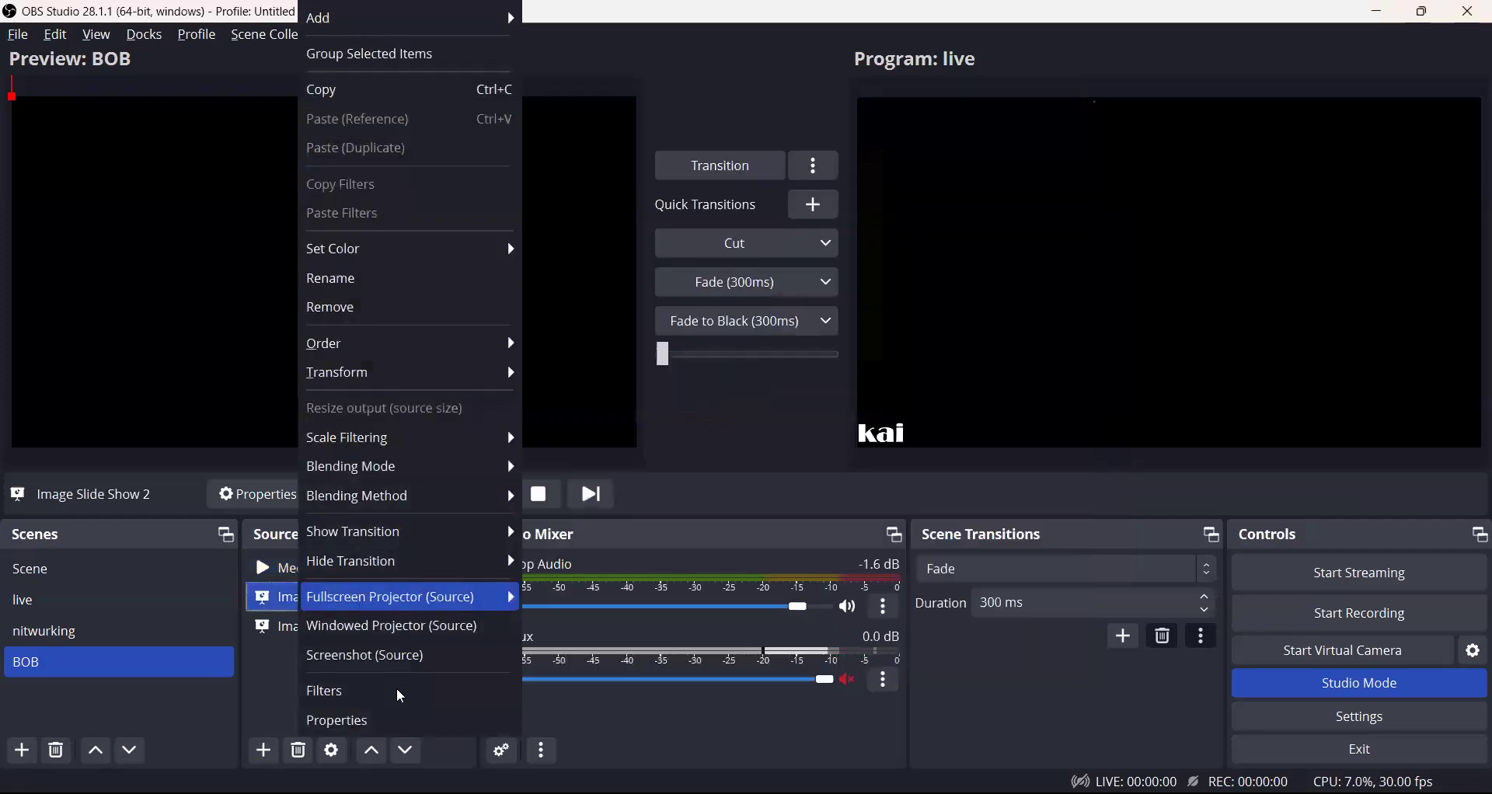
pyautogui.click(410, 306)
pyautogui.click(850, 423)
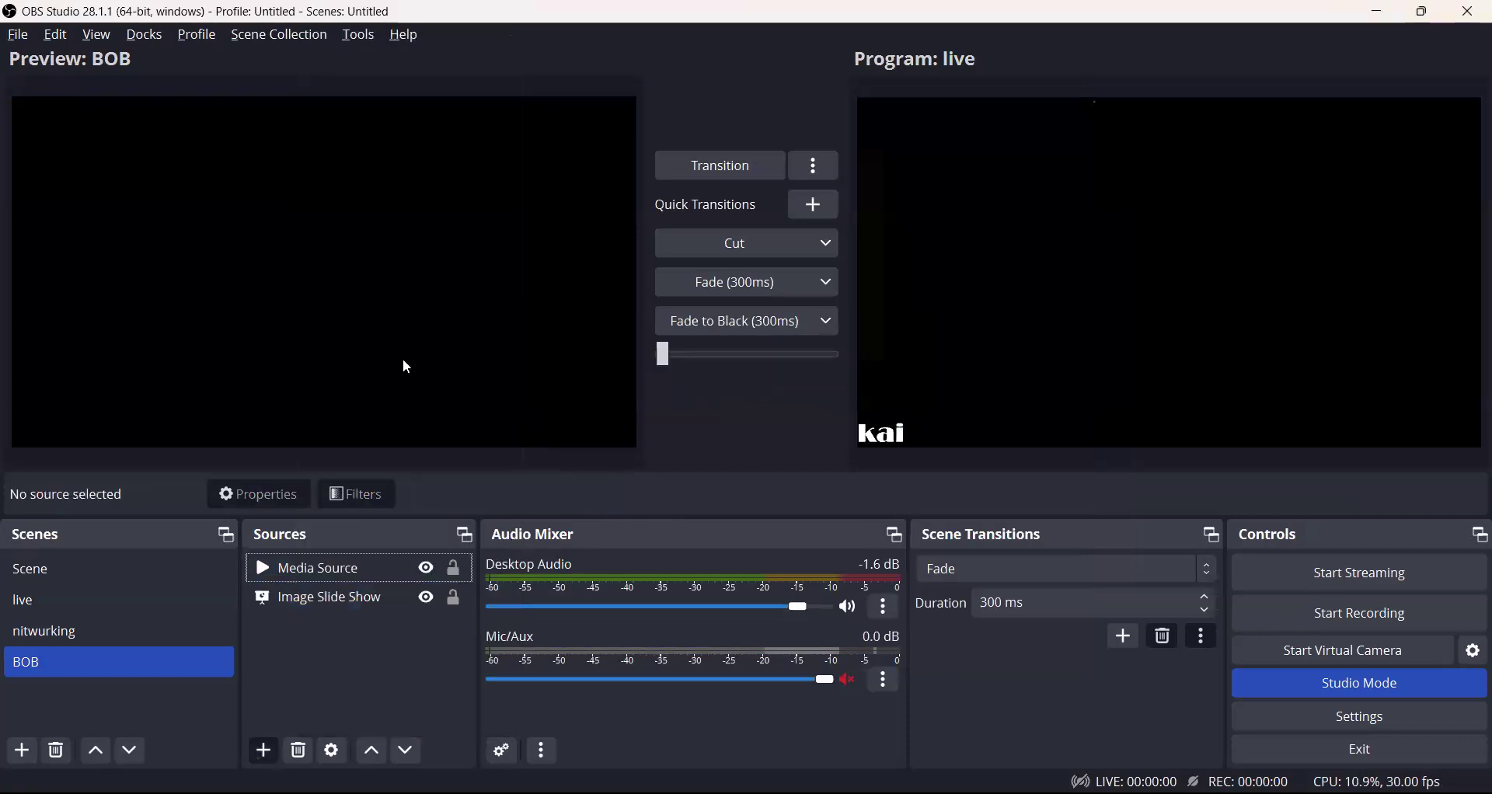
pyautogui.click(263, 750)
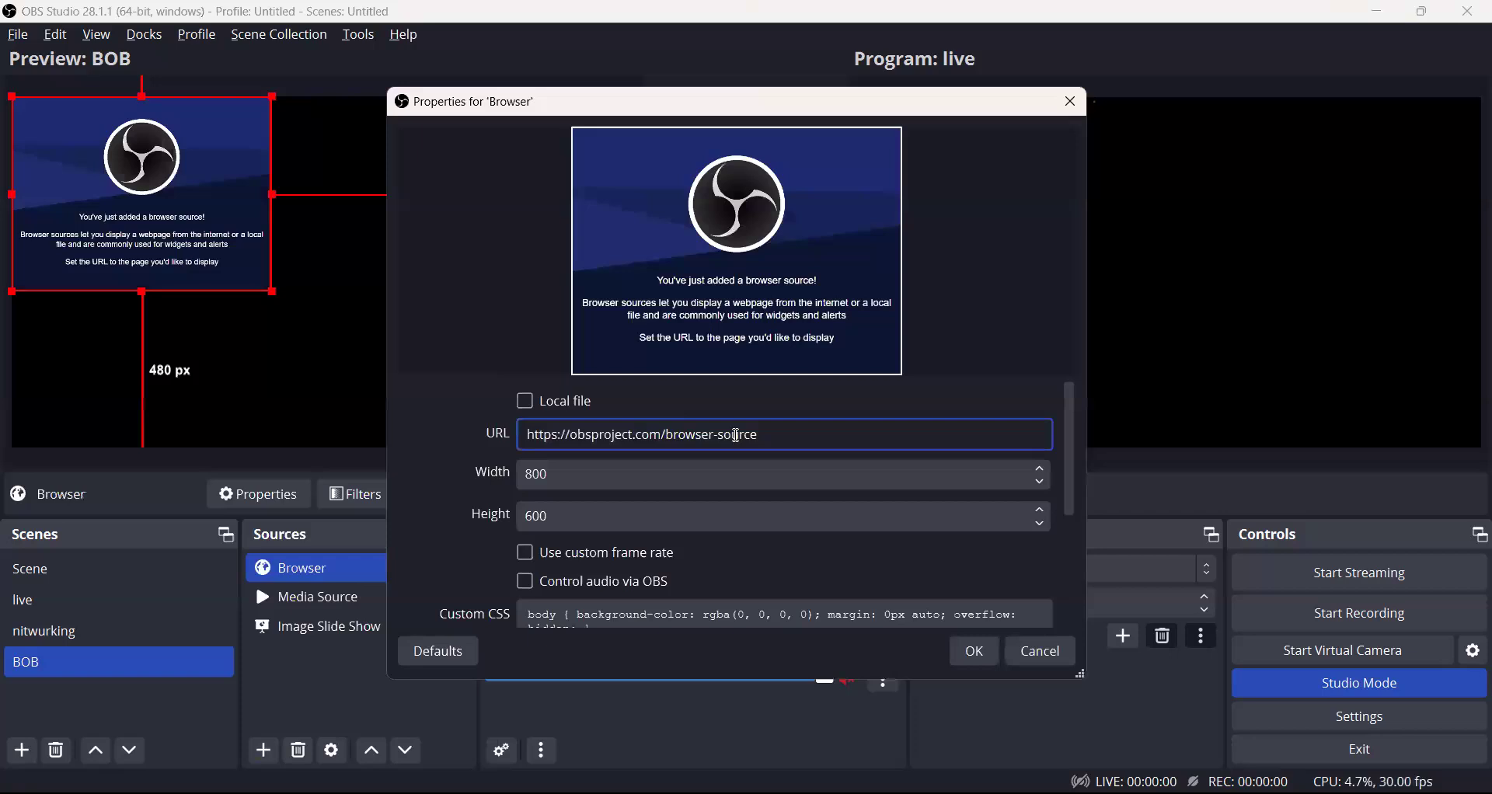
pyautogui.hotkey('alt', 'Tab')
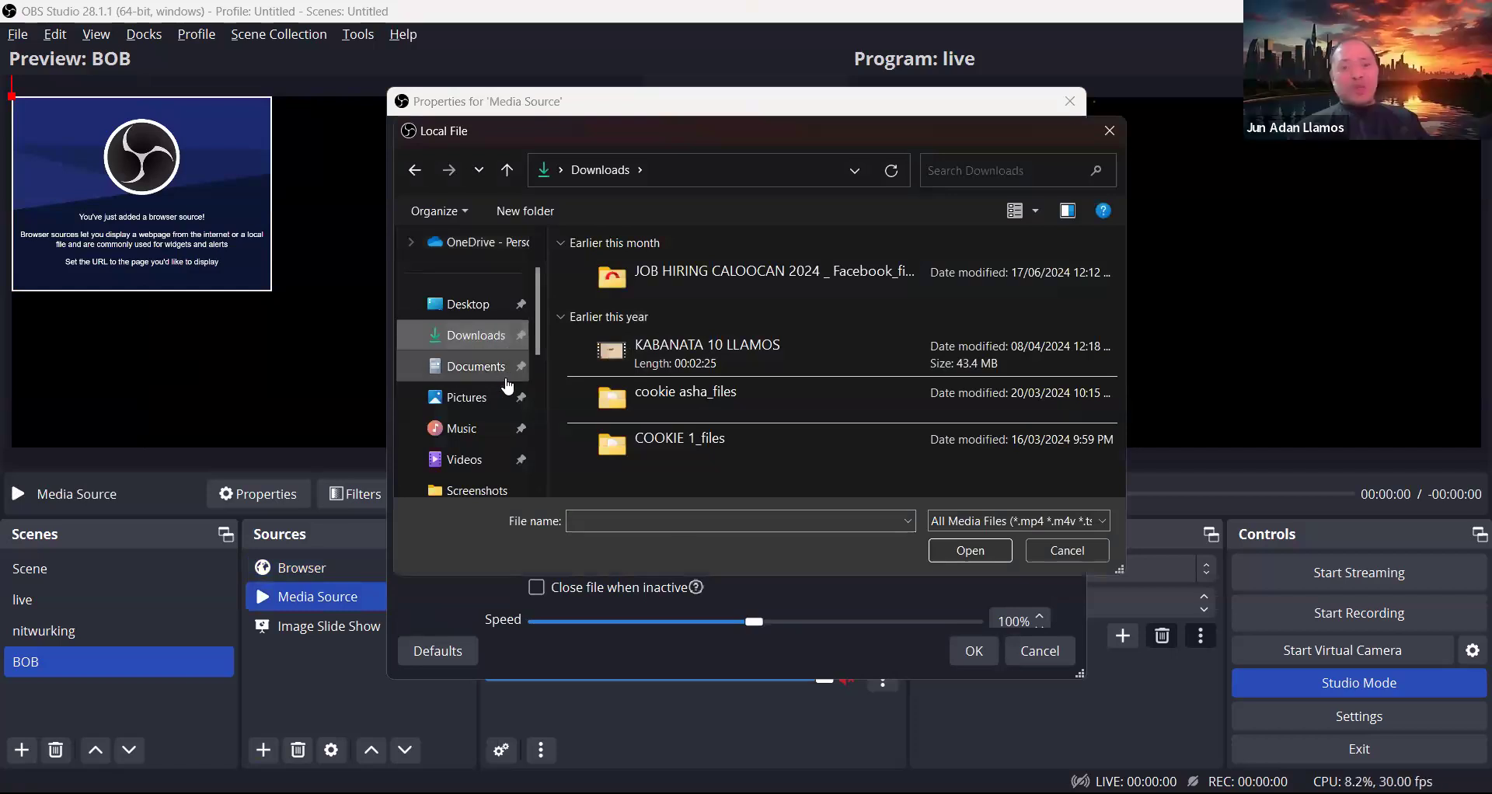
# Step: Look through Documents and Downloads for a Media Source file without picking one, and check the Image Slide Show's properties
pyautogui.click(504, 379)
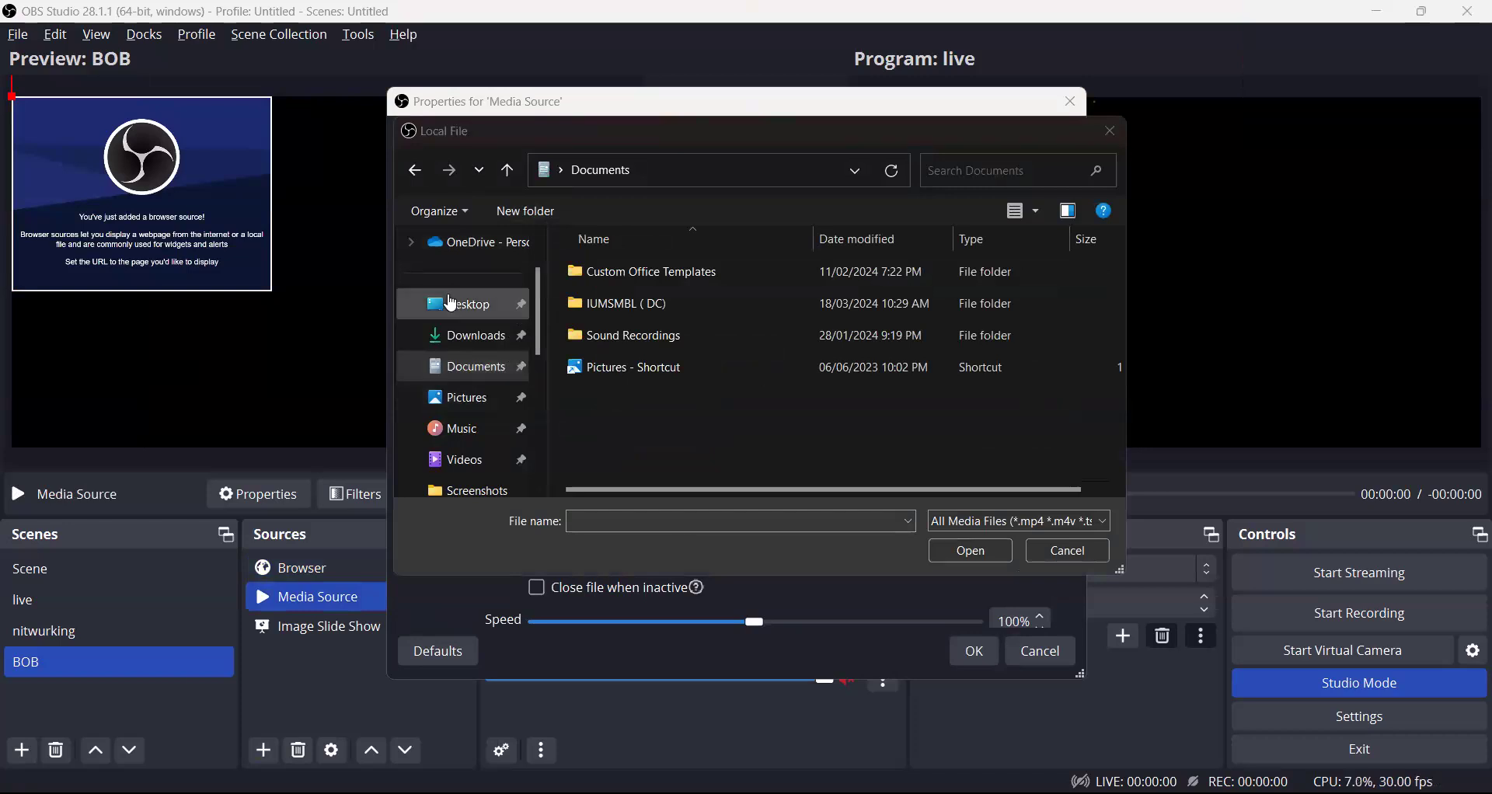
pyautogui.click(475, 346)
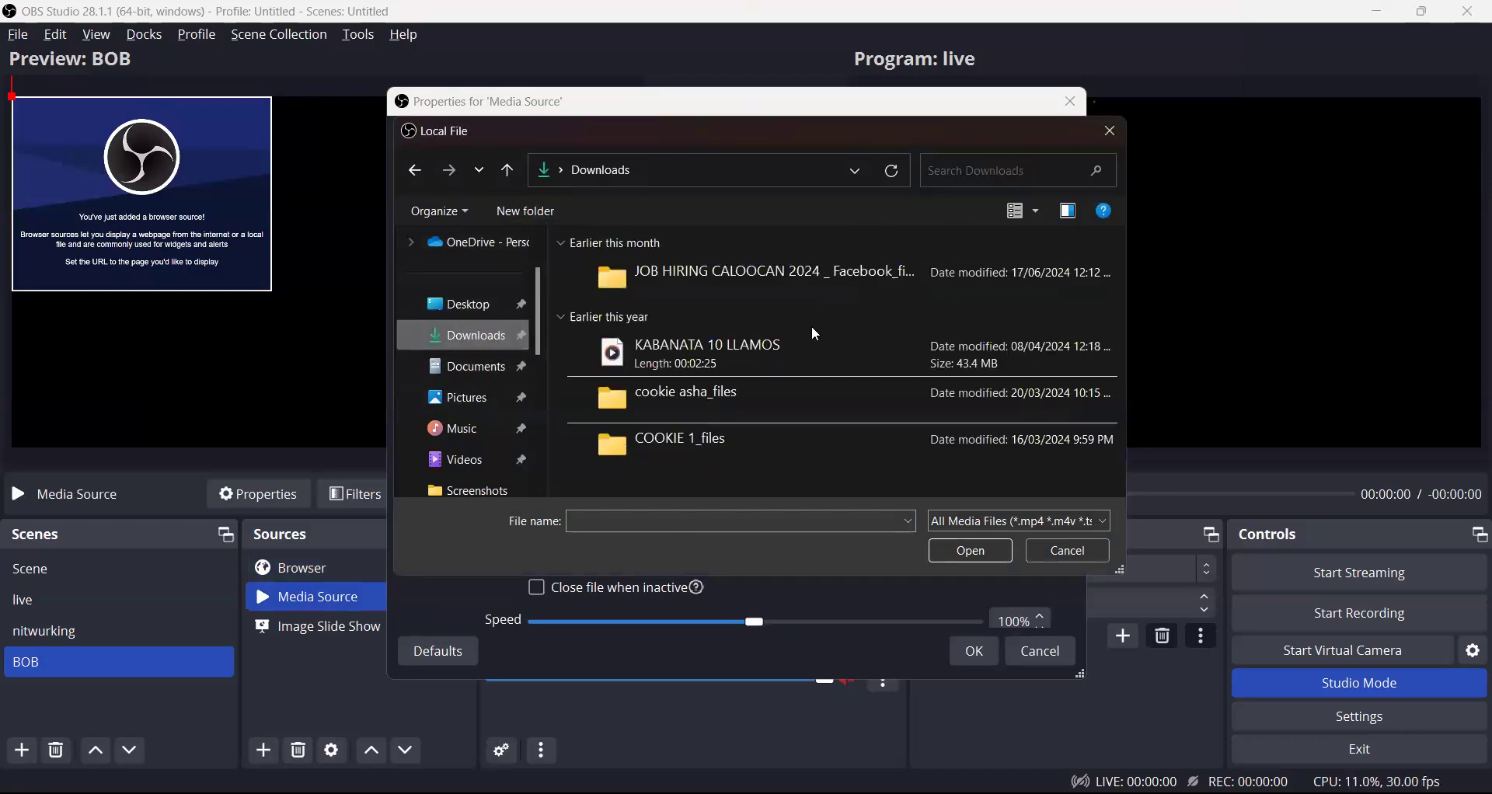
pyautogui.click(1084, 552)
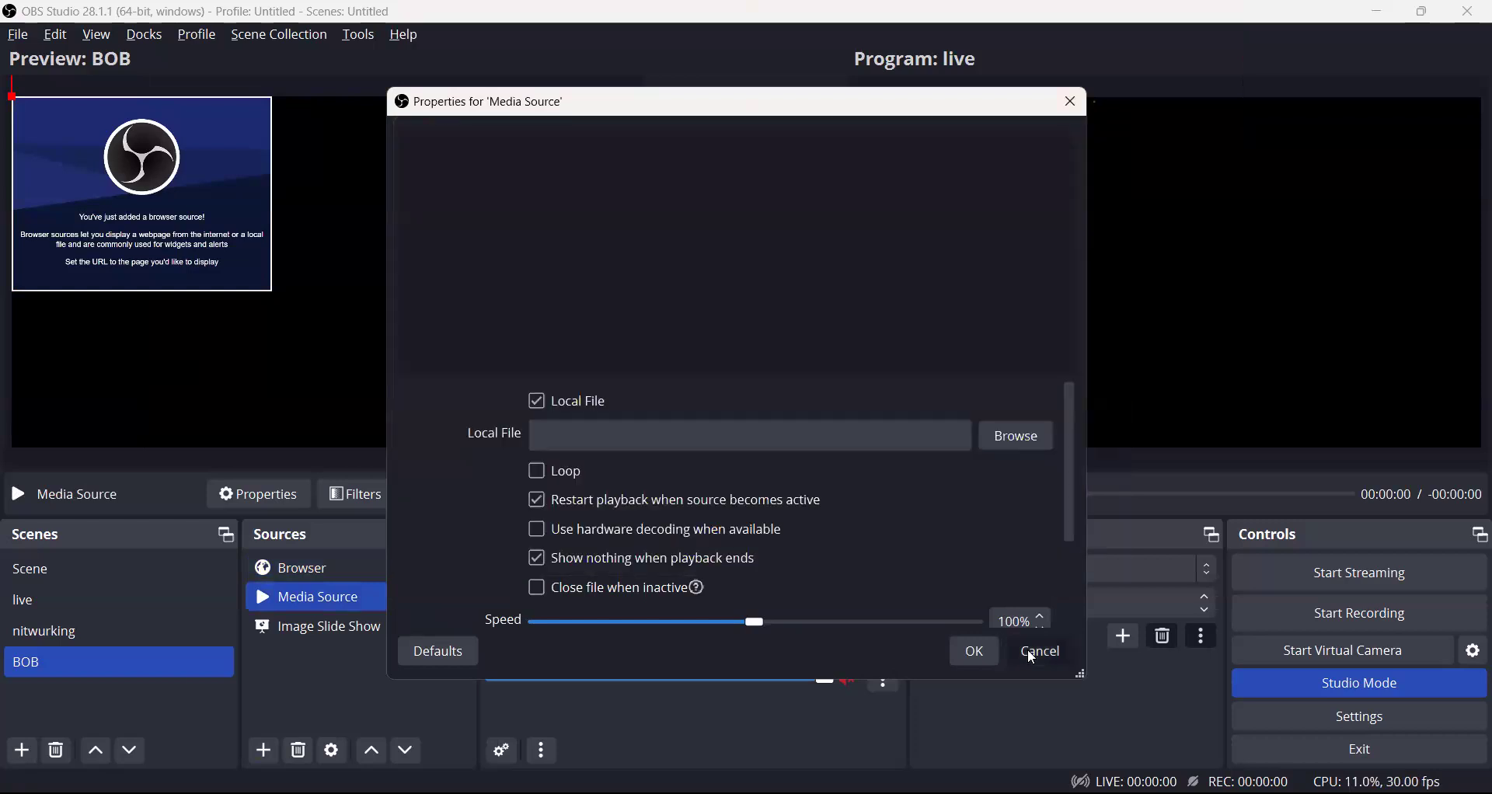
pyautogui.click(1040, 651)
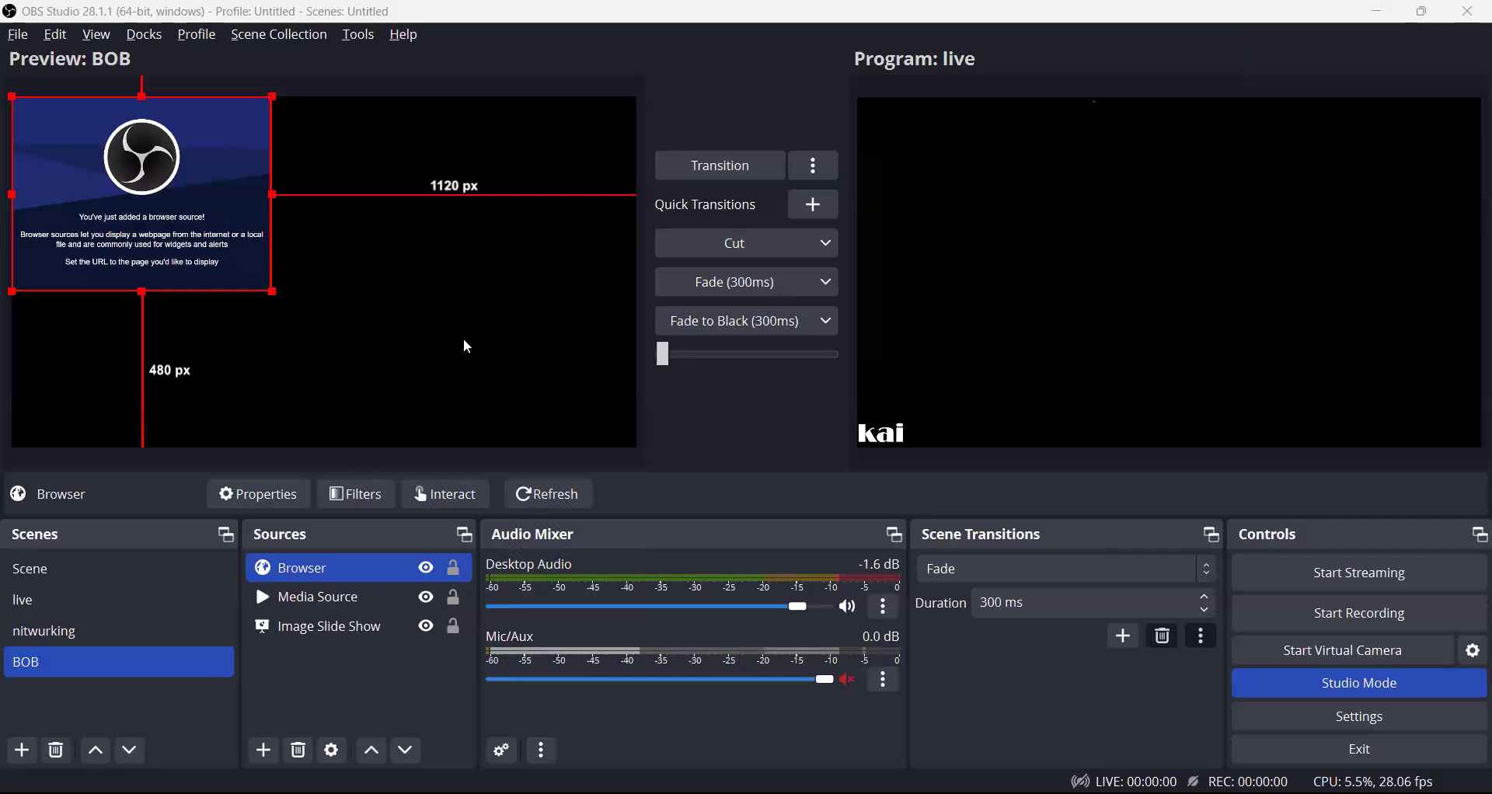
pyautogui.click(352, 635)
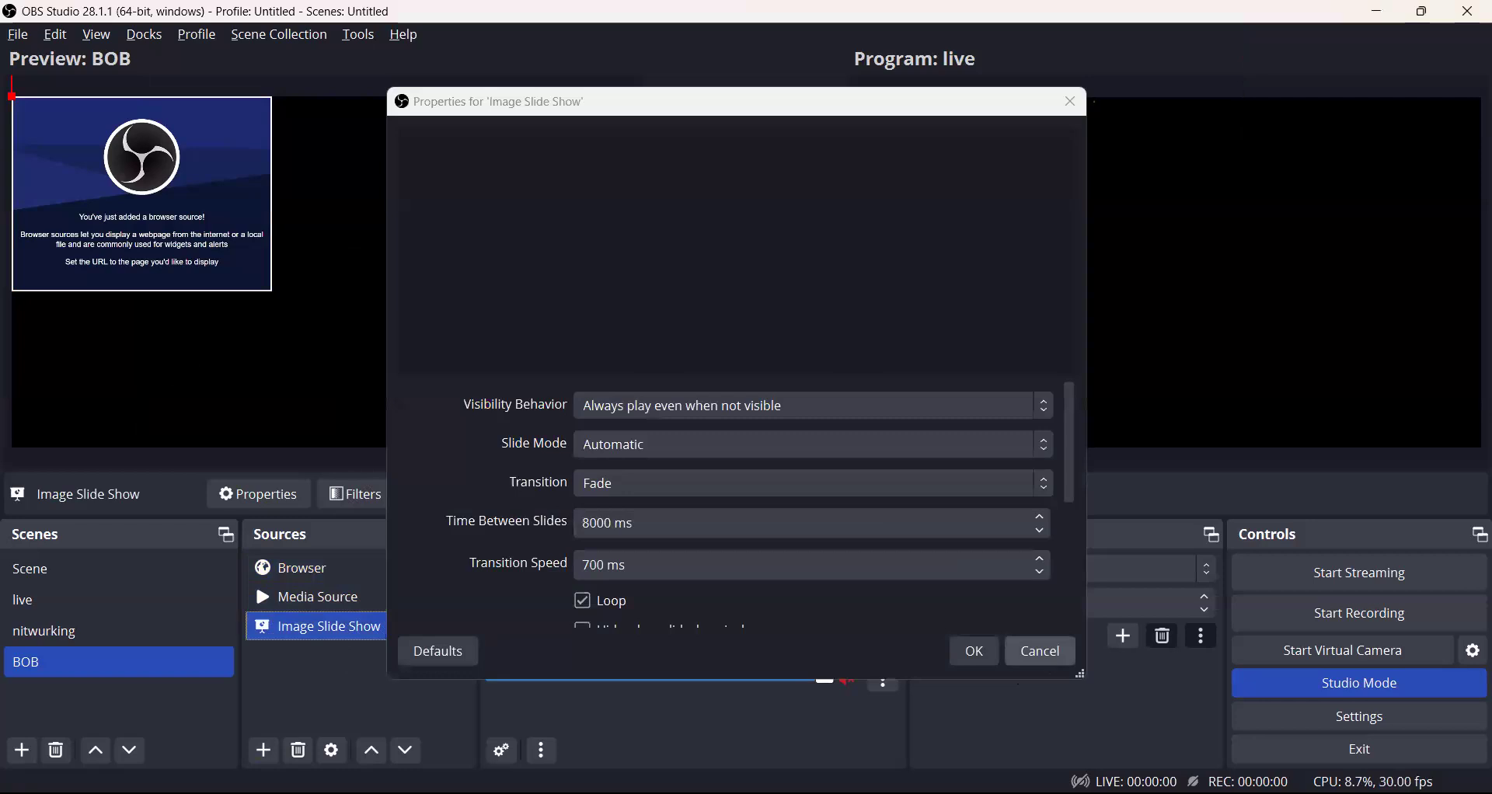
pyautogui.click(1041, 651)
# Step: Add a Display Capture source to the BOB scene for Display 1 with the automatic capture method
pyautogui.click(264, 751)
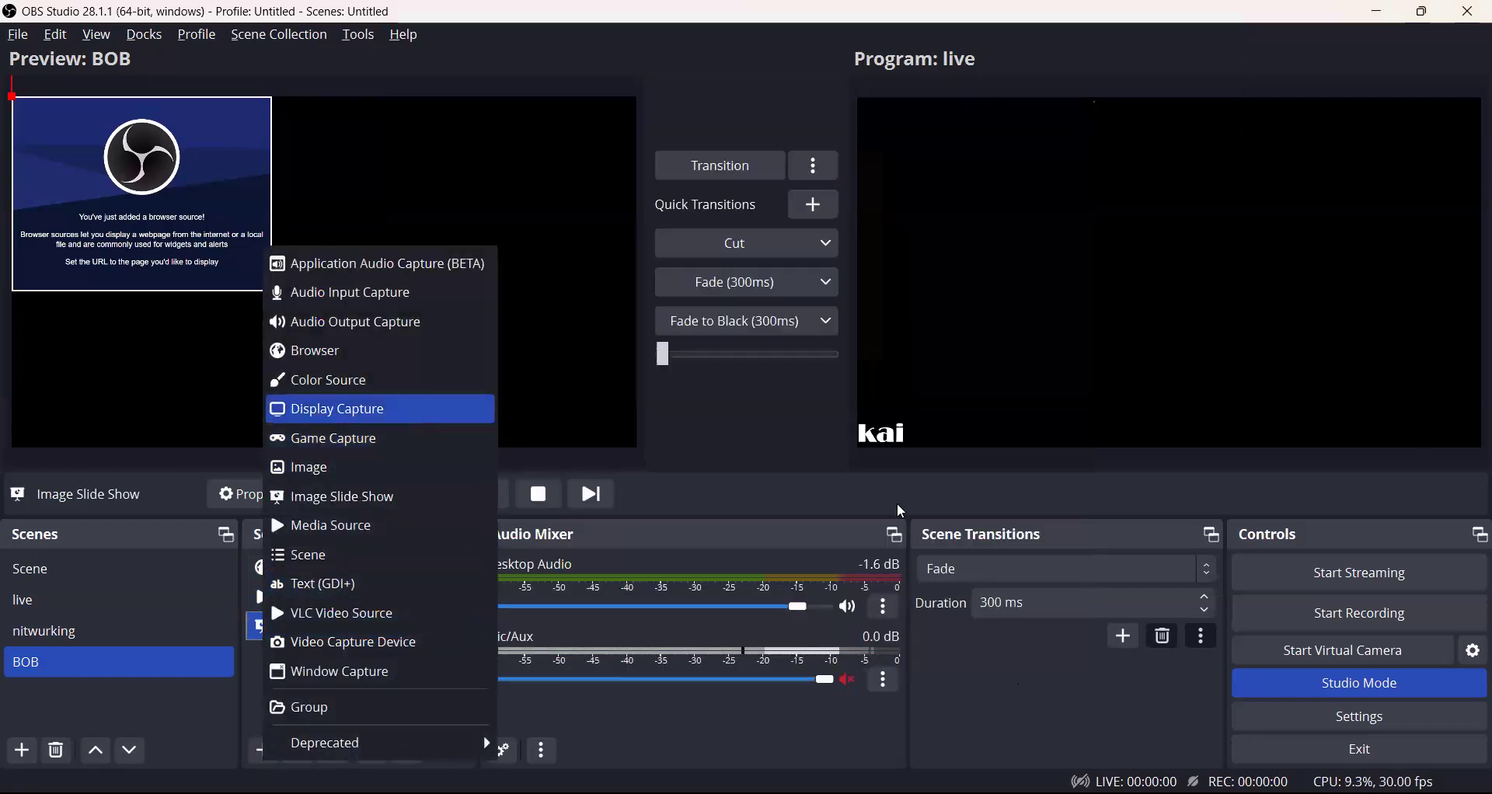
pyautogui.click(778, 533)
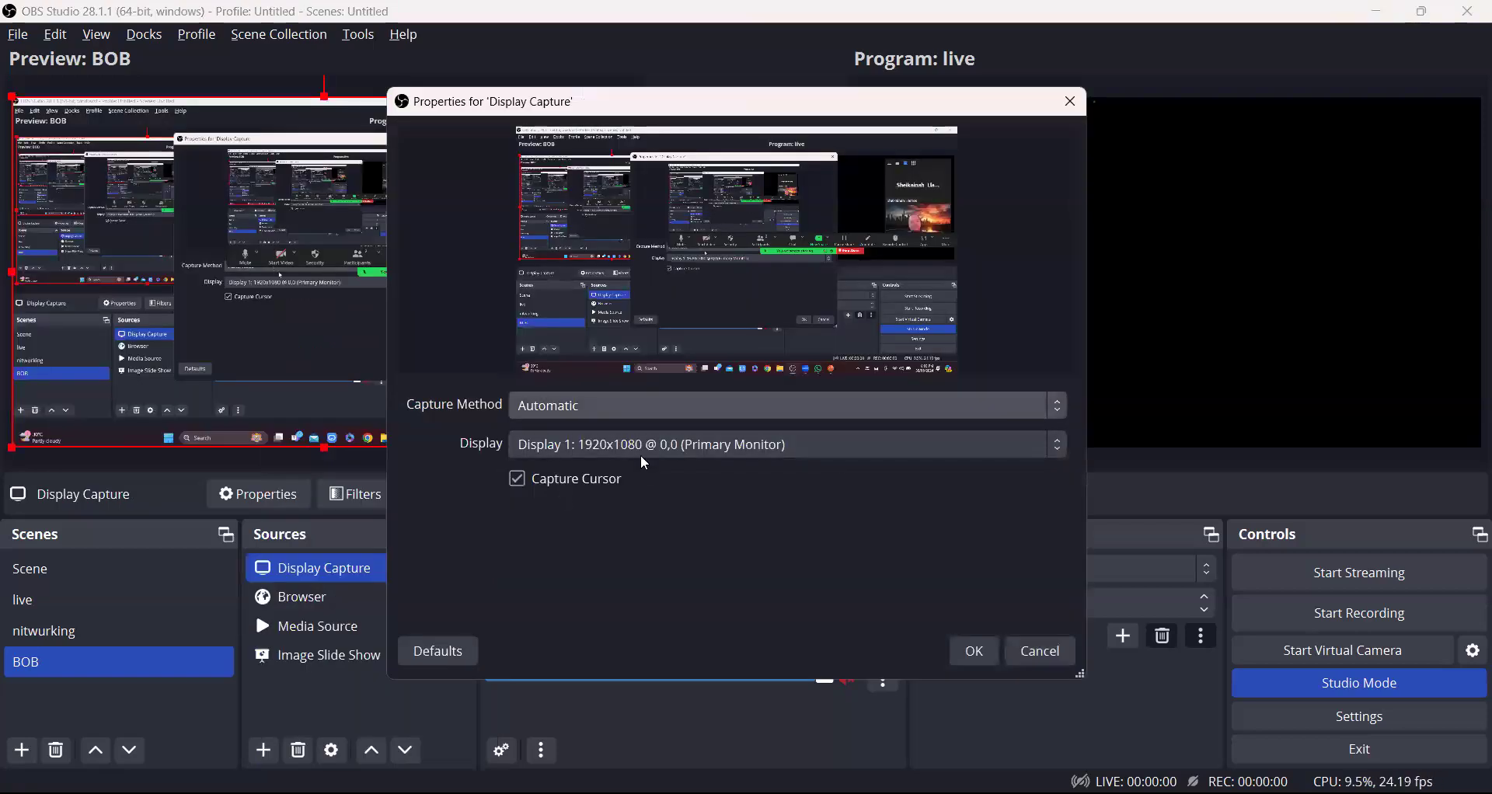
pyautogui.click(643, 405)
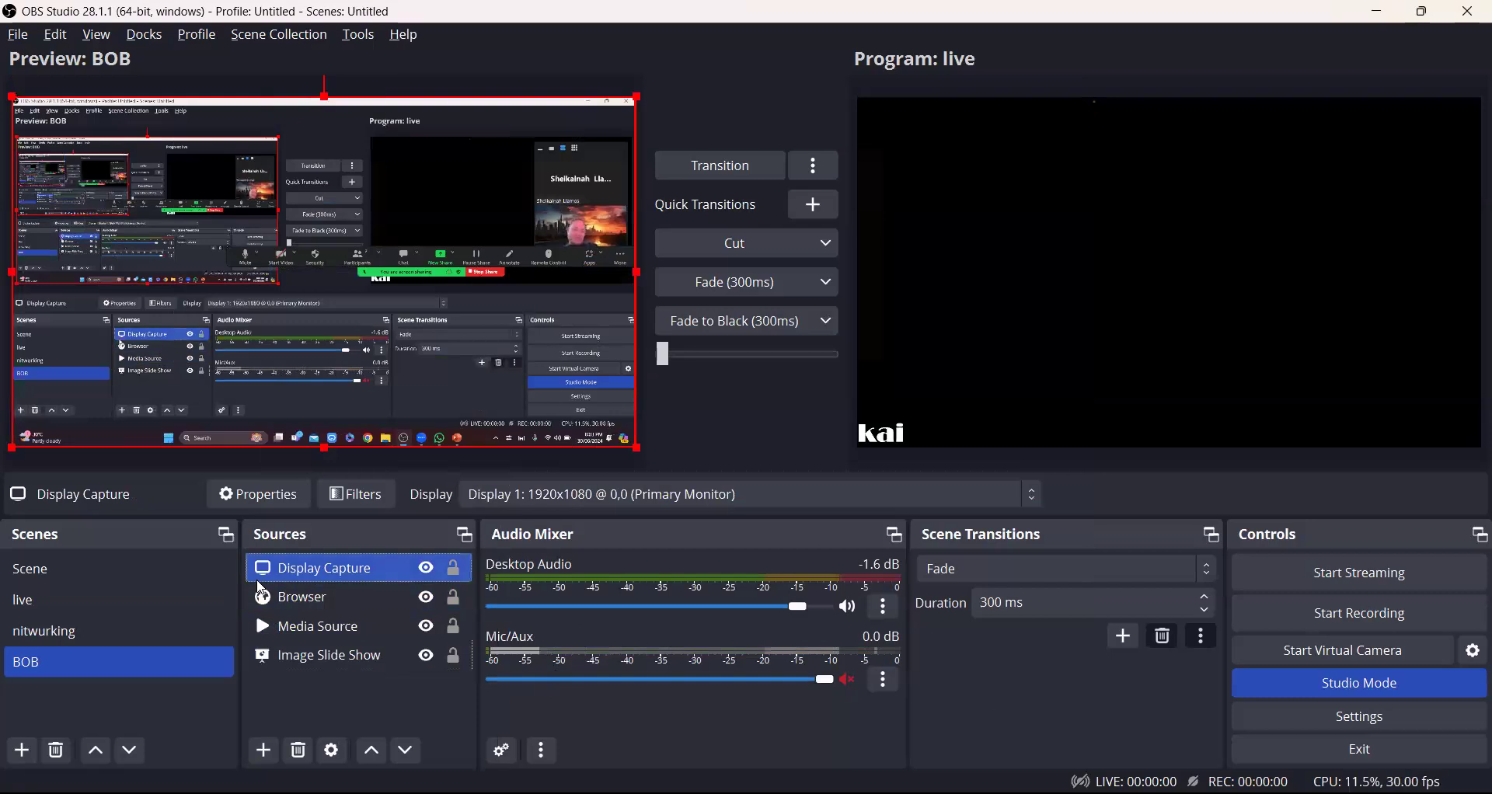
# Step: Review the Display Capture's capture method, display and cursor options, restore its default settings and accept them
pyautogui.doubleClick(472, 412)
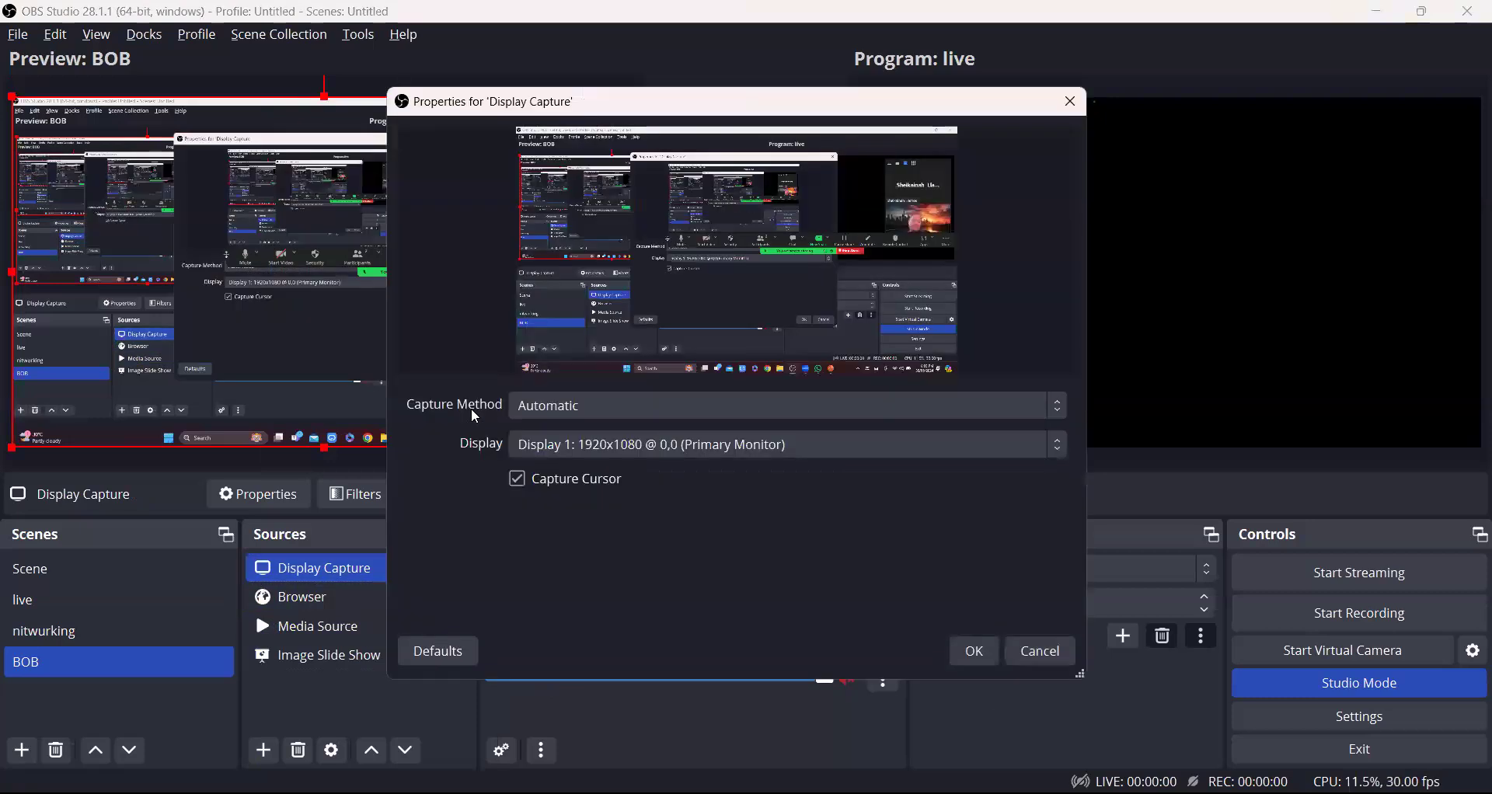
pyautogui.click(543, 405)
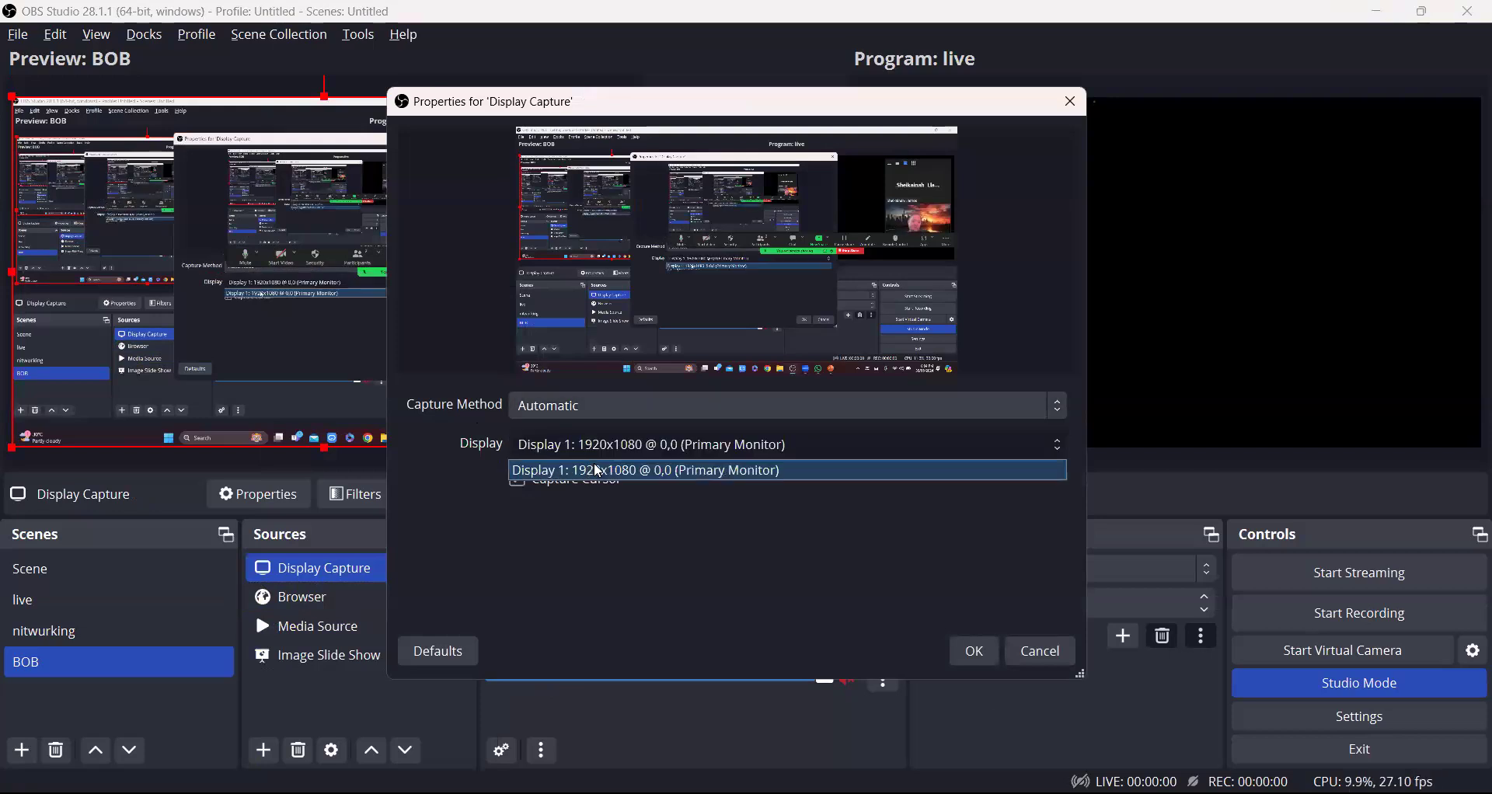
pyautogui.click(662, 469)
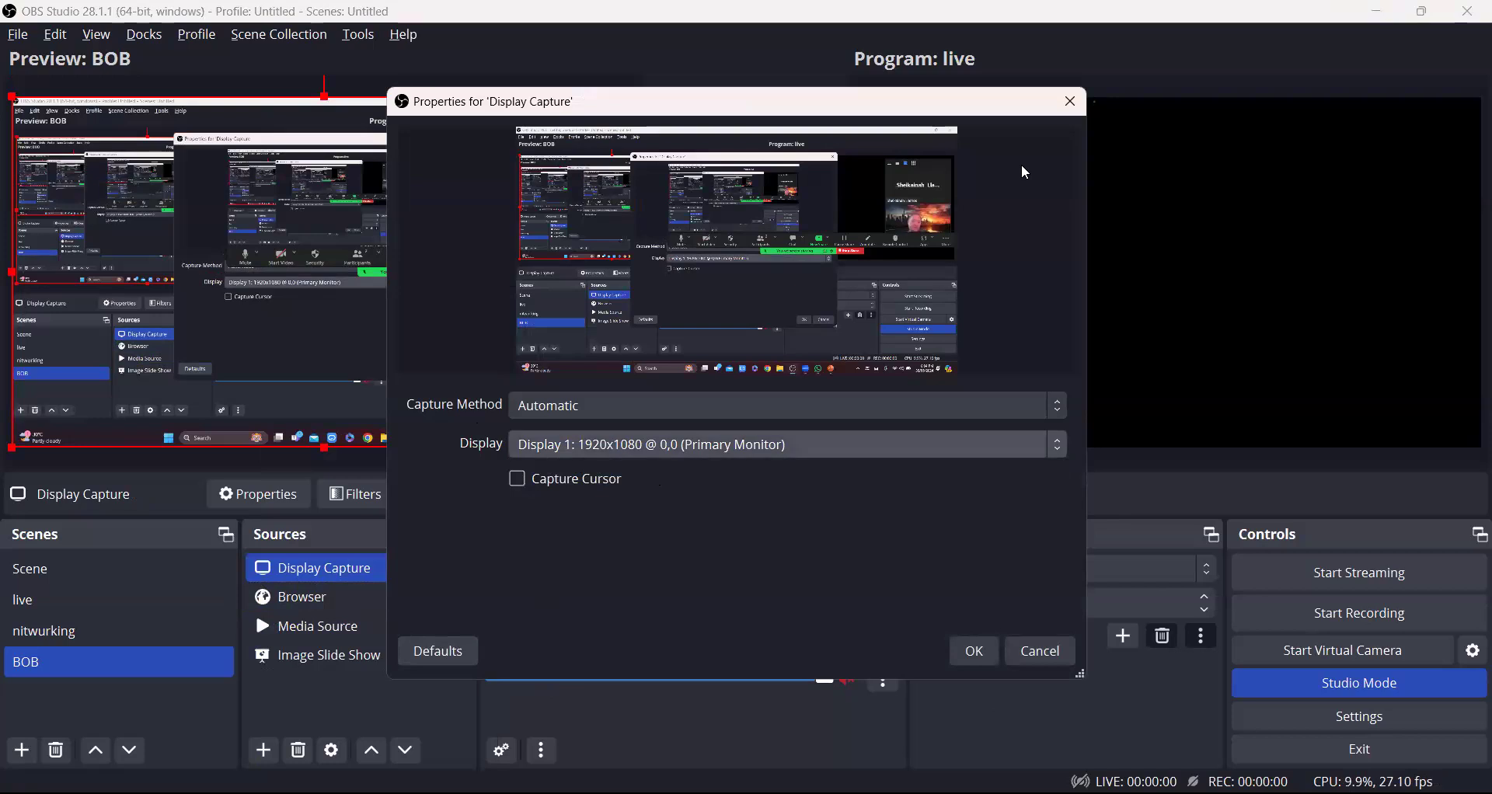
pyautogui.click(416, 647)
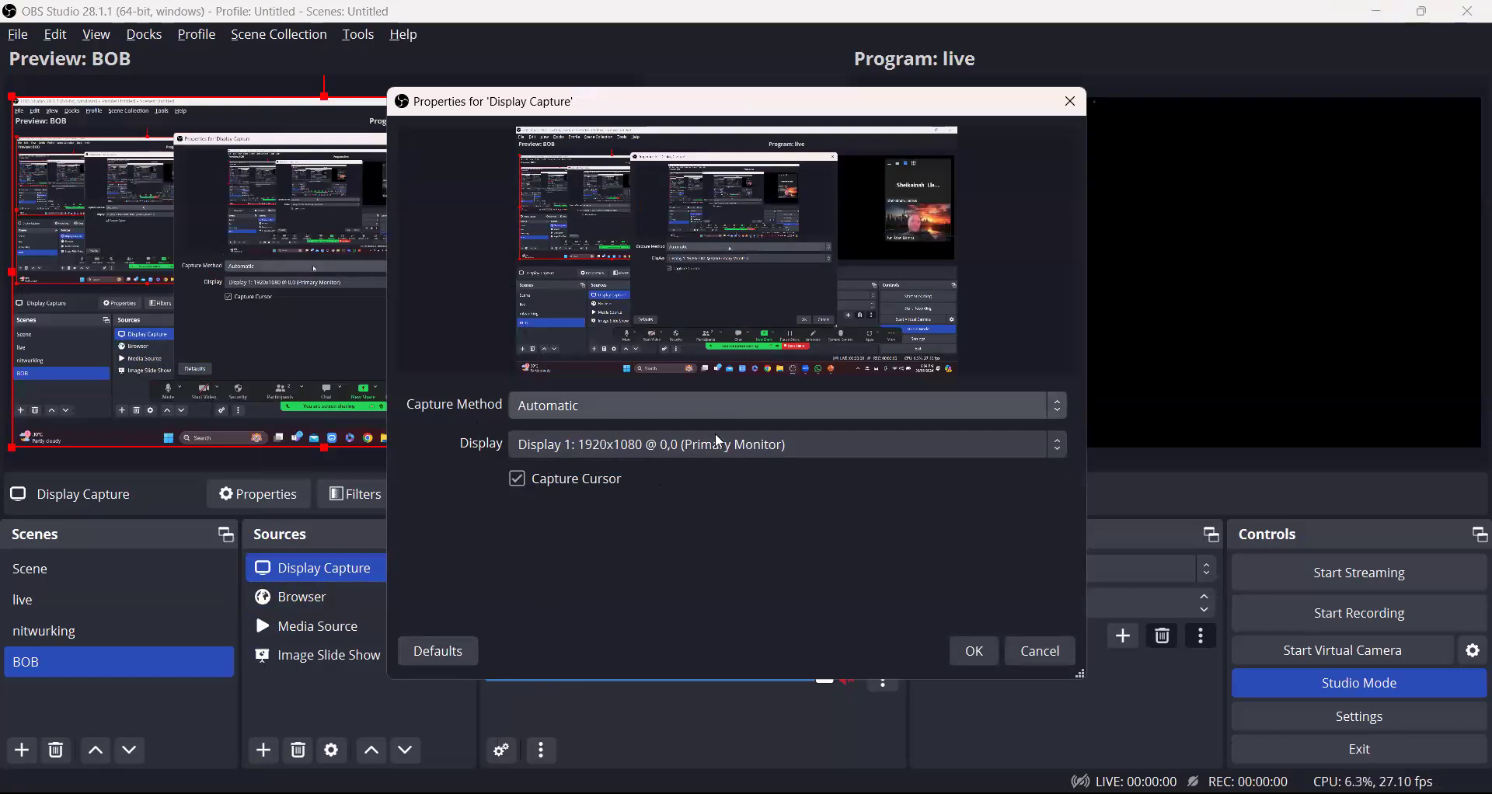
pyautogui.click(729, 412)
pyautogui.click(737, 465)
pyautogui.click(978, 655)
# Step: Remove the Display Capture source from the BOB scene and look over the available source types
pyautogui.rightClick(292, 568)
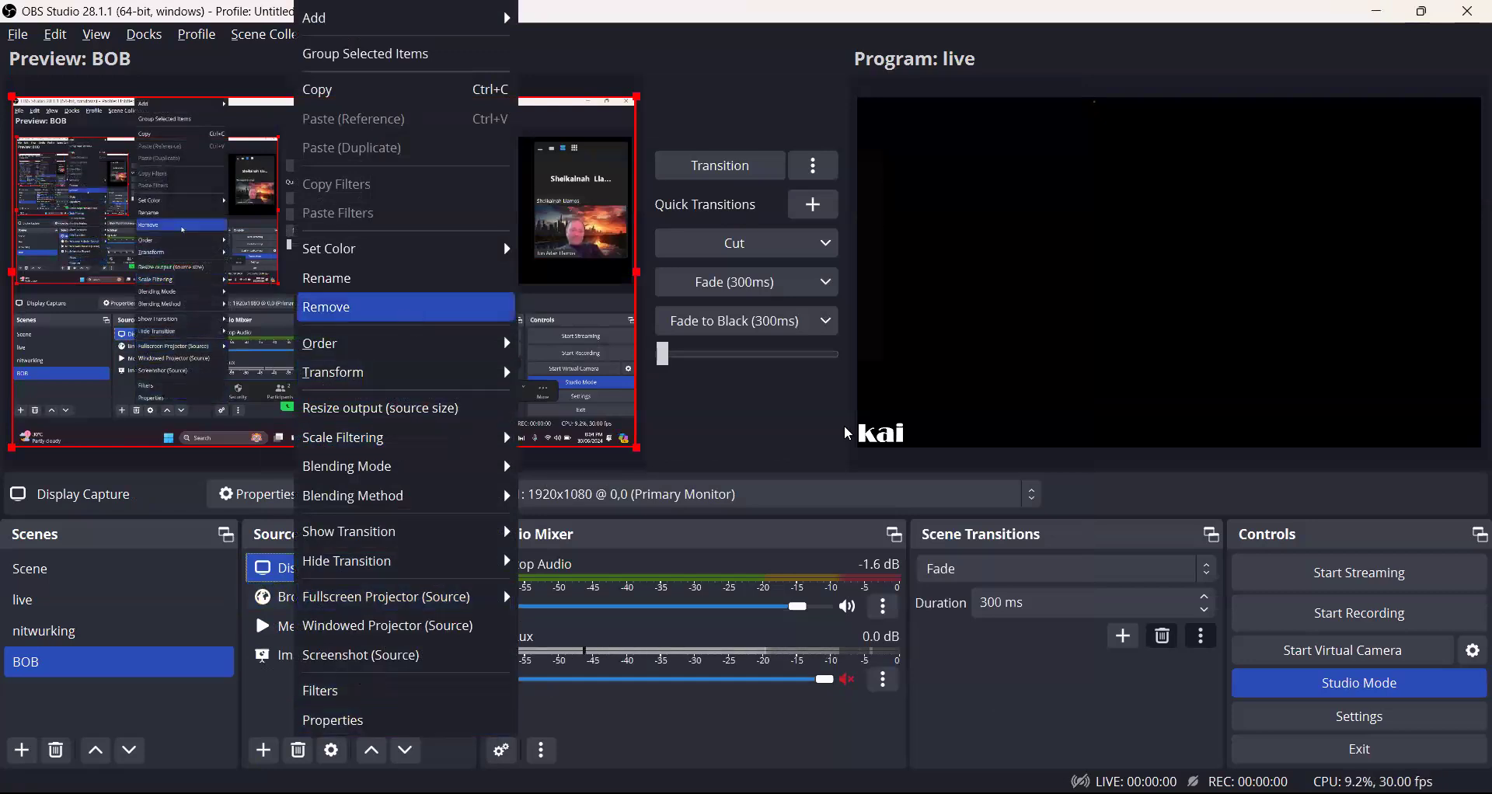
pyautogui.click(268, 751)
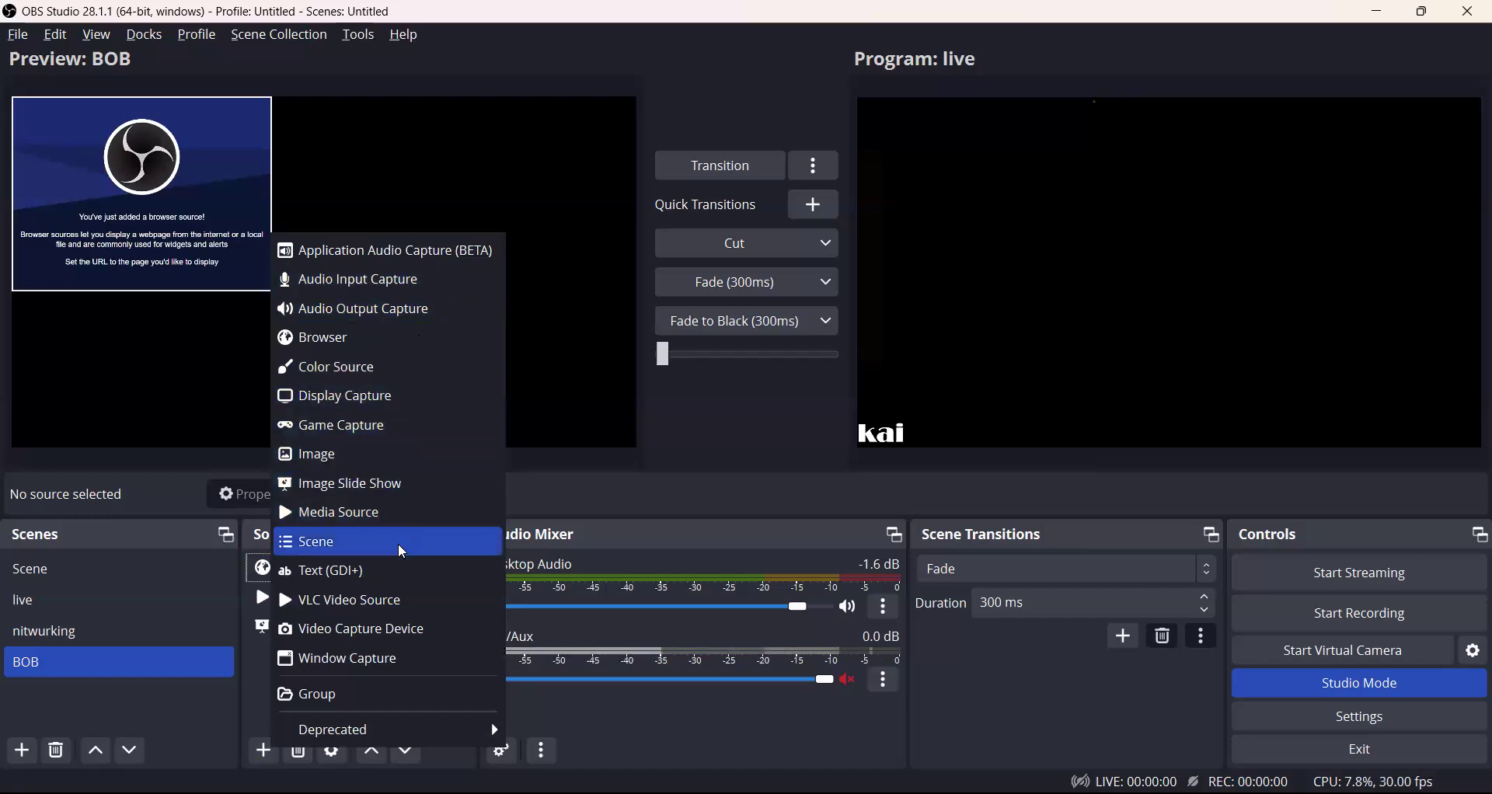
pyautogui.click(892, 530)
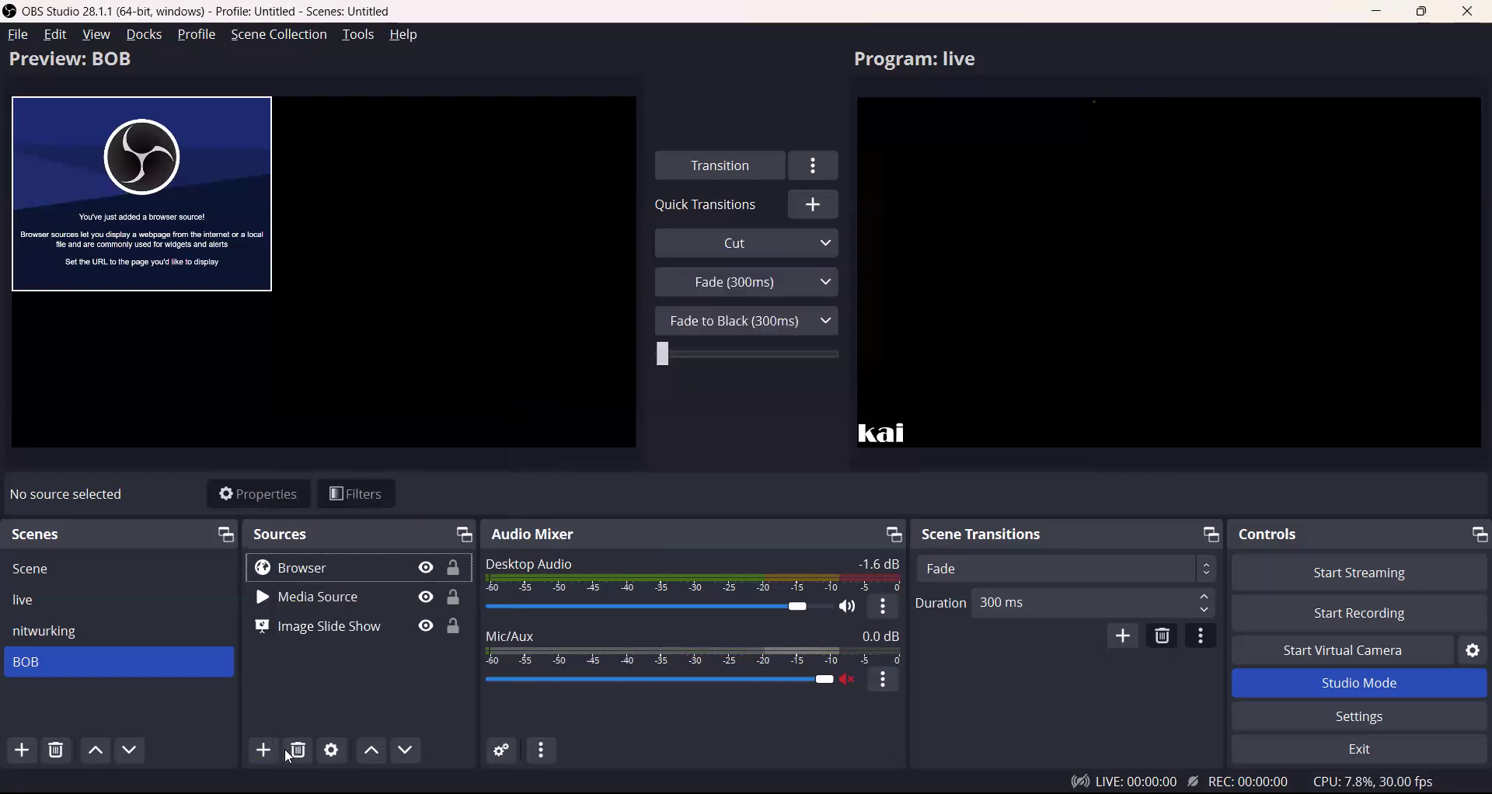
# Step: Add a Window Capture of the "2. Bible Quiz - January 13, 2024[1] [Read-Only] - PowerPoint" window and enlarge it to fill the BOB preview
pyautogui.click(267, 758)
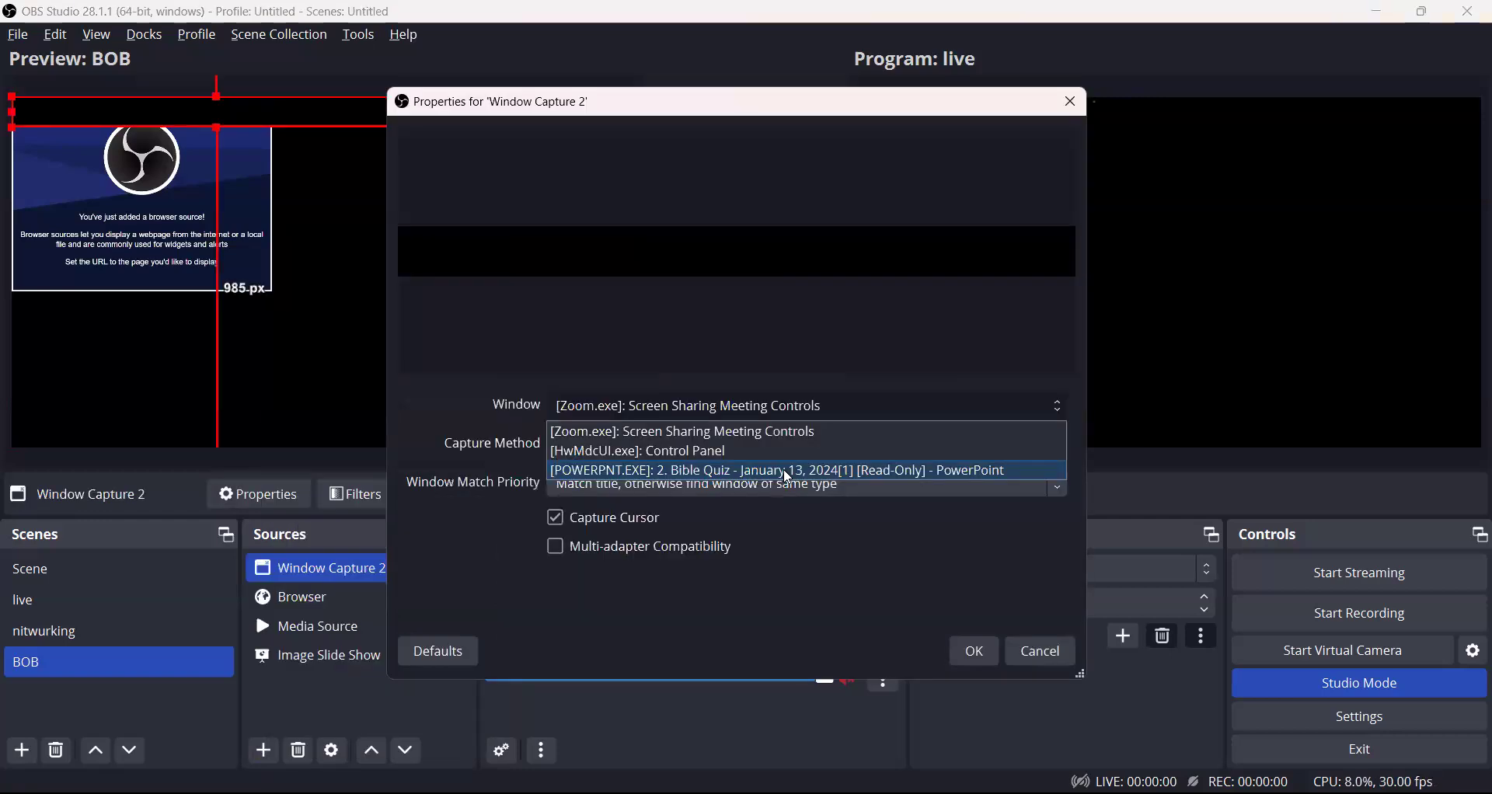
pyautogui.click(783, 468)
pyautogui.click(969, 657)
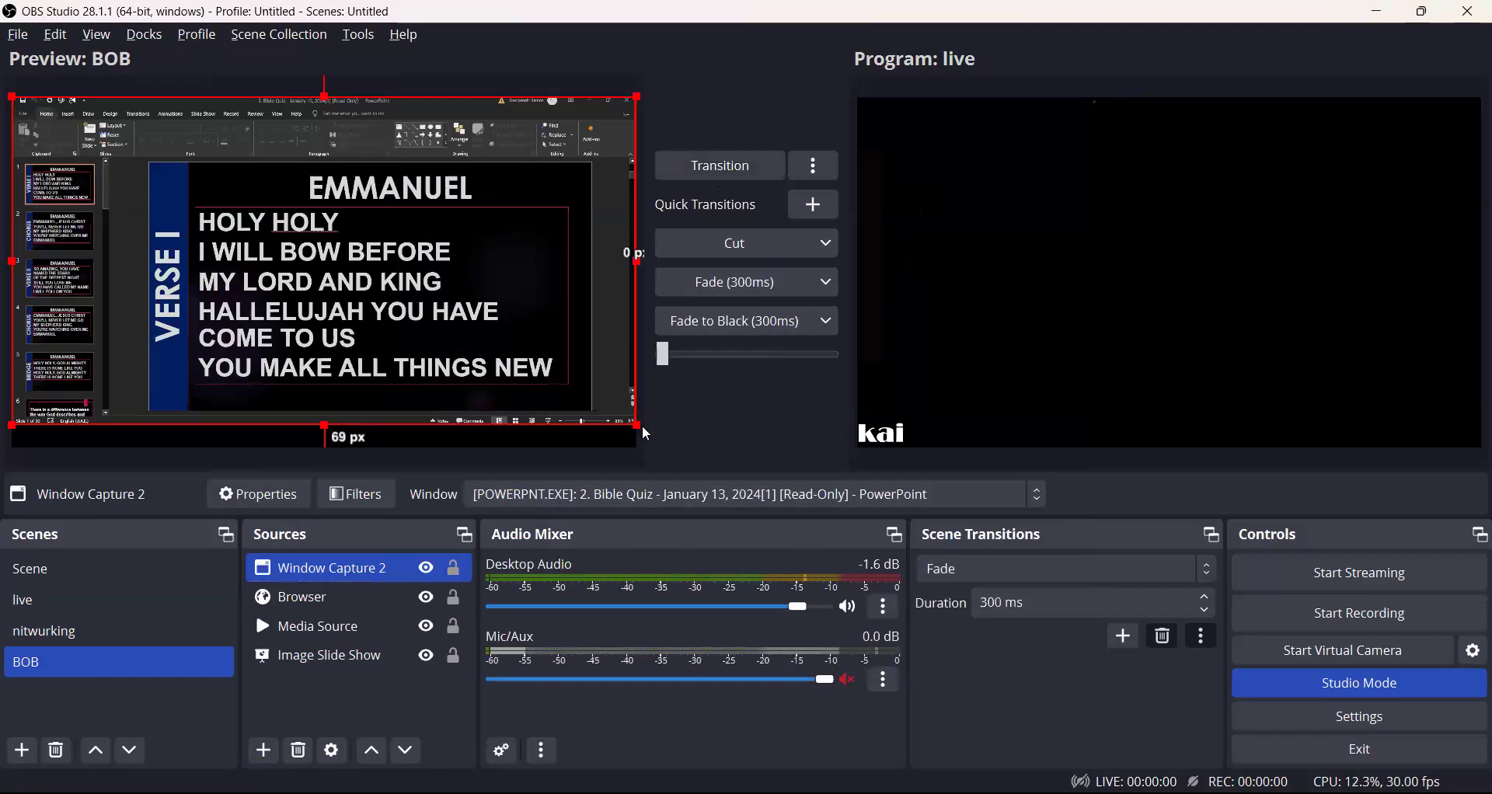
pyautogui.moveTo(640, 435); pyautogui.dragTo(665, 456)
pyautogui.moveTo(606, 413); pyautogui.dragTo(597, 414)
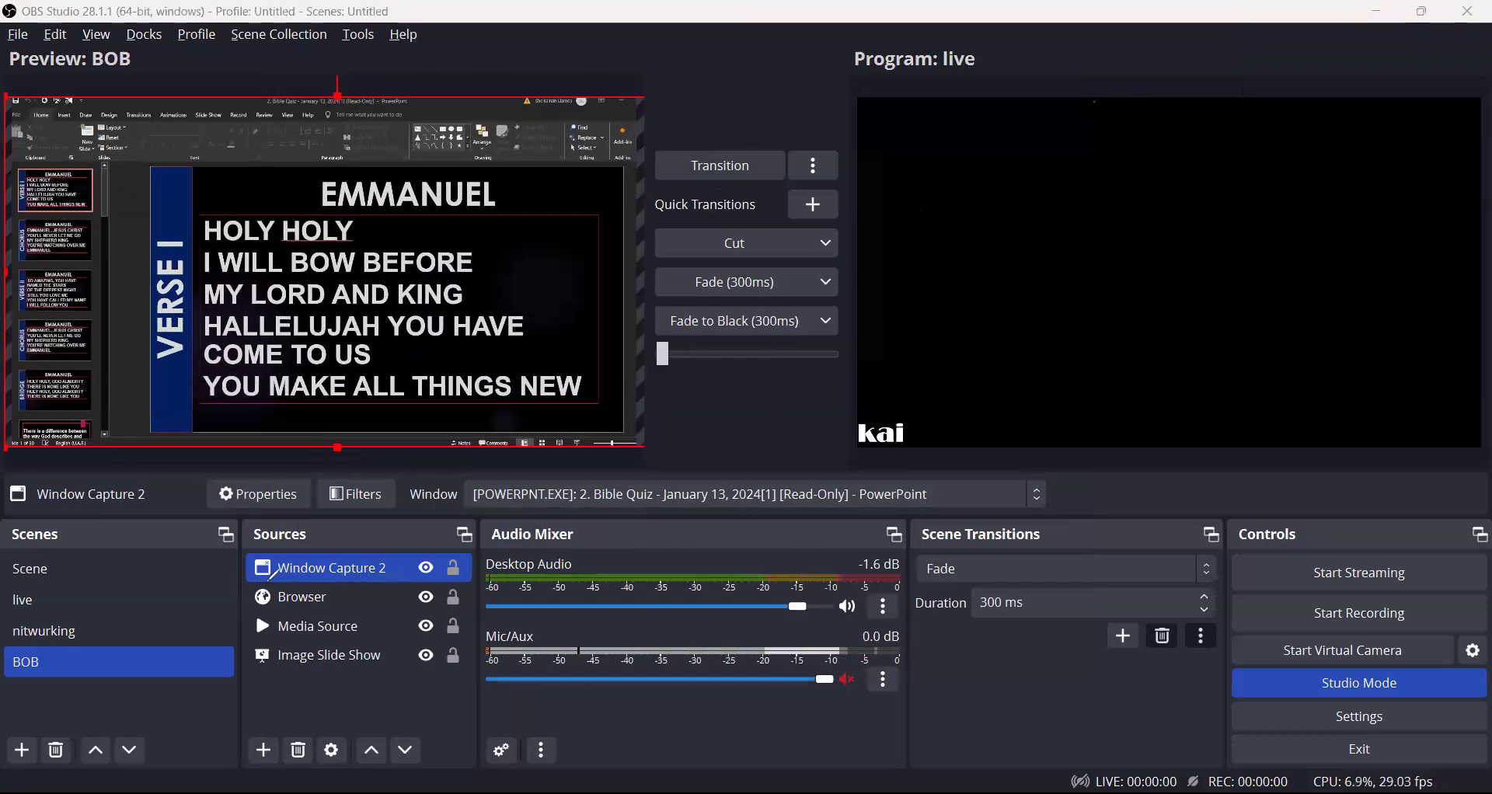
# Step: Check the windows available to the capture, move it aside in the preview and remove the Browser source behind it
pyautogui.moveTo(371, 570)
pyautogui.mouseDown()
pyautogui.moveTo(394, 554)
pyautogui.moveTo(218, 534)
pyautogui.moveTo(259, 595)
pyautogui.moveTo(283, 577)
pyautogui.mouseUp()
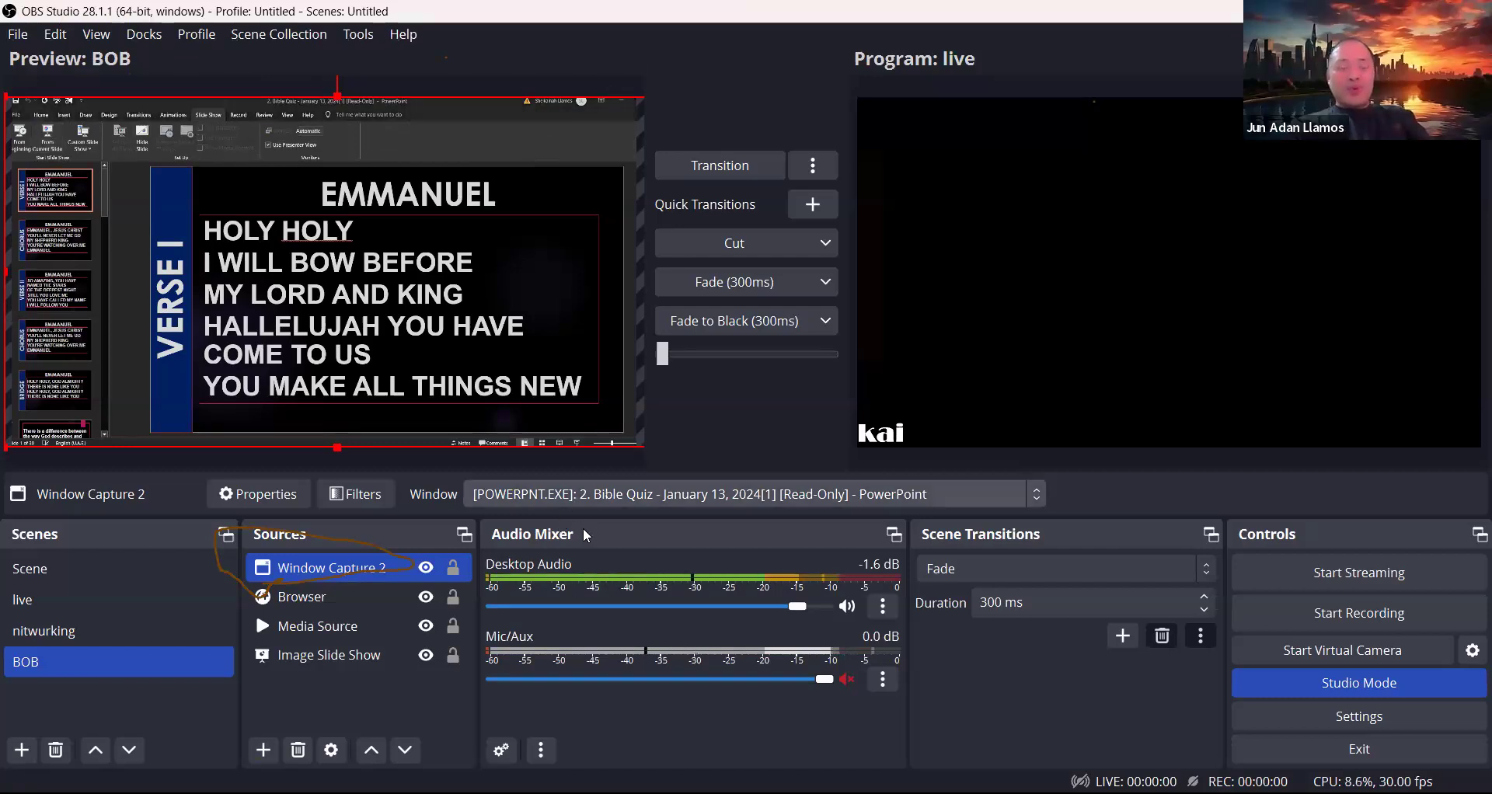
pyautogui.click(606, 496)
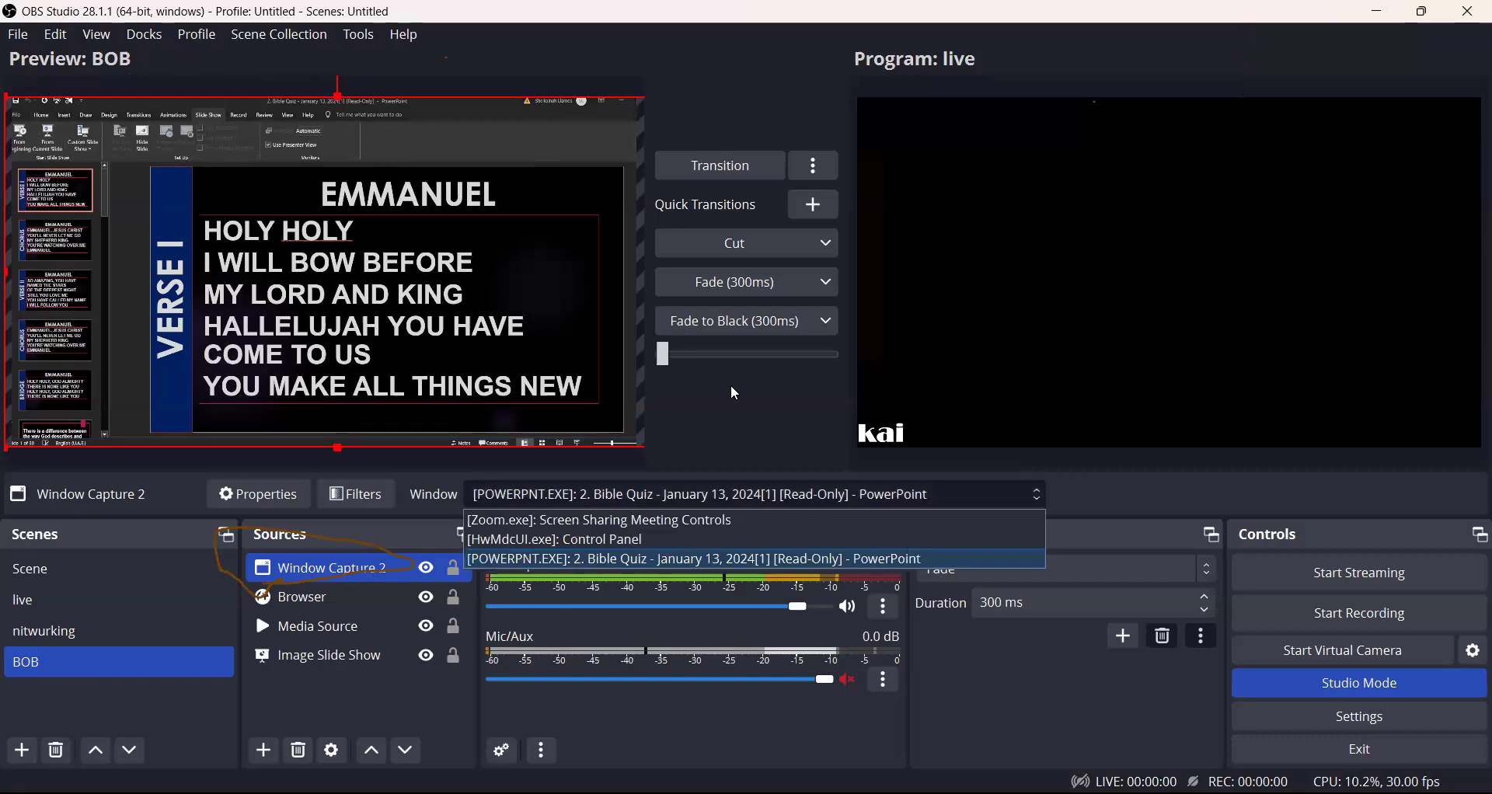
pyautogui.moveTo(398, 346); pyautogui.dragTo(437, 459)
pyautogui.click(204, 183)
pyautogui.rightClick(425, 597)
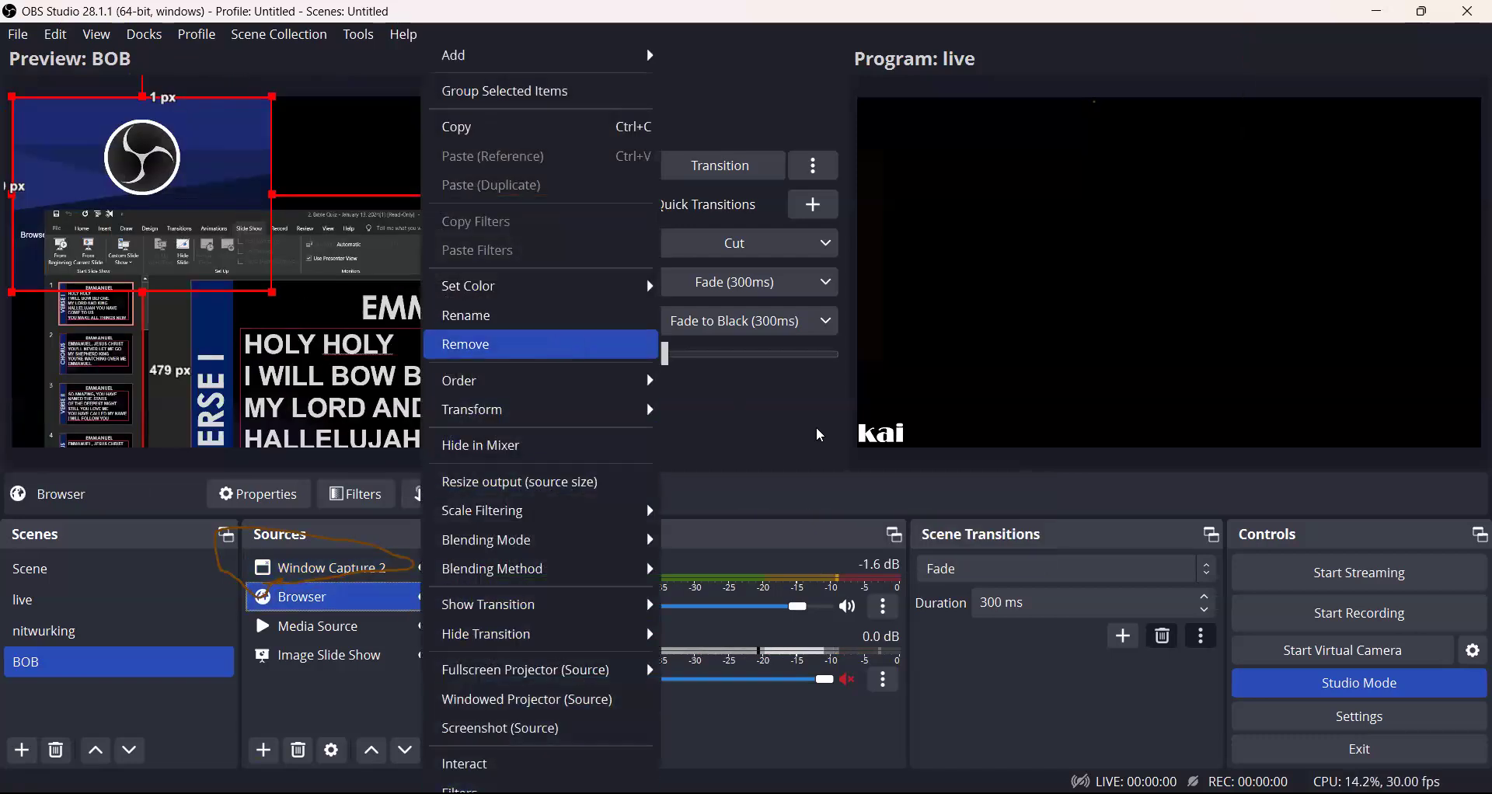
pyautogui.click(561, 347)
# Step: Scale and reposition the PowerPoint window capture so the slide fills the preview and the ribbon and thumbnails fall outside the frame
pyautogui.moveTo(304, 283); pyautogui.dragTo(222, 280)
pyautogui.moveTo(569, 449); pyautogui.dragTo(653, 515)
pyautogui.moveTo(477, 321); pyautogui.dragTo(416, 259)
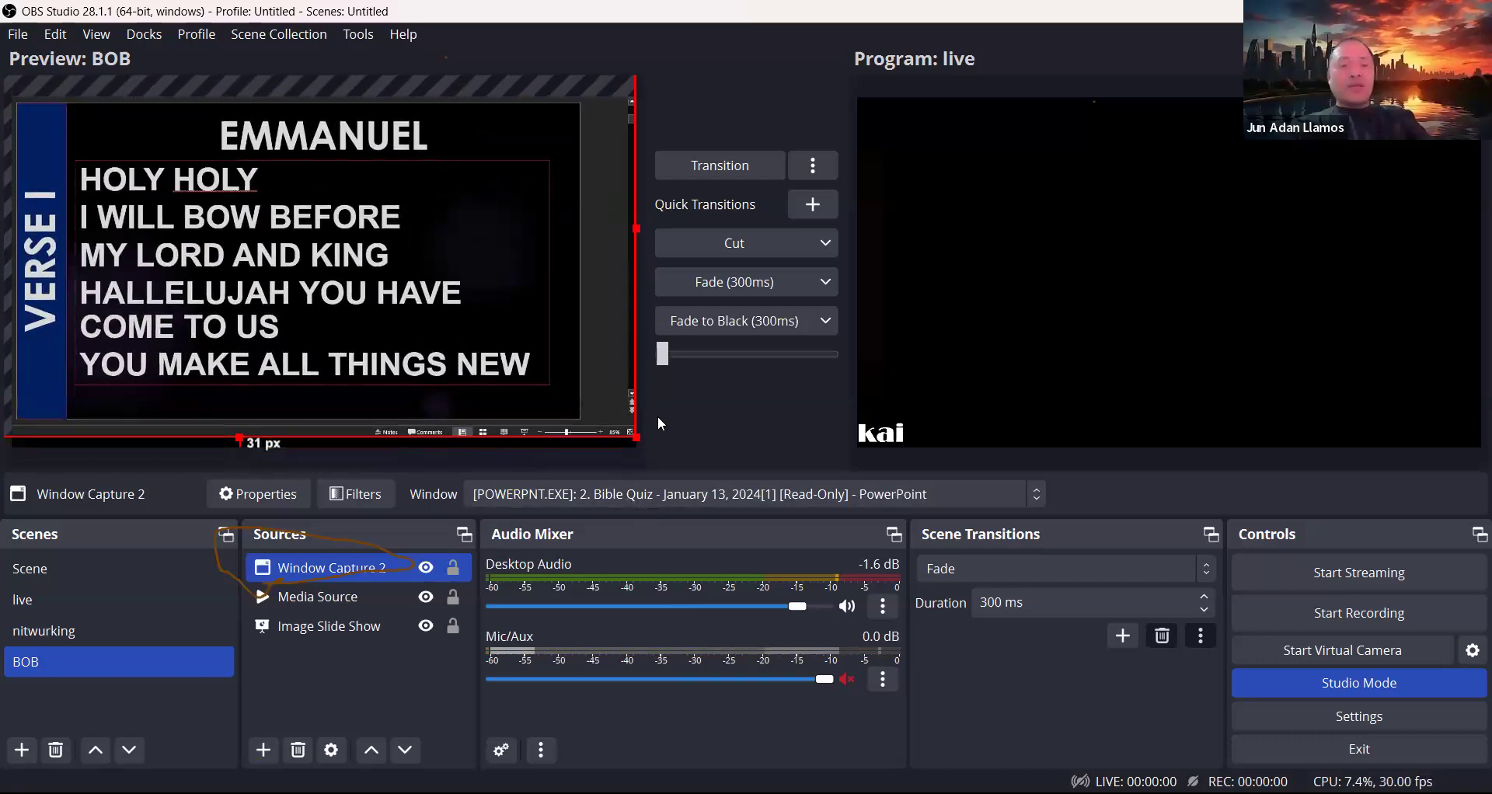
pyautogui.moveTo(645, 437); pyautogui.dragTo(699, 471)
pyautogui.moveTo(509, 371); pyautogui.dragTo(505, 362)
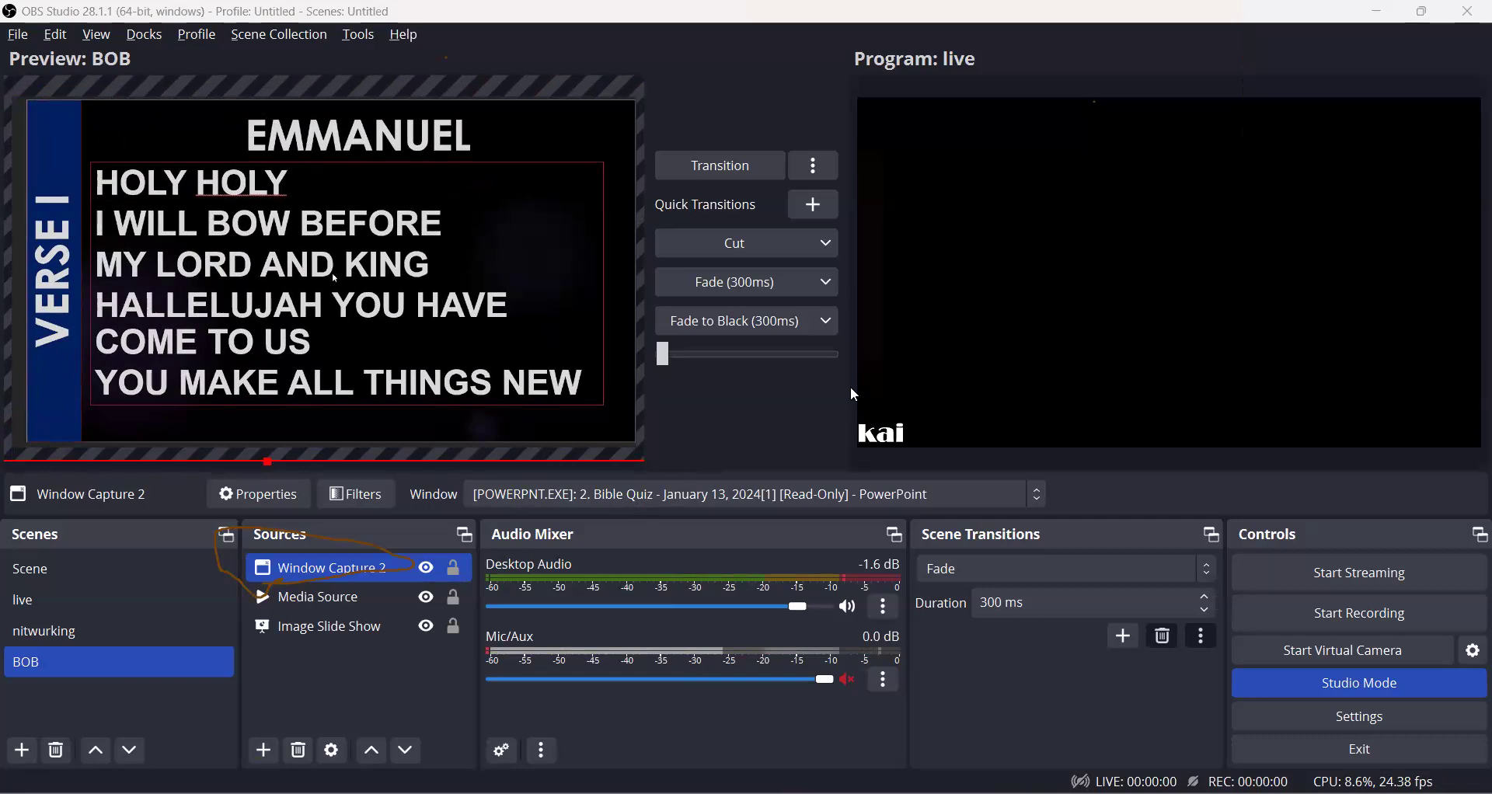
# Step: Transition the BOB scene to the program output and, with BOB back in preview, switch the window capture's visibility off and on
pyautogui.click(712, 166)
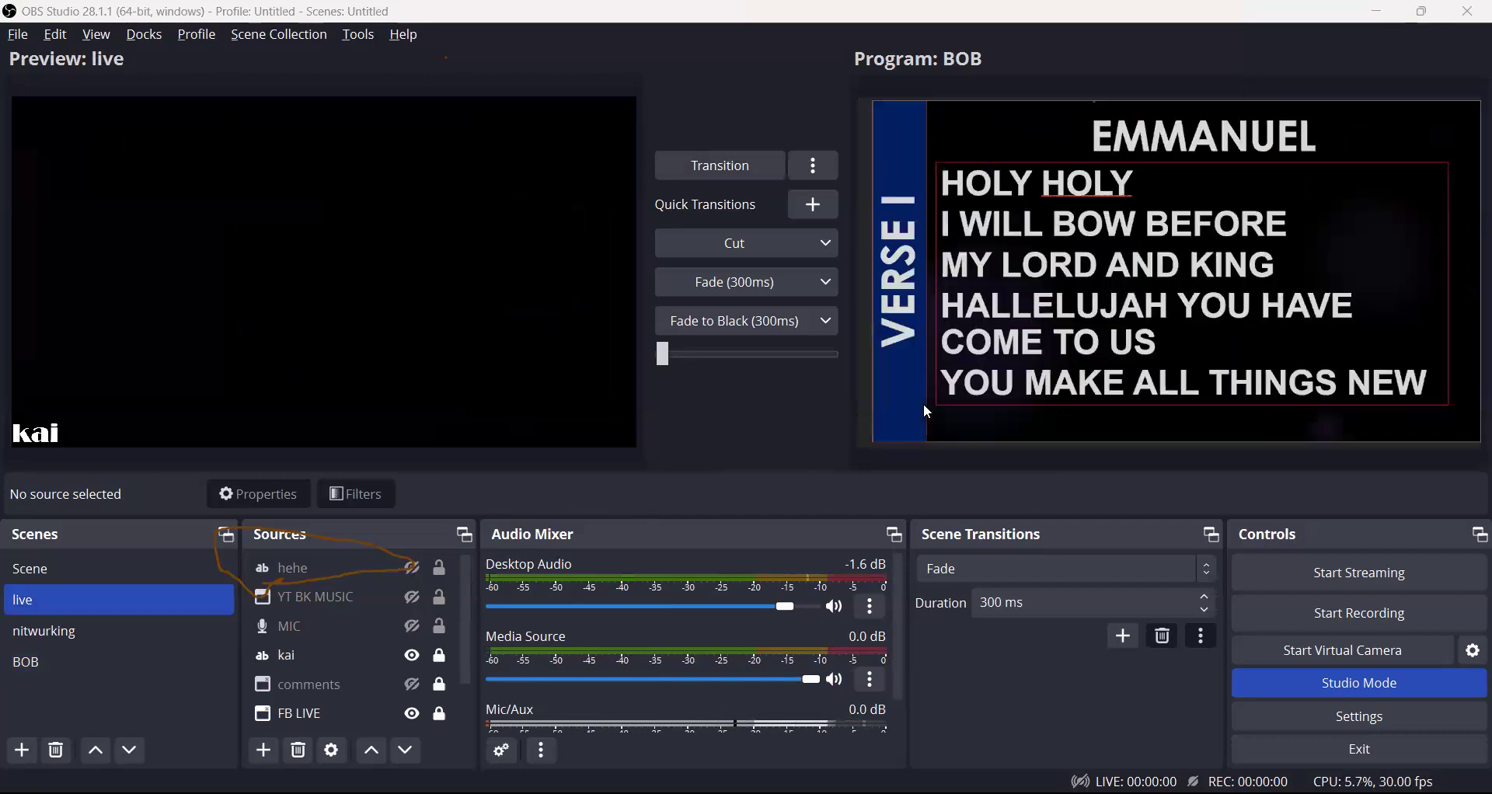
pyautogui.click(131, 665)
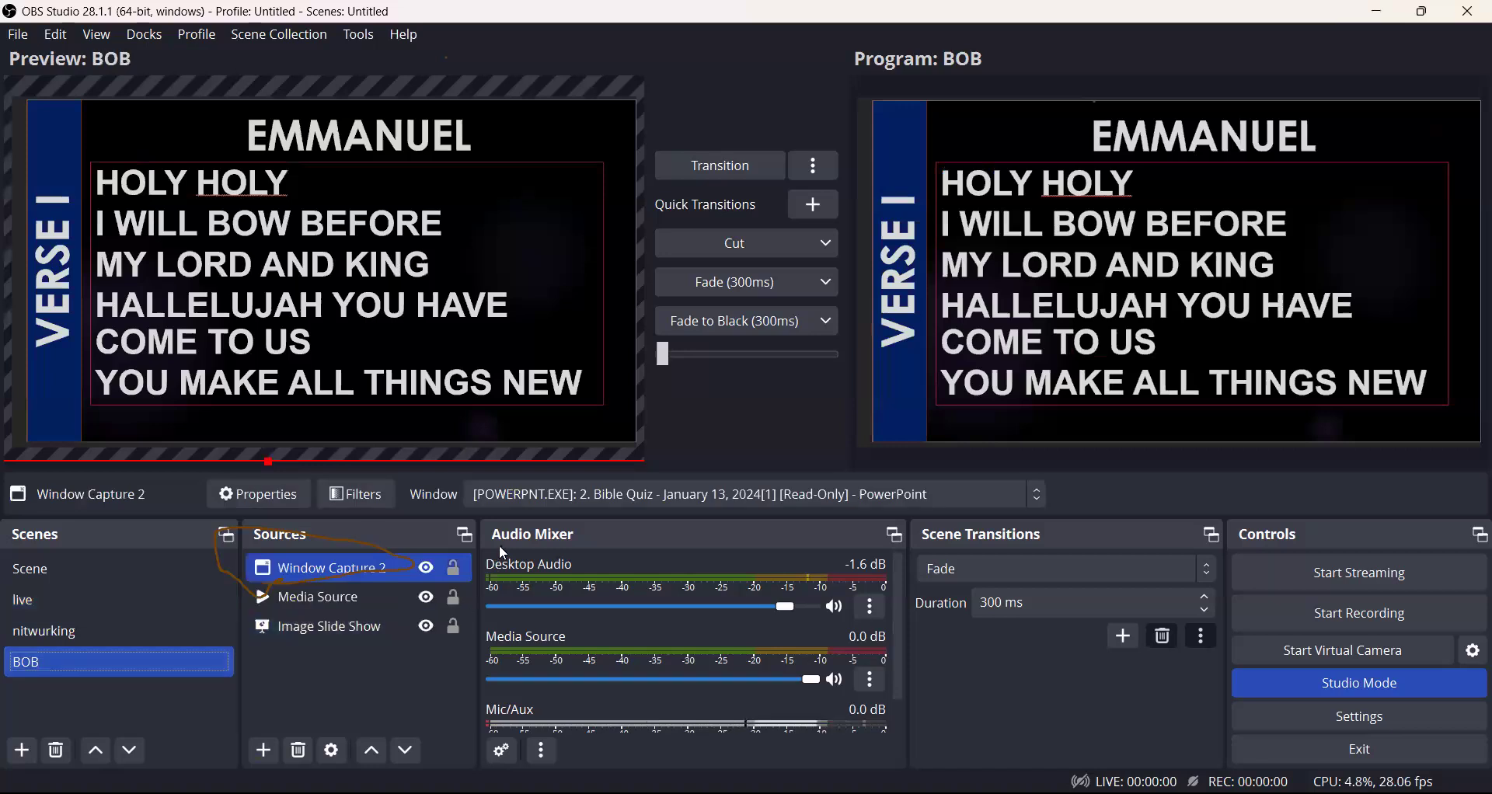
pyautogui.click(426, 570)
pyautogui.click(426, 570)
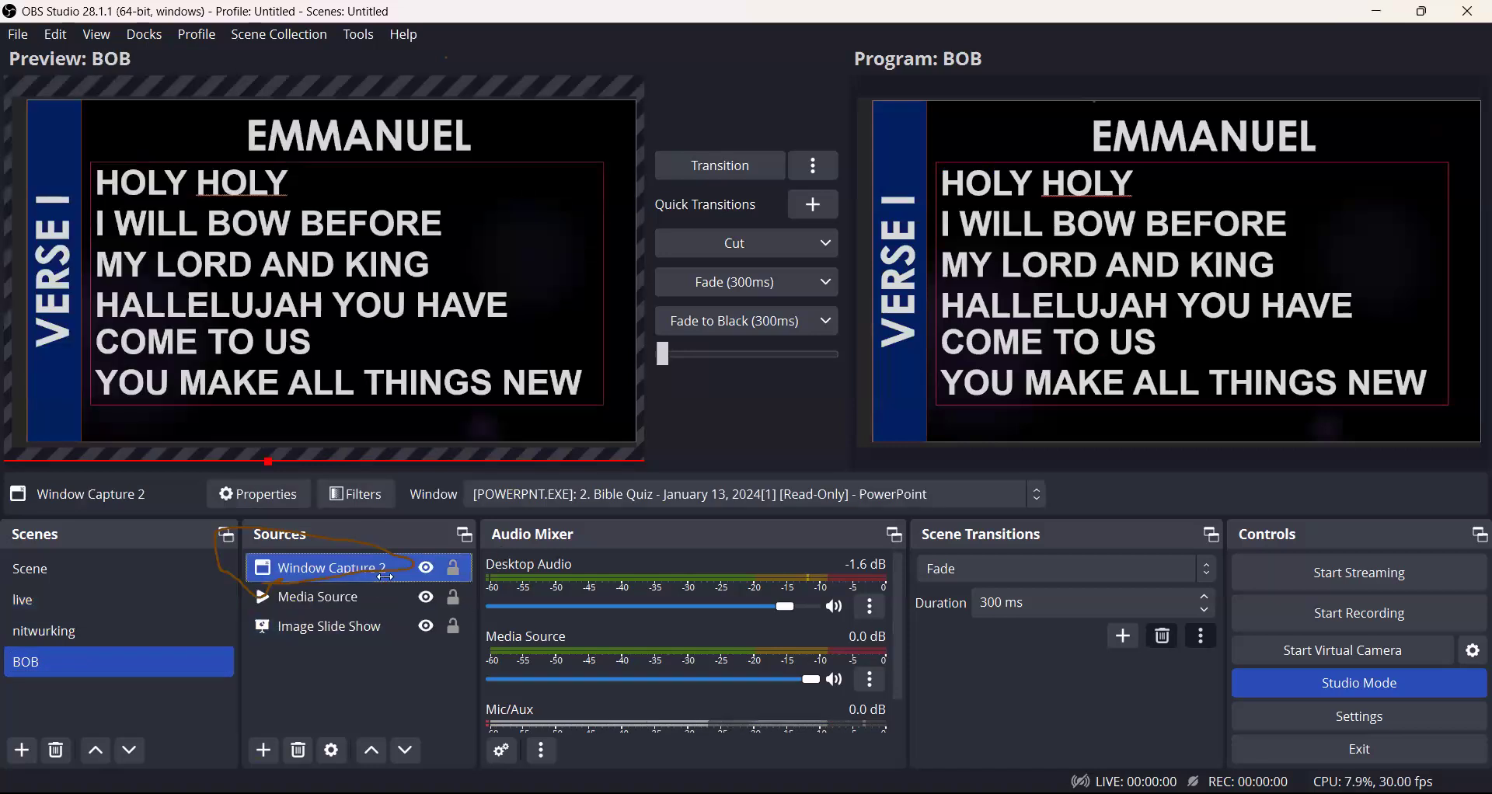
# Step: Try the PowerPoint Slide Show window as the Window Capture 2 target and switch back to the PowerPoint editing window
pyautogui.doubleClick(384, 576)
pyautogui.click(630, 405)
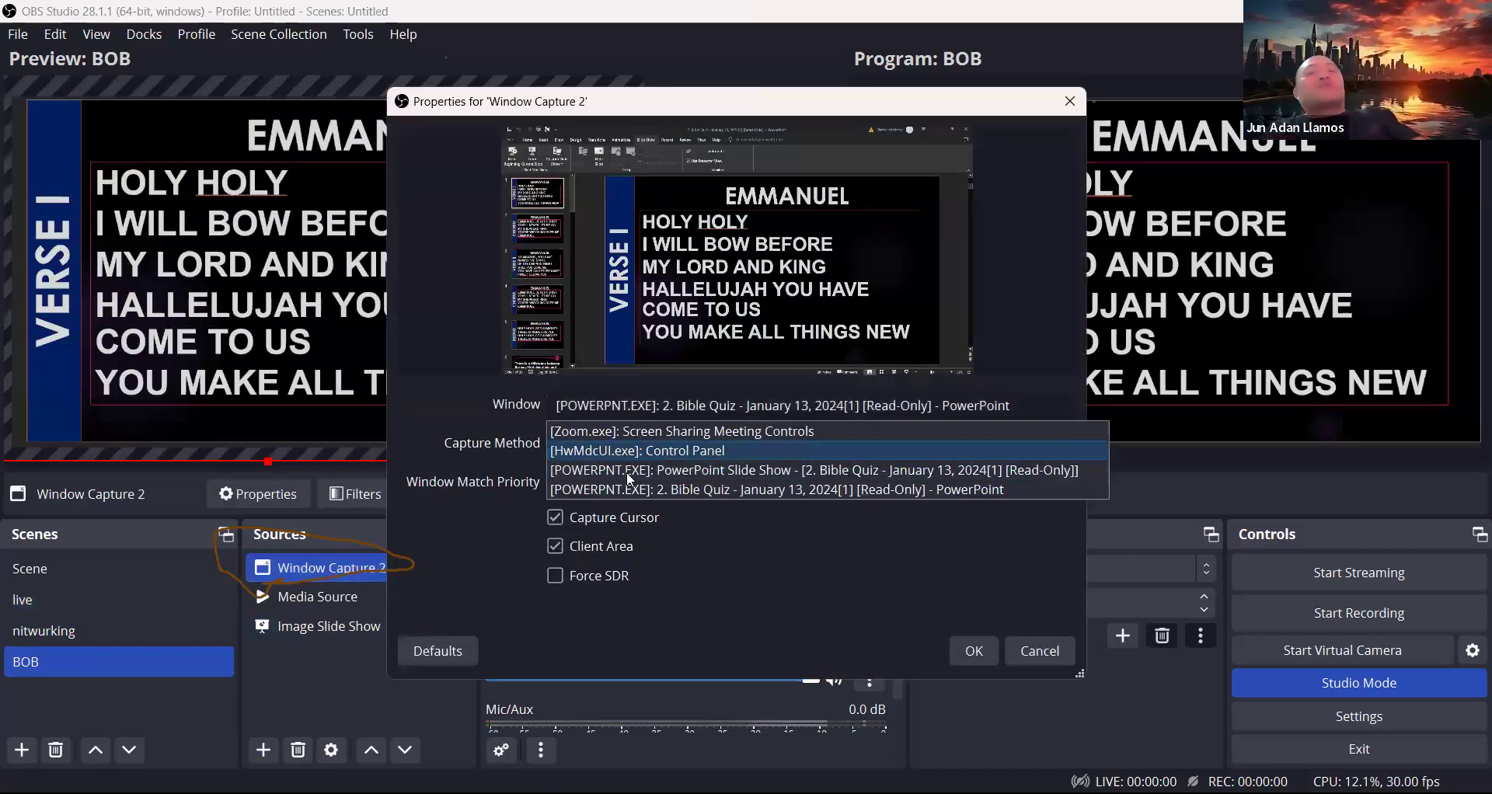
pyautogui.click(629, 476)
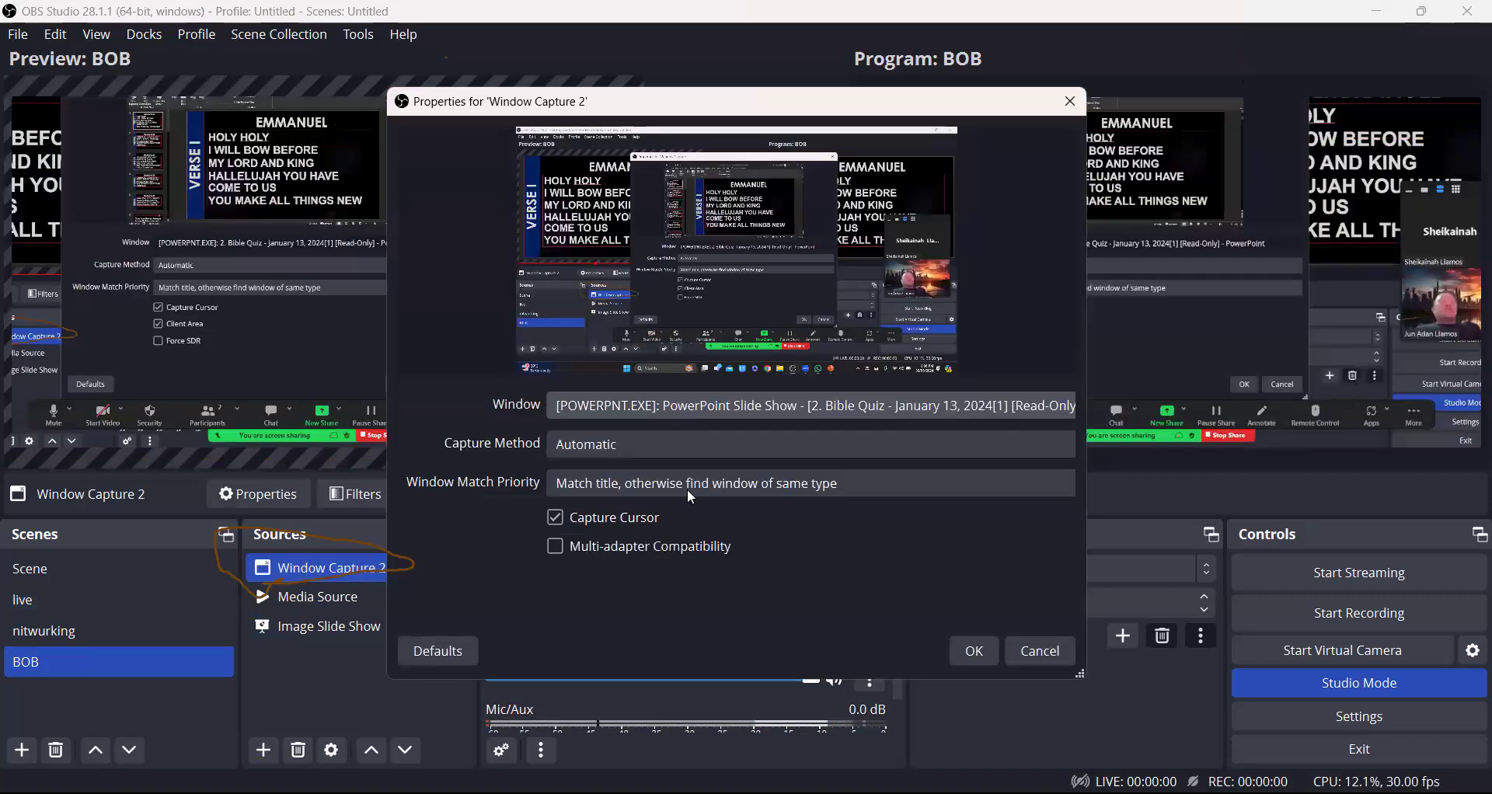
pyautogui.scroll(1, 691, 411)
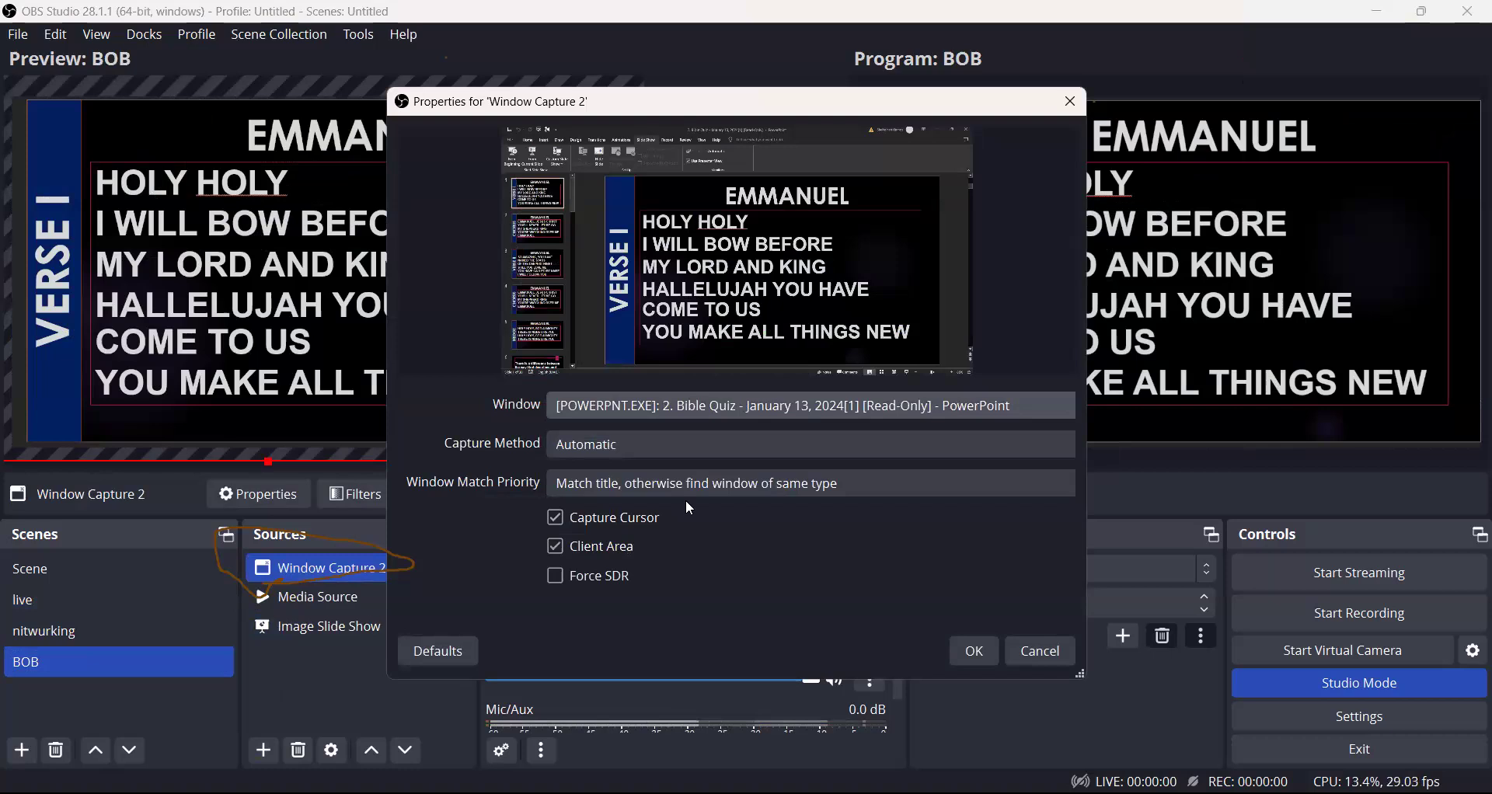
# Step: Try out the window capture's Client Area and Force SDR options, restore both and accept the properties
pyautogui.click(559, 546)
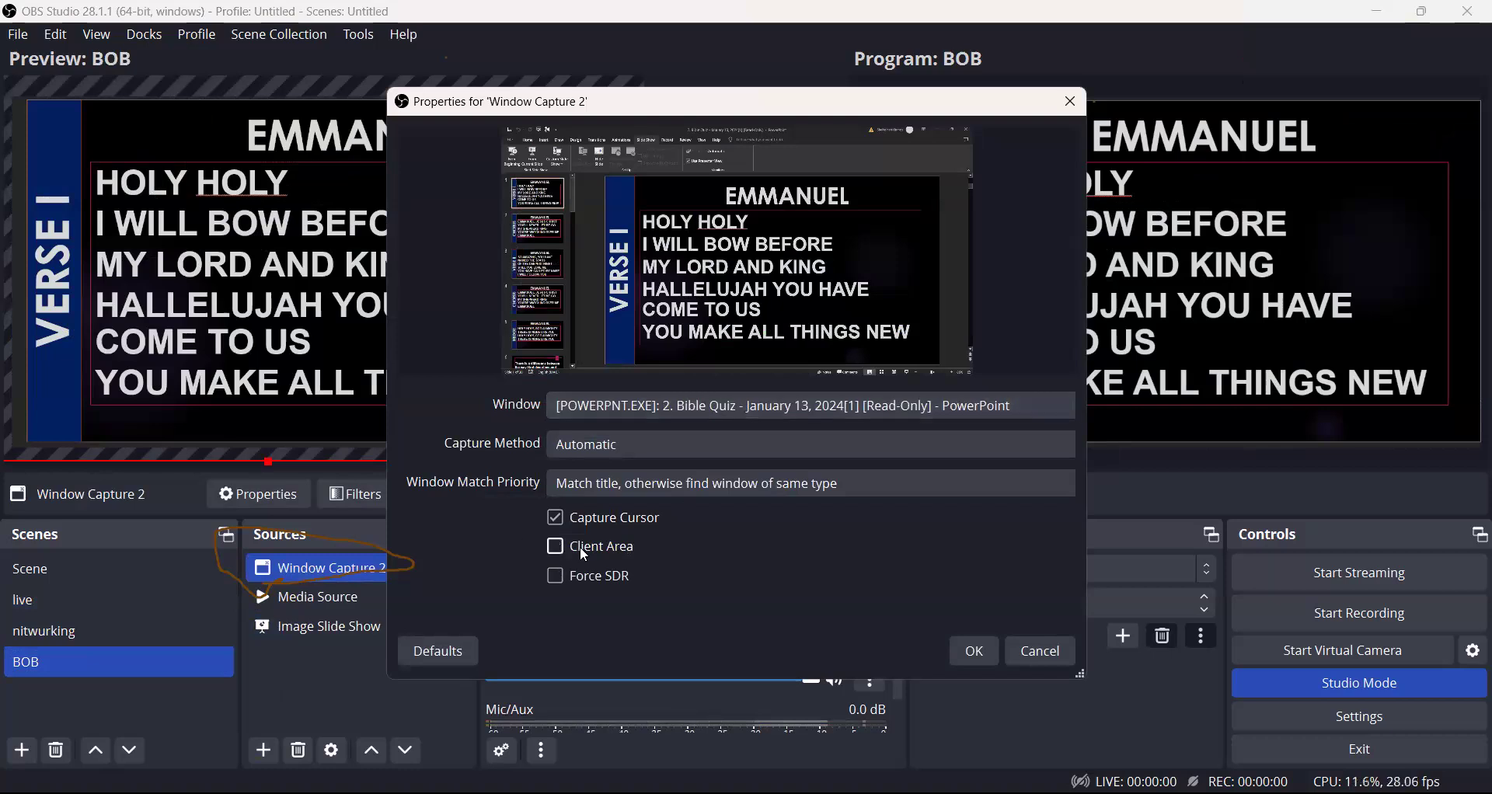
pyautogui.click(568, 546)
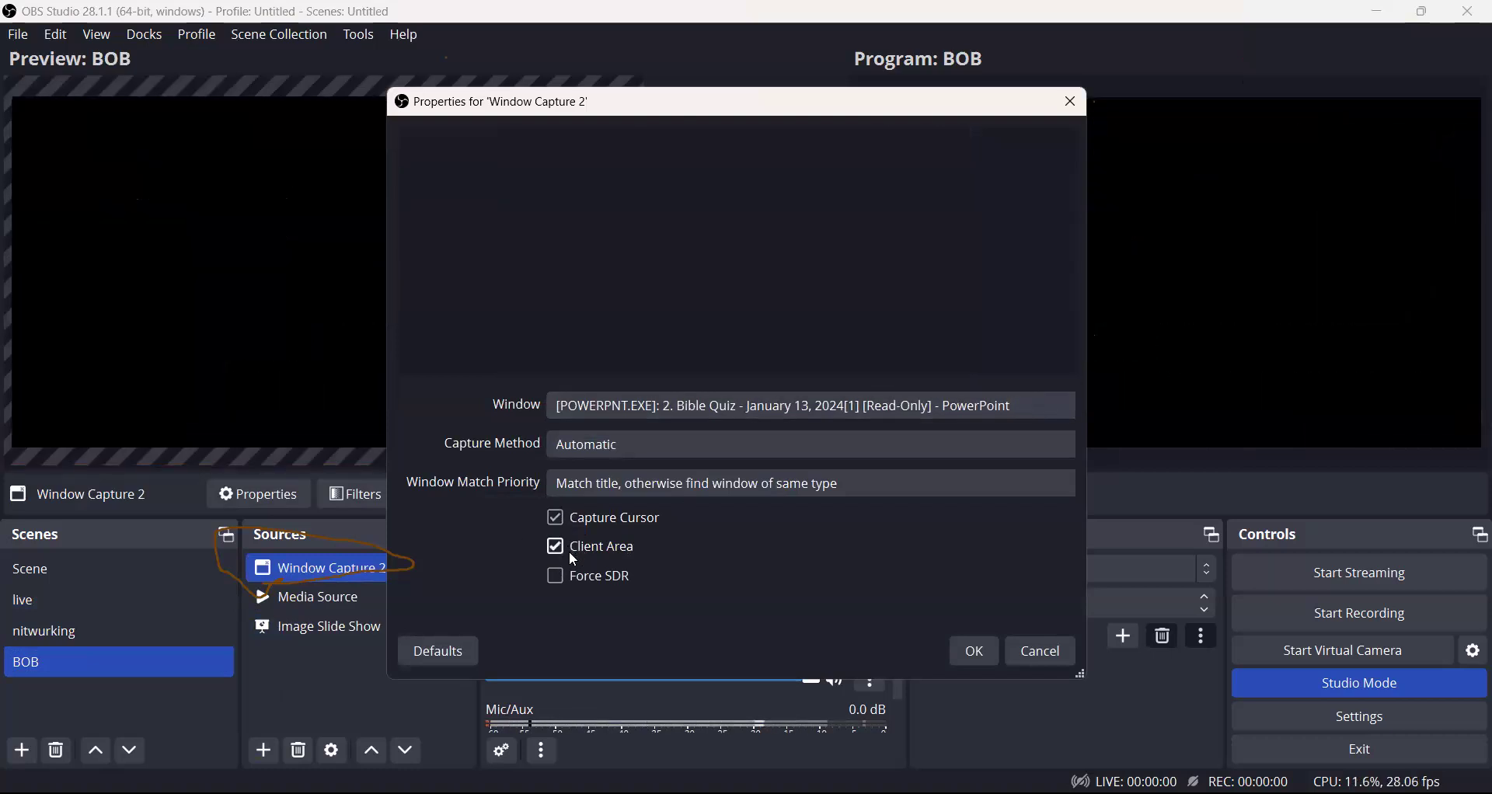
pyautogui.click(556, 575)
pyautogui.click(564, 575)
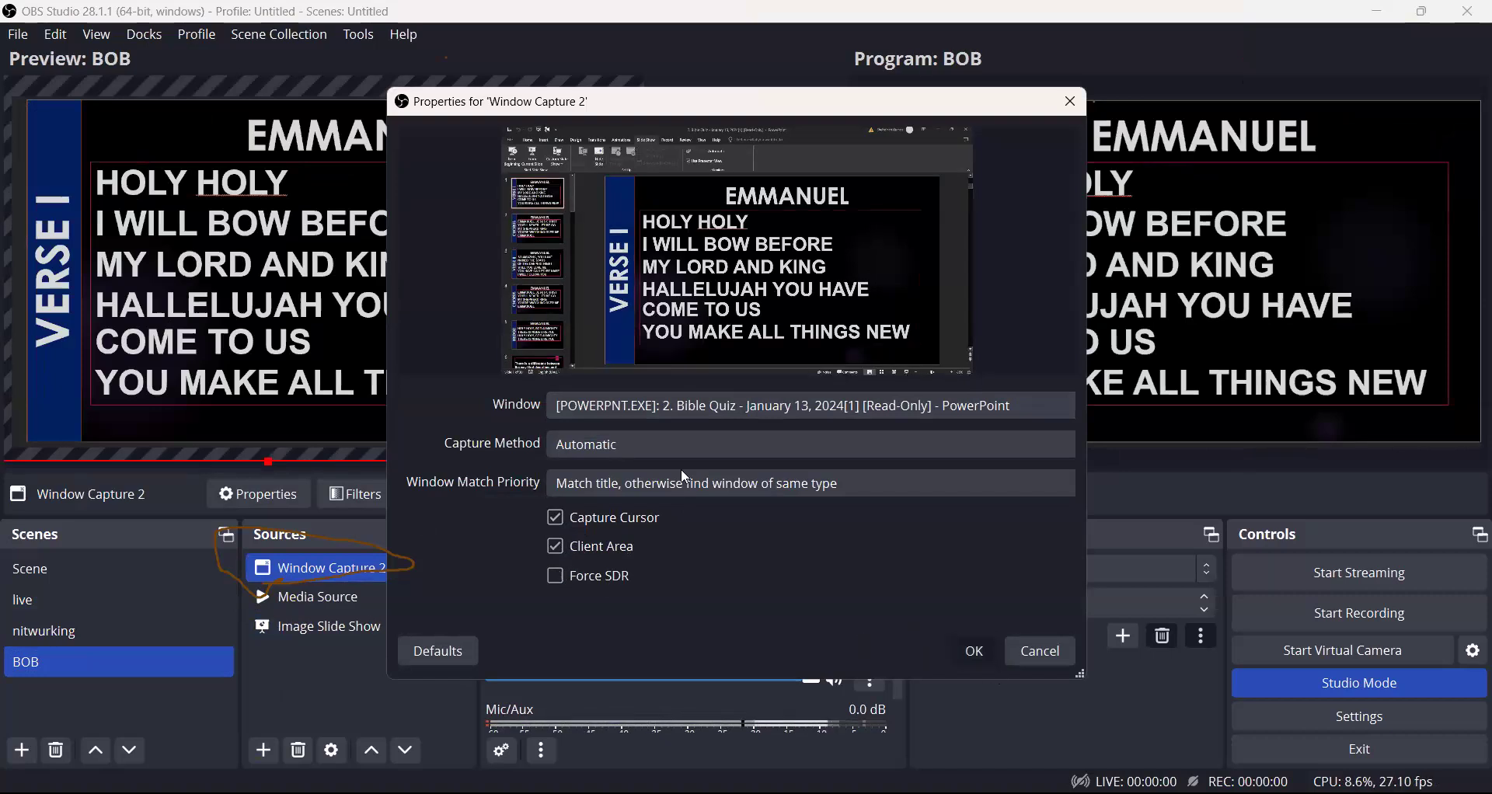
pyautogui.press('Return')
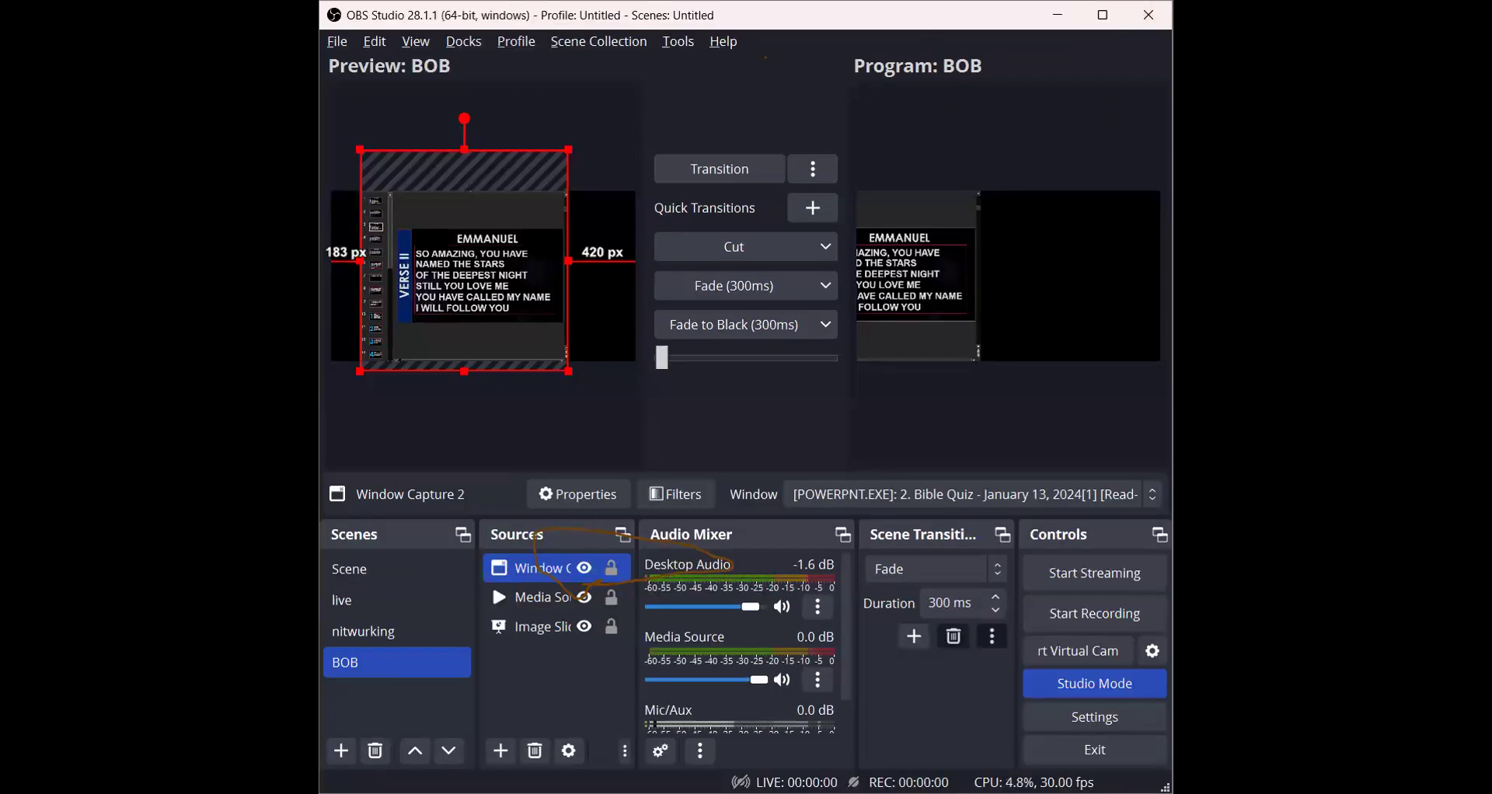
# Step: Enlarge and reposition the PowerPoint window capture so the slide fills the preview, and maximize the OBS window
pyautogui.moveTo(507, 269); pyautogui.dragTo(382, 273)
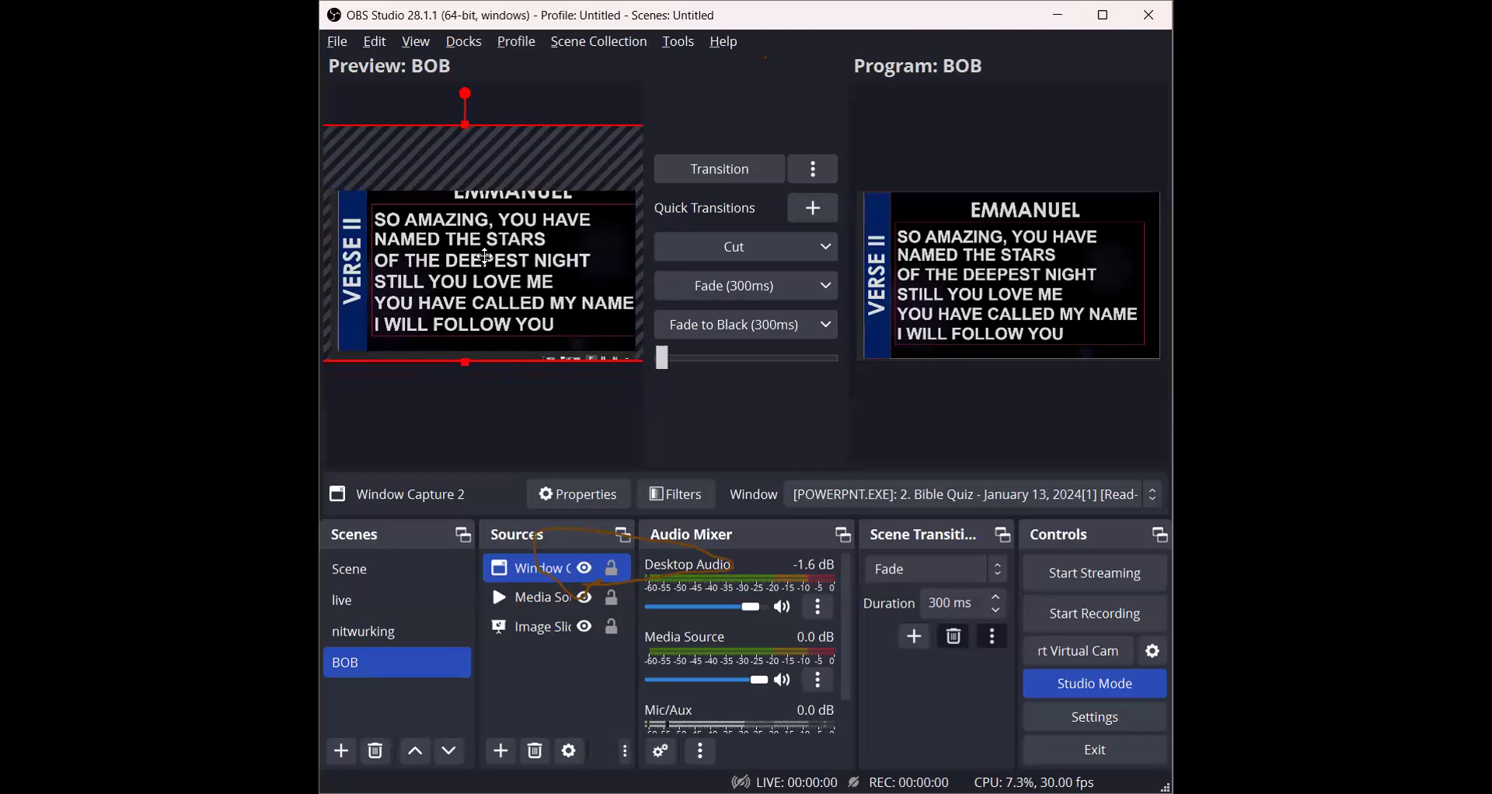
pyautogui.moveTo(484, 262); pyautogui.dragTo(485, 265)
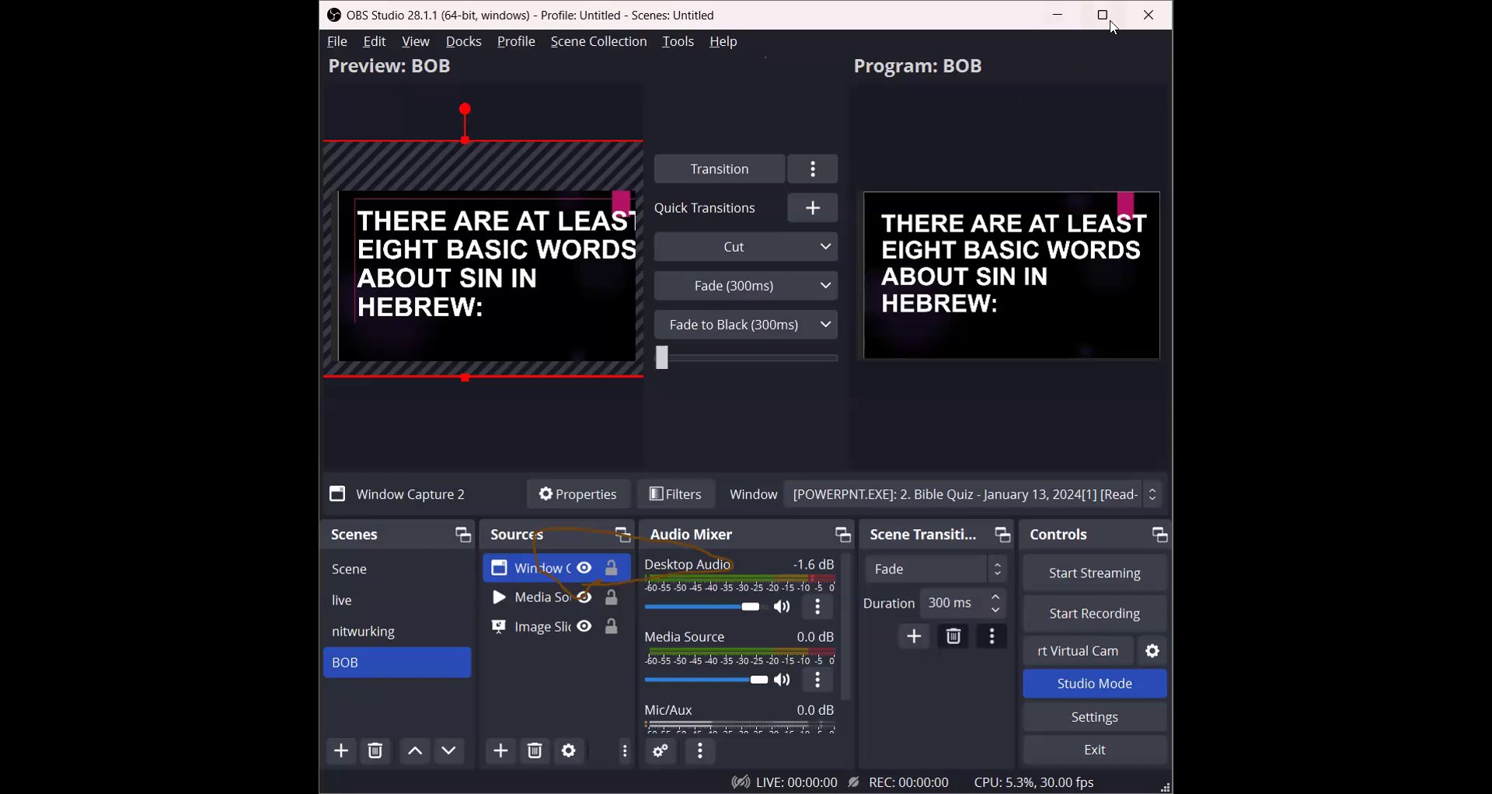
pyautogui.press('super+Up')
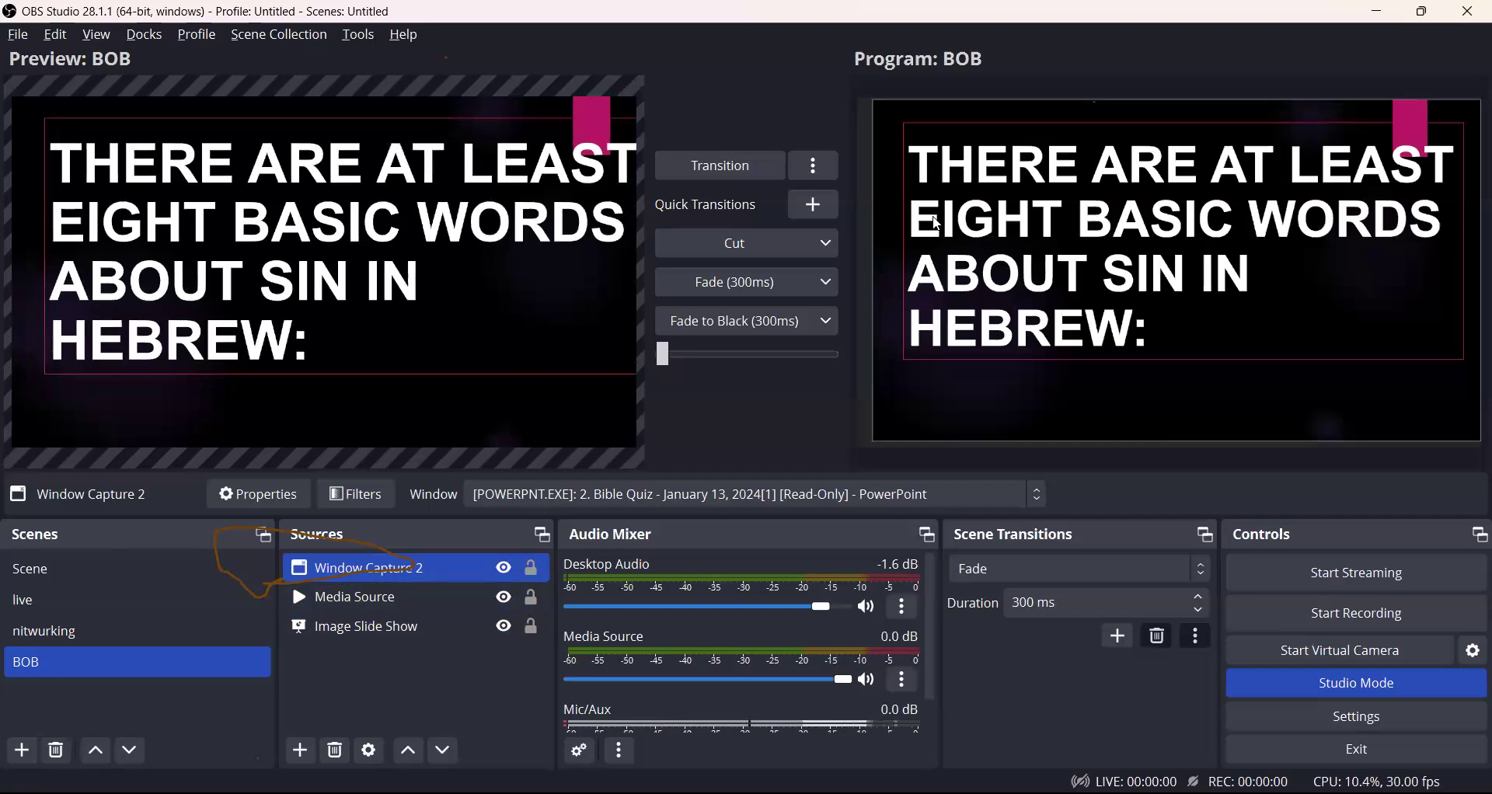
pyautogui.moveTo(292, 542)
pyautogui.mouseDown()
pyautogui.moveTo(317, 604)
pyautogui.moveTo(471, 618)
pyautogui.moveTo(379, 547)
pyautogui.moveTo(354, 631)
pyautogui.moveTo(439, 665)
pyautogui.mouseUp()
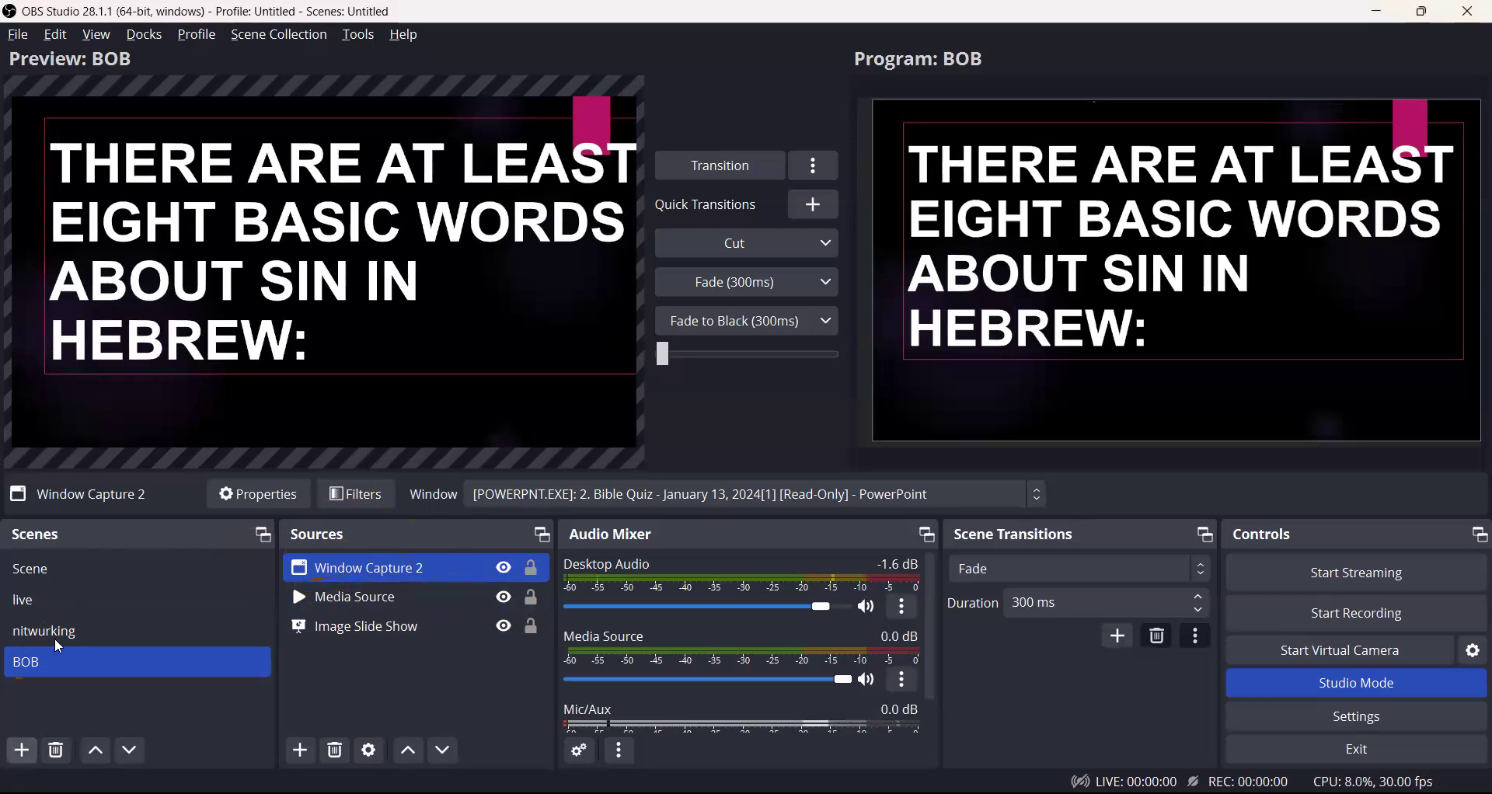
# Step: Add a new Video Capture Device source named CAM to the BOB scene
pyautogui.click(301, 751)
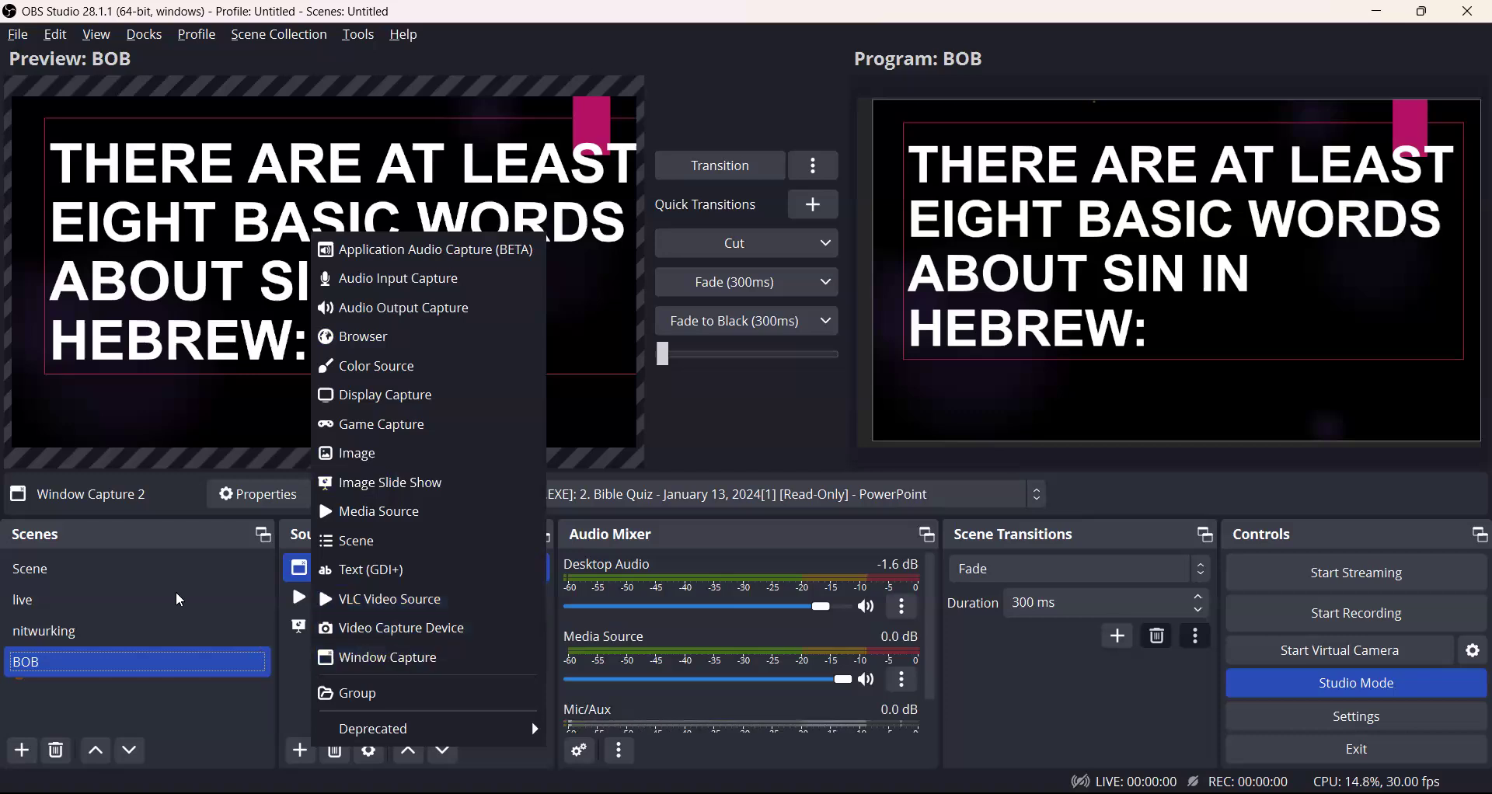
pyautogui.click(184, 611)
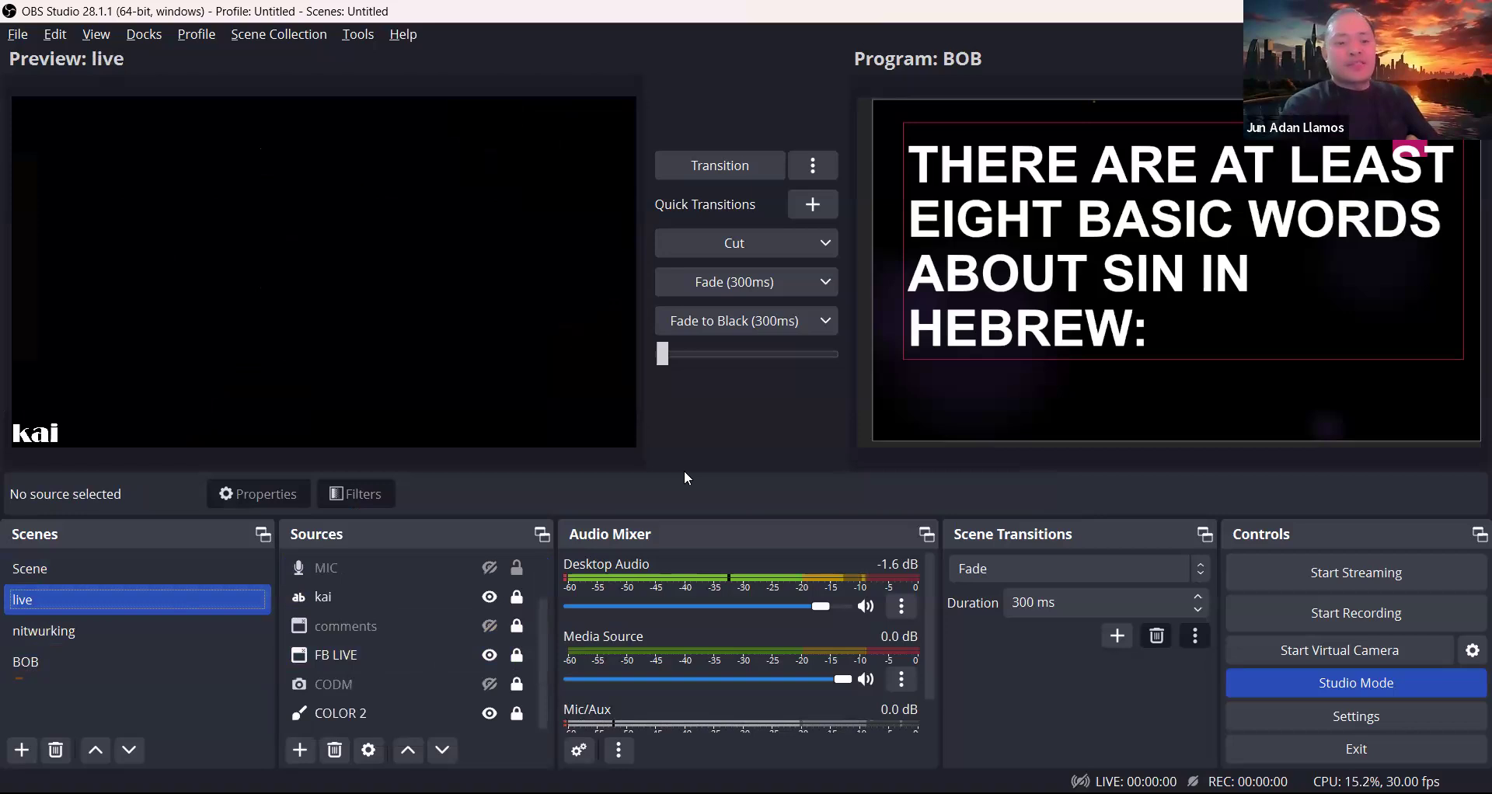
pyautogui.keyDown('ctrl'); pyautogui.click(174, 659); pyautogui.keyUp('ctrl')
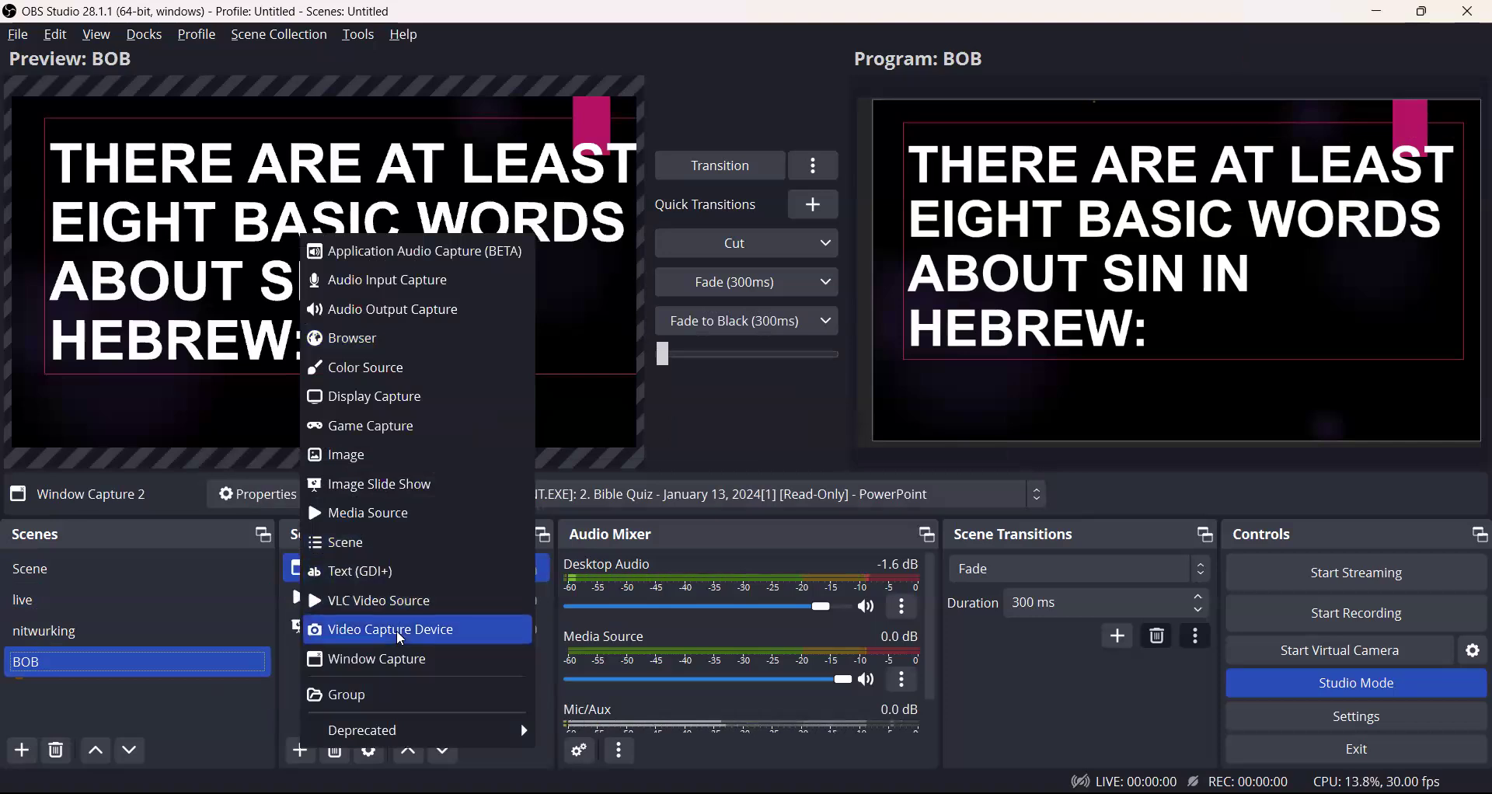
pyautogui.press('Return')
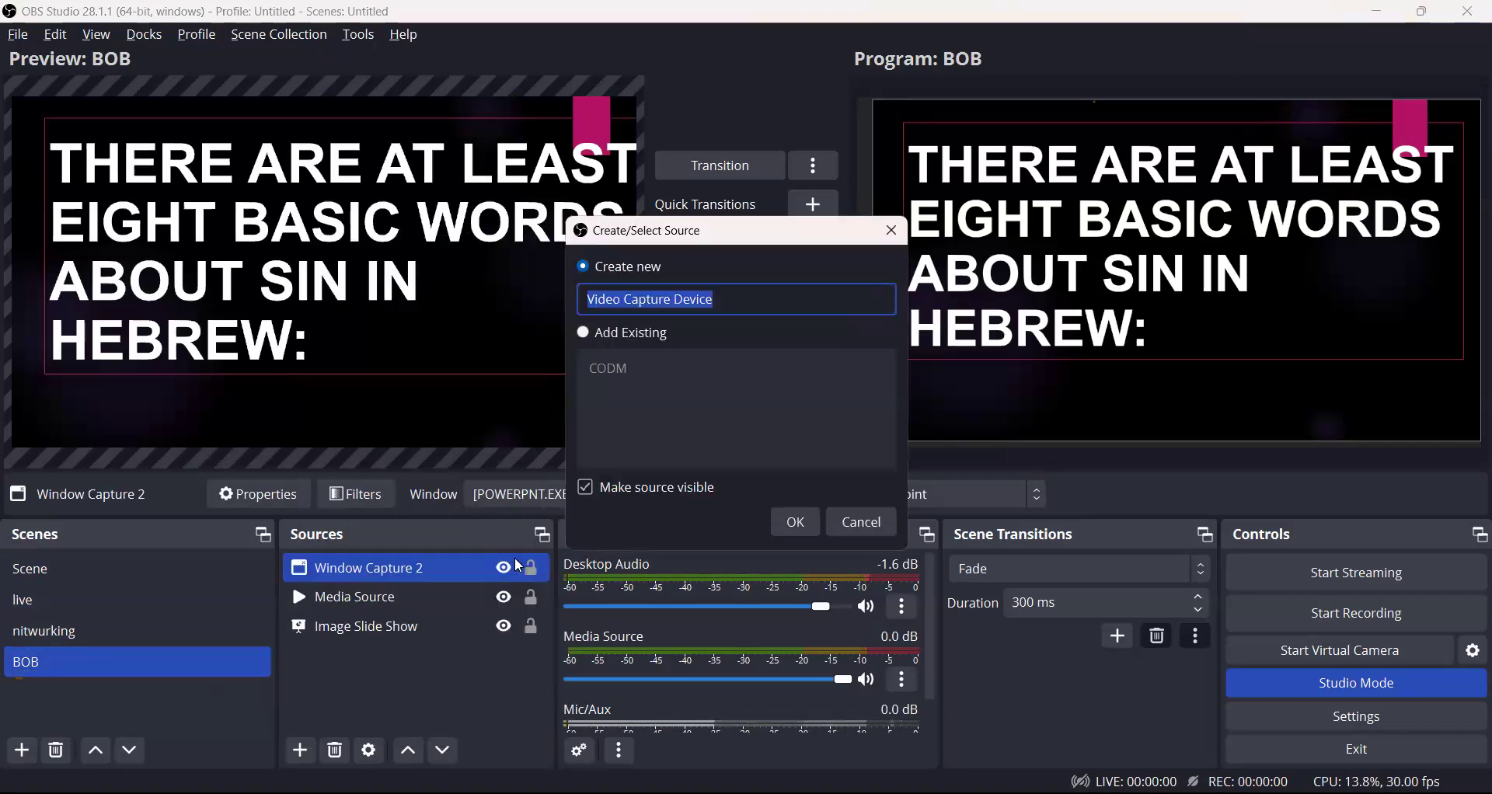
pyautogui.write('CAM')
pyautogui.press('Return')
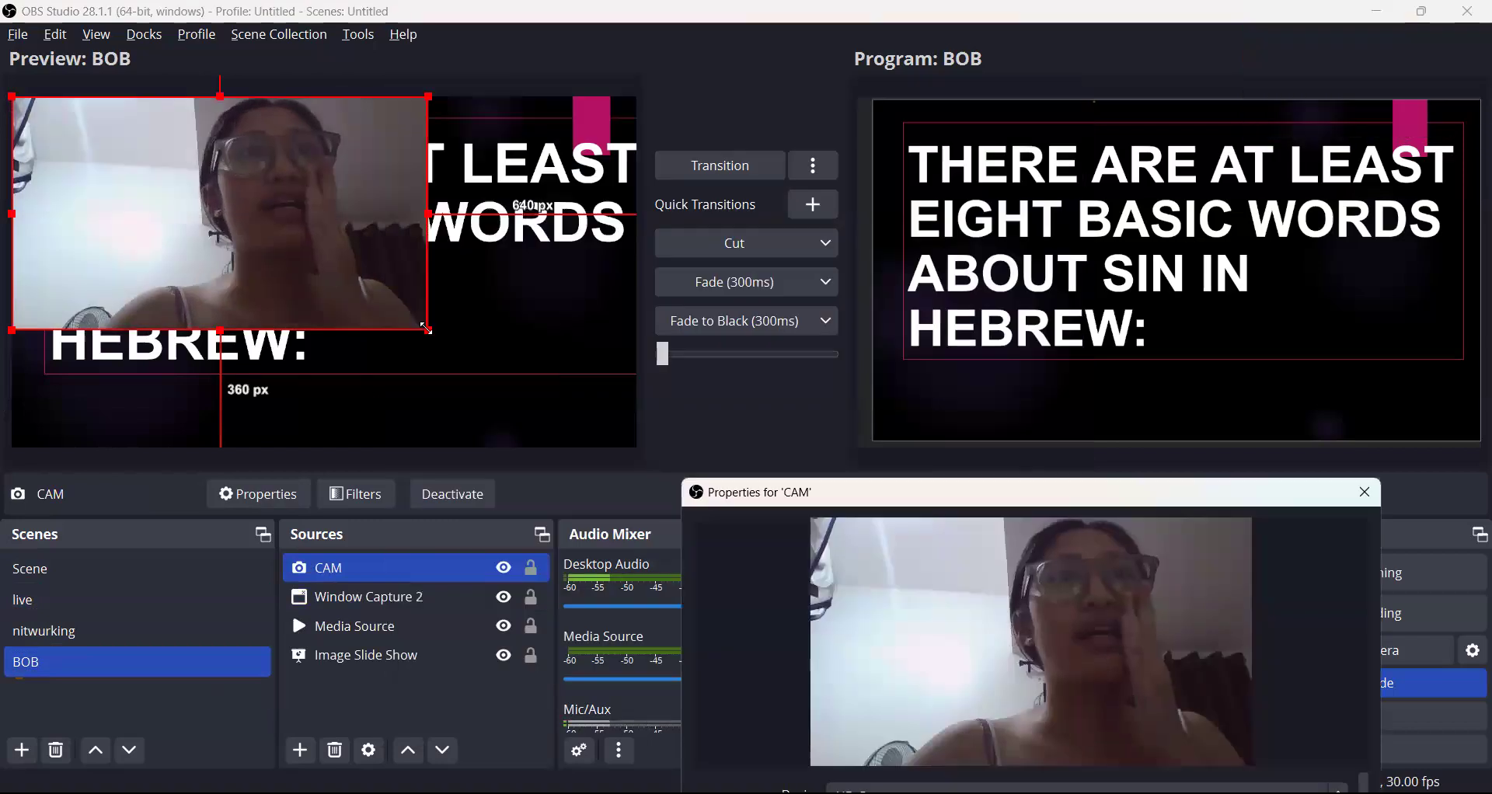
# Step: Shrink the CAM source to about a third of the frame's width and place it in the lower-right corner of the slide
pyautogui.moveTo(427, 329); pyautogui.dragTo(225, 147)
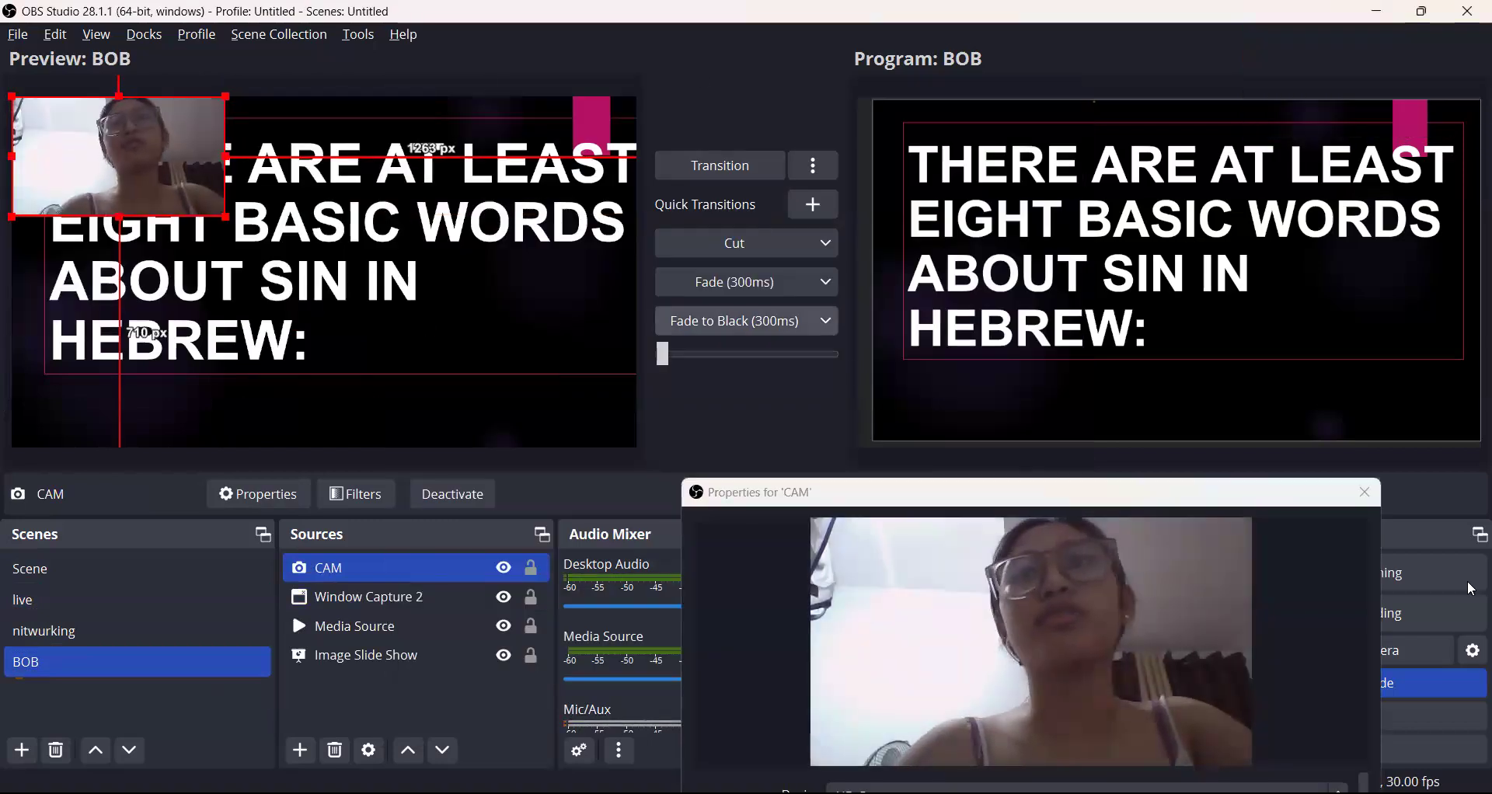
pyautogui.moveTo(24, 237)
pyautogui.mouseDown()
pyautogui.moveTo(224, 65)
pyautogui.moveTo(4, 96)
pyautogui.moveTo(55, 215)
pyautogui.mouseUp()
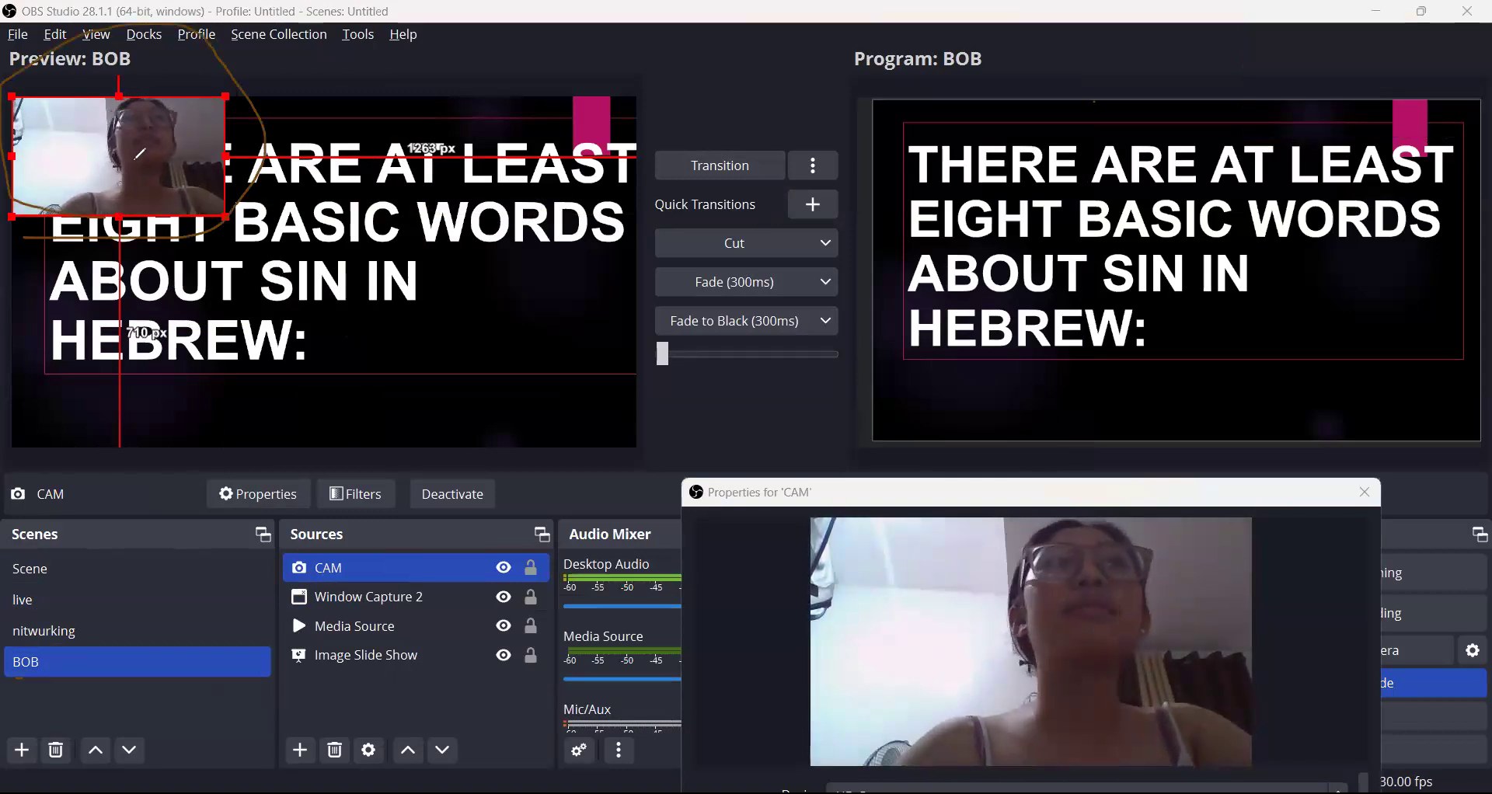
pyautogui.moveTo(408, 251)
pyautogui.mouseDown()
pyautogui.moveTo(338, 342)
pyautogui.moveTo(323, 335)
pyautogui.mouseUp()
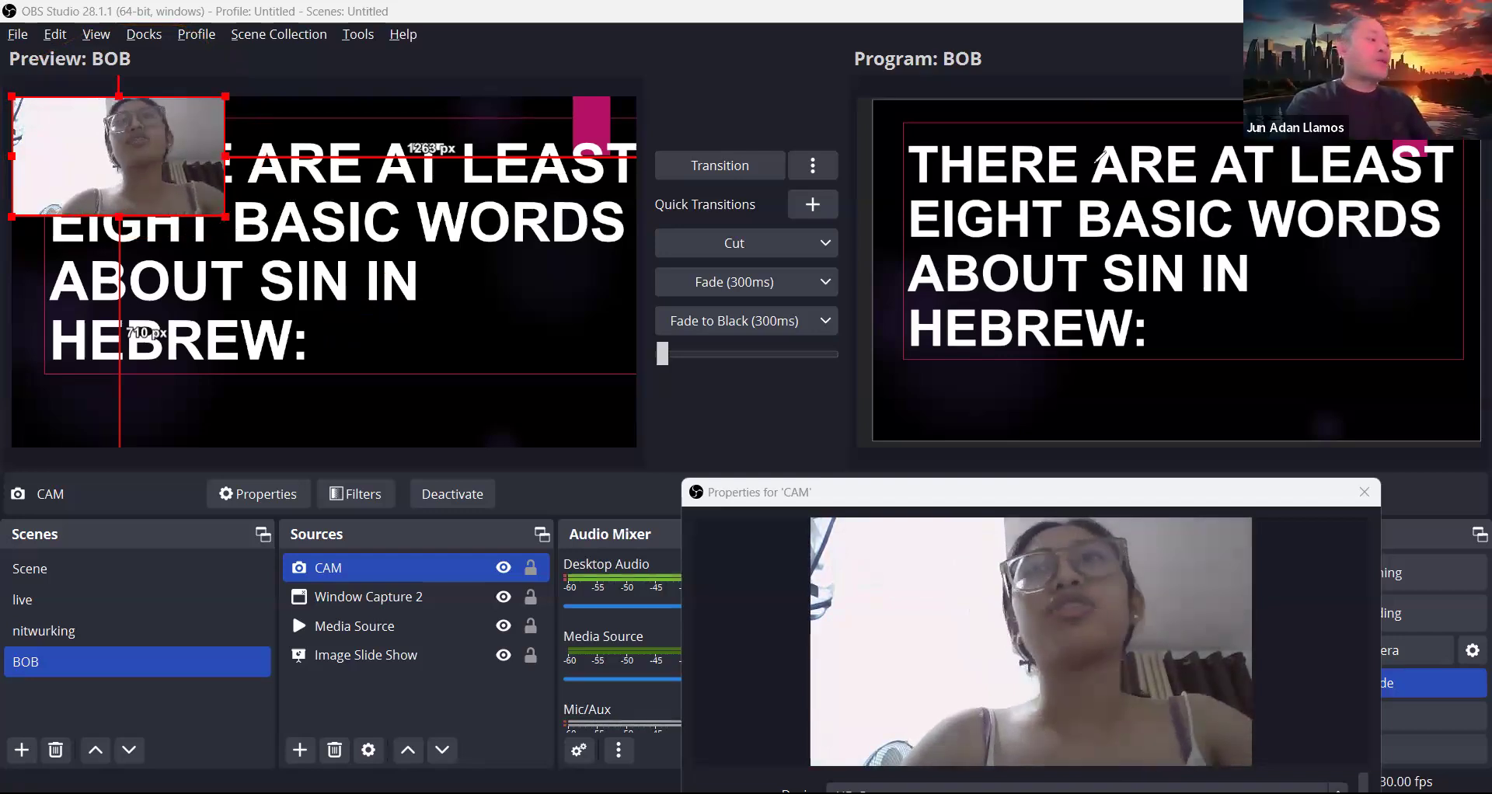
pyautogui.moveTo(115, 124); pyautogui.dragTo(527, 357)
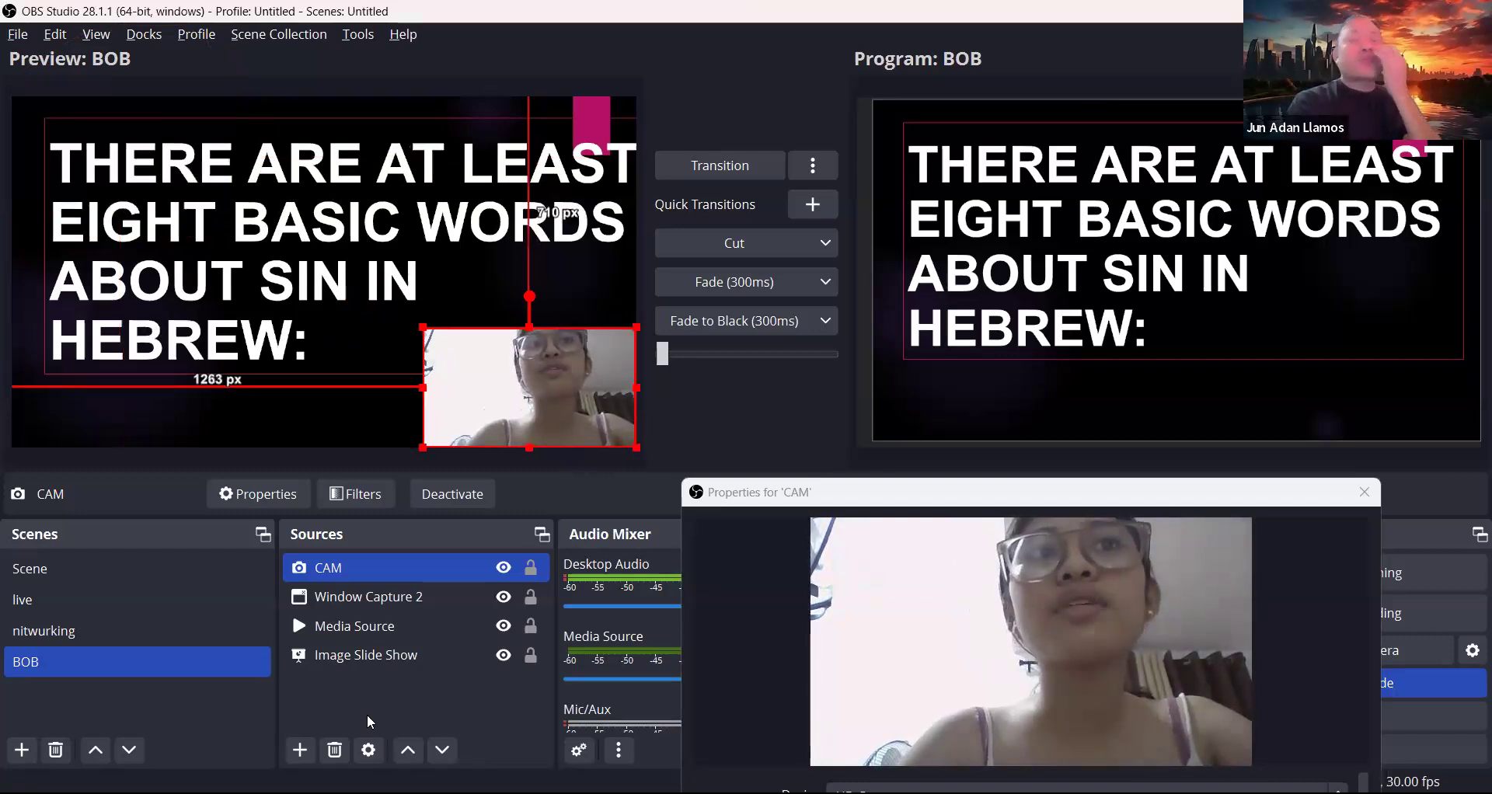
# Step: Review the CAM source's properties, accept them with HD Camera as the device, and transition the BOB scene to the program output
pyautogui.doubleClick(393, 575)
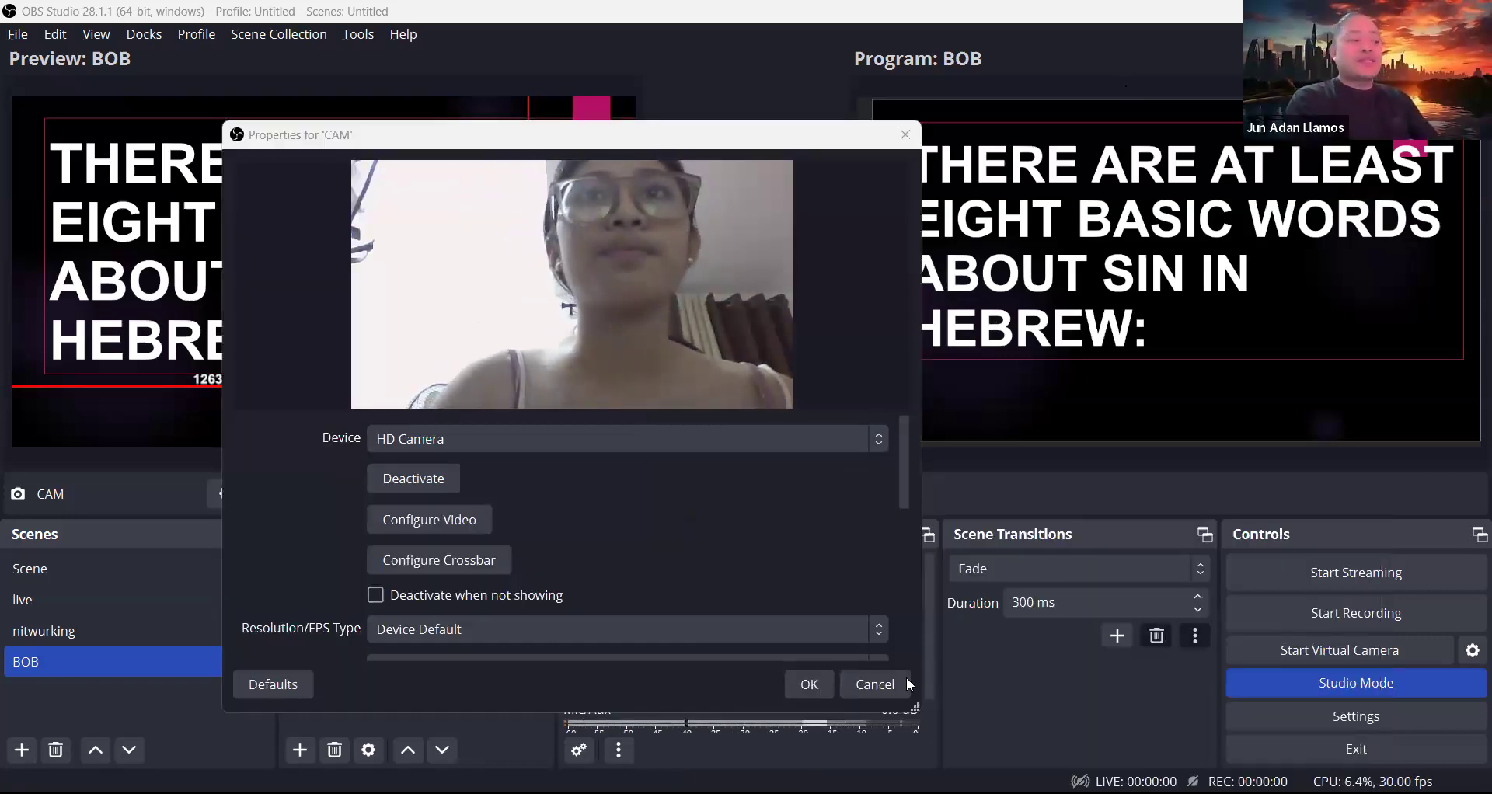
pyautogui.click(870, 683)
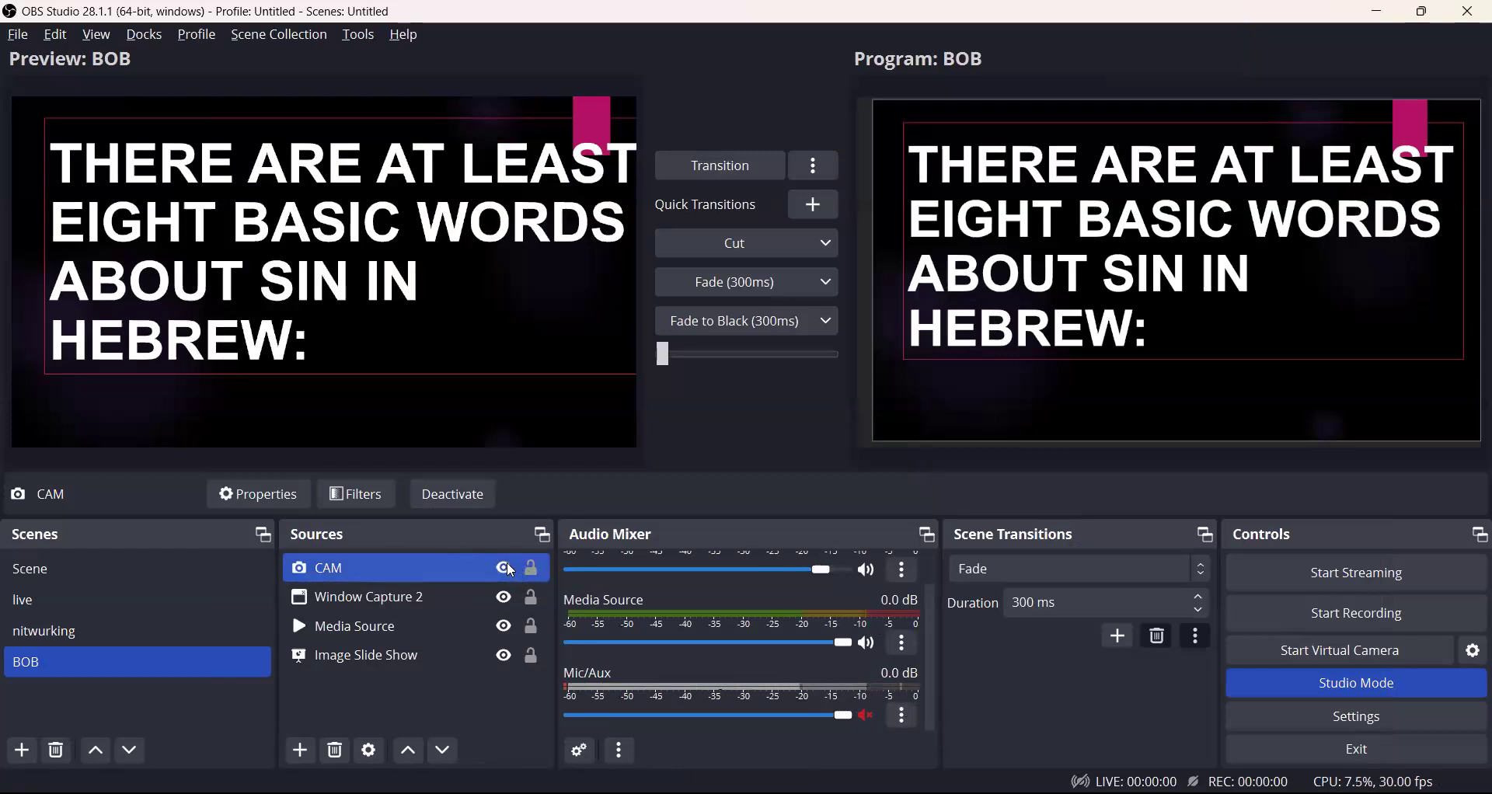
pyautogui.doubleClick(448, 570)
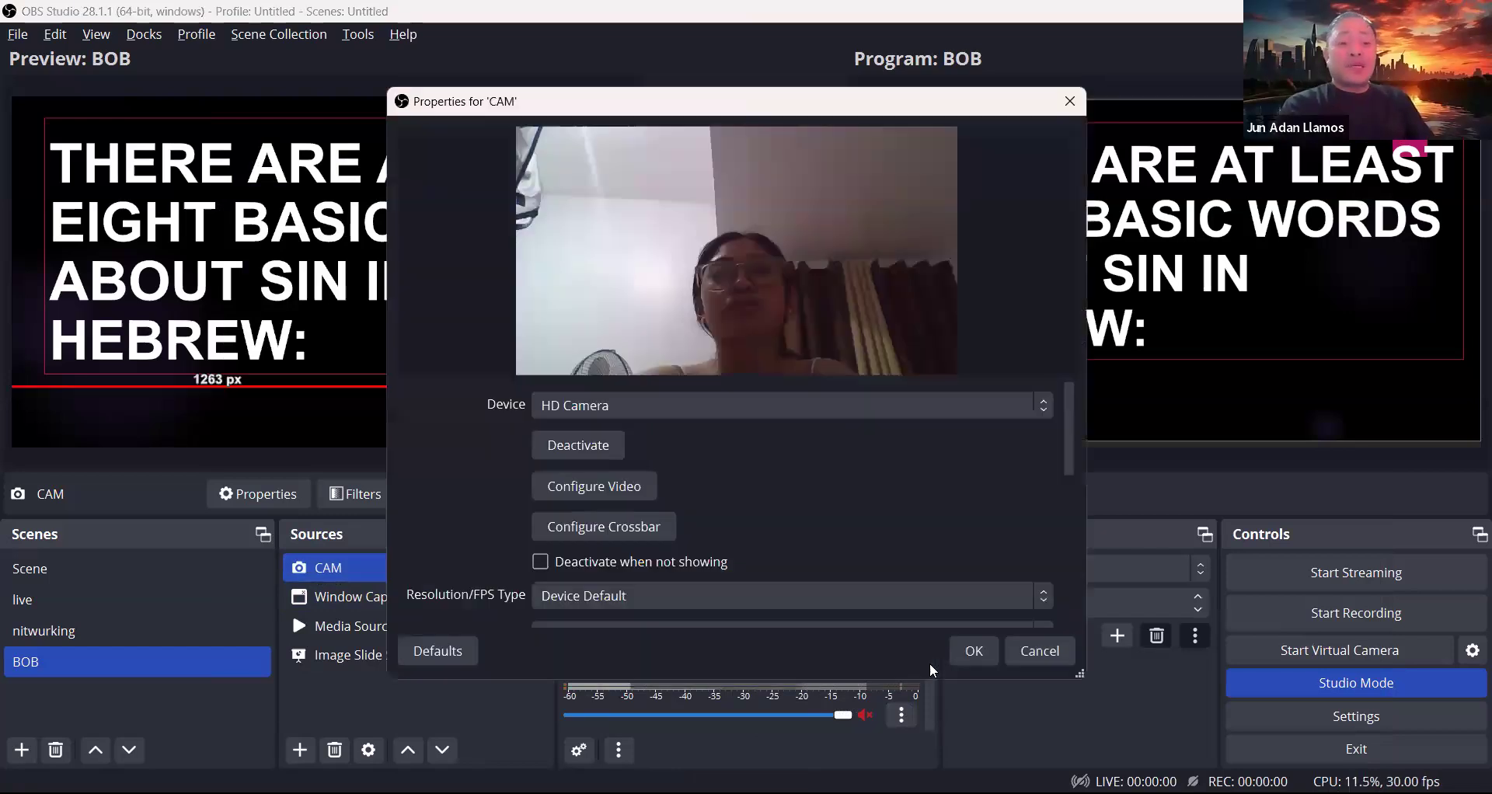
pyautogui.click(976, 659)
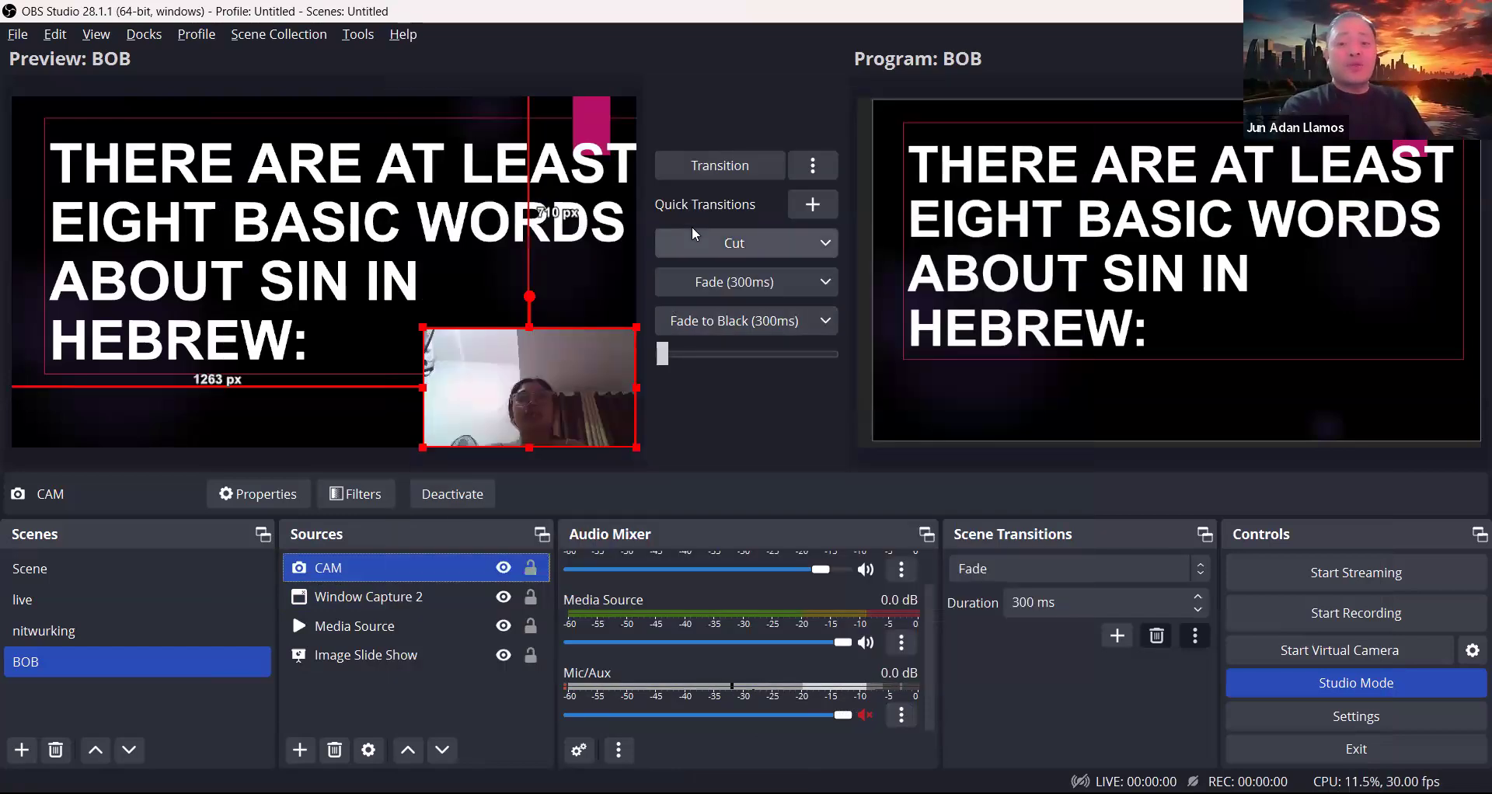
pyautogui.click(691, 171)
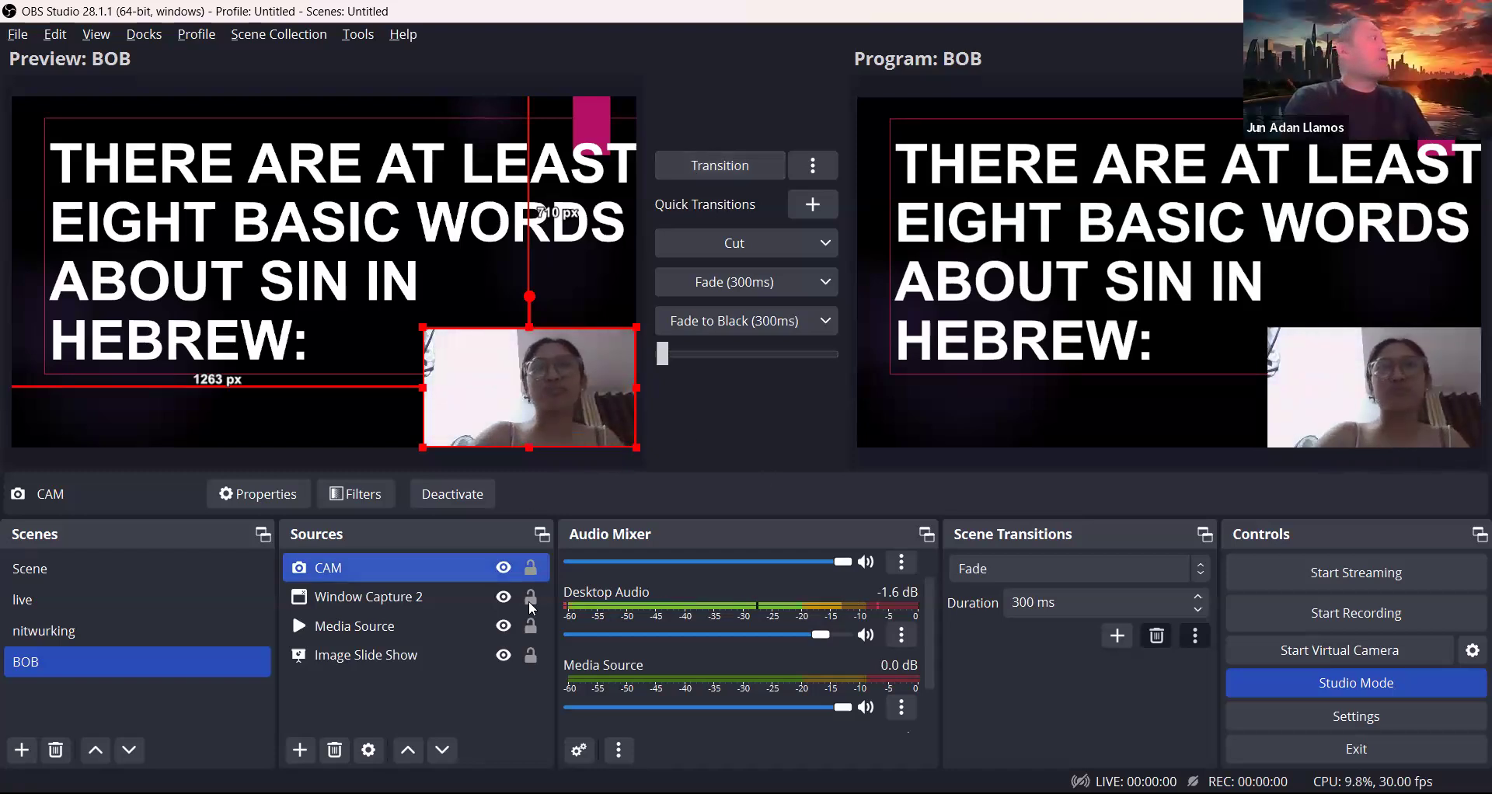
# Step: Lock and unlock the CAM source repeatedly to demonstrate the source lock, leaving it unlocked
pyautogui.click(532, 569)
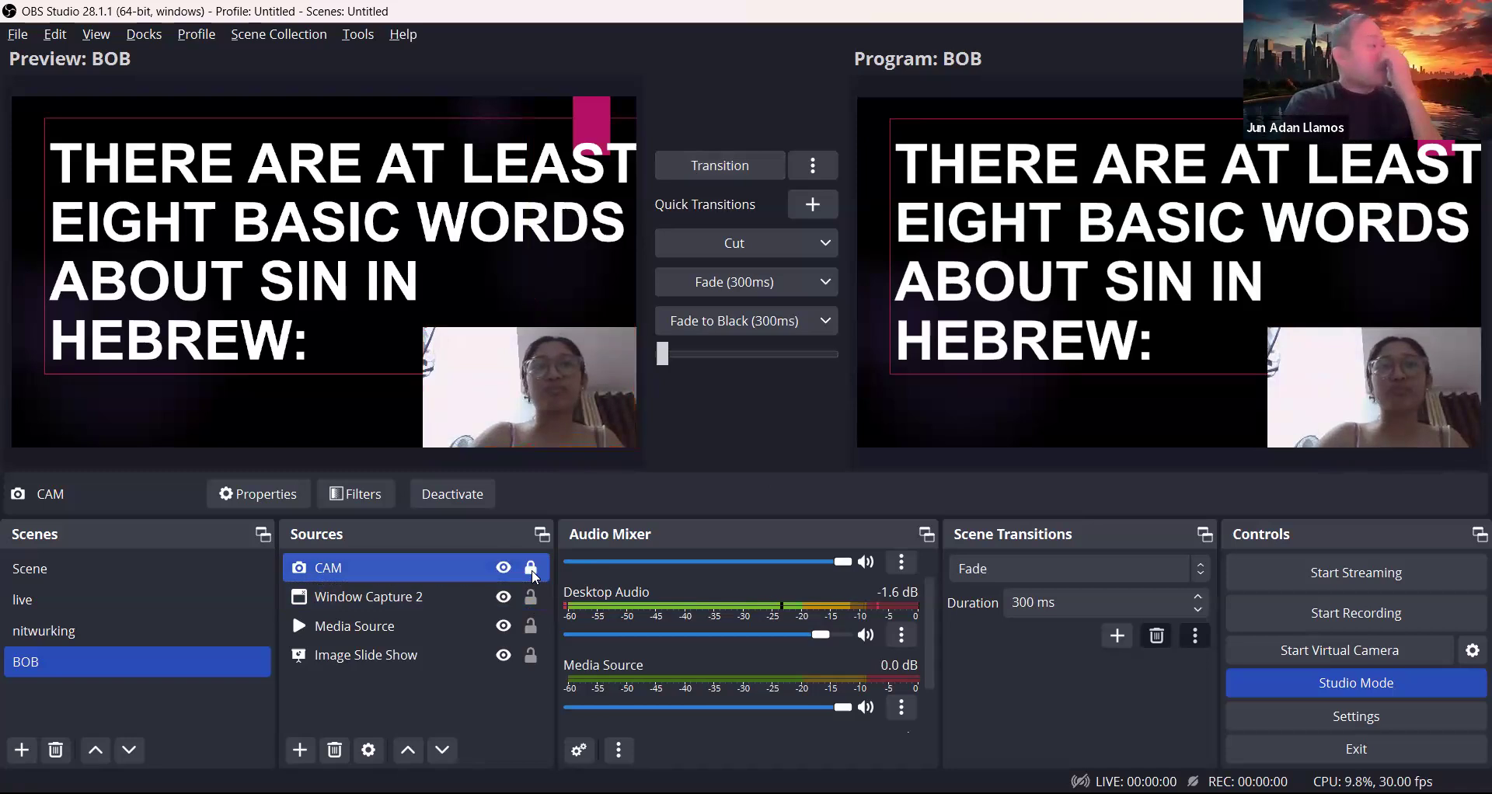
pyautogui.click(531, 569)
pyautogui.click(532, 569)
pyautogui.click(532, 569)
pyautogui.click(531, 568)
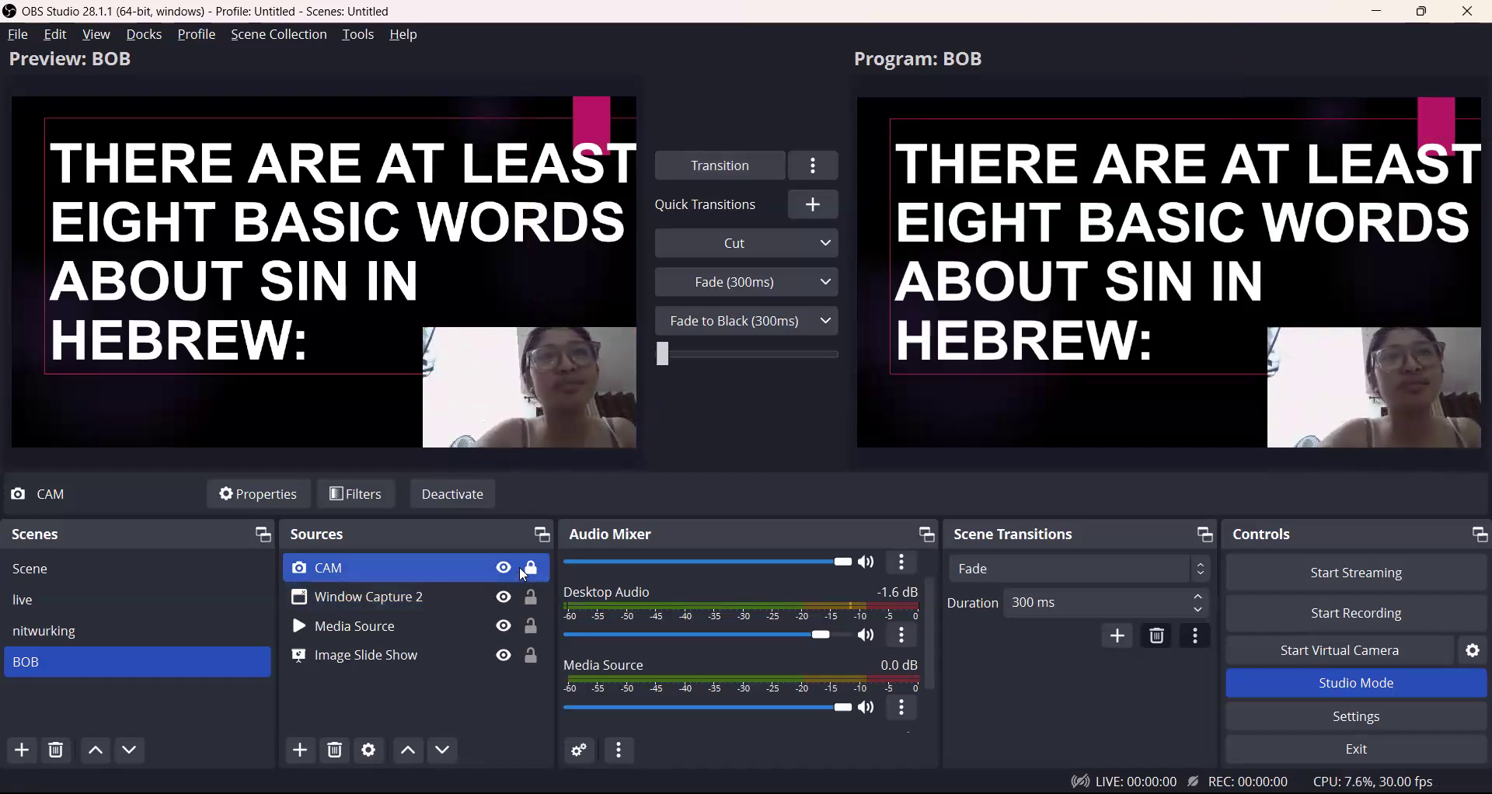
pyautogui.click(531, 568)
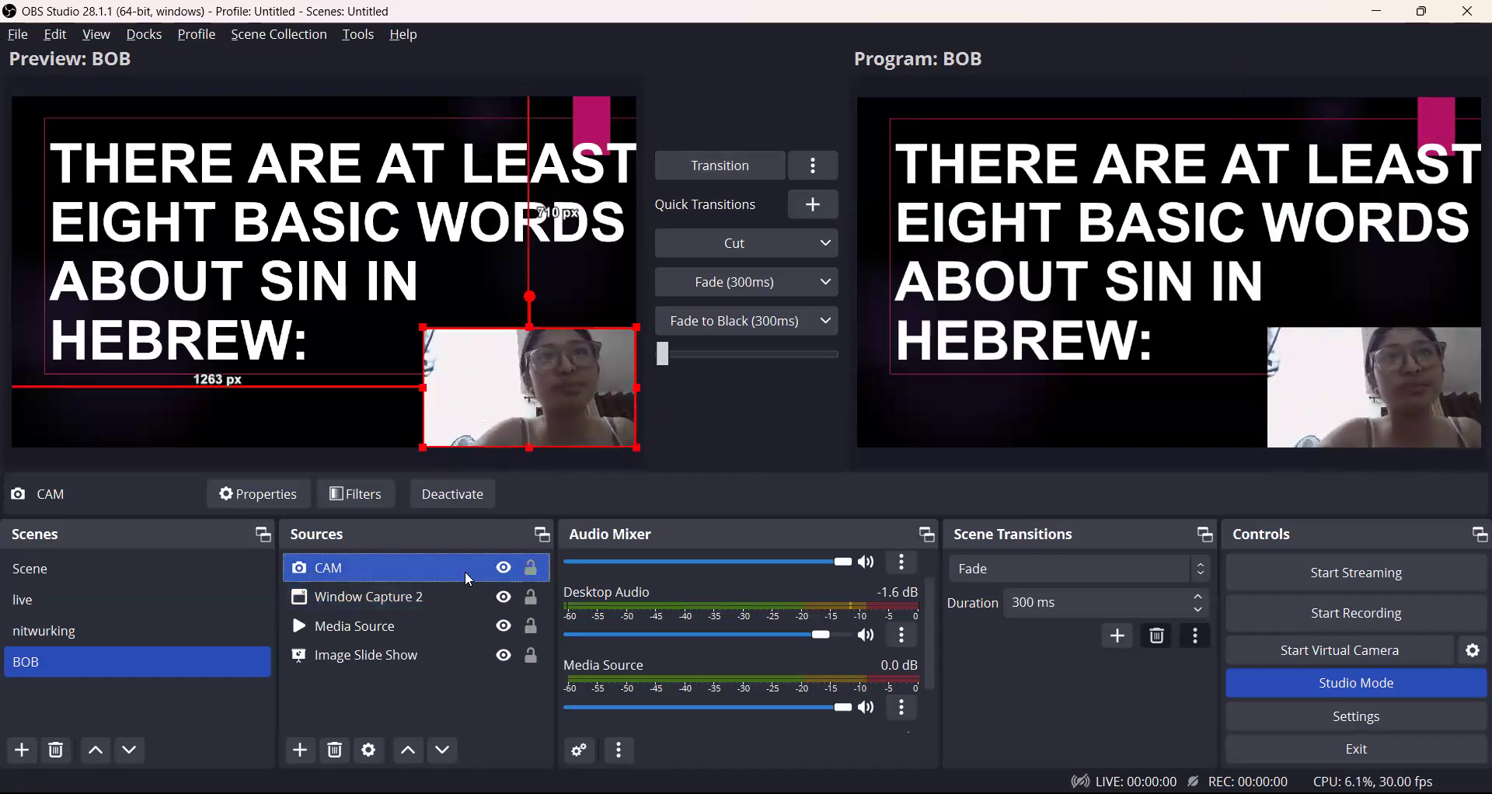
# Step: Try OBS Virtual Camera as the CAM source's device and accept the properties
pyautogui.doubleClick(469, 580)
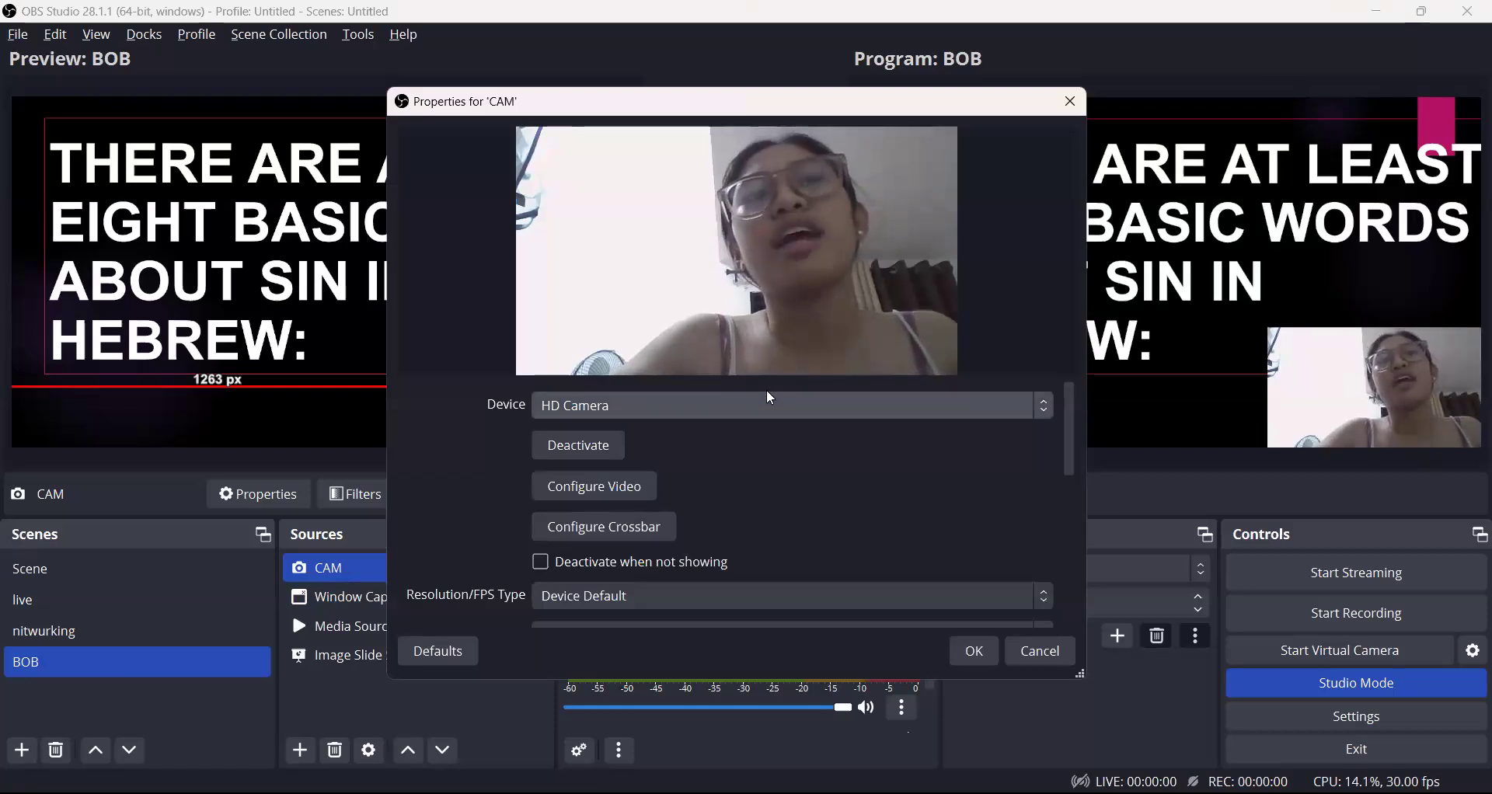
pyautogui.press('Escape')
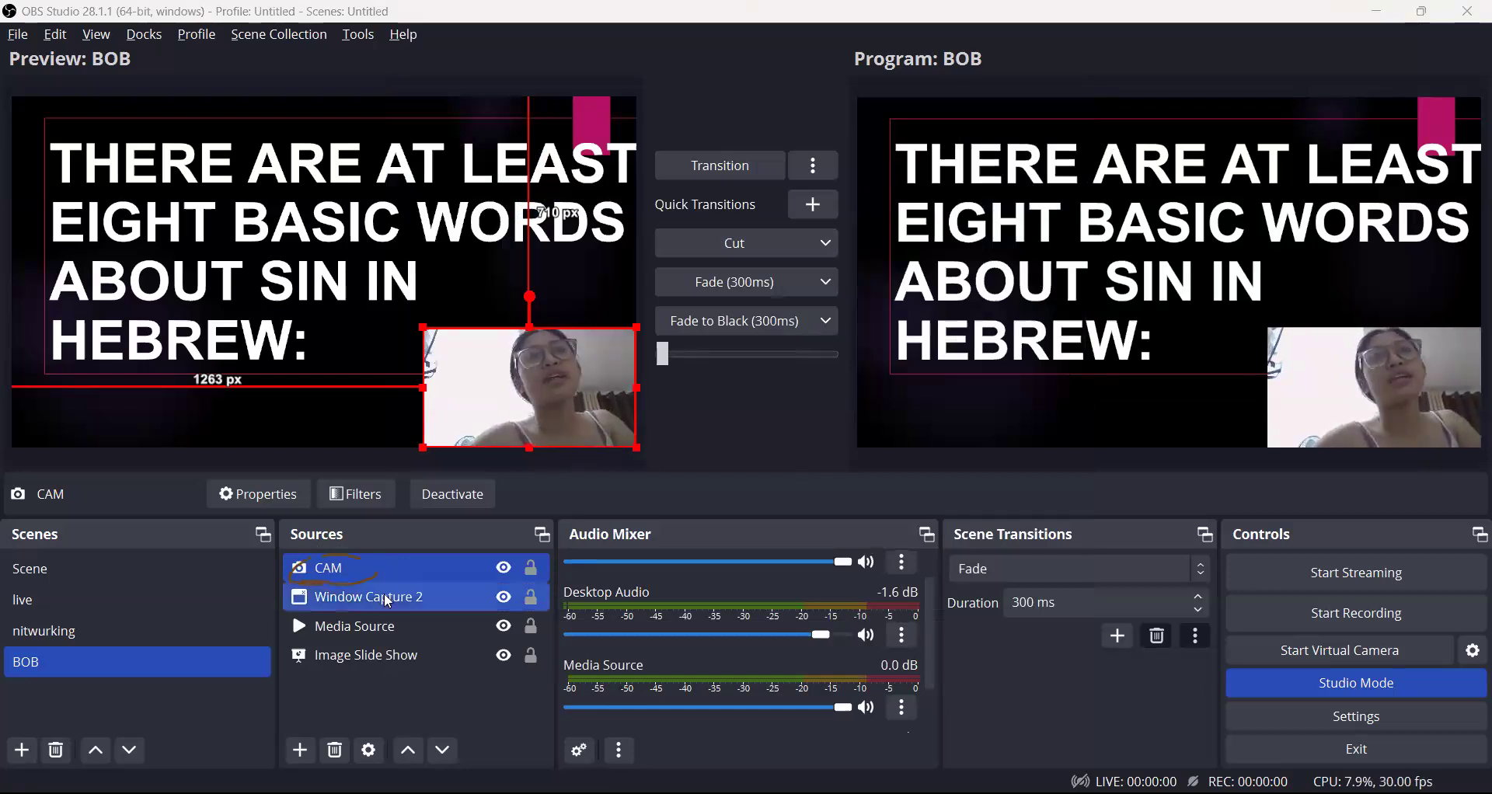
pyautogui.doubleClick(434, 562)
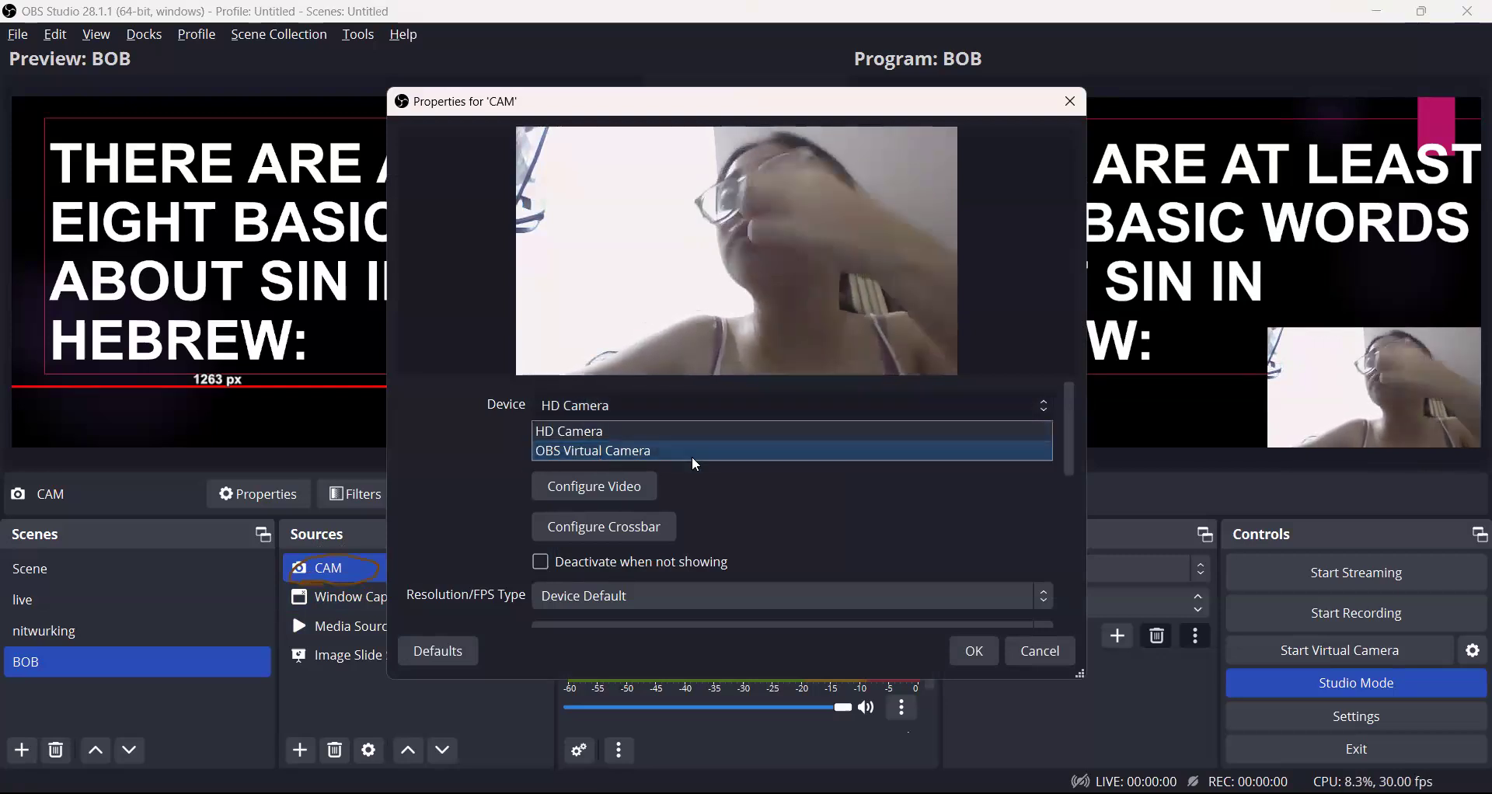
pyautogui.click(692, 458)
pyautogui.click(983, 646)
pyautogui.click(583, 407)
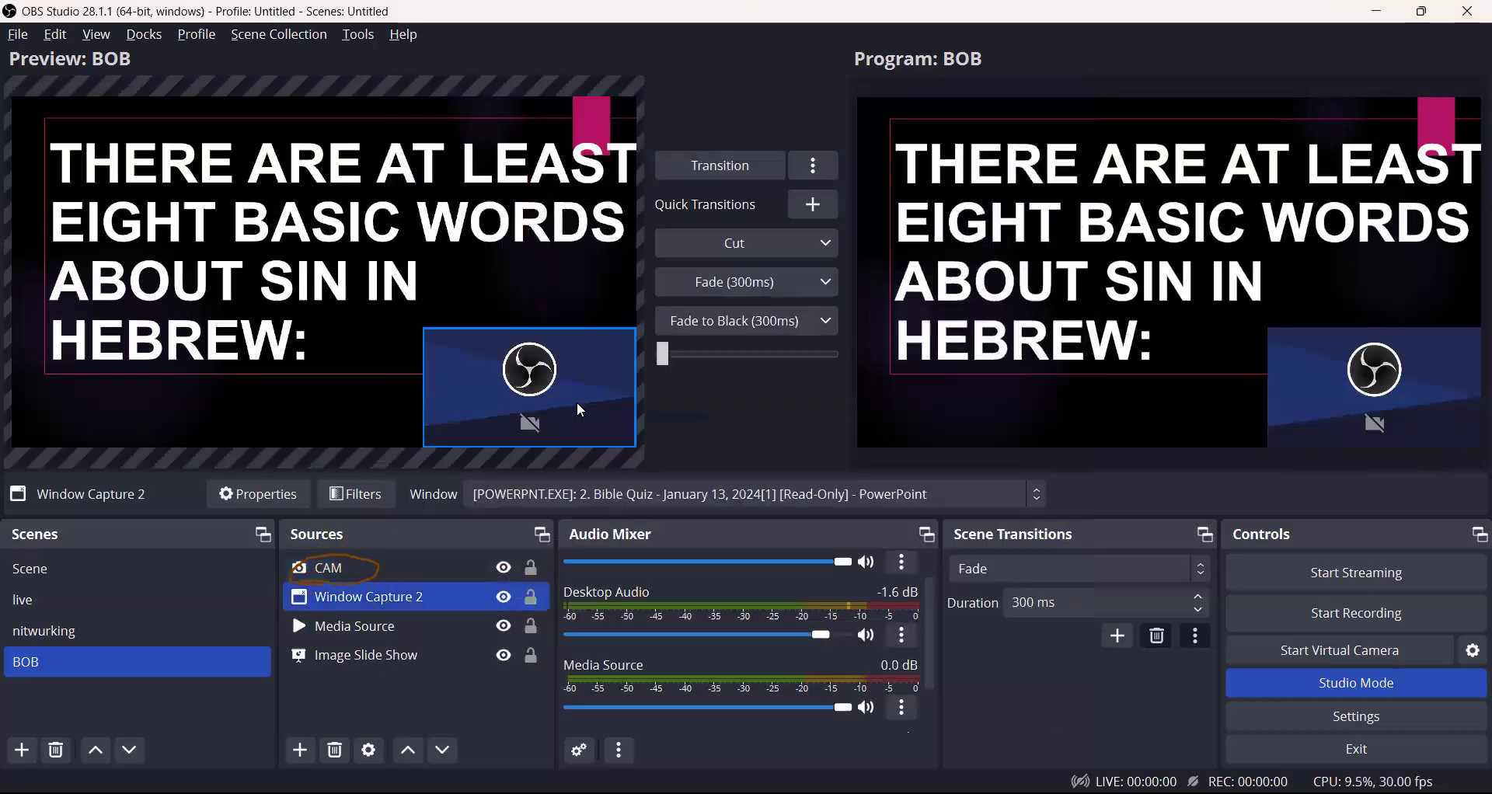
# Step: Set the CAM source's device back to HD Camera and accept the properties
pyautogui.click(467, 563)
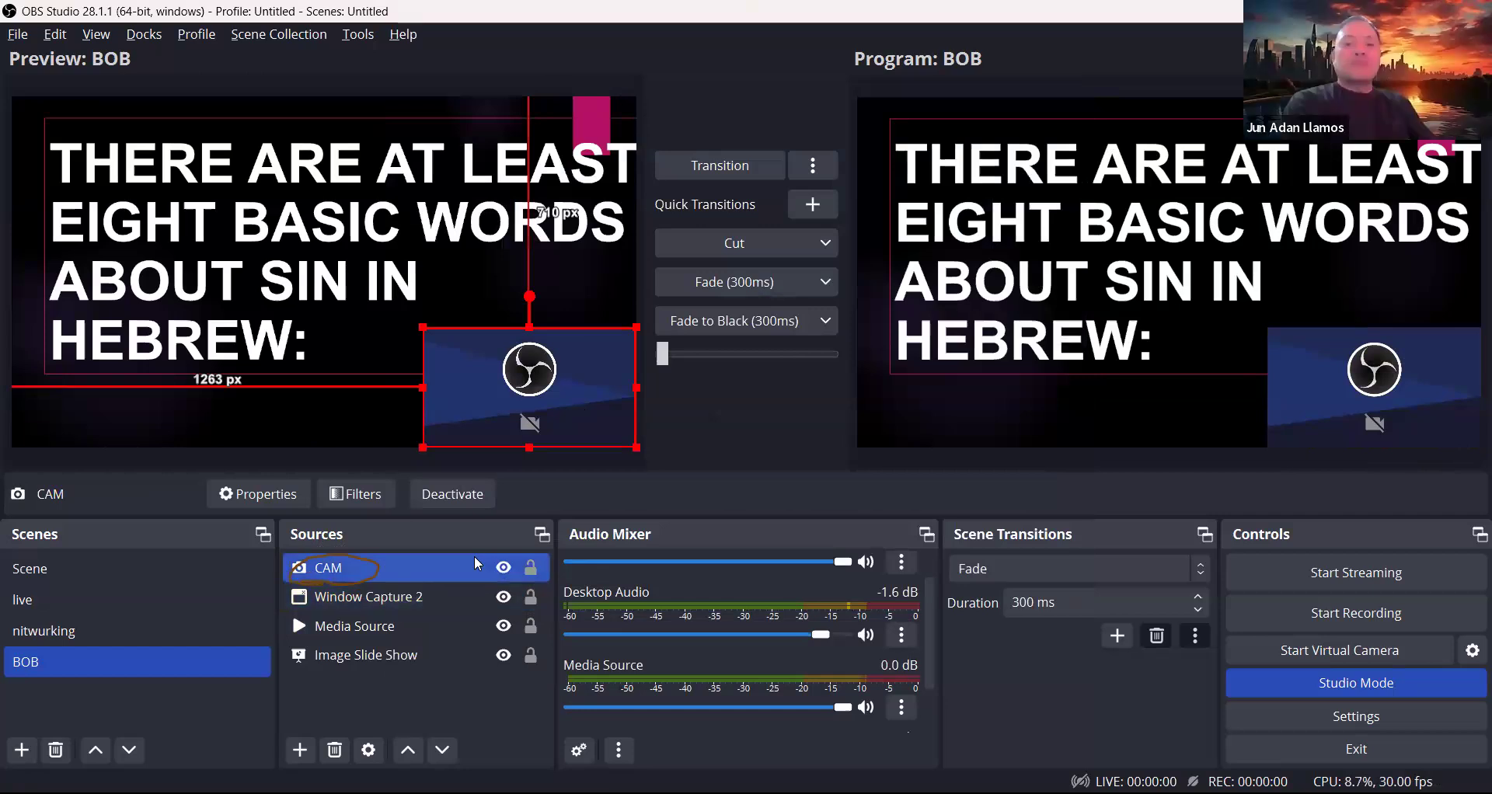
pyautogui.doubleClick(474, 558)
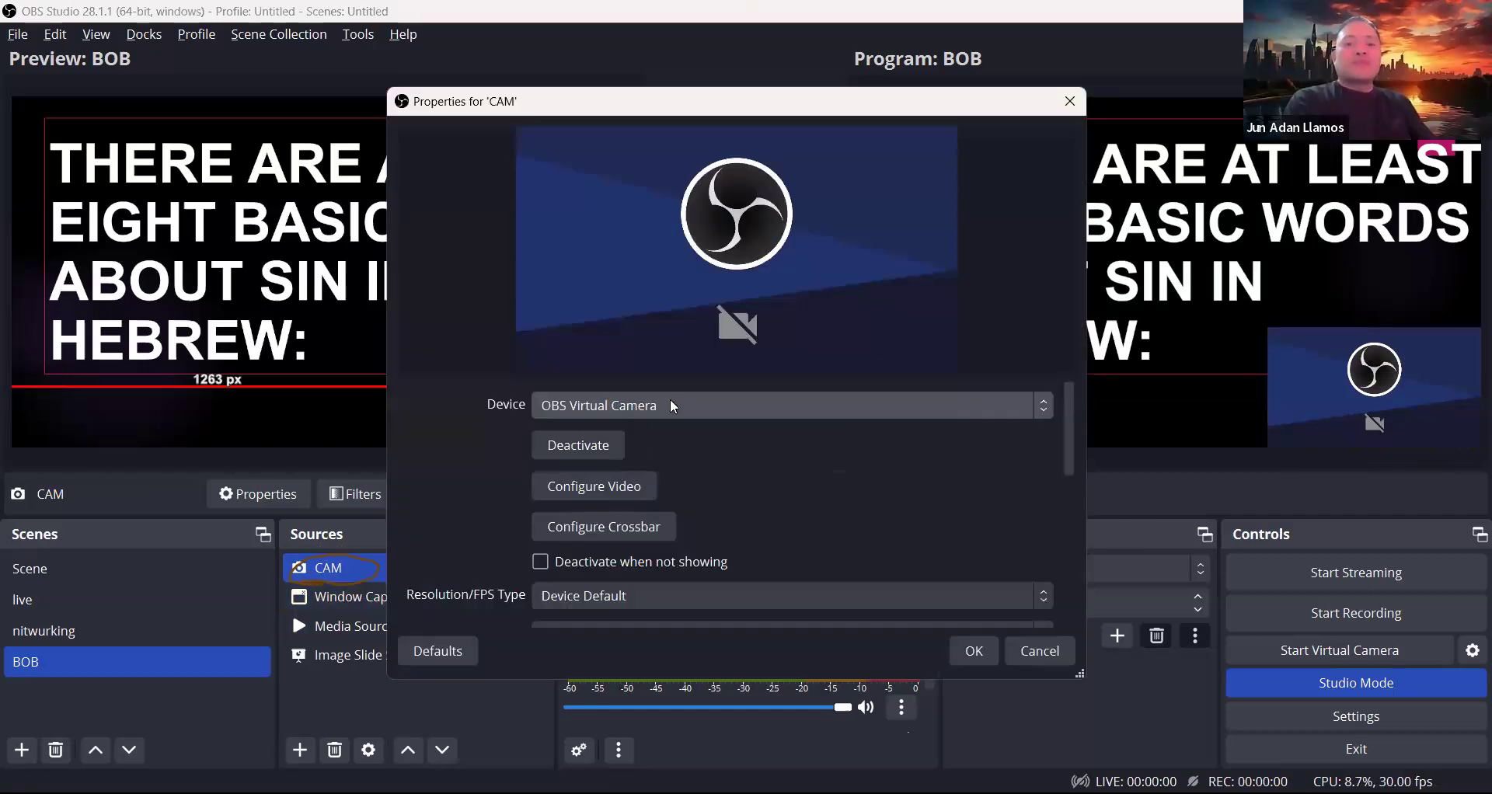
pyautogui.click(639, 408)
pyautogui.click(656, 422)
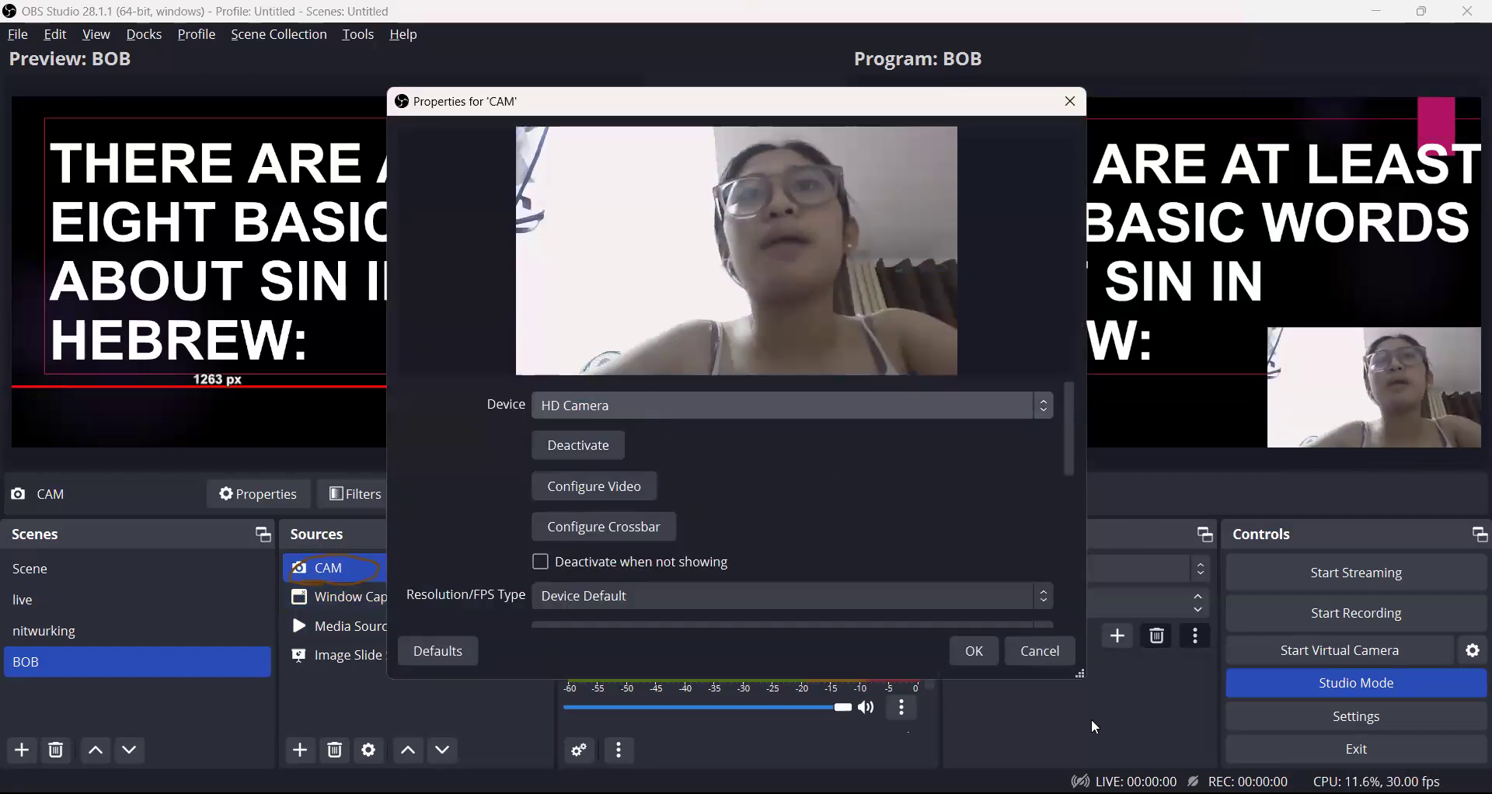
pyautogui.click(993, 657)
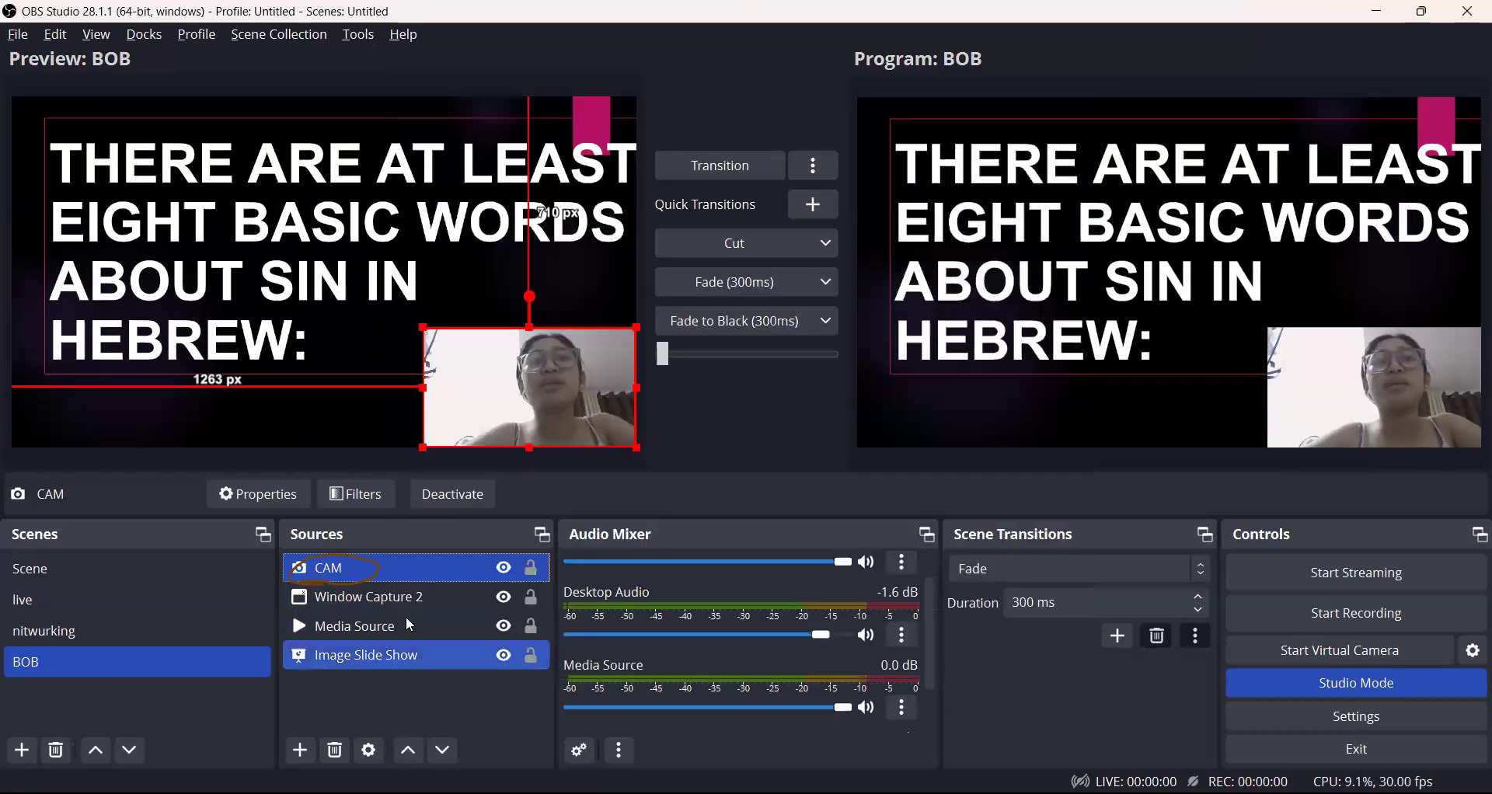
# Step: Try the Zoom Screen Sharing Meeting Controls window as the Window Capture 2 target and return to the PowerPoint window
pyautogui.click(416, 603)
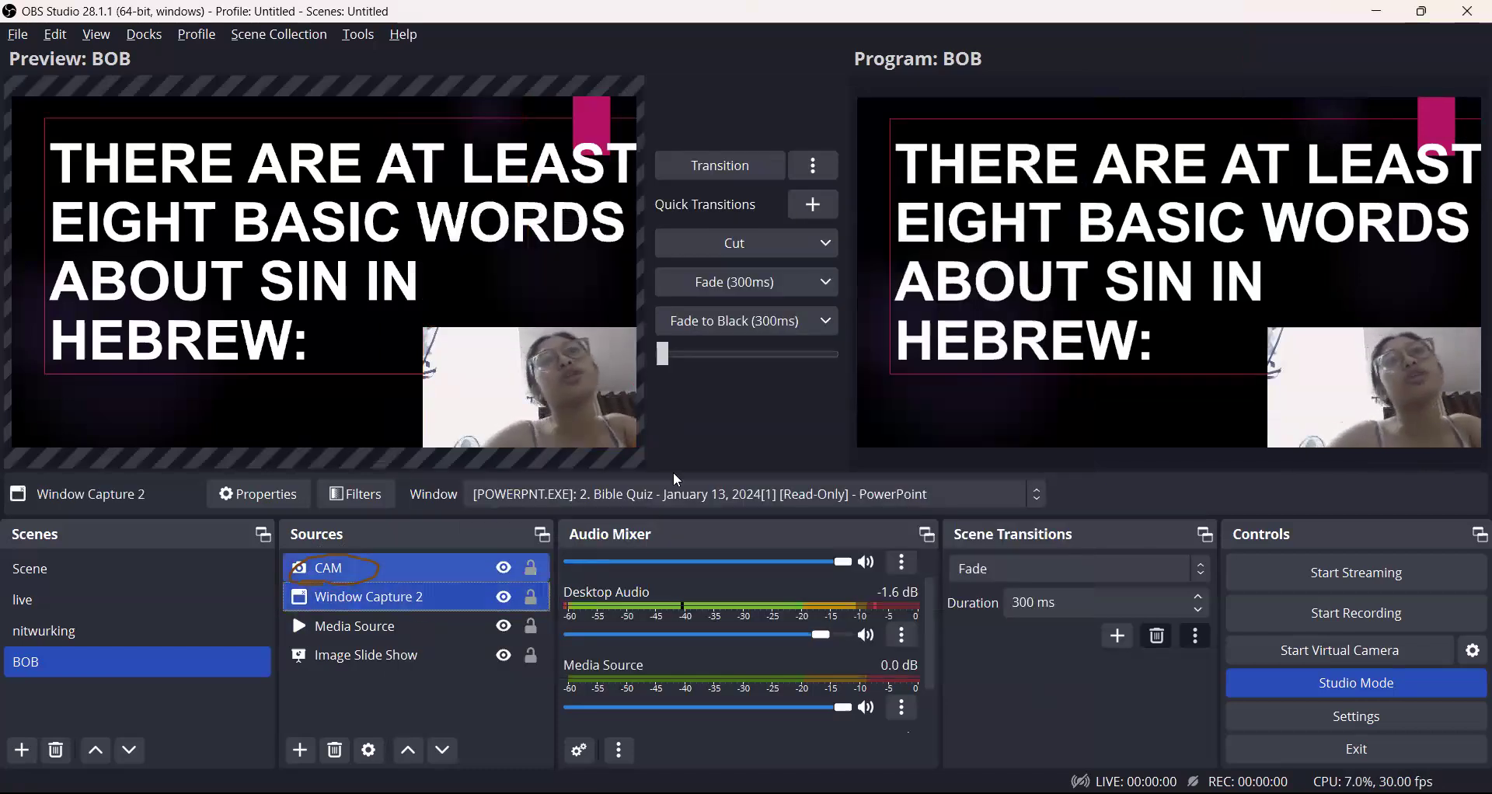
pyautogui.moveTo(470, 506); pyautogui.dragTo(871, 505)
pyautogui.moveTo(980, 481)
pyautogui.mouseDown()
pyautogui.moveTo(536, 456)
pyautogui.moveTo(401, 485)
pyautogui.mouseUp()
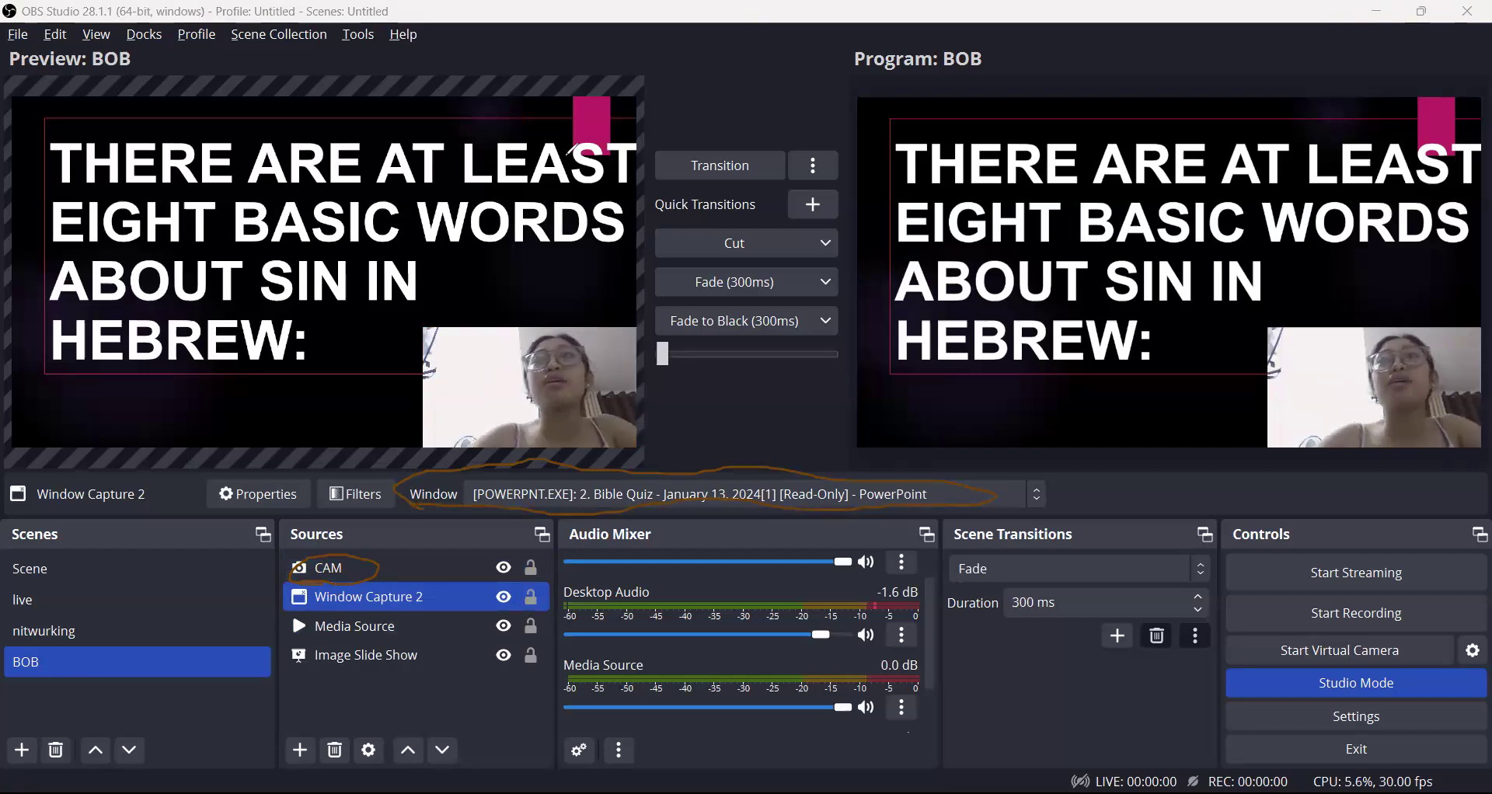
pyautogui.doubleClick(418, 597)
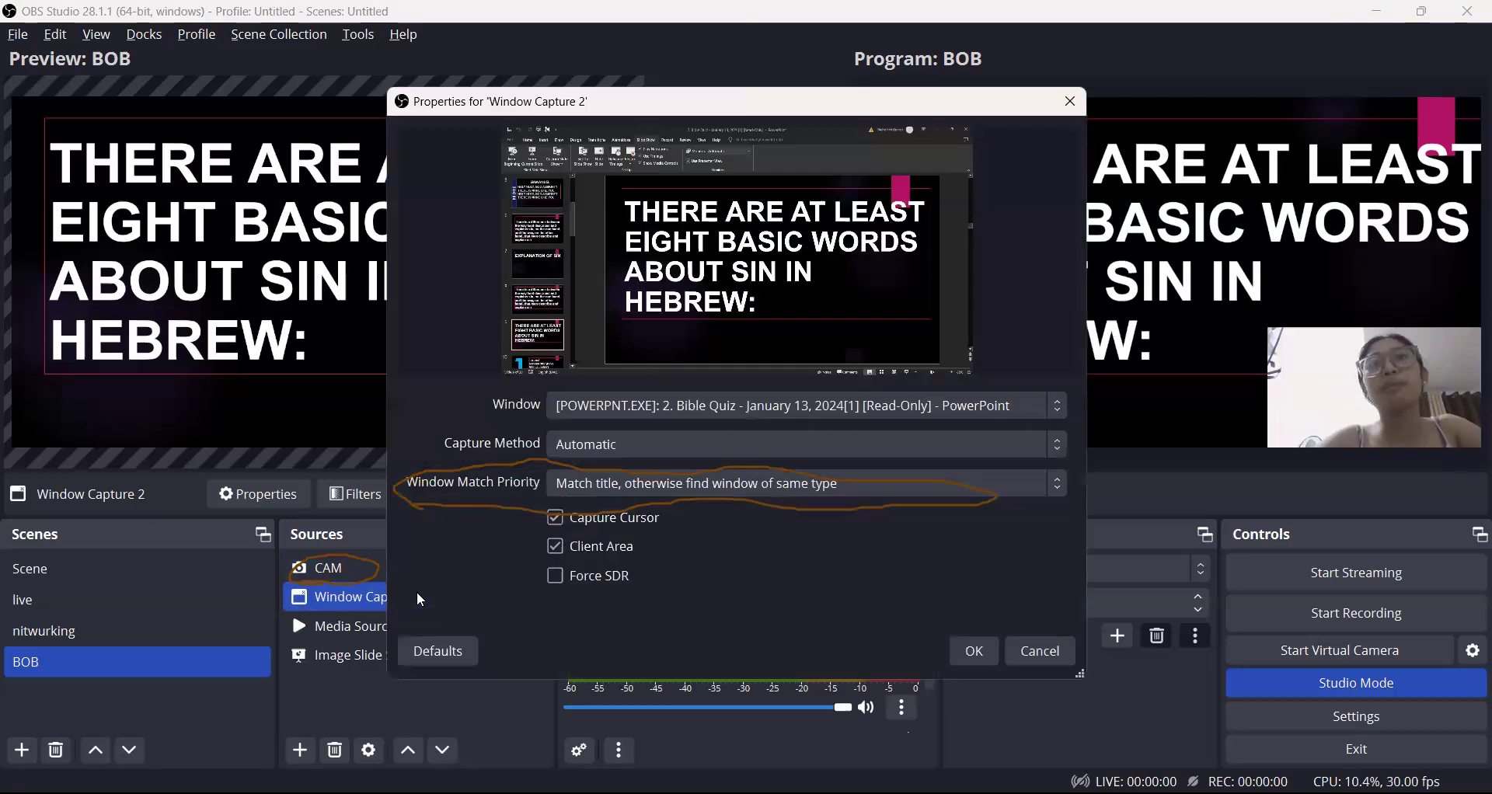
pyautogui.click(639, 406)
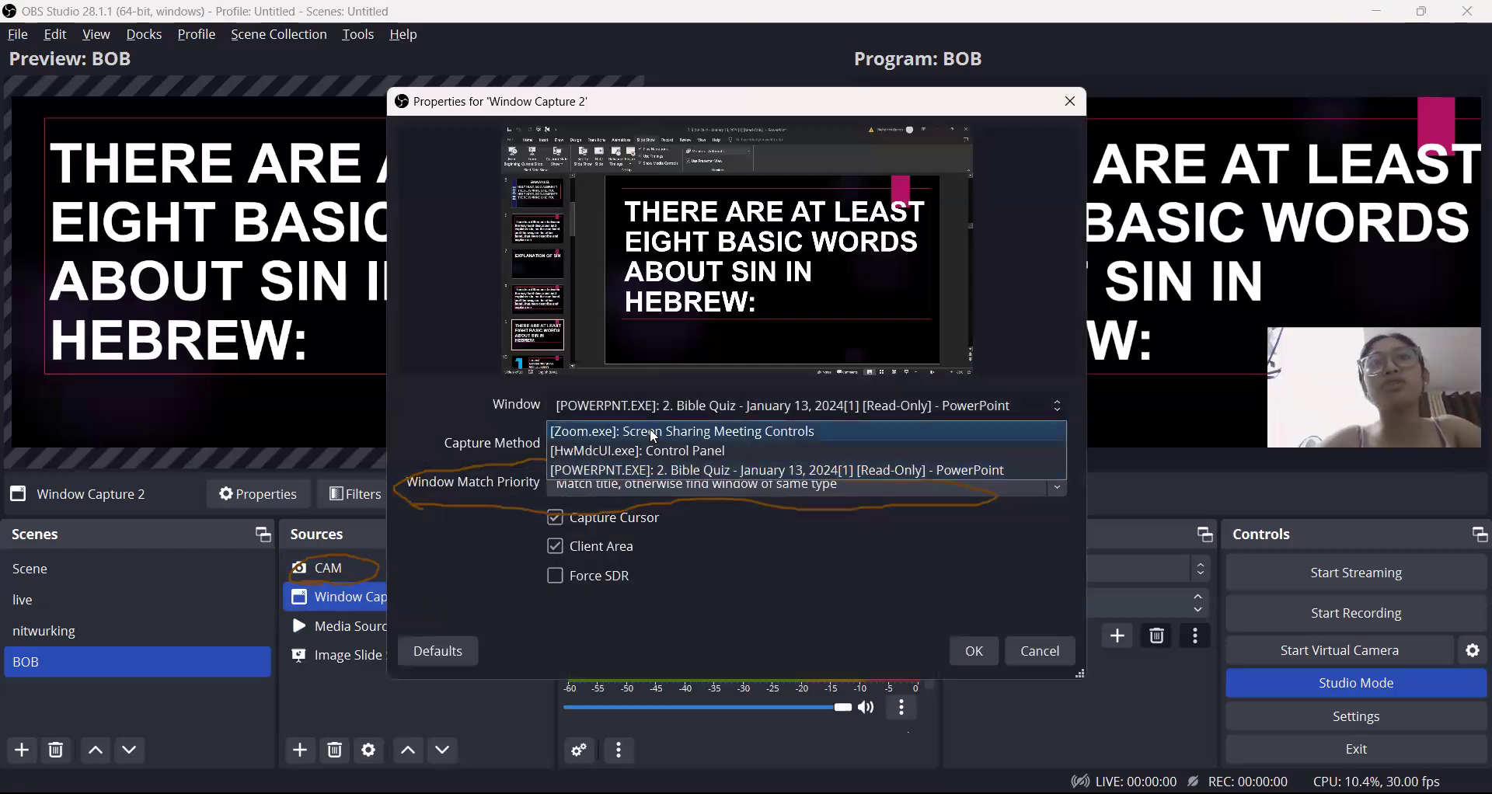
pyautogui.click(654, 432)
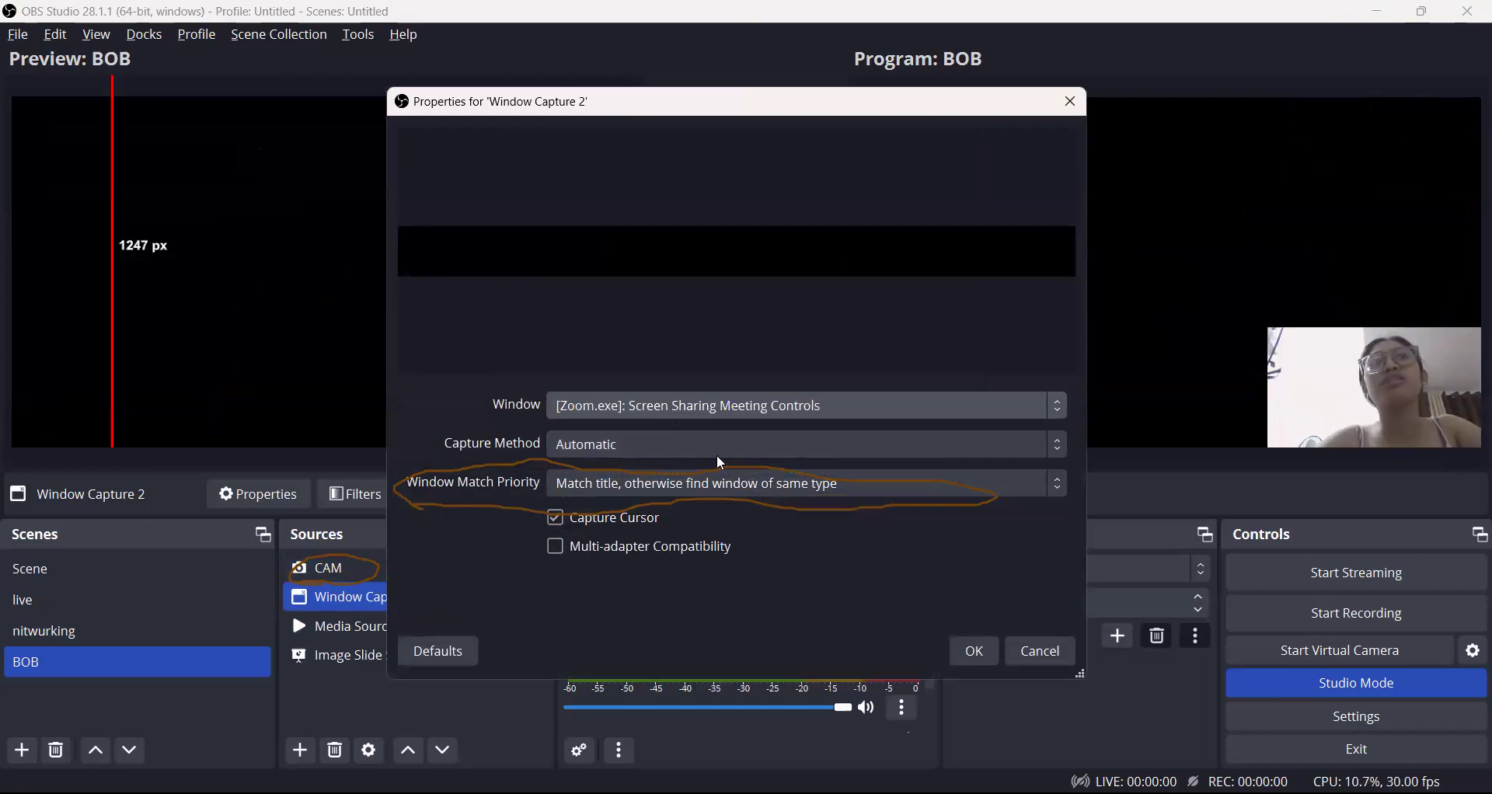
pyautogui.scroll(-2, 724, 395)
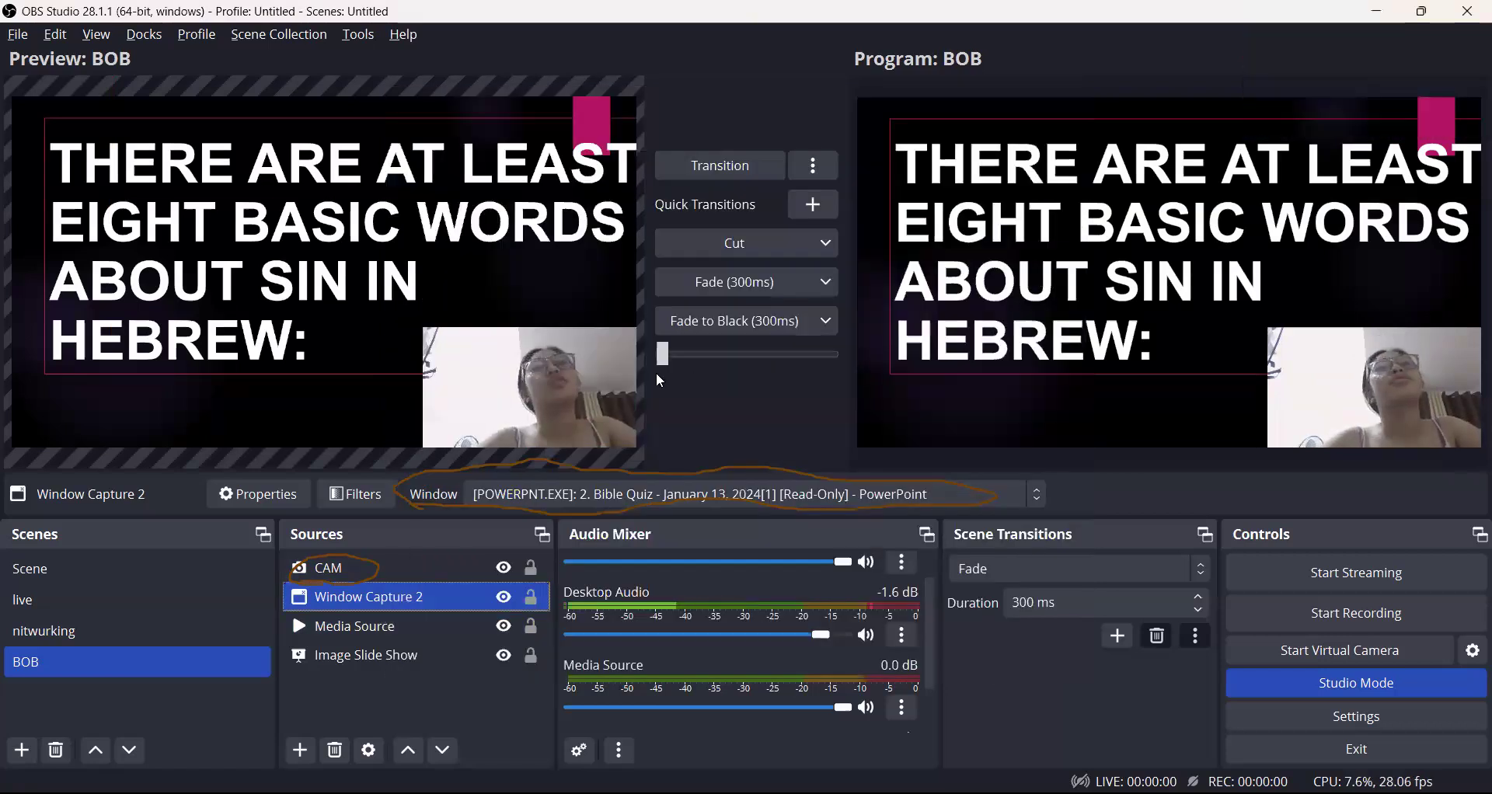
# Step: Select the CAM overlay in the BOB preview and look at the general settings without changing anything
pyautogui.click(598, 349)
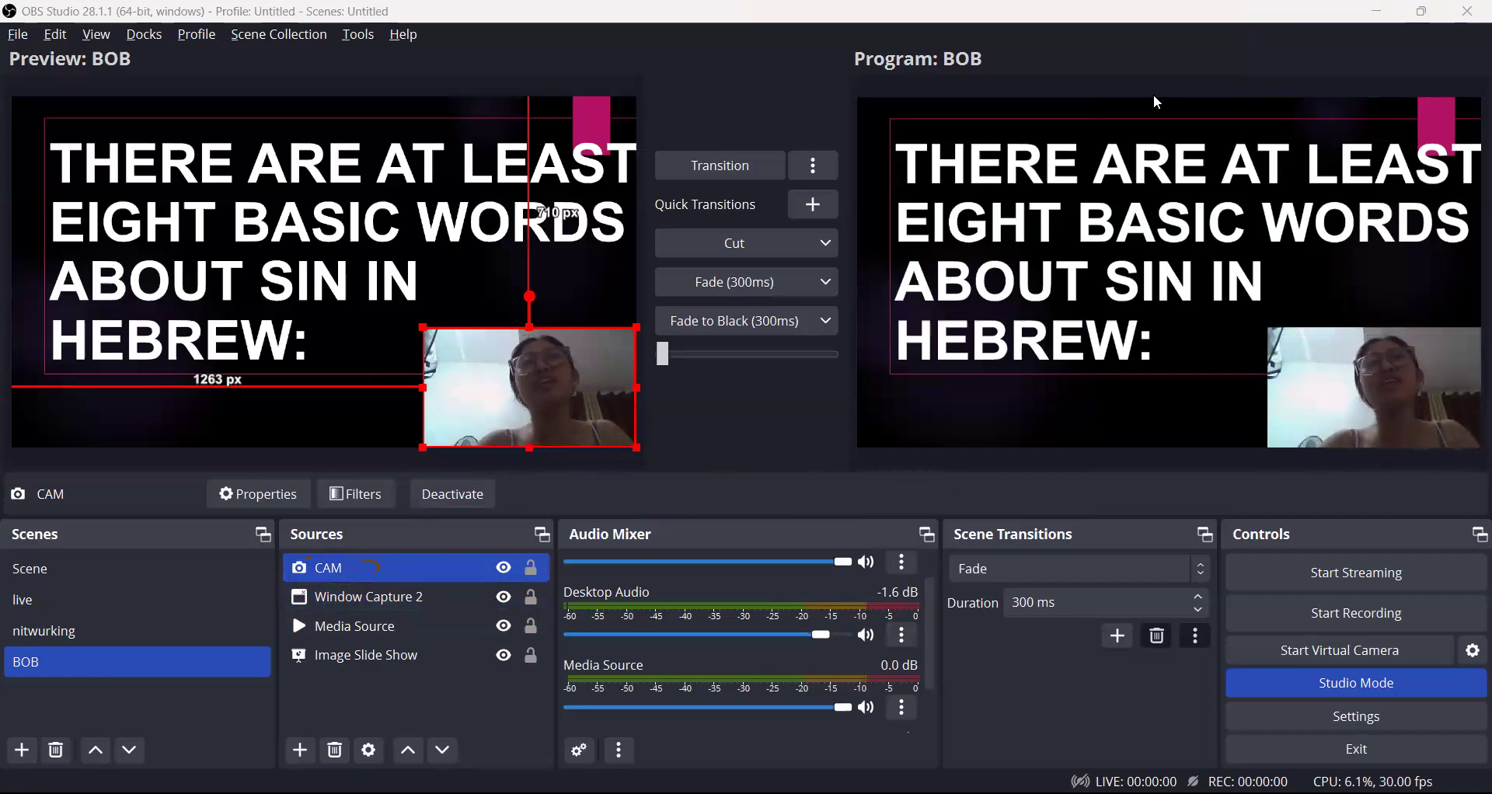
pyautogui.moveTo(205, 297)
pyautogui.mouseDown()
pyautogui.moveTo(167, 295)
pyautogui.moveTo(253, 315)
pyautogui.mouseUp()
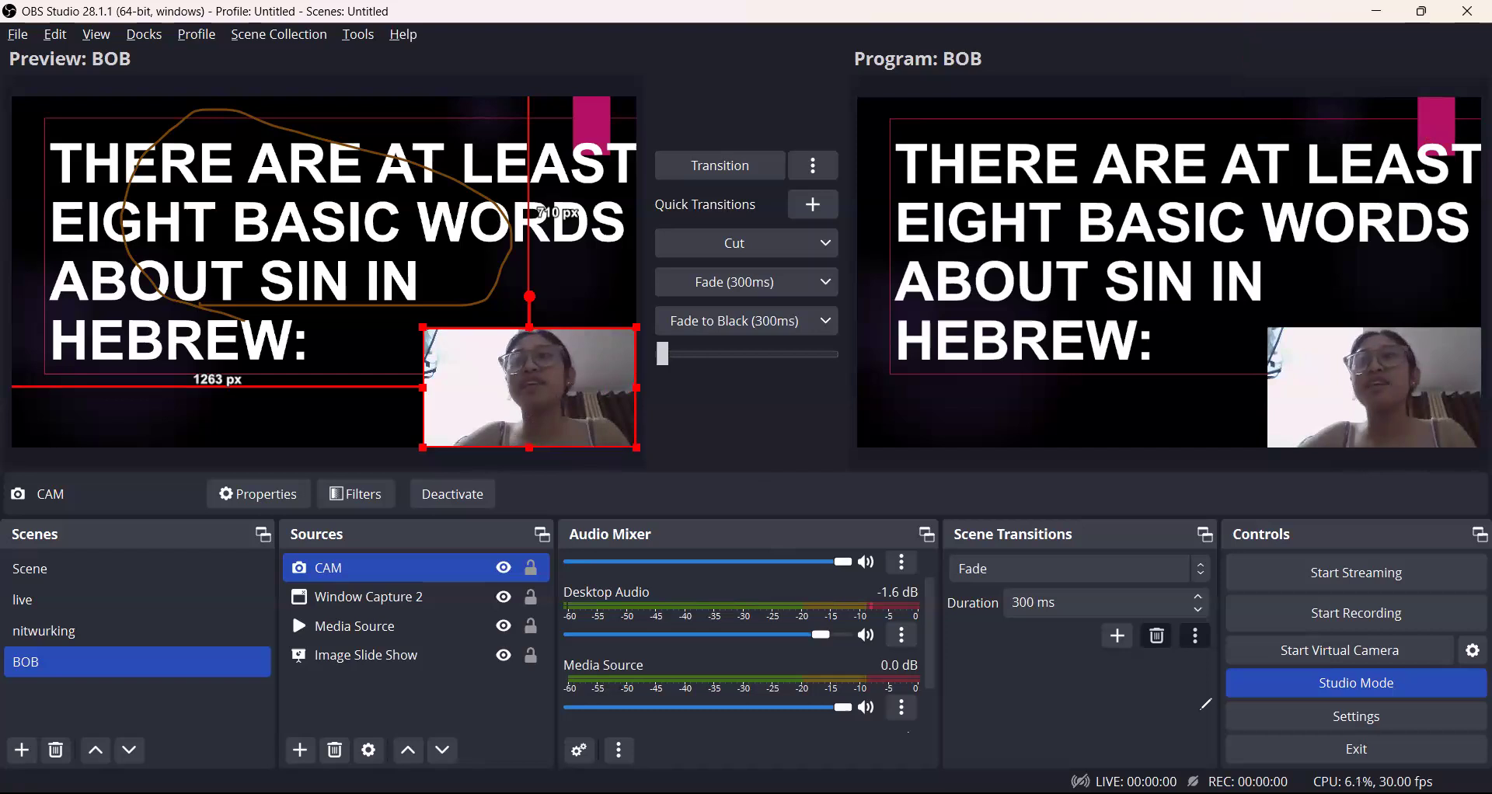
pyautogui.moveTo(1391, 695); pyautogui.dragTo(1321, 696)
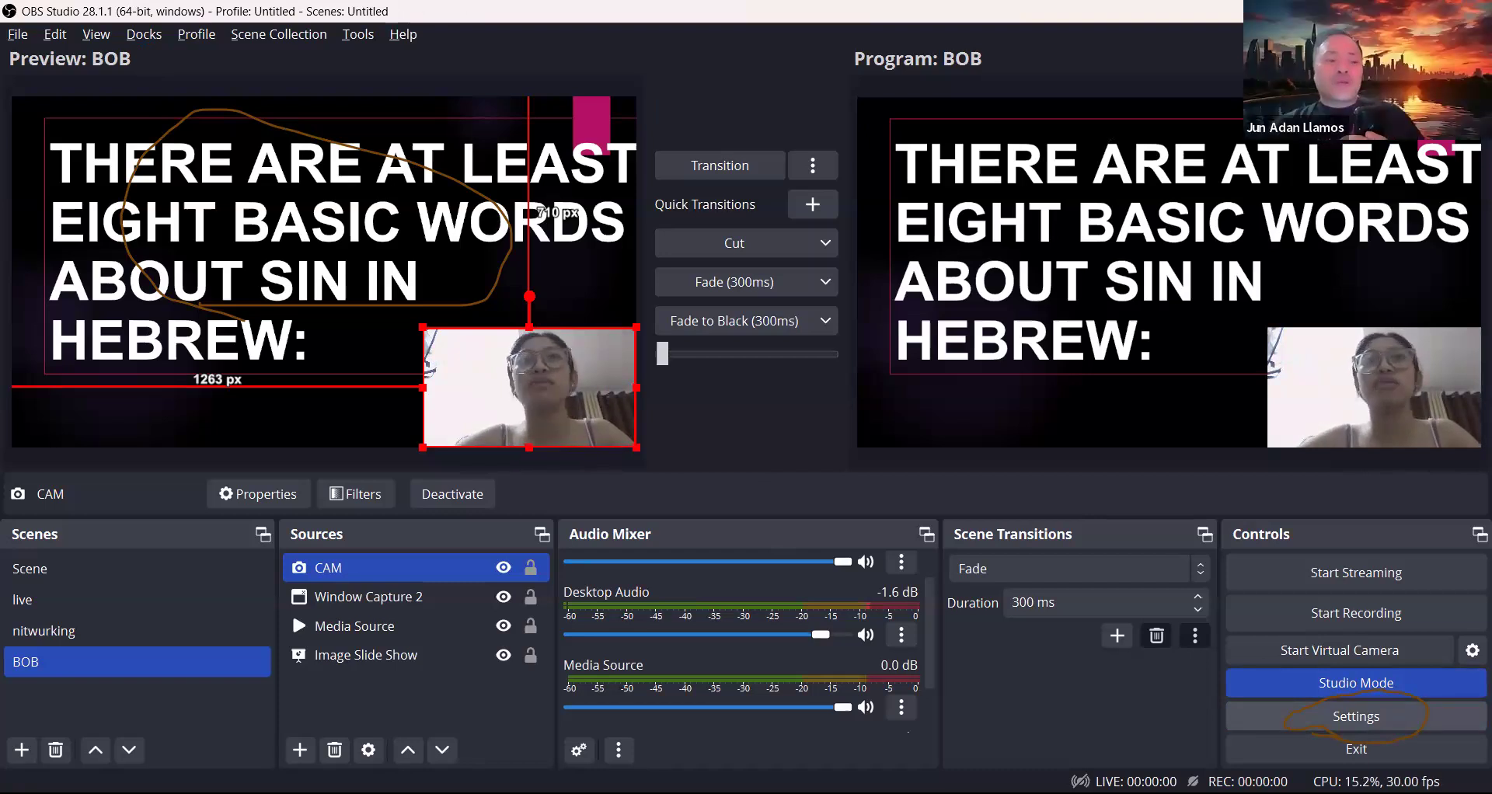
pyautogui.click(1354, 716)
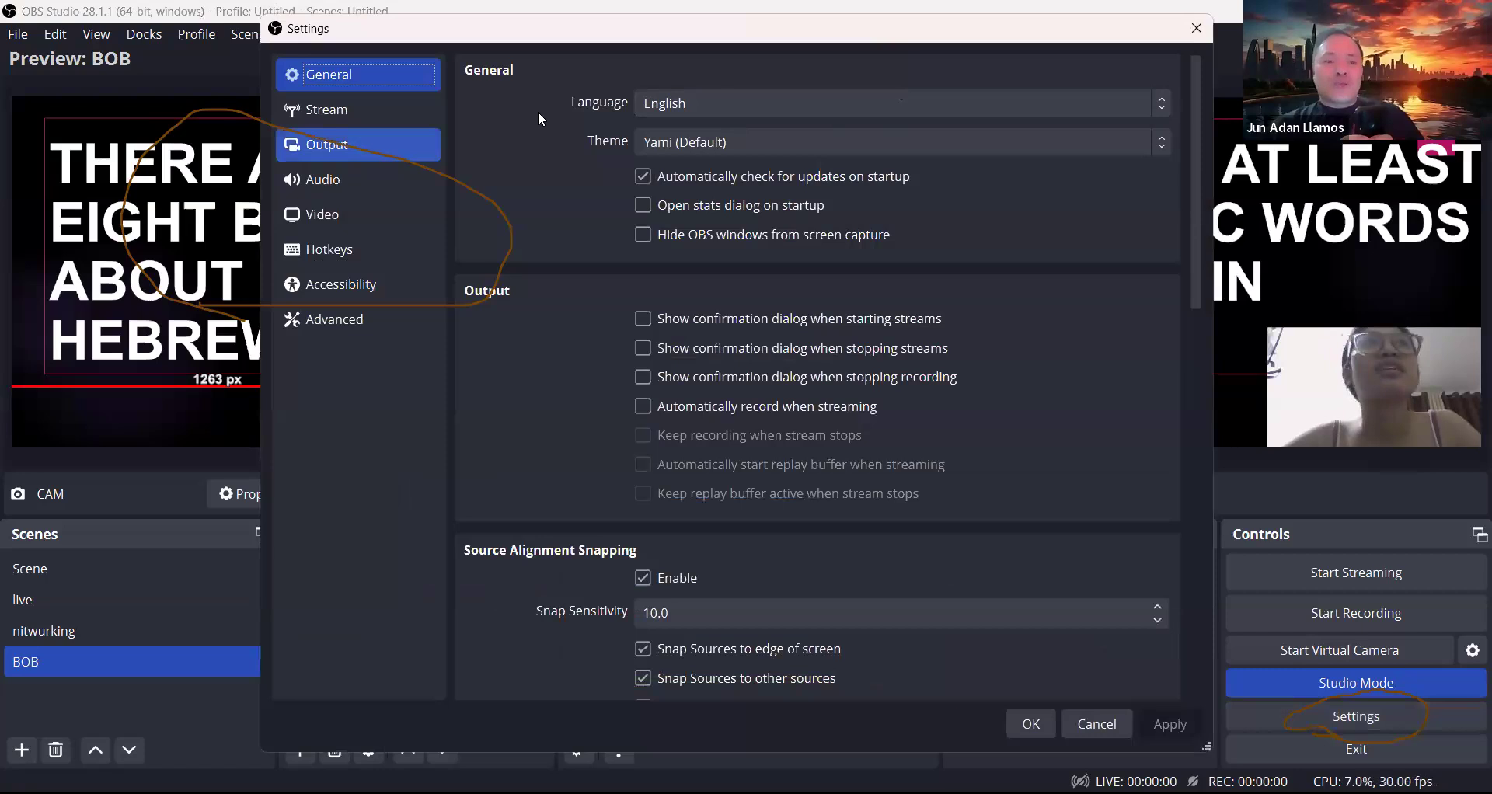
pyautogui.press('Escape')
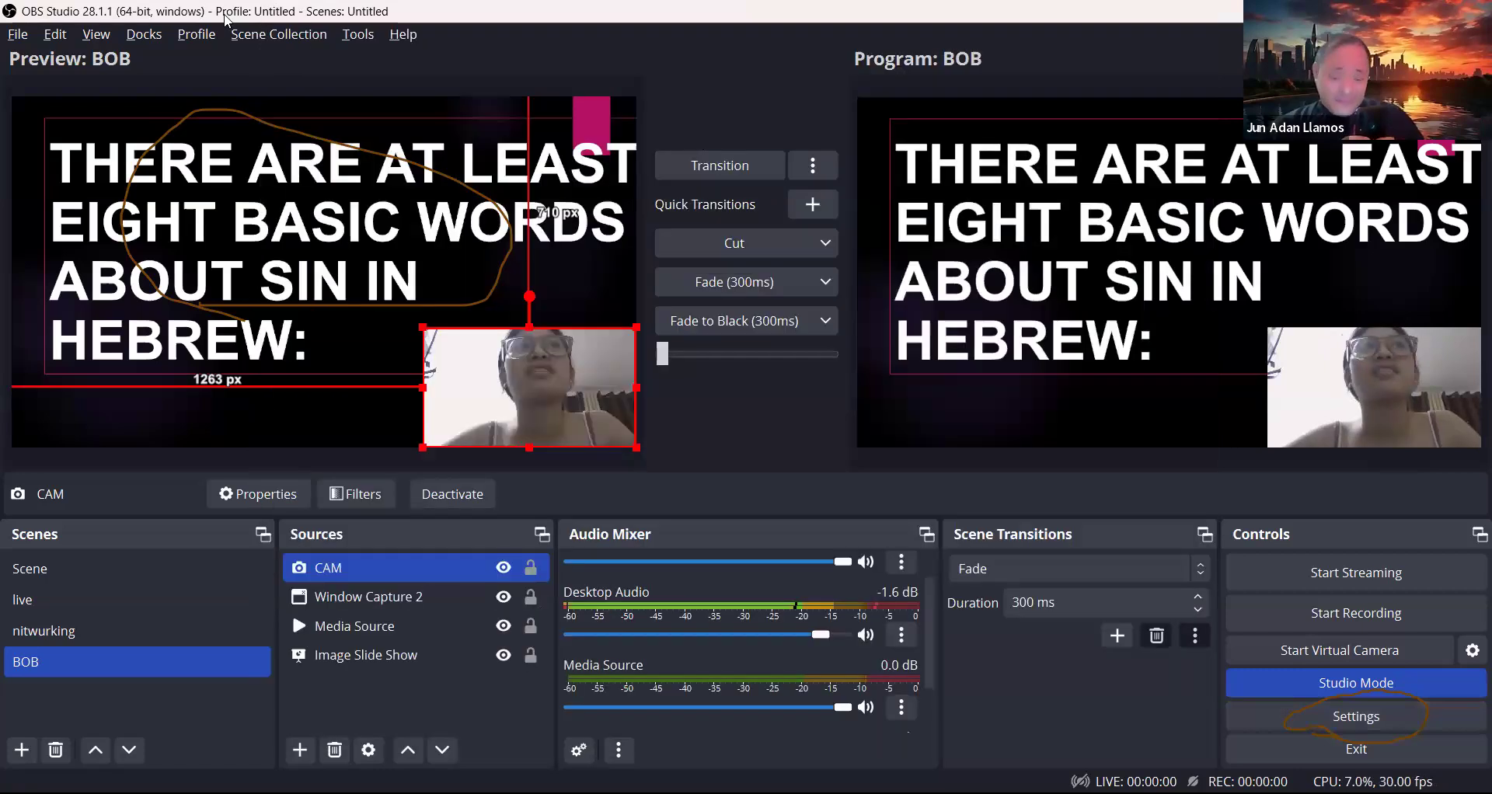
# Step: Restore the maximized window to a smaller size and hide the Media Source and Window Capture 2 sources in the BOB scene
pyautogui.doubleClick(228, 20)
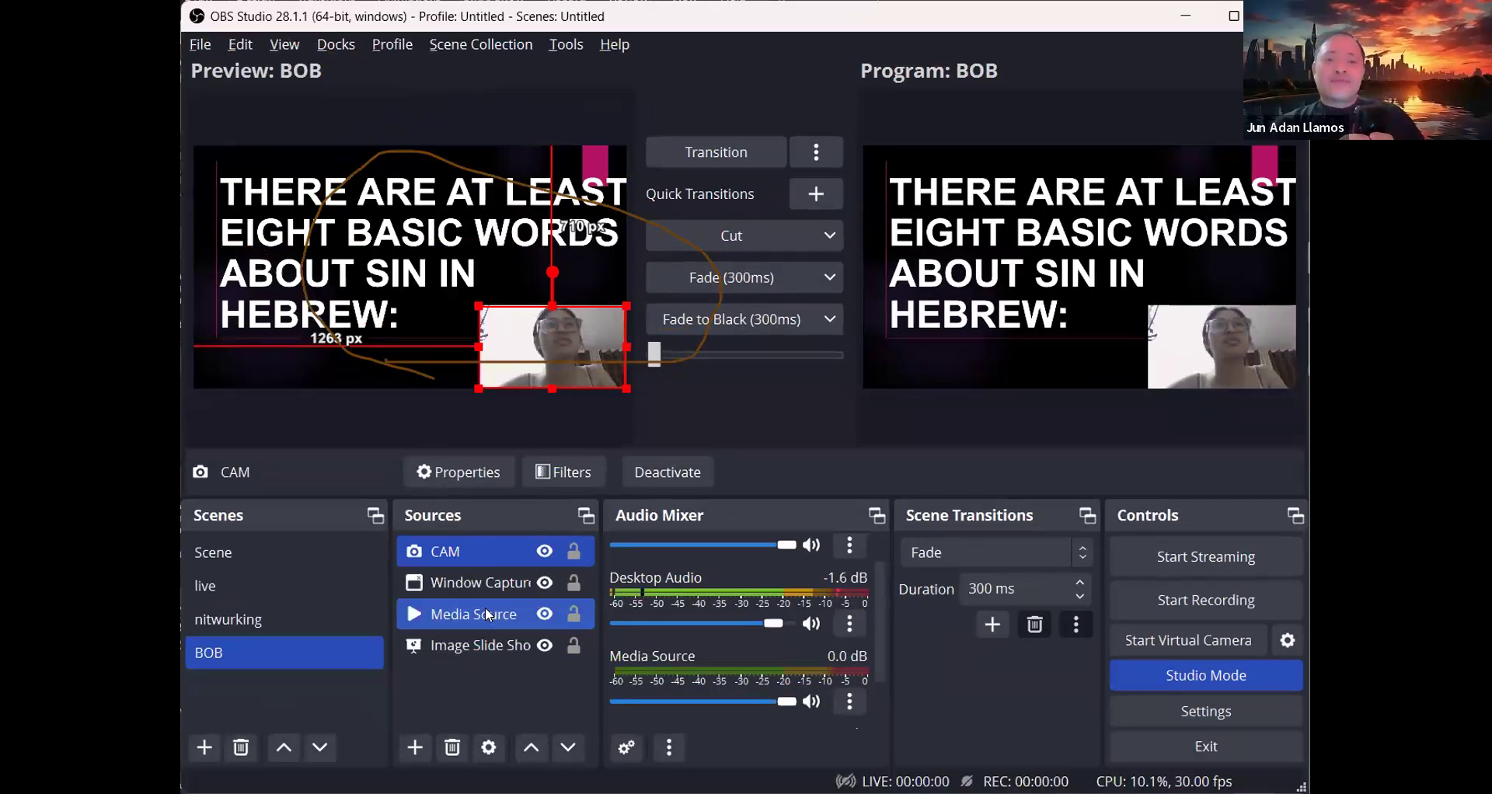
pyautogui.click(544, 615)
pyautogui.click(546, 582)
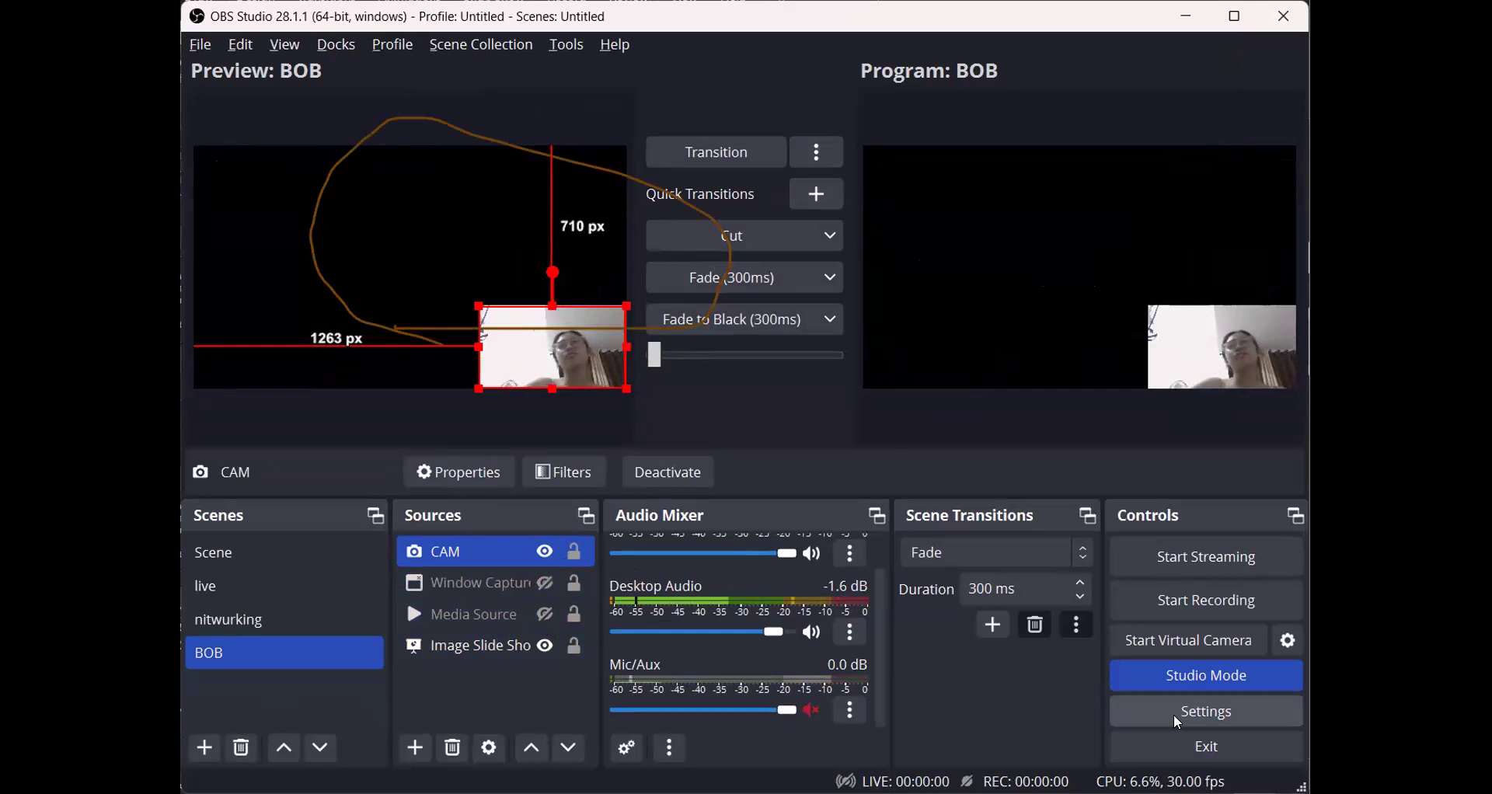
# Step: Open the Stream settings for the Facebook Live service and reveal the stream key
pyautogui.click(1173, 715)
pyautogui.click(365, 102)
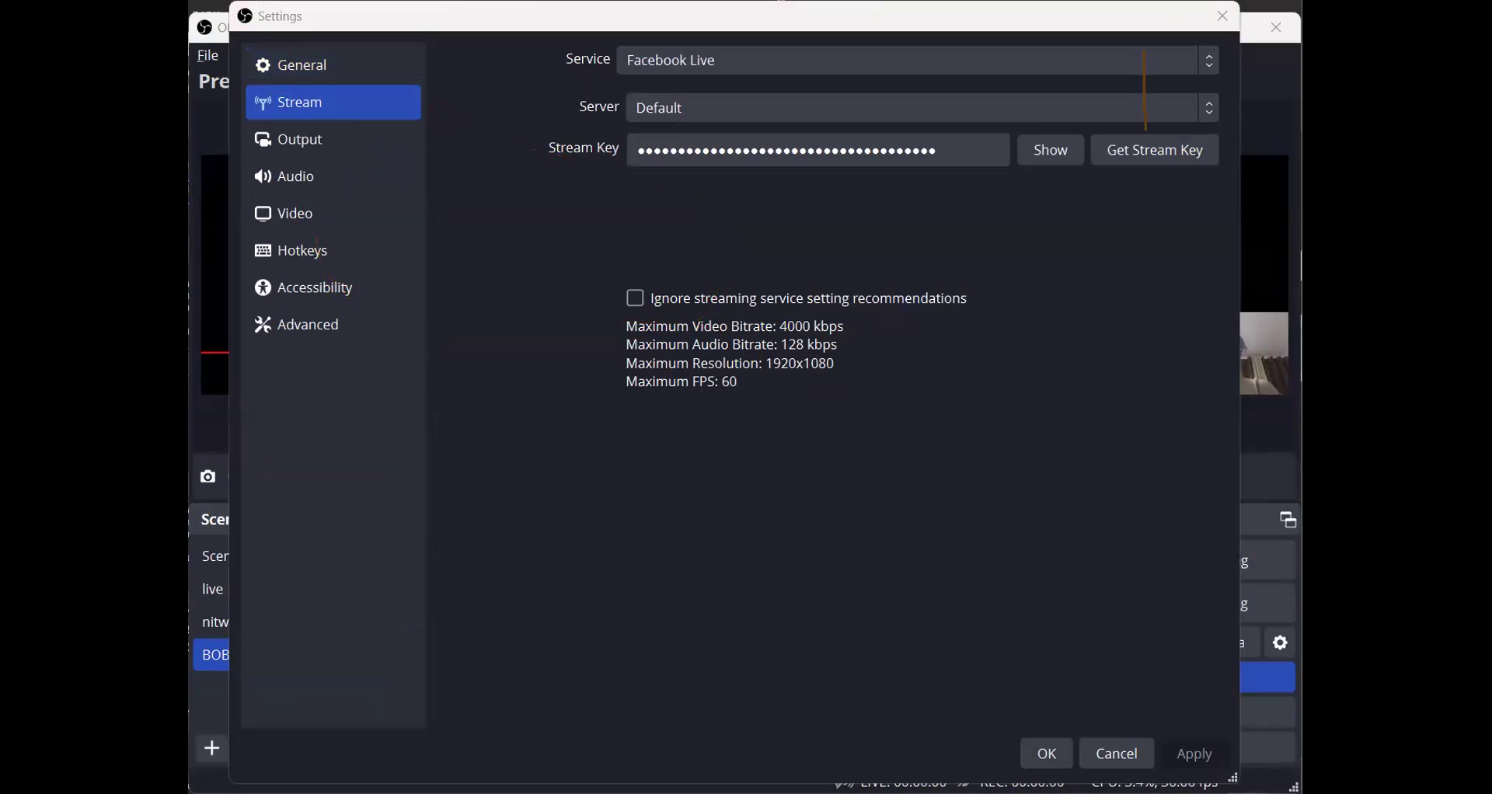
pyautogui.click(1045, 147)
pyautogui.click(1046, 148)
pyautogui.click(1045, 147)
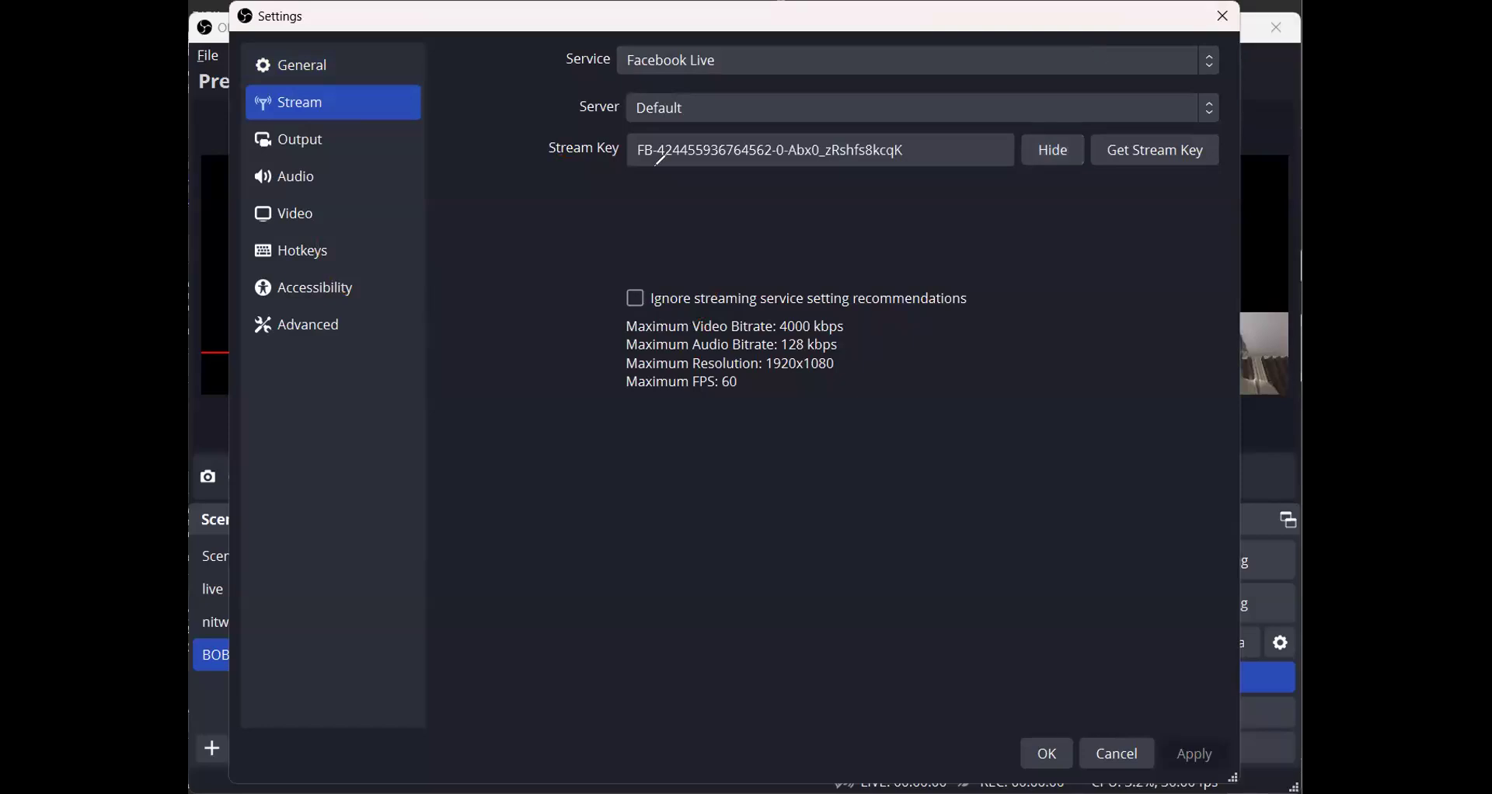
pyautogui.moveTo(661, 159)
pyautogui.mouseDown()
pyautogui.moveTo(616, 139)
pyautogui.moveTo(654, 183)
pyautogui.moveTo(711, 204)
pyautogui.mouseUp()
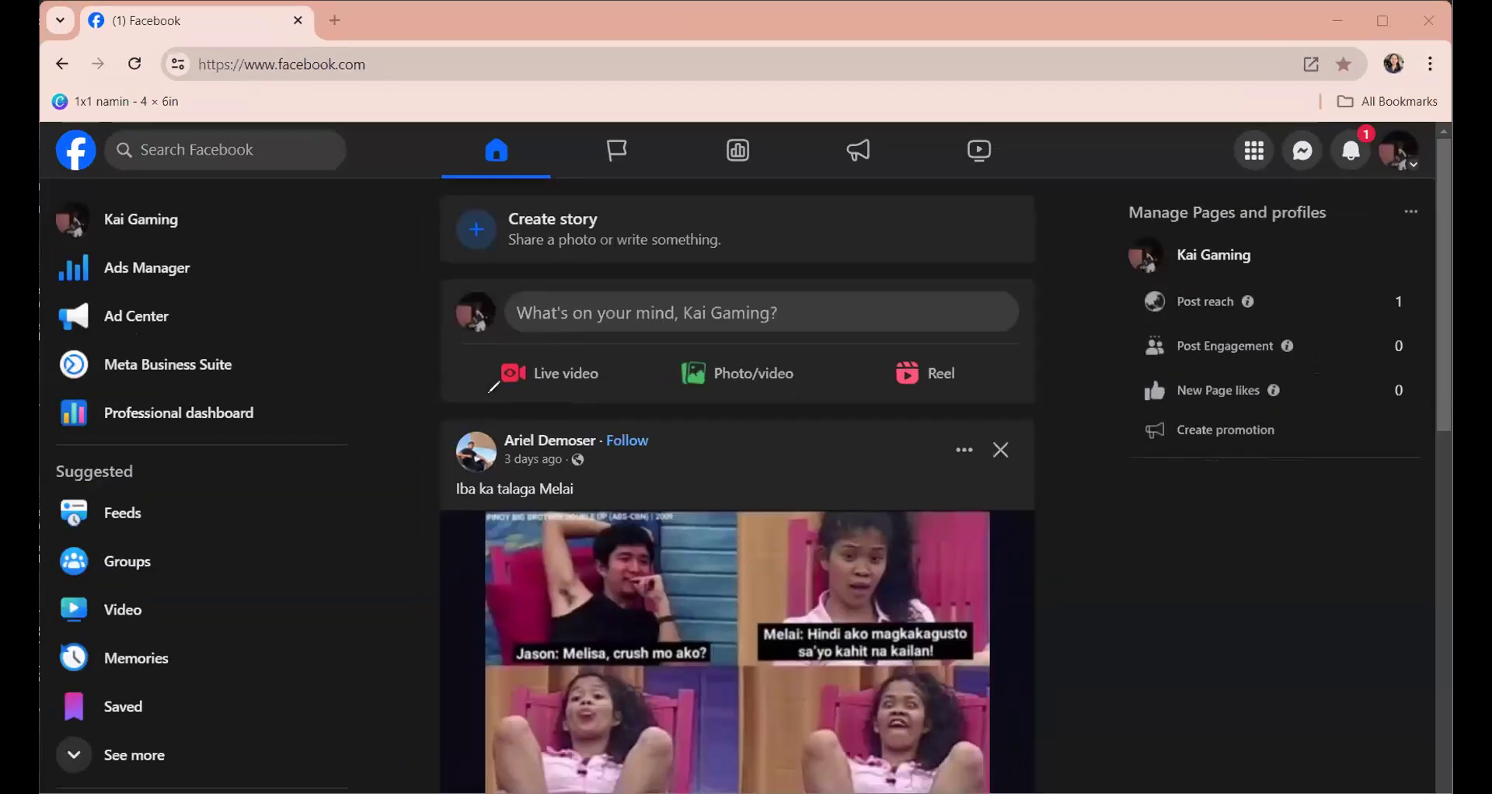
# Step: Switch to Facebook in the browser, open live video creation, and examine the criteria and options for going live
pyautogui.moveTo(560, 326)
pyautogui.mouseDown()
pyautogui.moveTo(460, 369)
pyautogui.moveTo(504, 410)
pyautogui.mouseUp()
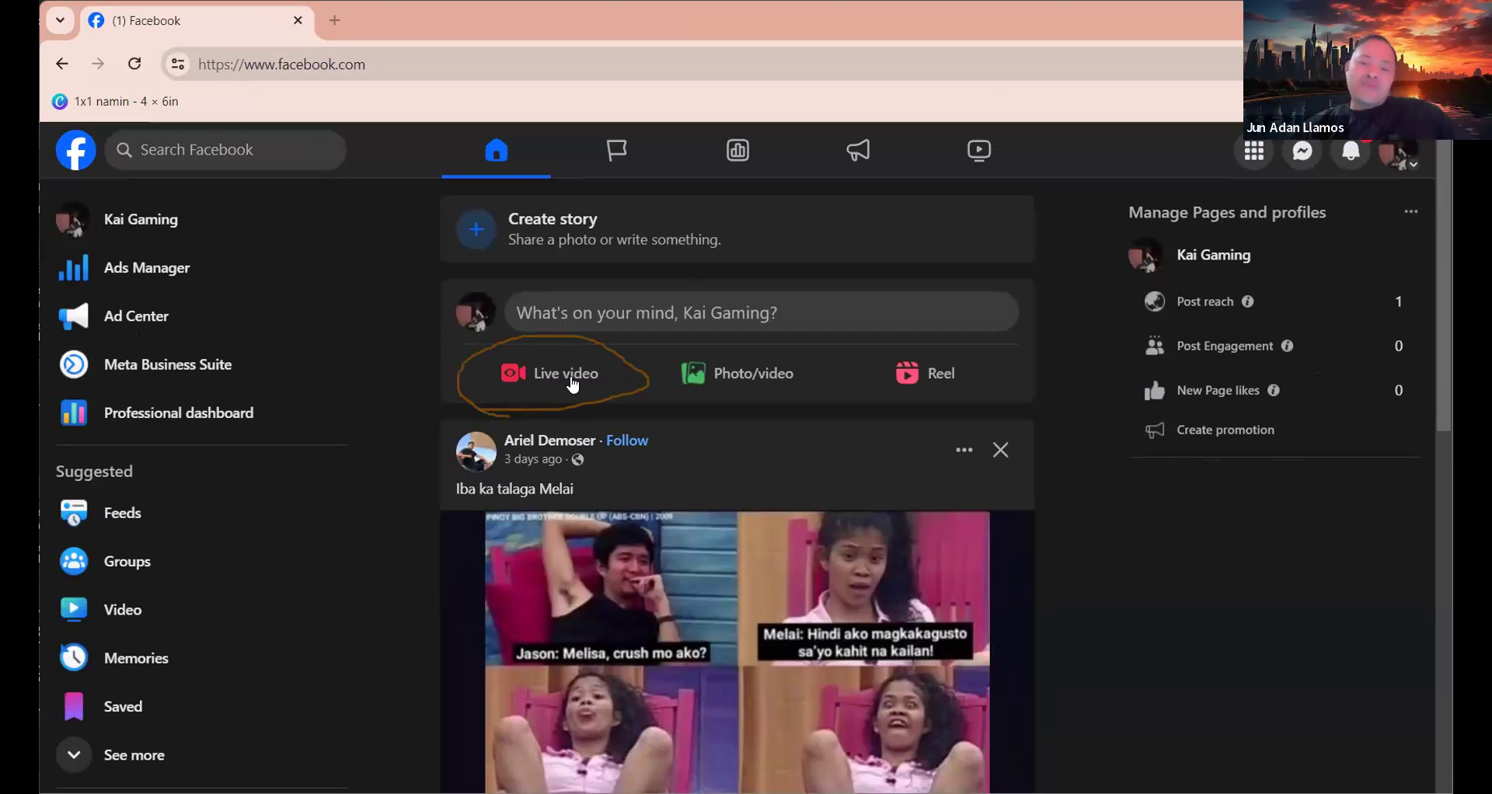
pyautogui.click(573, 380)
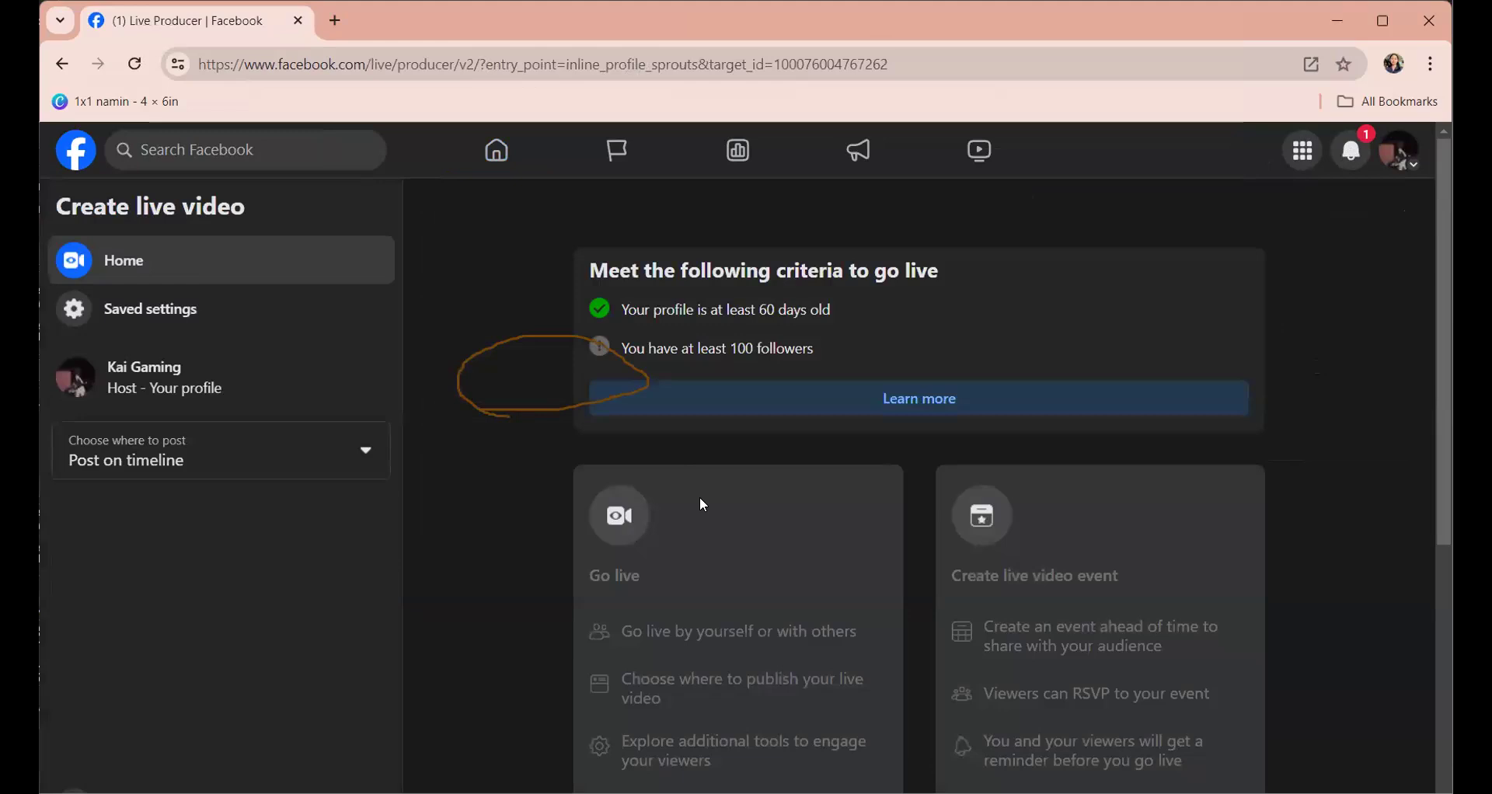
pyautogui.scroll(-3, 700, 504)
pyautogui.scroll(3, 739, 536)
pyautogui.moveTo(813, 349); pyautogui.dragTo(746, 352)
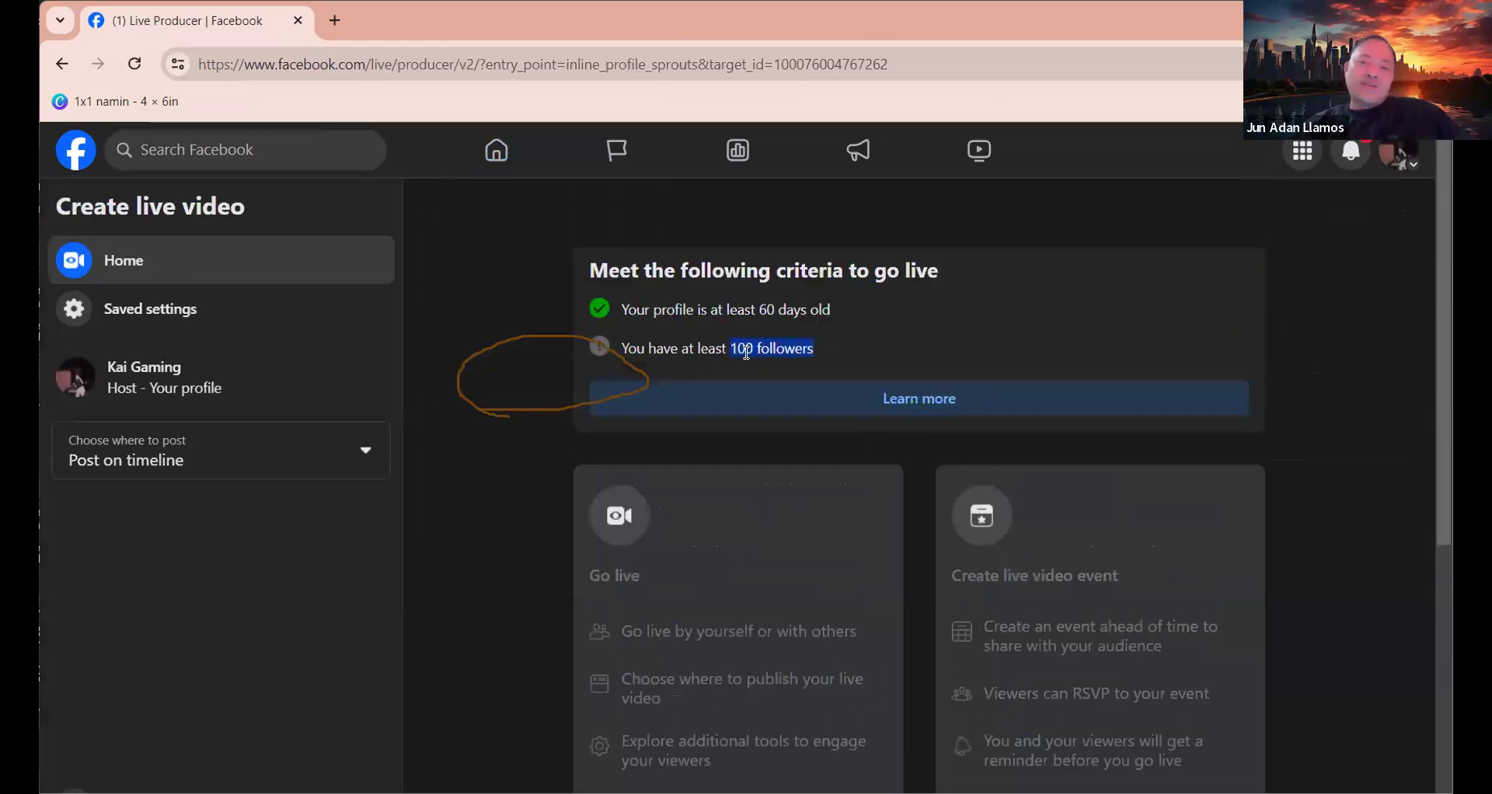
pyautogui.scroll(-5, 887, 594)
pyautogui.scroll(1, 886, 599)
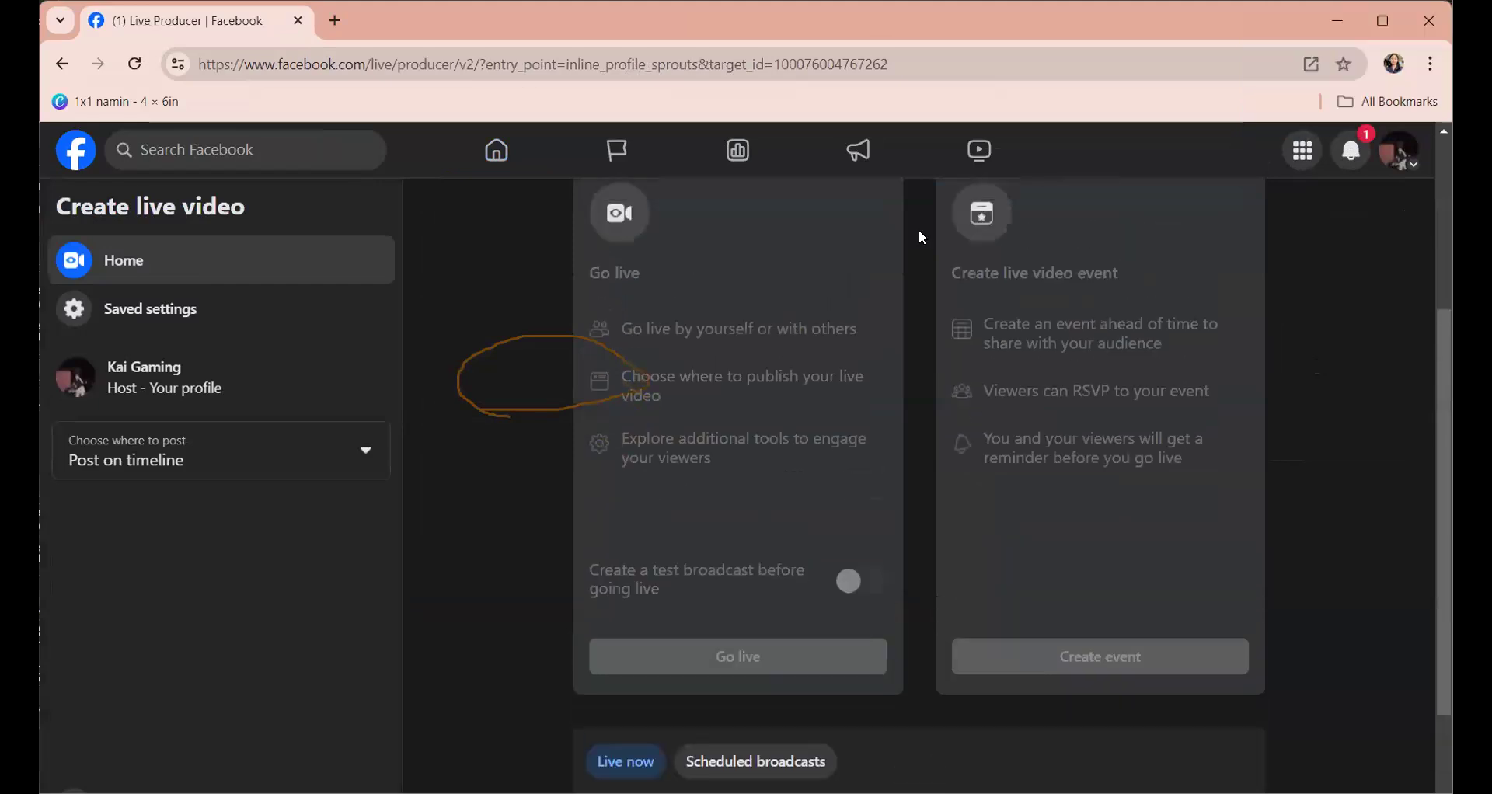
pyautogui.moveTo(674, 699)
pyautogui.mouseDown()
pyautogui.moveTo(883, 639)
pyautogui.moveTo(573, 606)
pyautogui.moveTo(501, 669)
pyautogui.moveTo(599, 707)
pyautogui.mouseUp()
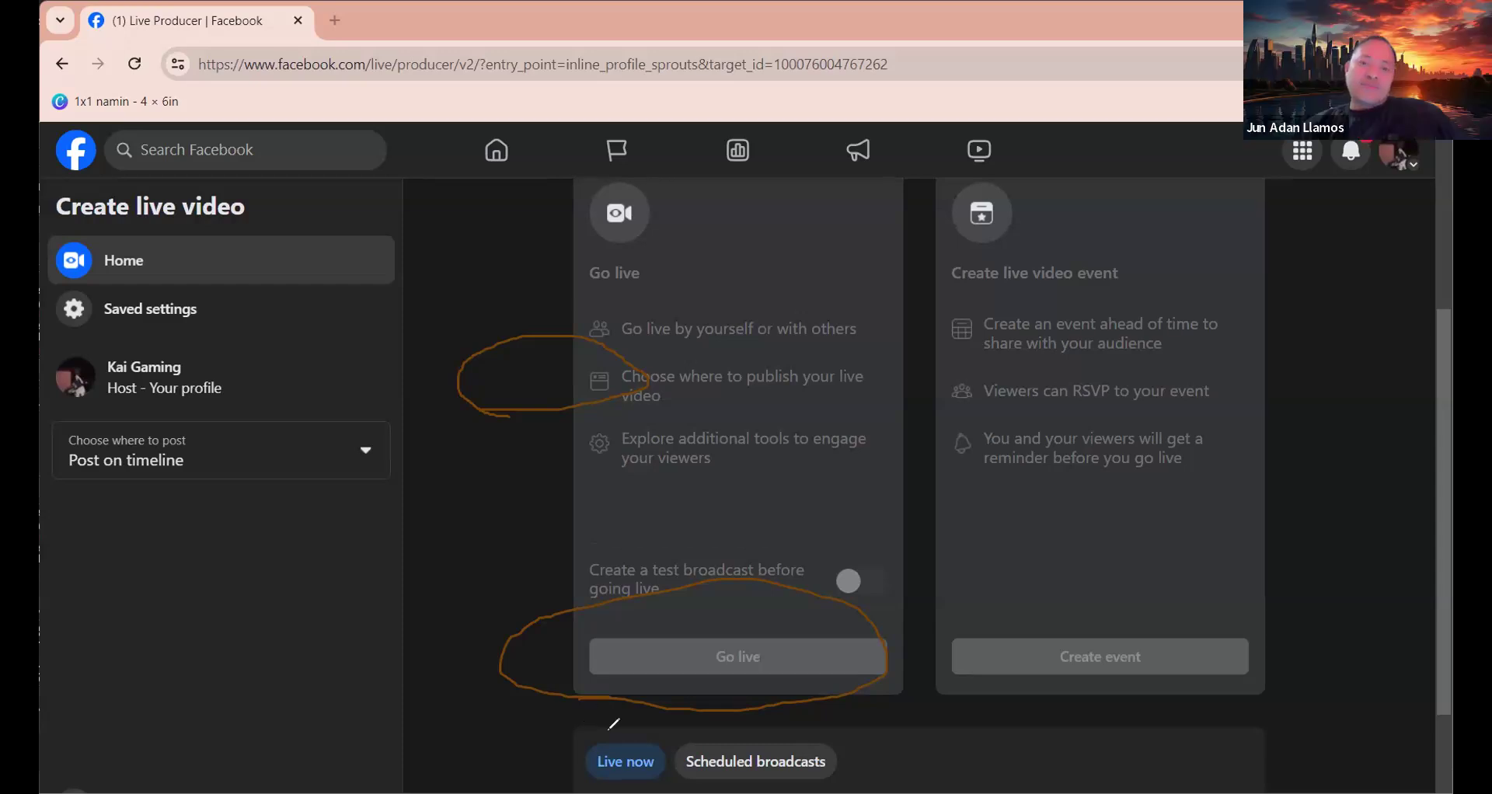
pyautogui.moveTo(783, 650)
pyautogui.mouseDown()
pyautogui.moveTo(849, 597)
pyautogui.moveTo(696, 668)
pyautogui.mouseUp()
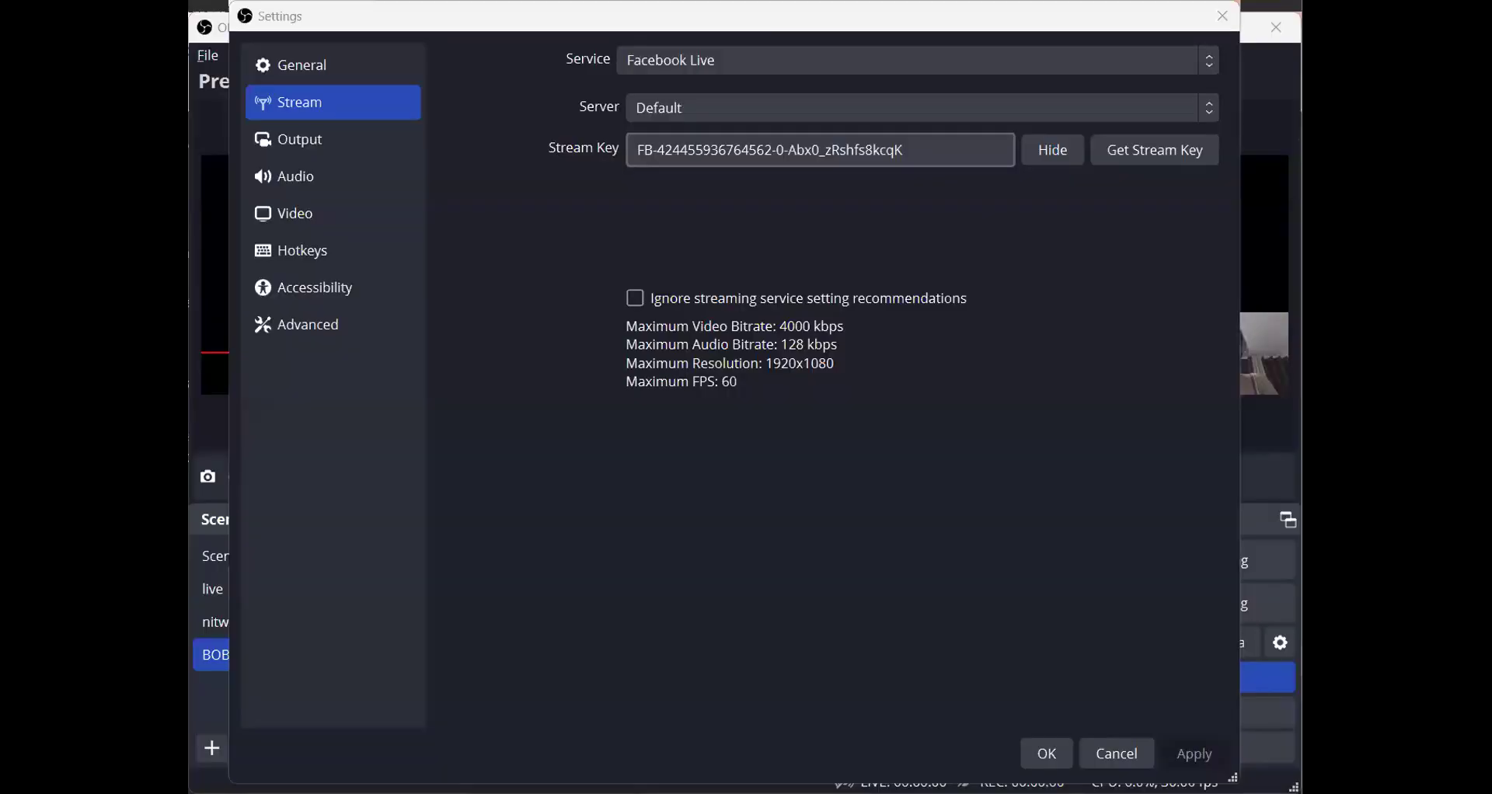
# Step: Return to the OBS Stream settings, highlight the whole stream key, and accept the settings
pyautogui.tripleClick(841, 154)
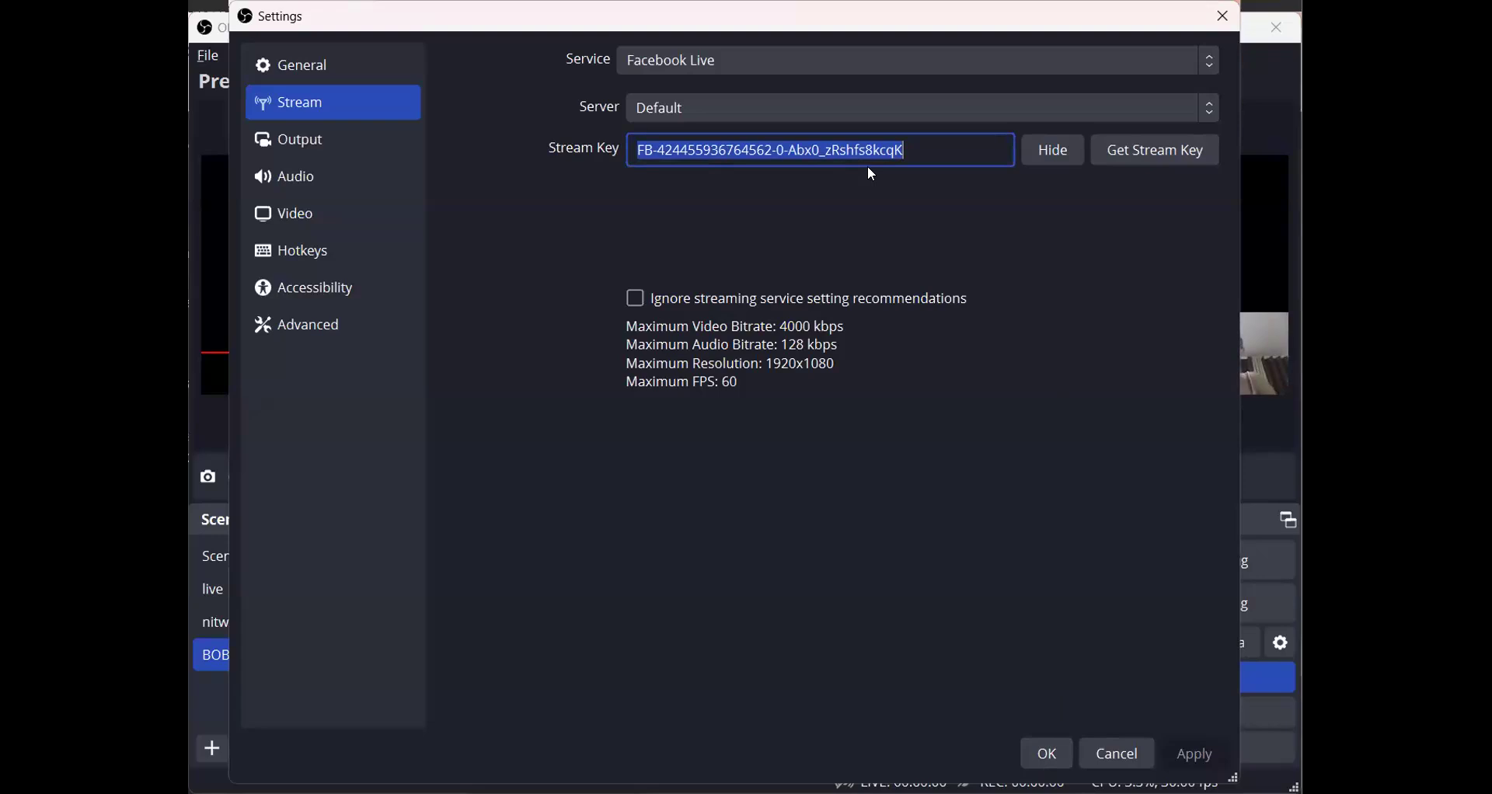
pyautogui.hotkey('alt', 'Tab')
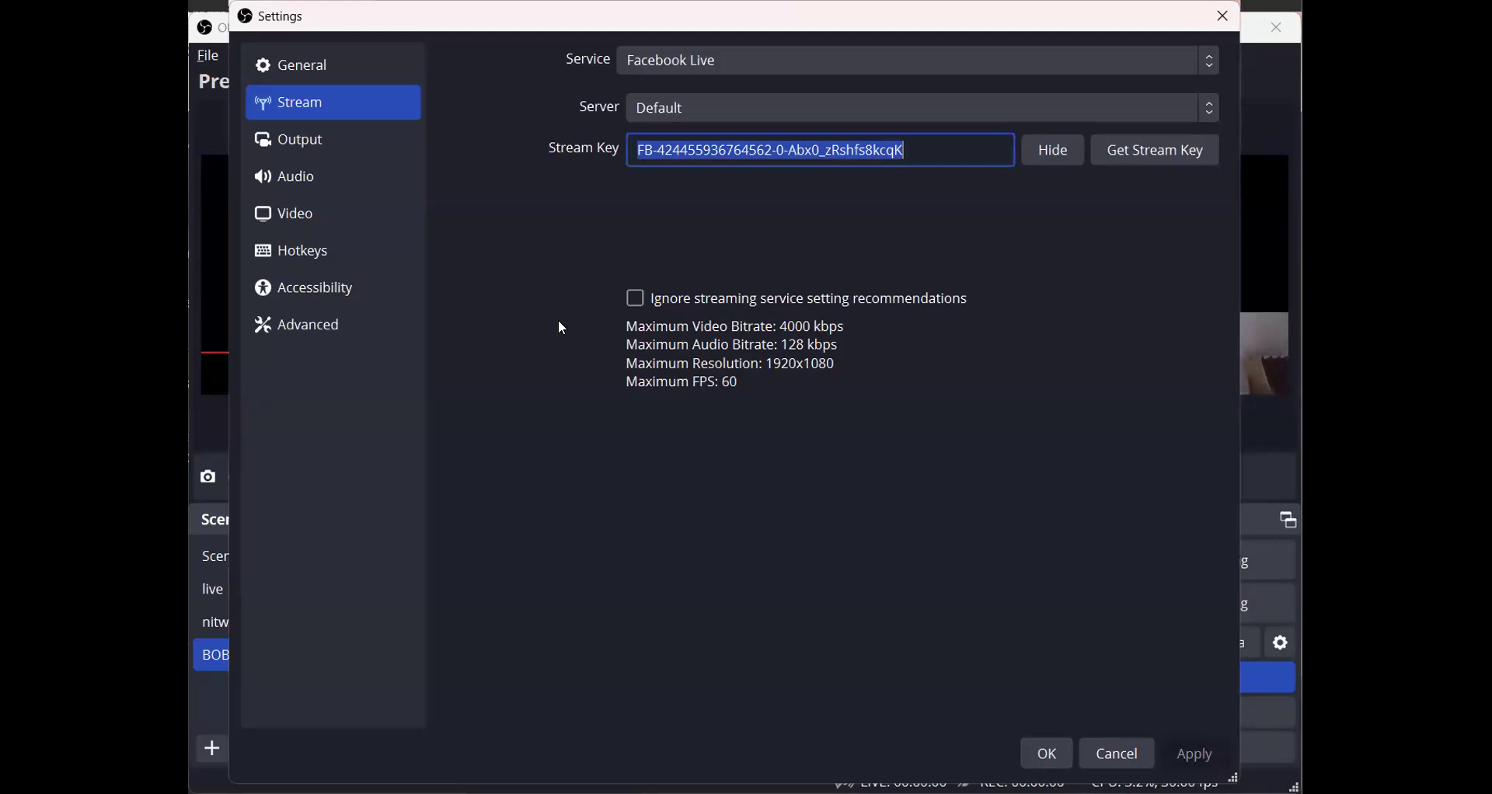
pyautogui.hotkey('alt', 'Tab')
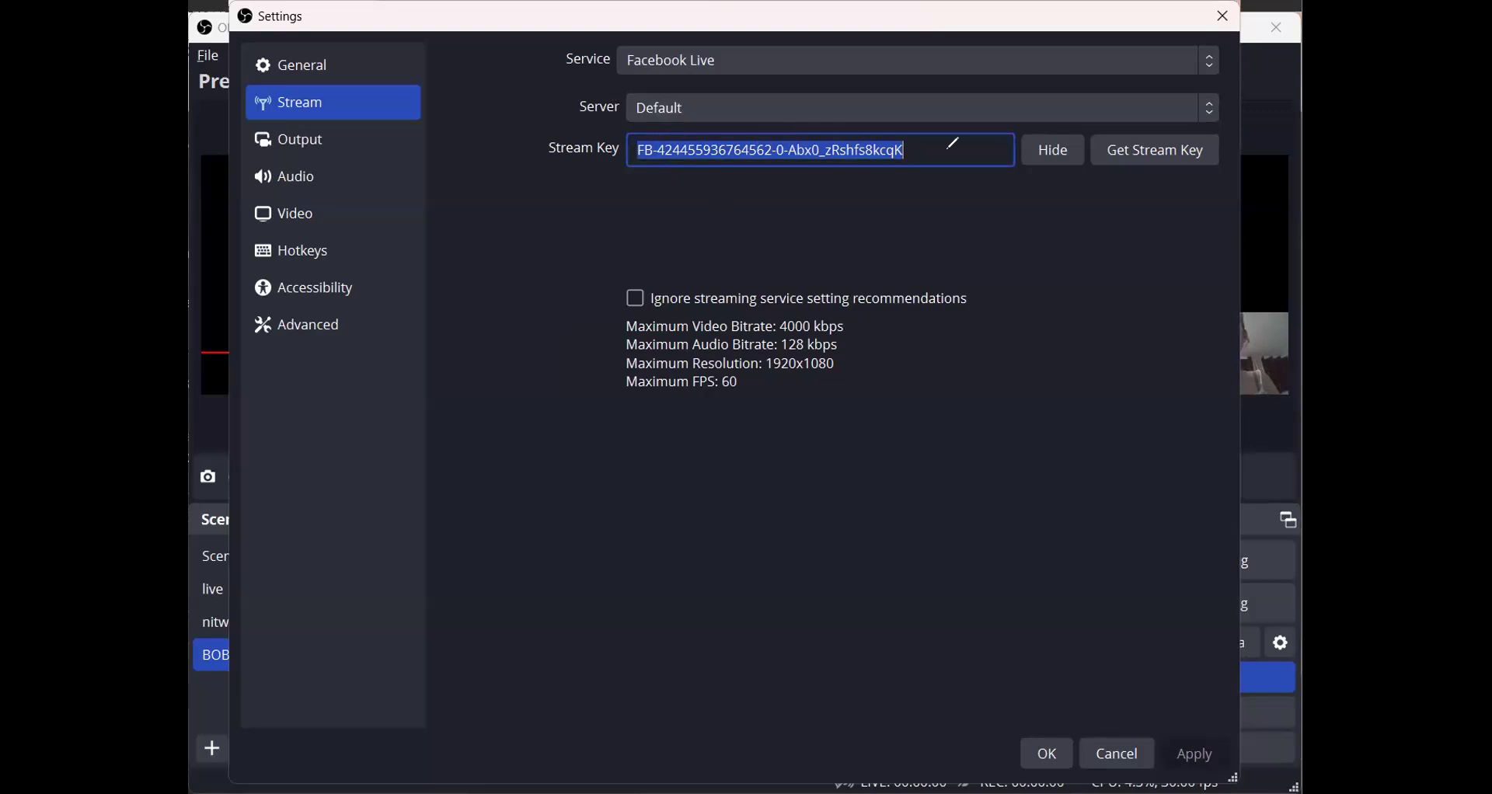
pyautogui.moveTo(631, 170)
pyautogui.mouseDown()
pyautogui.moveTo(961, 146)
pyautogui.moveTo(736, 125)
pyautogui.moveTo(613, 142)
pyautogui.moveTo(673, 181)
pyautogui.mouseUp()
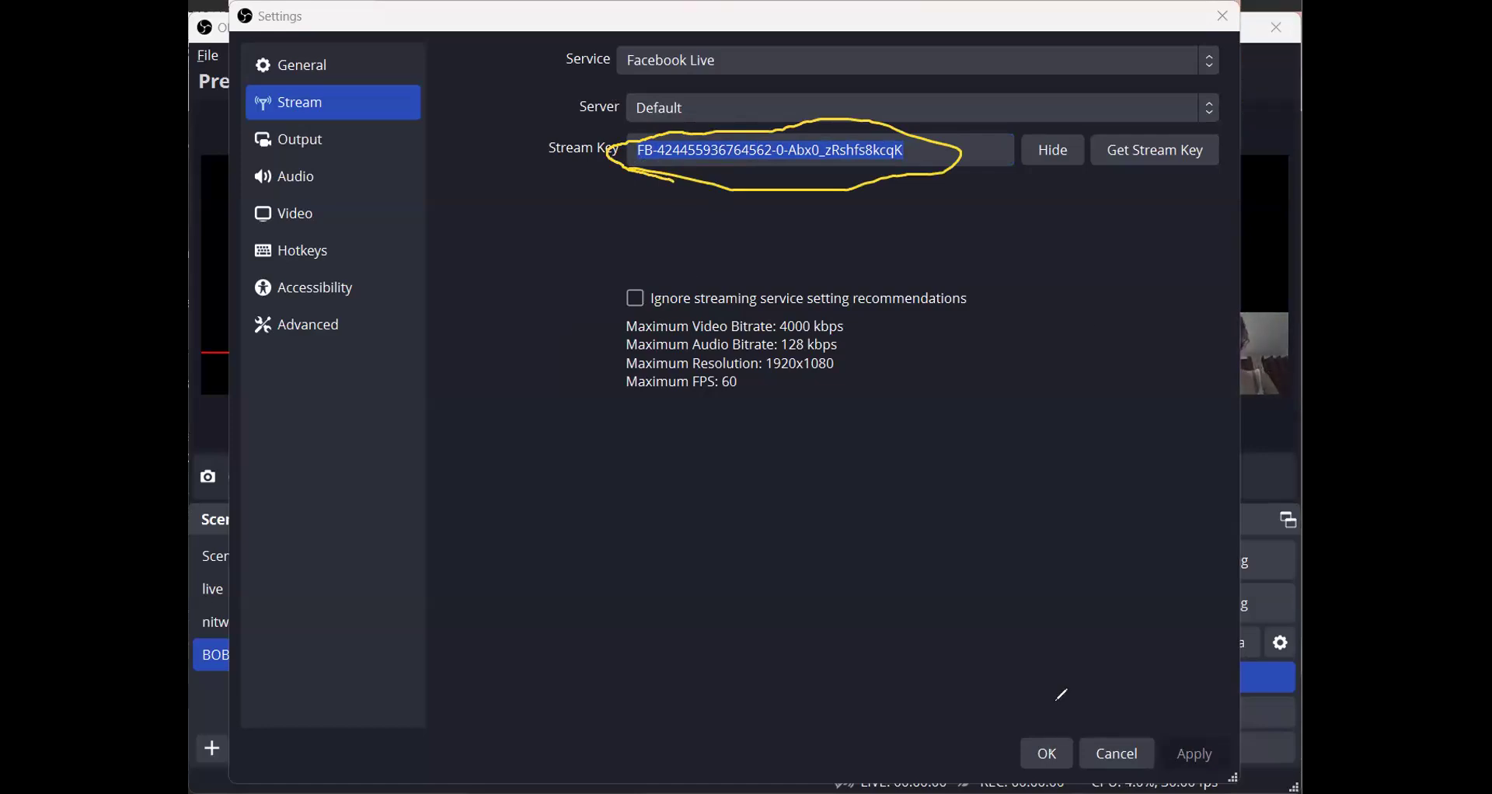
pyautogui.click(1041, 765)
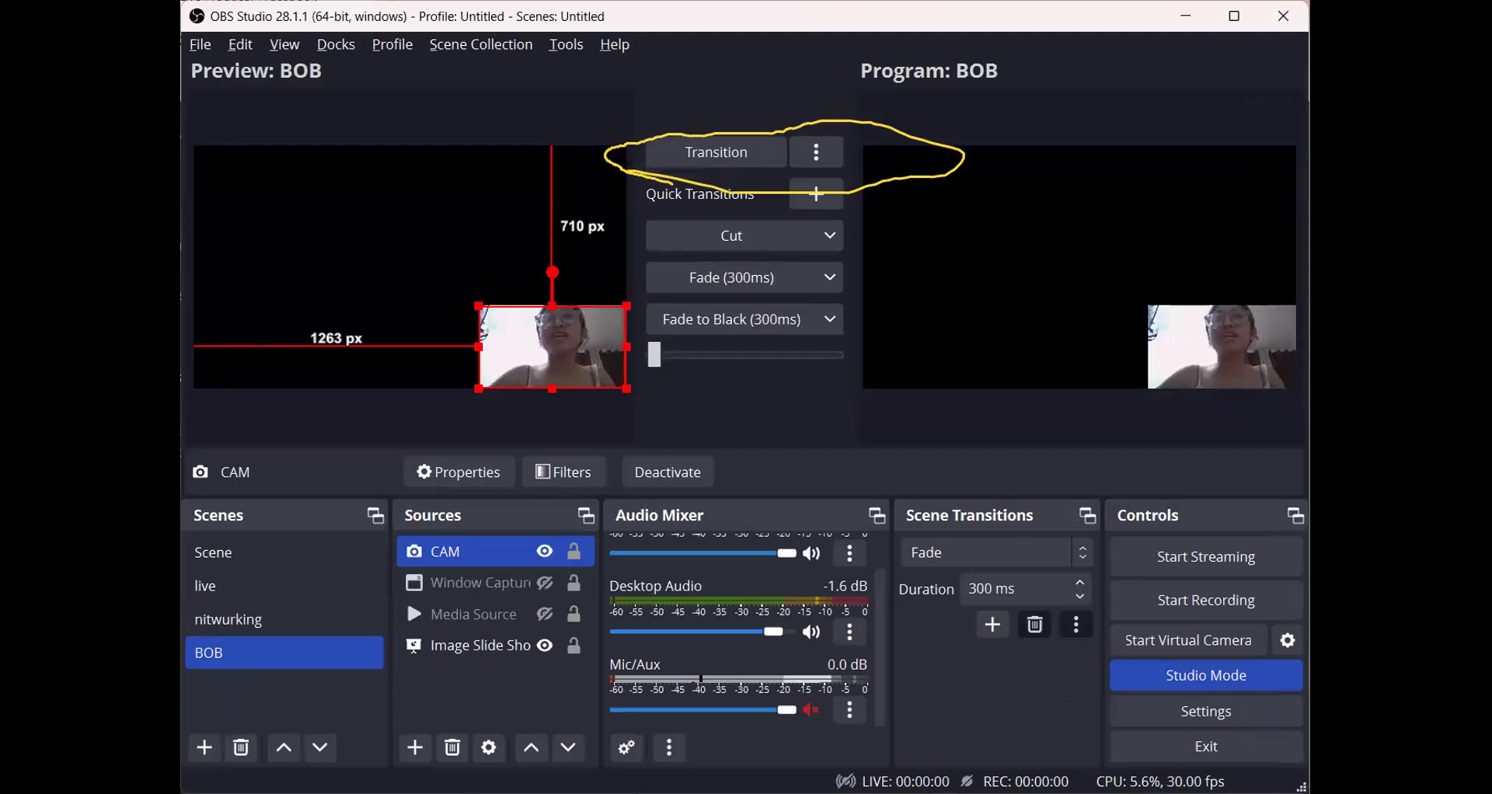
# Step: Move the CAM overlay to the upper-left corner of the canvas and transition the BOB preview to program
pyautogui.moveTo(1139, 570)
pyautogui.mouseDown()
pyautogui.moveTo(1165, 516)
pyautogui.moveTo(1114, 554)
pyautogui.moveTo(1141, 579)
pyautogui.mouseUp()
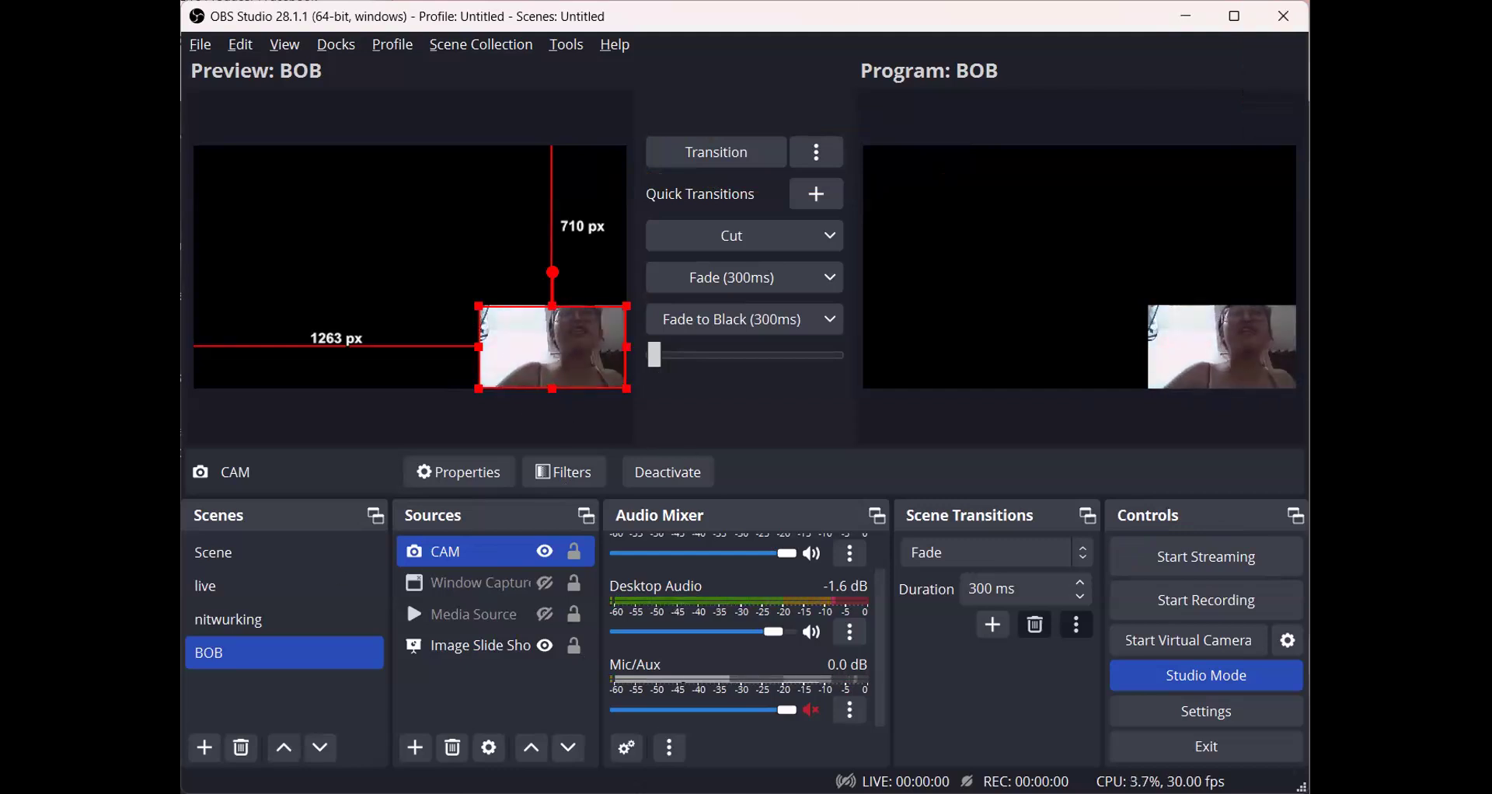
pyautogui.moveTo(290, 218); pyautogui.dragTo(284, 203)
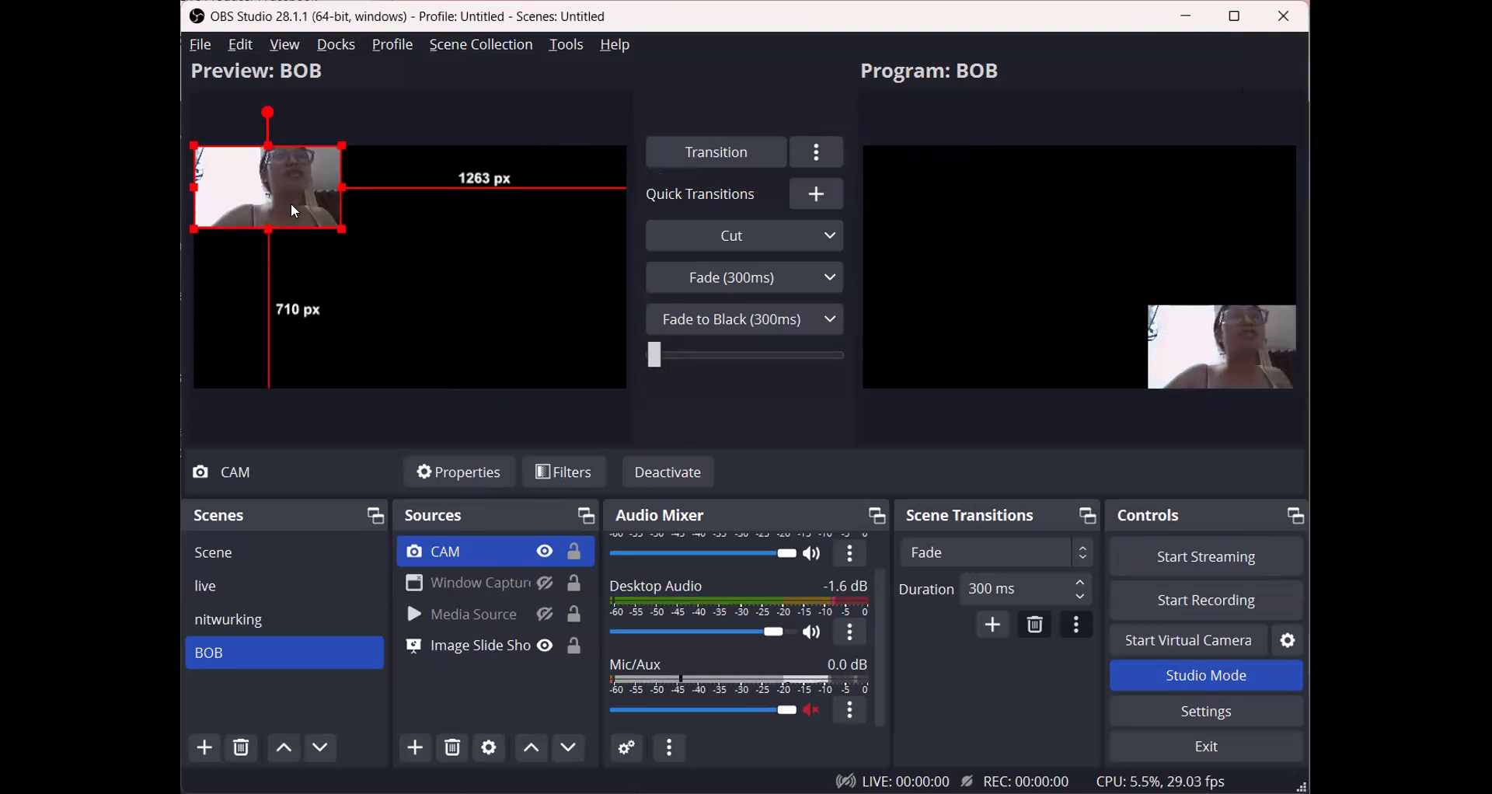
pyautogui.click(720, 156)
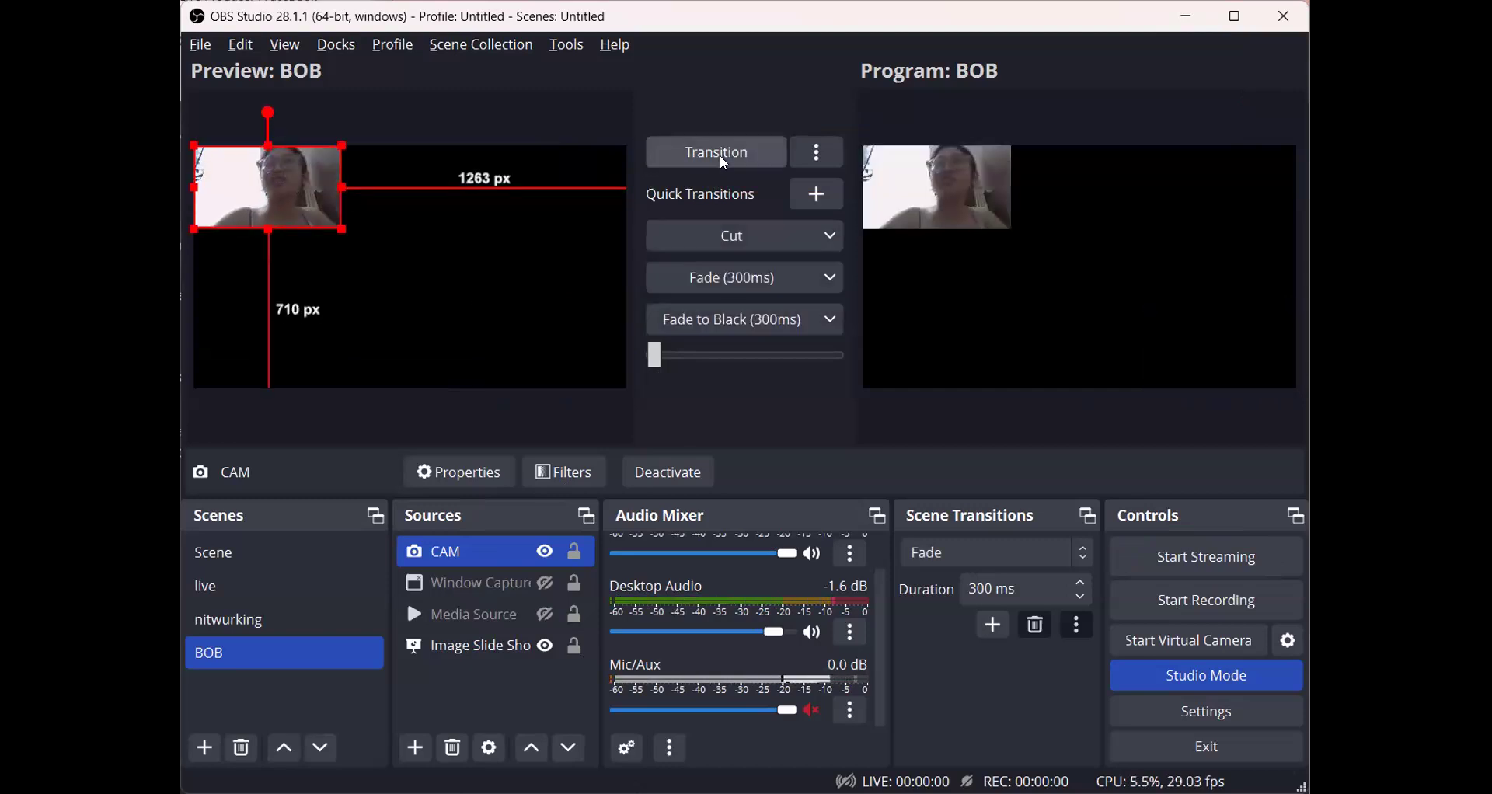
# Step: Make Window Capture 2 visible again in the BOB scene, toggling its visibility to demonstrate
pyautogui.click(490, 586)
pyautogui.click(538, 582)
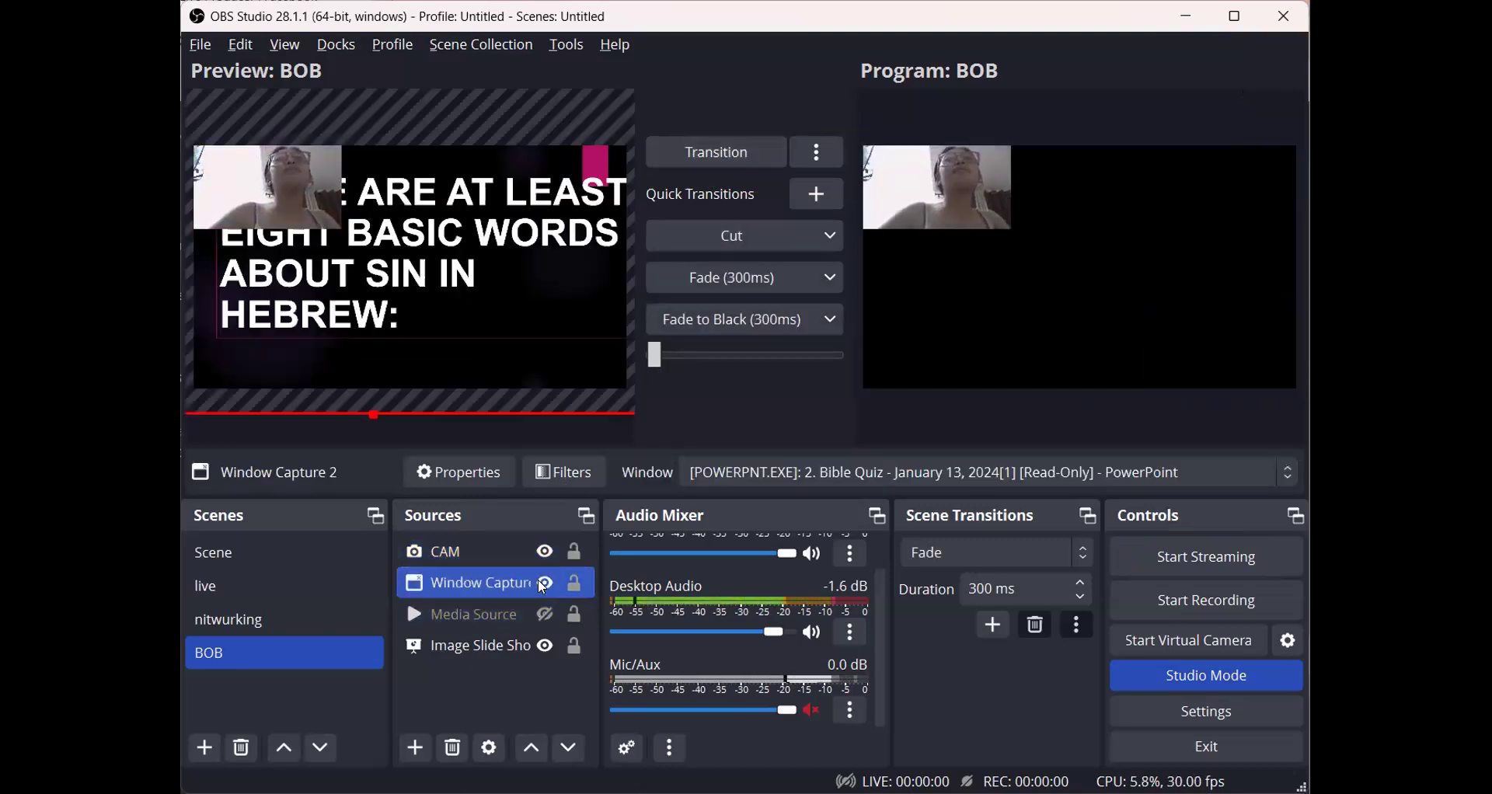
pyautogui.click(538, 582)
pyautogui.click(538, 581)
# Step: Try the Zoom Screen Sharing Meeting Controls window as the Window Capture 2 target, then view the nitwurking scene and return to BOB
pyautogui.doubleClick(461, 589)
pyautogui.click(703, 418)
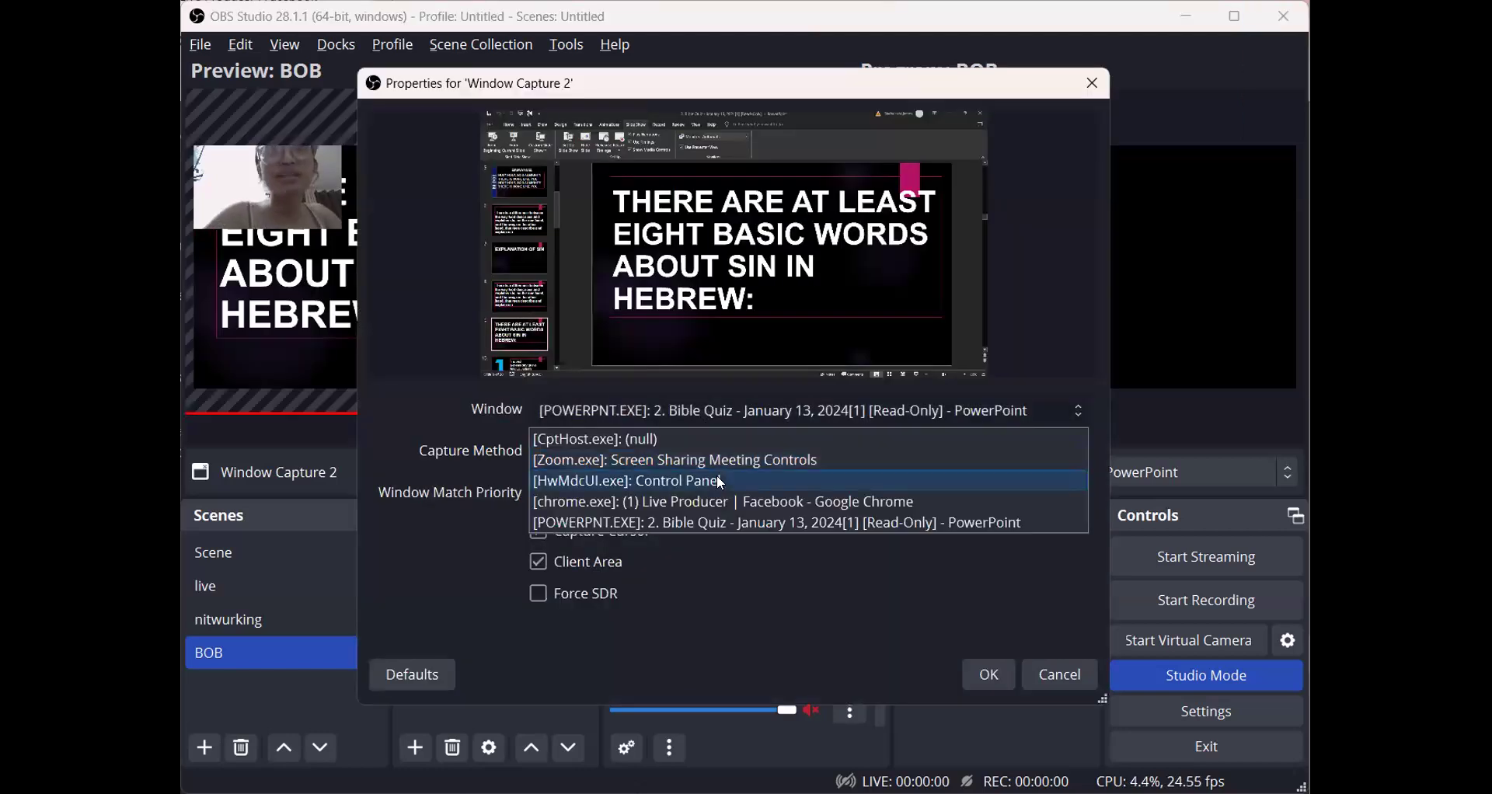
pyautogui.click(775, 462)
pyautogui.click(989, 674)
pyautogui.click(348, 631)
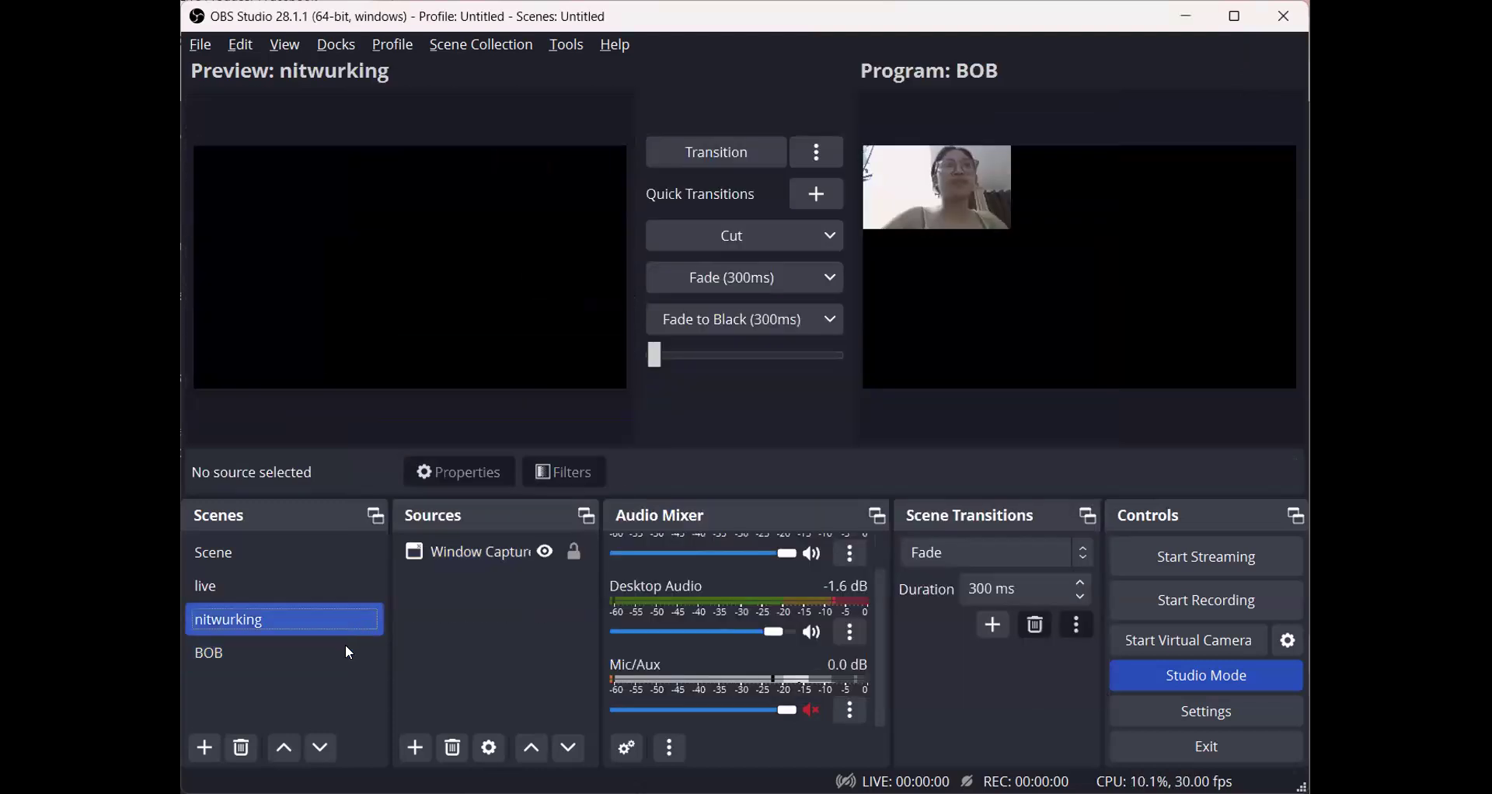
pyautogui.click(350, 654)
# Step: Move the CAM overlay to the lower-left corner of the canvas and lock the Media Source
pyautogui.moveTo(286, 171); pyautogui.dragTo(290, 334)
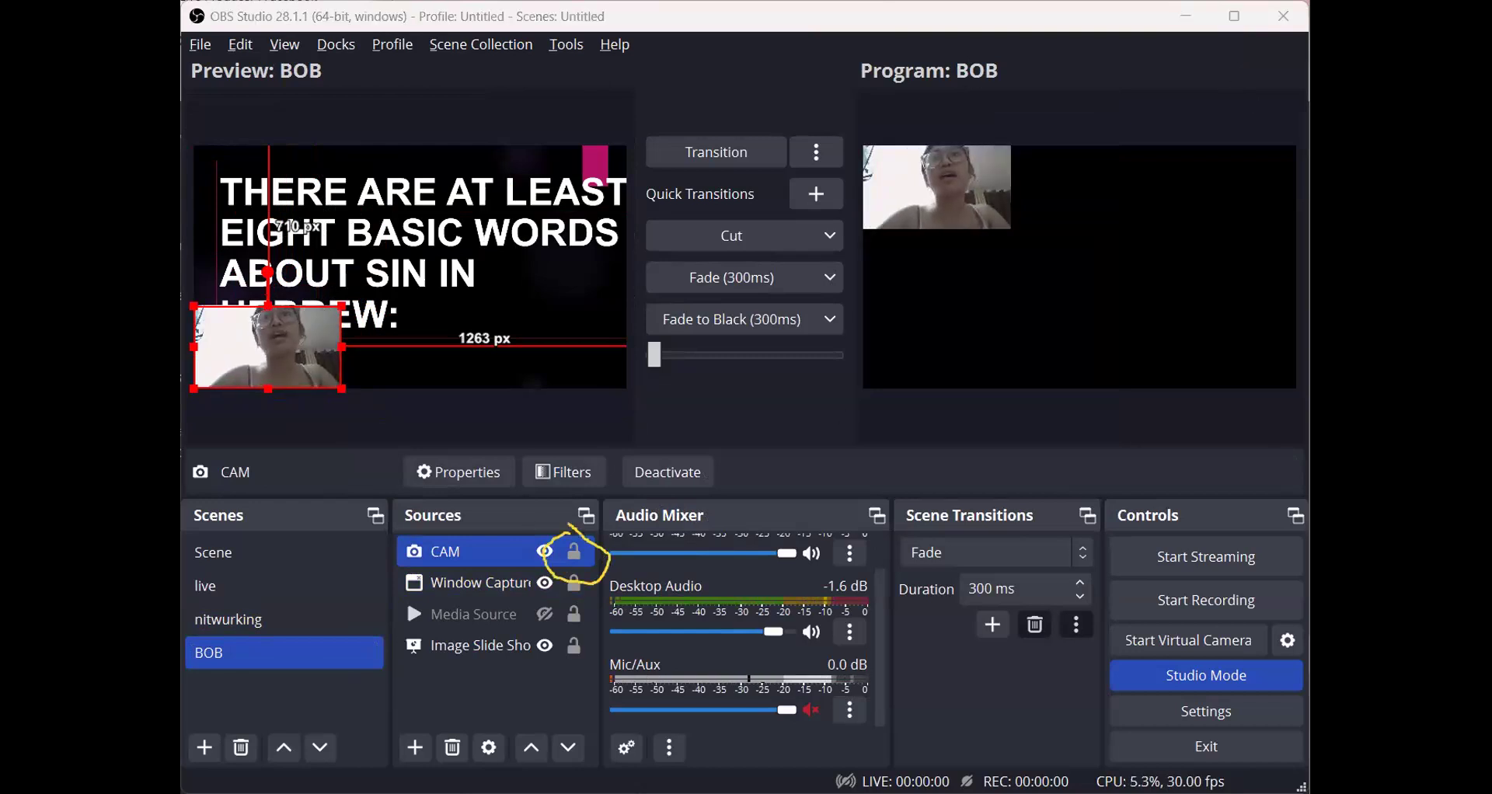
pyautogui.click(575, 616)
pyautogui.moveTo(573, 597)
pyautogui.mouseDown()
pyautogui.moveTo(590, 644)
pyautogui.moveTo(577, 595)
pyautogui.mouseUp()
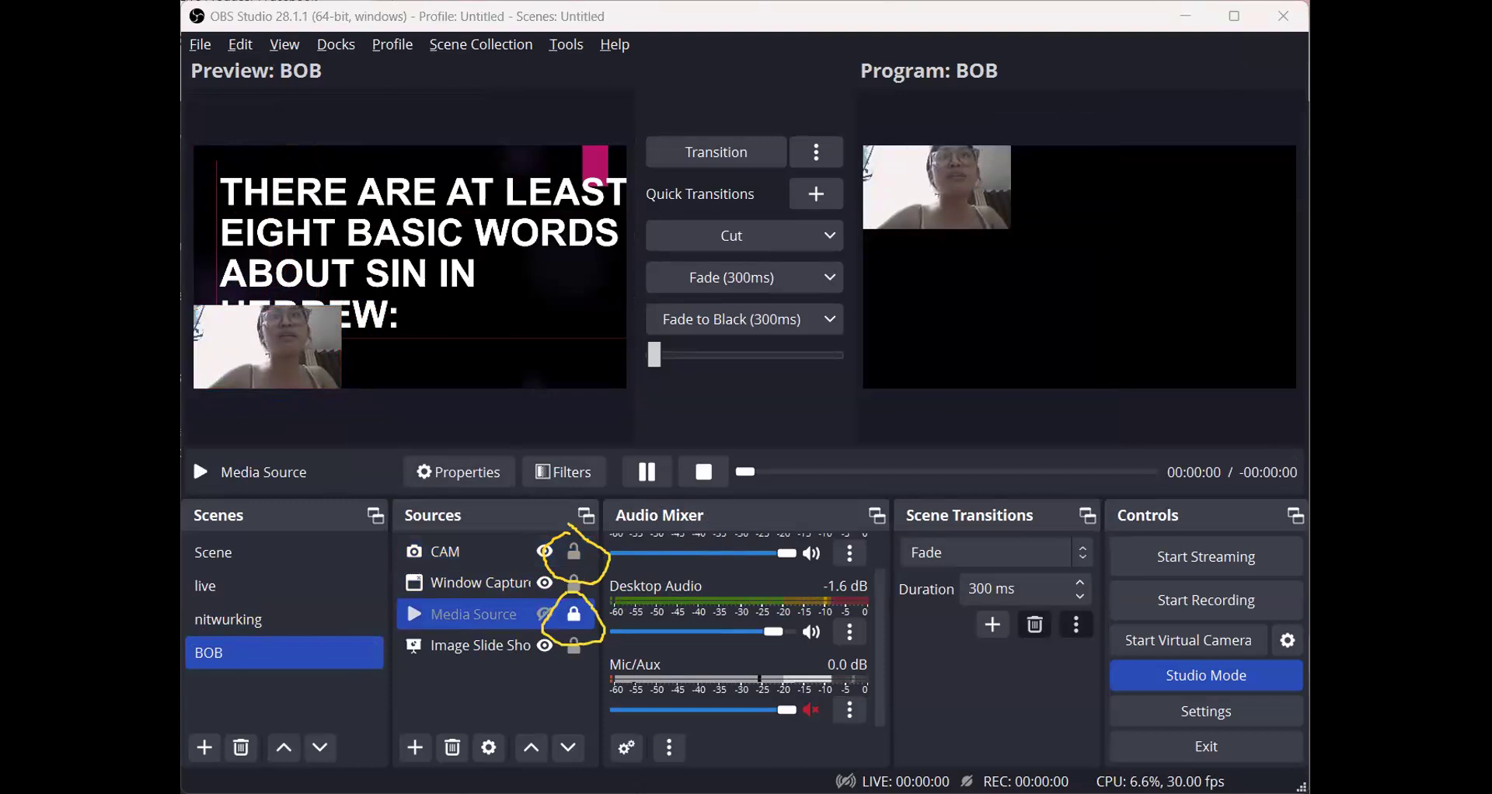
# Step: Move the CAM overlay to the lower-right corner of the canvas and lock the CAM, Window Capture 2 and Image Slide Show sources
pyautogui.moveTo(279, 337); pyautogui.dragTo(573, 343)
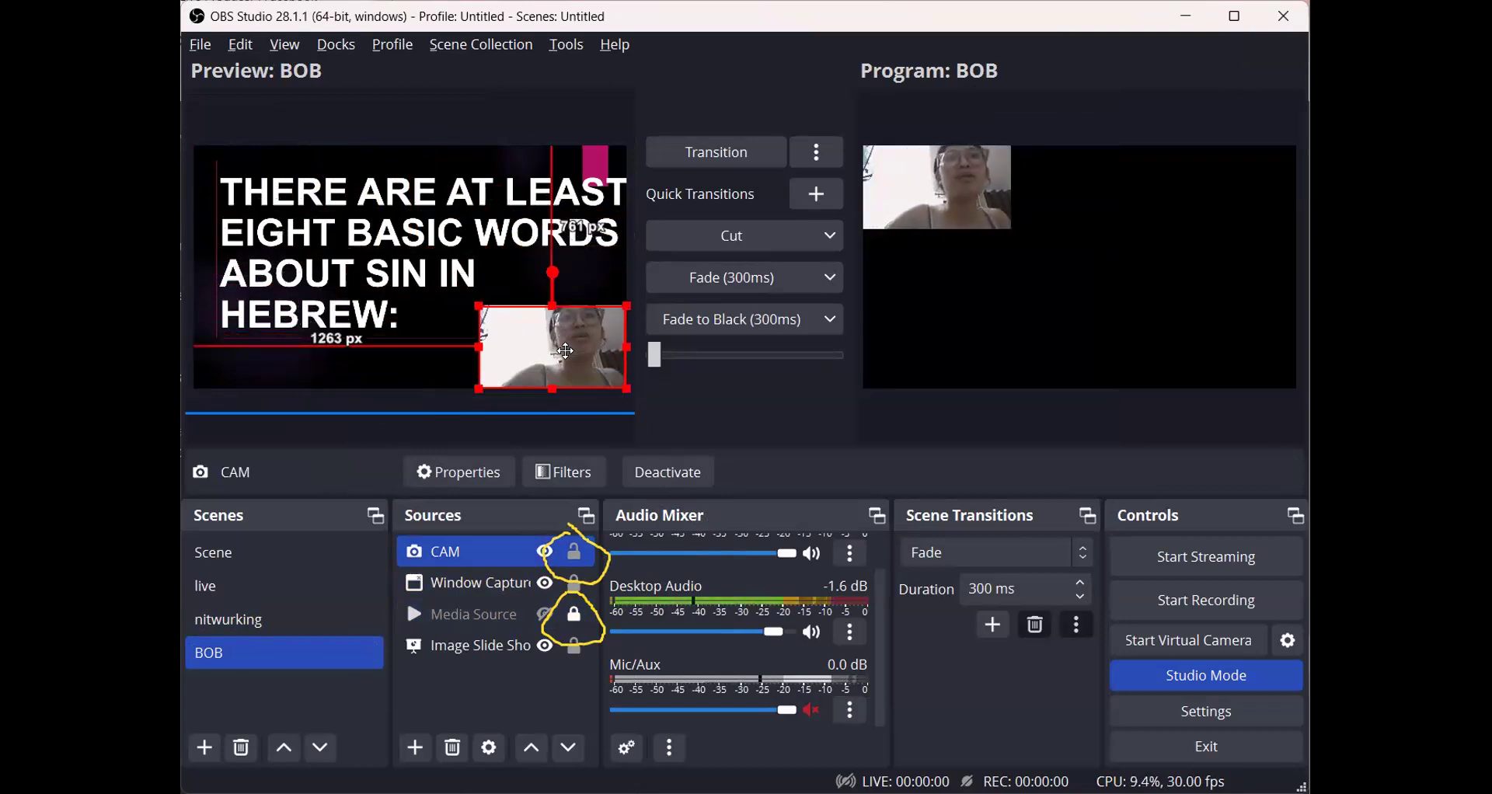
pyautogui.click(574, 555)
pyautogui.click(530, 241)
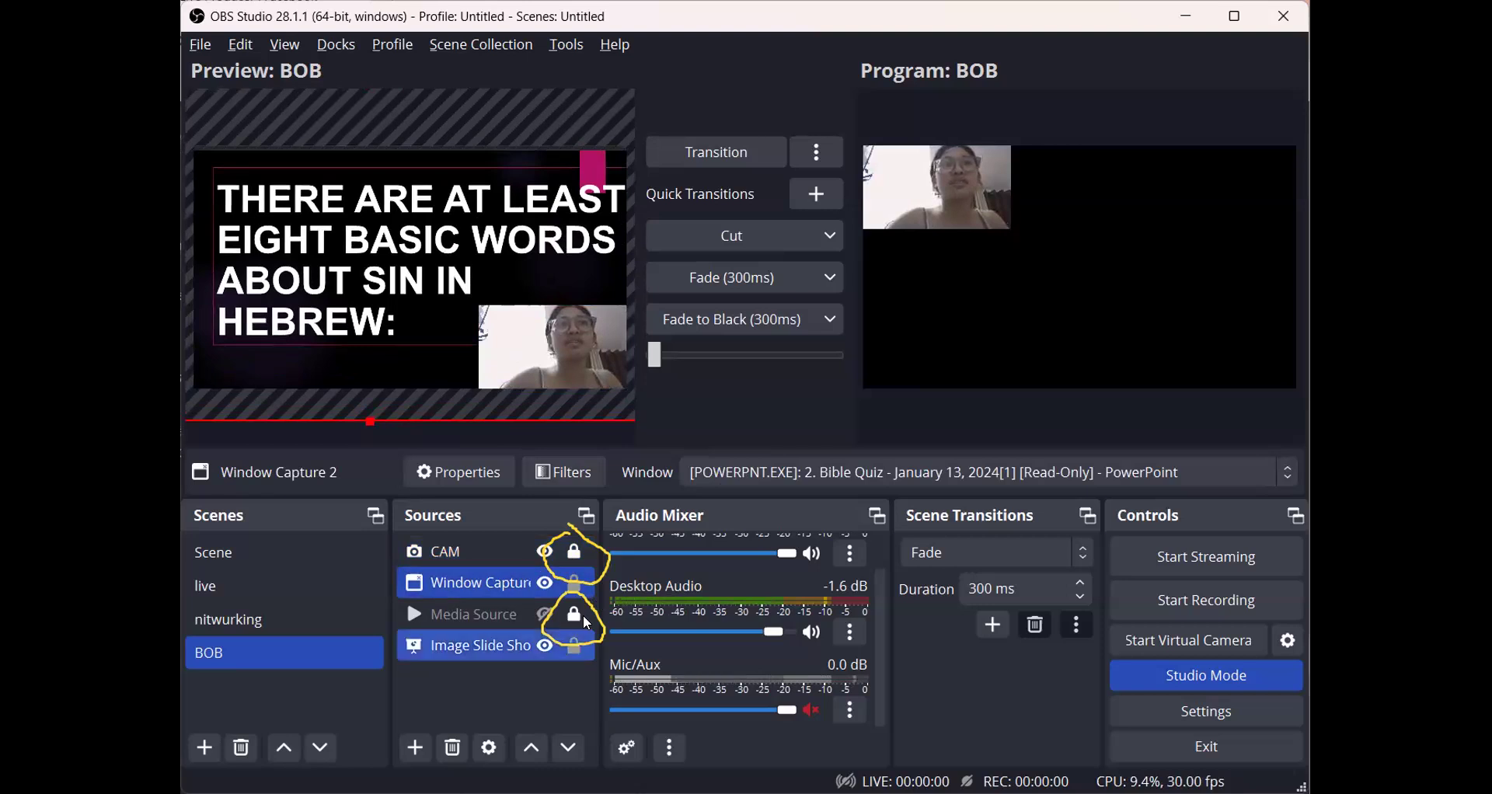
pyautogui.click(574, 584)
pyautogui.click(571, 645)
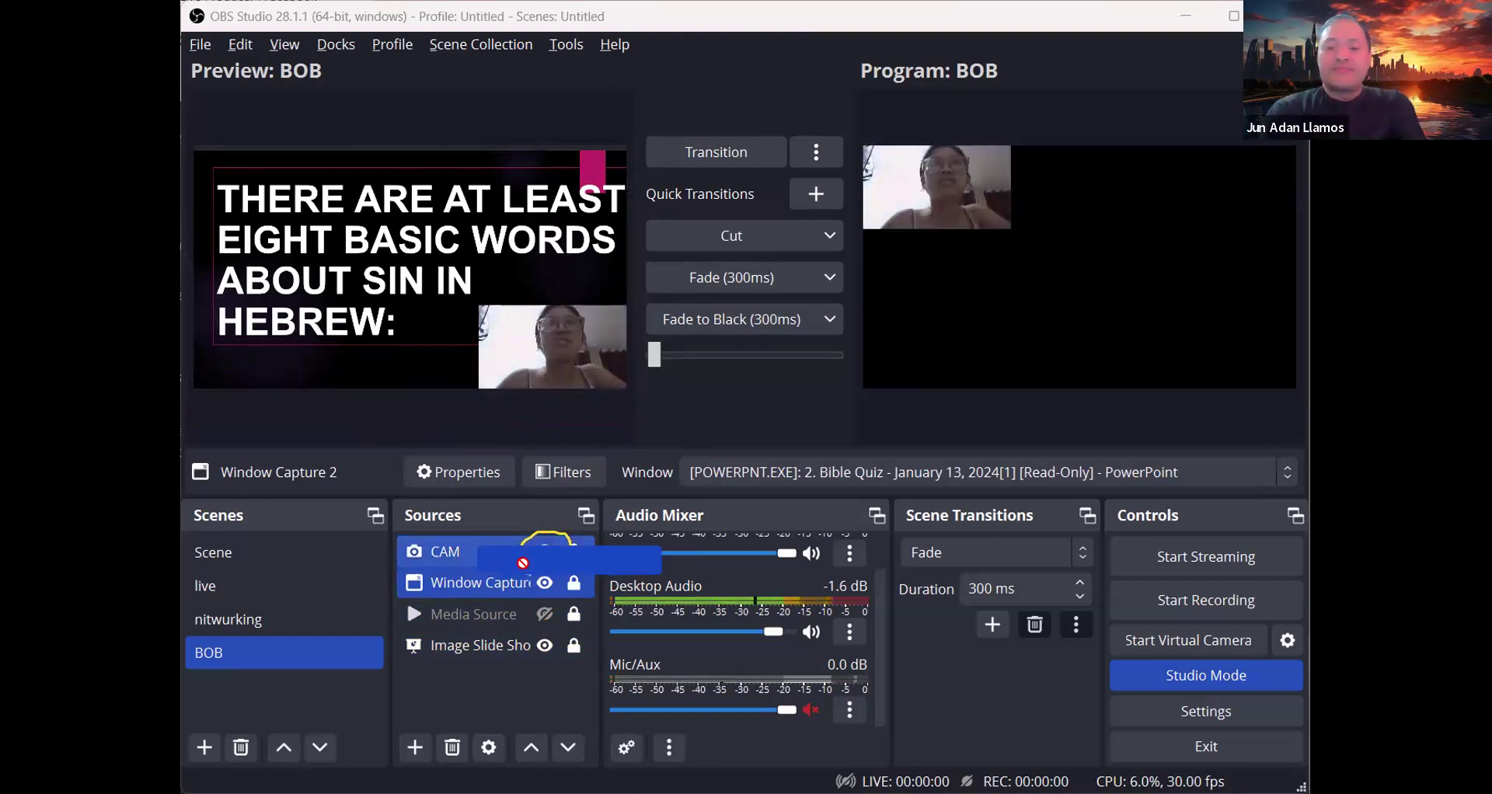
# Step: Try selecting the locked sources in the preview, then transition the BOB scene to program
pyautogui.click(450, 553)
pyautogui.click(480, 196)
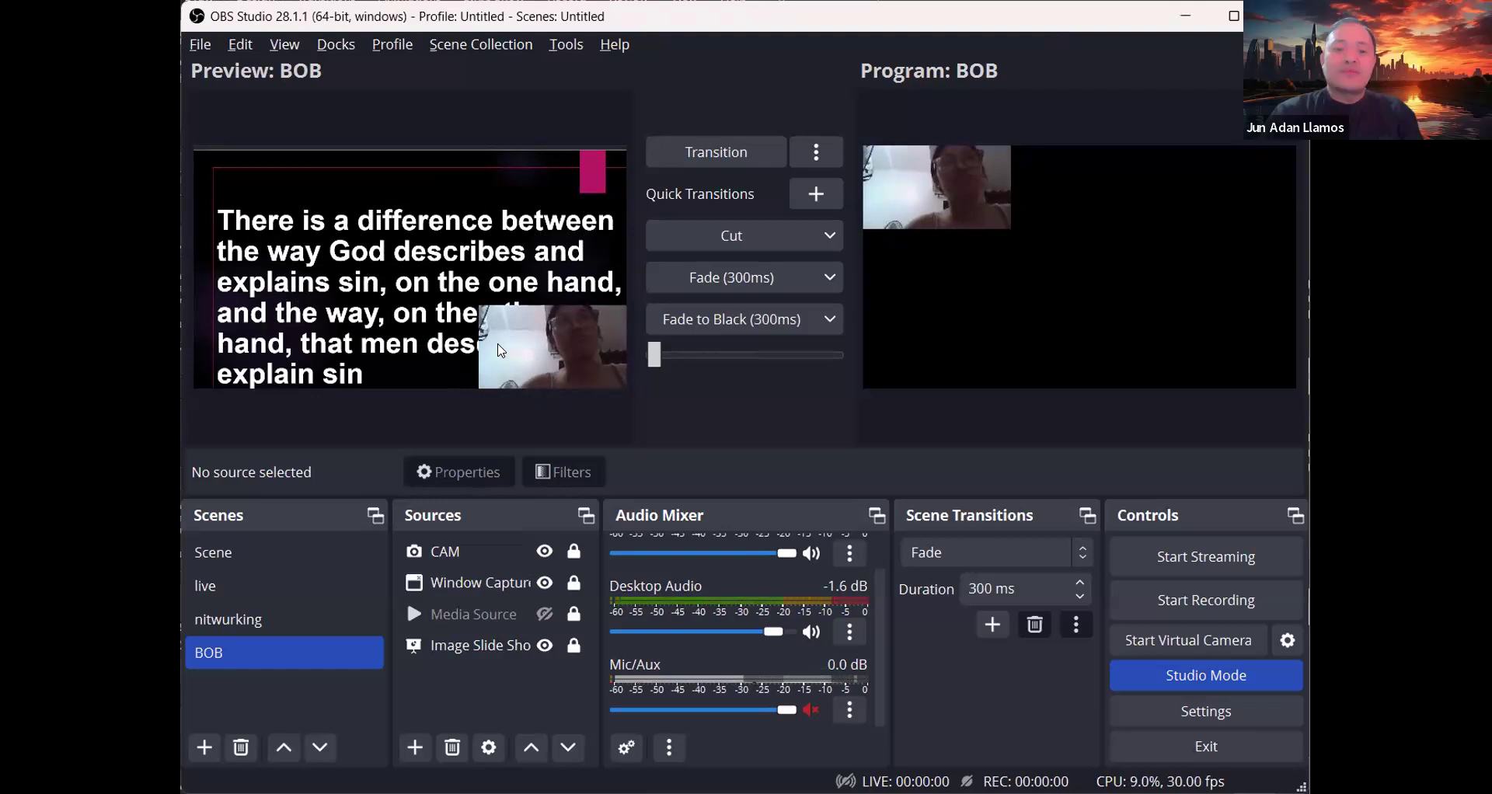
pyautogui.moveTo(204, 161); pyautogui.dragTo(647, 455)
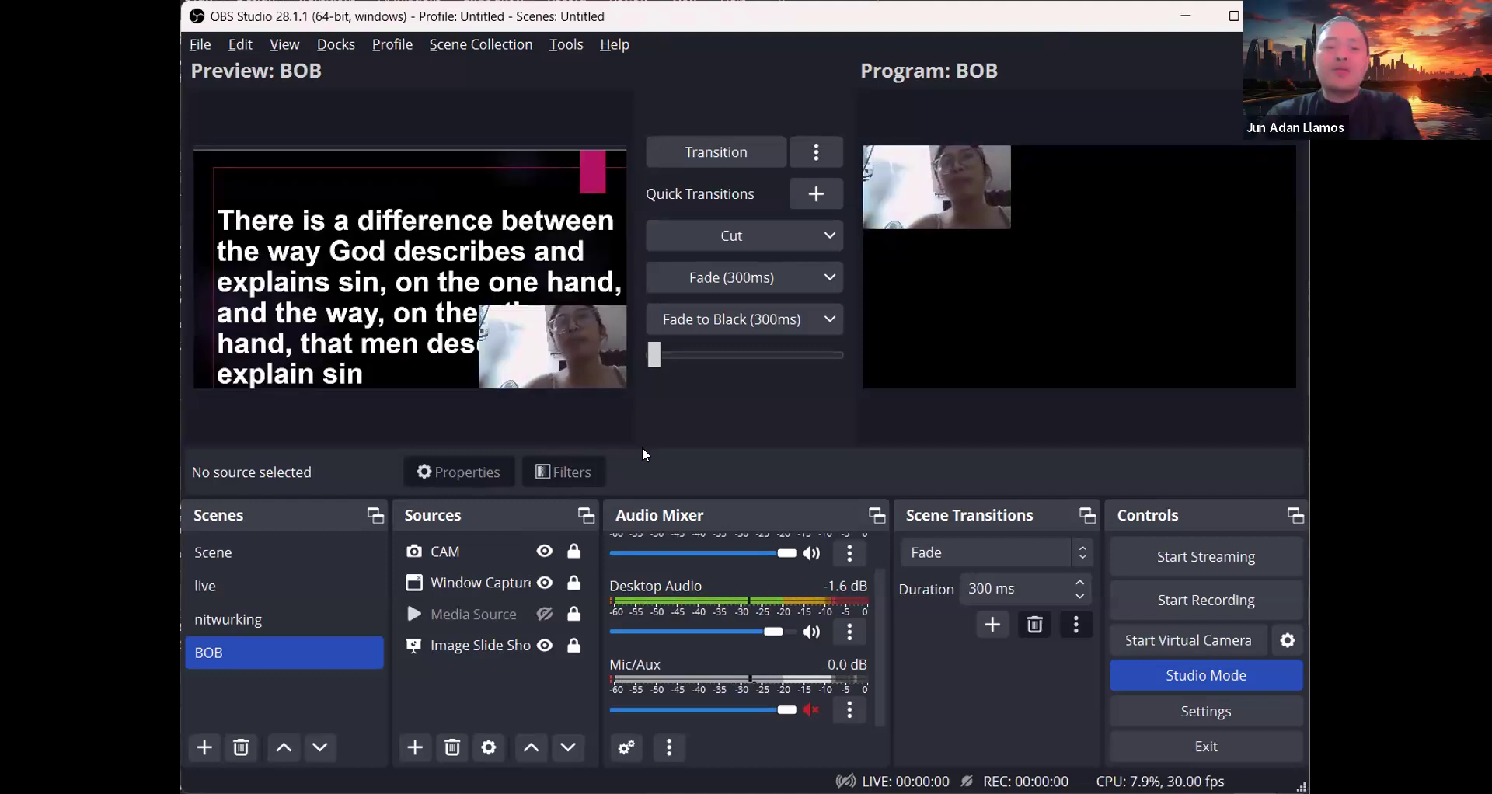
pyautogui.click(752, 166)
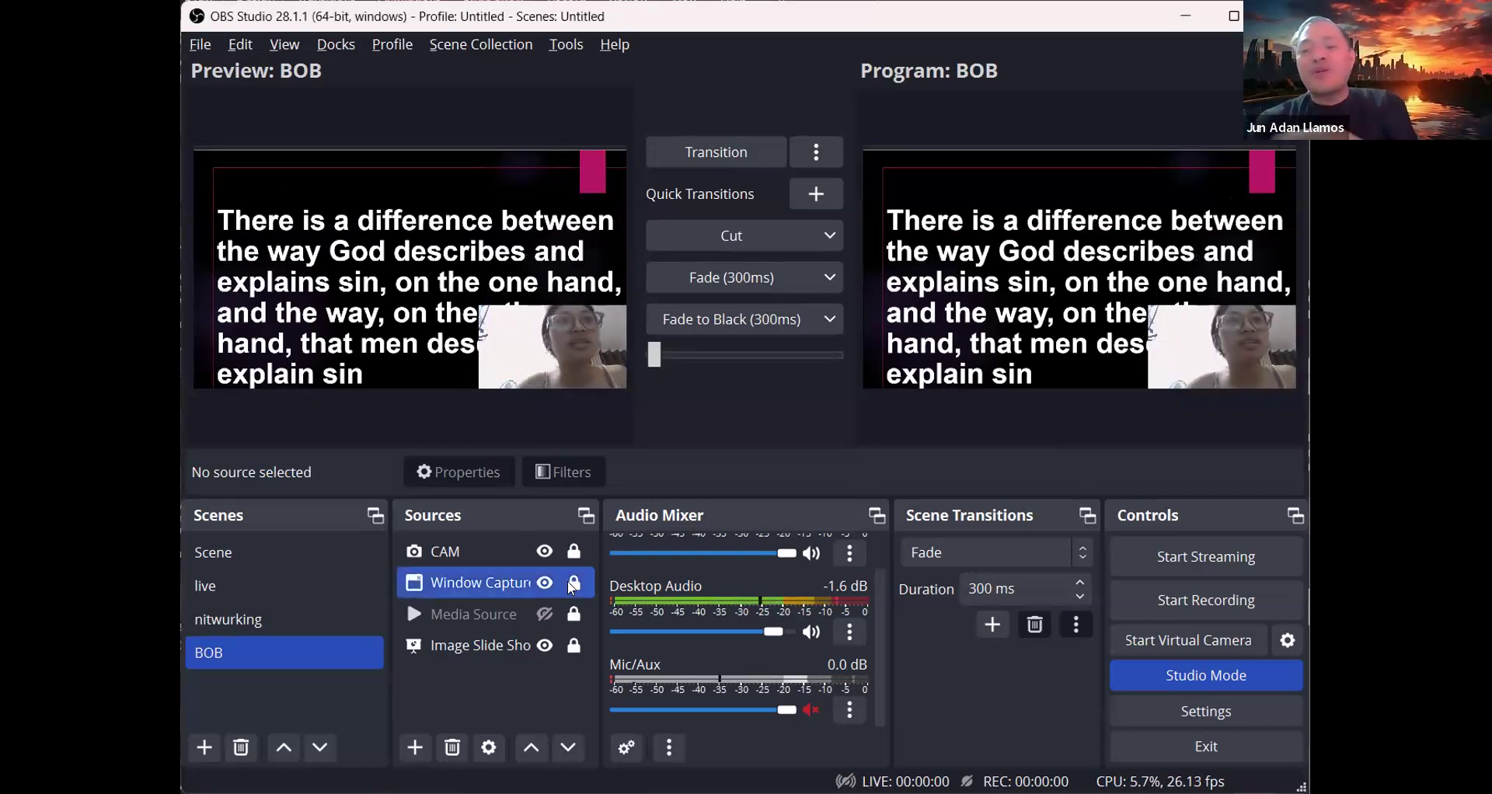
# Step: Move the Window Capture 2 slide upward on the BOB preview canvas
pyautogui.moveTo(396, 350); pyautogui.dragTo(395, 312)
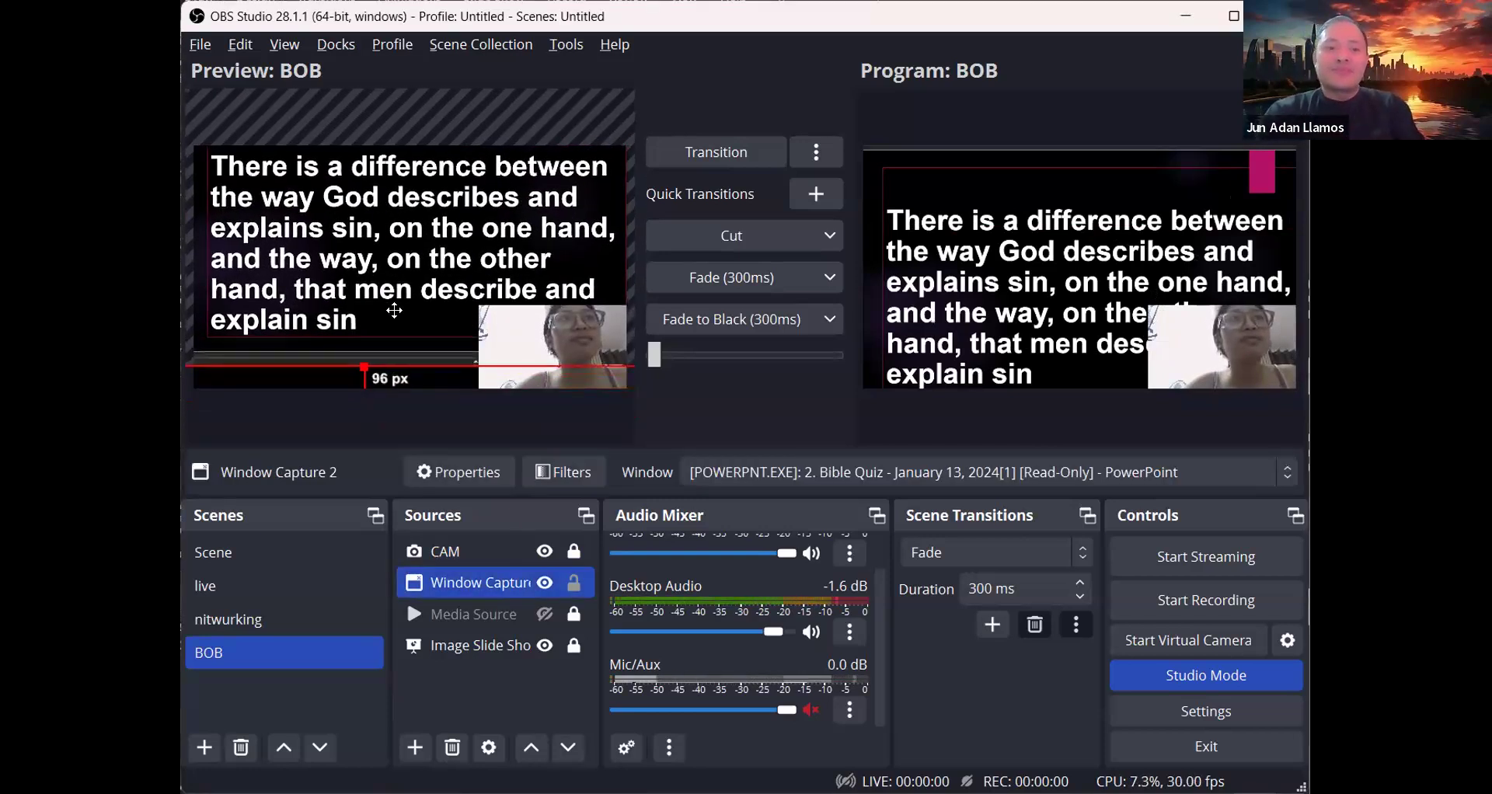
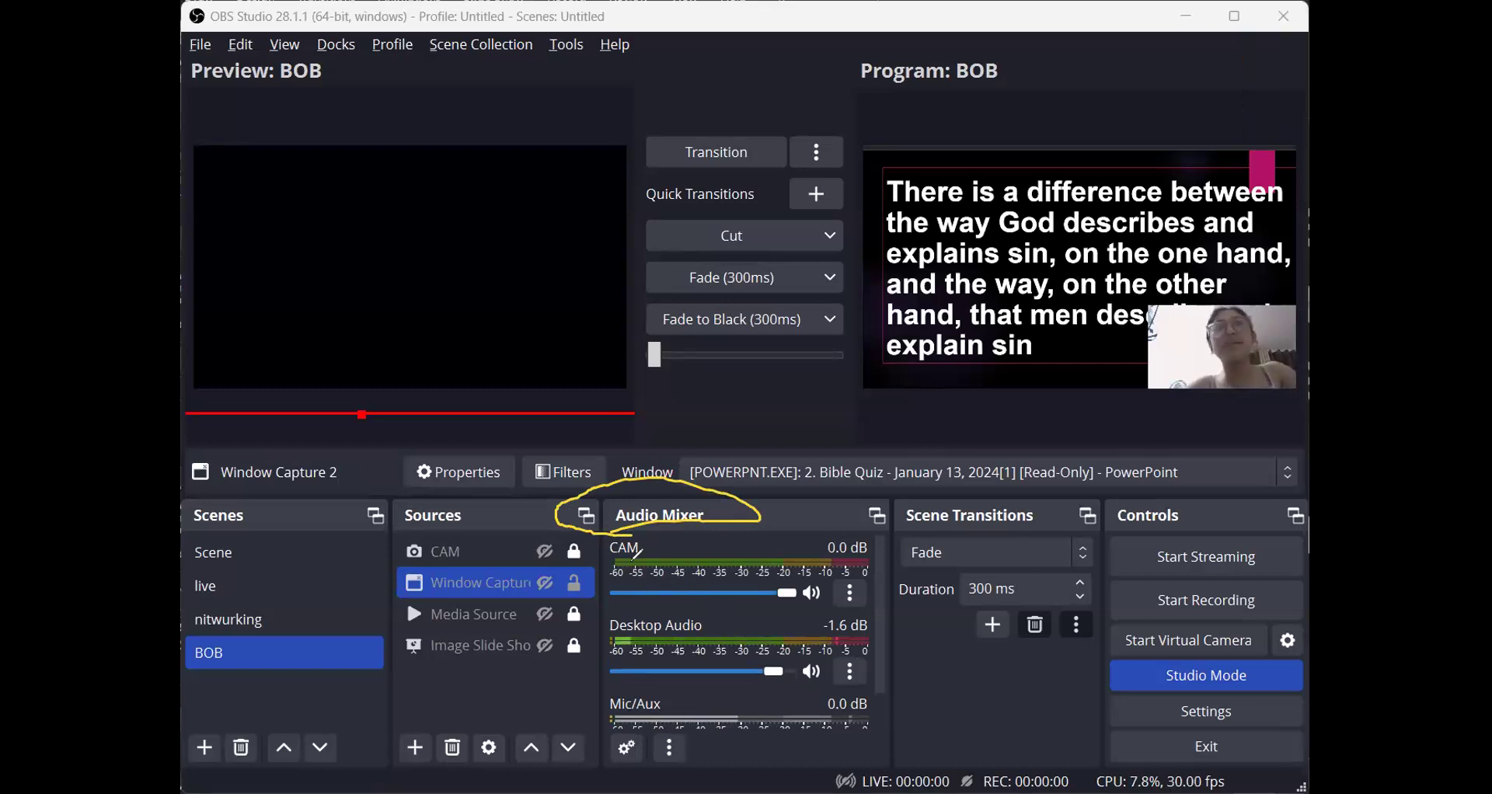
# Step: Circle the CAM, Mic/Aux and Desktop Audio channels in the Audio Mixer with the annotation pen
pyautogui.moveTo(637, 550)
pyautogui.mouseDown()
pyautogui.moveTo(659, 516)
pyautogui.moveTo(605, 502)
pyautogui.moveTo(615, 536)
pyautogui.mouseUp()
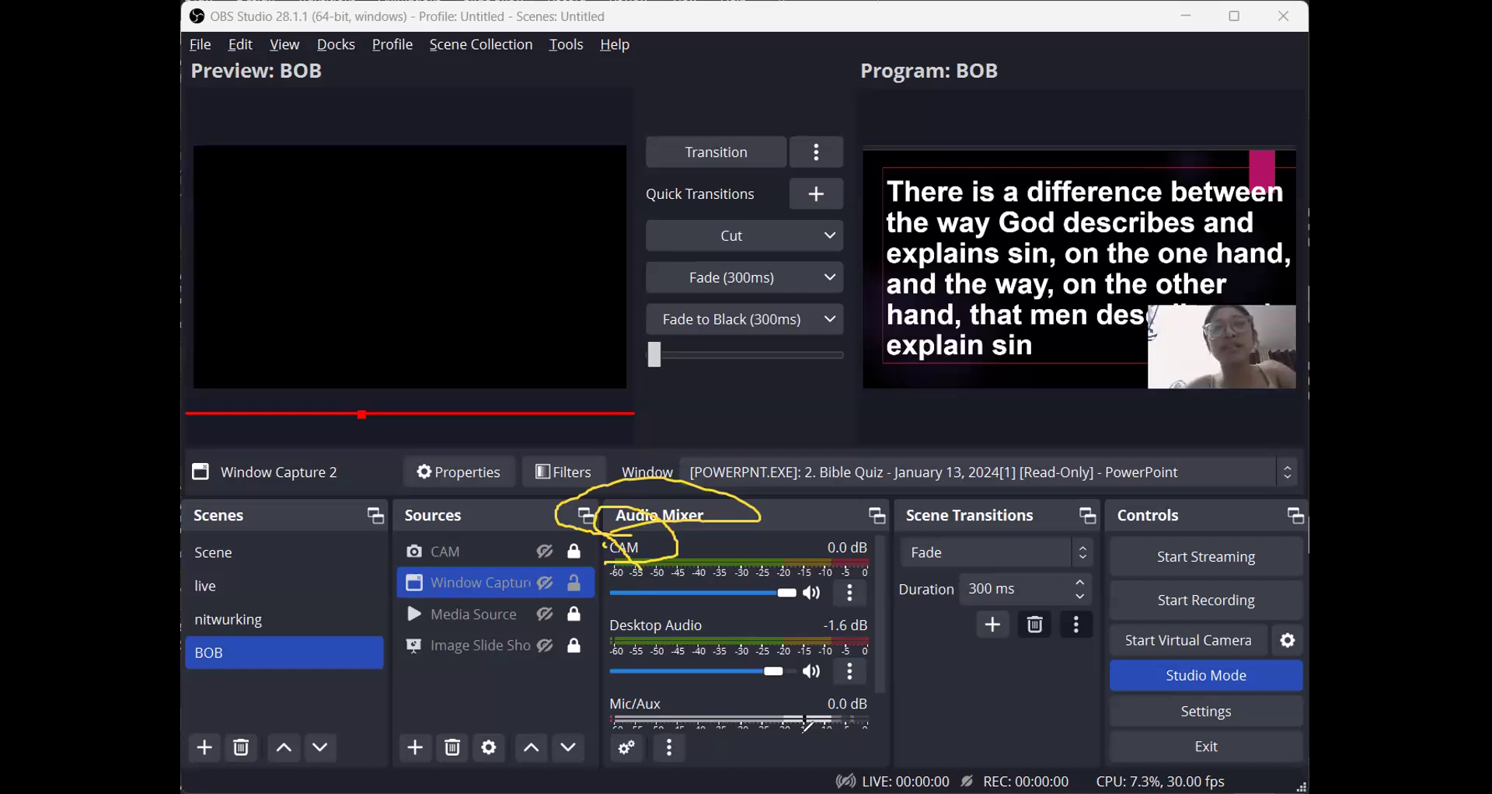
pyautogui.moveTo(849, 666)
pyautogui.mouseDown()
pyautogui.moveTo(760, 689)
pyautogui.moveTo(769, 720)
pyautogui.mouseUp()
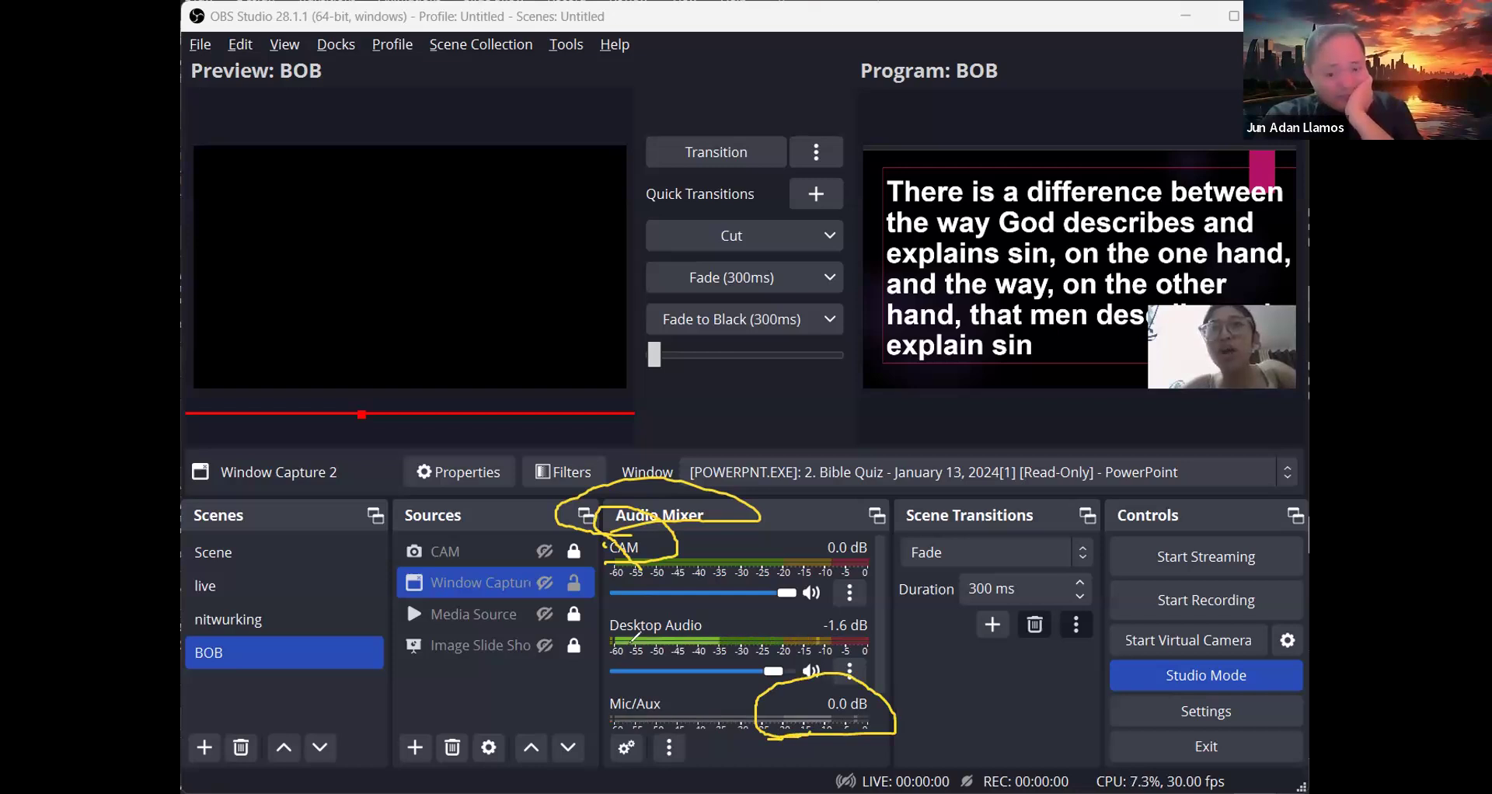
pyautogui.moveTo(614, 666)
pyautogui.mouseDown()
pyautogui.moveTo(826, 661)
pyautogui.moveTo(885, 640)
pyautogui.moveTo(636, 609)
pyautogui.moveTo(605, 650)
pyautogui.moveTo(730, 676)
pyautogui.mouseUp()
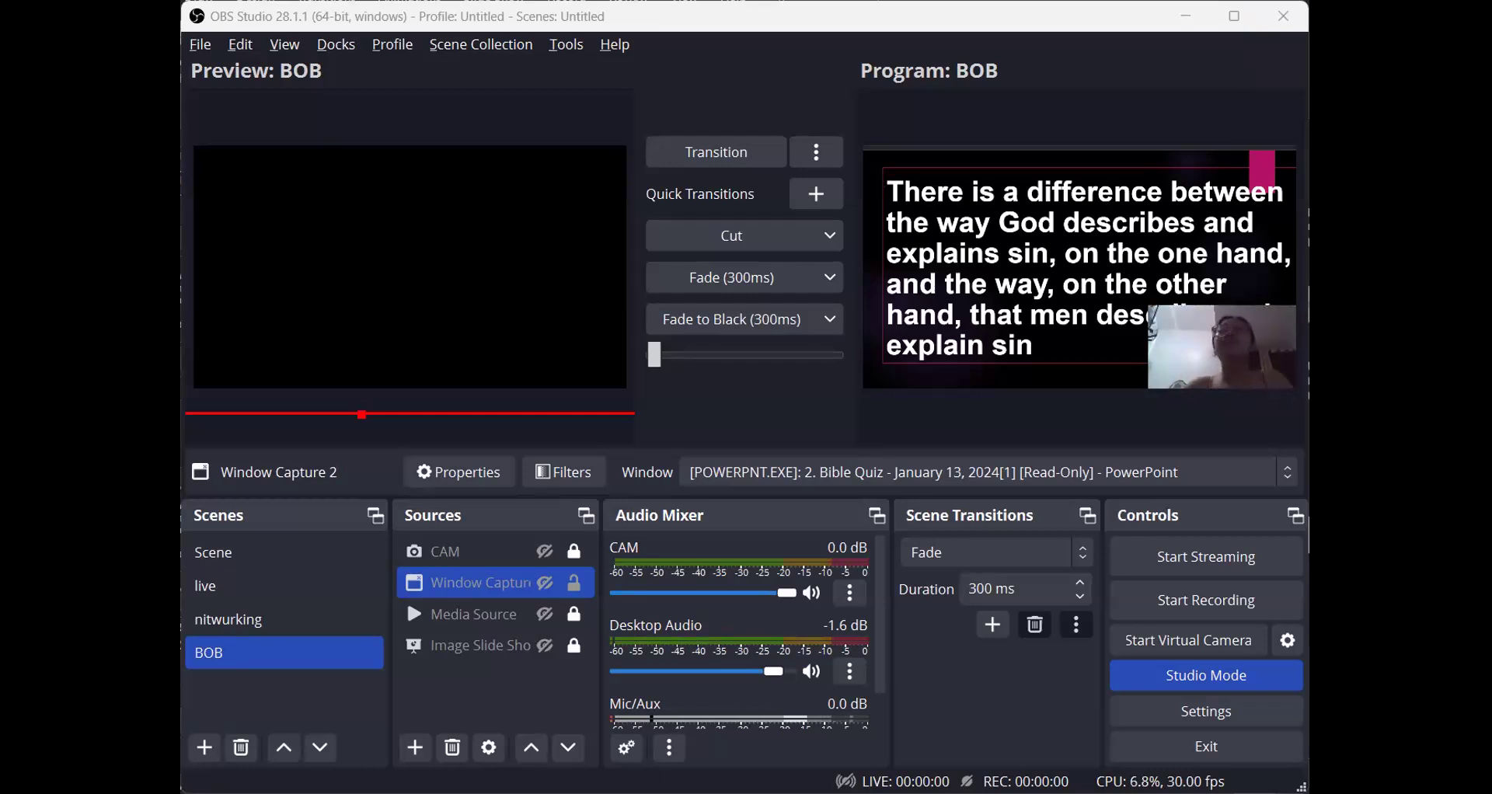
# Step: Mute the Desktop Audio and CAM channels and unmute Mic/Aux in the Audio Mixer
pyautogui.scroll(-1, 852, 707)
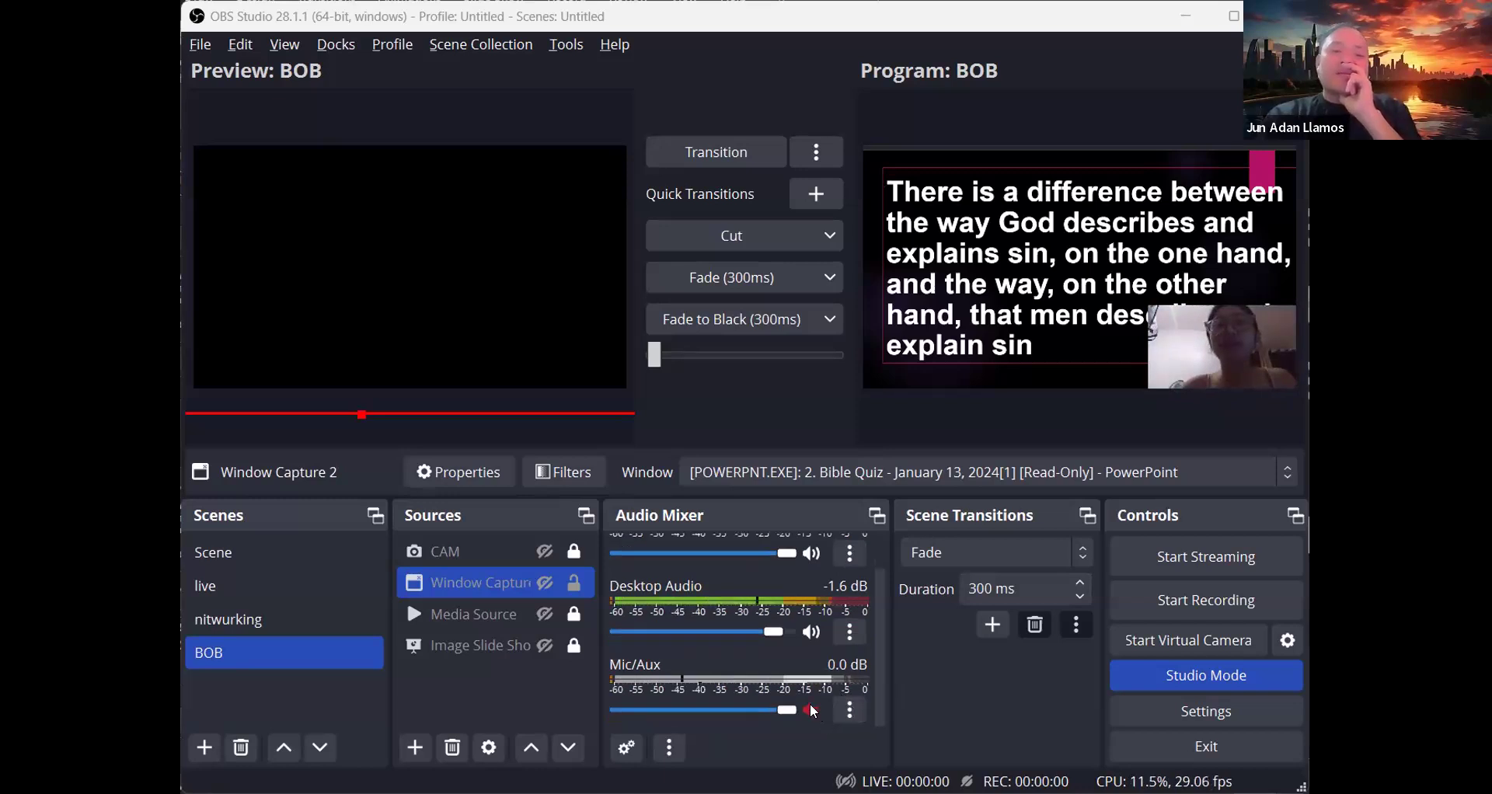
pyautogui.click(814, 635)
pyautogui.scroll(1, 820, 614)
pyautogui.click(816, 597)
pyautogui.scroll(-1, 819, 604)
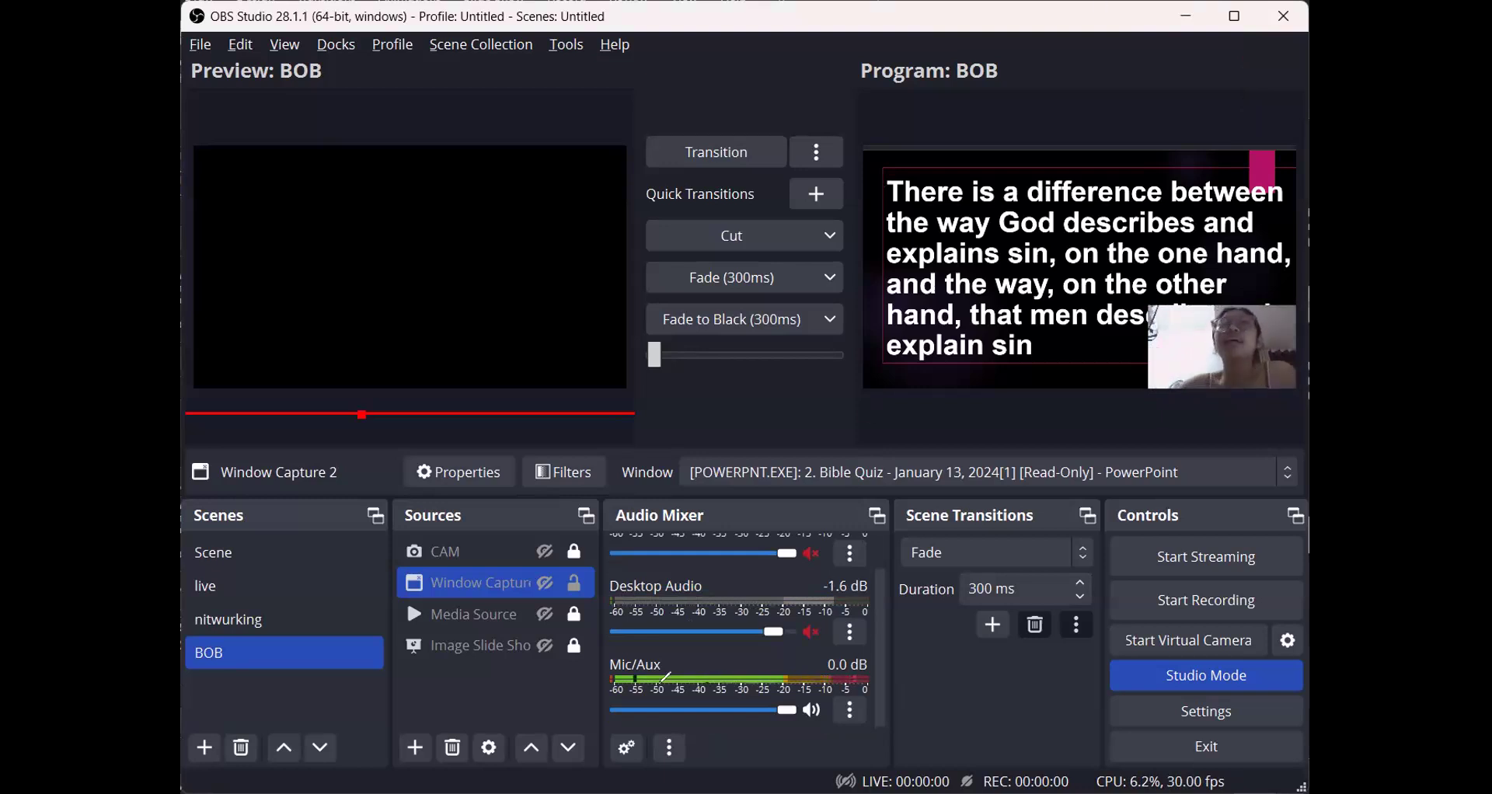
# Step: Circle the Mic/Aux channel with the annotation pen and review it against the CAM and Desktop Audio channels
pyautogui.moveTo(610, 690)
pyautogui.mouseDown()
pyautogui.moveTo(847, 647)
pyautogui.moveTo(622, 626)
pyautogui.moveTo(603, 658)
pyautogui.moveTo(623, 698)
pyautogui.mouseUp()
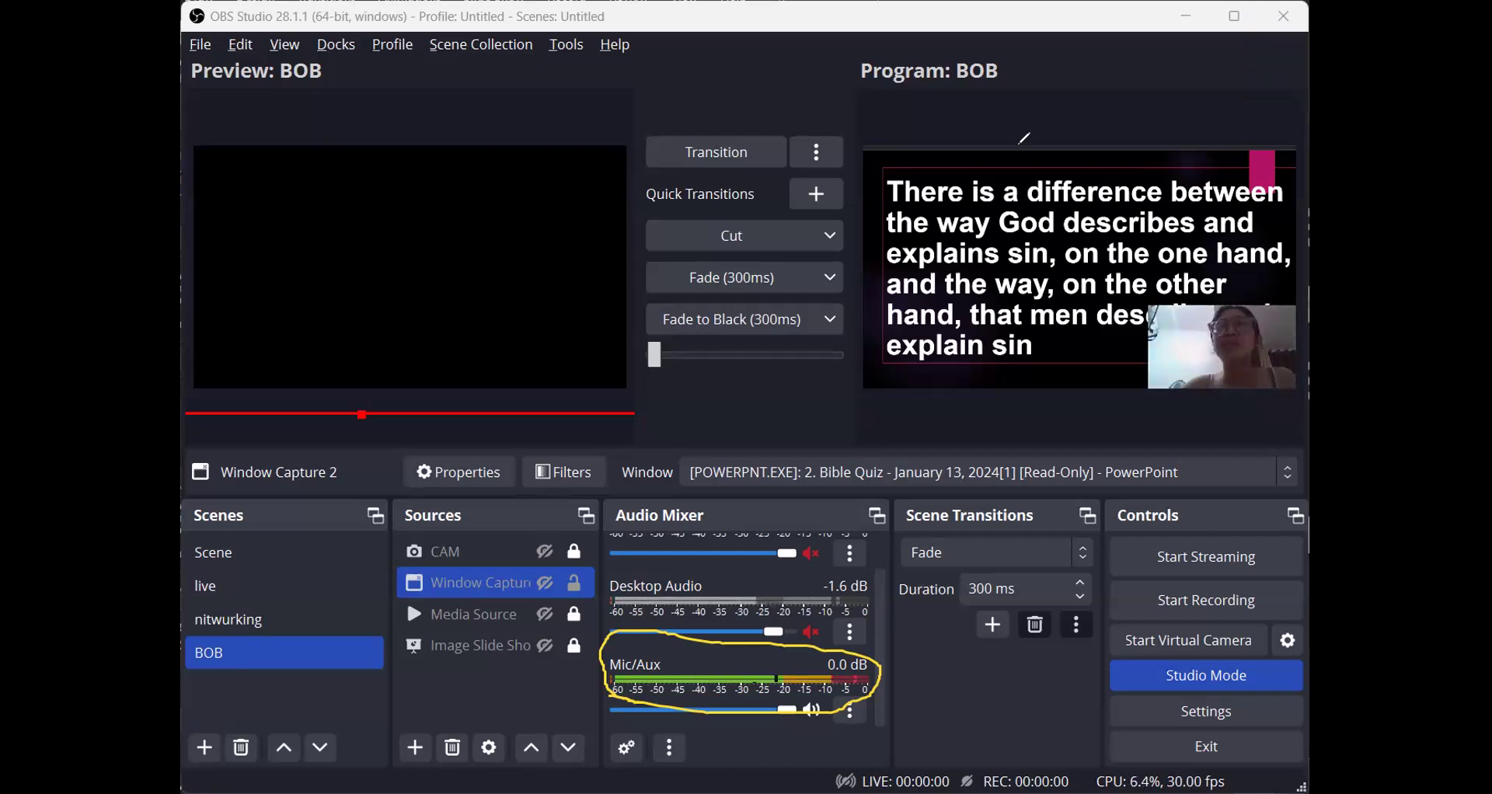
pyautogui.scroll(2, 798, 607)
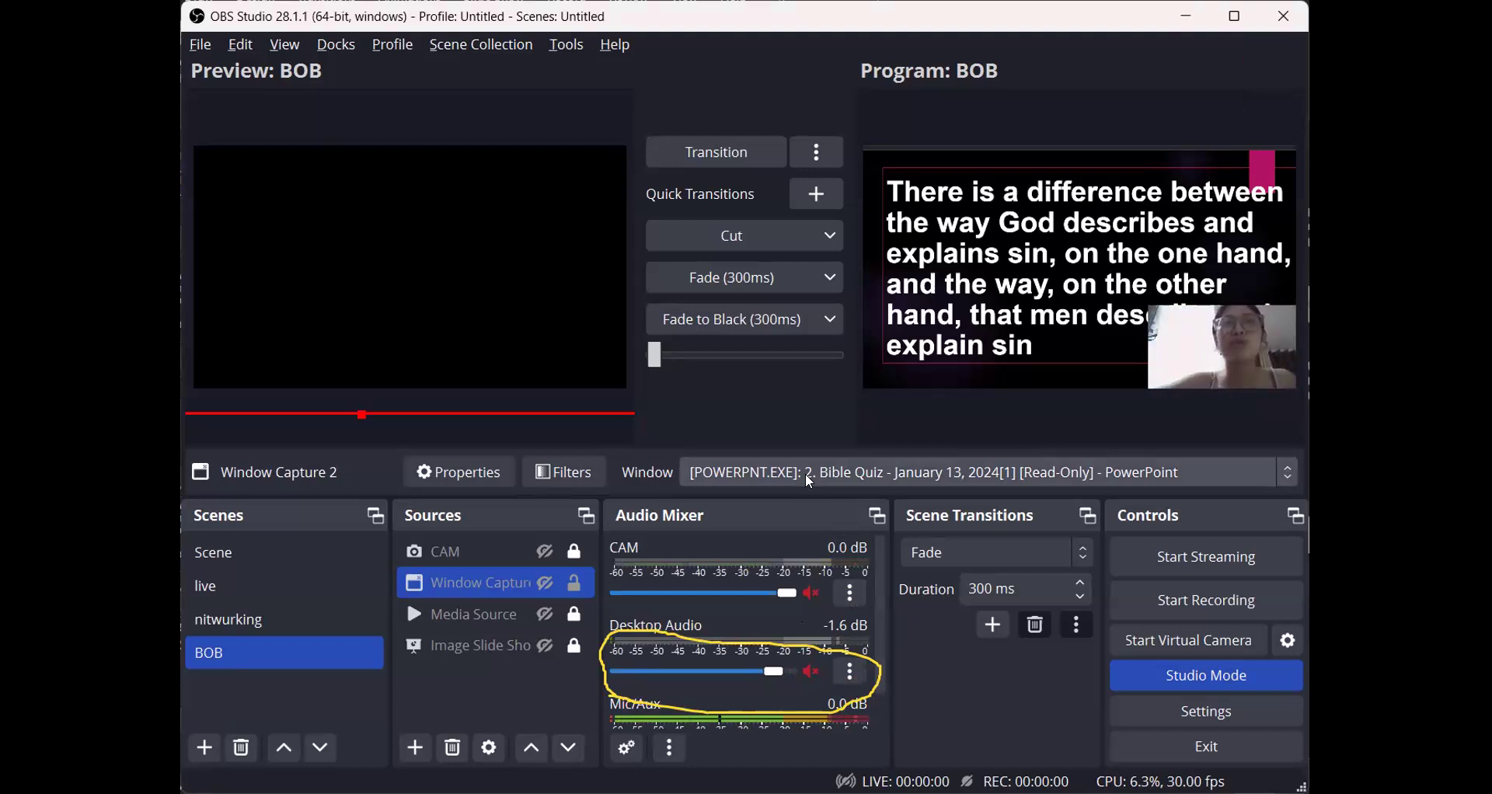
pyautogui.scroll(-1, 704, 701)
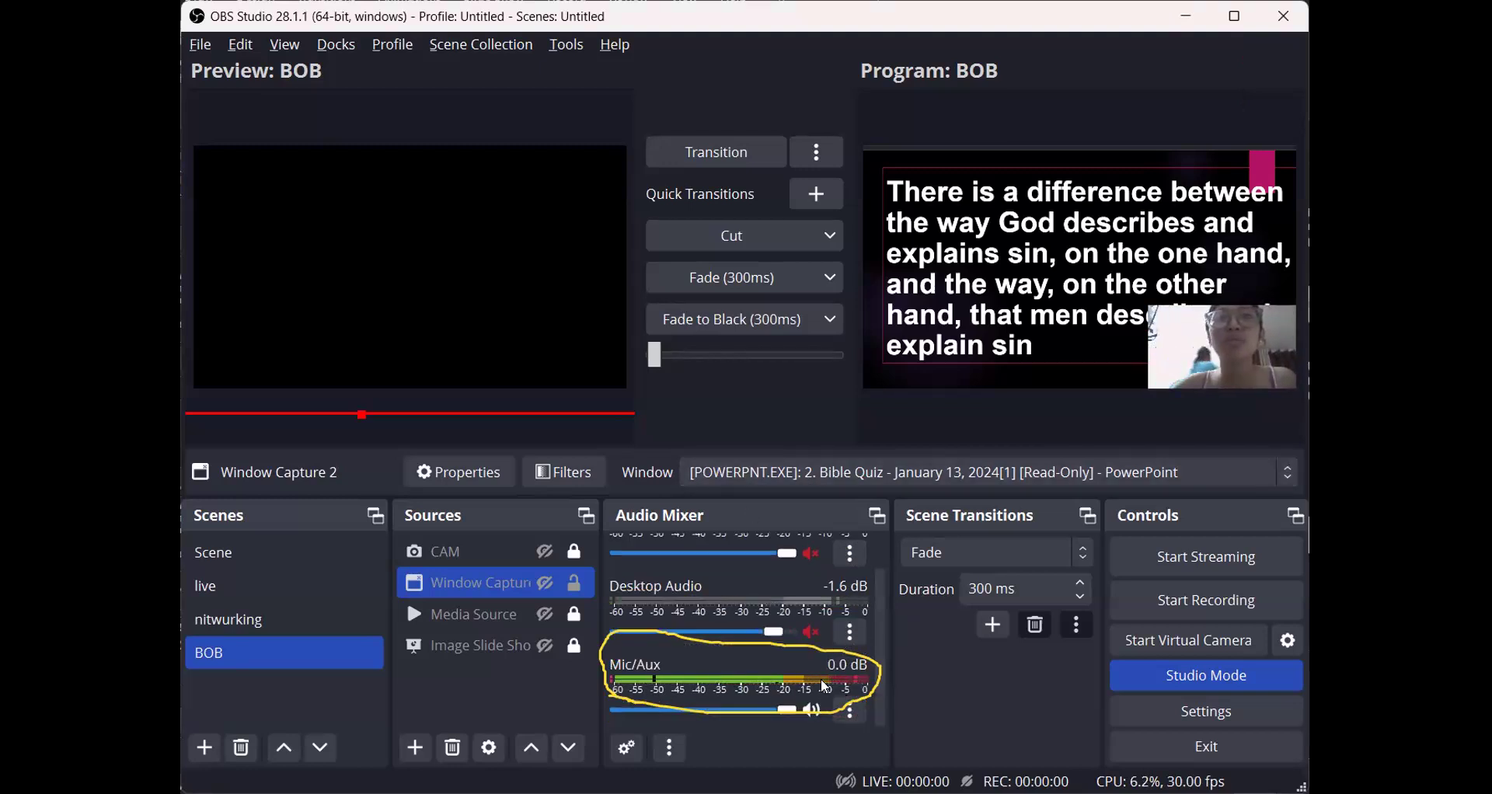
pyautogui.scroll(1, 821, 678)
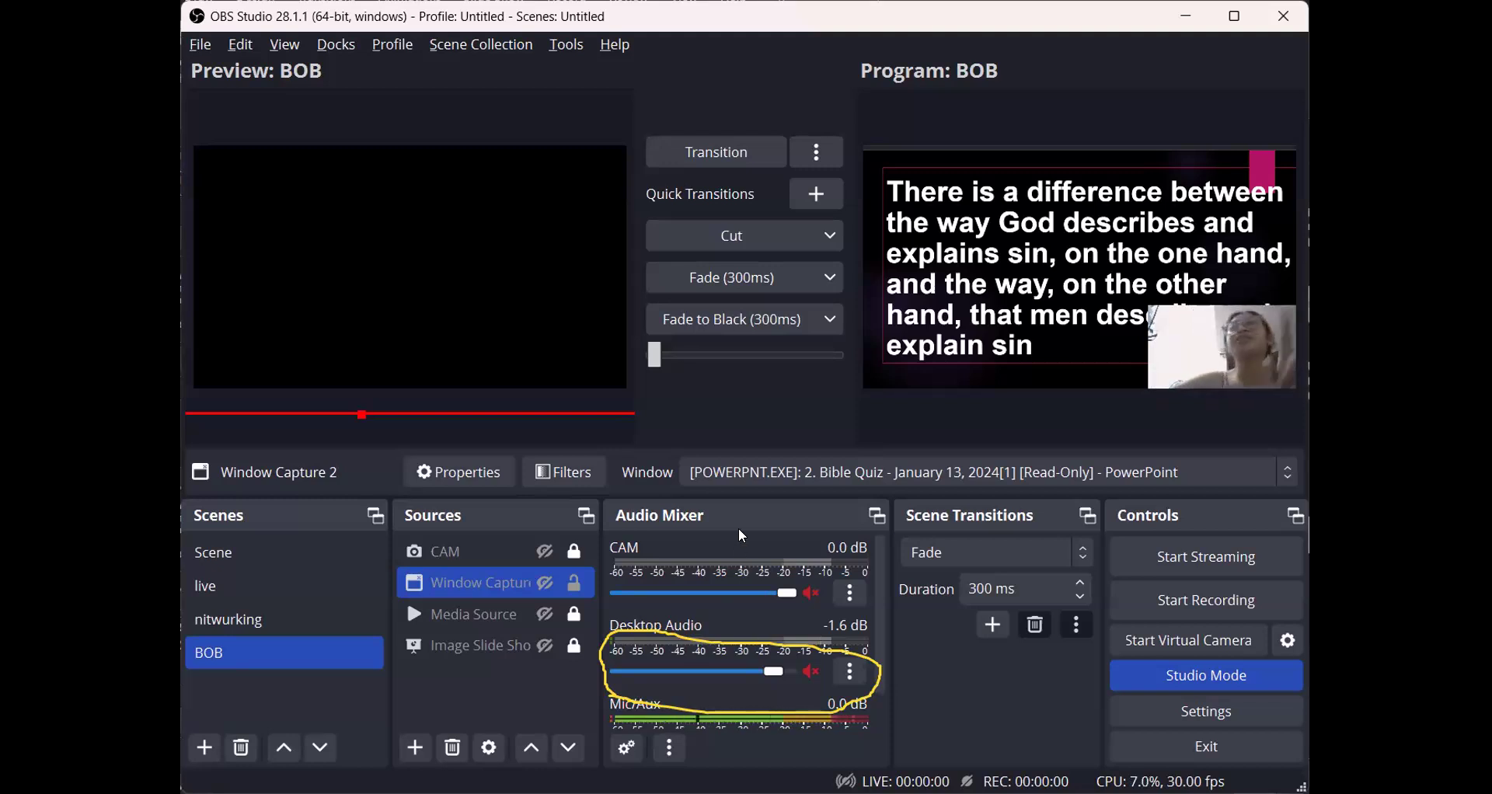
# Step: Select the BOB scene and transition its blank preview to program
pyautogui.click(279, 651)
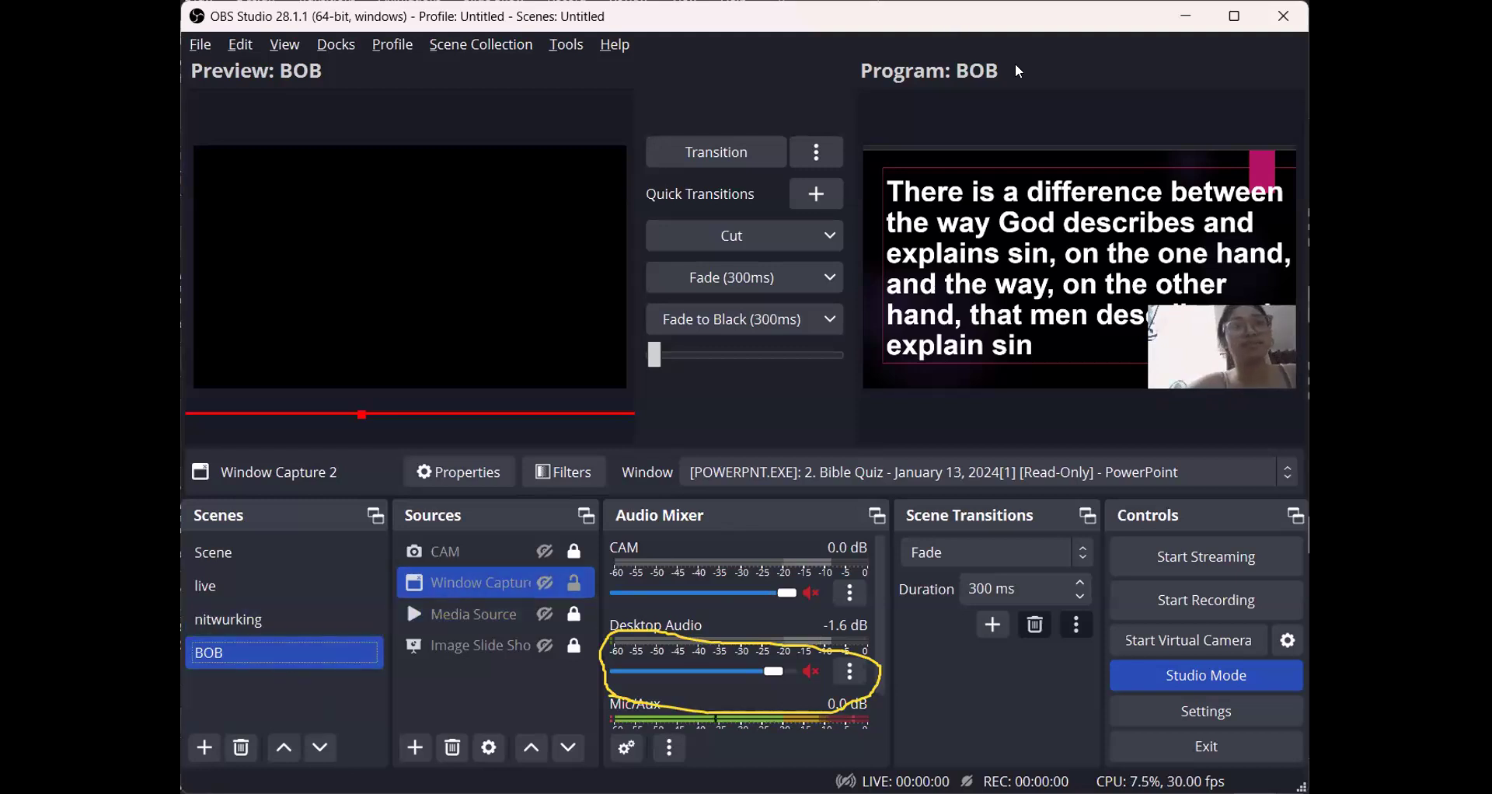
pyautogui.click(737, 162)
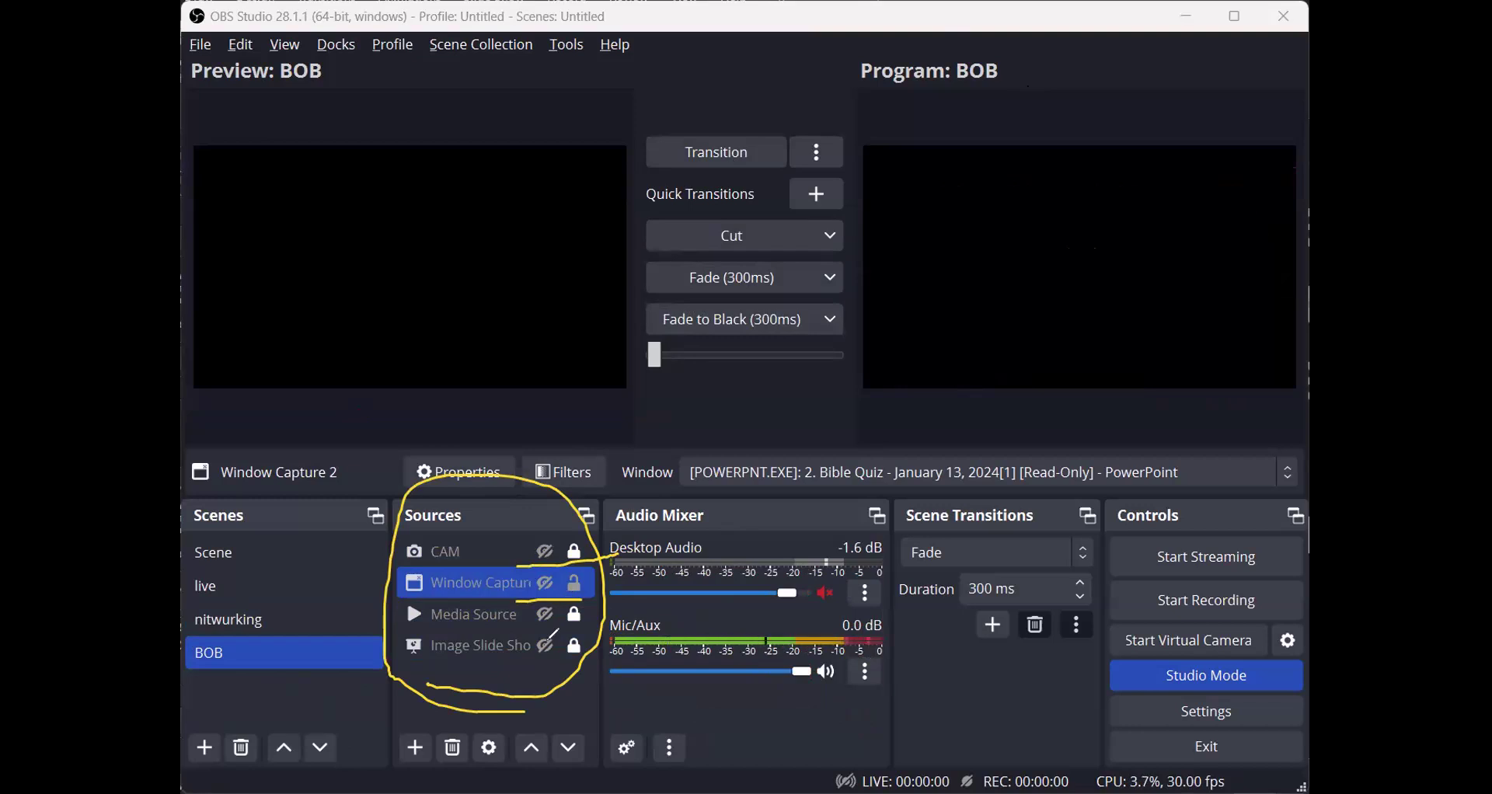
# Step: Make the CAM and Window Capture 2 sources visible in BOB, mark the Transition control, and transition the scene to program
pyautogui.moveTo(516, 601); pyautogui.dragTo(413, 610)
pyautogui.click(546, 552)
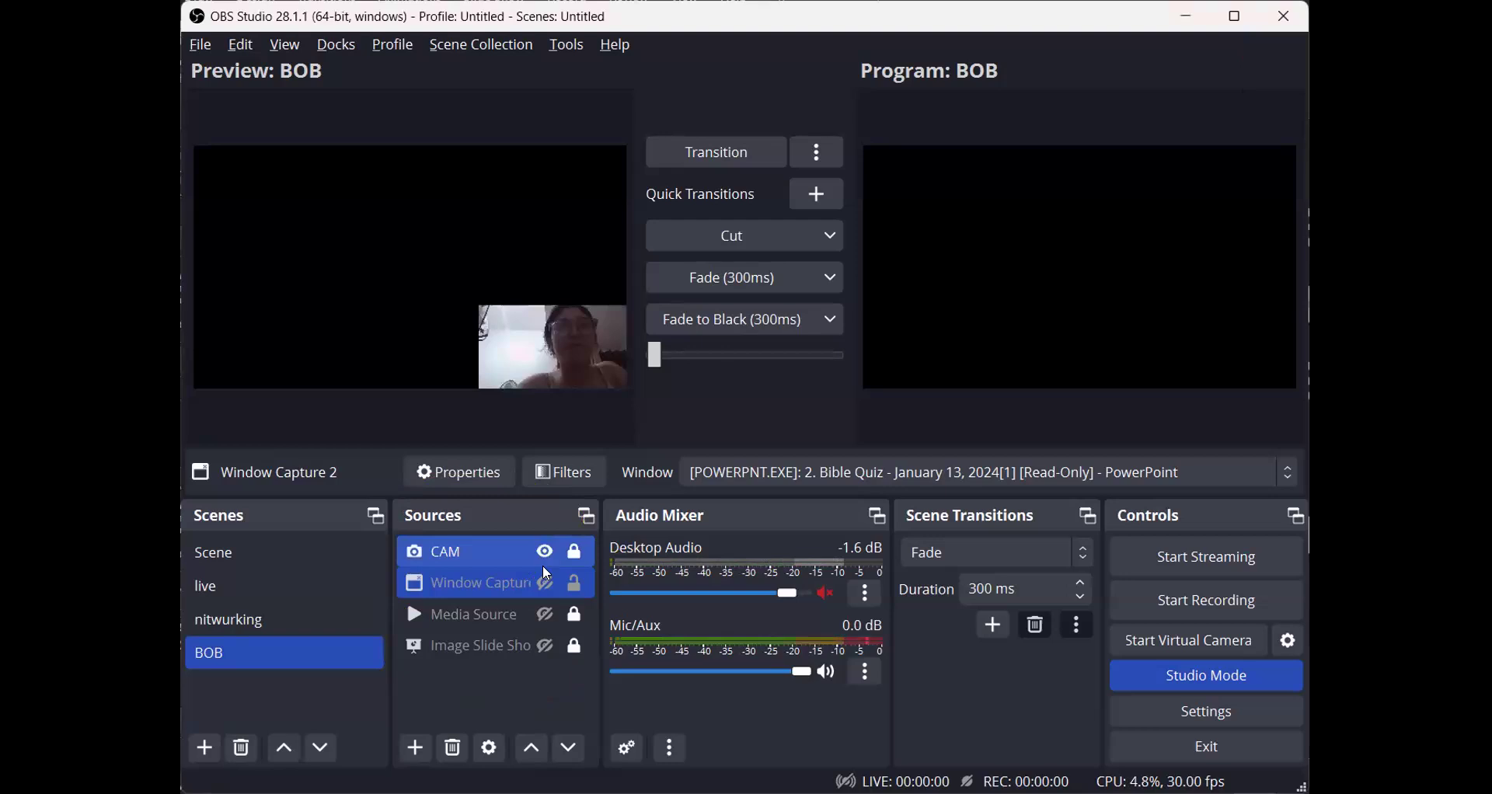
pyautogui.click(546, 582)
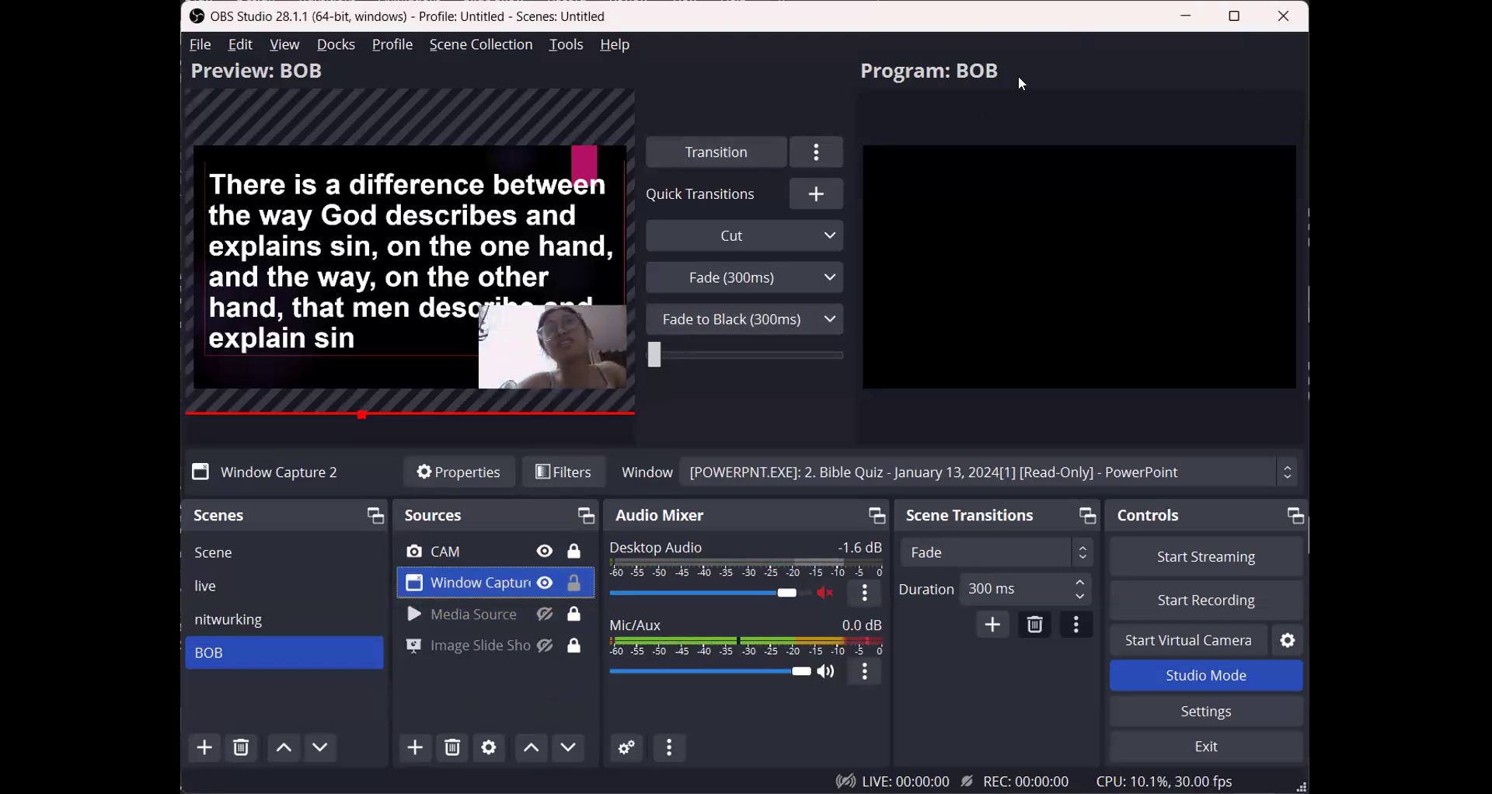
pyautogui.moveTo(815, 190); pyautogui.dragTo(684, 211)
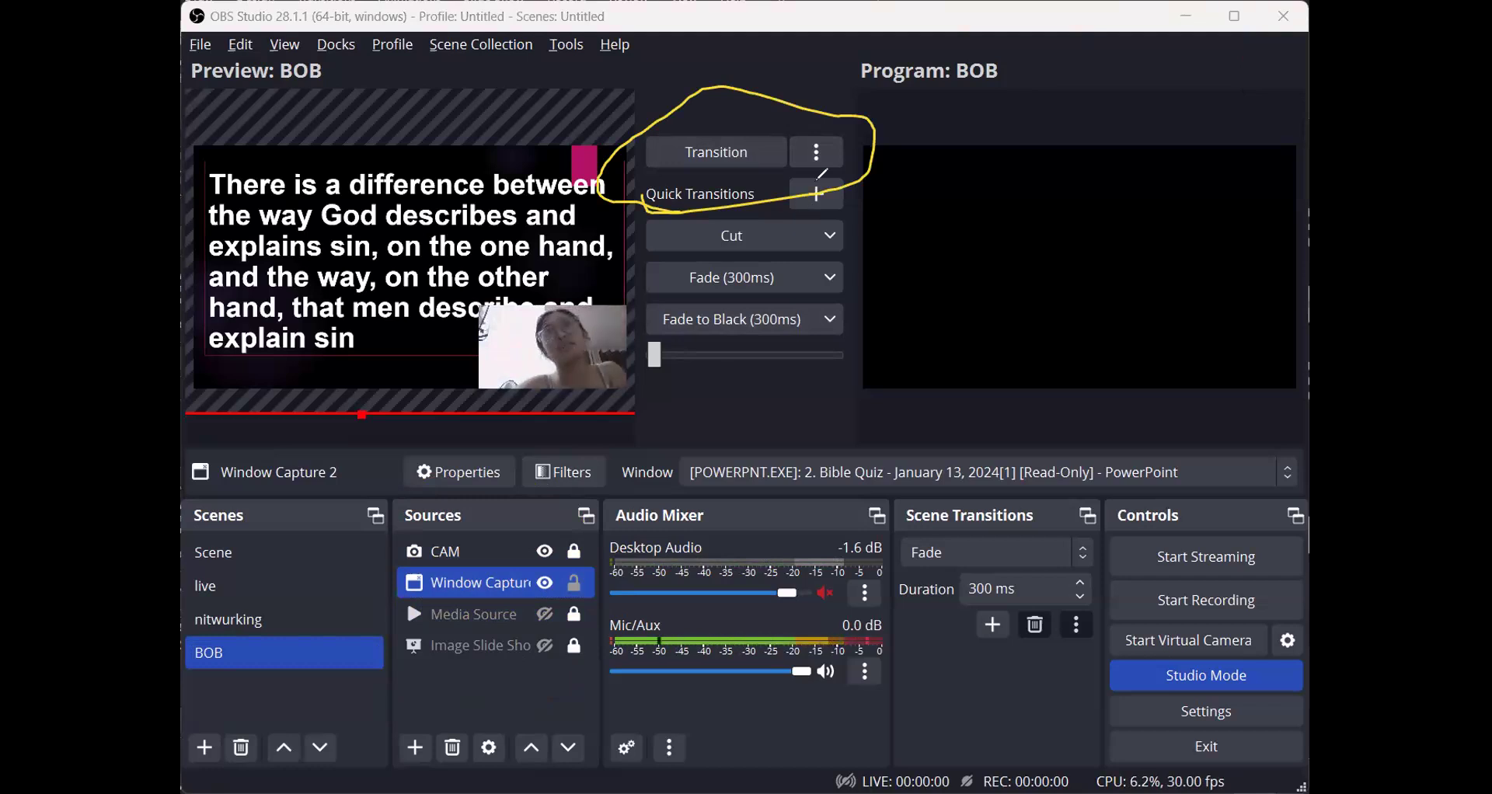
pyautogui.click(649, 146)
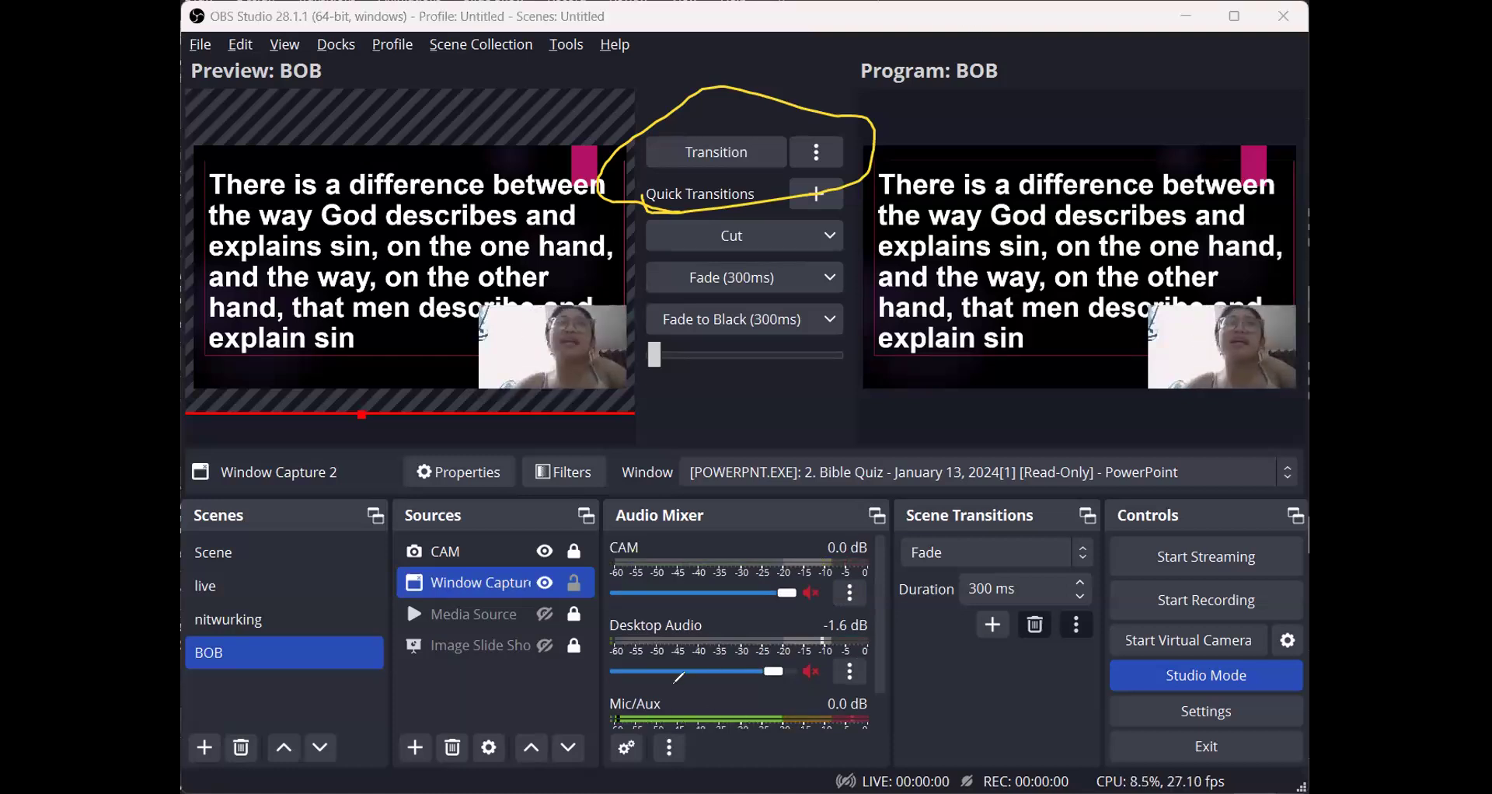
# Step: Underline the Desktop Audio channel, undo that mark, and circle the Settings control with the annotation pen
pyautogui.moveTo(598, 698); pyautogui.dragTo(883, 697)
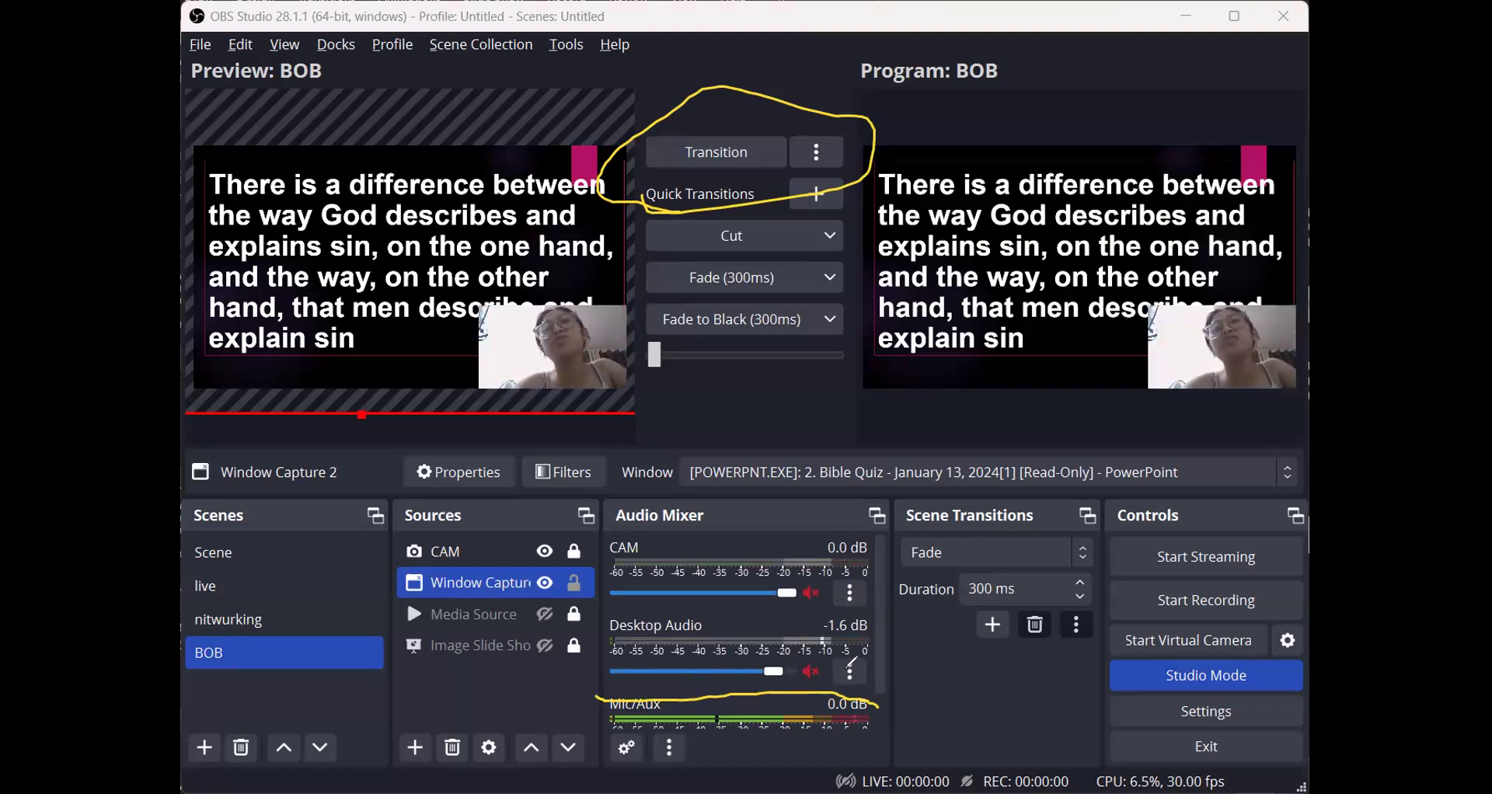
pyautogui.hotkey('ctrl', 'z')
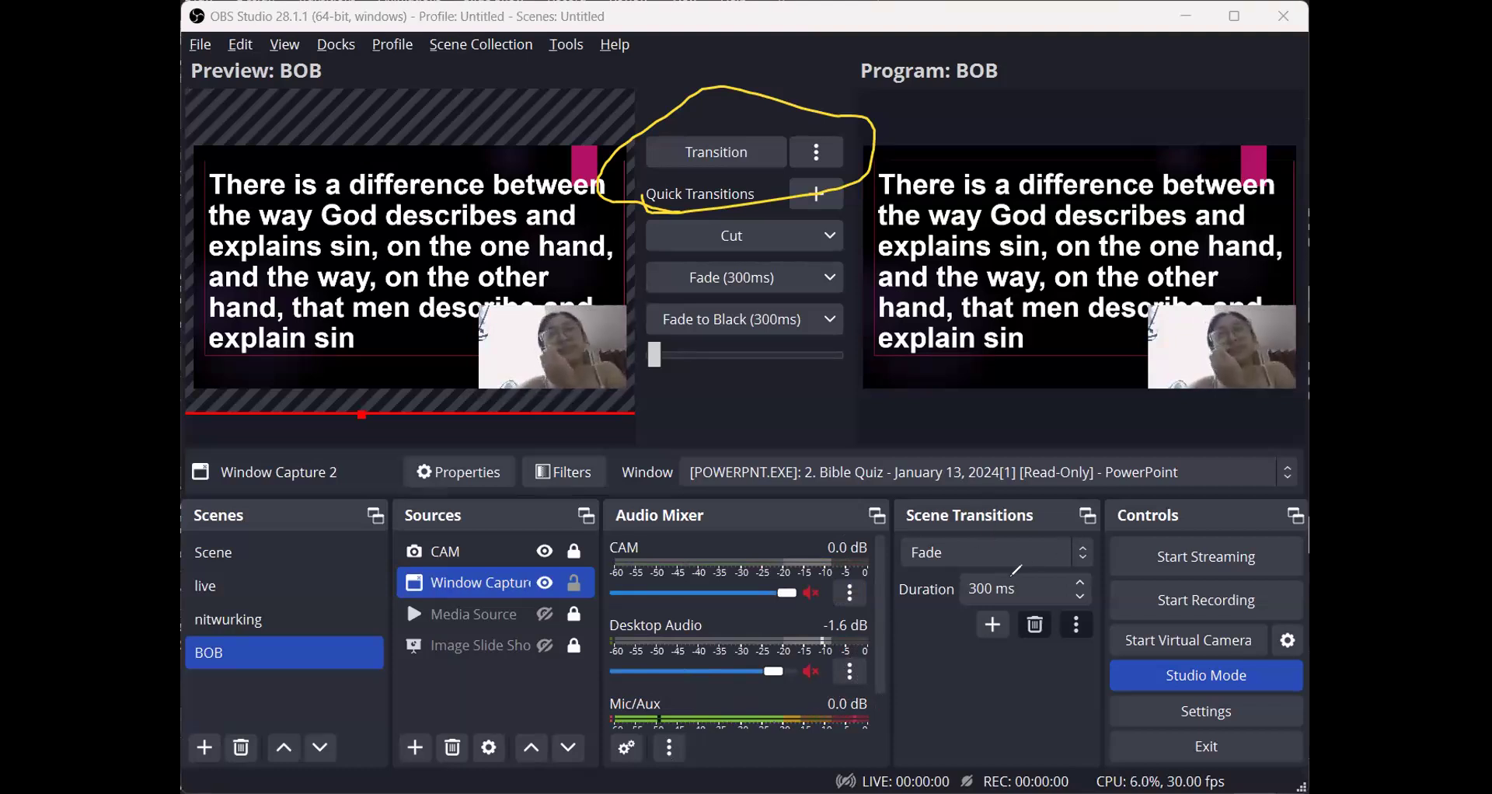
pyautogui.moveTo(1103, 709); pyautogui.dragTo(1222, 771)
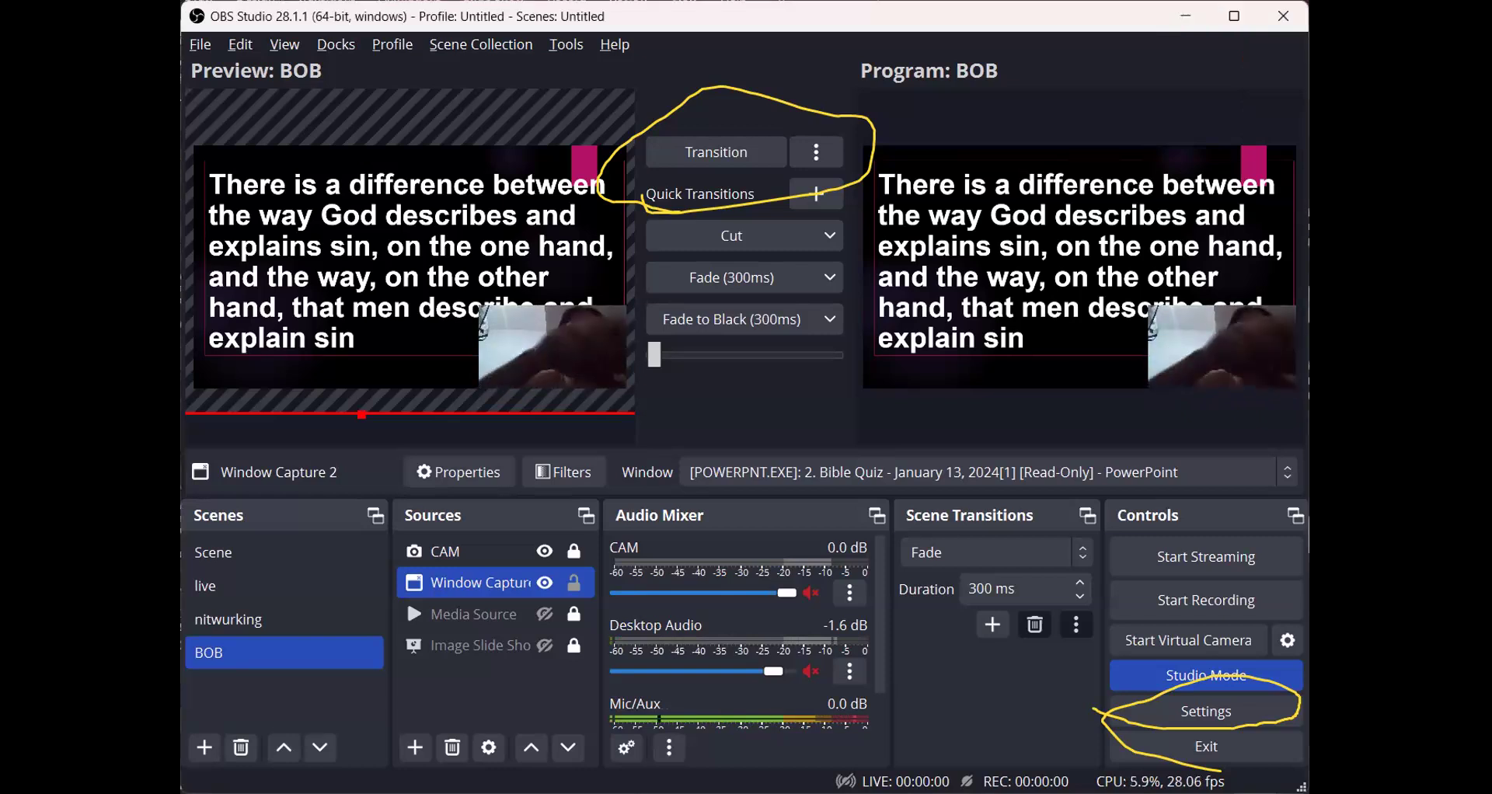
# Step: Switch to the PowerPoint presentation and back, adjust the Window Capture 2 slide's horizontal position in BOB, and transition to program
pyautogui.hotkey('alt', 'Tab')
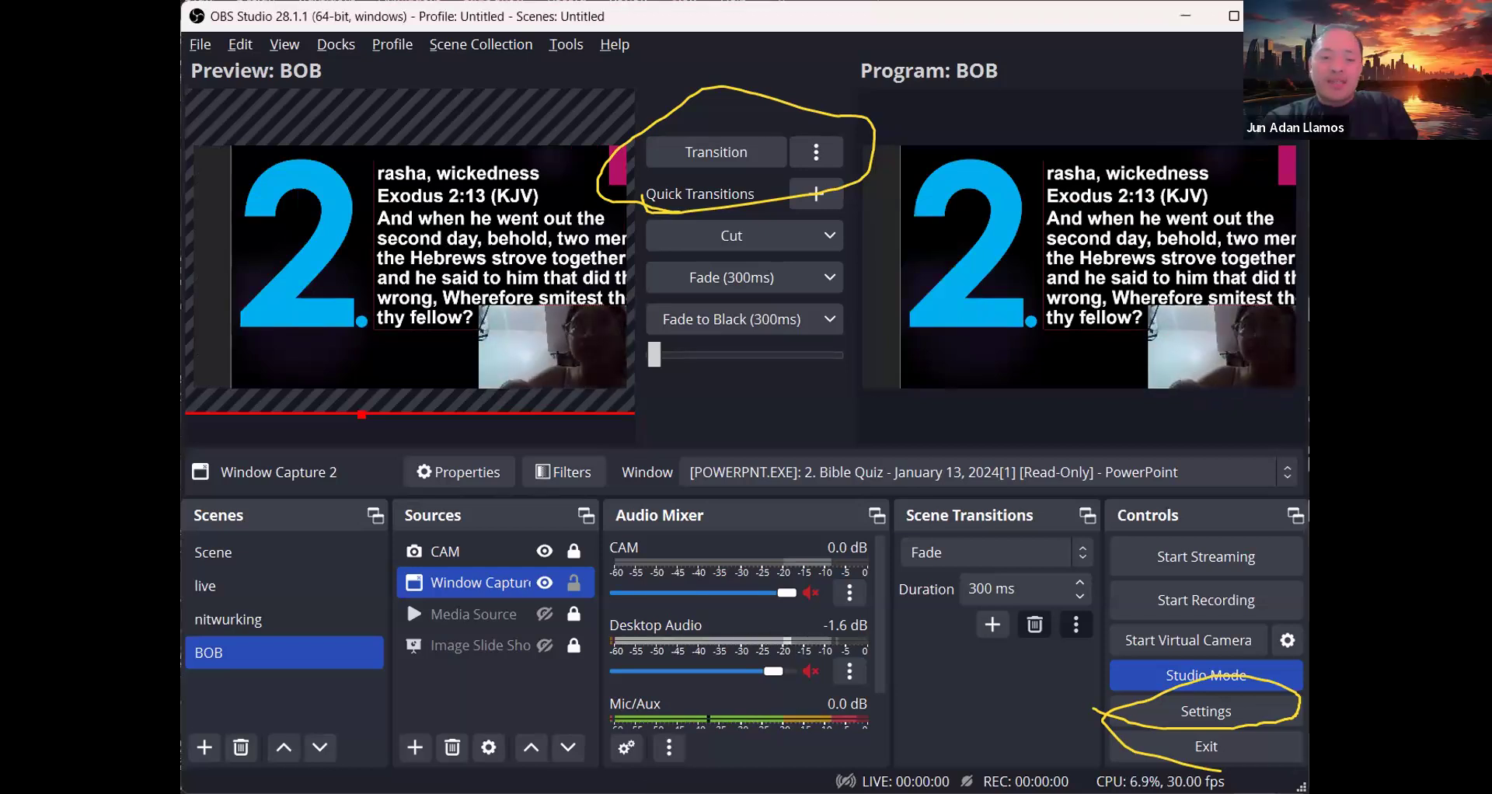
pyautogui.moveTo(429, 307); pyautogui.dragTo(385, 306)
pyautogui.click(723, 144)
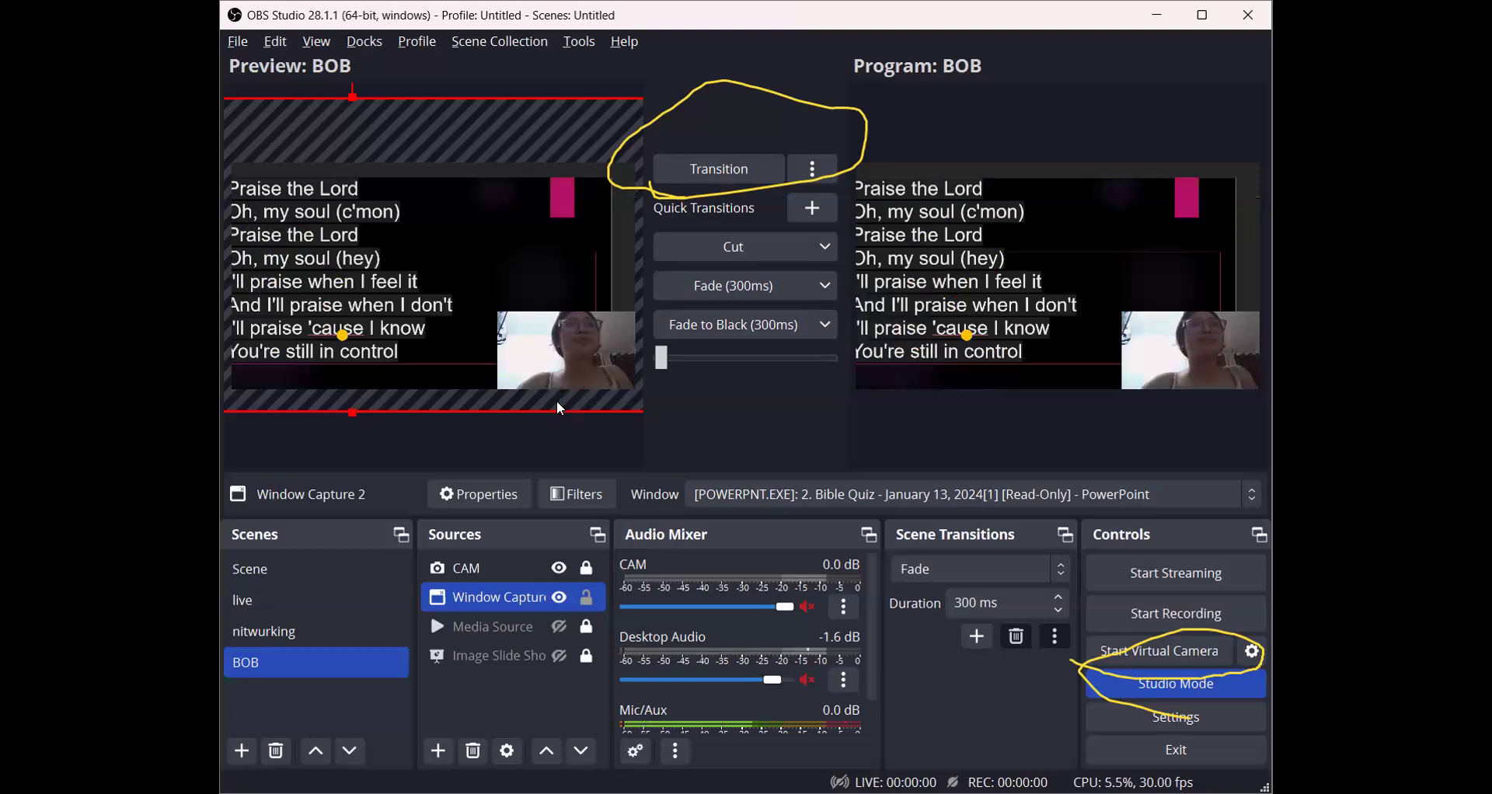
pyautogui.moveTo(538, 288); pyautogui.dragTo(557, 287)
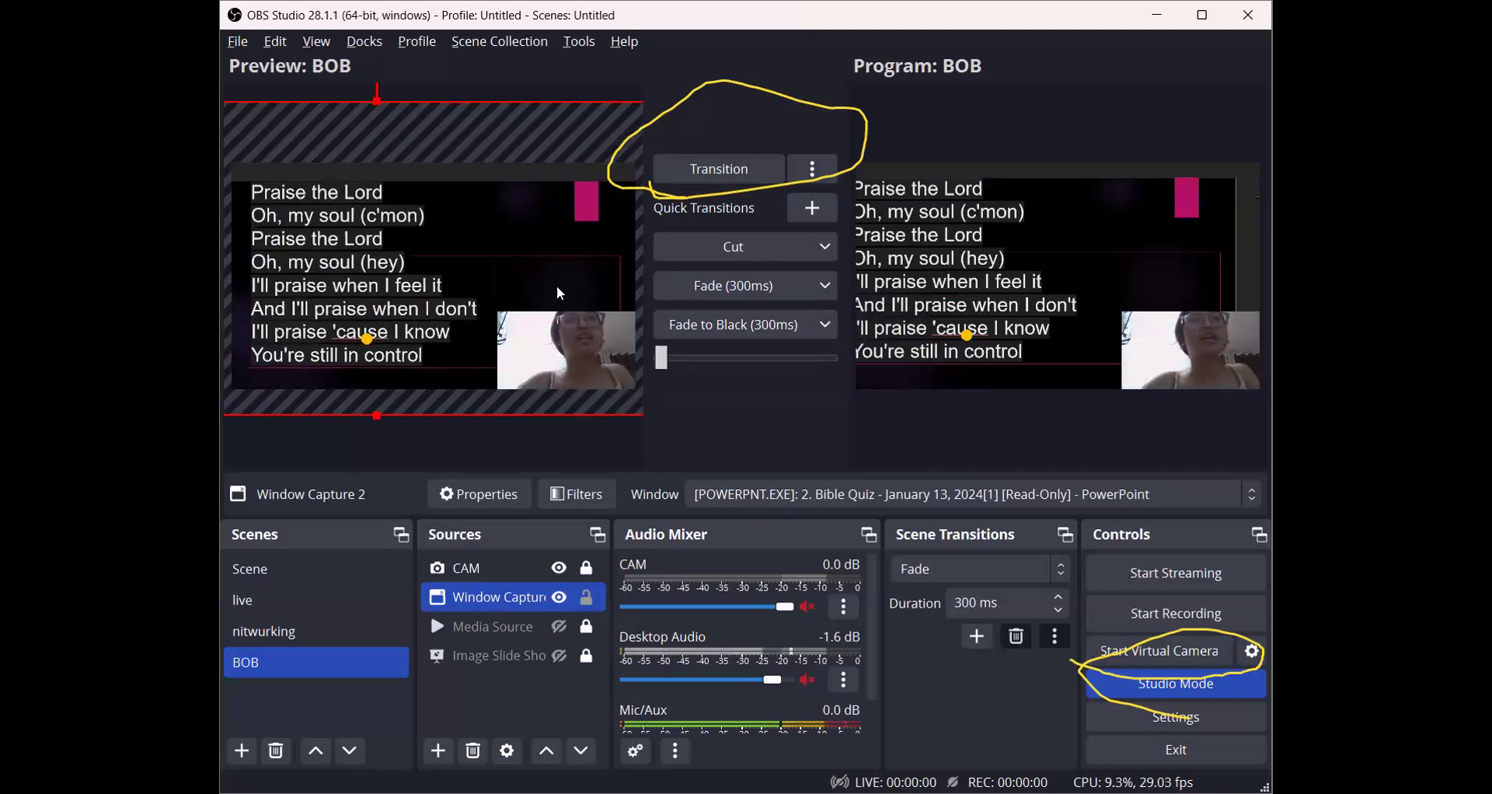
pyautogui.click(719, 172)
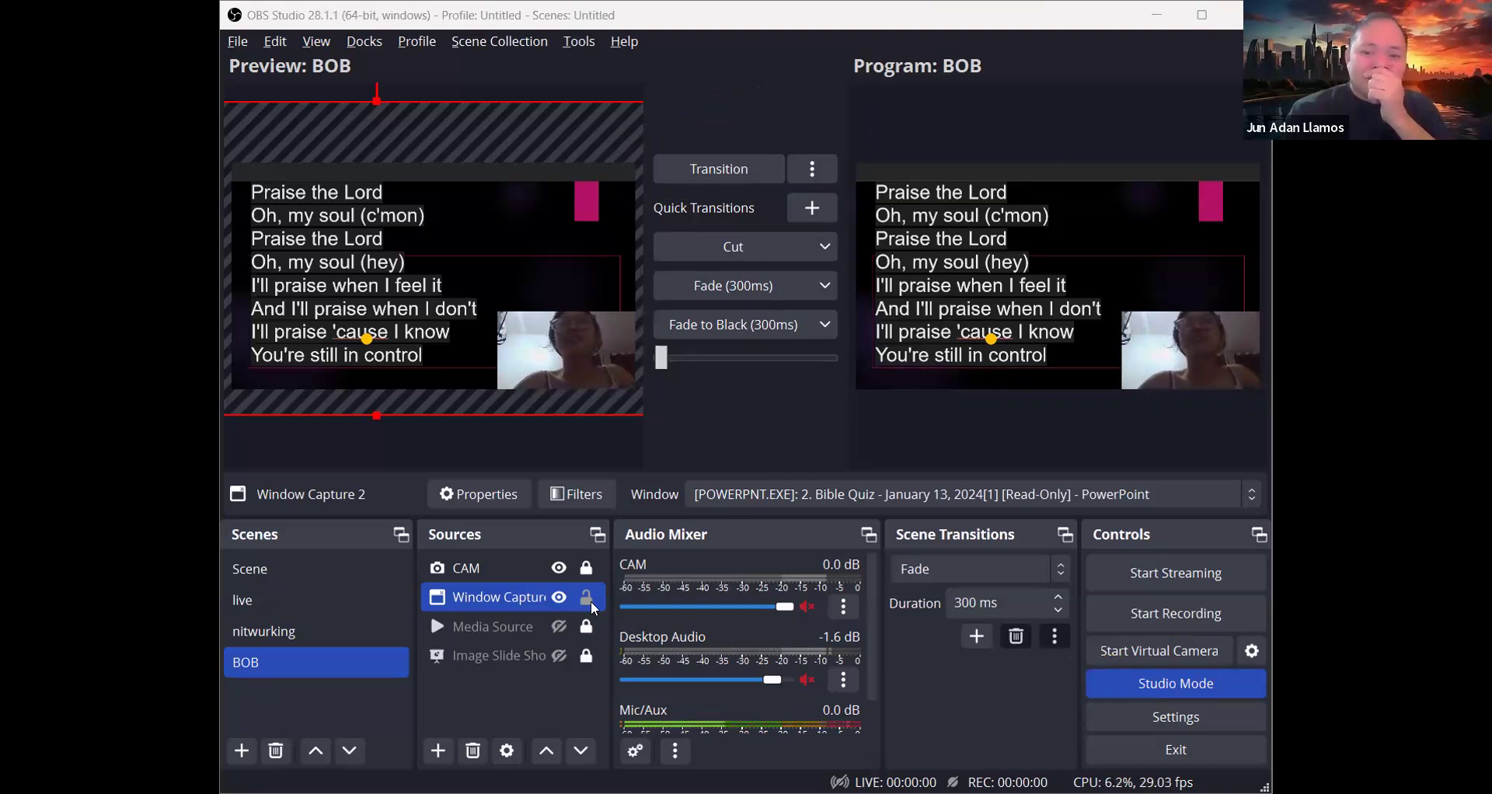
# Step: Lock Window Capture 2, unlock CAM, and enlarge the CAM overlay in the upper-right corner of the canvas
pyautogui.click(596, 572)
pyautogui.click(587, 569)
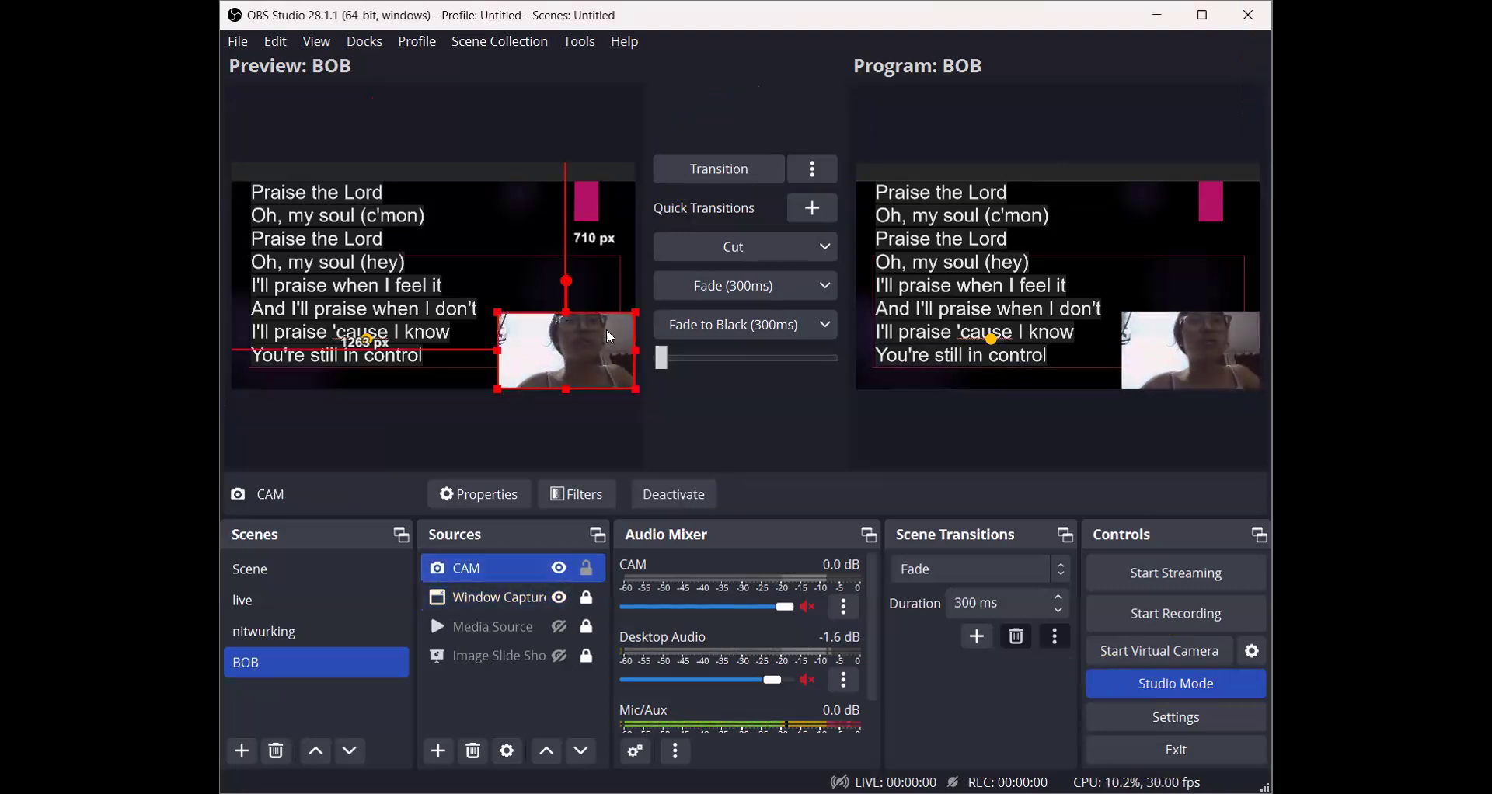
pyautogui.moveTo(561, 280); pyautogui.dragTo(561, 176)
pyautogui.moveTo(625, 327); pyautogui.dragTo(576, 343)
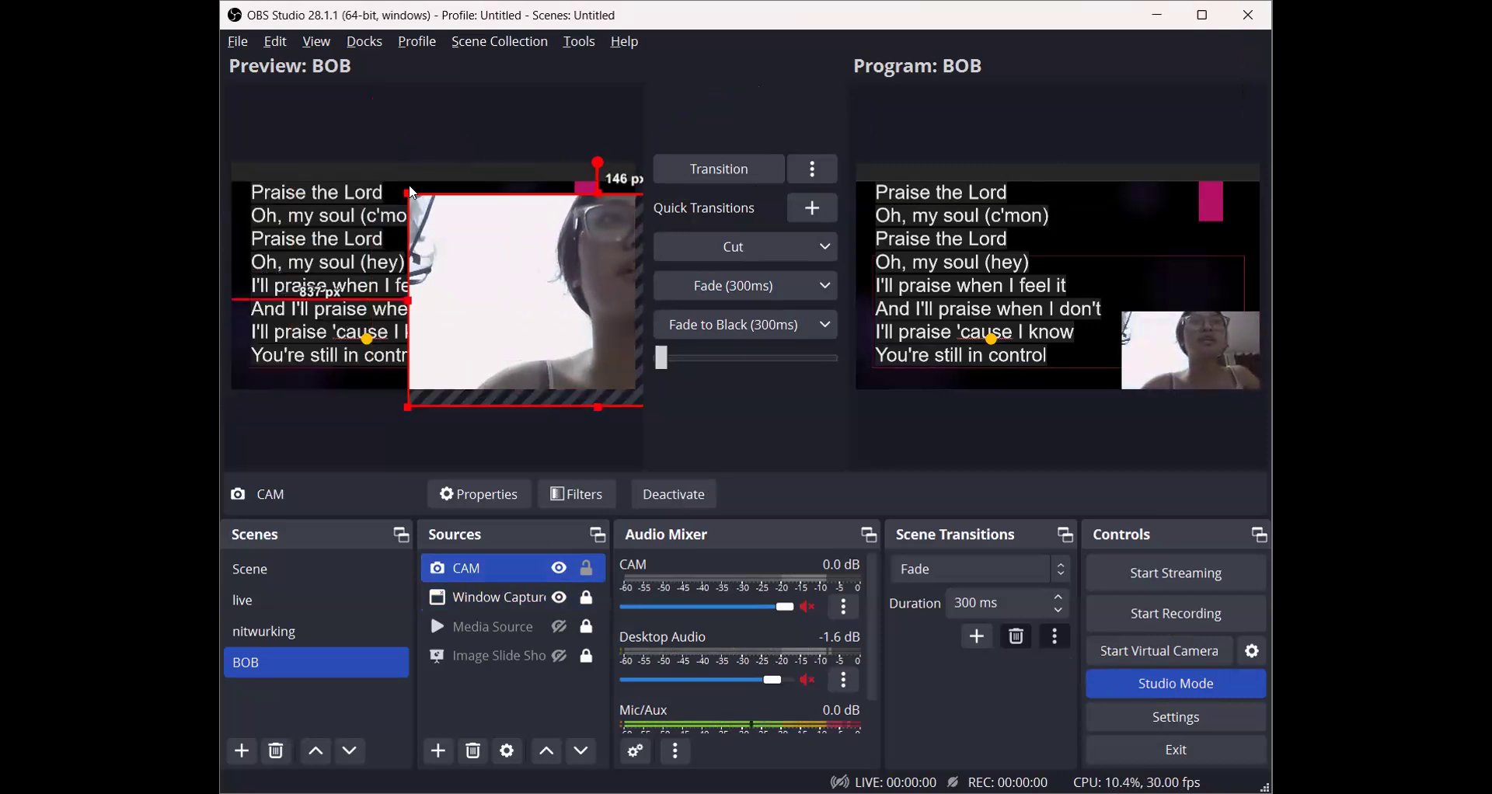
pyautogui.moveTo(408, 193); pyautogui.dragTo(459, 254)
pyautogui.moveTo(415, 299); pyautogui.dragTo(469, 267)
pyautogui.moveTo(533, 183)
pyautogui.mouseDown()
pyautogui.moveTo(512, 303)
pyautogui.moveTo(528, 249)
pyautogui.moveTo(510, 191)
pyautogui.mouseUp()
# Step: Transition the BOB scene with the enlarged webcam overlay to program and lock the CAM source
pyautogui.click(720, 170)
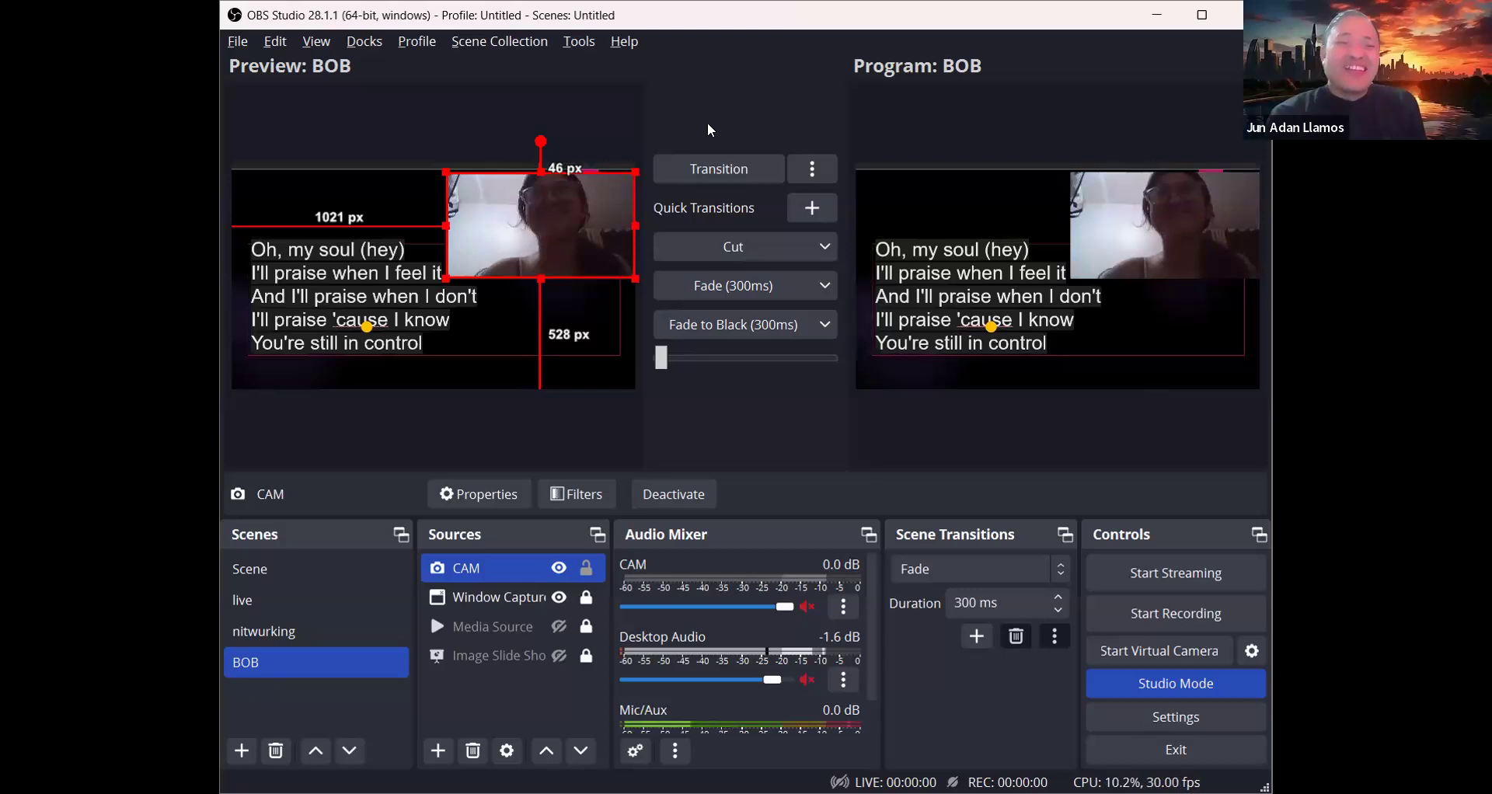
pyautogui.click(587, 568)
pyautogui.scroll(-1, 684, 643)
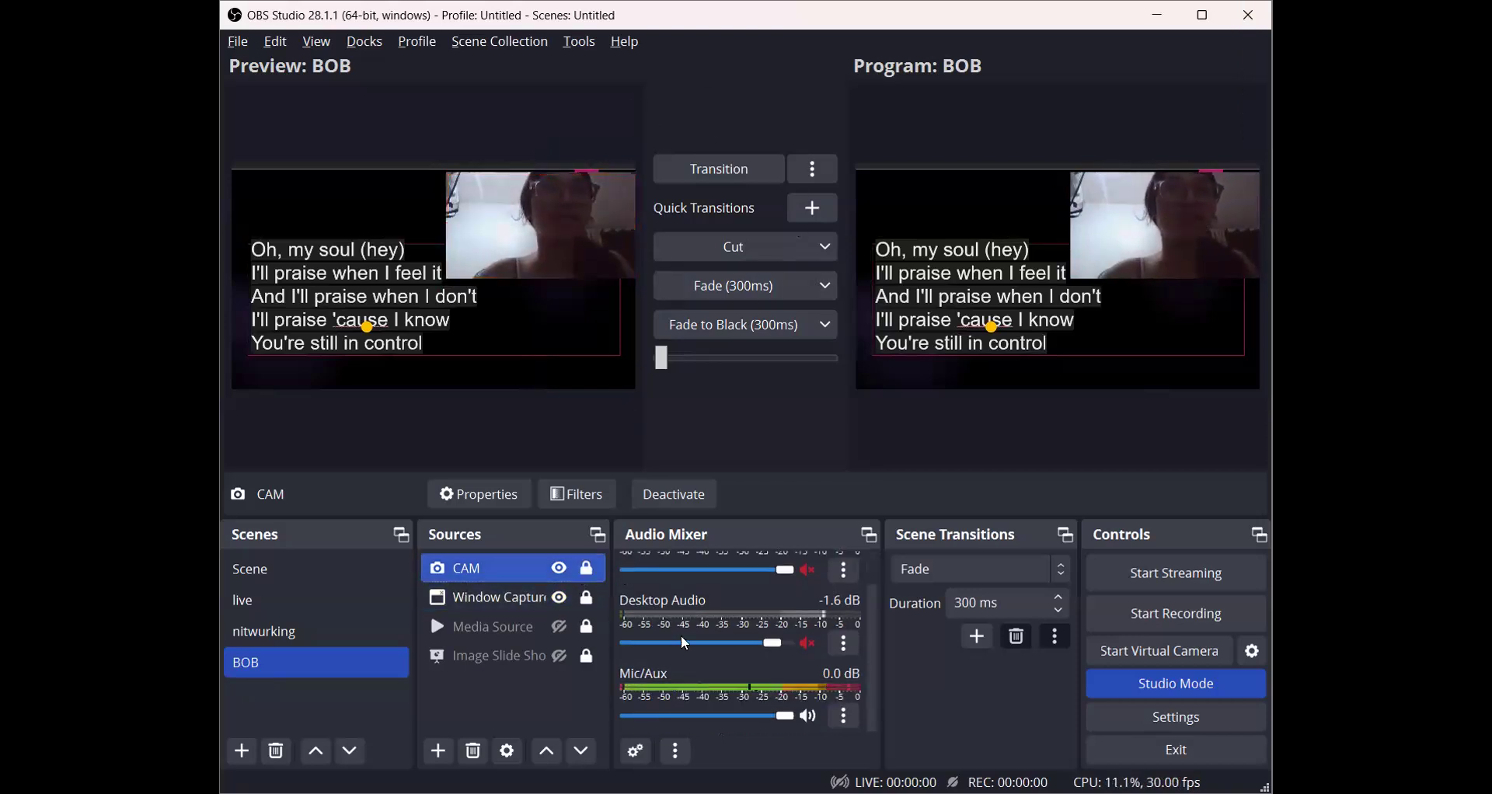
pyautogui.scroll(1, 687, 645)
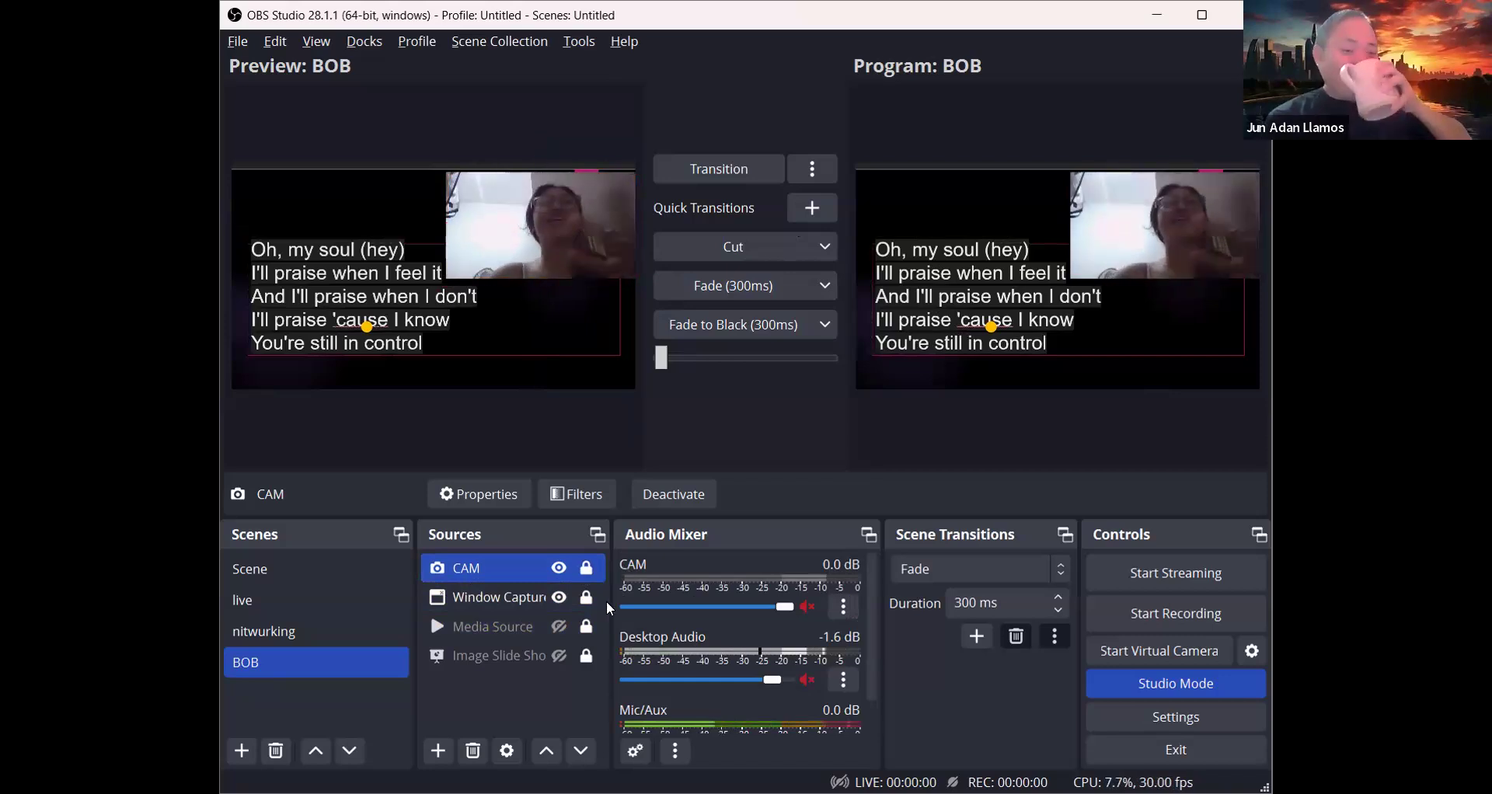
# Step: Hide the Window Capture 2 and CAM sources in BOB and transition the empty scene to program
pyautogui.click(558, 600)
pyautogui.click(558, 569)
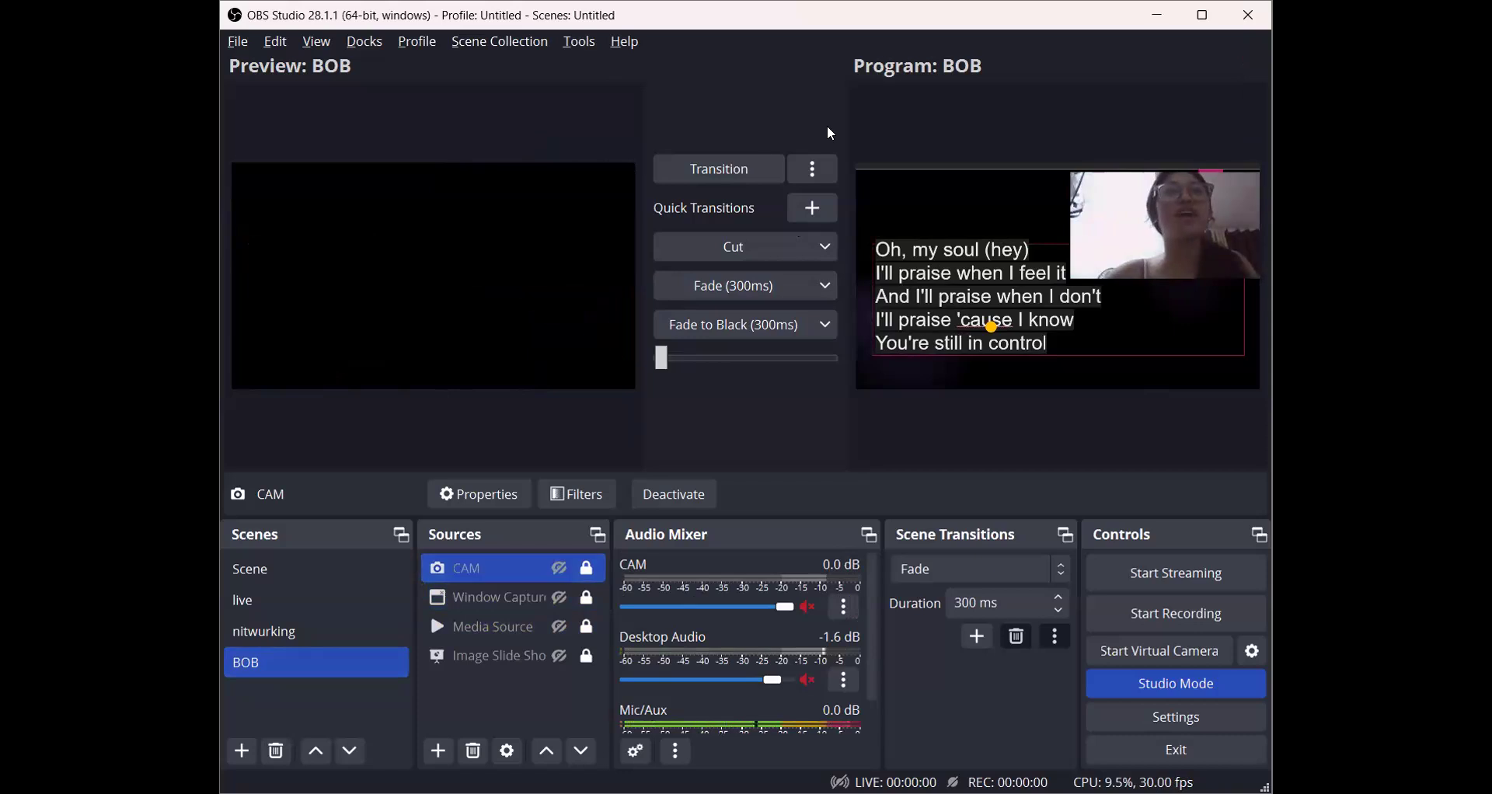
pyautogui.click(758, 169)
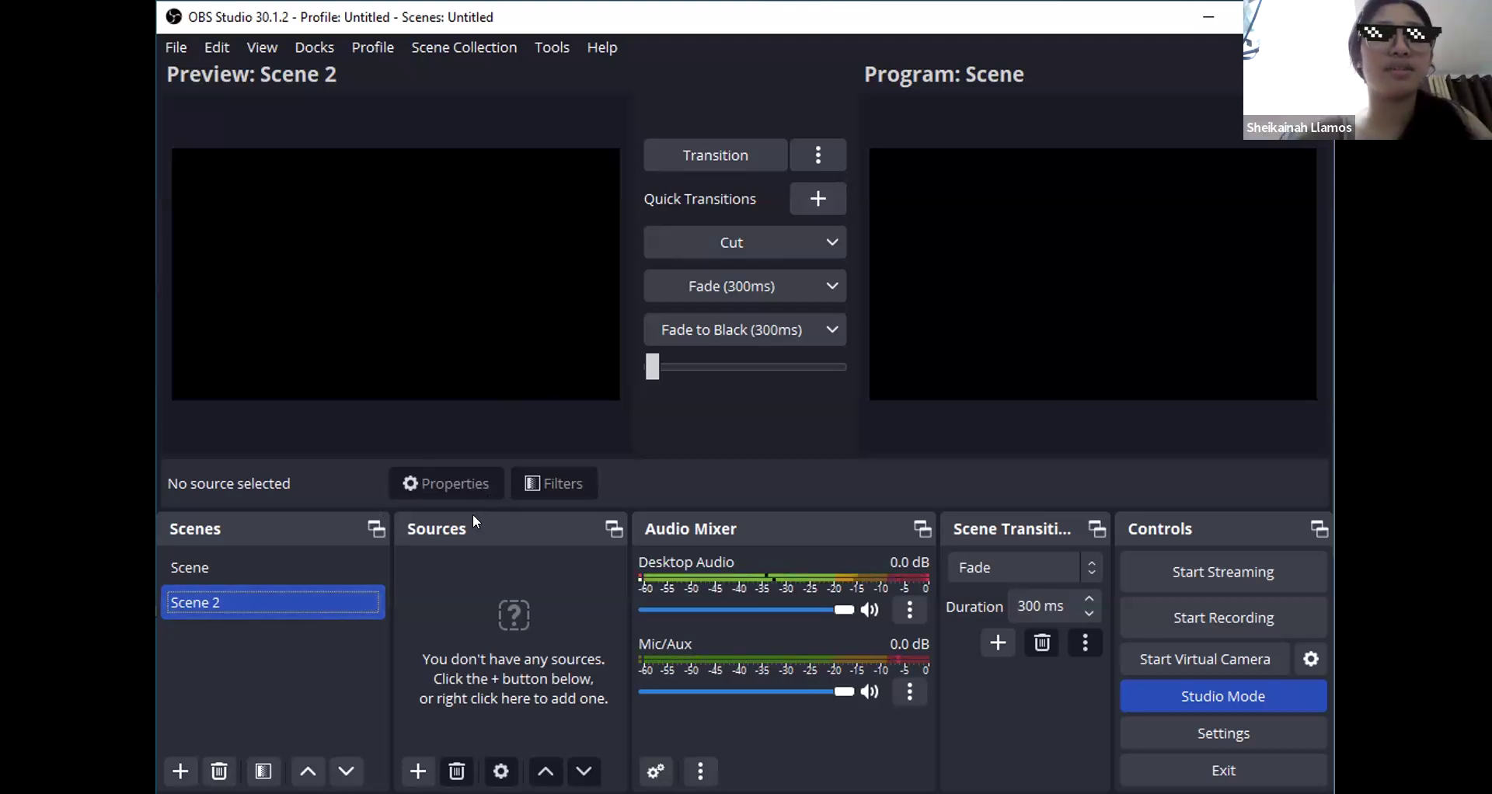
# Step: Detach the Sources dock of Scene 2 into a floating window
pyautogui.click(614, 529)
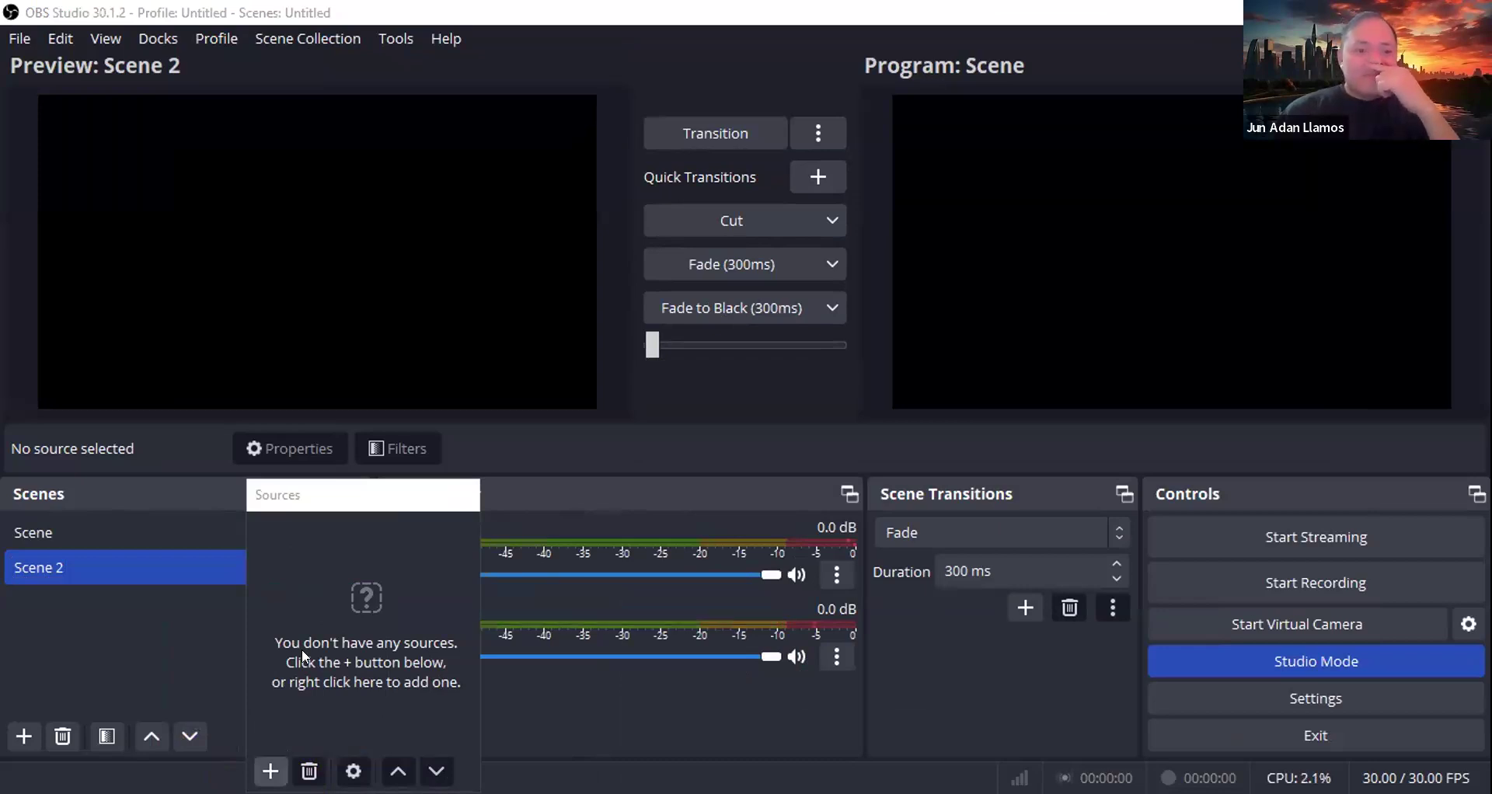
pyautogui.click(270, 772)
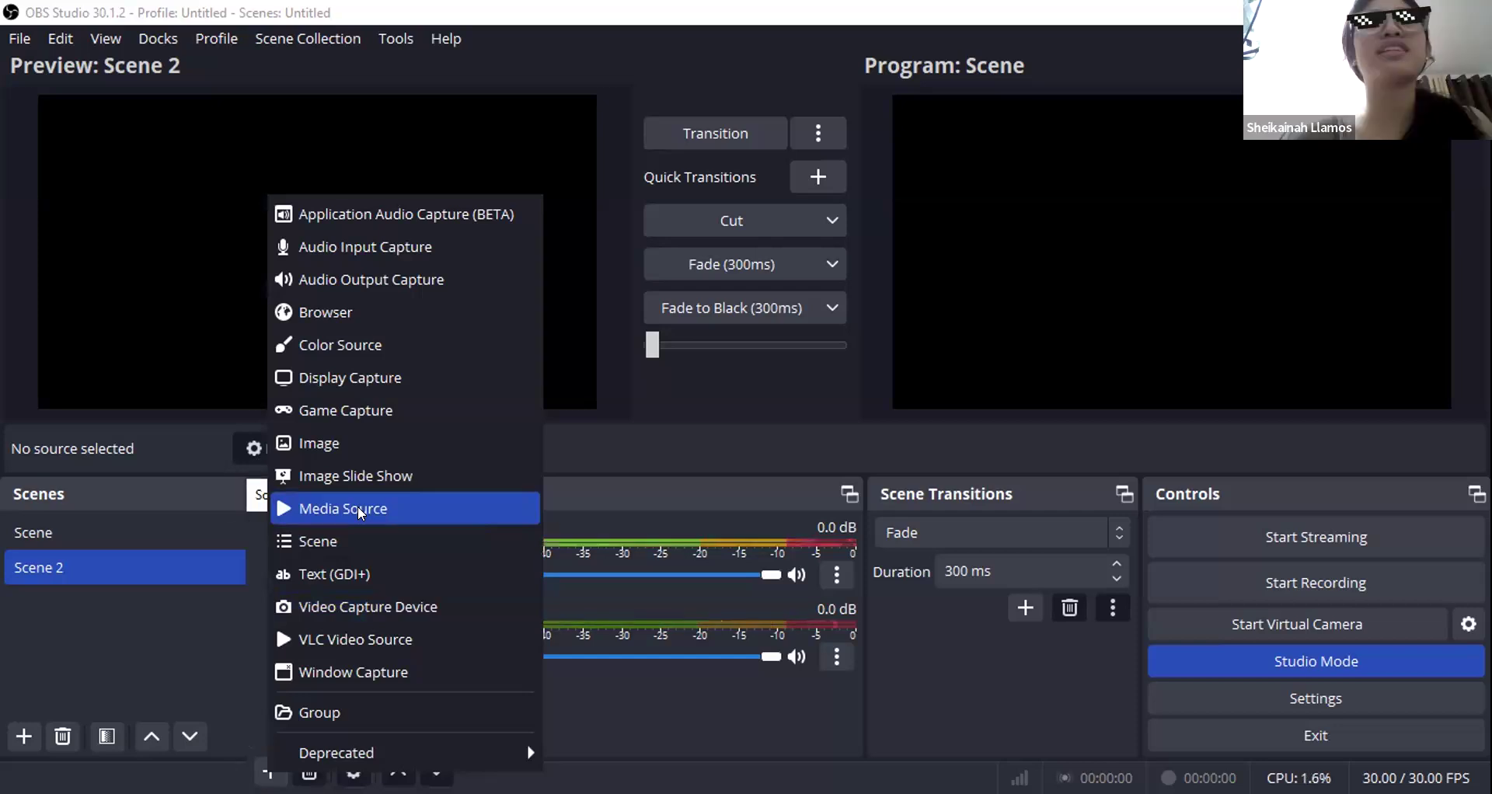
pyautogui.click(358, 508)
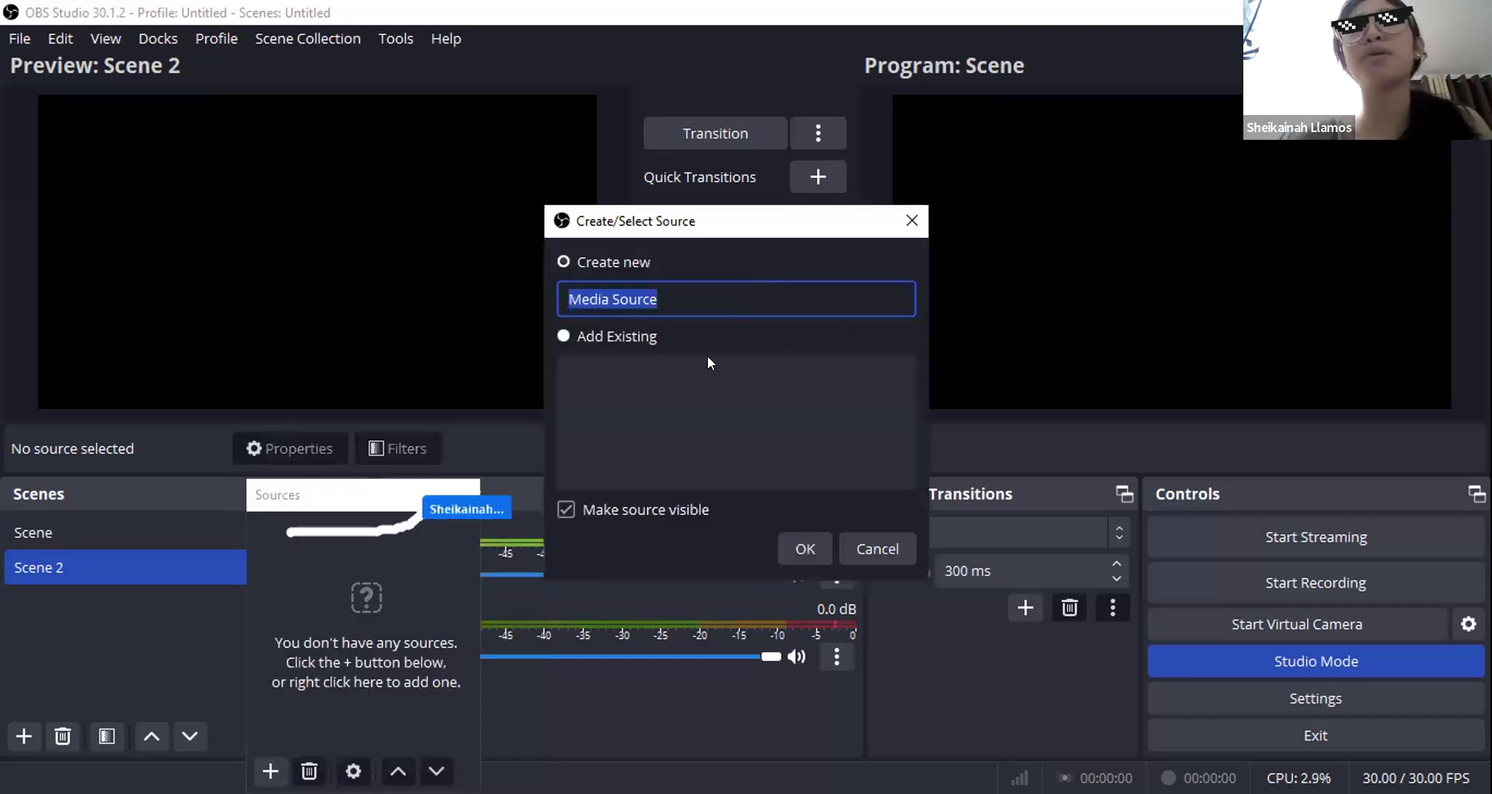
pyautogui.click(565, 337)
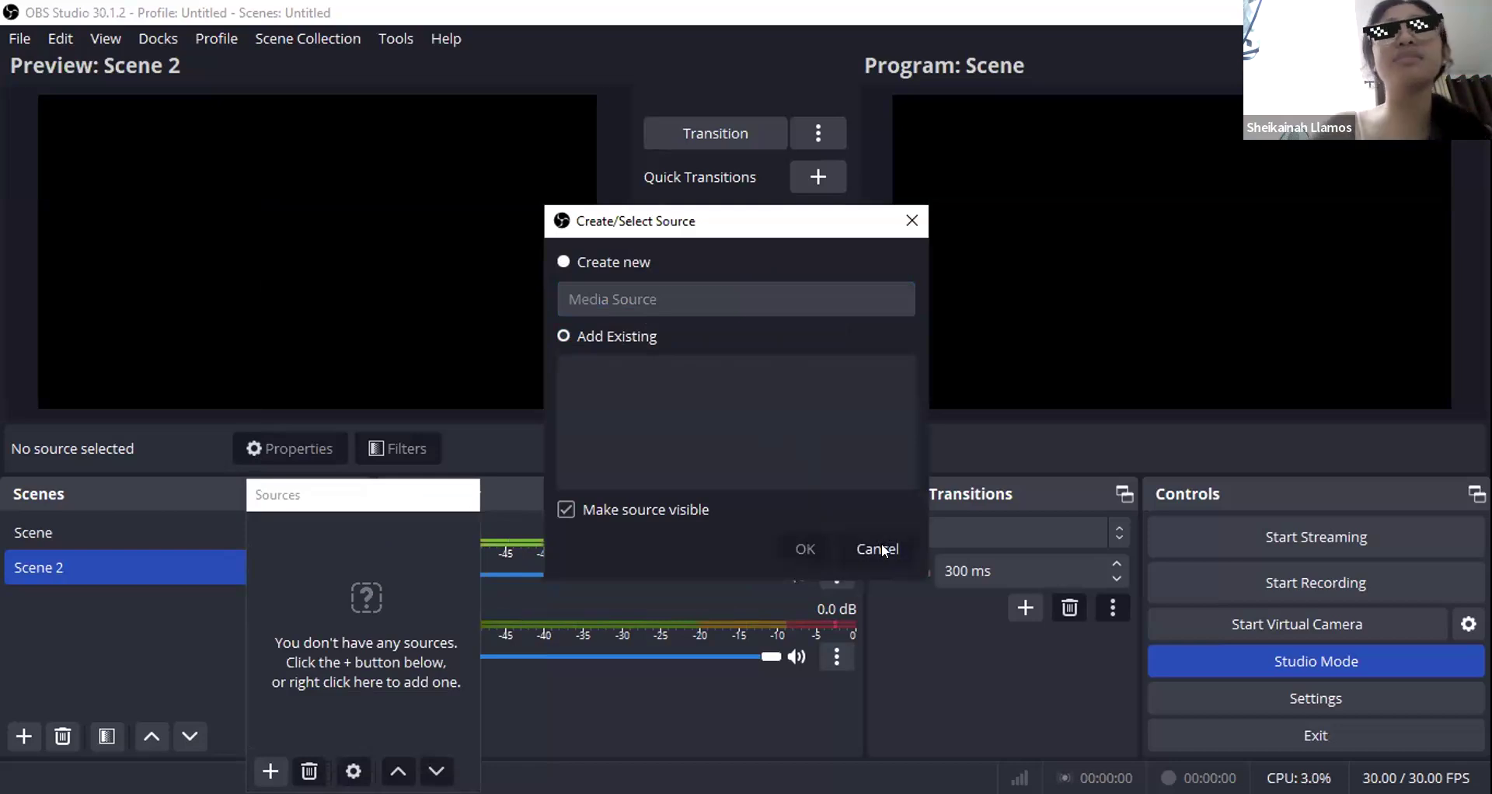
pyautogui.press('Escape')
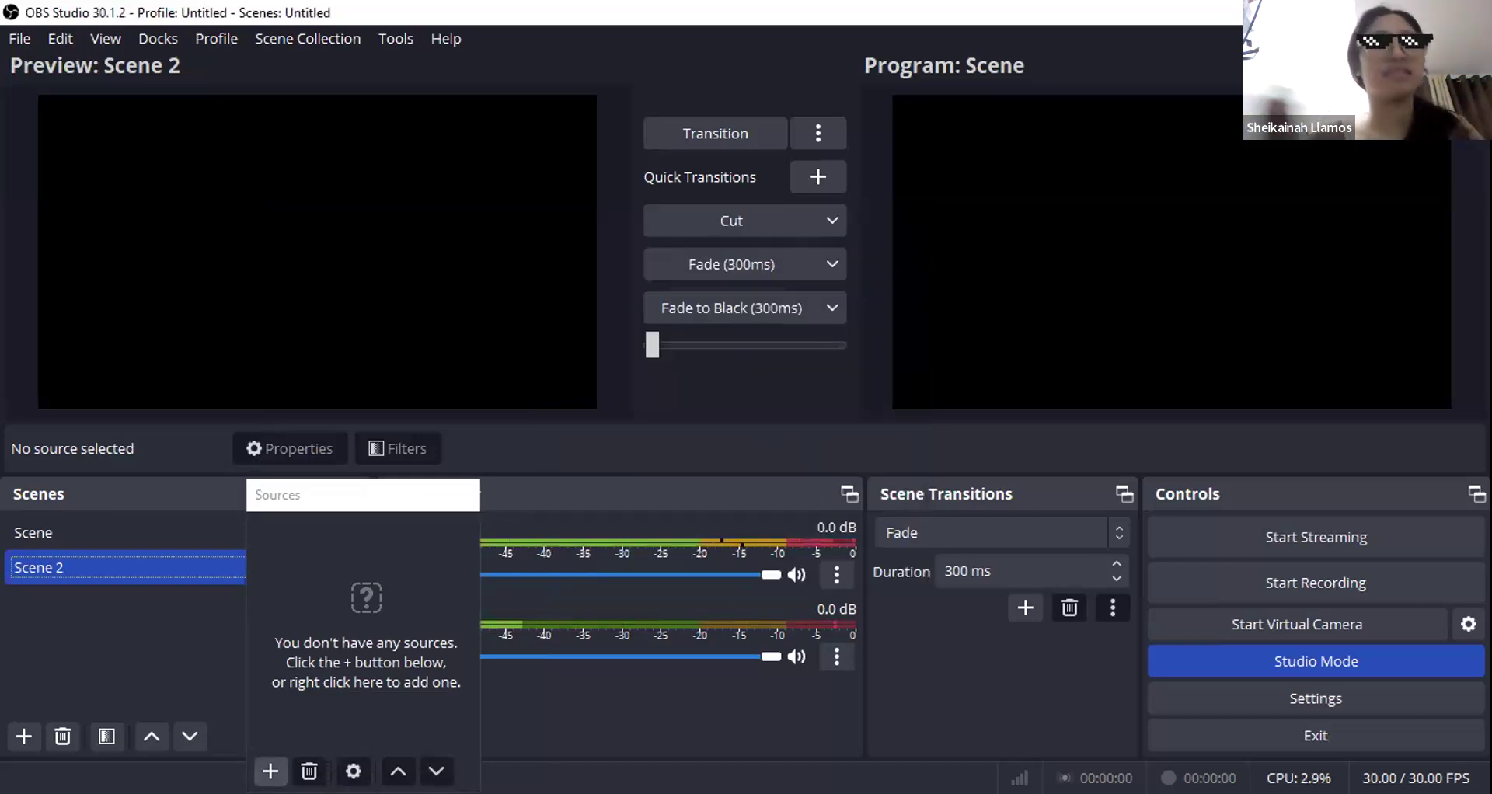
# Step: Add a new media source to Scene 2 under the default name Media Source
pyautogui.rightClick(319, 505)
pyautogui.click(342, 507)
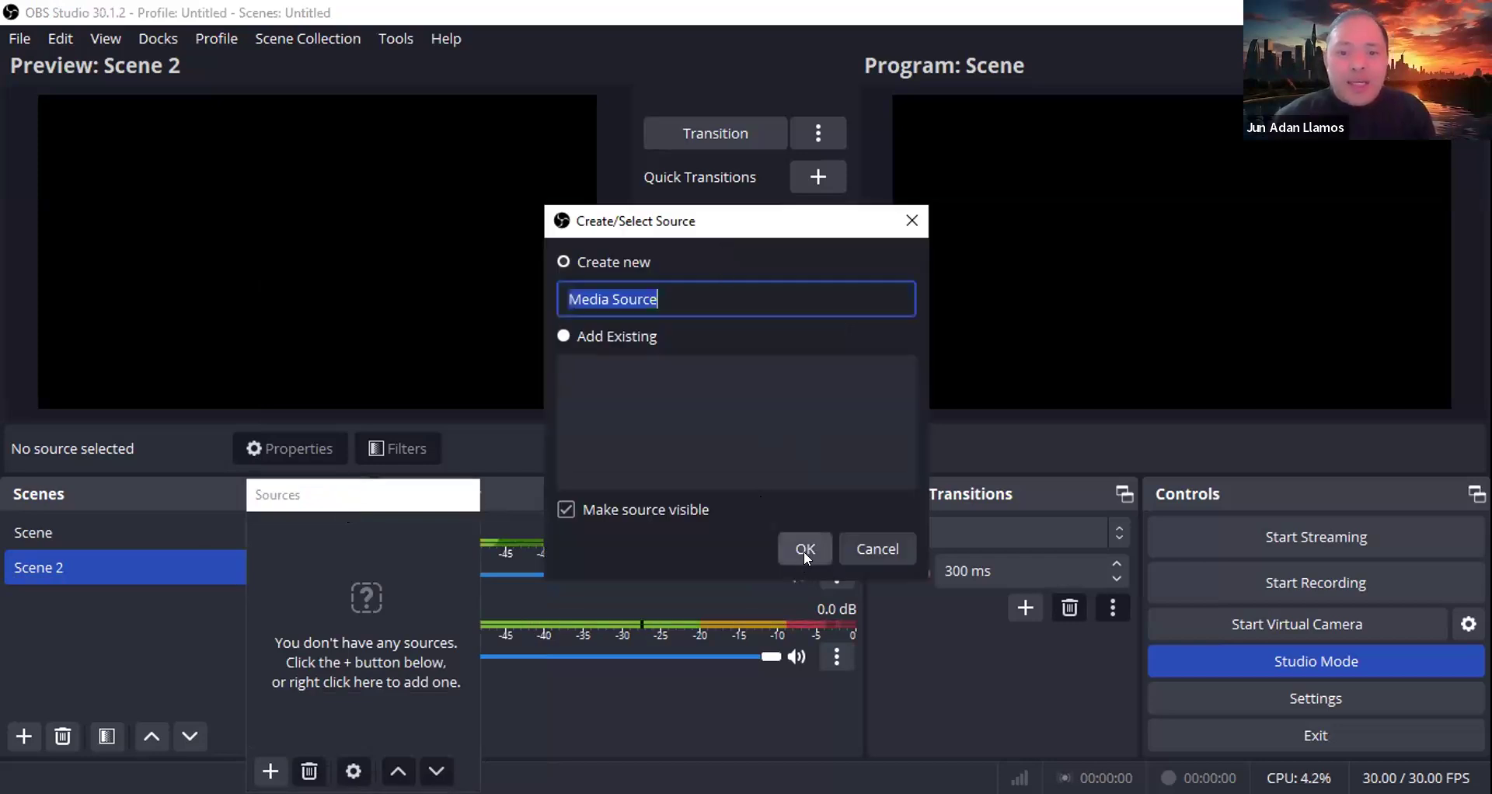
pyautogui.click(805, 548)
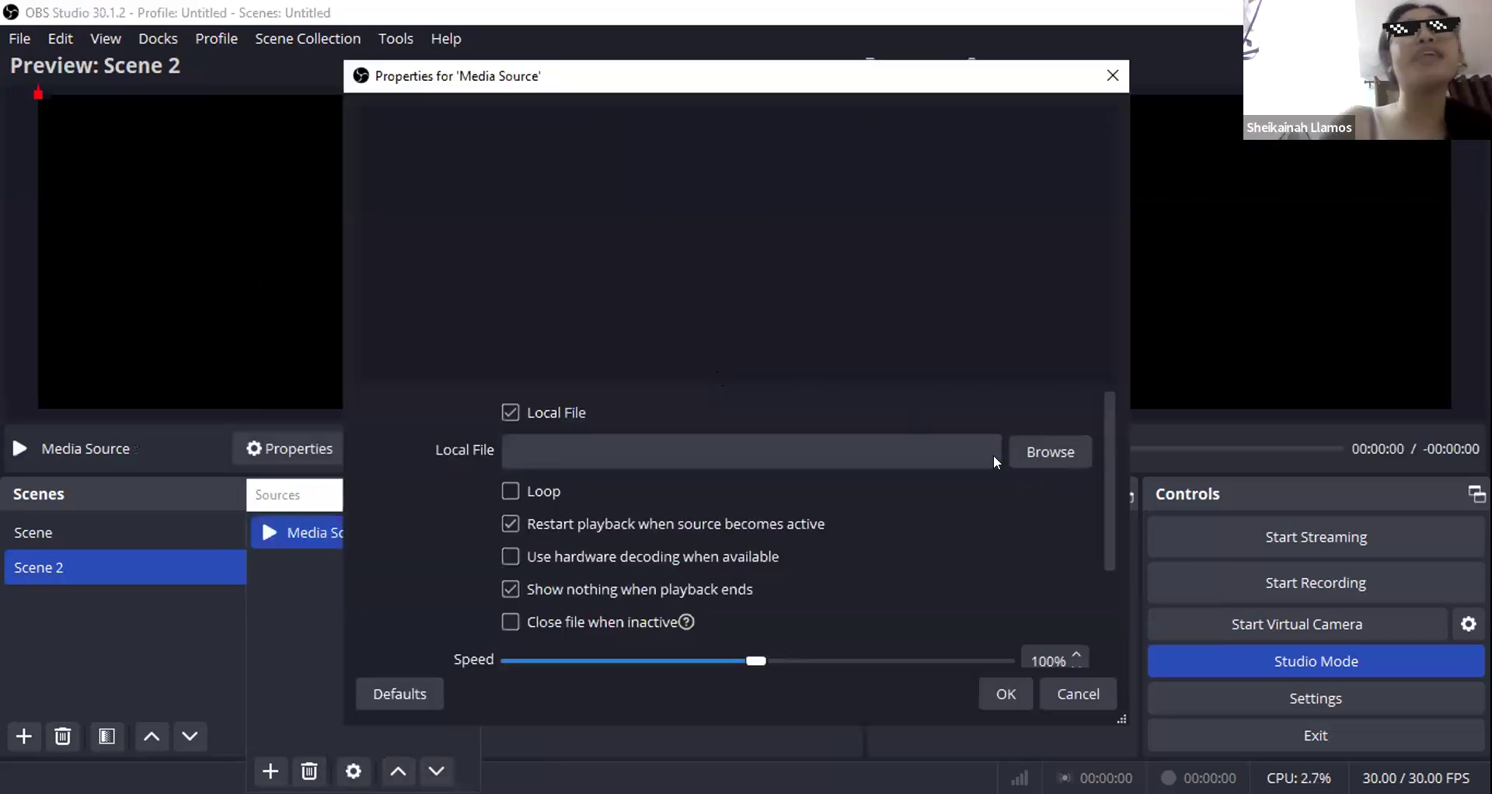
# Step: Look through the 2024, Bible Study and D101 - Extension folders for a local media file
pyautogui.click(1033, 457)
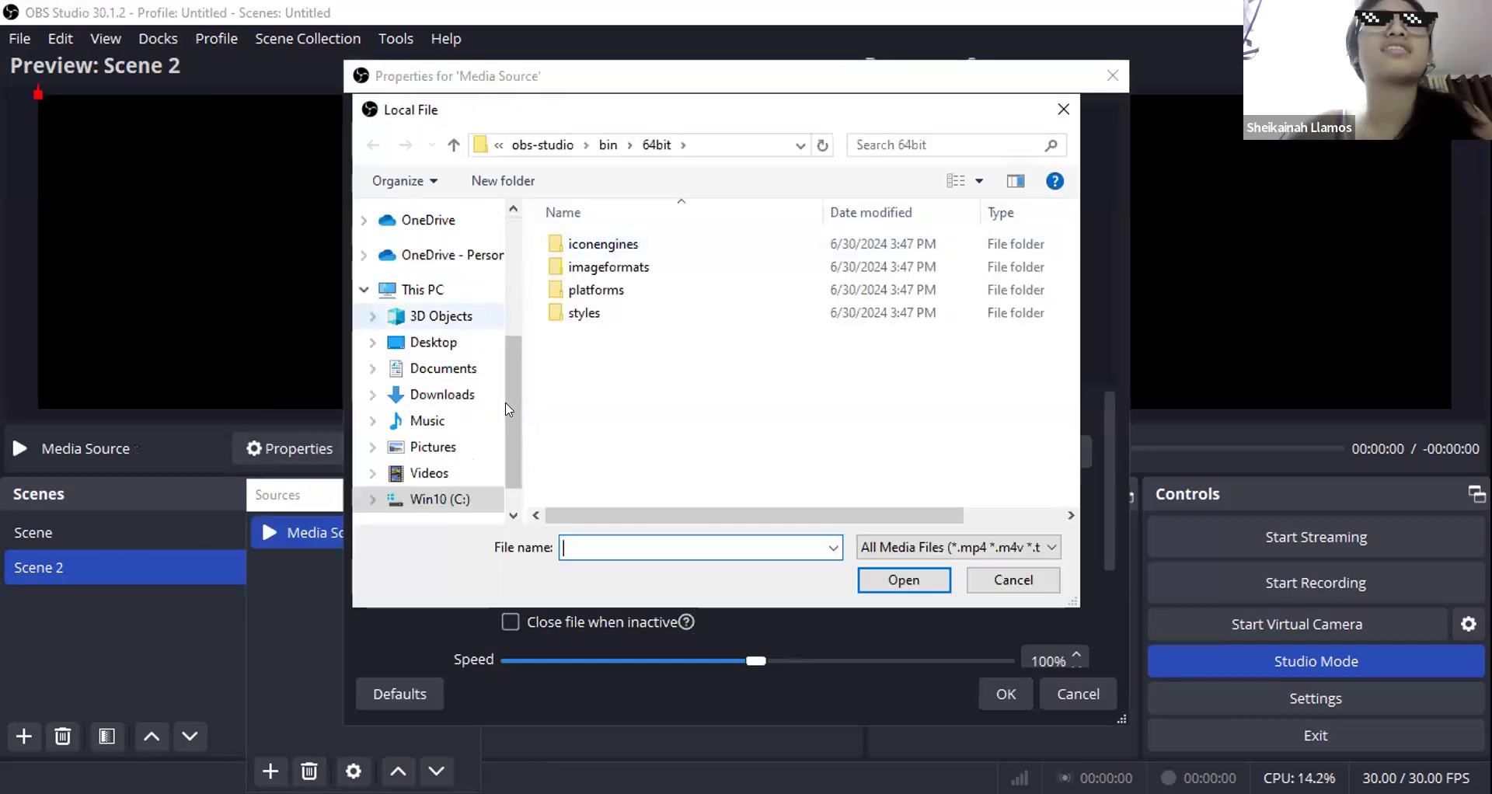
pyautogui.scroll(2, 511, 347)
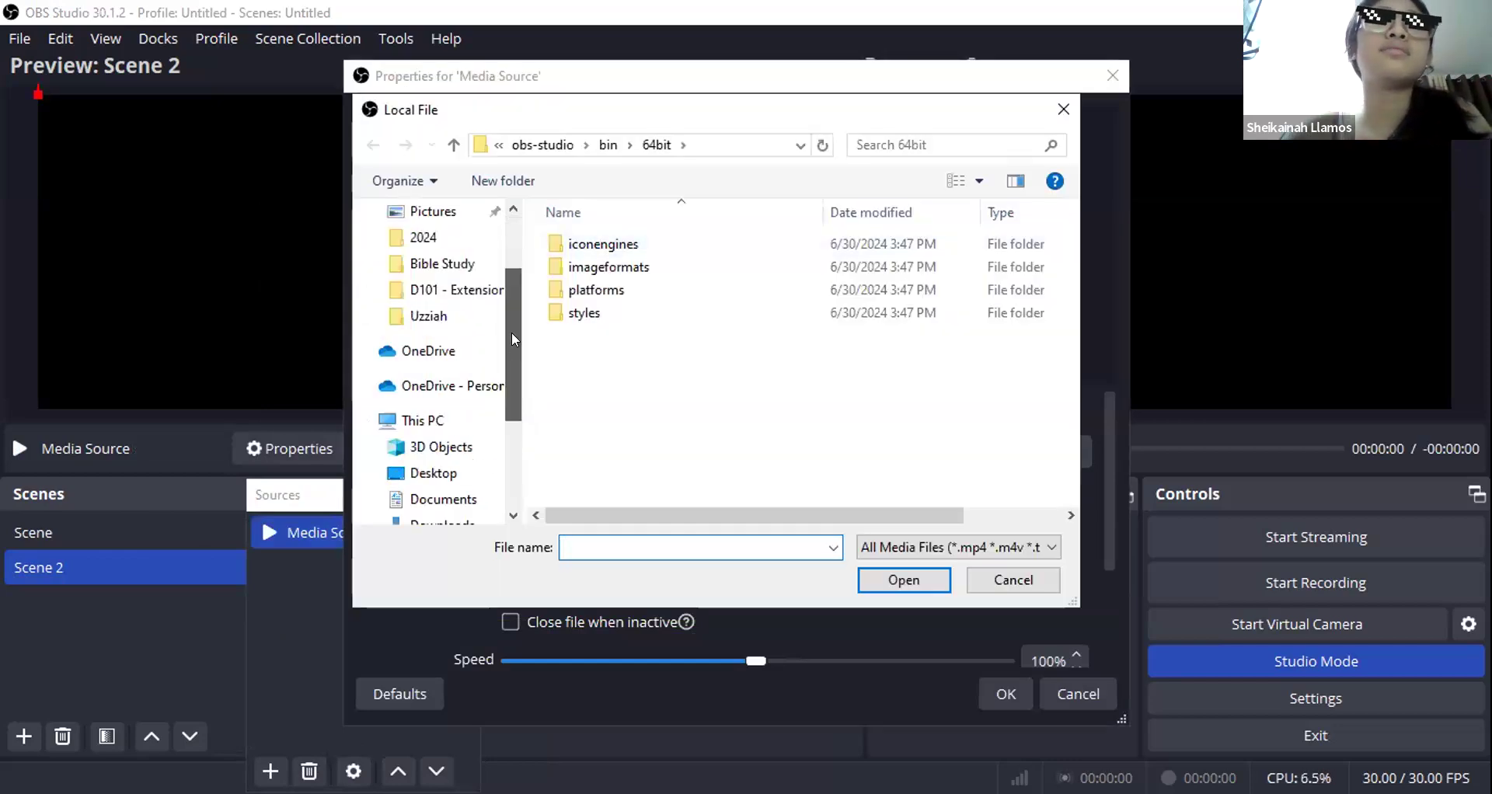
pyautogui.scroll(1, 426, 245)
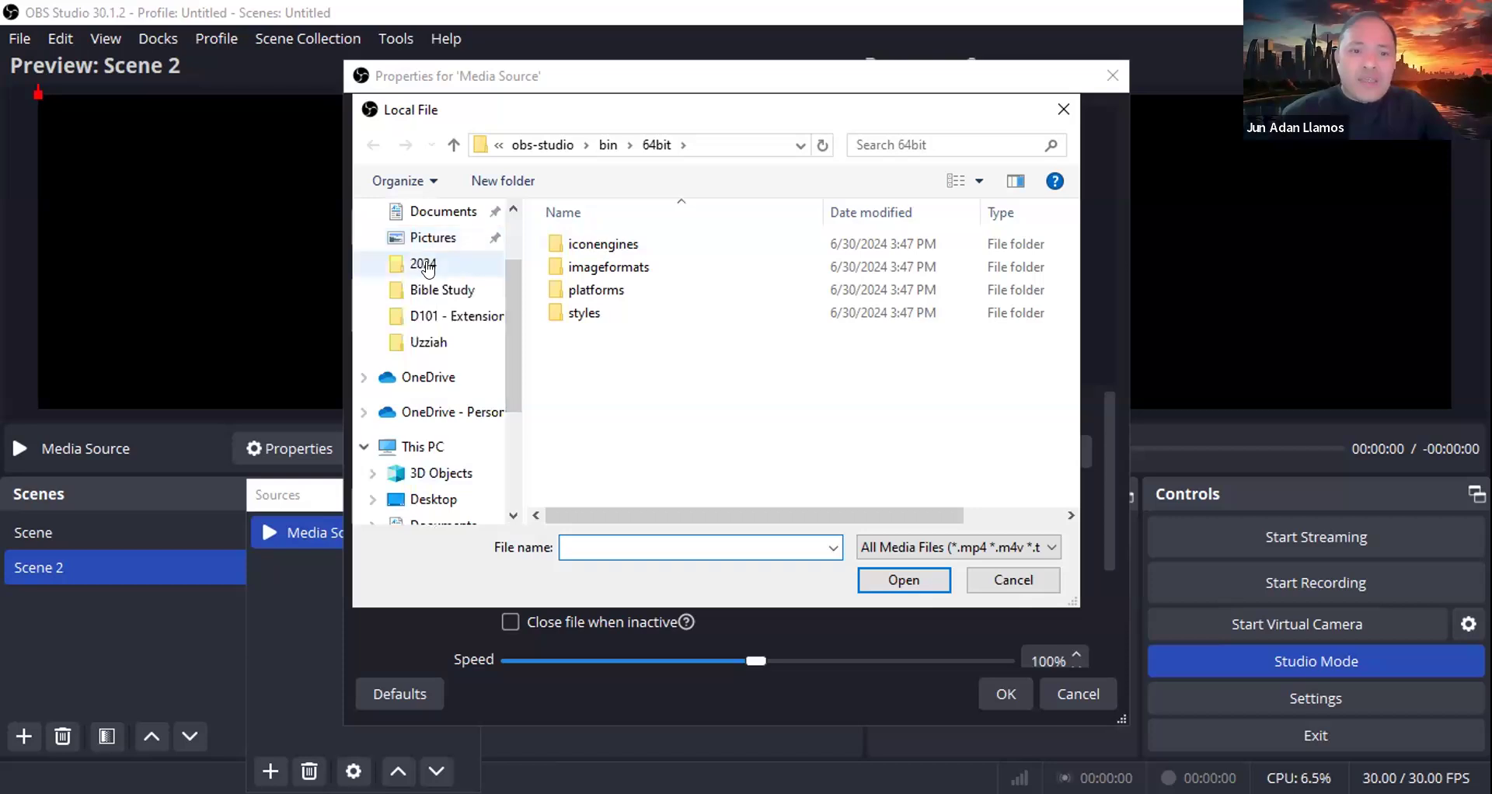
pyautogui.click(426, 266)
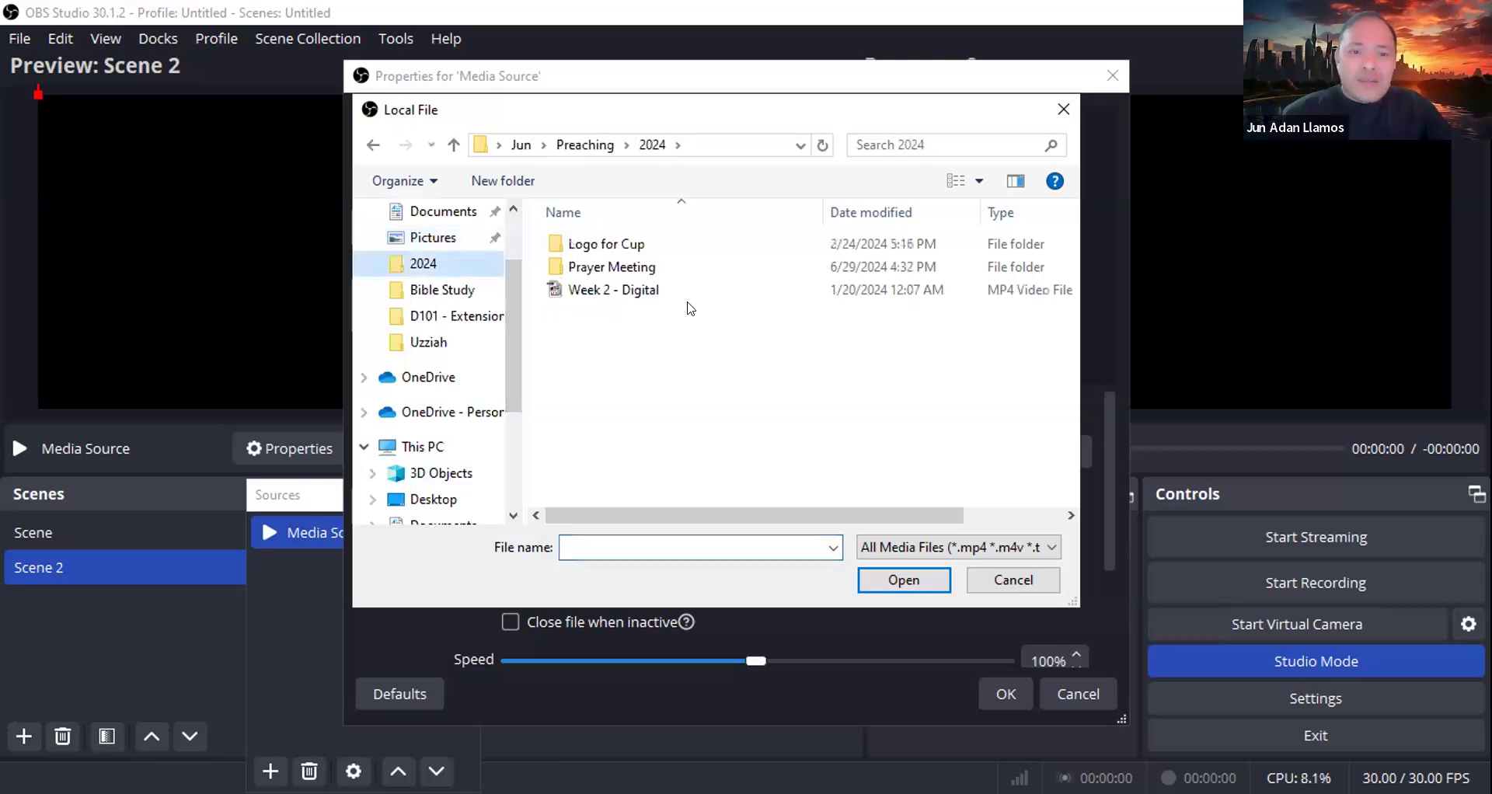
pyautogui.click(441, 315)
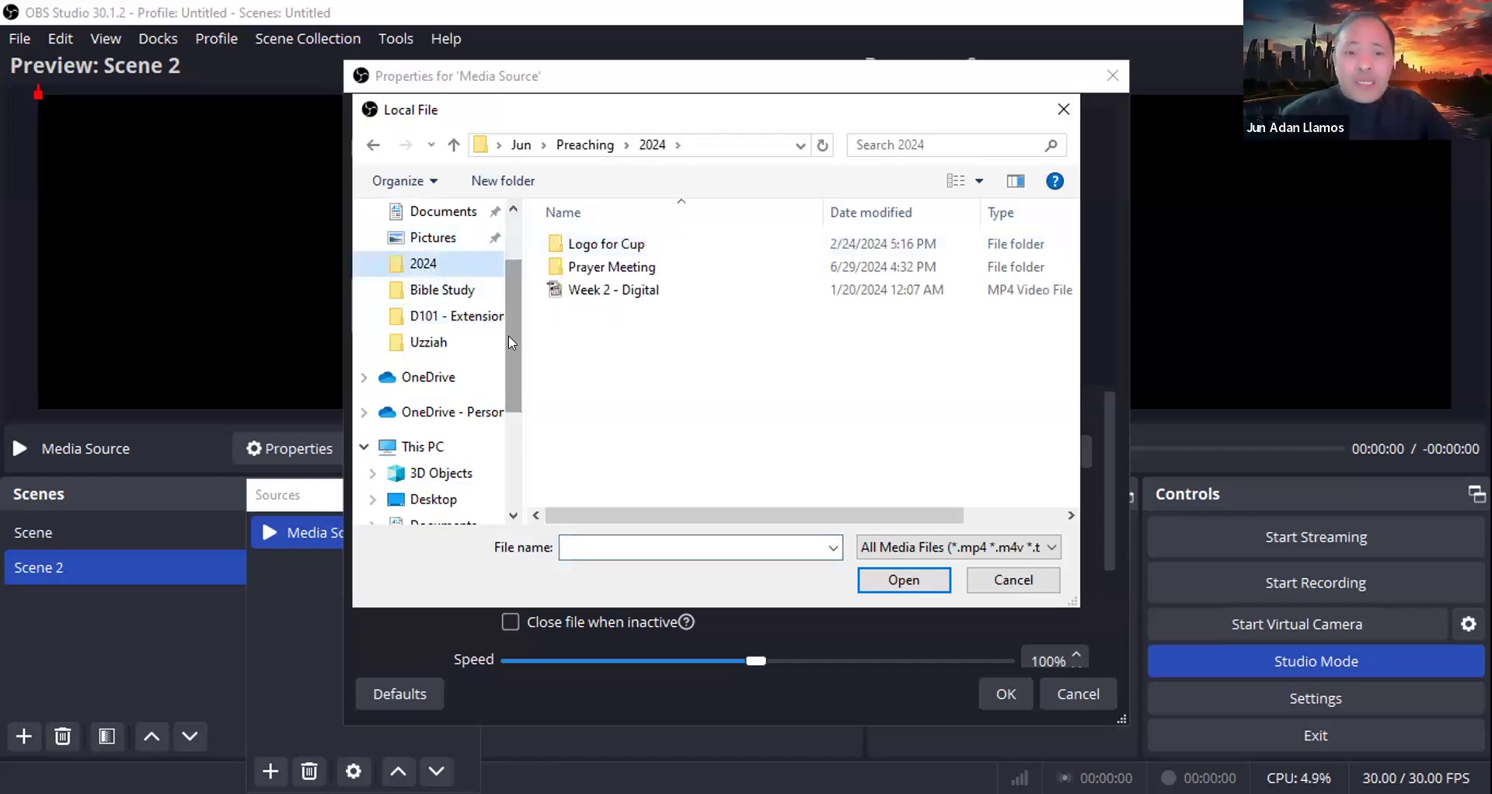
pyautogui.scroll(-2, 508, 351)
pyautogui.scroll(2, 510, 305)
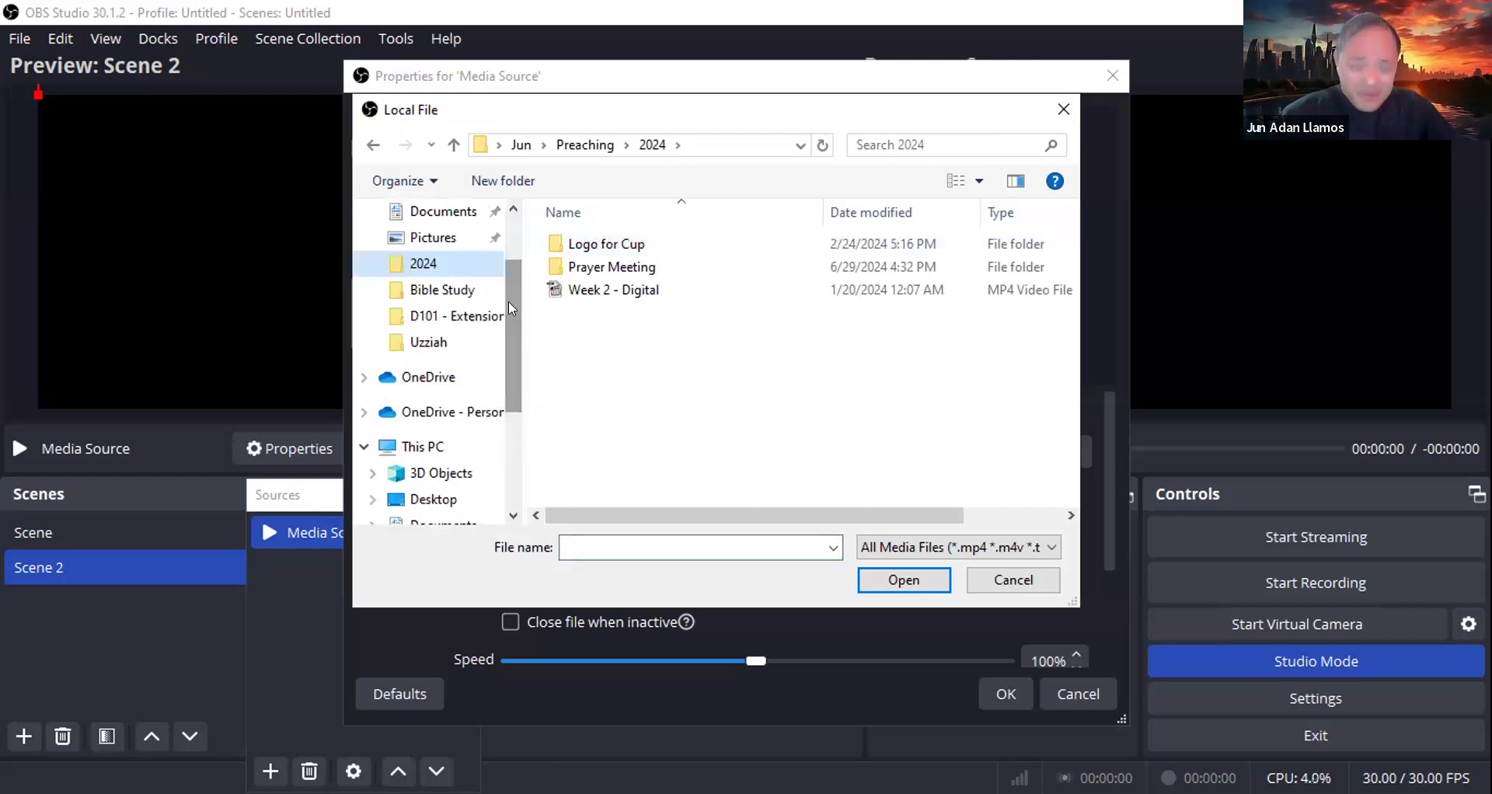
pyautogui.click(451, 291)
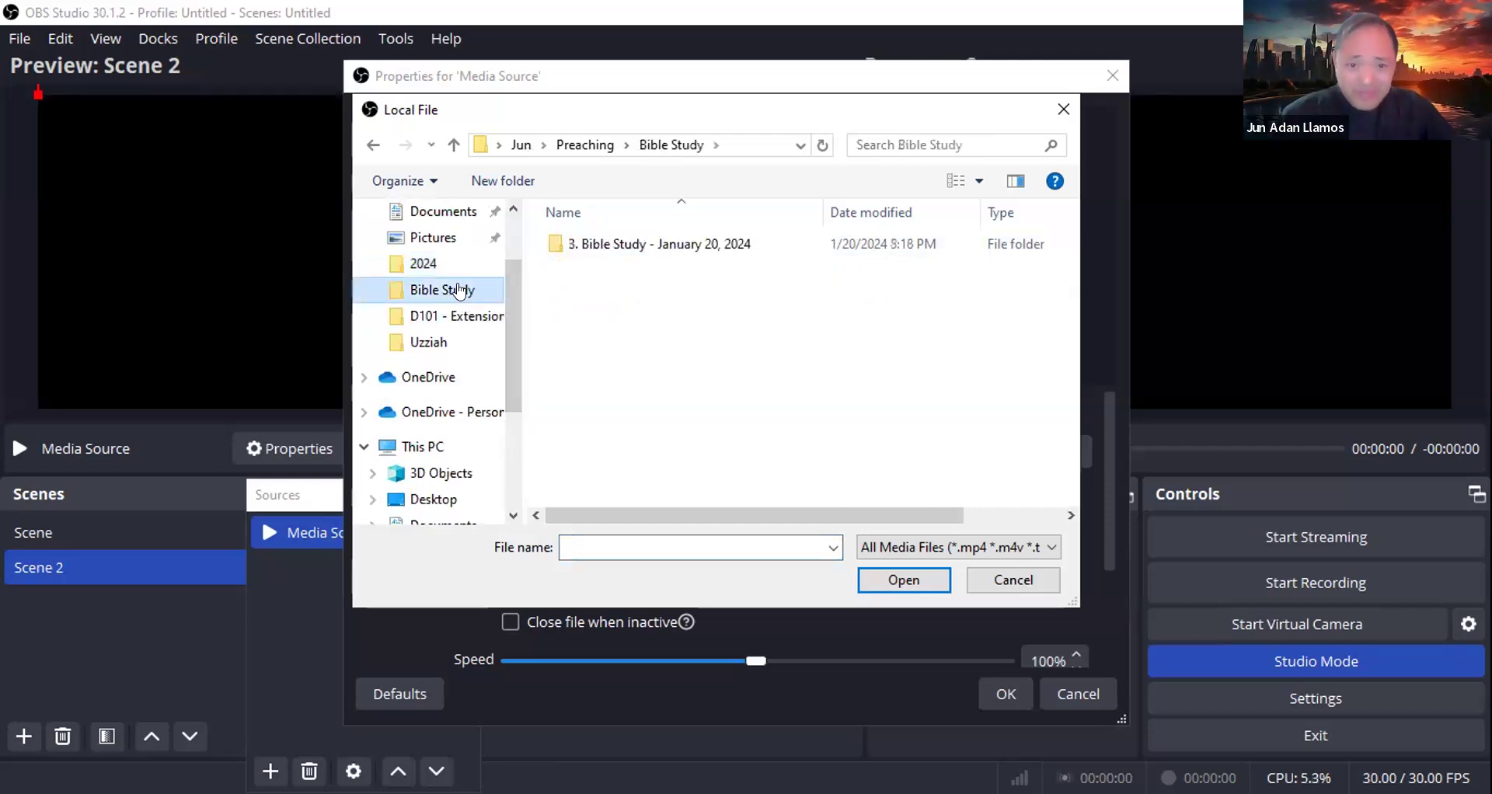
pyautogui.doubleClick(681, 250)
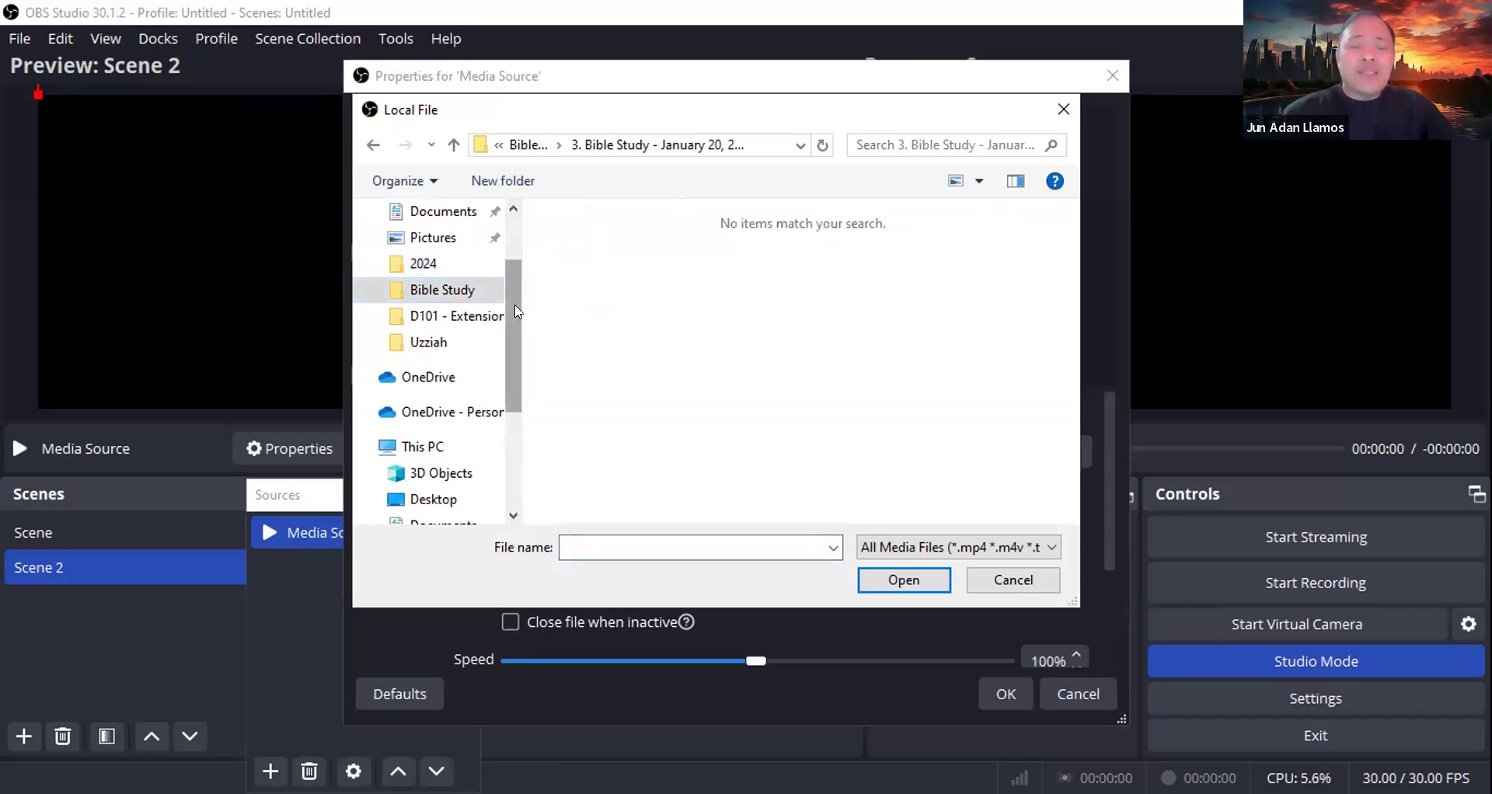
pyautogui.moveTo(516, 304); pyautogui.dragTo(515, 276)
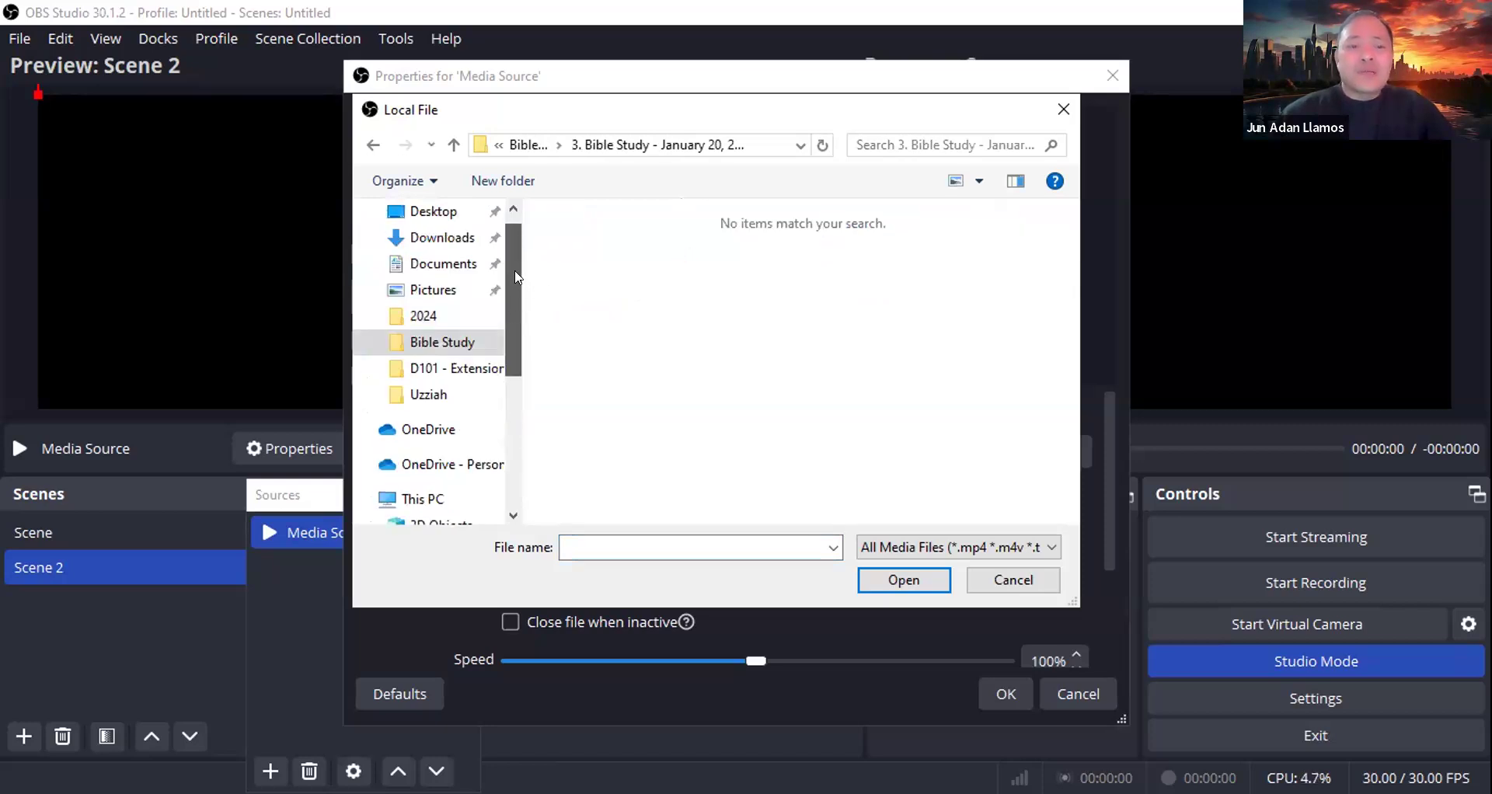
pyautogui.click(465, 365)
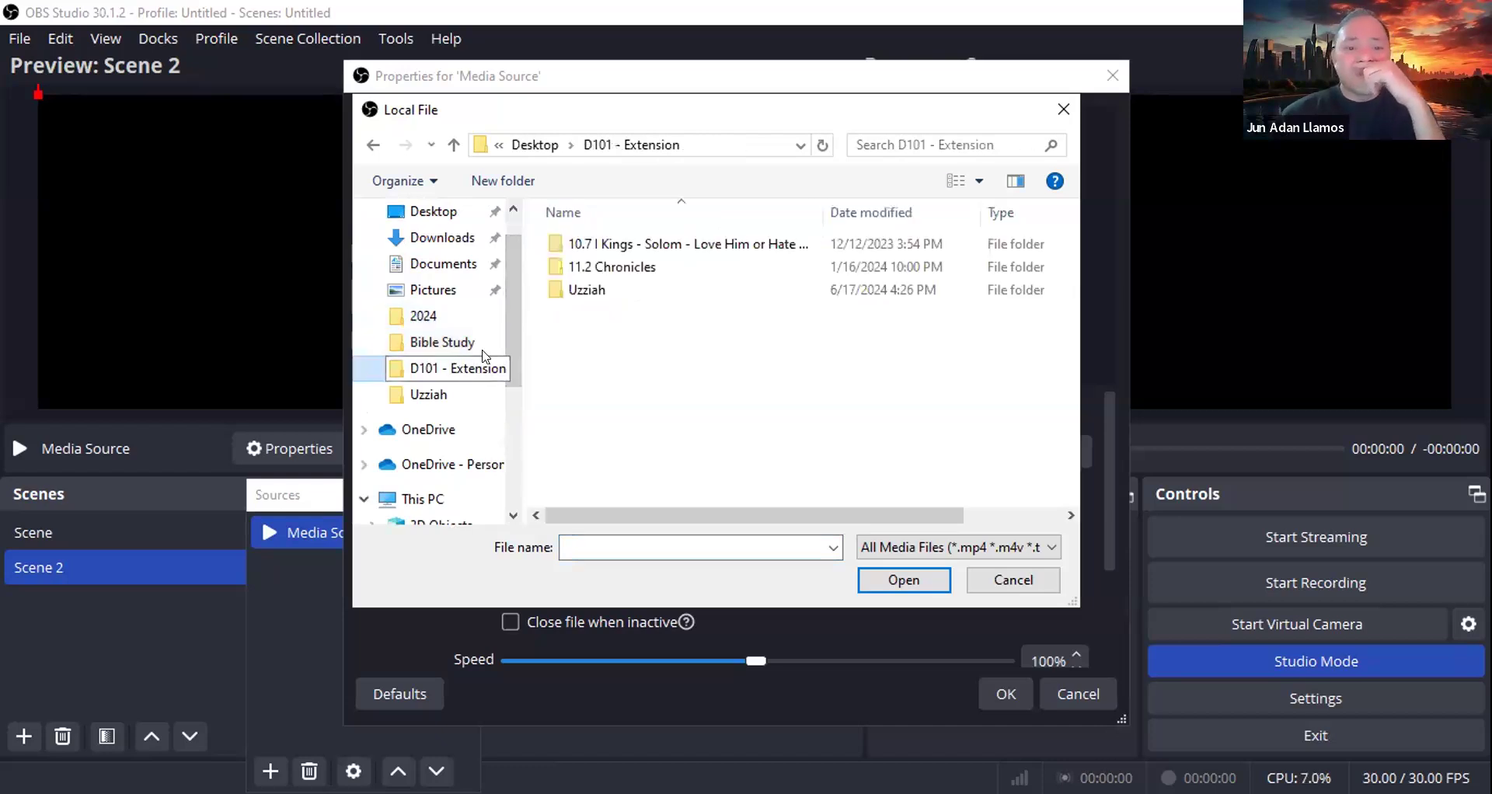
pyautogui.doubleClick(633, 267)
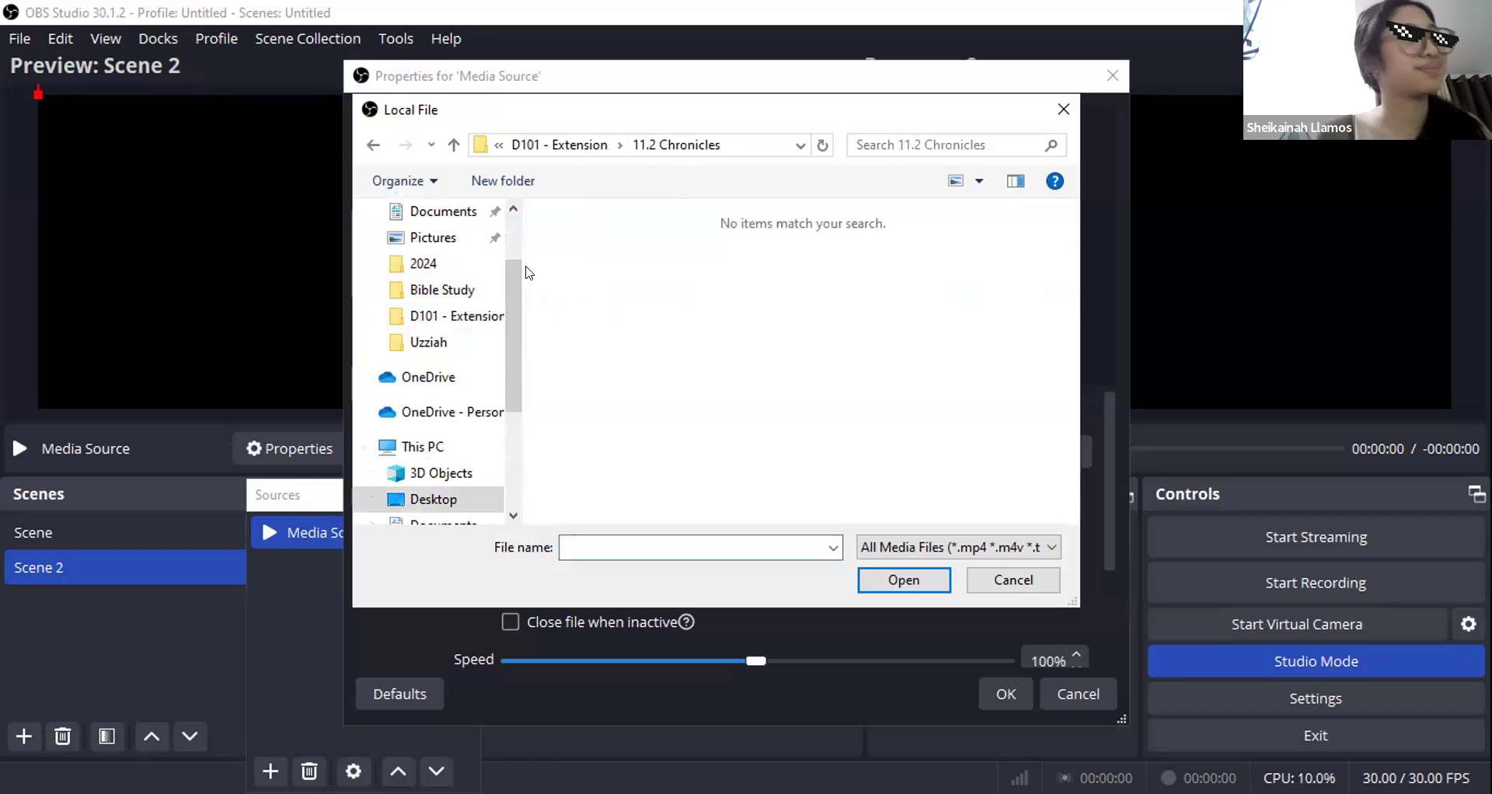
pyautogui.click(1022, 581)
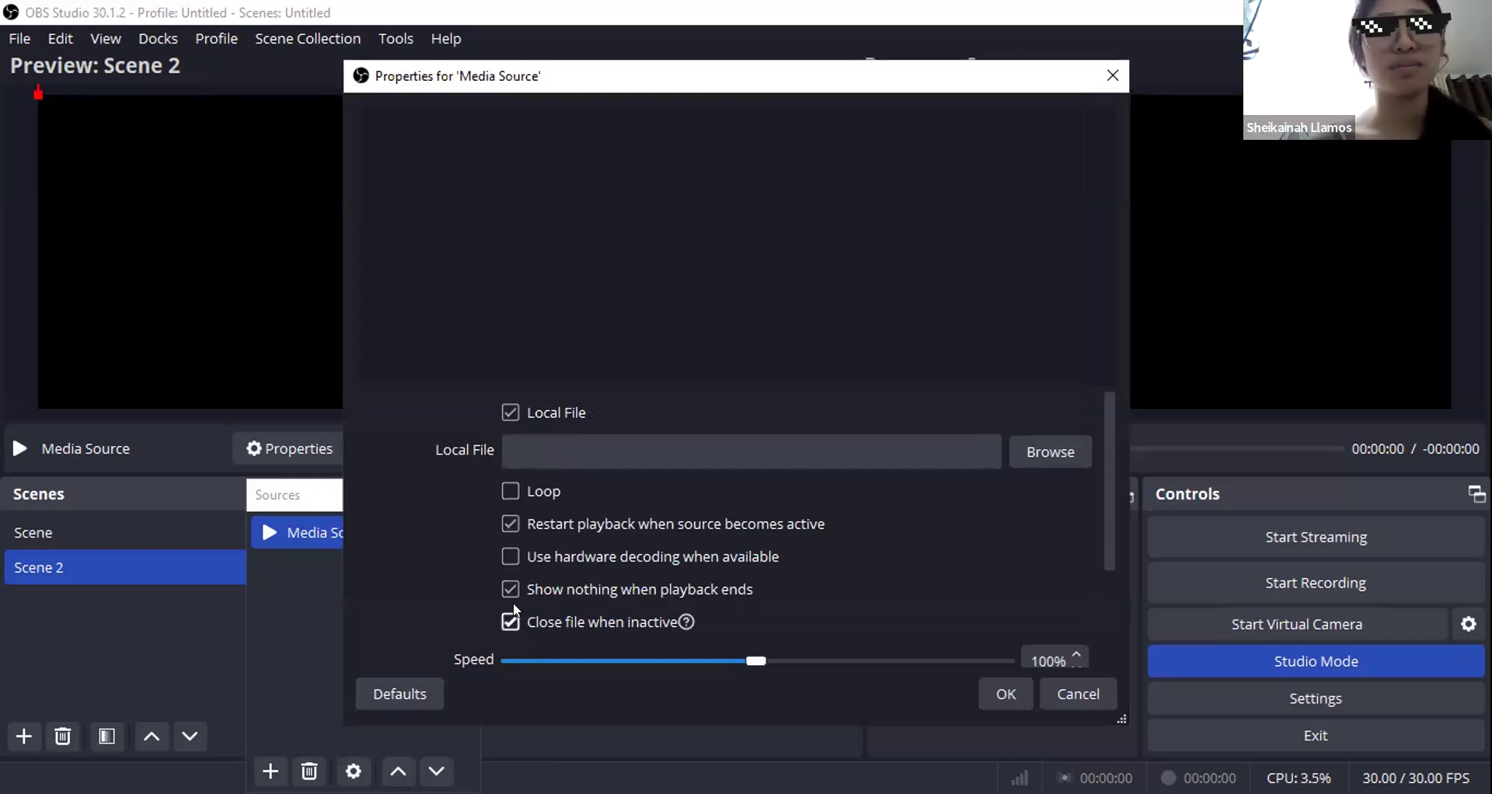
# Step: Disable looping, restart on activation, hardware decoding, showing nothing at playback end and closing when inactive for the Media Source, keeping Local File enabled
pyautogui.click(510, 558)
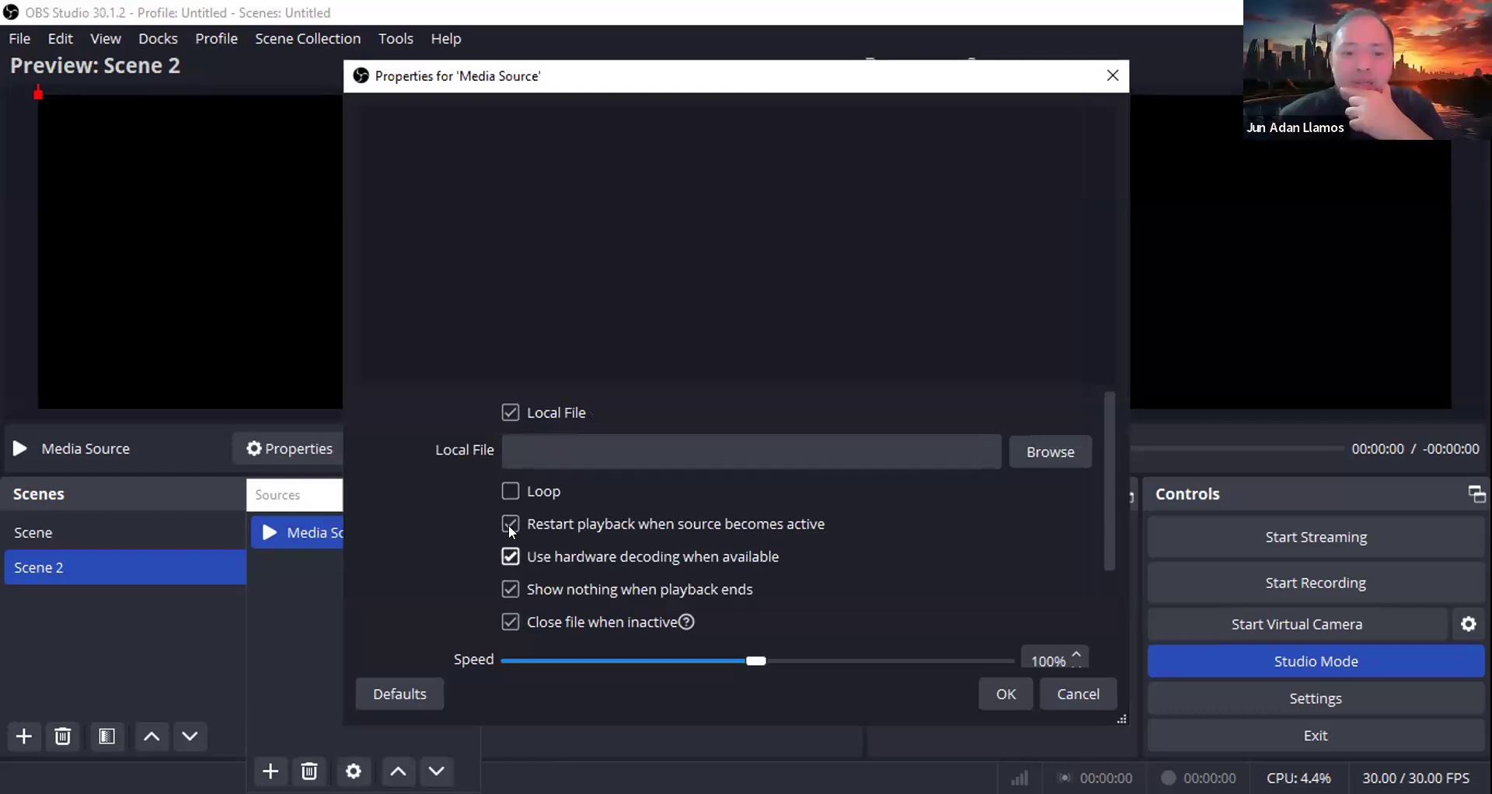
pyautogui.click(510, 492)
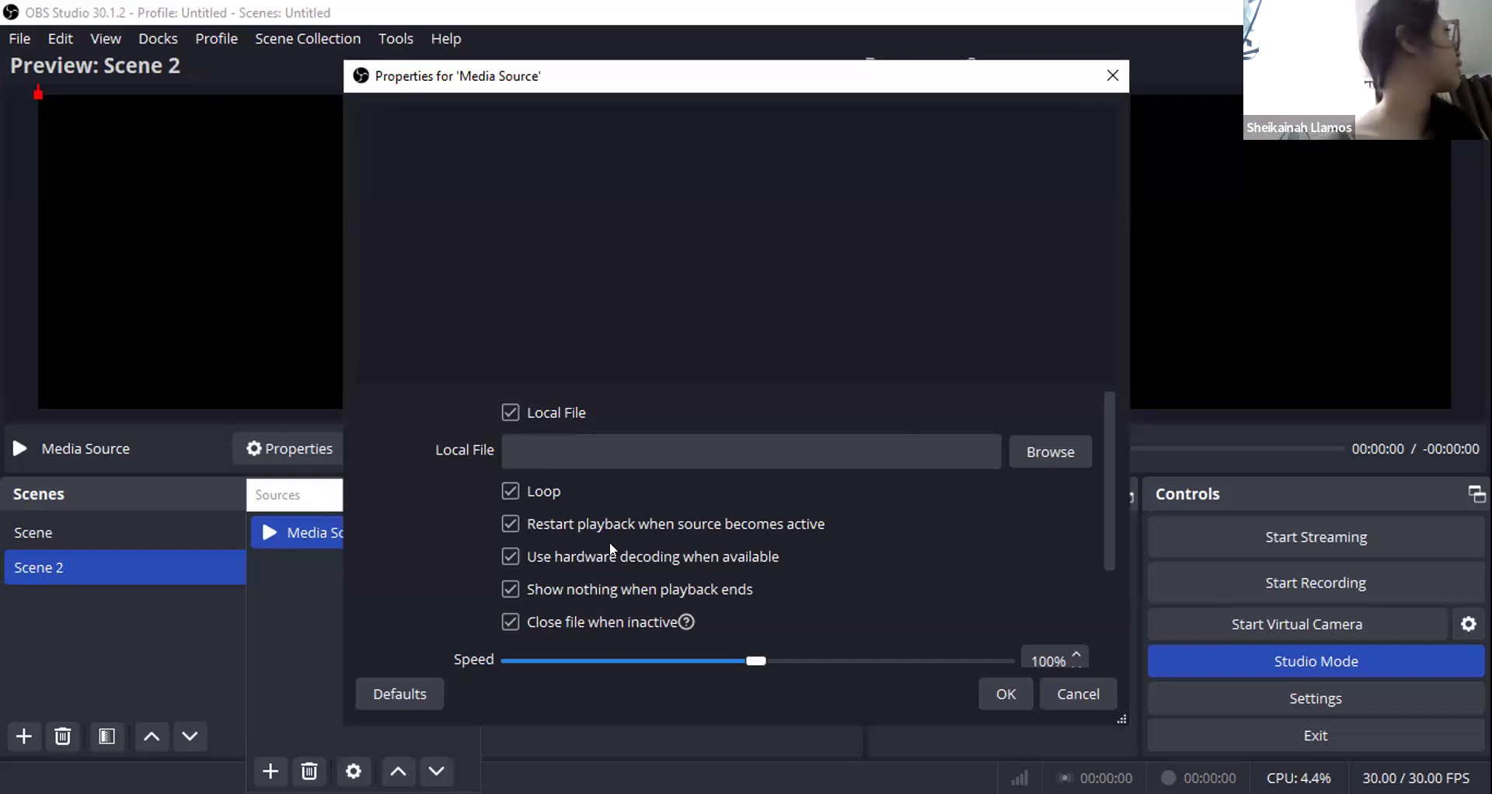
pyautogui.click(522, 525)
pyautogui.click(526, 556)
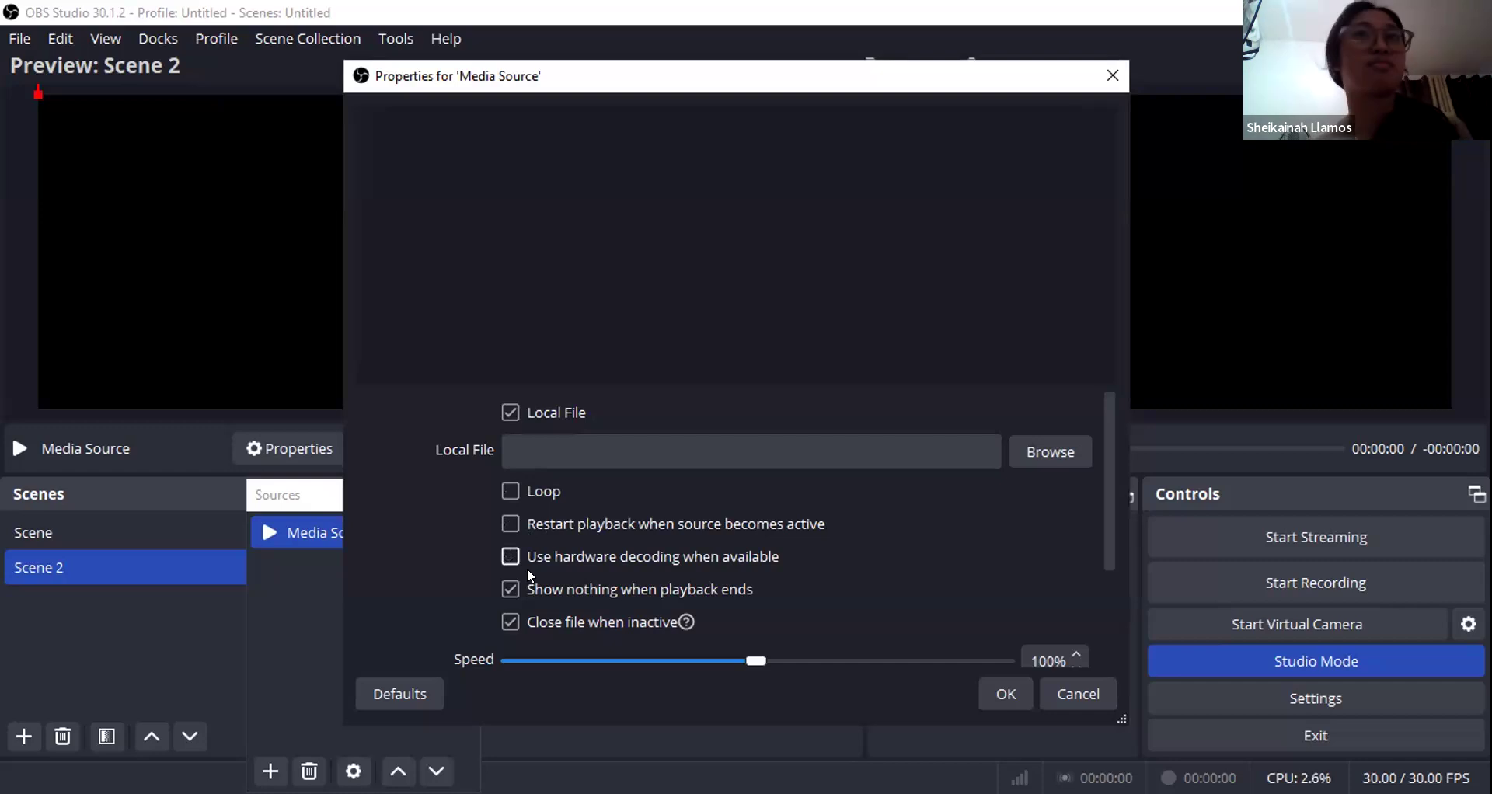
pyautogui.click(525, 621)
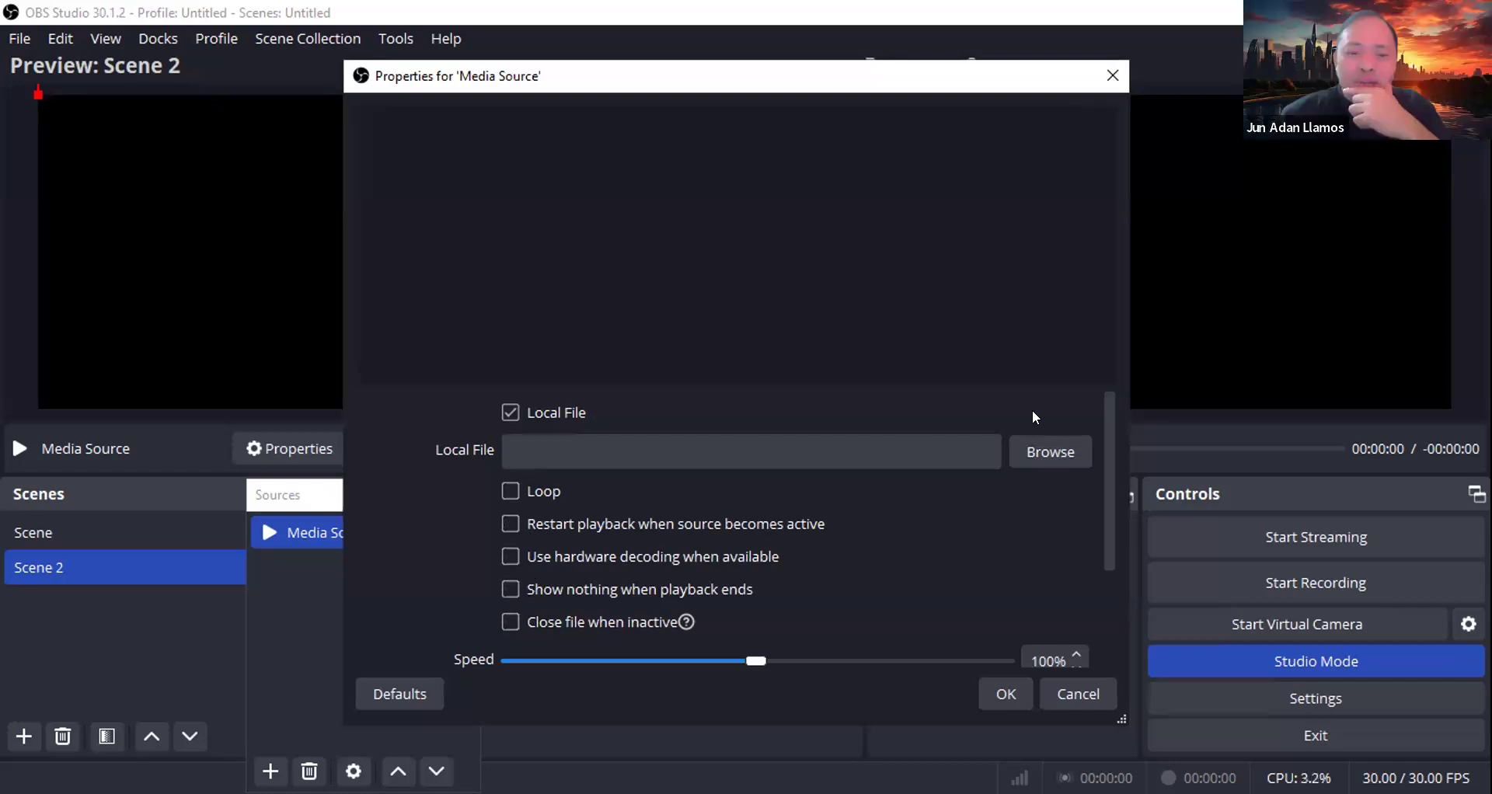
# Step: Assign the Week 2 - Digital video from the 2024 folder as the Media Source's local file and accept the properties
pyautogui.click(1058, 458)
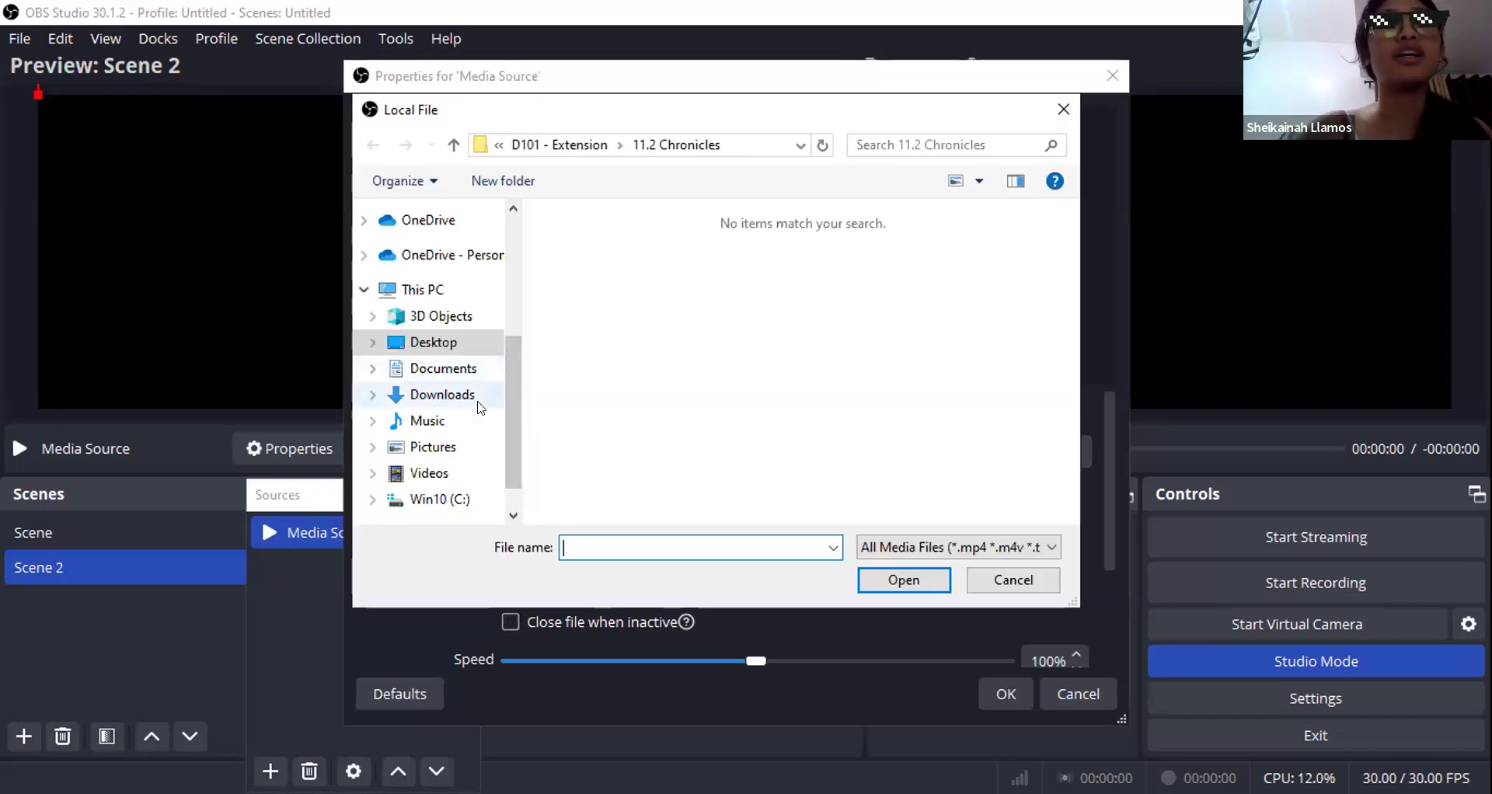
pyautogui.scroll(5, 518, 341)
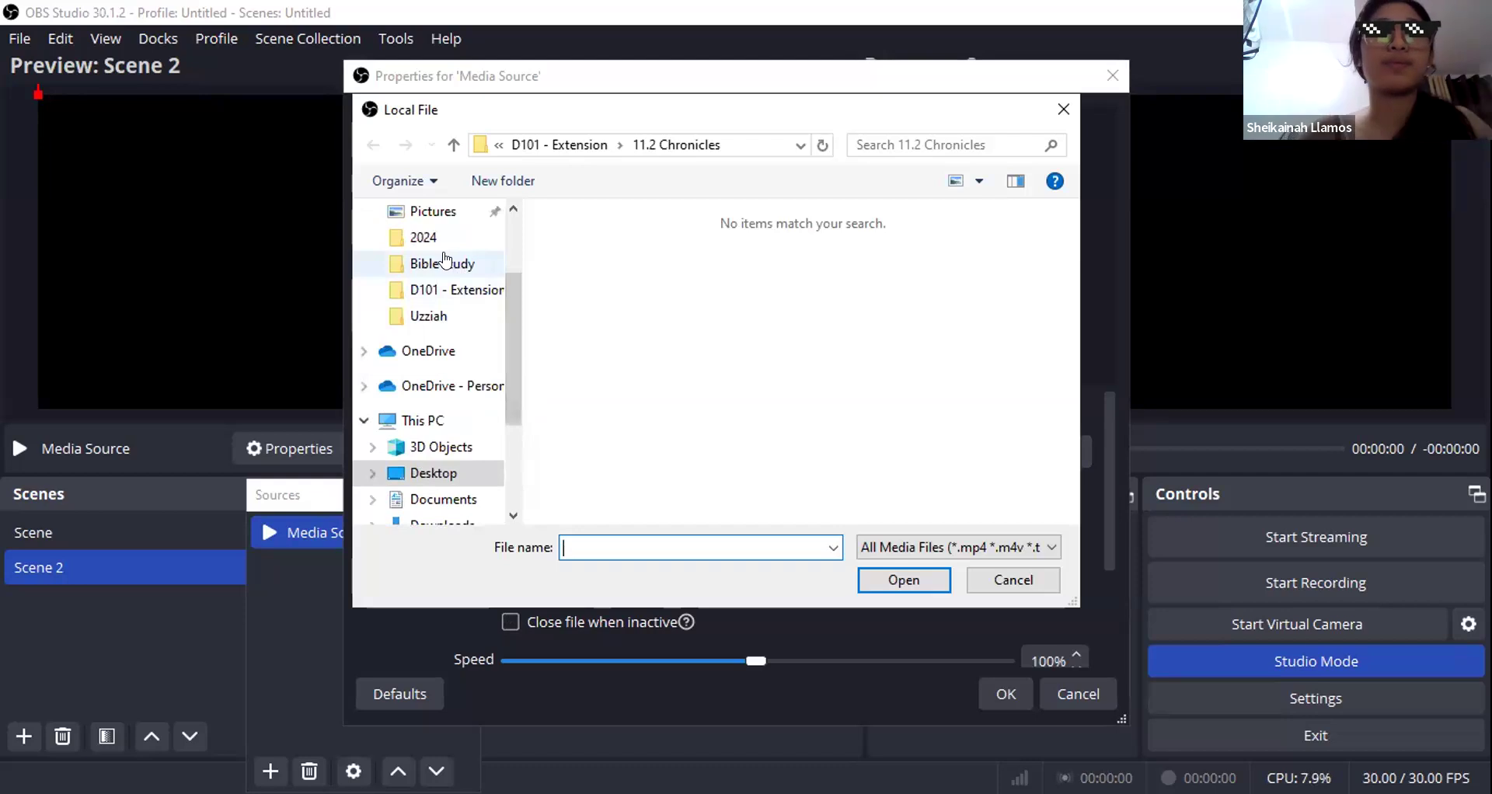
pyautogui.click(431, 241)
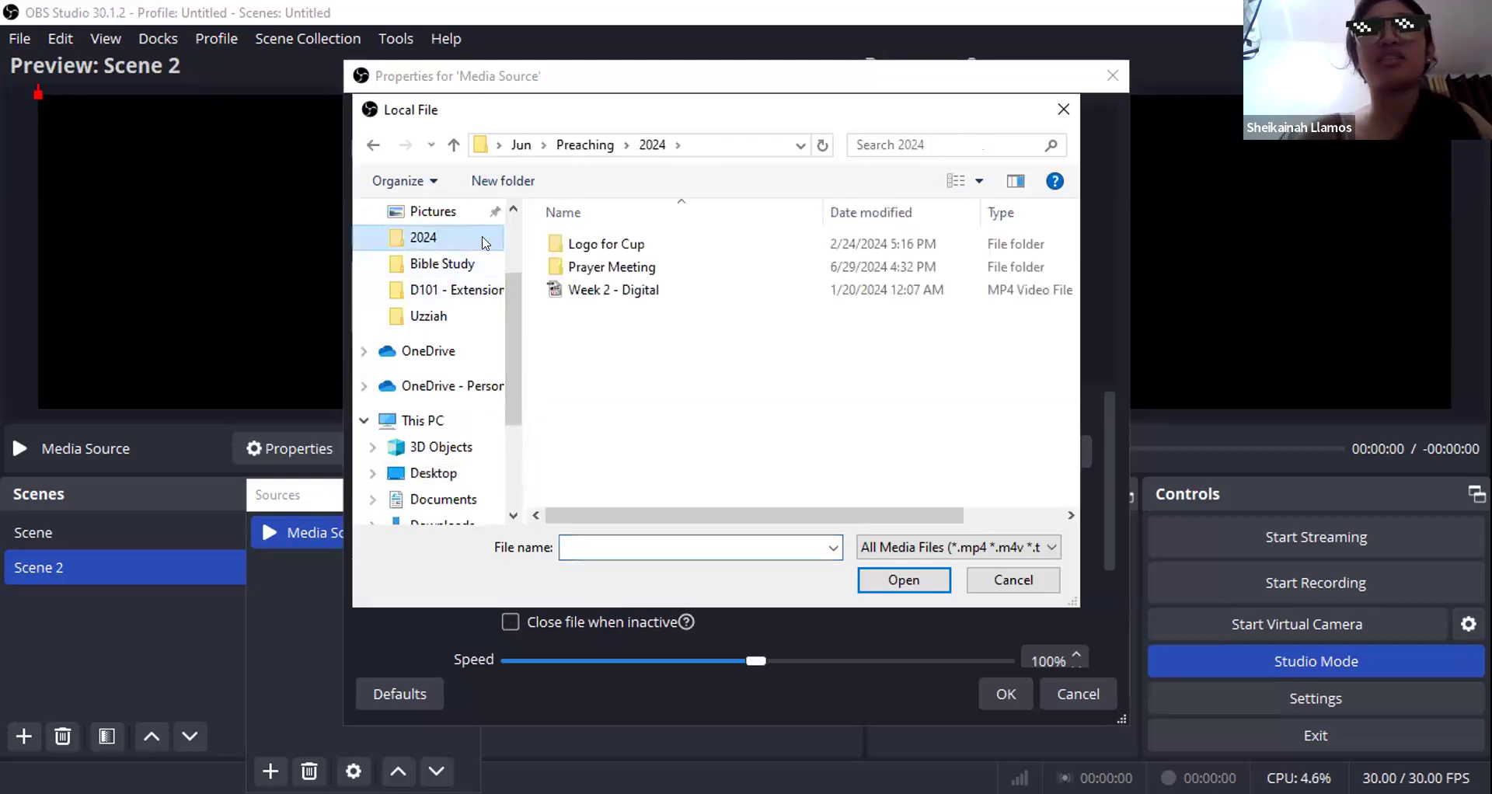
pyautogui.click(633, 292)
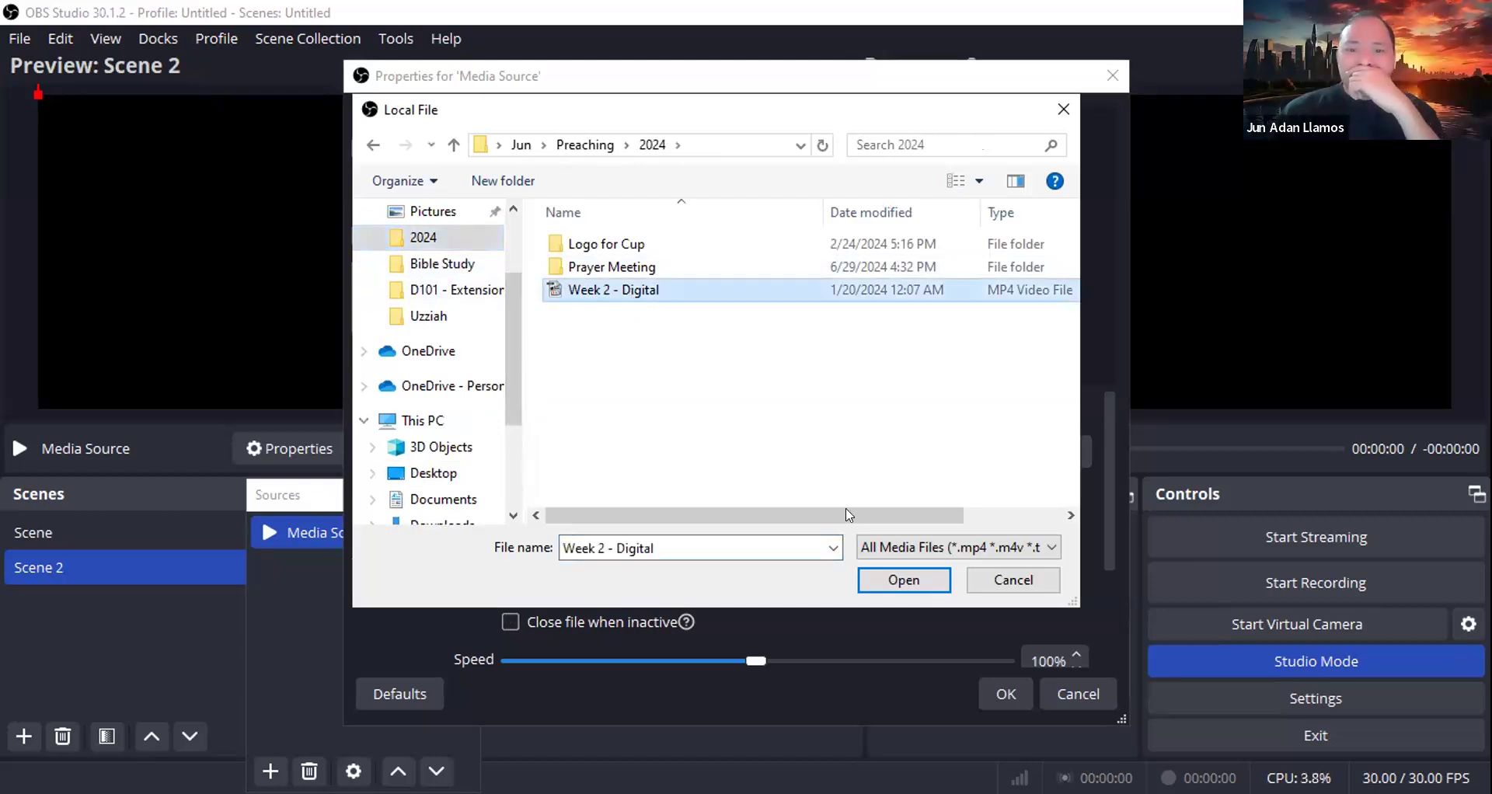
pyautogui.click(901, 584)
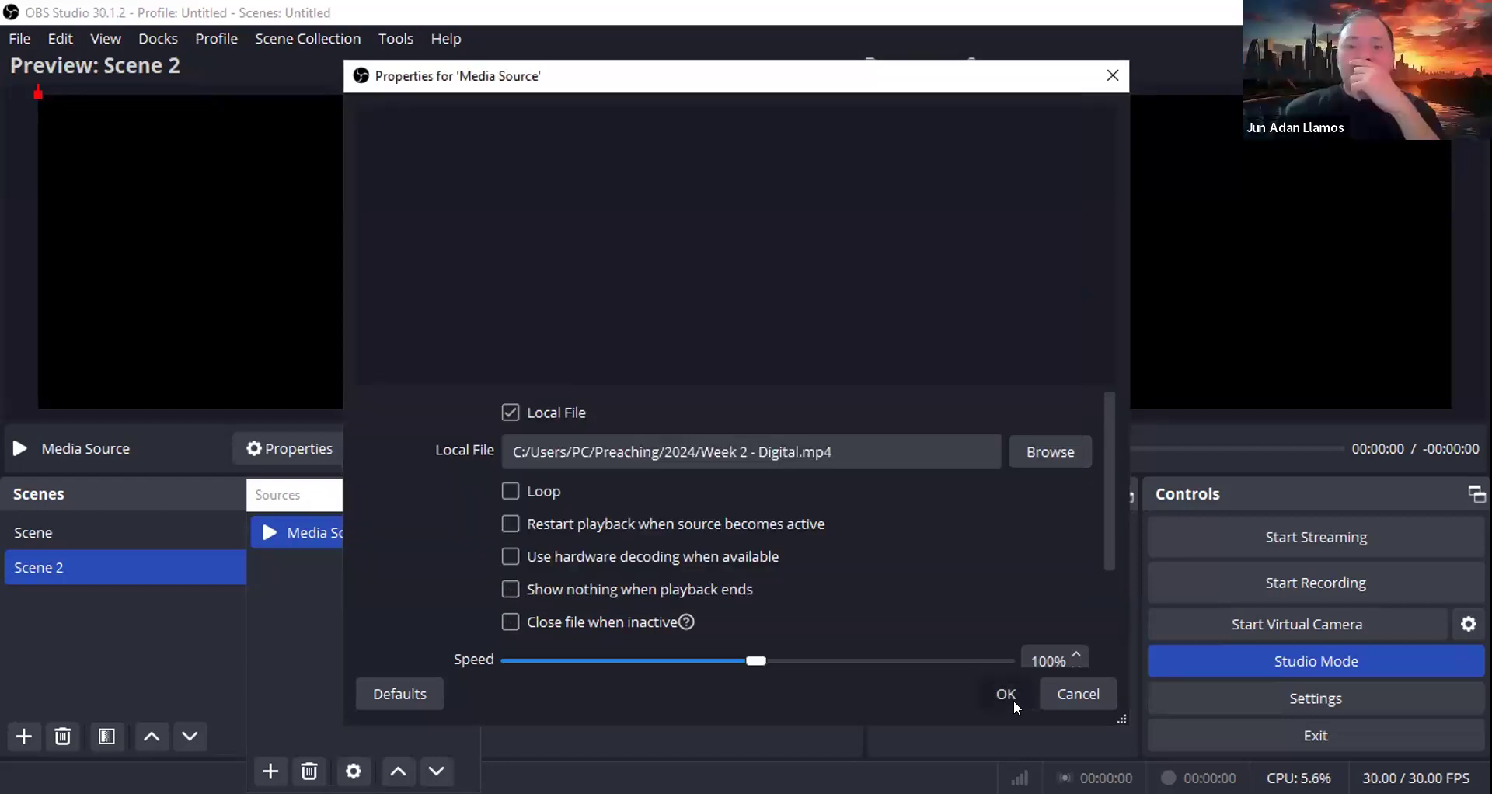
pyautogui.click(1005, 694)
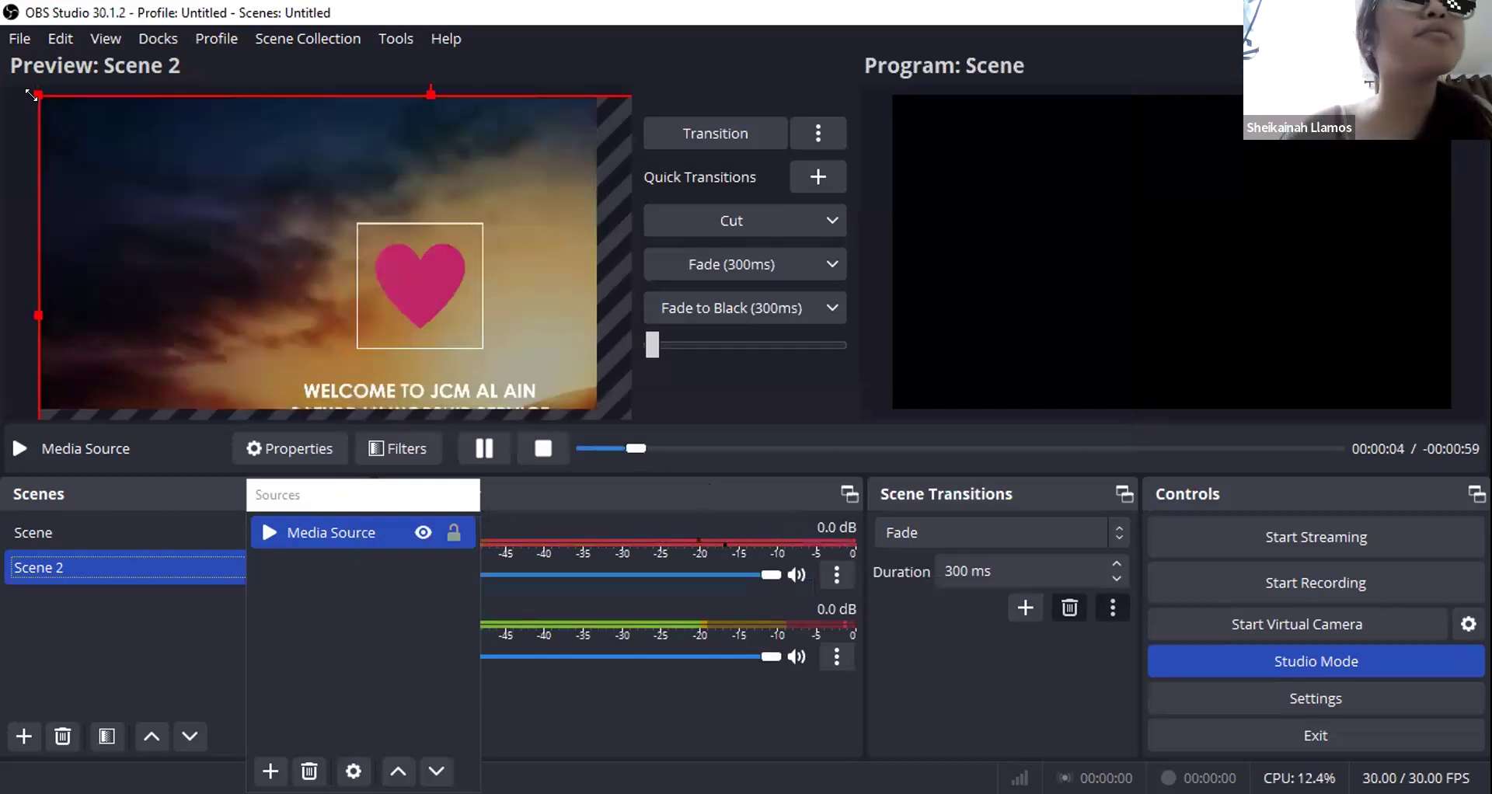
# Step: Resize and reposition the Media Source video so that it fills the Scene 2 preview canvas
pyautogui.moveTo(31, 94); pyautogui.dragTo(201, 208)
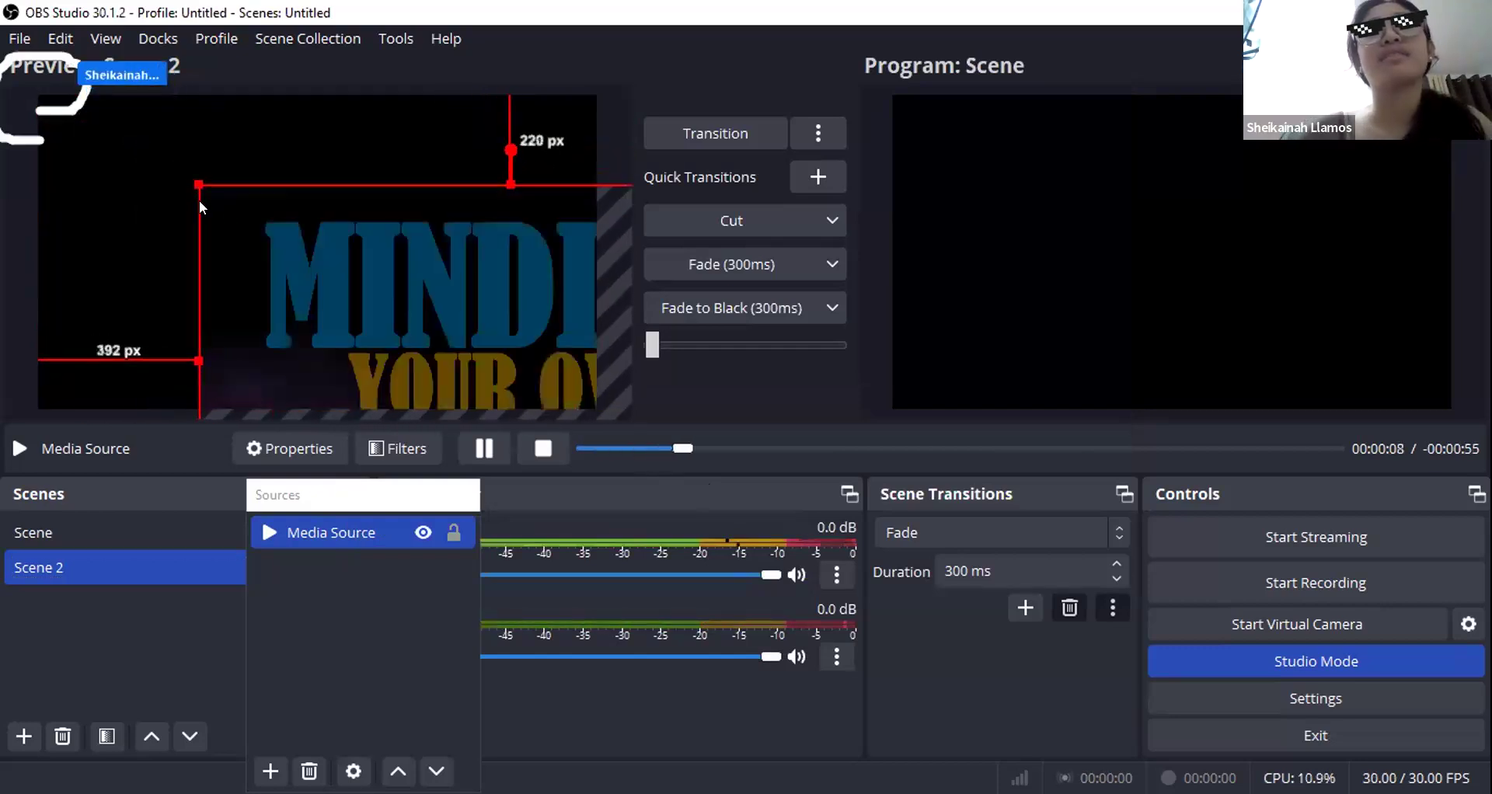
pyautogui.moveTo(319, 276); pyautogui.dragTo(158, 186)
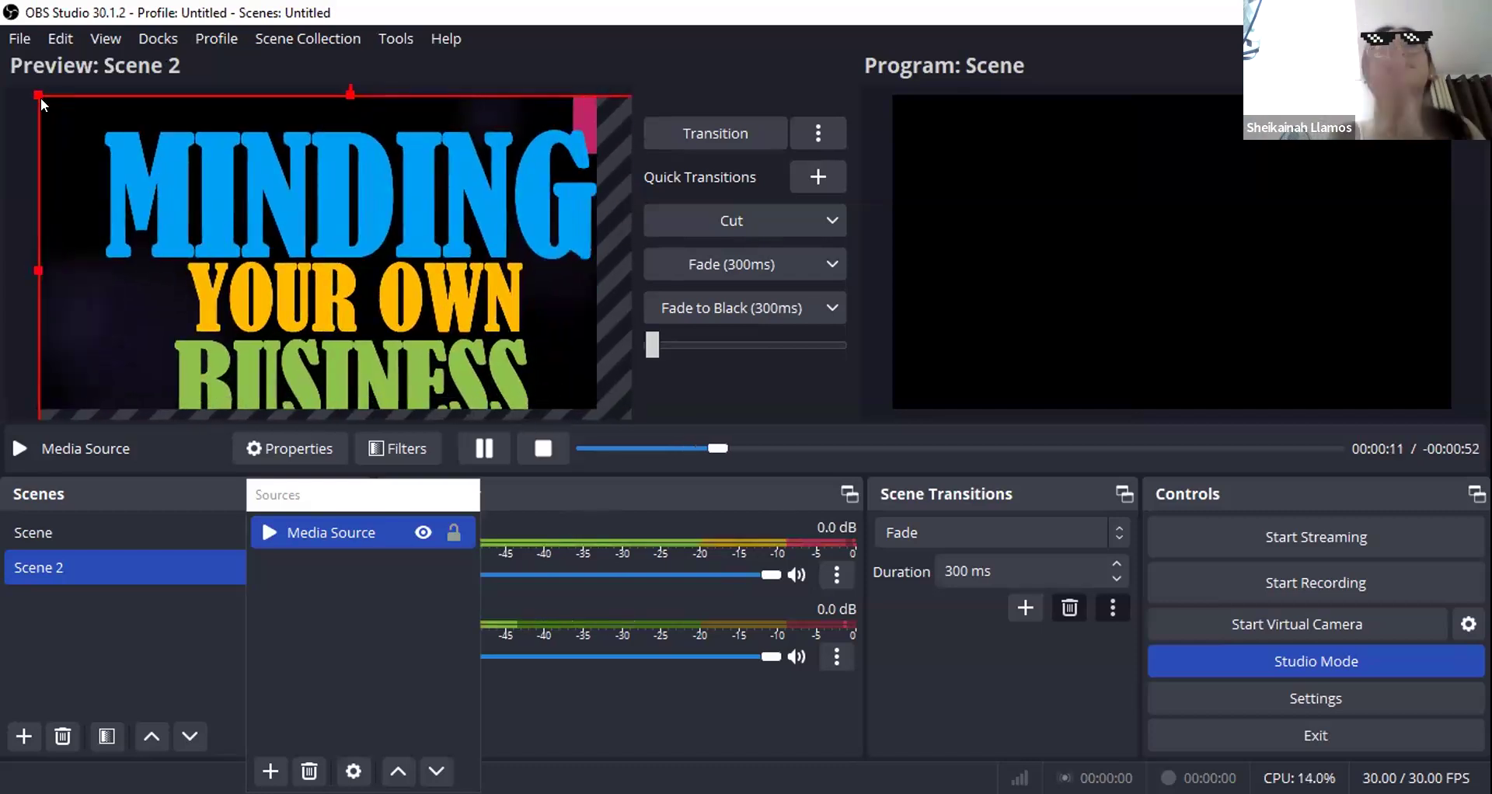
pyautogui.moveTo(28, 94); pyautogui.dragTo(164, 166)
pyautogui.hotkey('ctrl', 'z')
pyautogui.hotkey('ctrl', 'z')
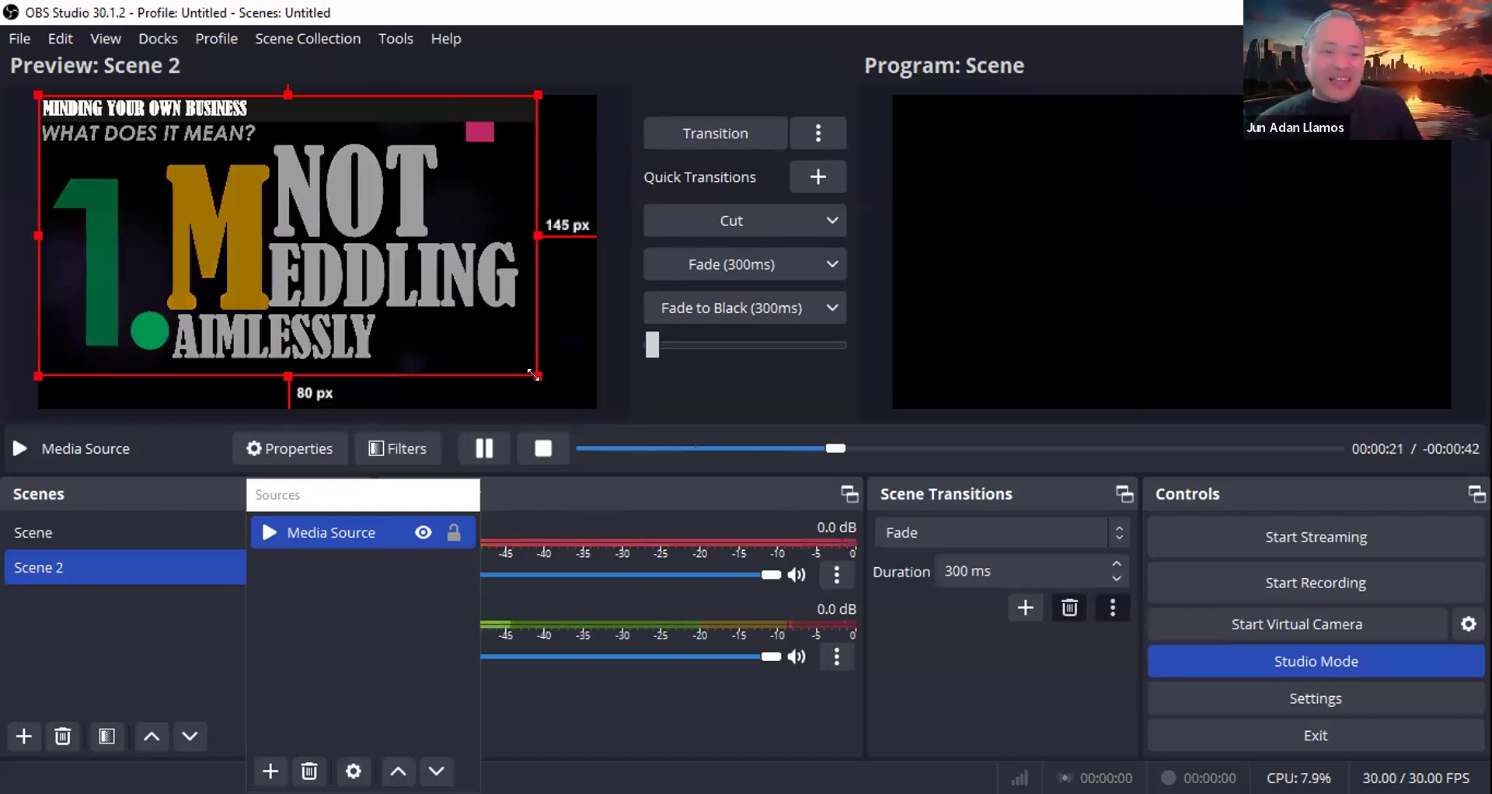
pyautogui.moveTo(556, 391); pyautogui.dragTo(598, 410)
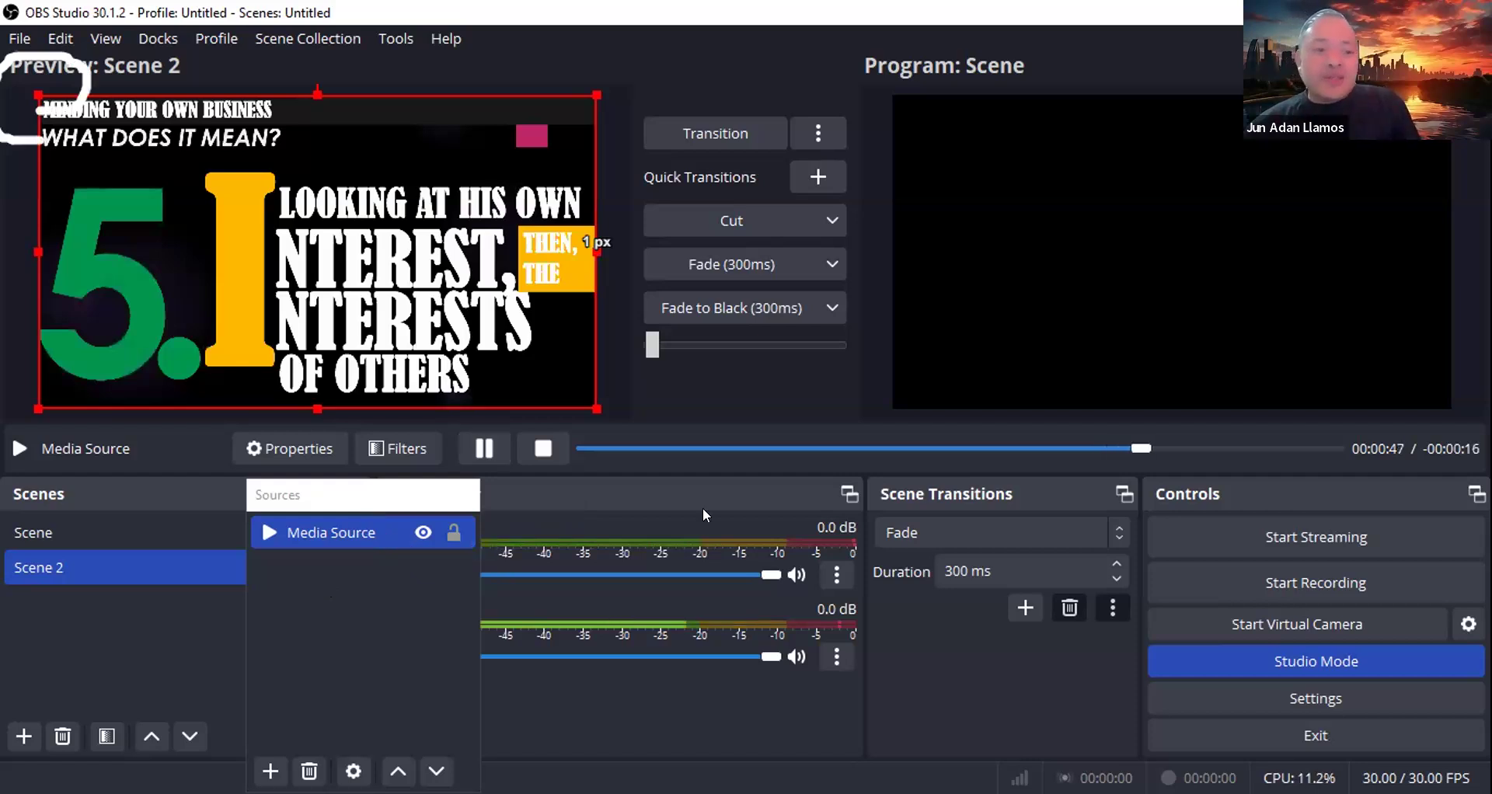
pyautogui.click(114, 525)
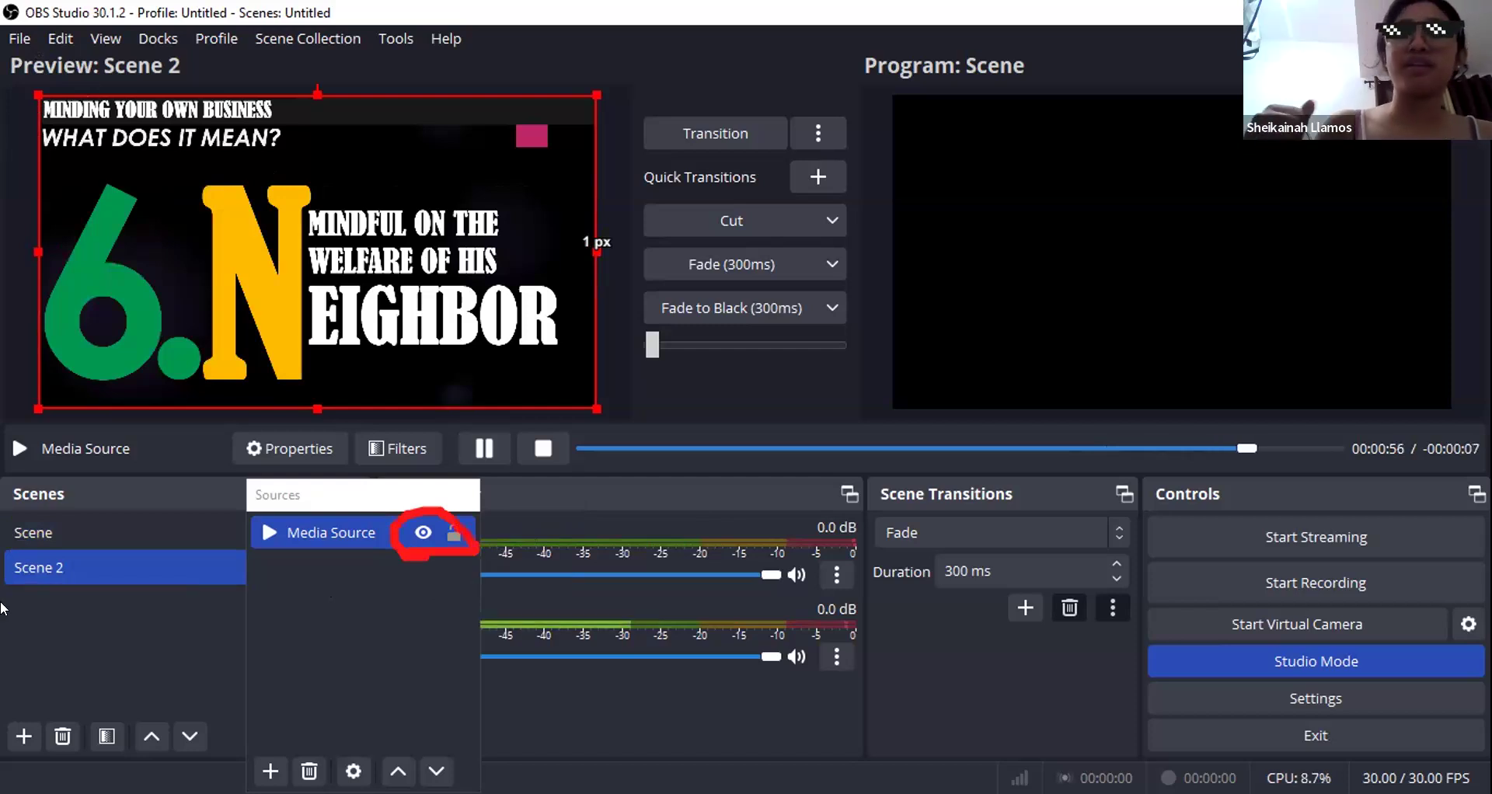
pyautogui.click(24, 734)
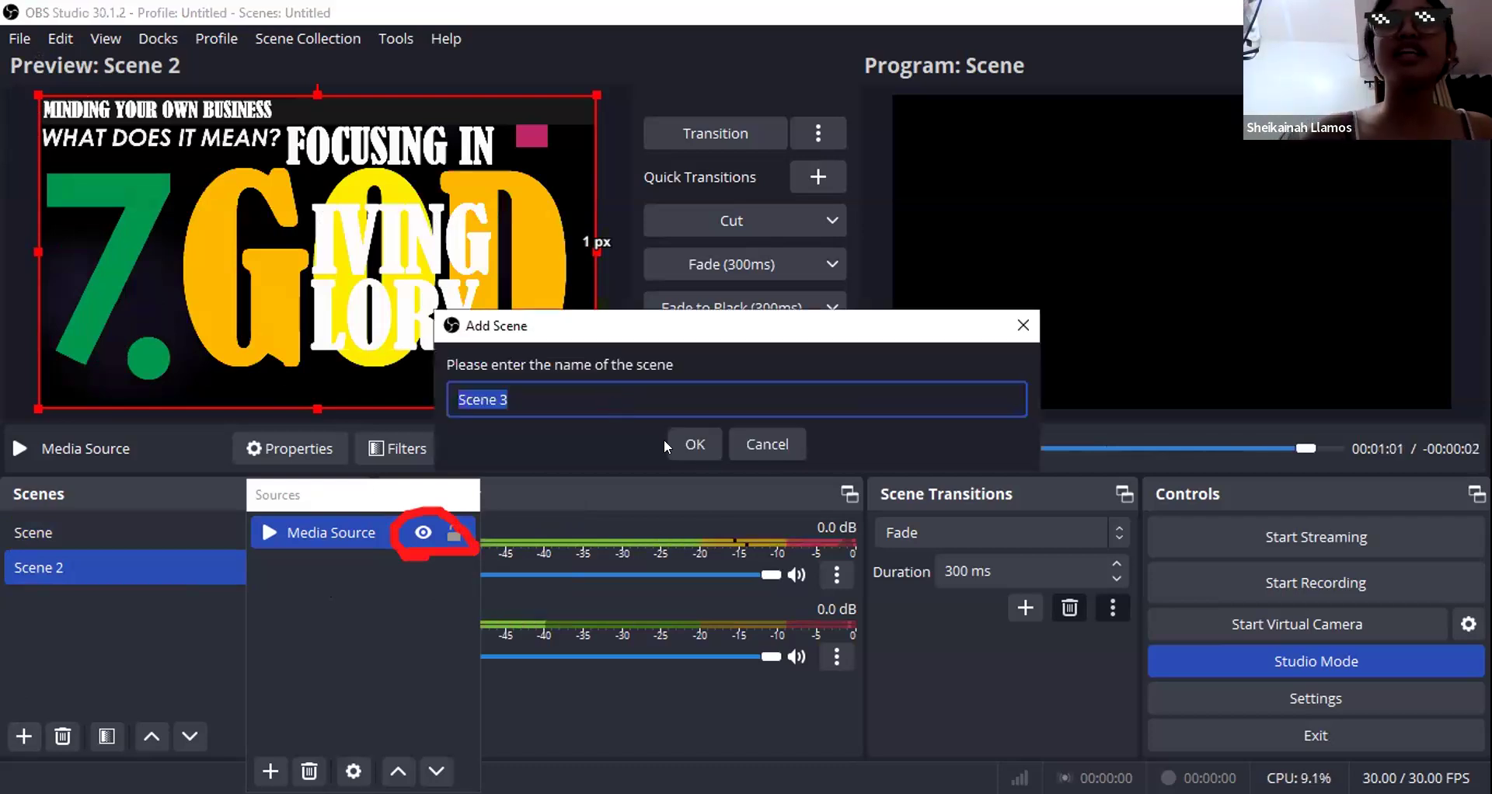
pyautogui.click(759, 445)
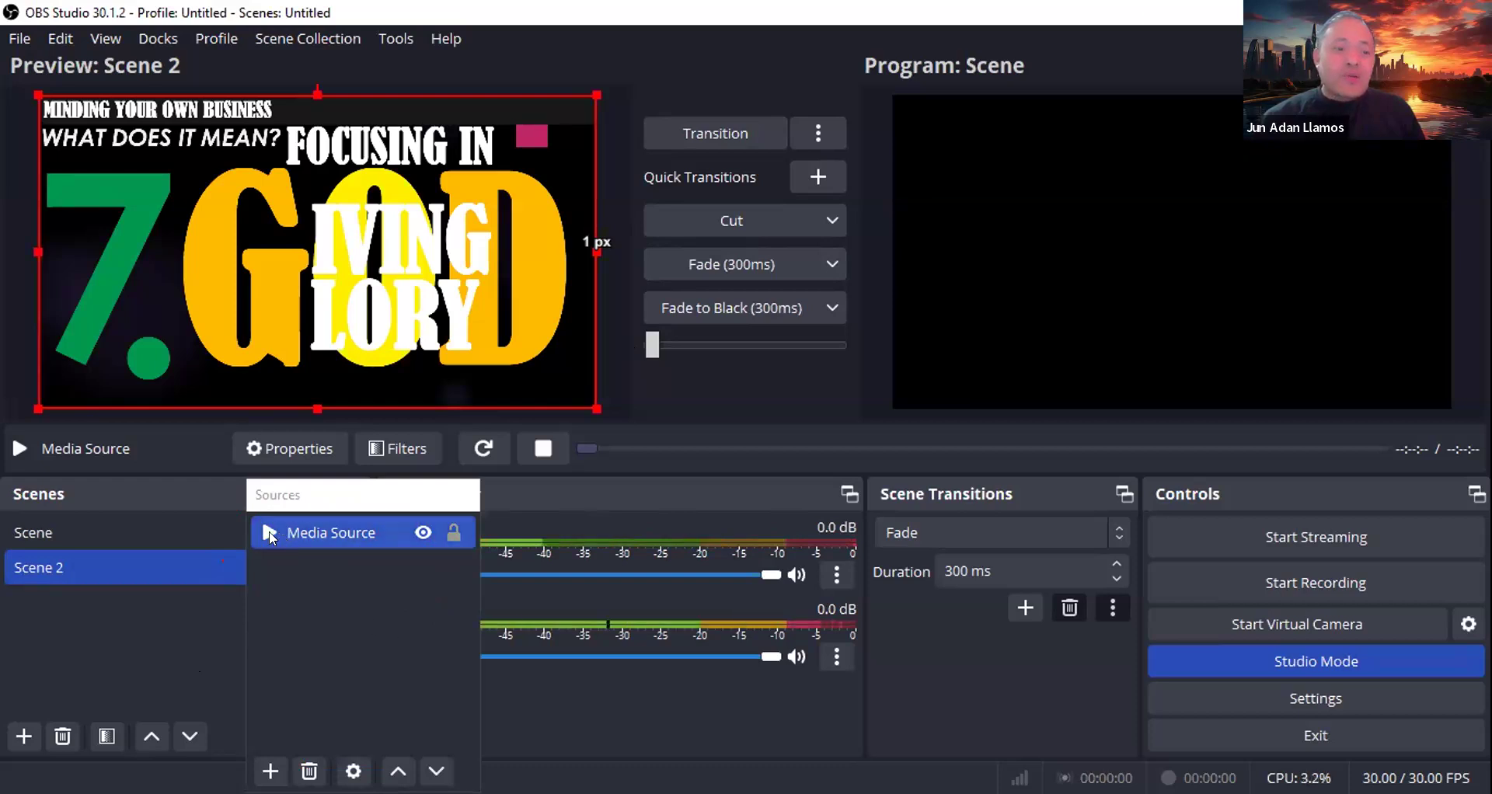
# Step: Add a new Video Capture Device source to Scene 2 using the HP HD Camera as its device
pyautogui.click(269, 771)
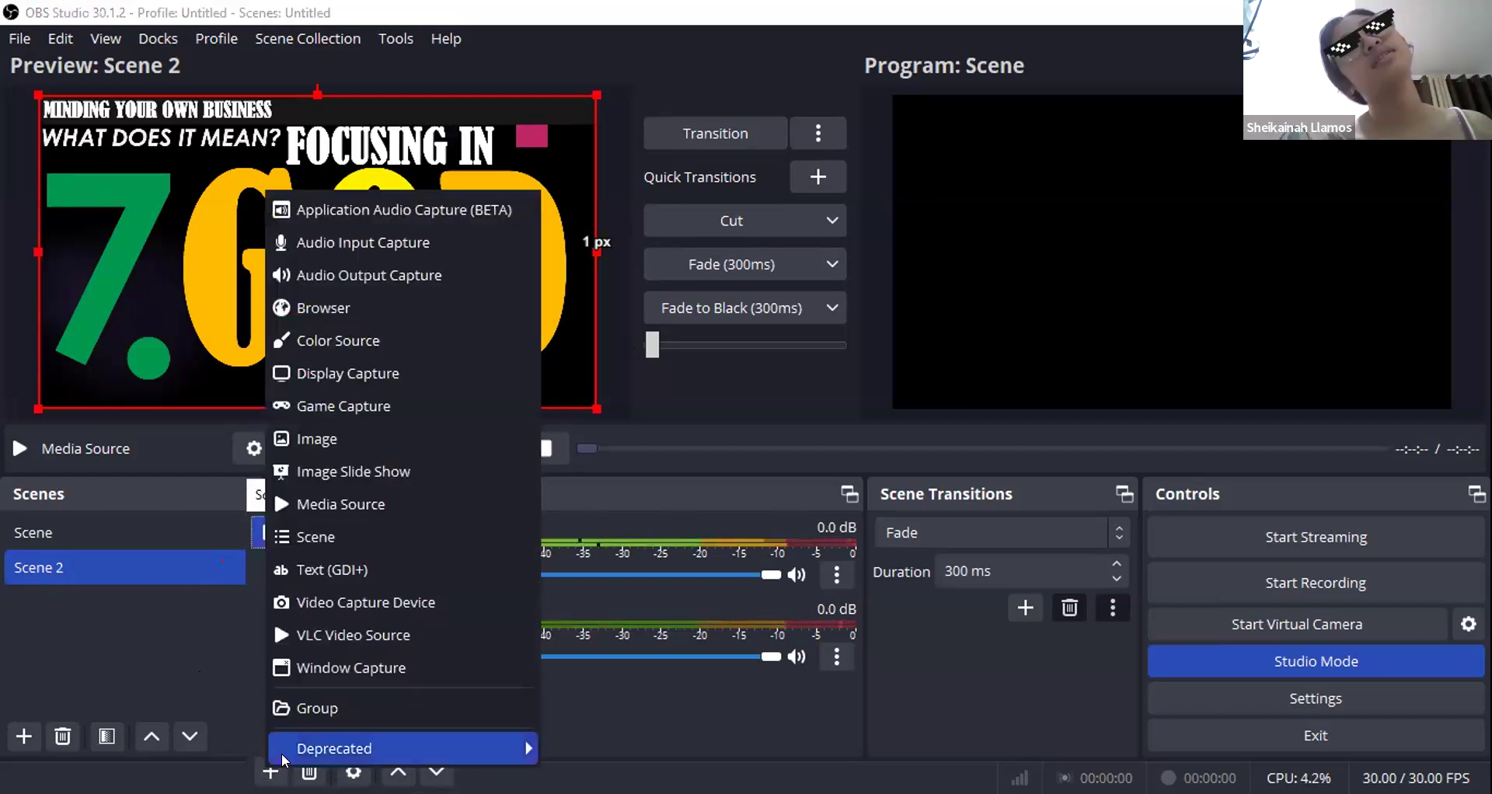
pyautogui.moveTo(300, 746)
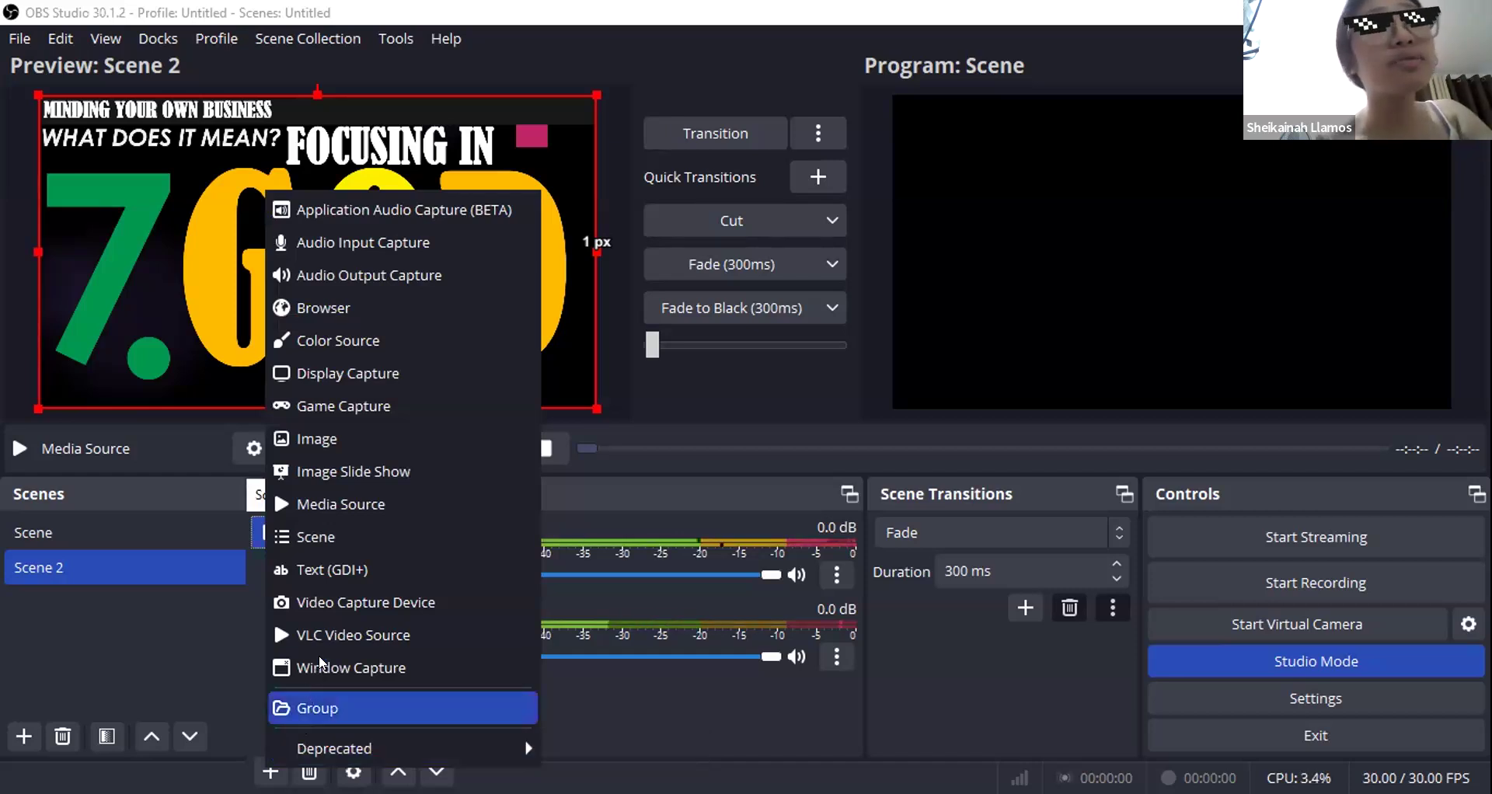
pyautogui.click(336, 599)
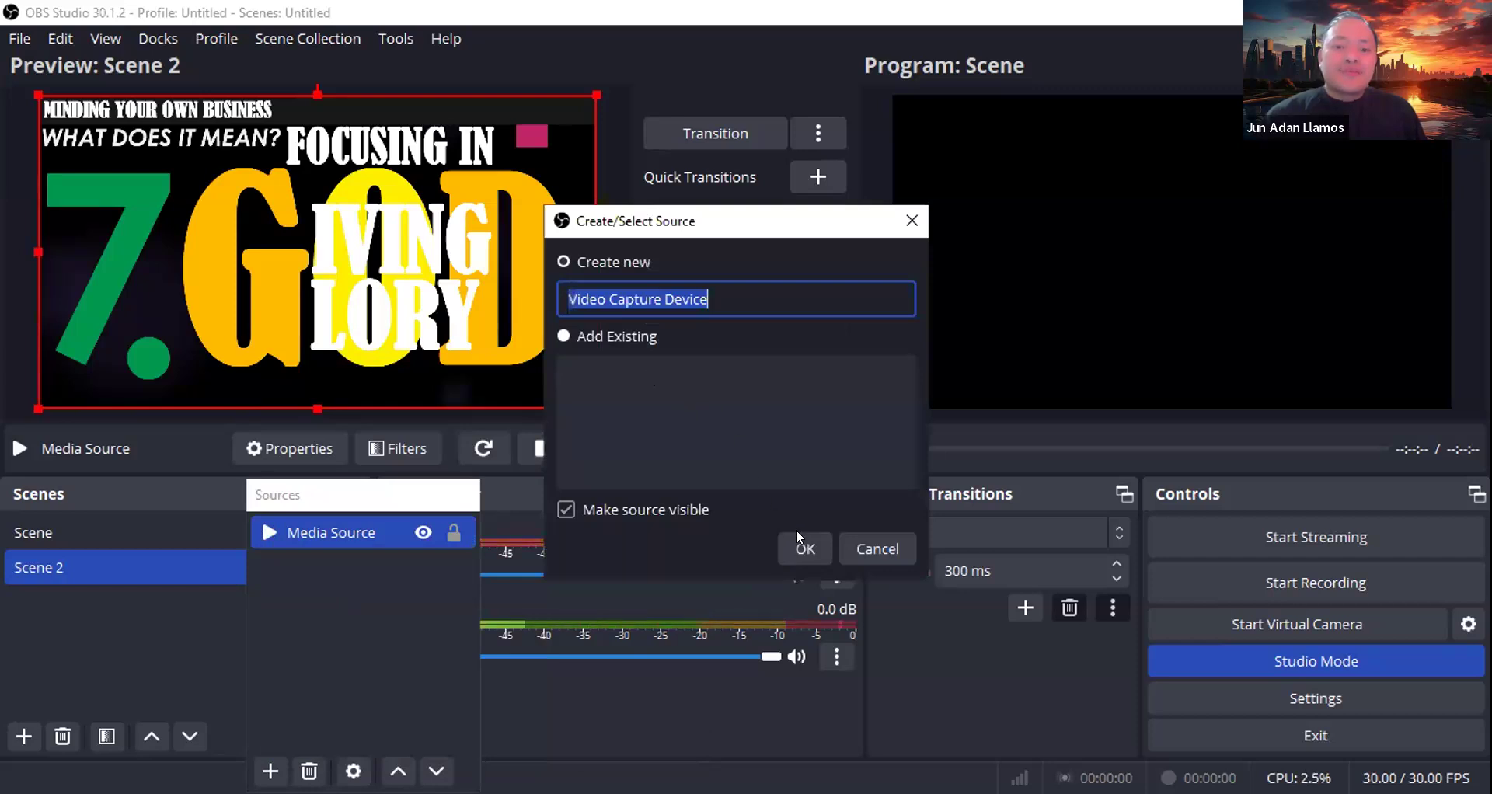
pyautogui.click(805, 550)
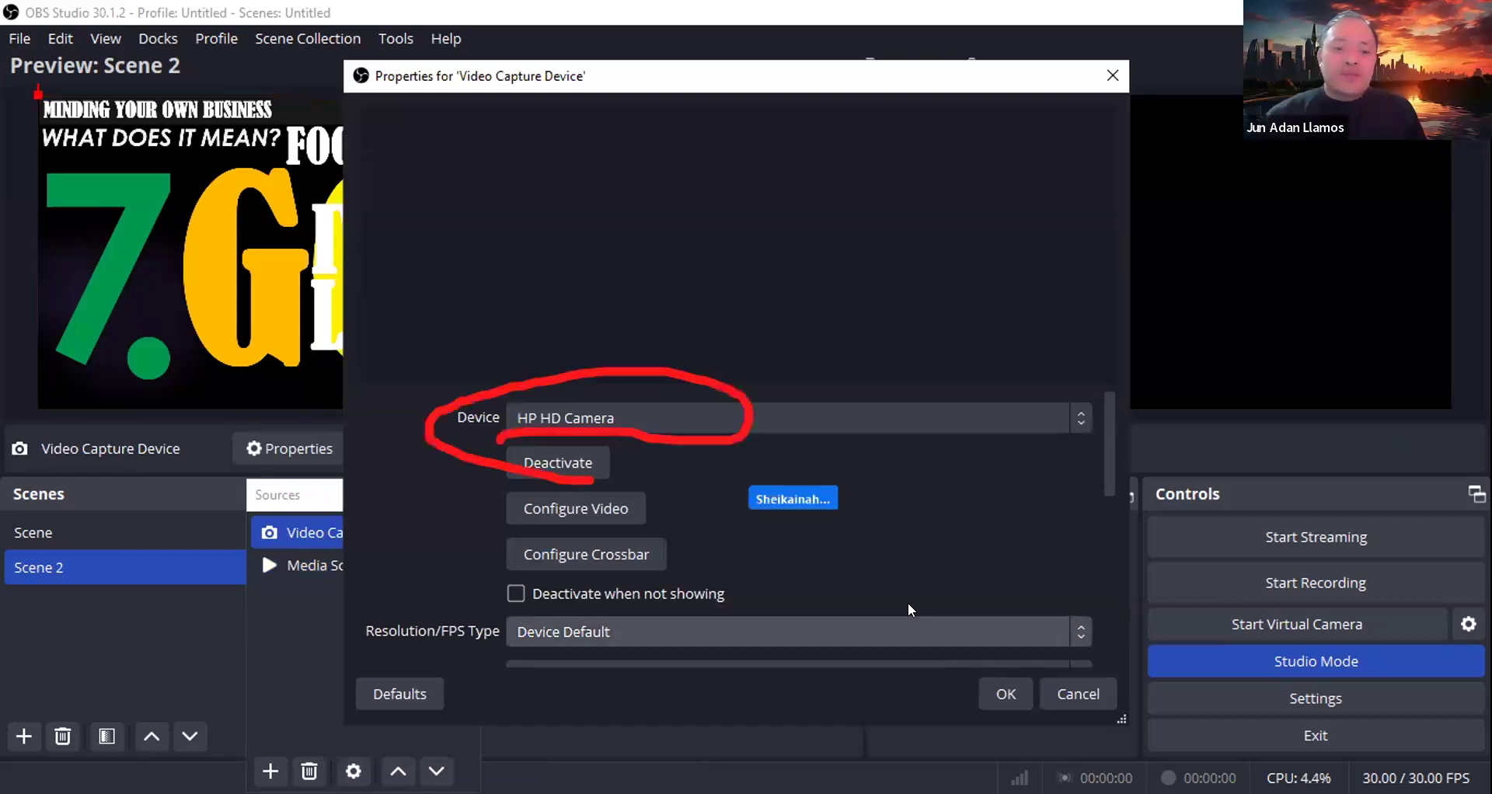
pyautogui.click(892, 417)
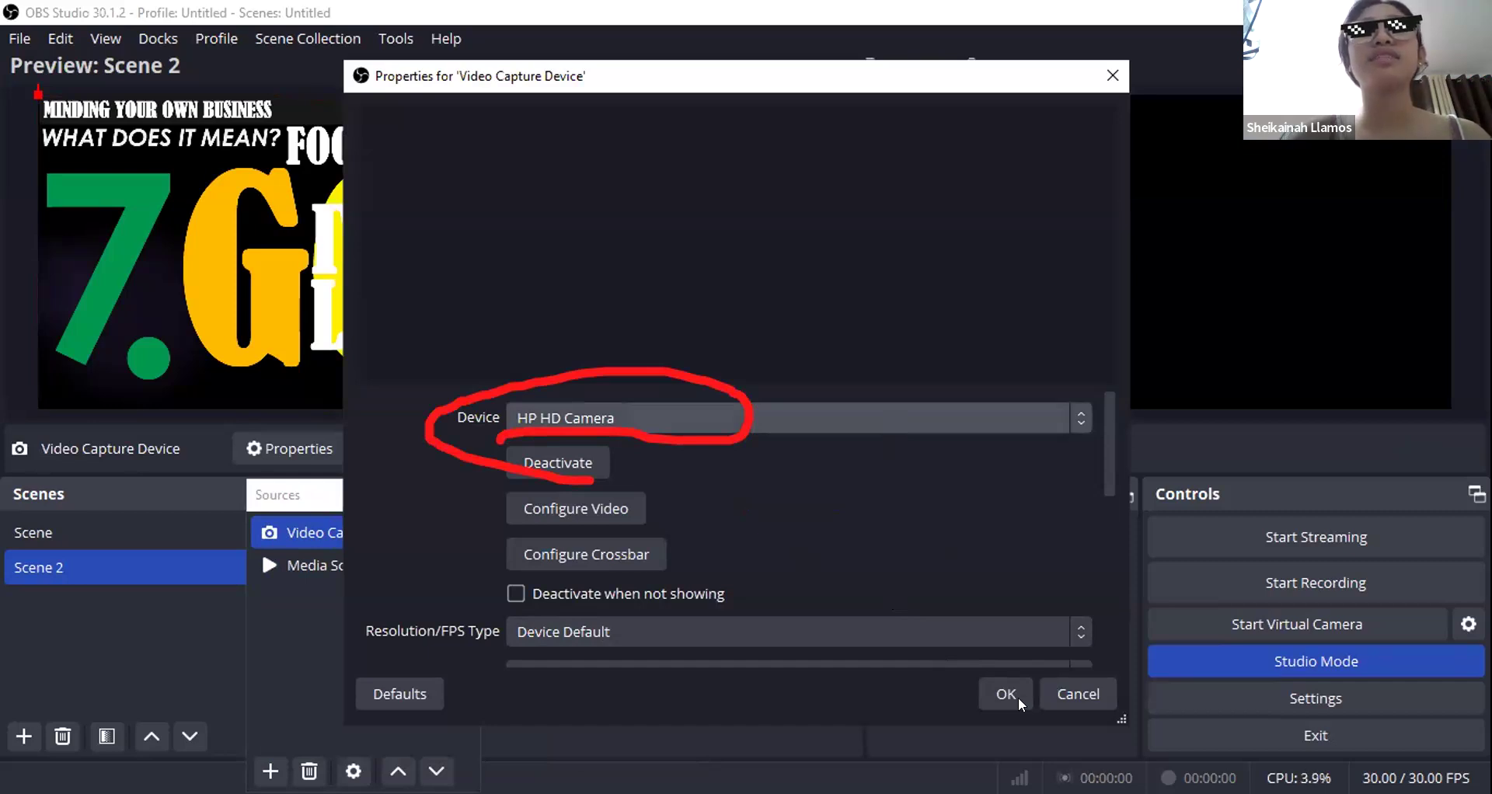
pyautogui.click(999, 698)
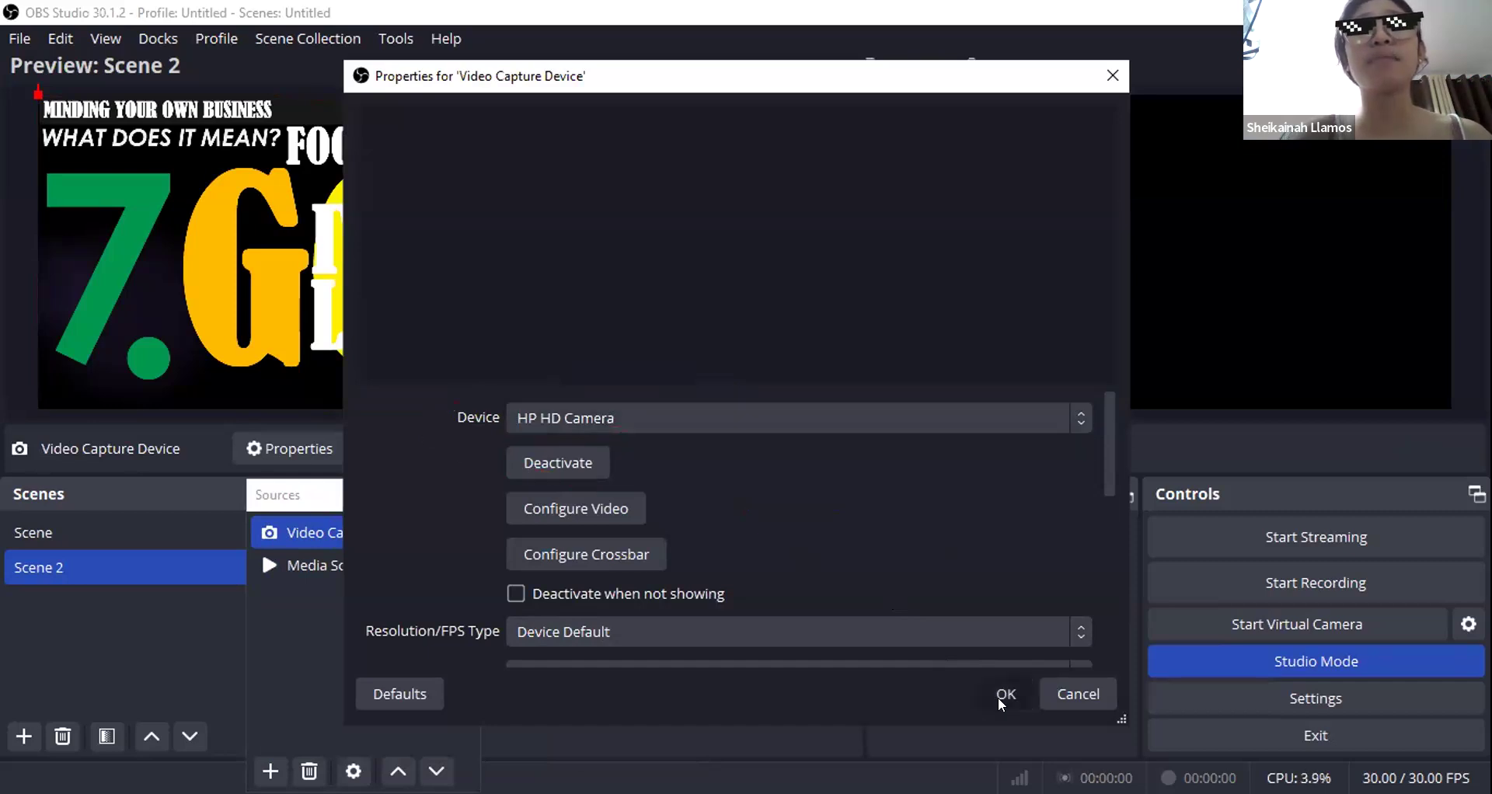
pyautogui.click(999, 697)
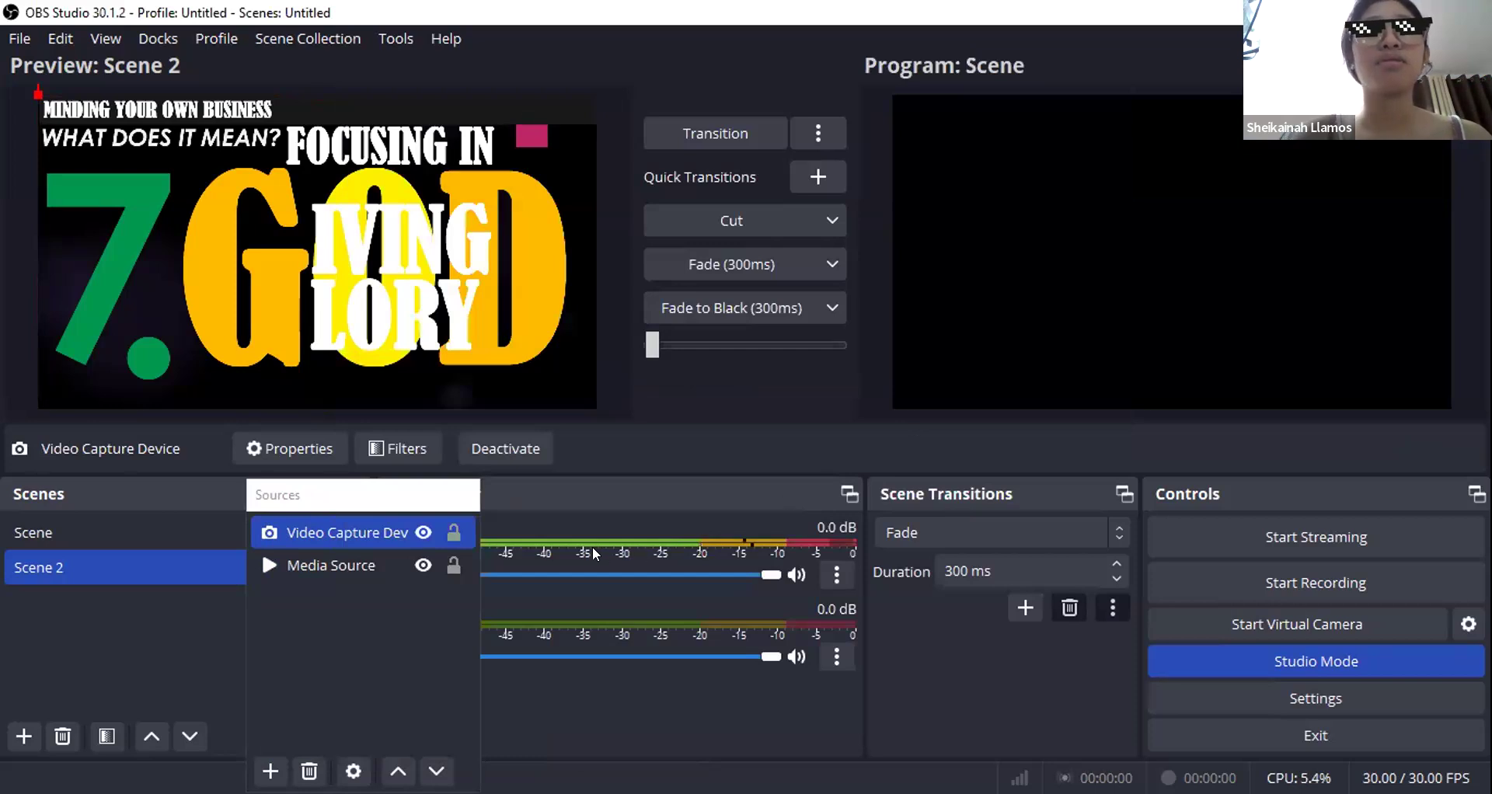
pyautogui.keyDown('ctrl'); pyautogui.click(384, 553); pyautogui.keyUp('ctrl')
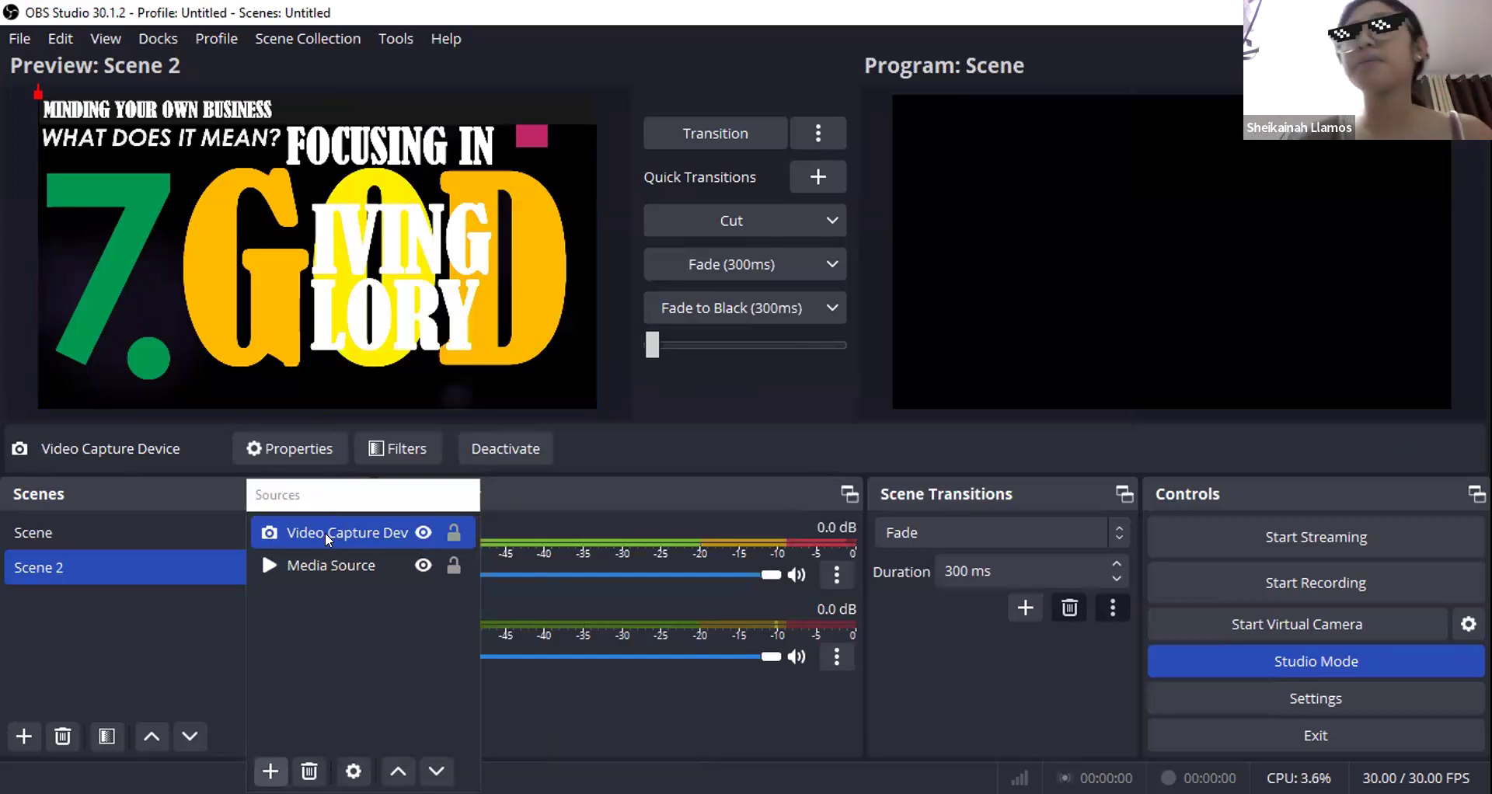
pyautogui.click(270, 772)
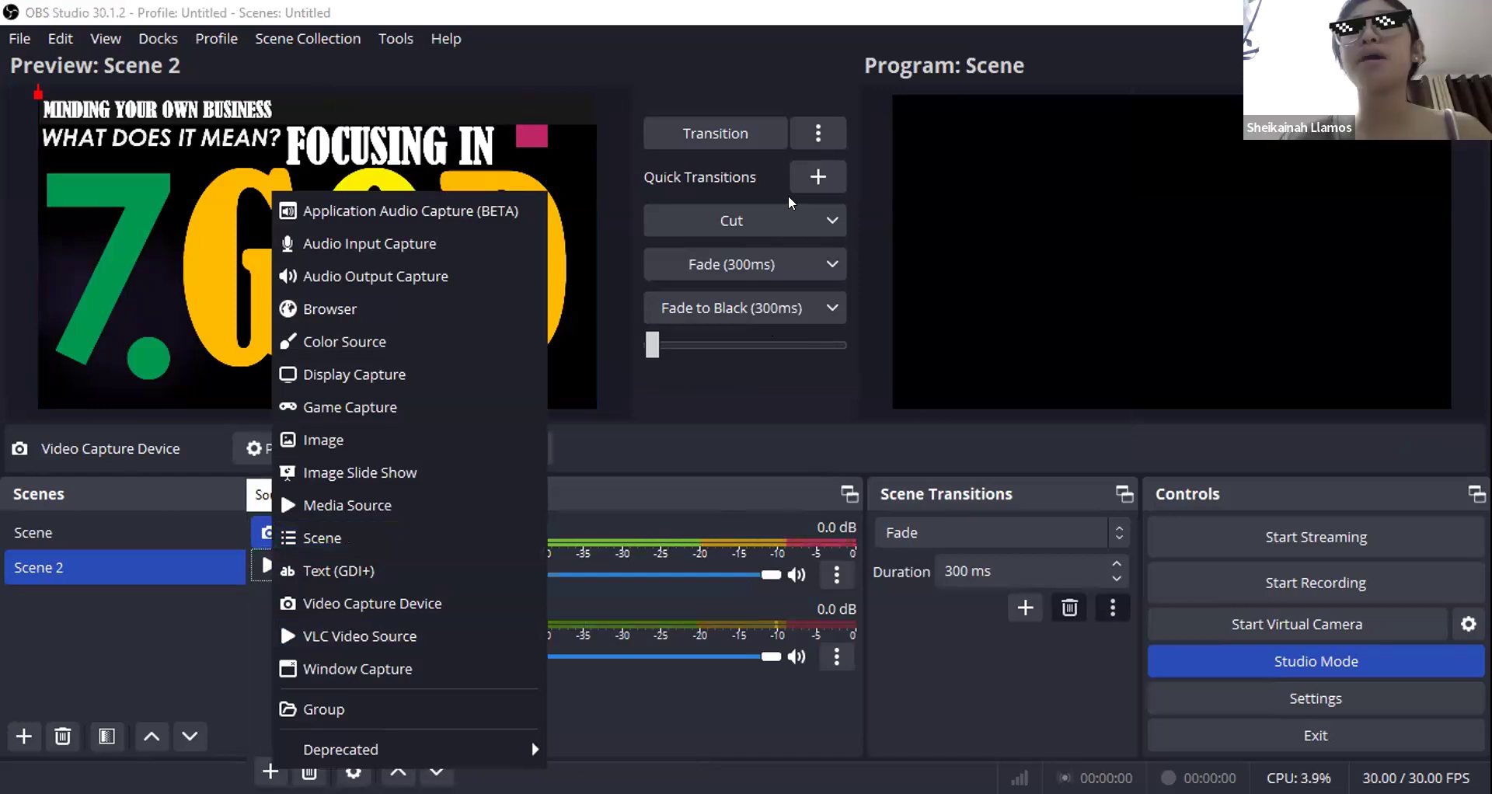
pyautogui.click(752, 348)
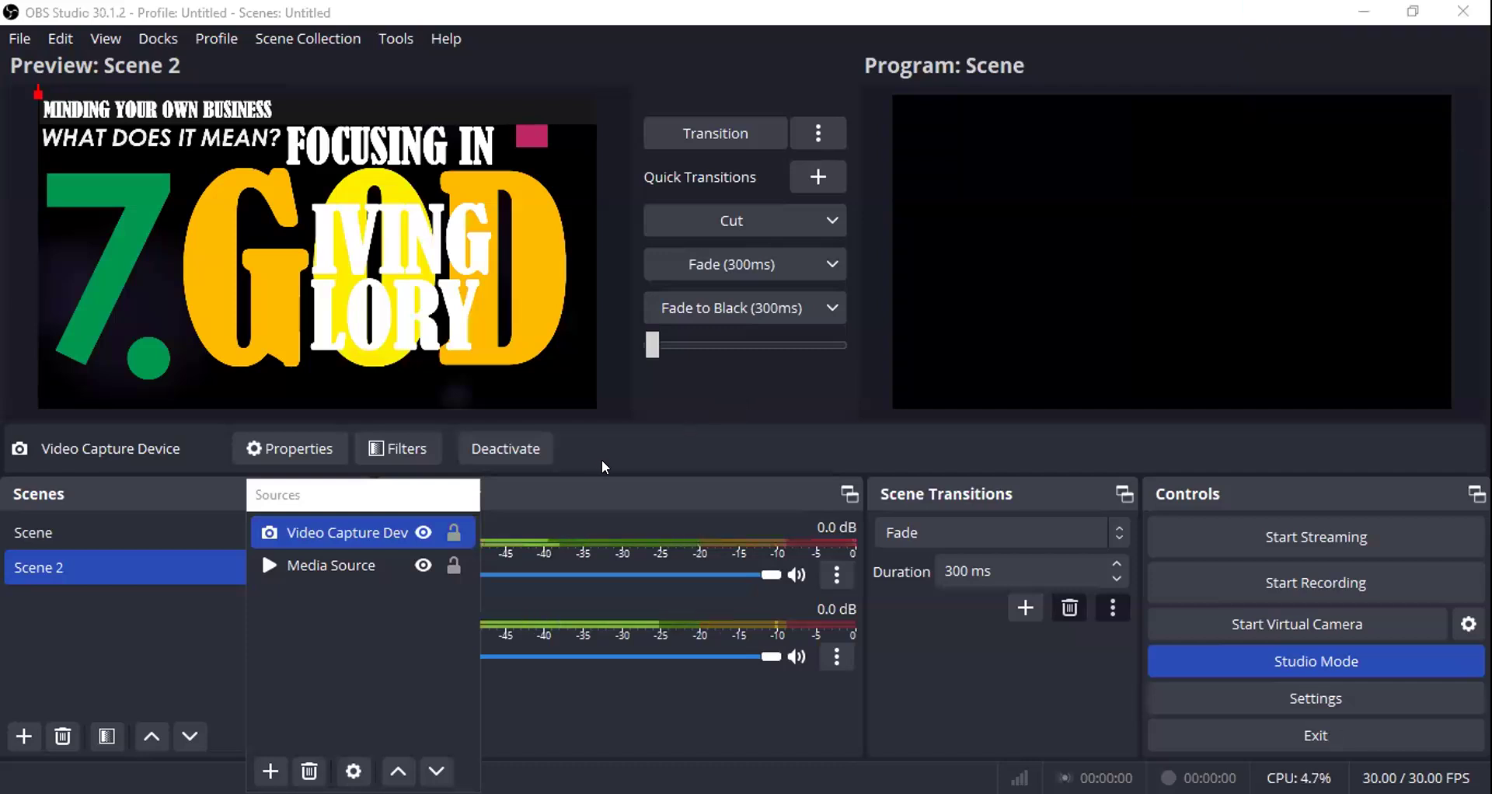
# Step: Check the device choices in the Video Capture Device properties, keeping HP HD Camera selected, and accept
pyautogui.keyDown('ctrl'); pyautogui.click(320, 575); pyautogui.keyUp('ctrl')
pyautogui.click(342, 533)
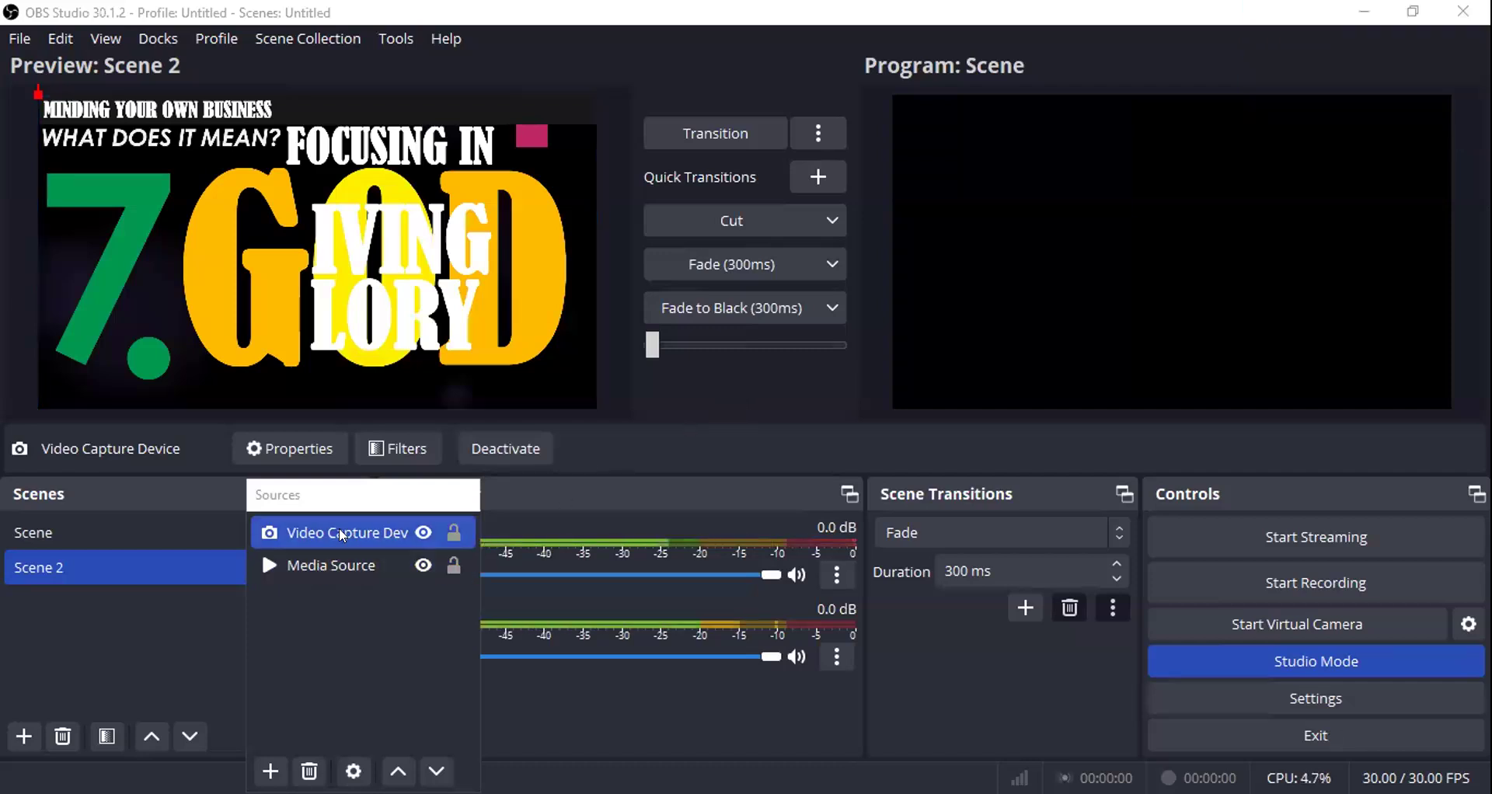
pyautogui.doubleClick(341, 533)
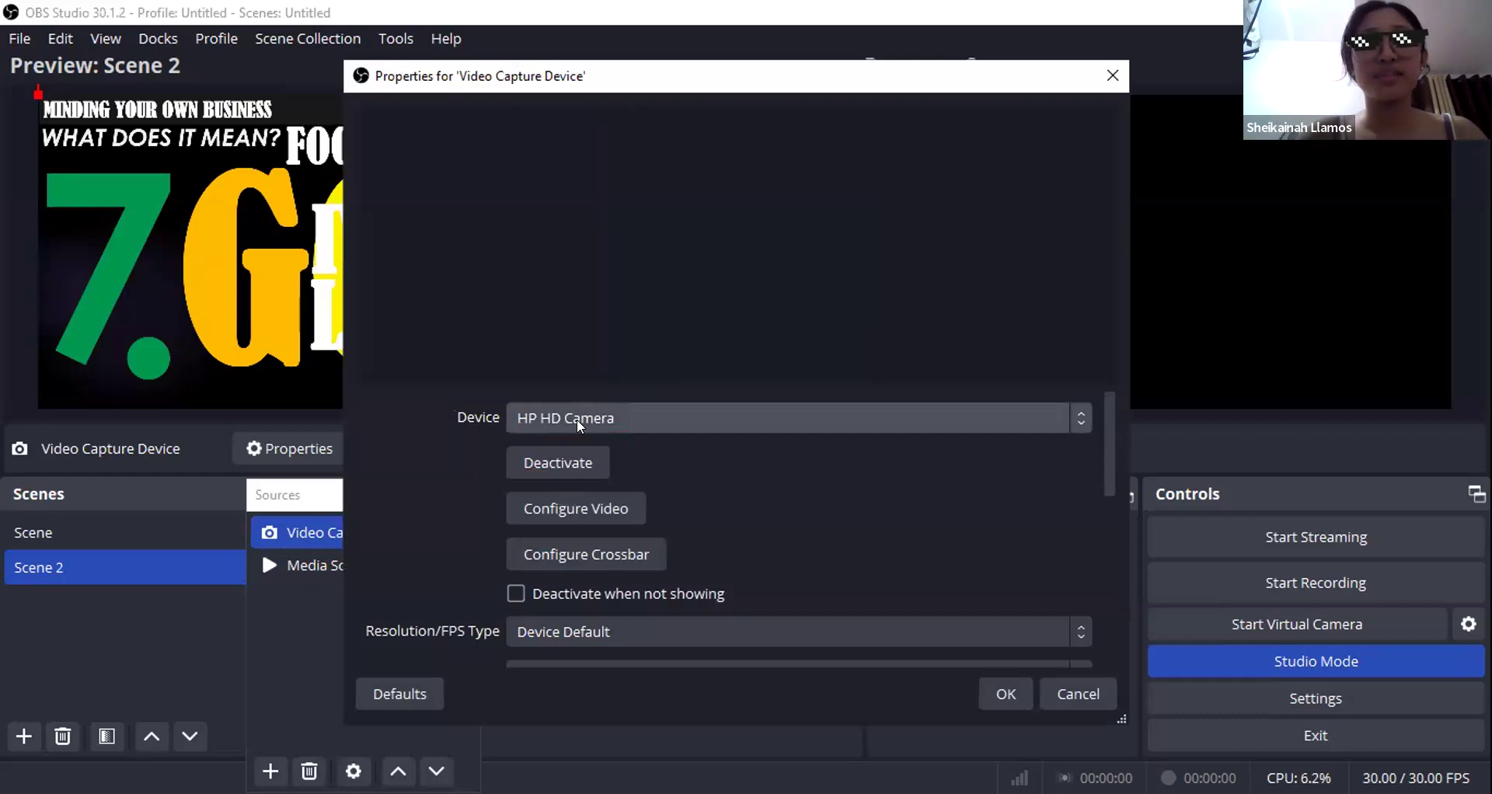
pyautogui.click(577, 426)
pyautogui.click(577, 436)
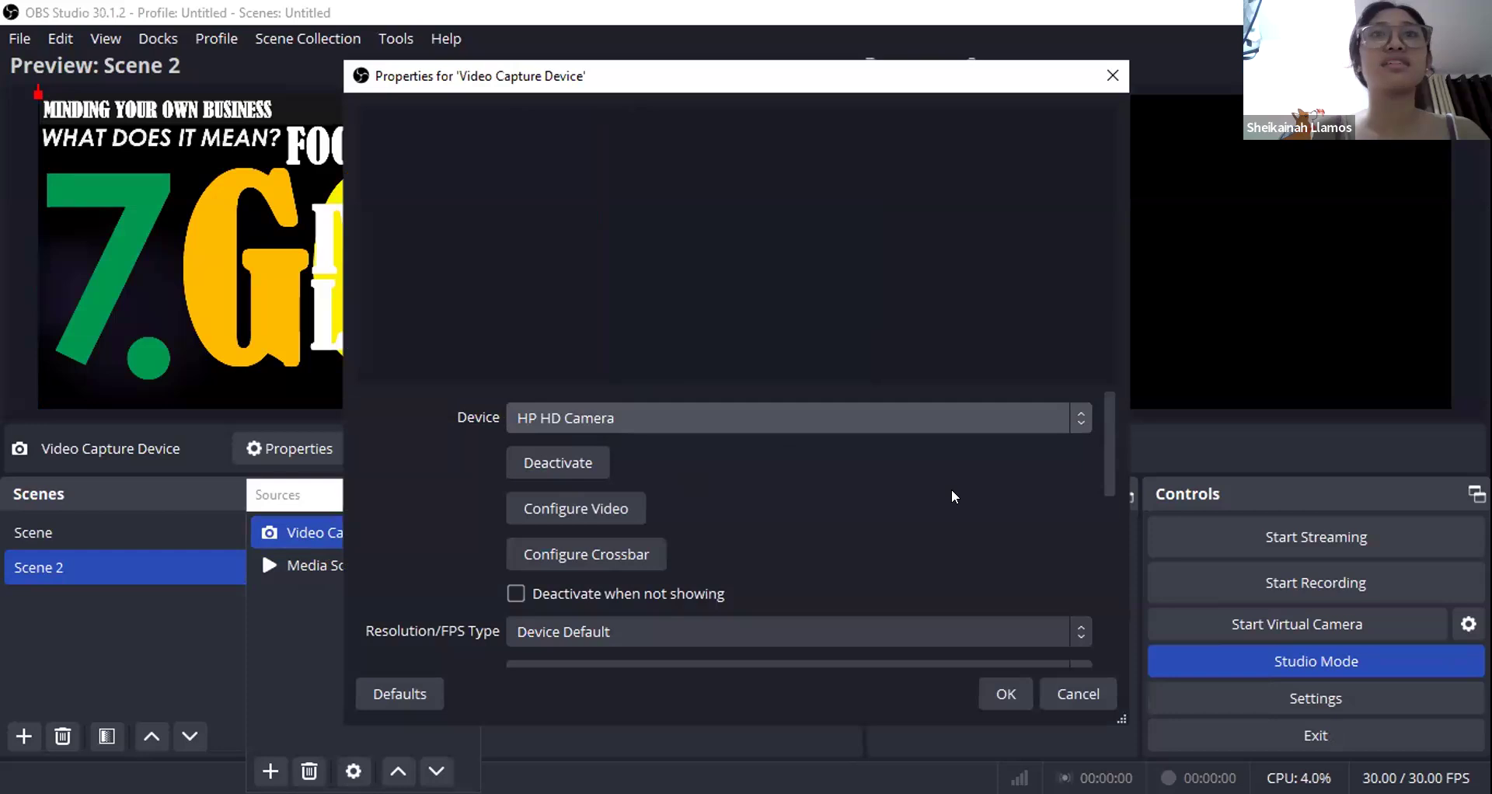
pyautogui.click(1004, 694)
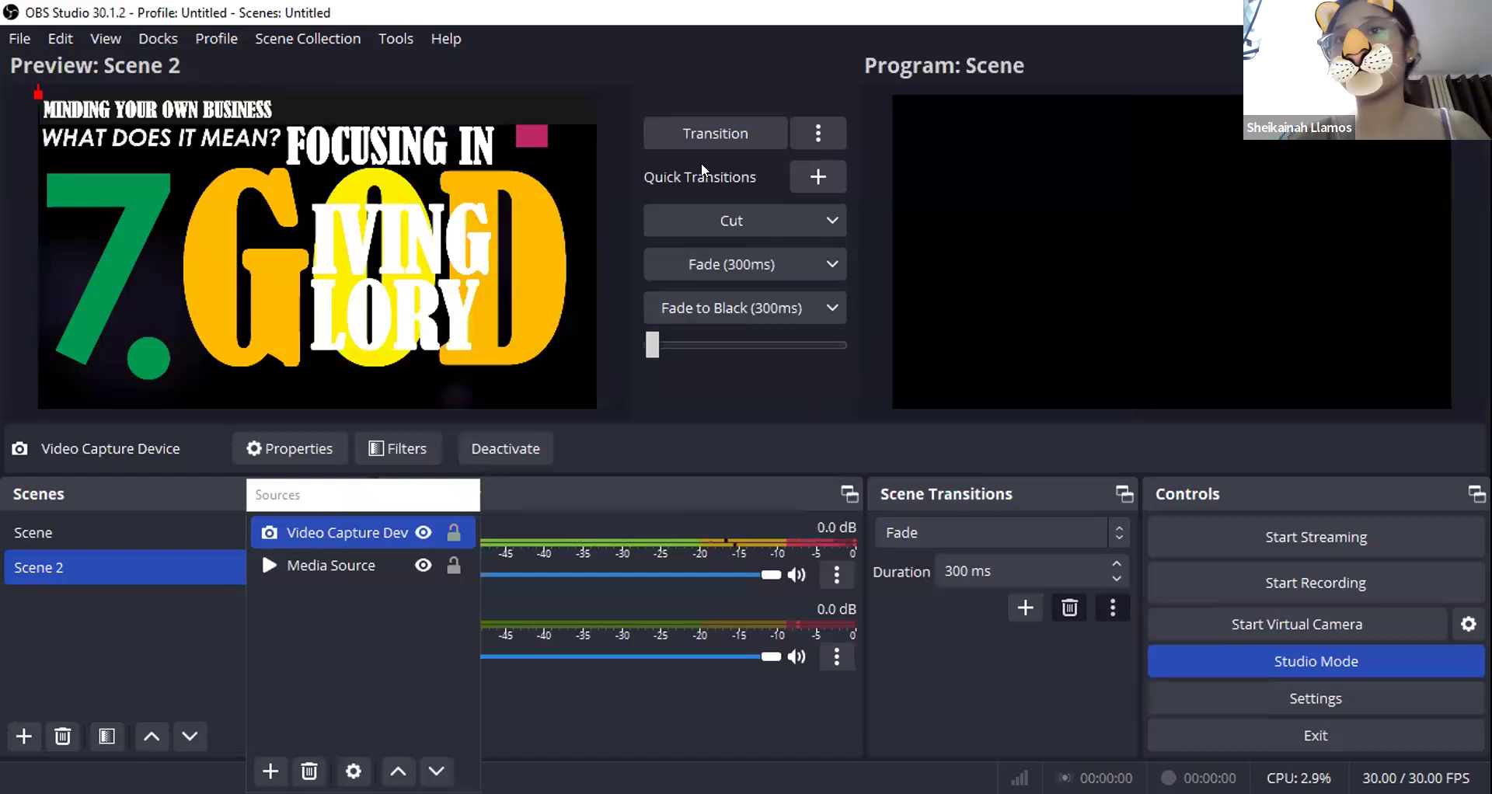
# Step: Hide the Media Source in Scene 2 and deactivate the HP HD Camera in the Video Capture Device properties
pyautogui.click(358, 558)
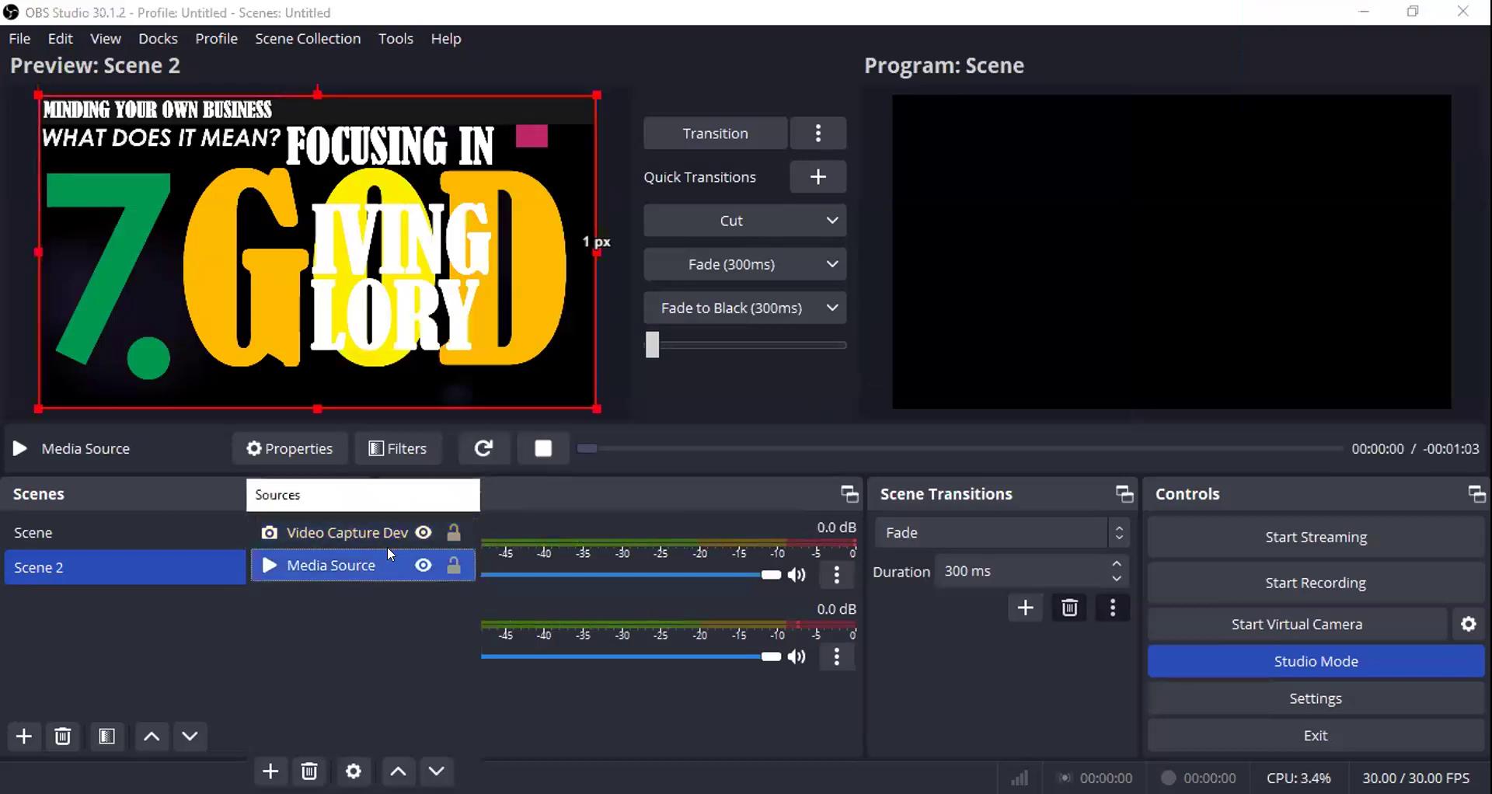
pyautogui.click(423, 566)
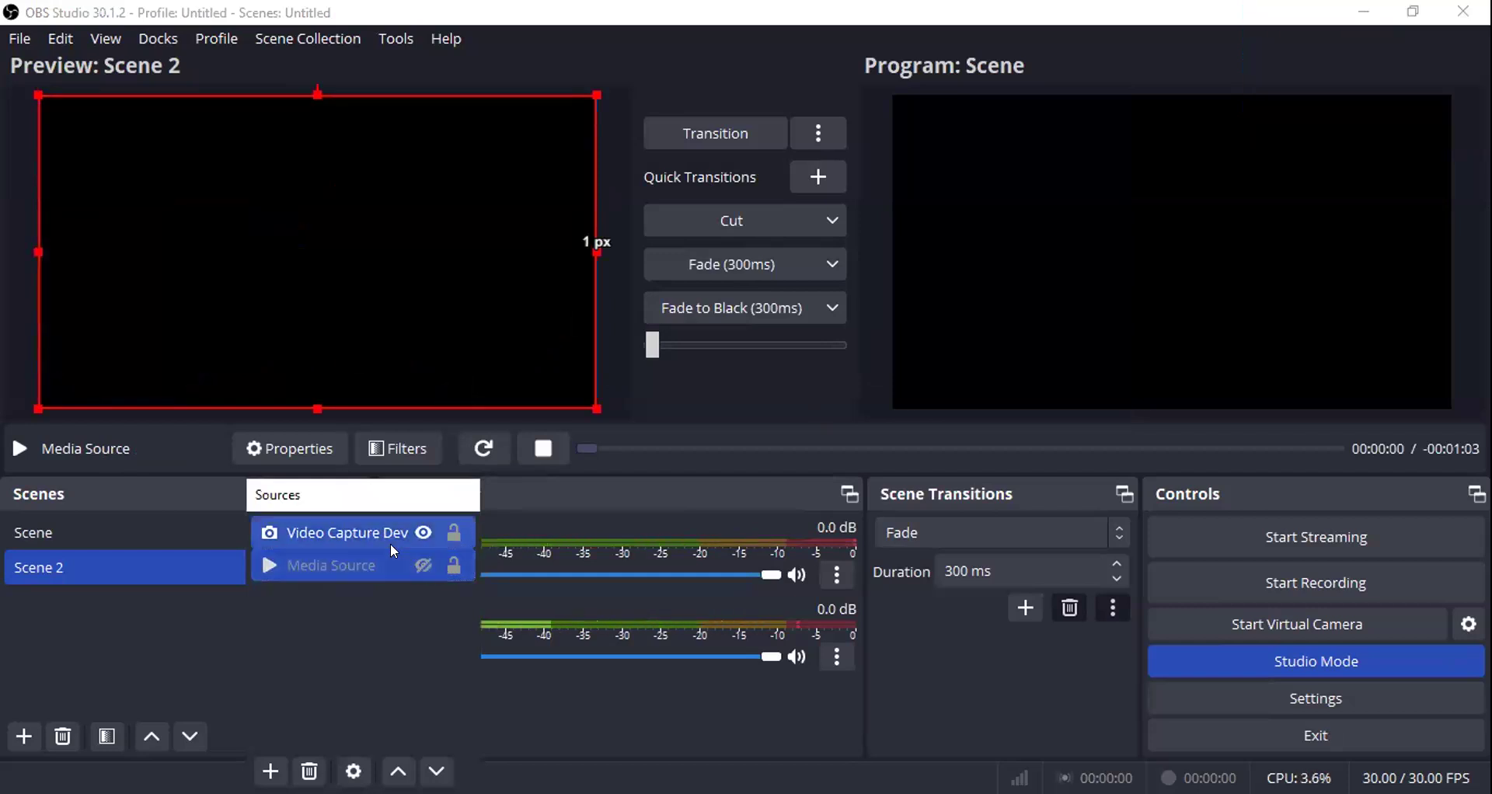
pyautogui.click(373, 537)
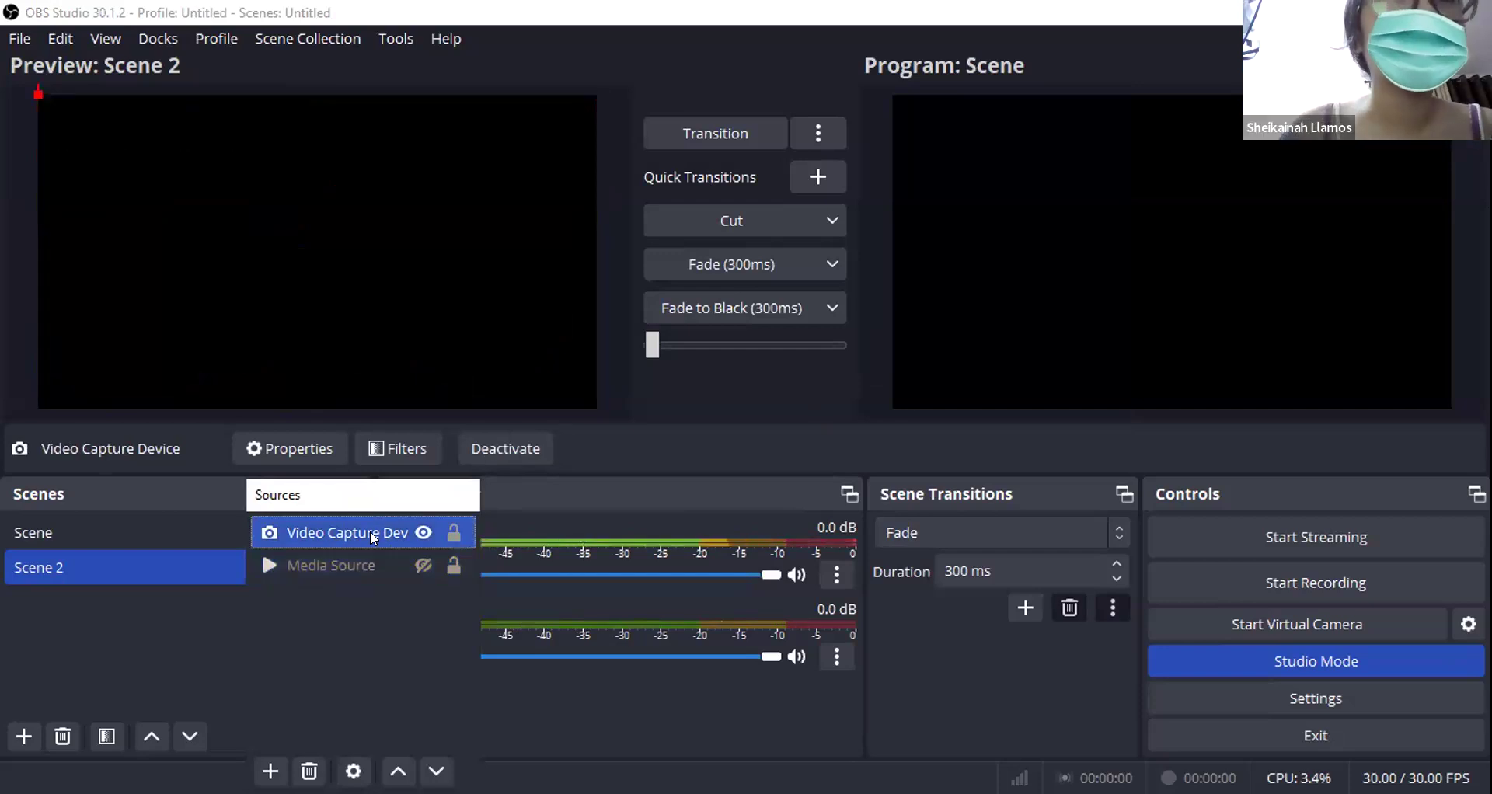
pyautogui.doubleClick(370, 530)
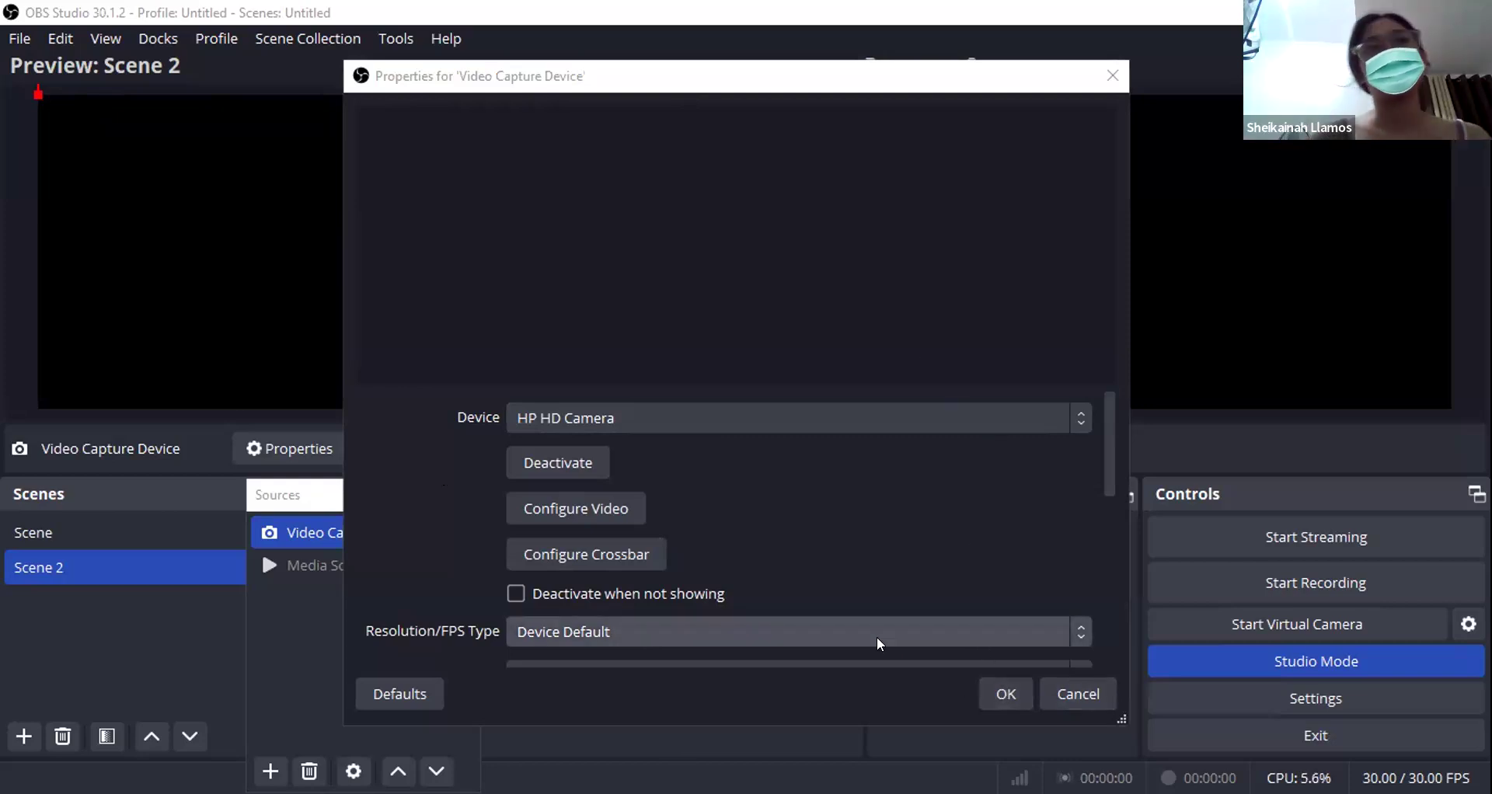
pyautogui.click(536, 466)
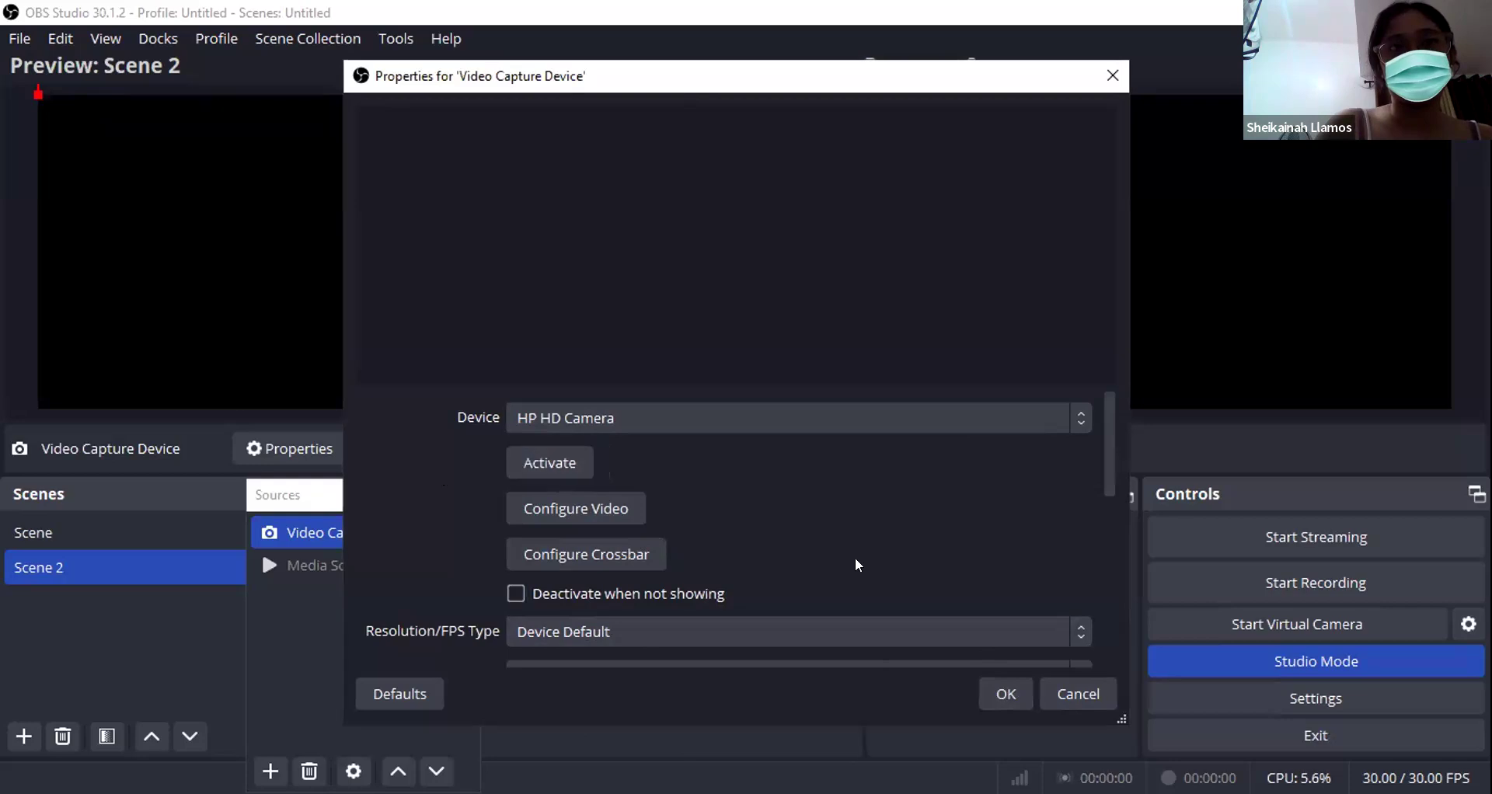
pyautogui.click(1003, 692)
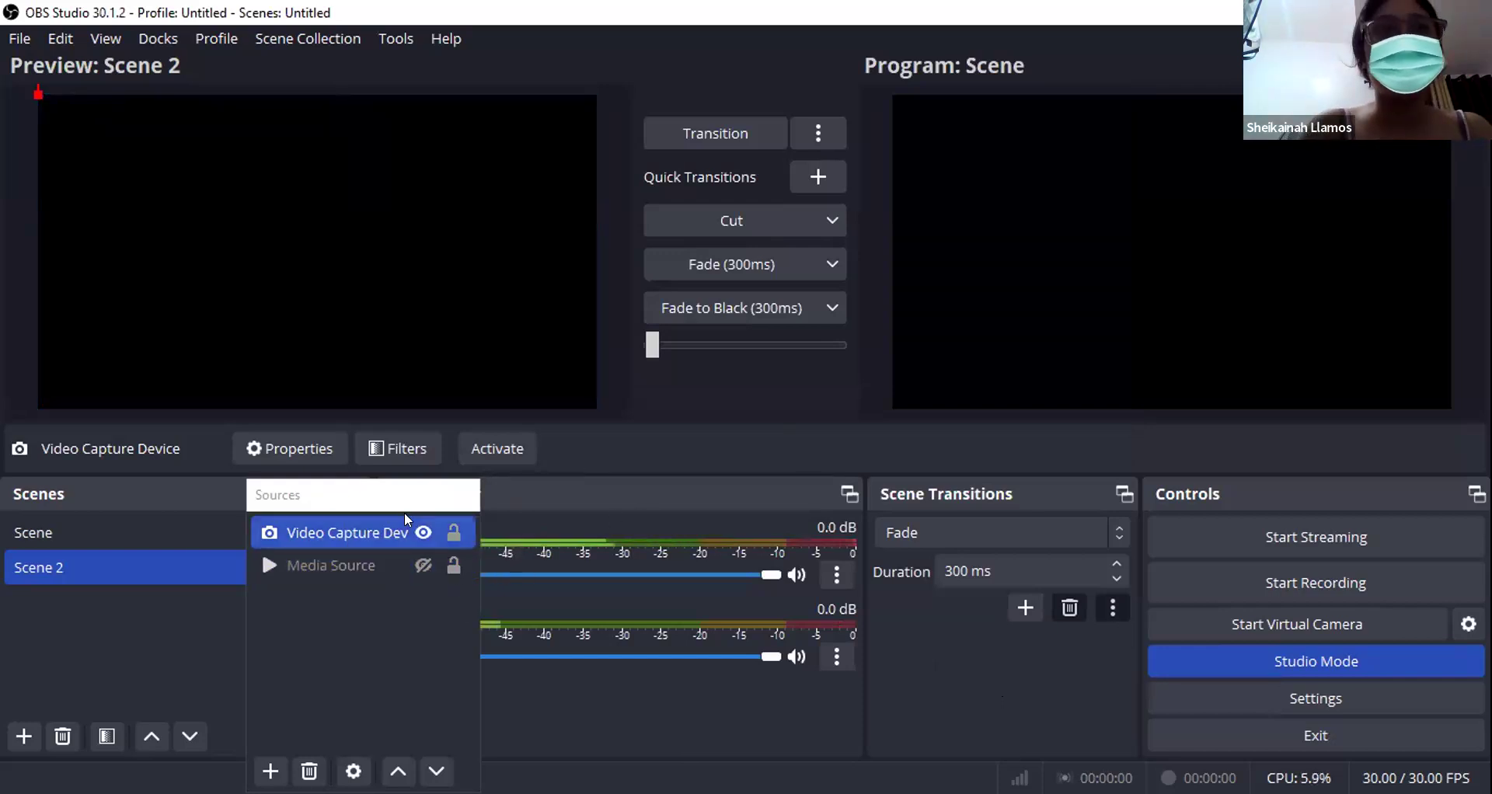
# Step: Review the Video Capture Device properties without changing them and make the Media Source visible again in Scene 2
pyautogui.doubleClick(405, 533)
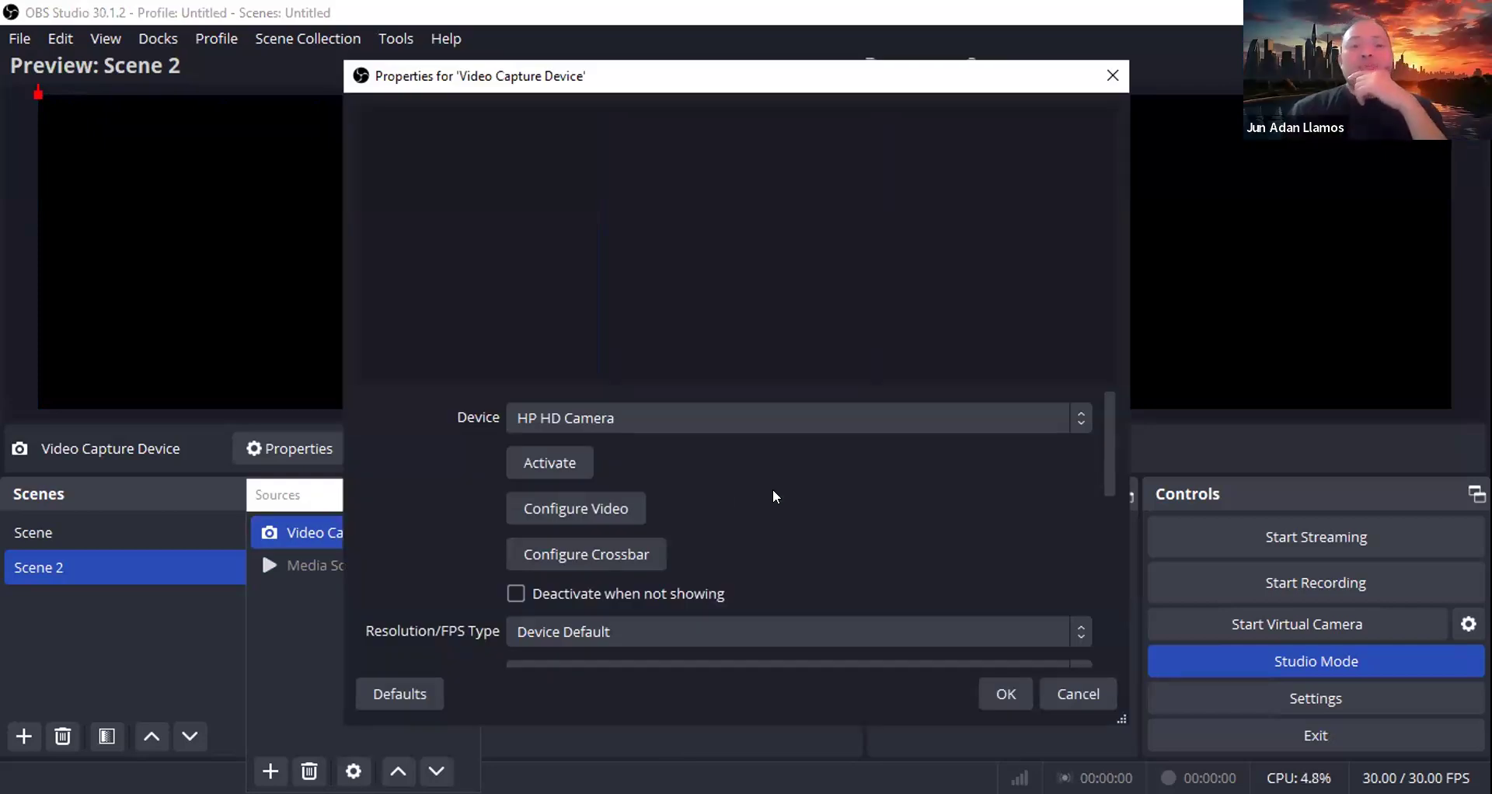
pyautogui.click(1089, 694)
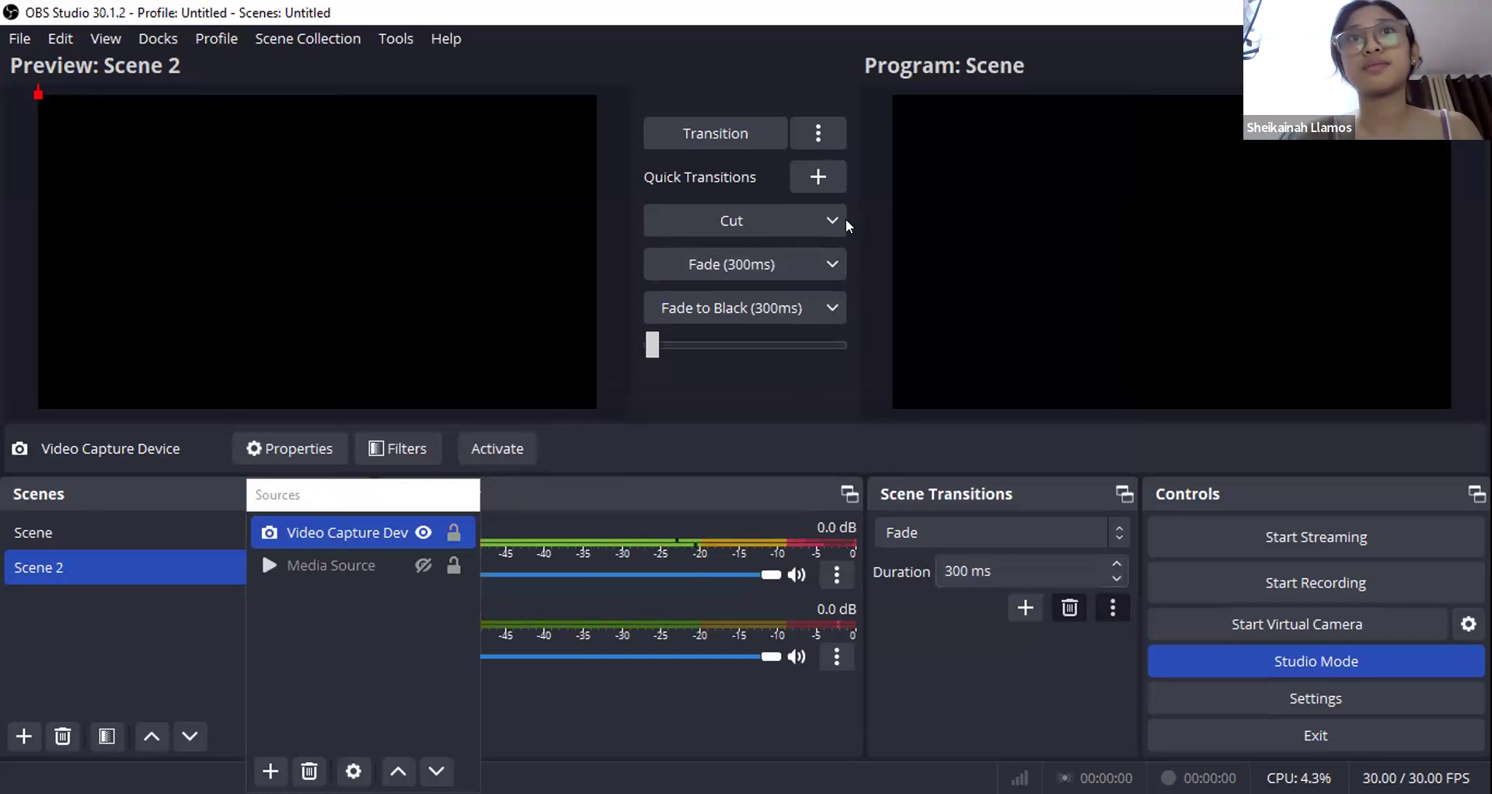
pyautogui.click(421, 560)
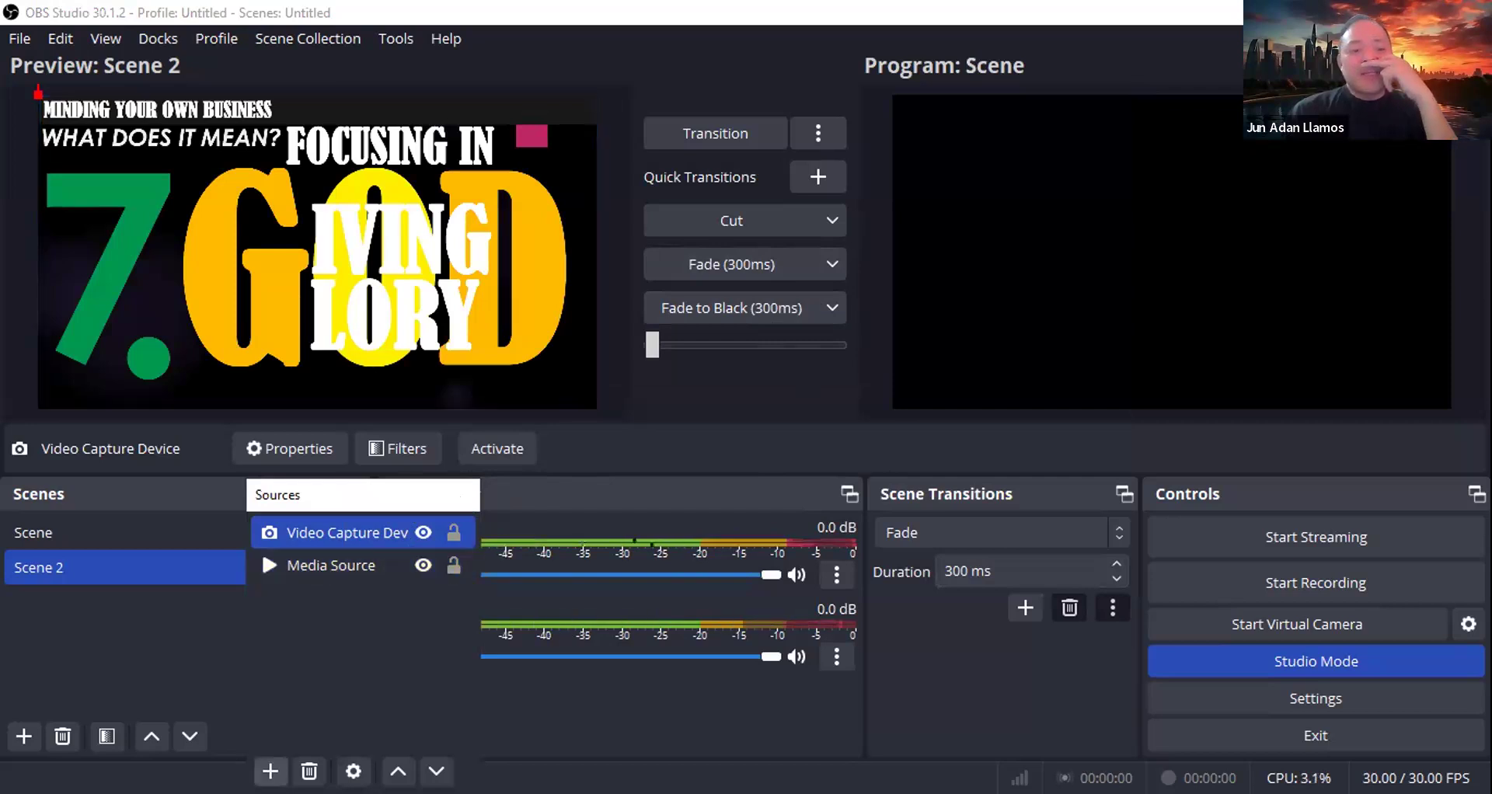
# Step: Add a Window Capture source to Scene 2 with [Zoom.exe]: Screen Sharing Meeting Controls as its window and close its properties
pyautogui.click(271, 771)
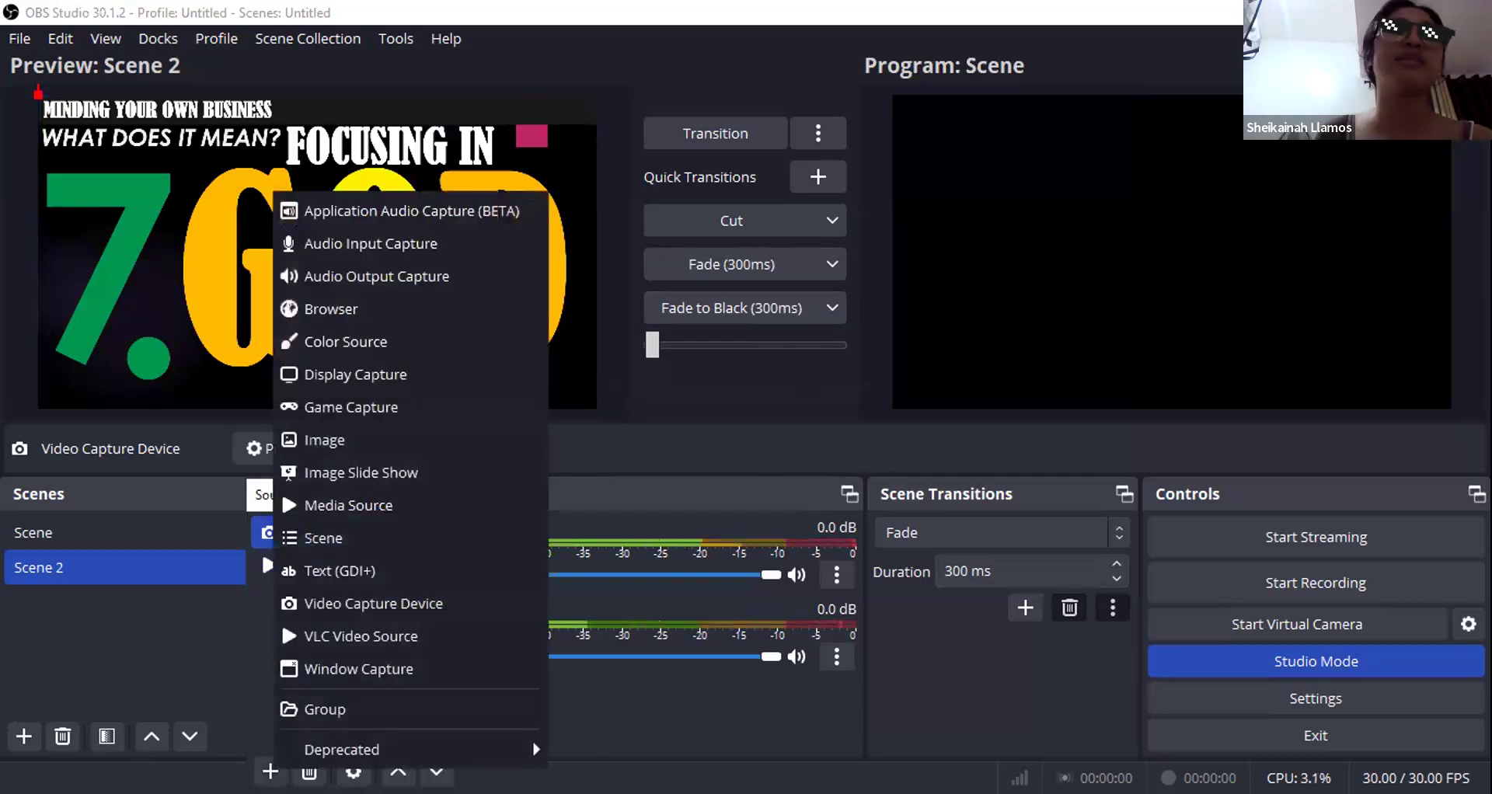
pyautogui.click(376, 670)
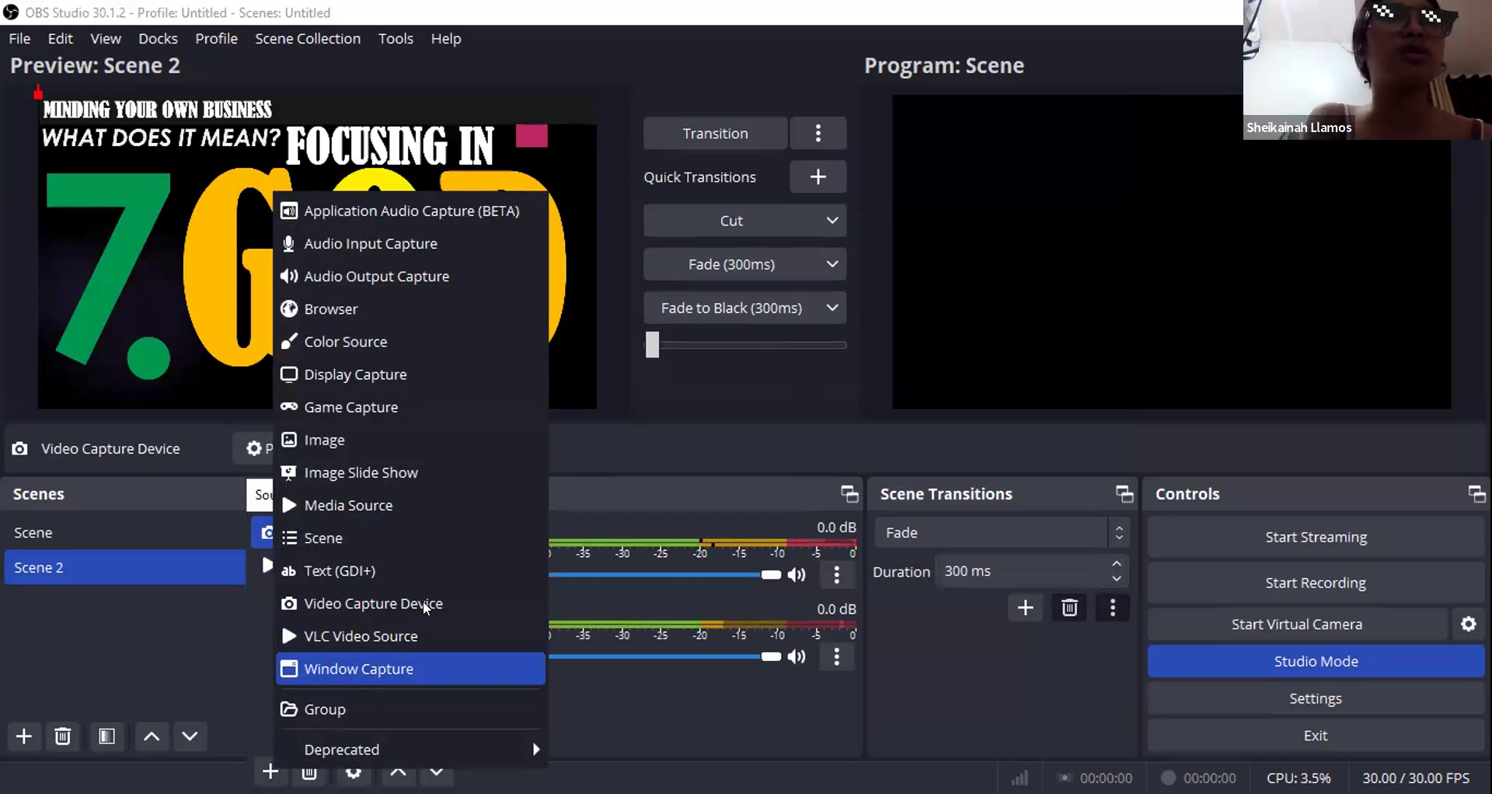
pyautogui.click(806, 545)
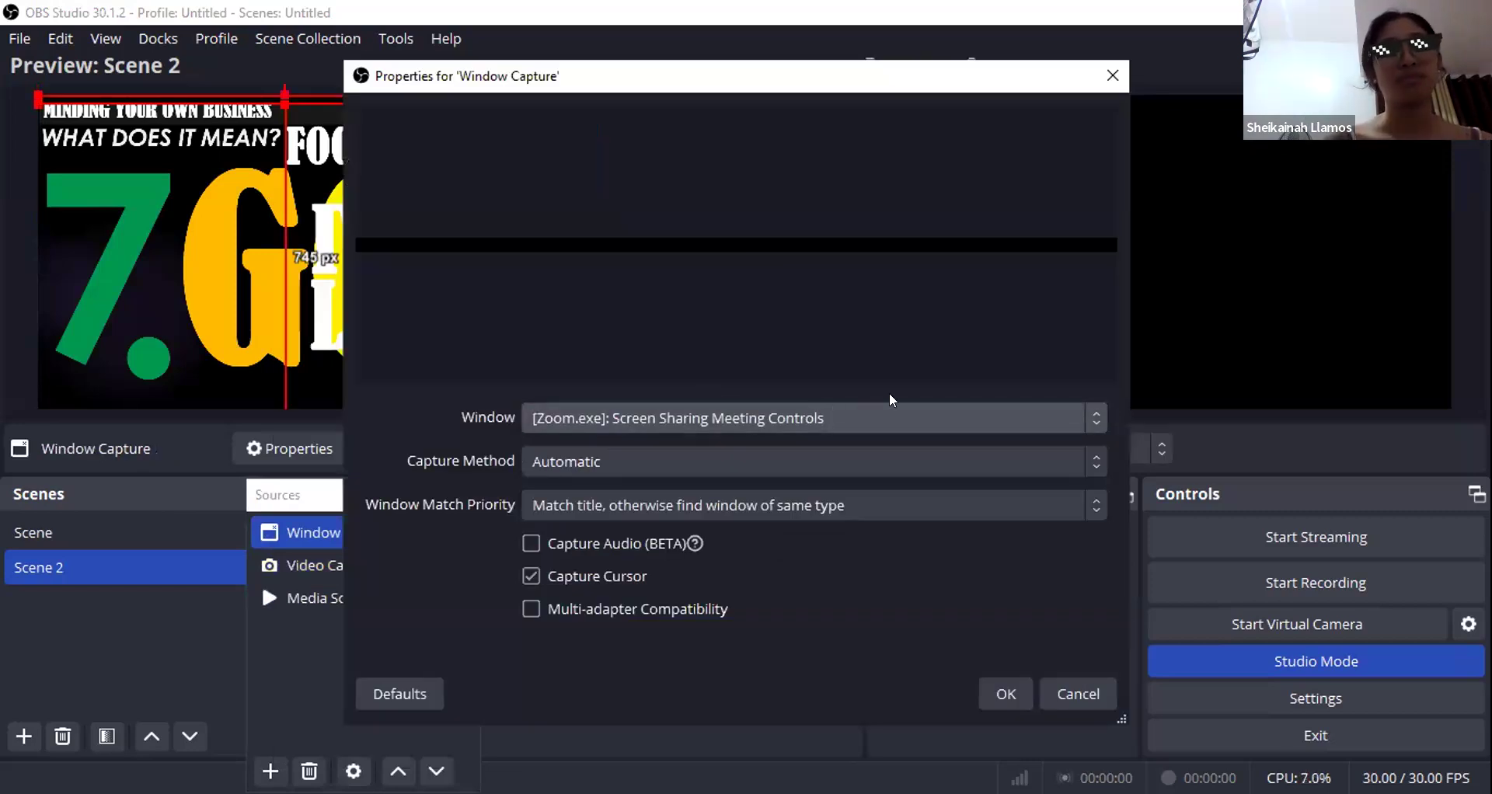
pyautogui.click(945, 418)
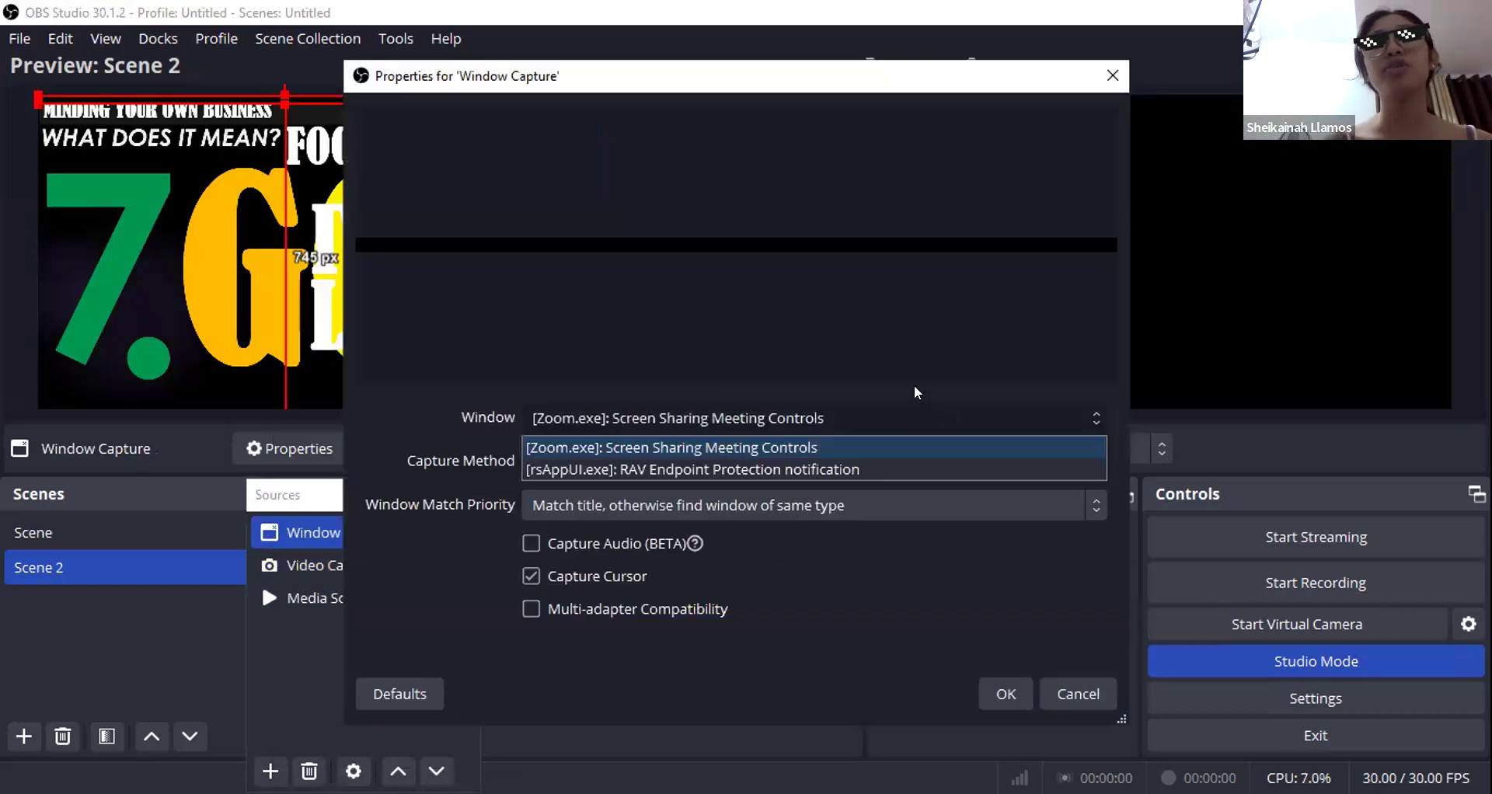
pyautogui.click(892, 439)
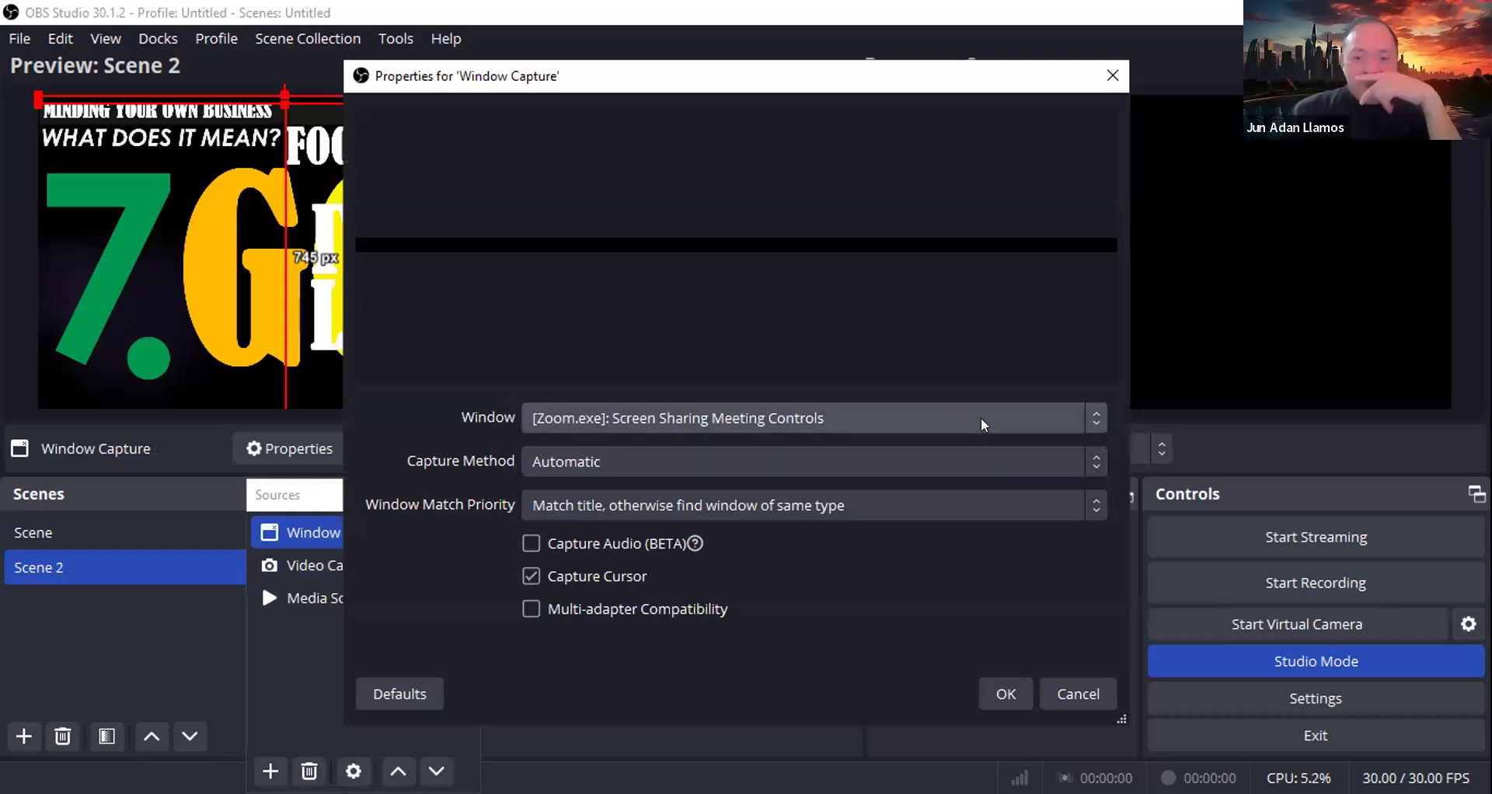
pyautogui.click(1001, 424)
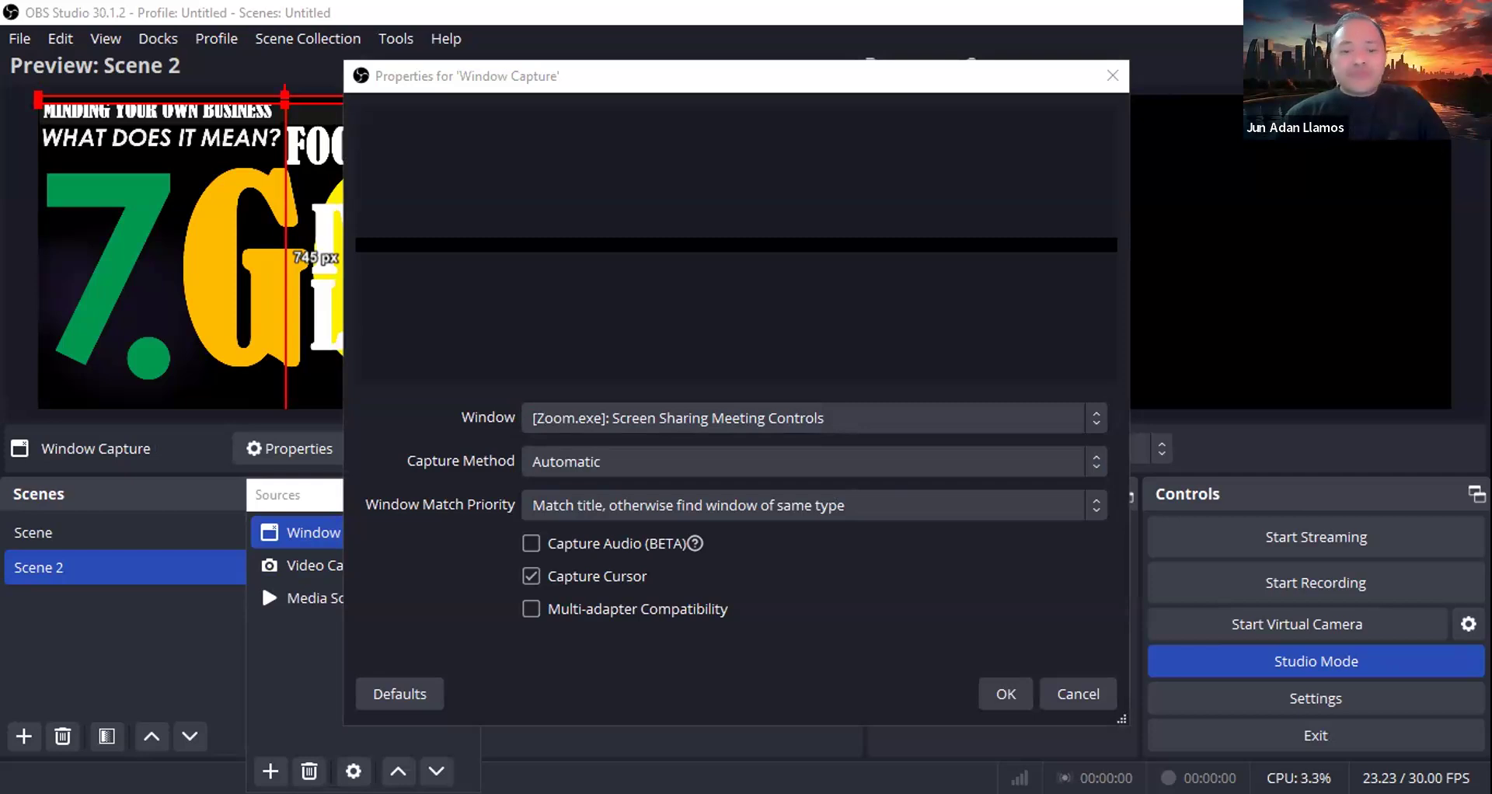
pyautogui.click(787, 496)
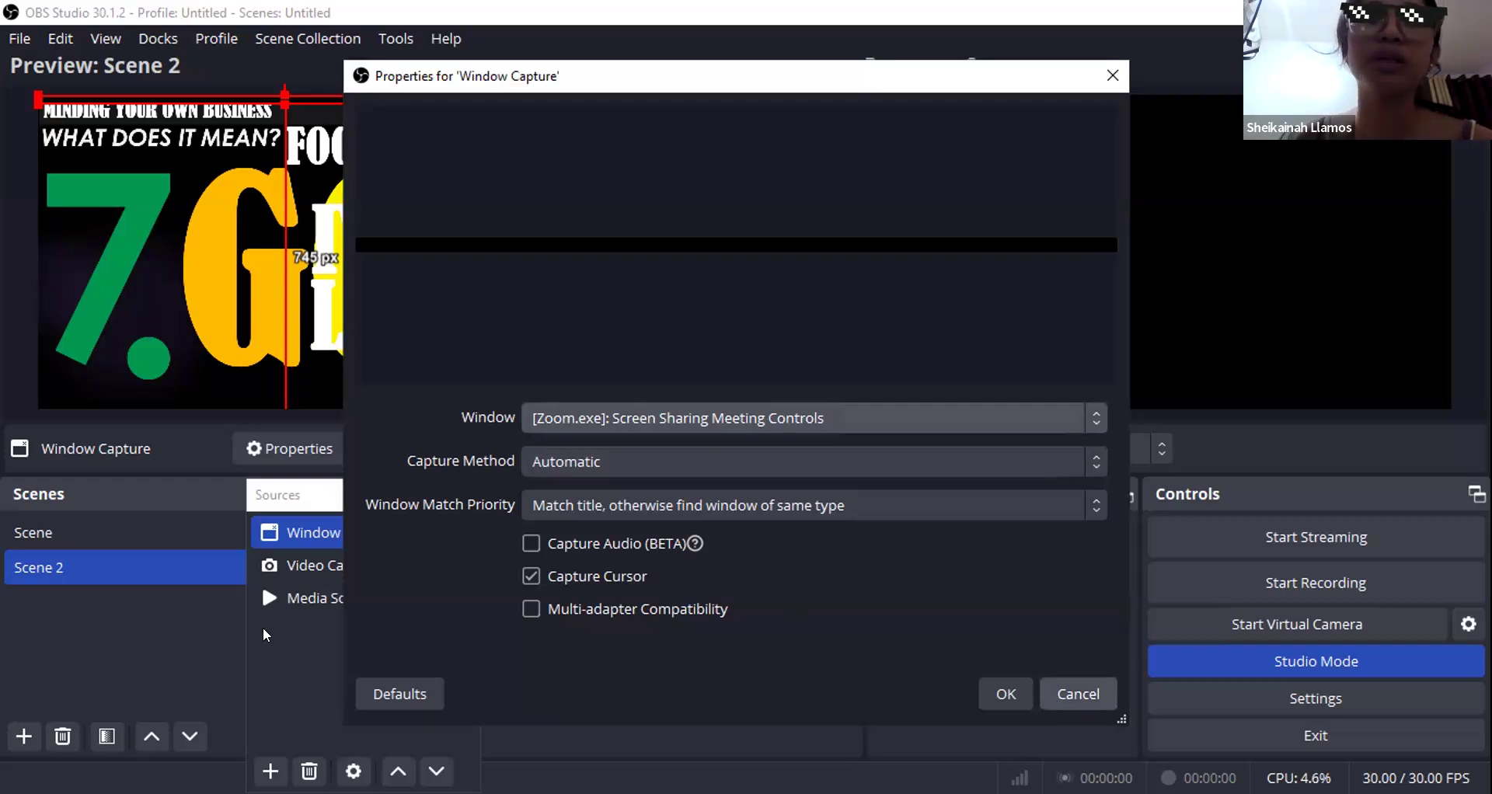
pyautogui.press('Escape')
# Step: Set the Window Capture source in Scene 2 to capture the PowerPoint window of the Week 25 presentation
pyautogui.keyDown('ctrl'); pyautogui.click(352, 566); pyautogui.keyUp('ctrl')
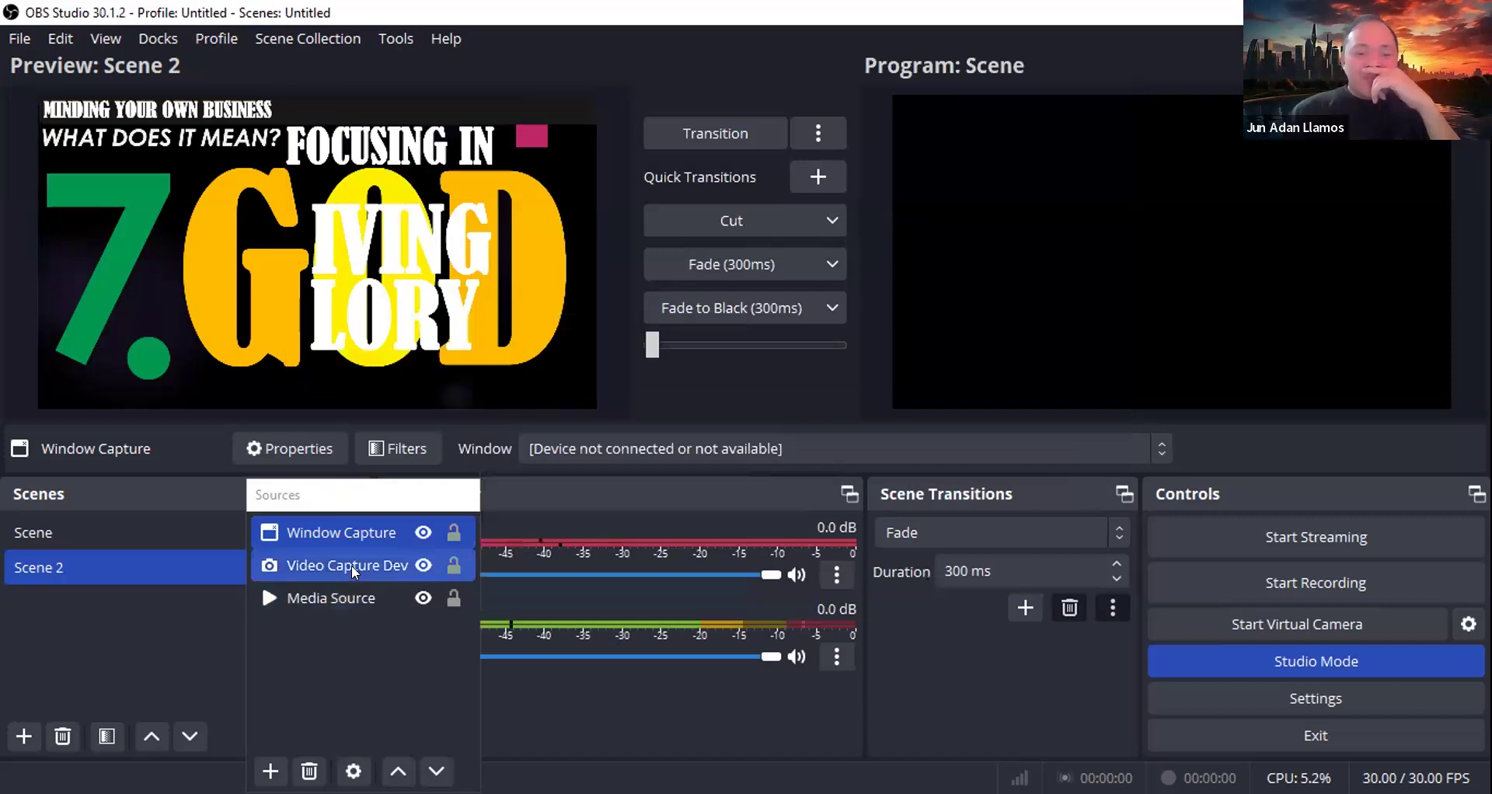
pyautogui.click(351, 534)
pyautogui.doubleClick(349, 534)
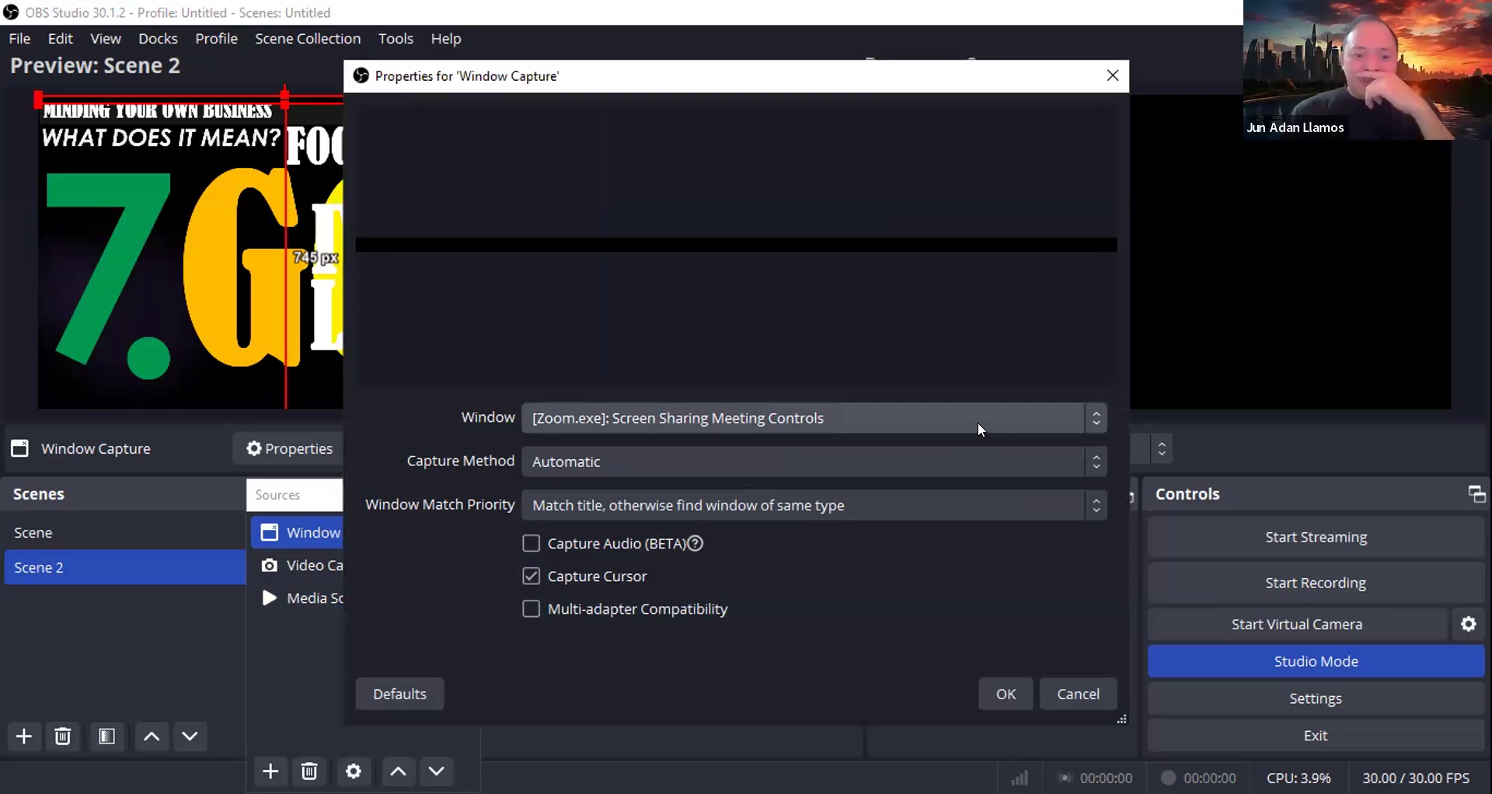
pyautogui.click(980, 429)
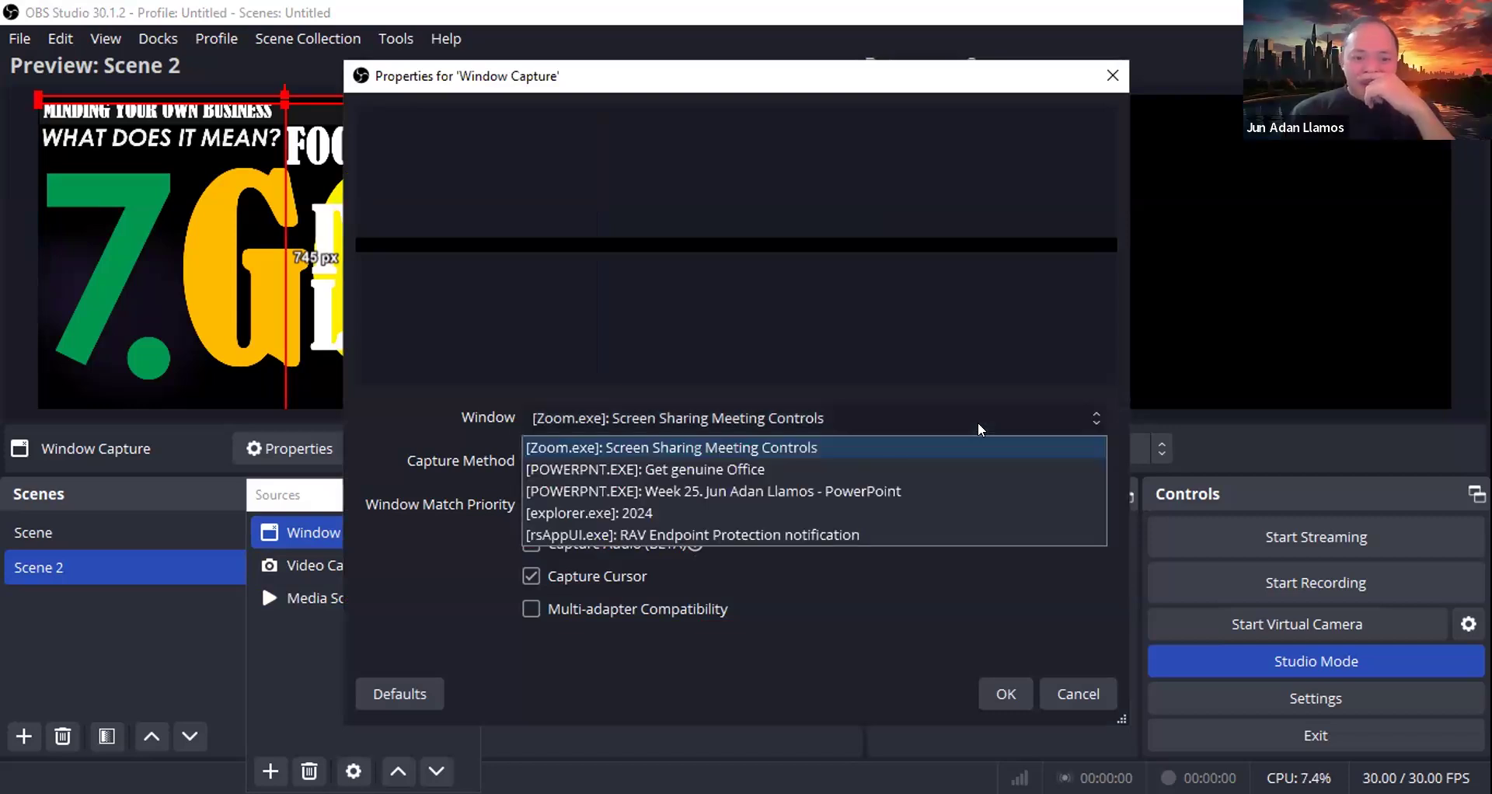
pyautogui.click(860, 493)
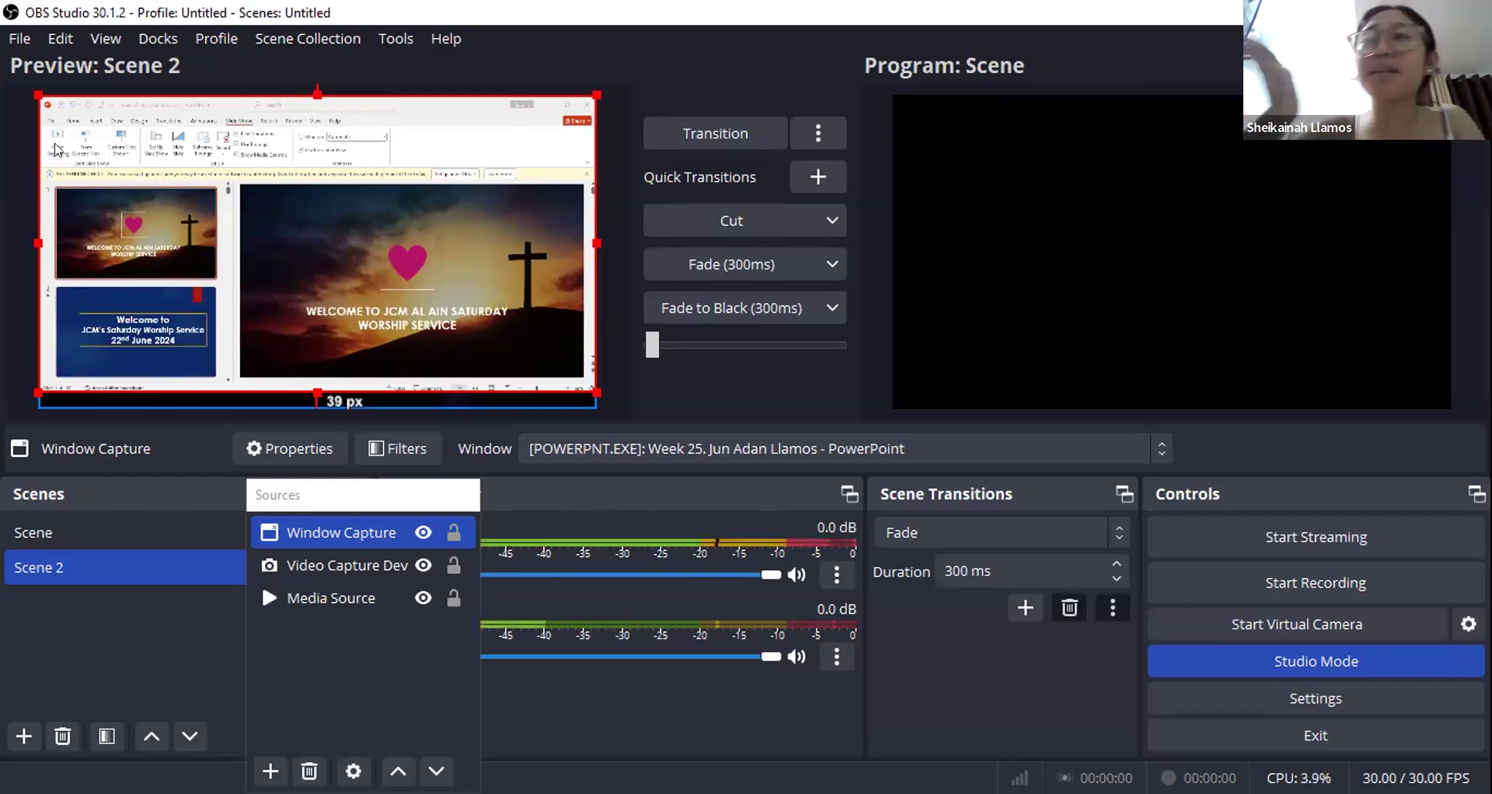
# Step: Review the Window Capture properties for the PowerPoint window and accept them without changes
pyautogui.click(331, 598)
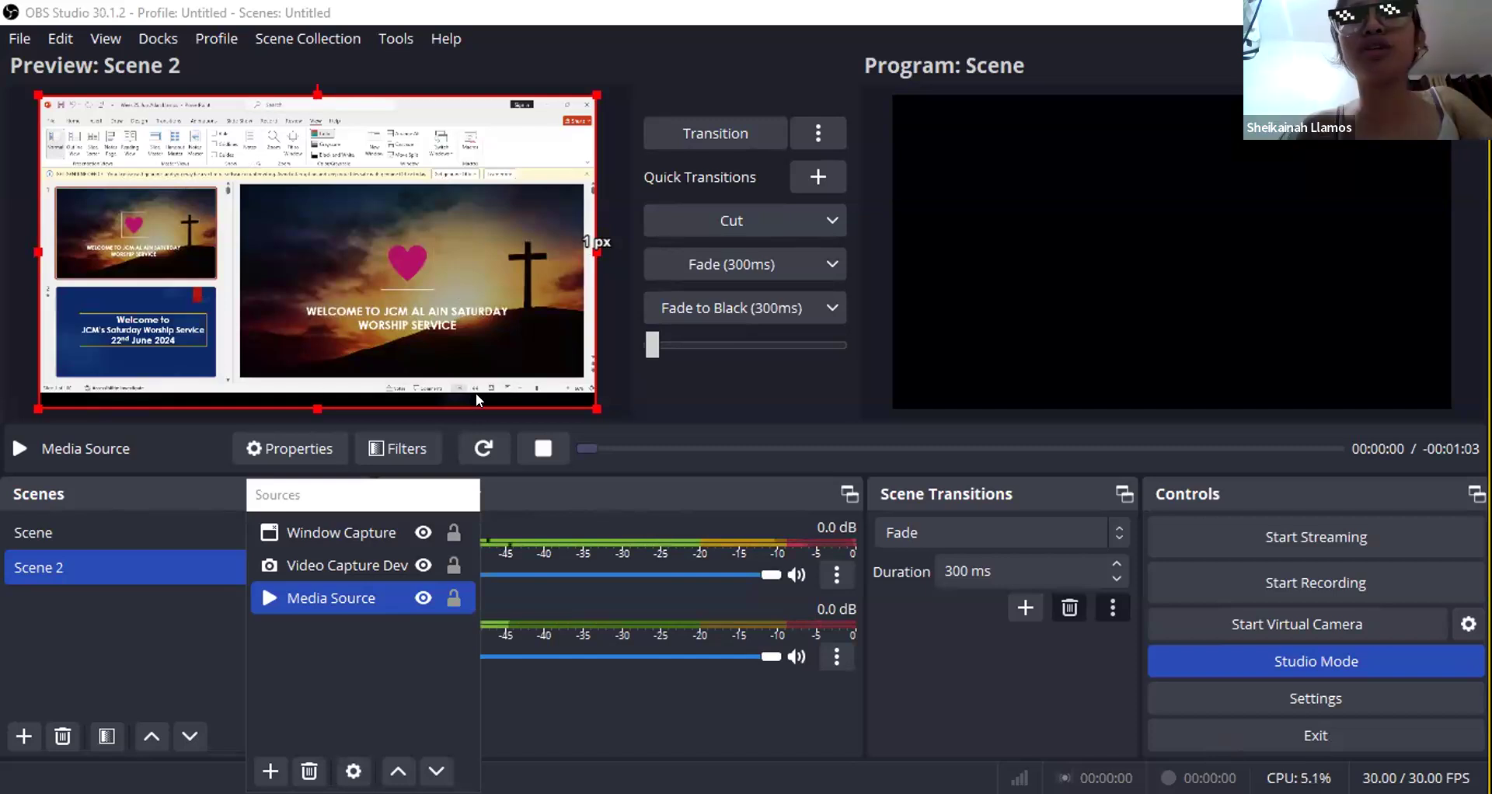
pyautogui.keyDown('ctrl'); pyautogui.click(384, 530); pyautogui.keyUp('ctrl')
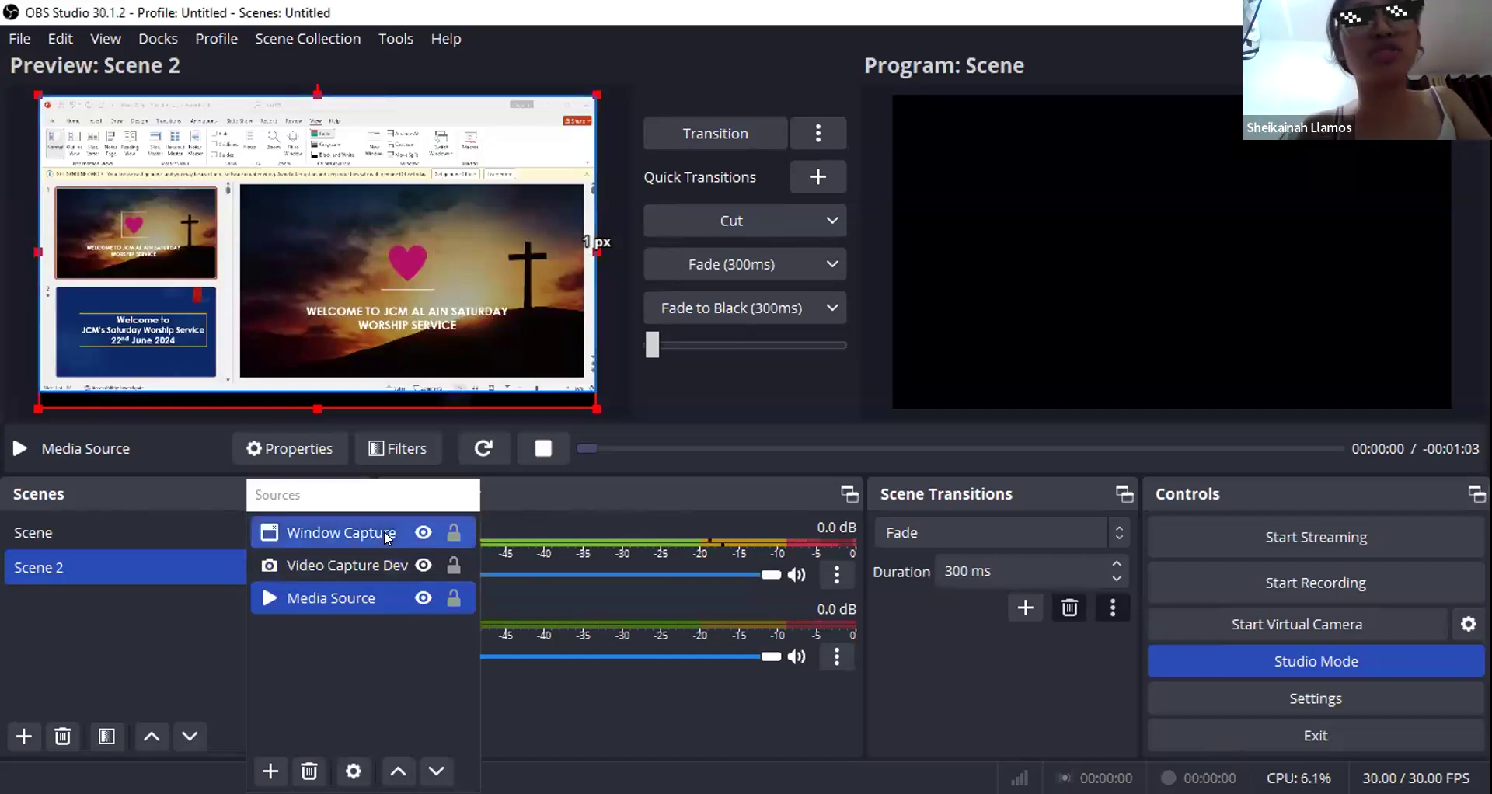
pyautogui.click(388, 535)
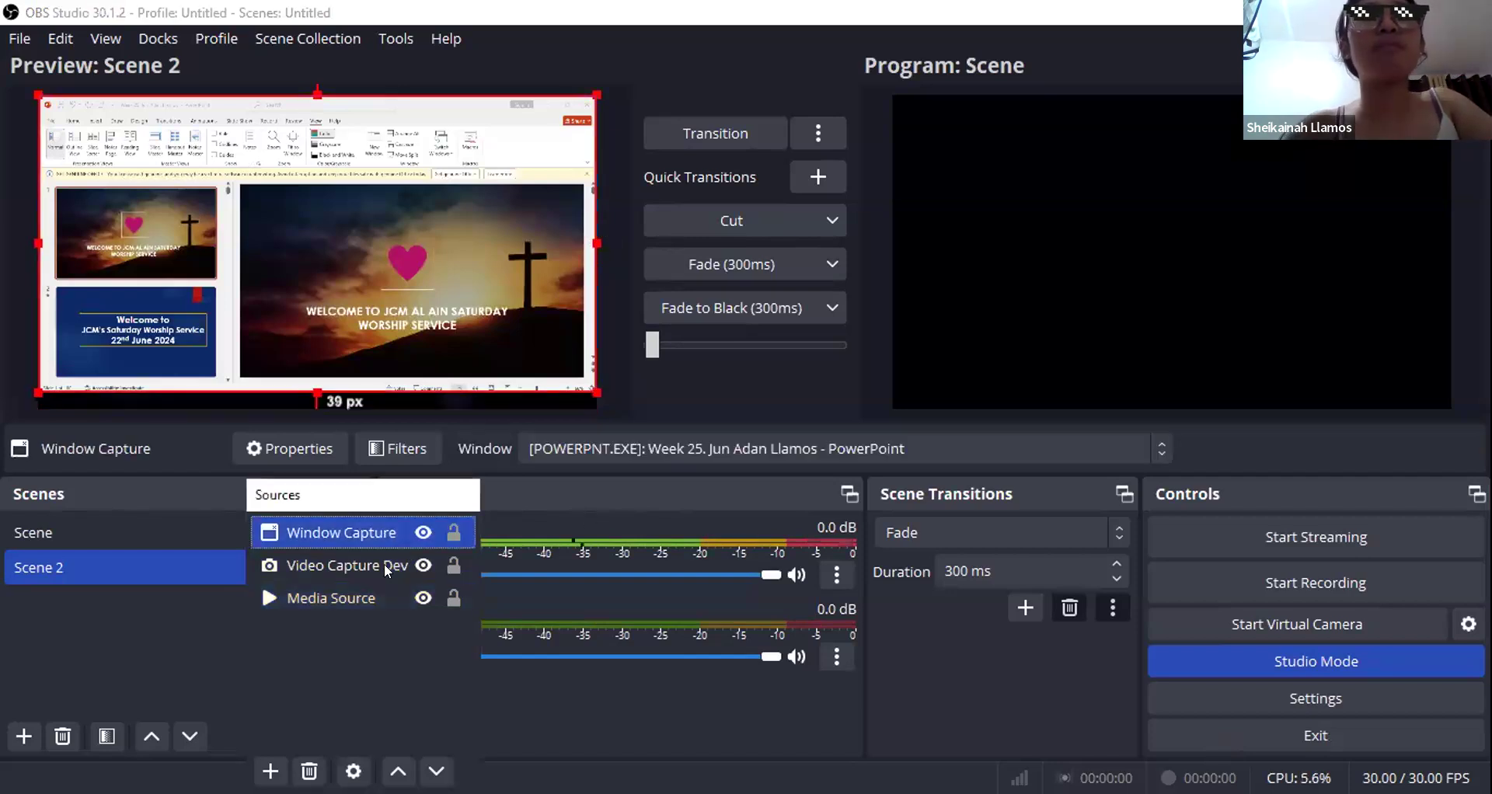
pyautogui.doubleClick(372, 534)
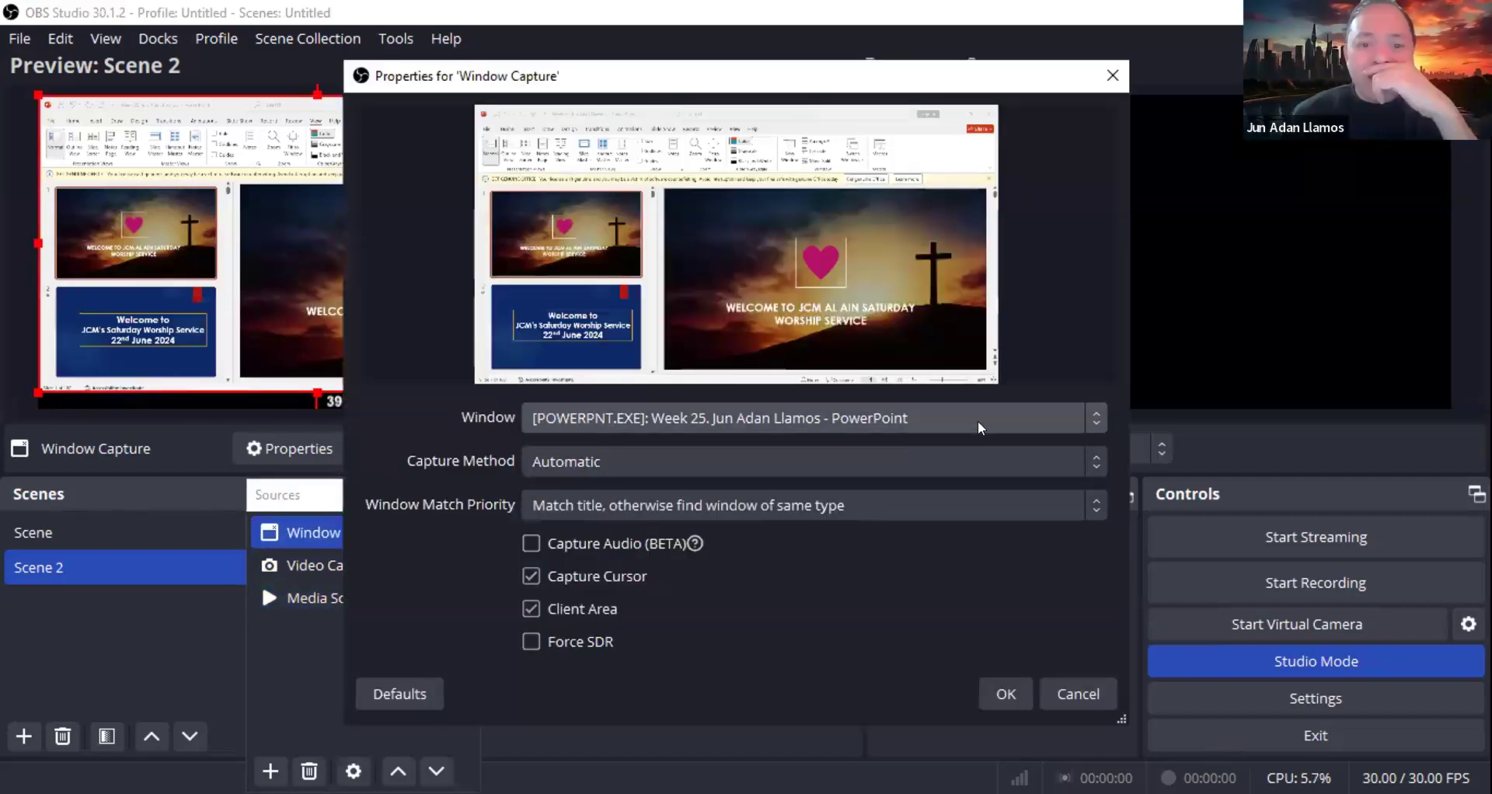
pyautogui.click(1022, 704)
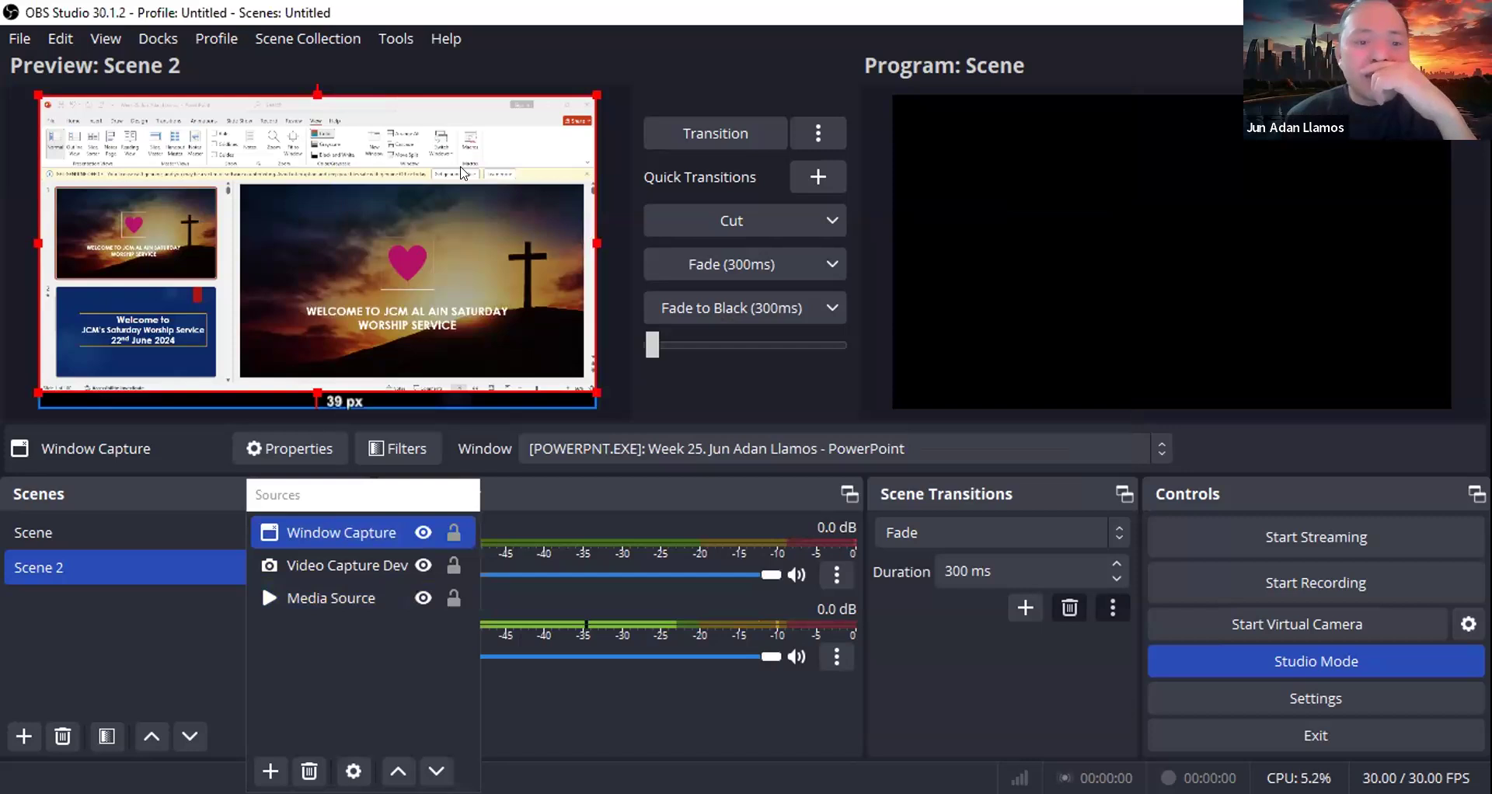
# Step: Remove the Media Source from Scene 2
pyautogui.click(426, 271)
pyautogui.click(426, 272)
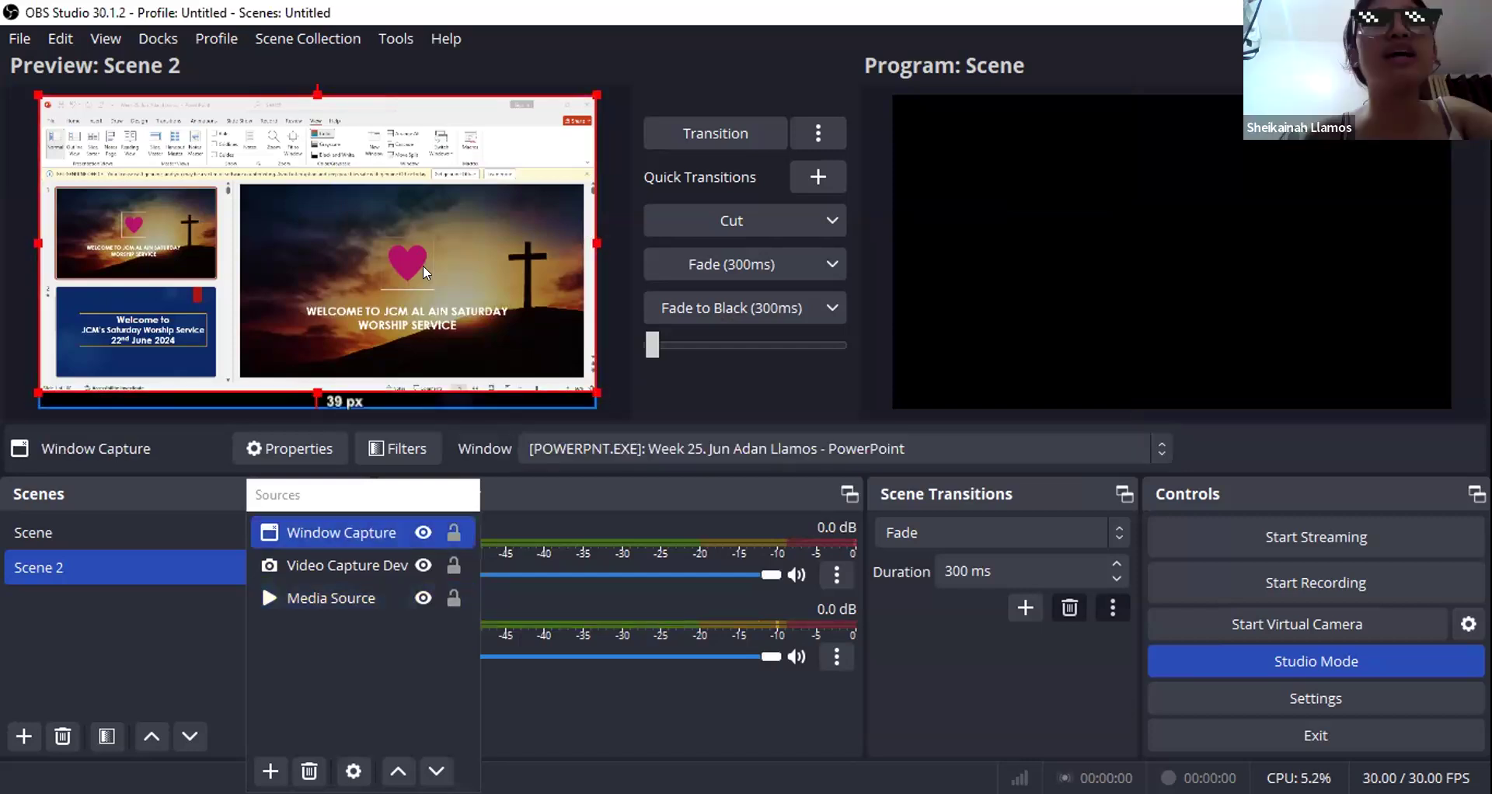
pyautogui.click(426, 272)
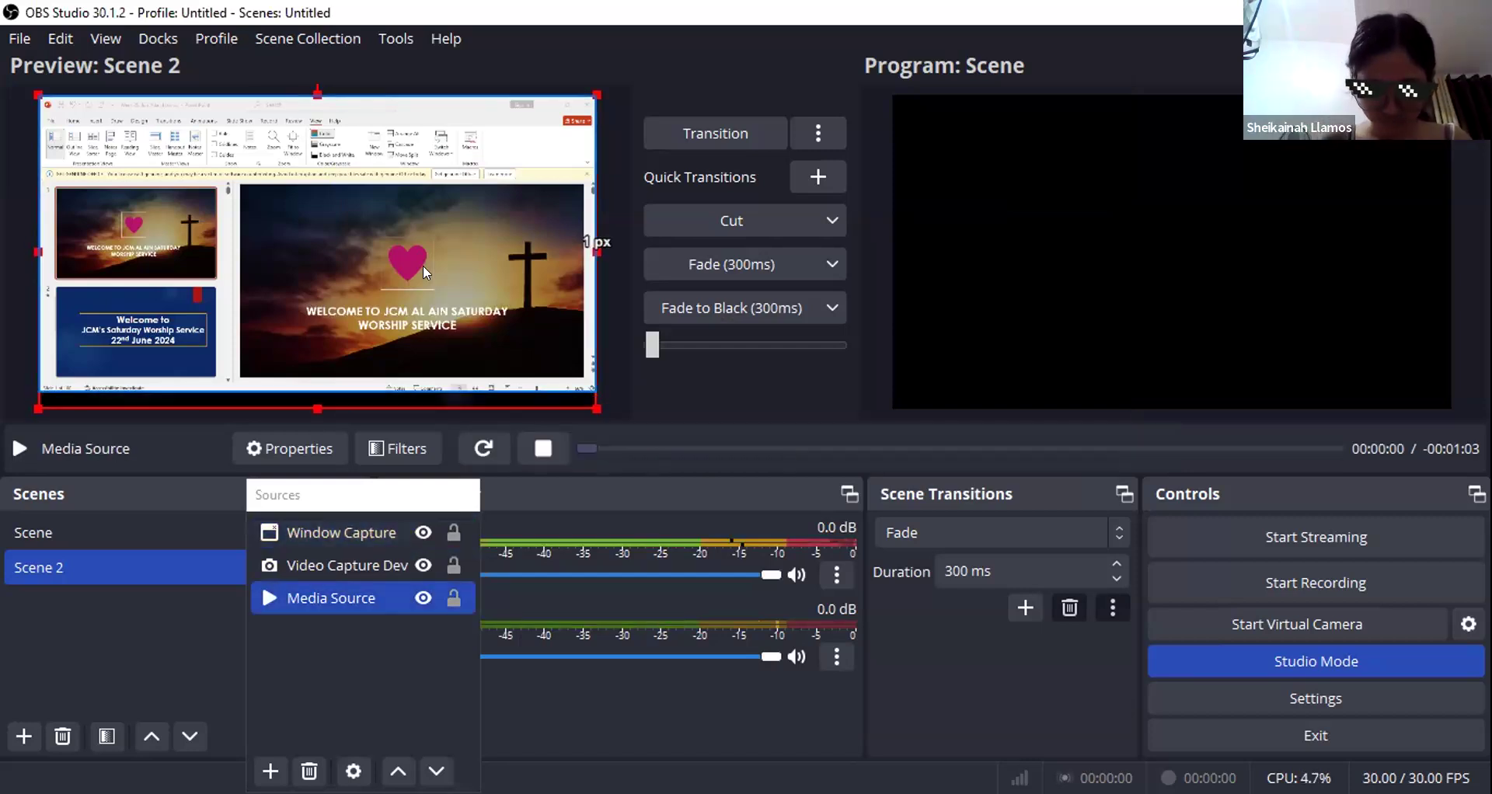
pyautogui.click(424, 266)
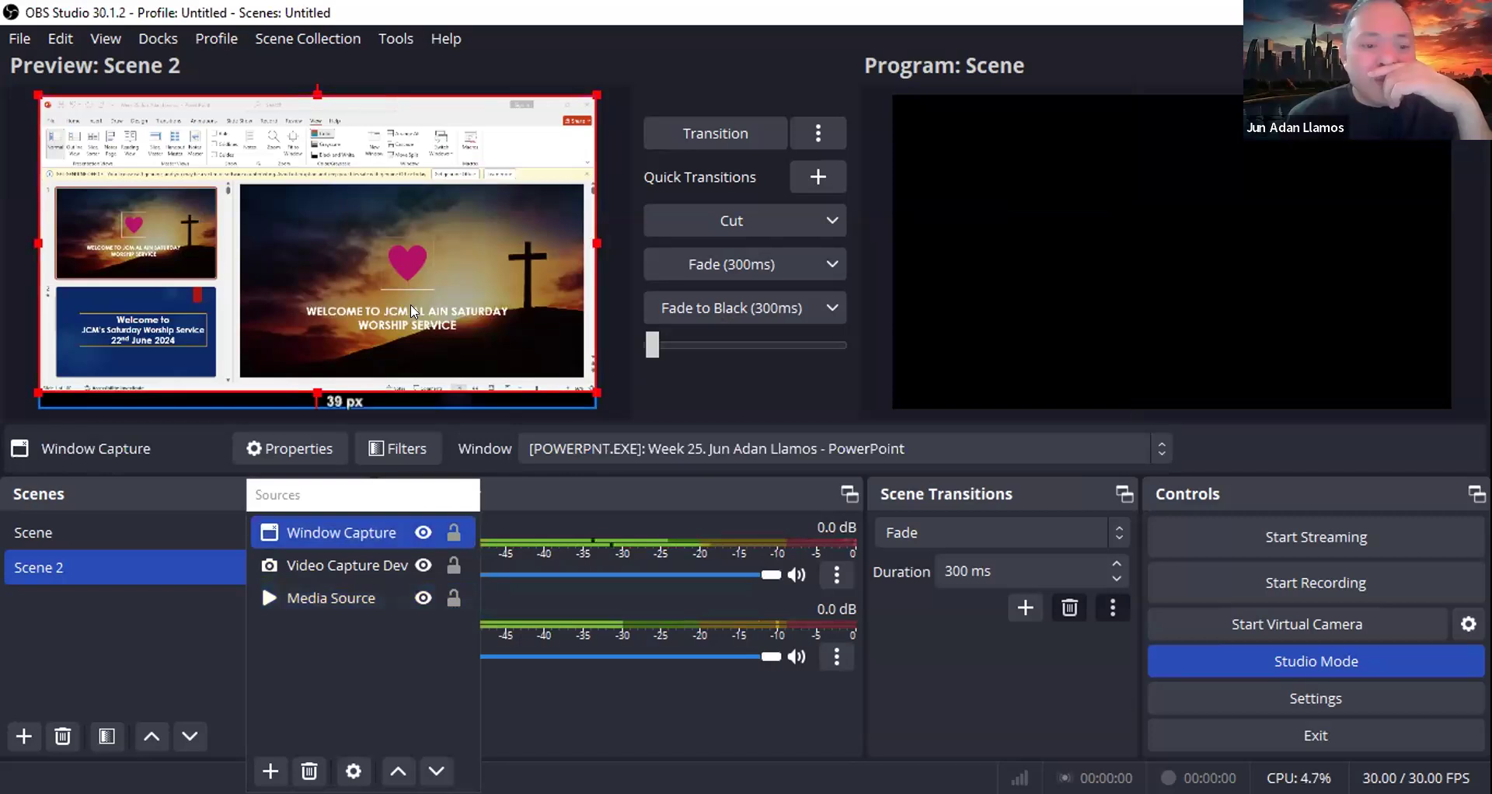
pyautogui.click(422, 218)
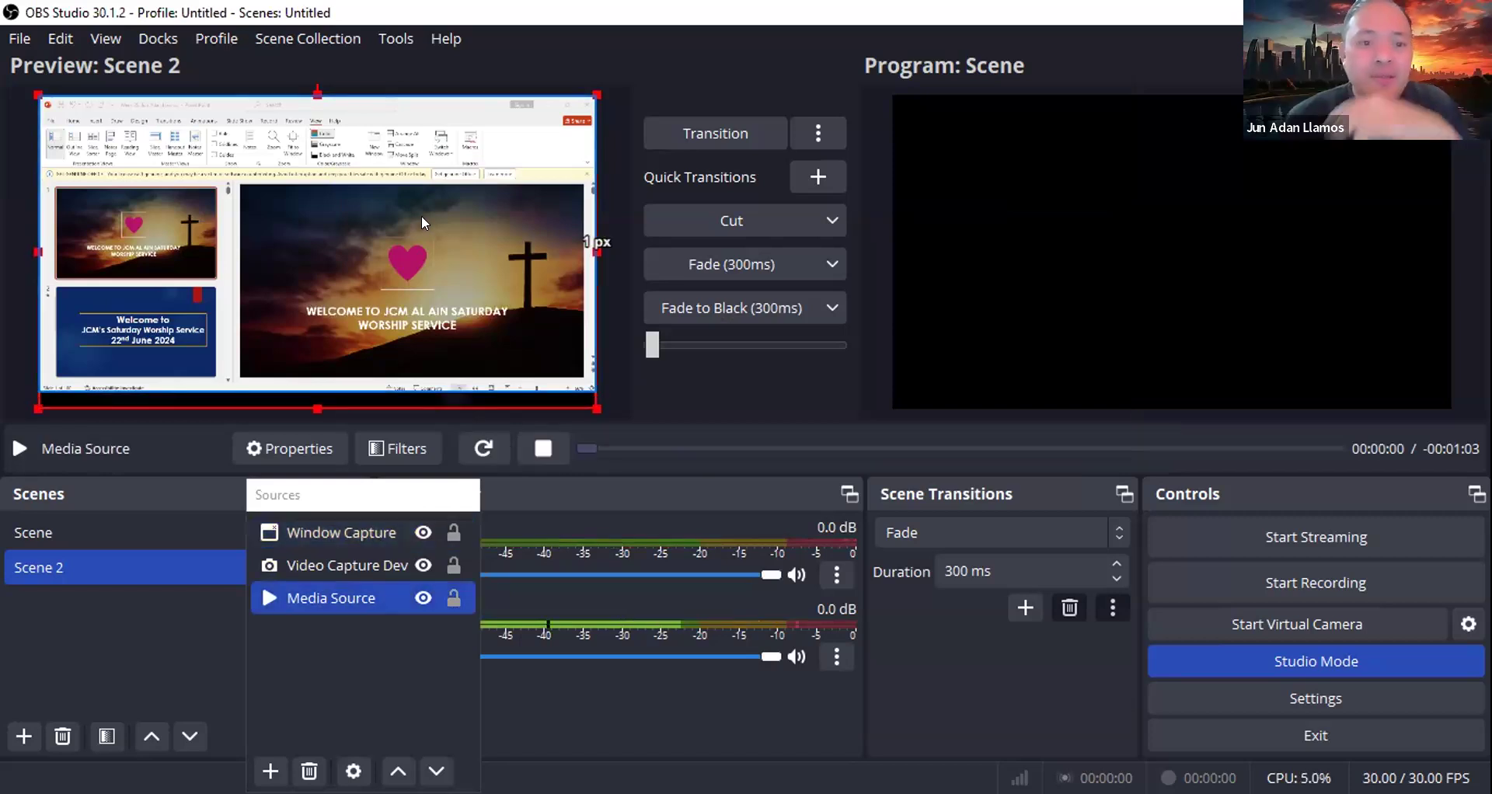
pyautogui.press('Delete')
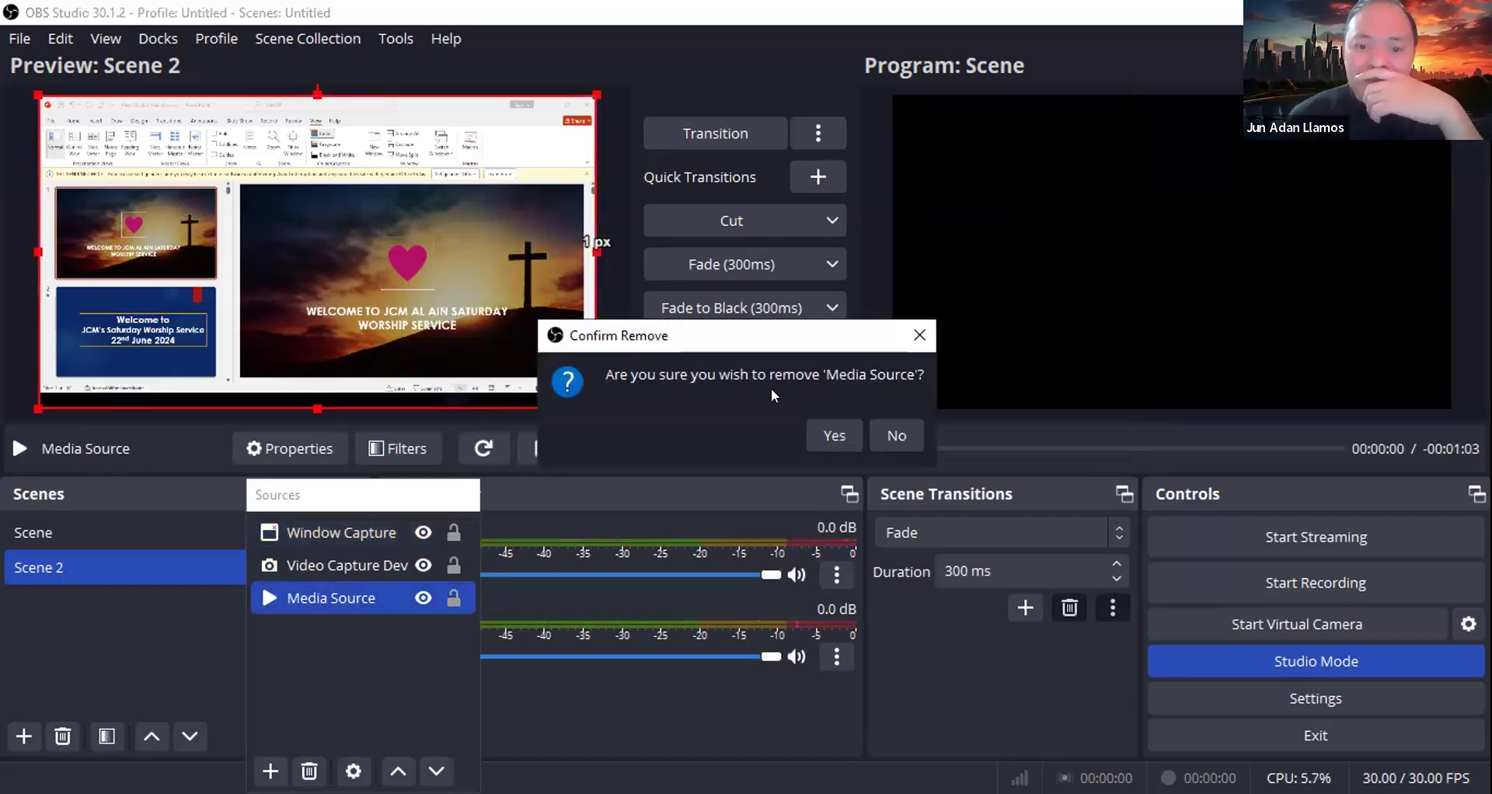
pyautogui.click(830, 435)
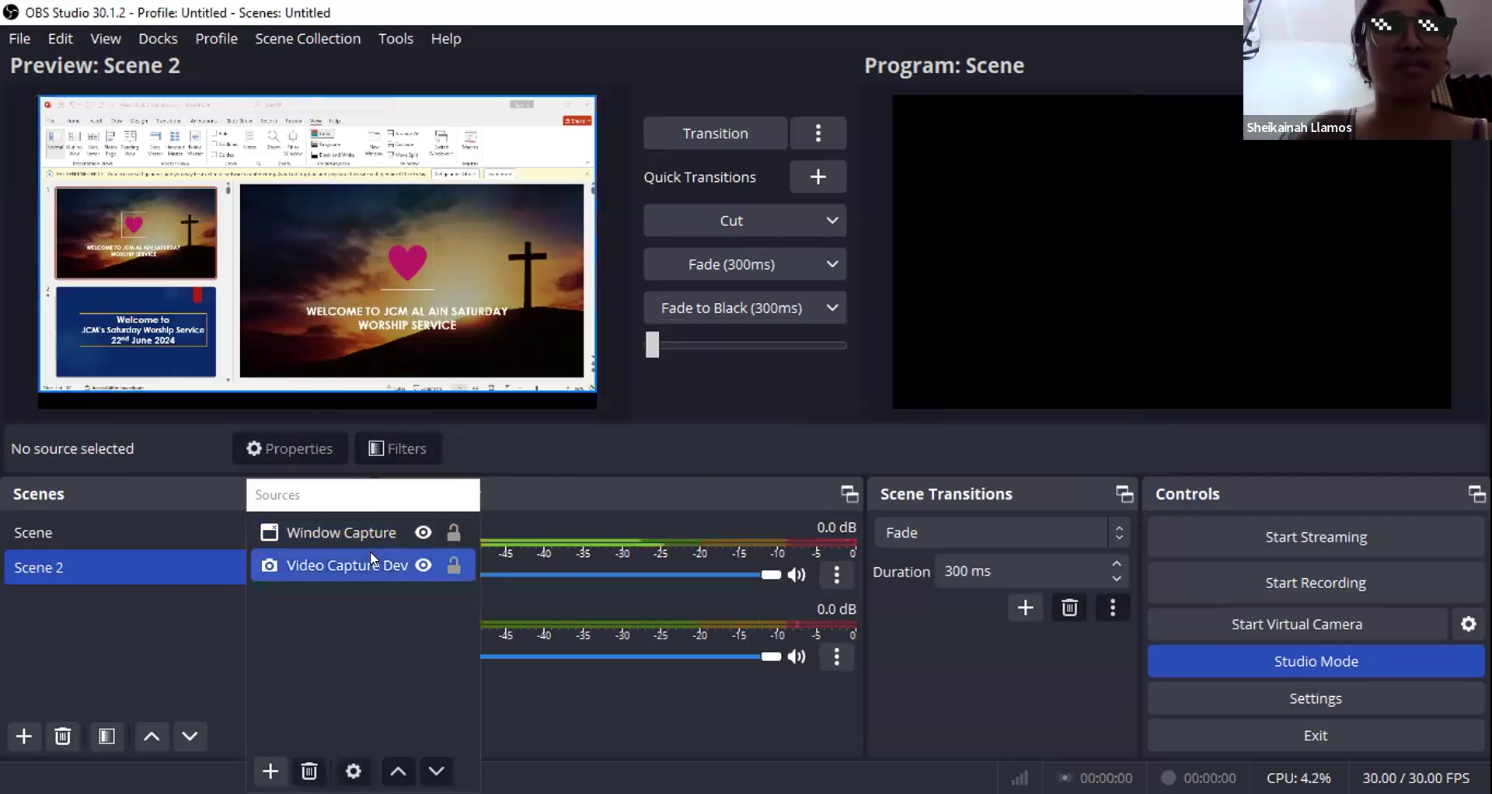
# Step: Enable Capture Audio (BETA) in the Window Capture properties, keeping the capture method on Automatic
pyautogui.click(368, 542)
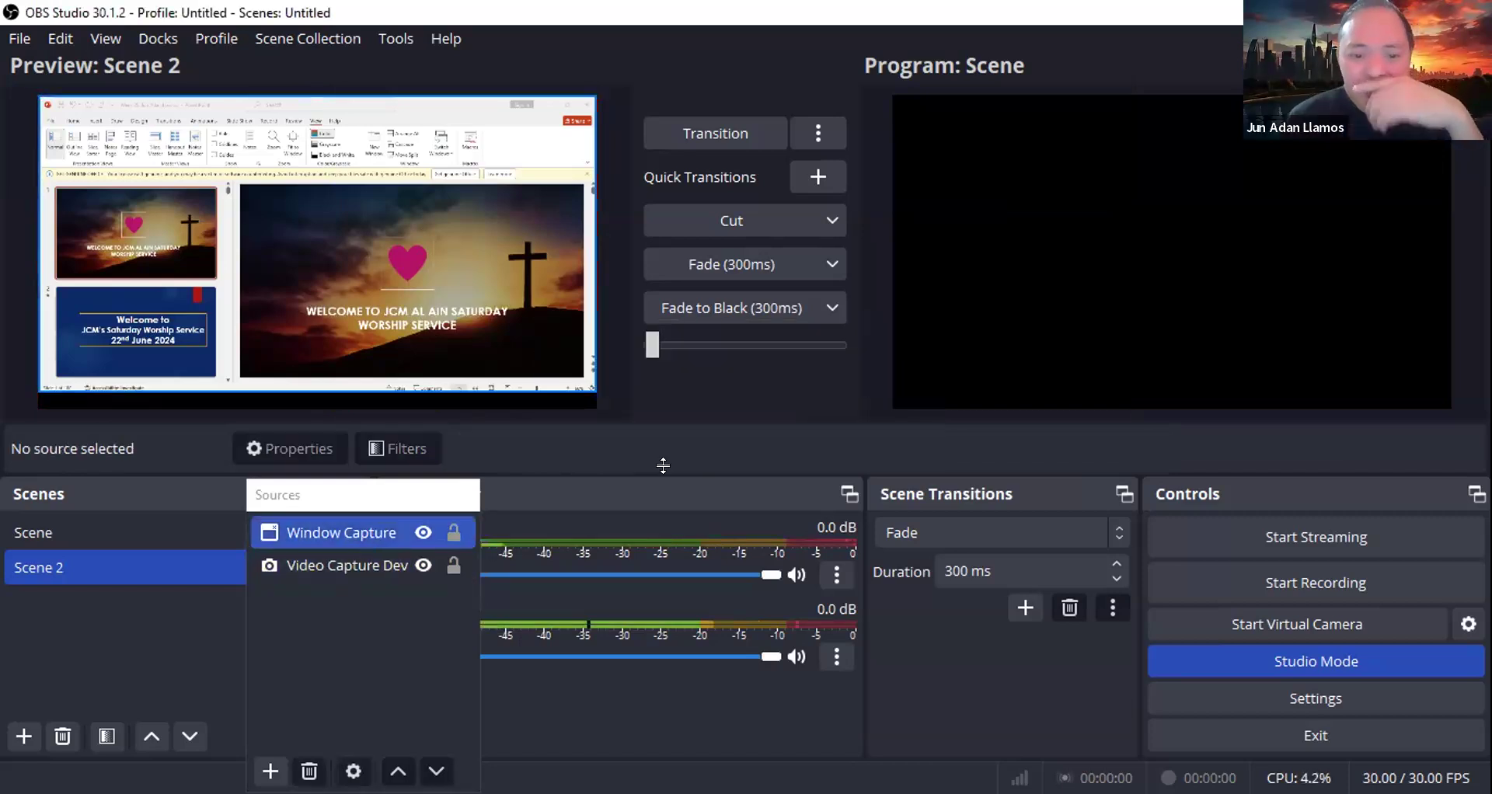
pyautogui.click(319, 535)
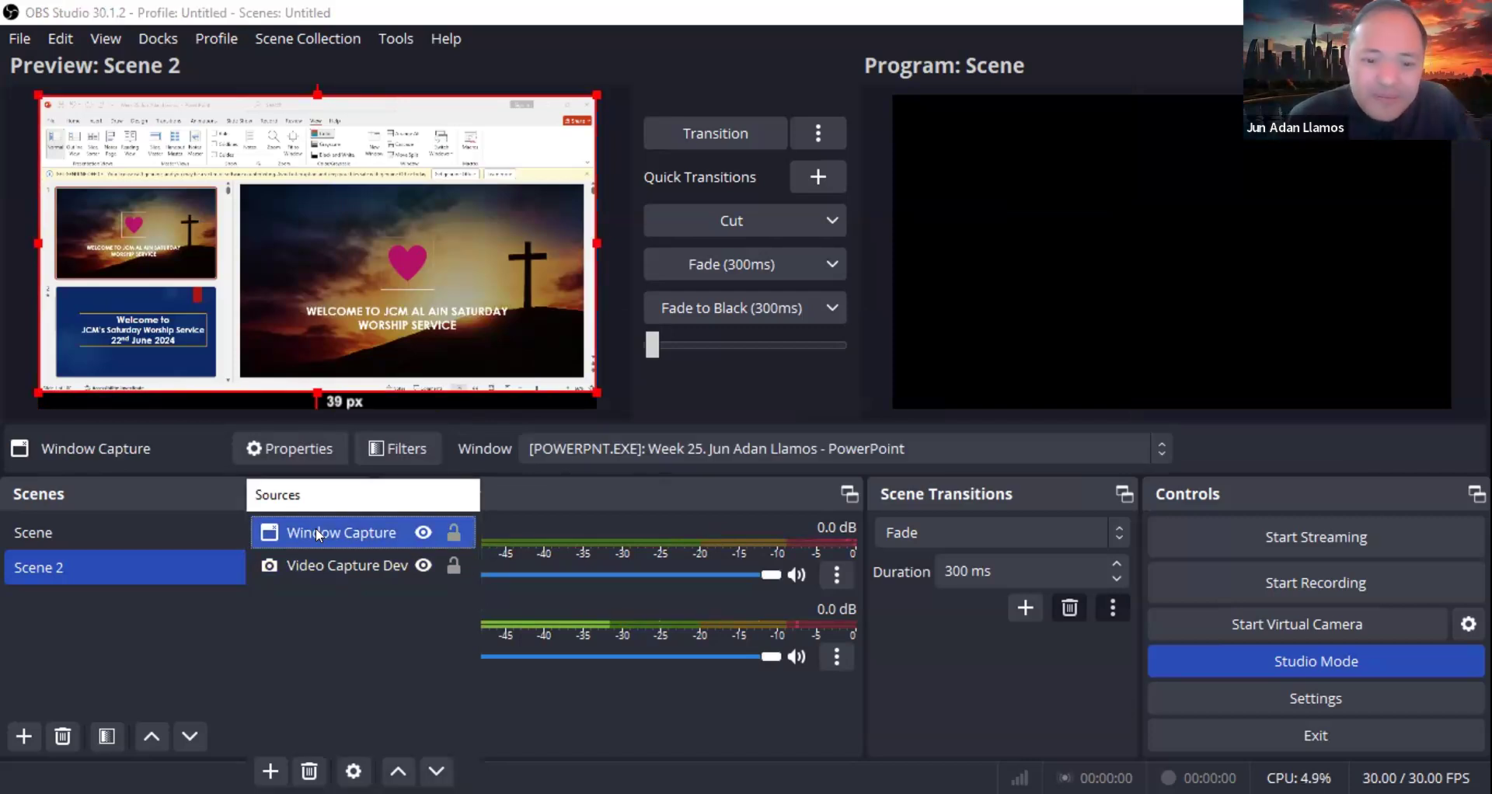
pyautogui.doubleClick(318, 534)
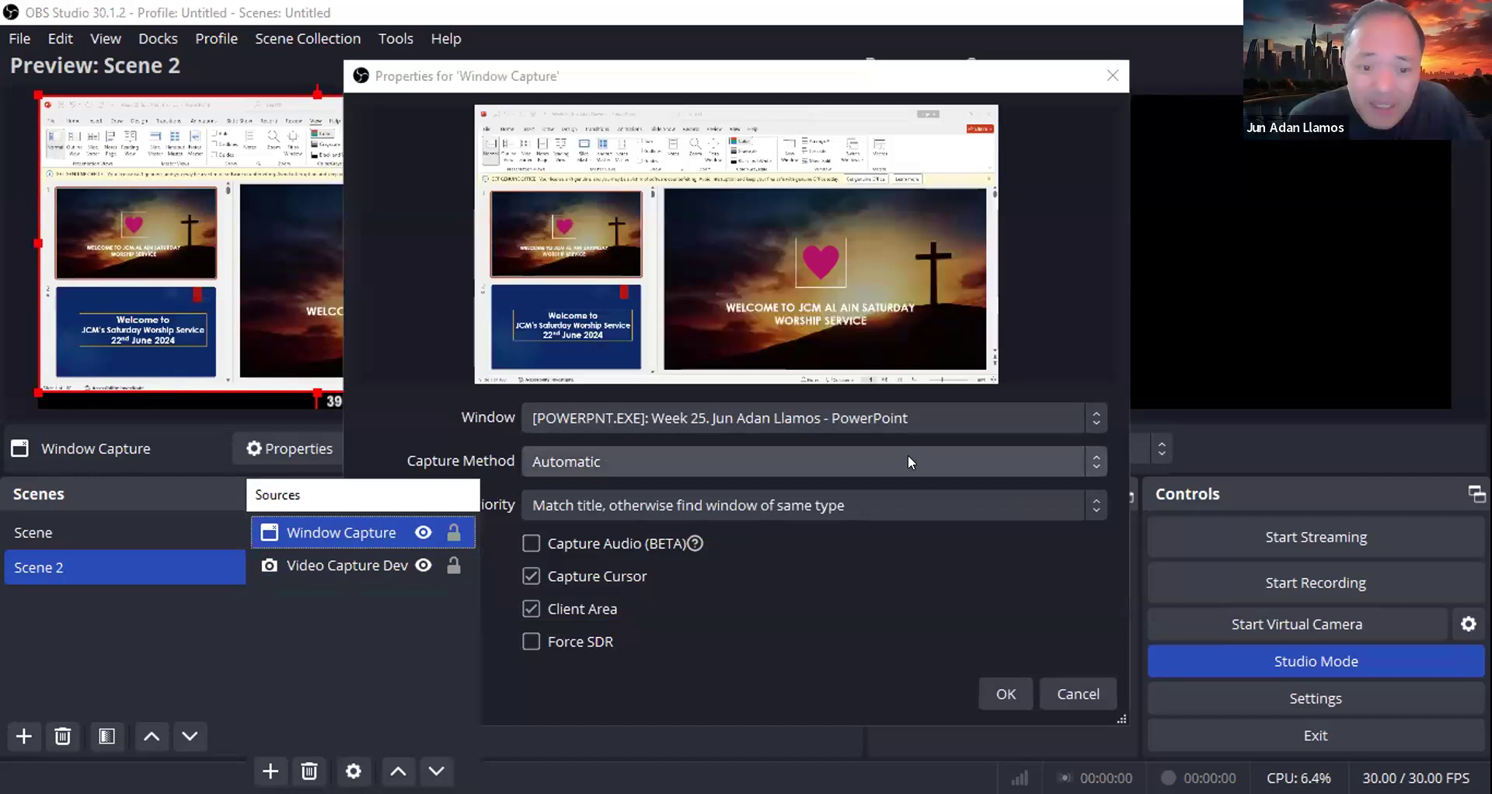
pyautogui.click(745, 462)
pyautogui.click(786, 627)
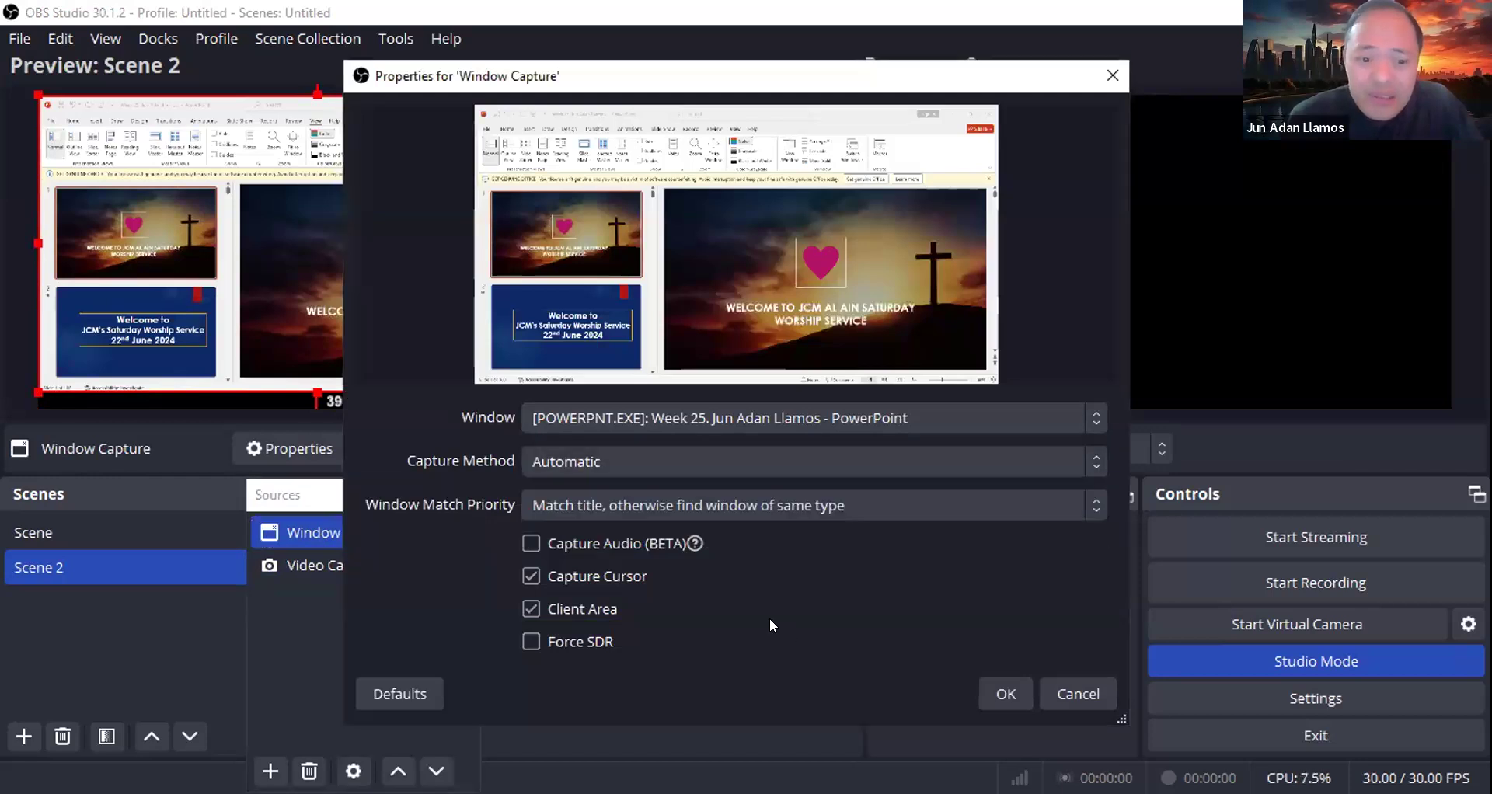
pyautogui.click(620, 544)
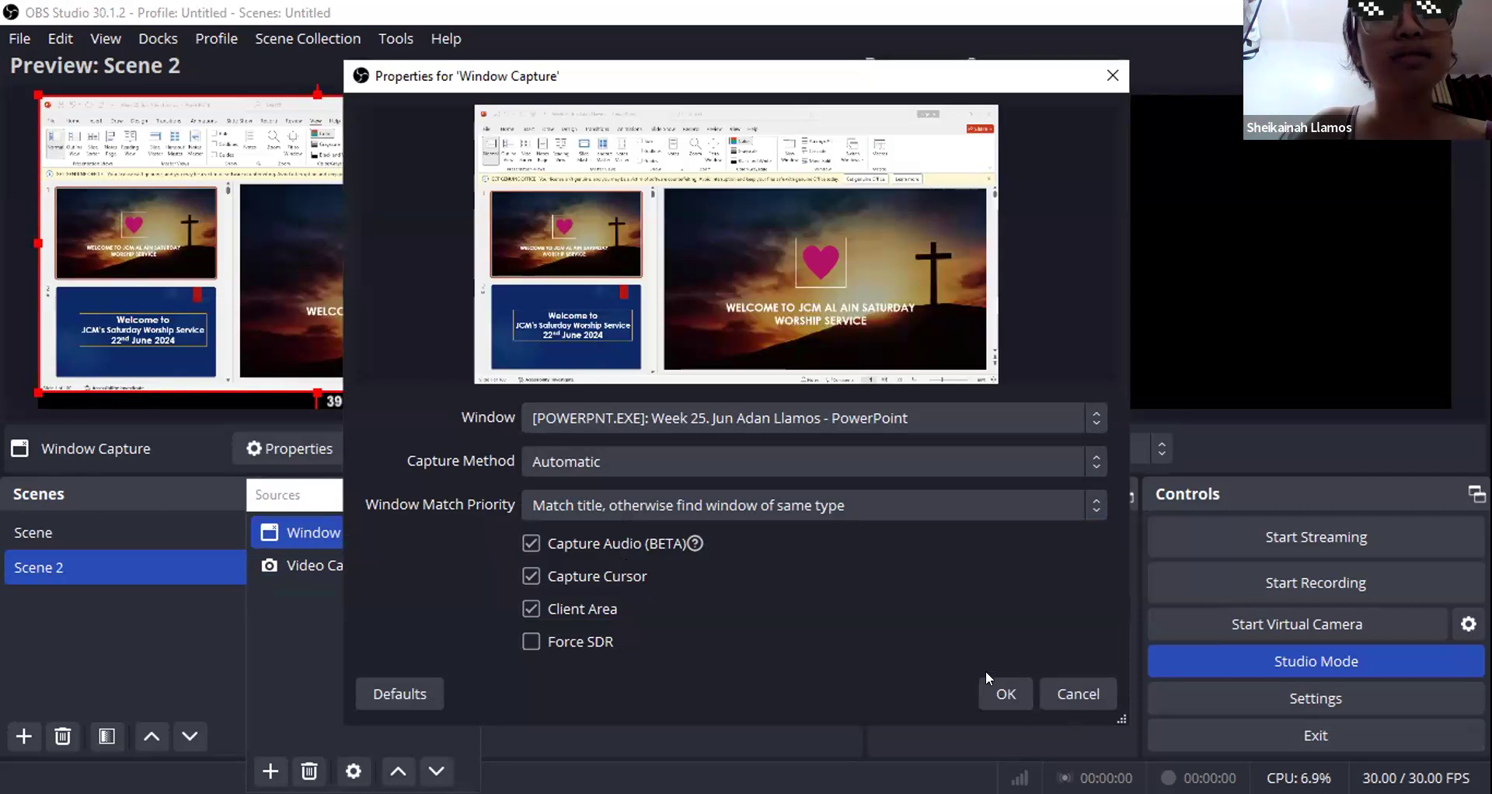
# Step: Switch the Window Capture to [Zoom.exe]: Screen Sharing Meeting Controls and back to the Week 25 PowerPoint window, and accept the properties
pyautogui.click(986, 411)
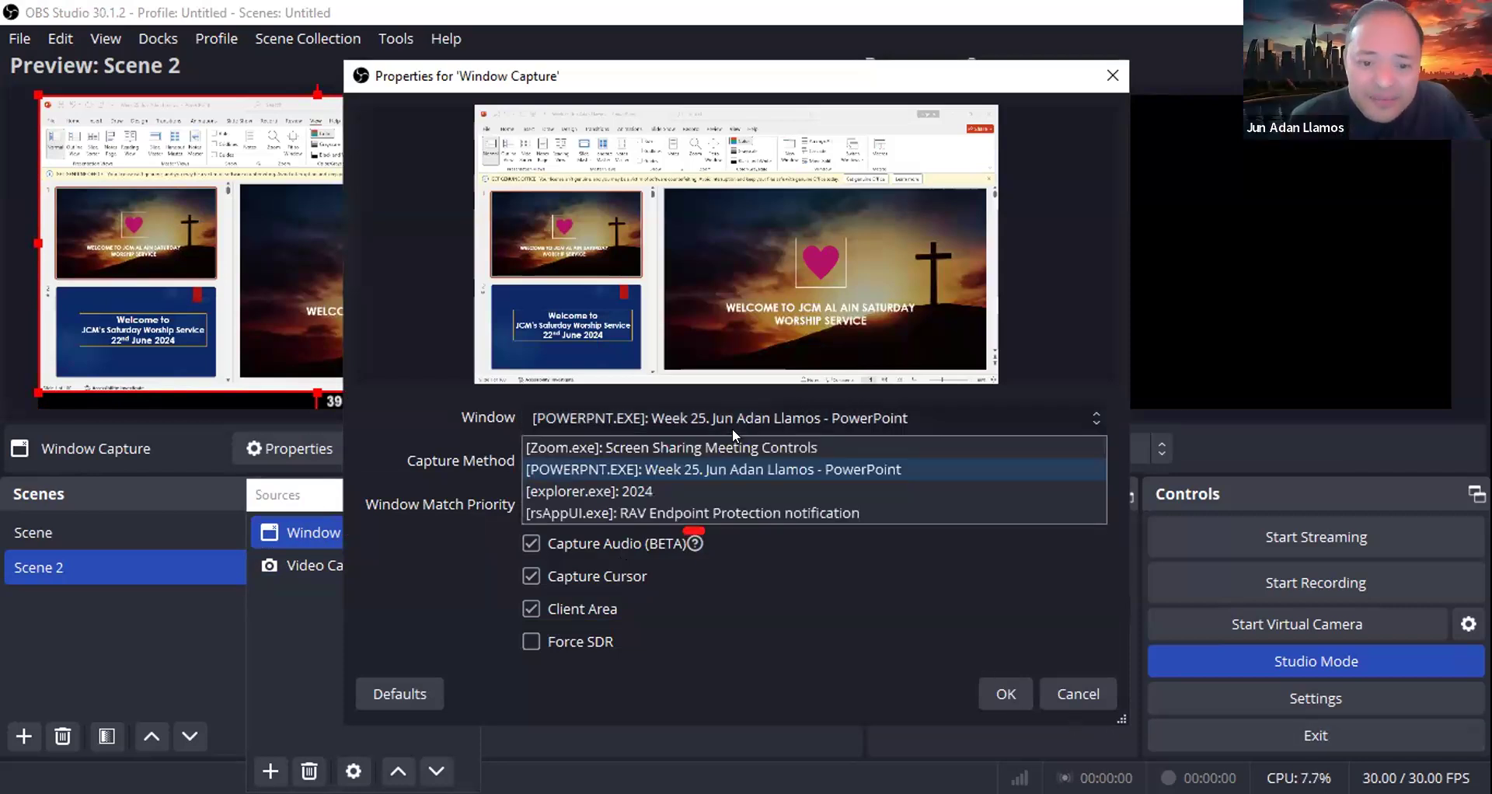
pyautogui.click(732, 441)
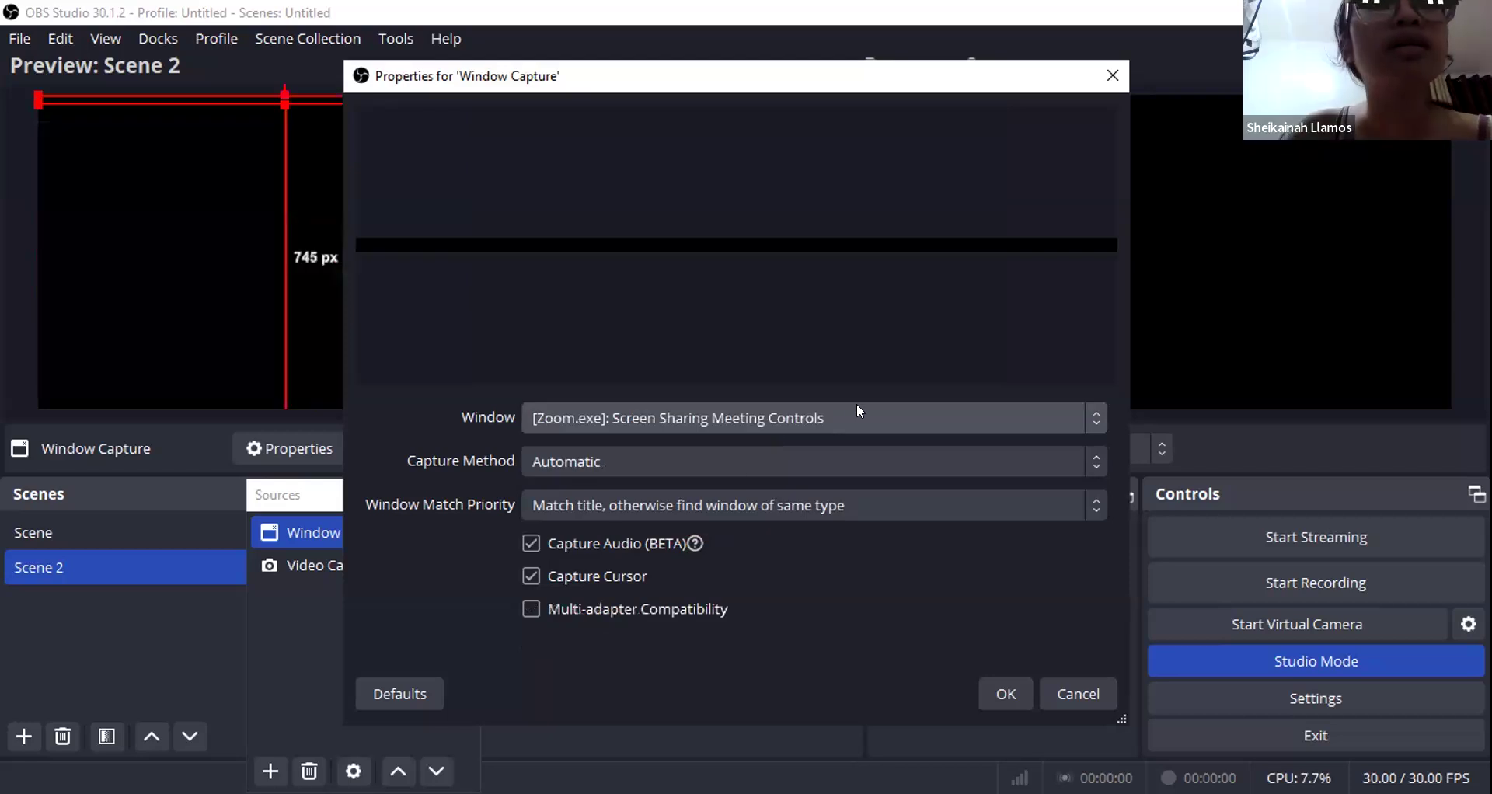
pyautogui.click(737, 471)
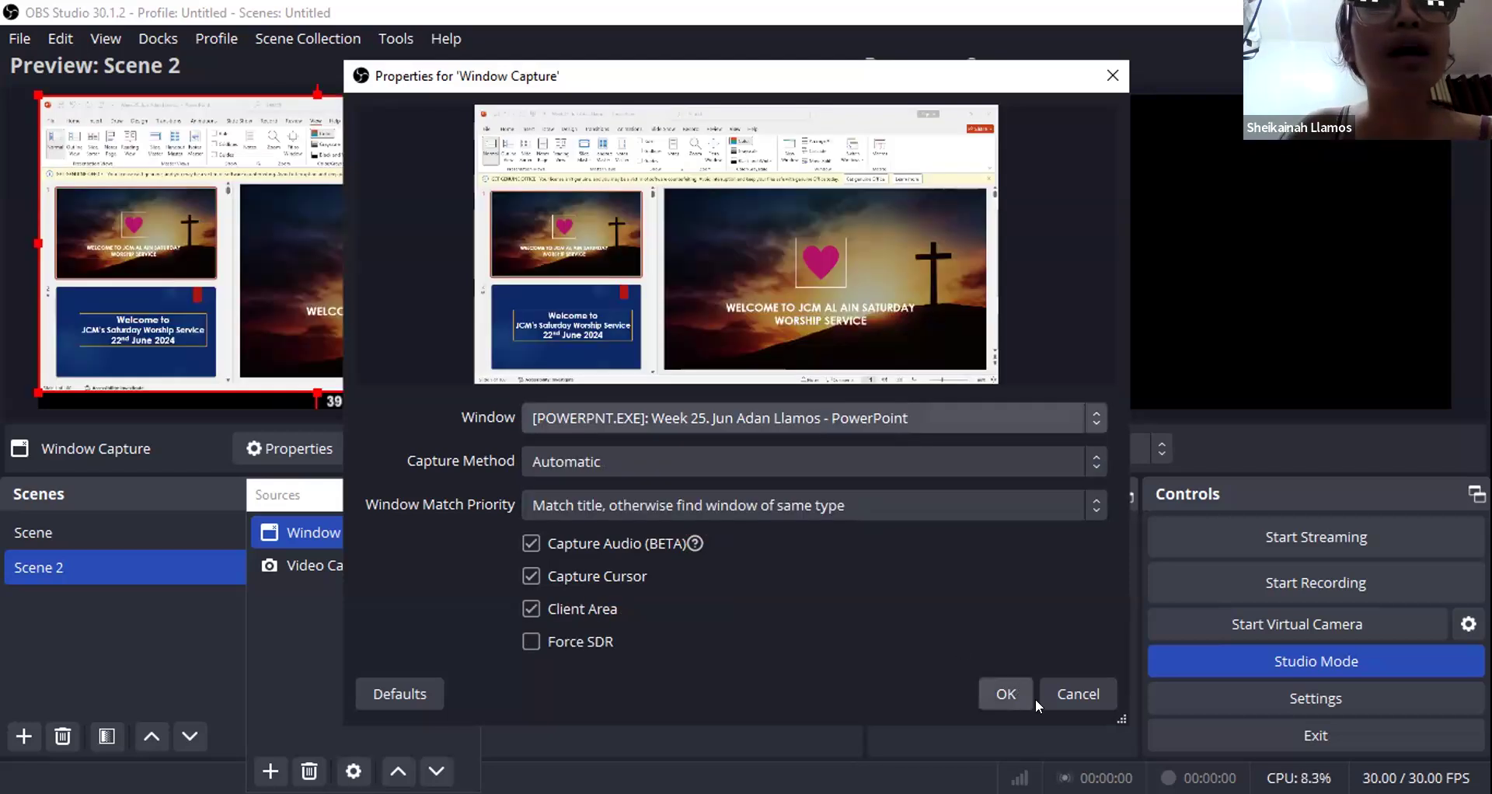
pyautogui.click(1000, 683)
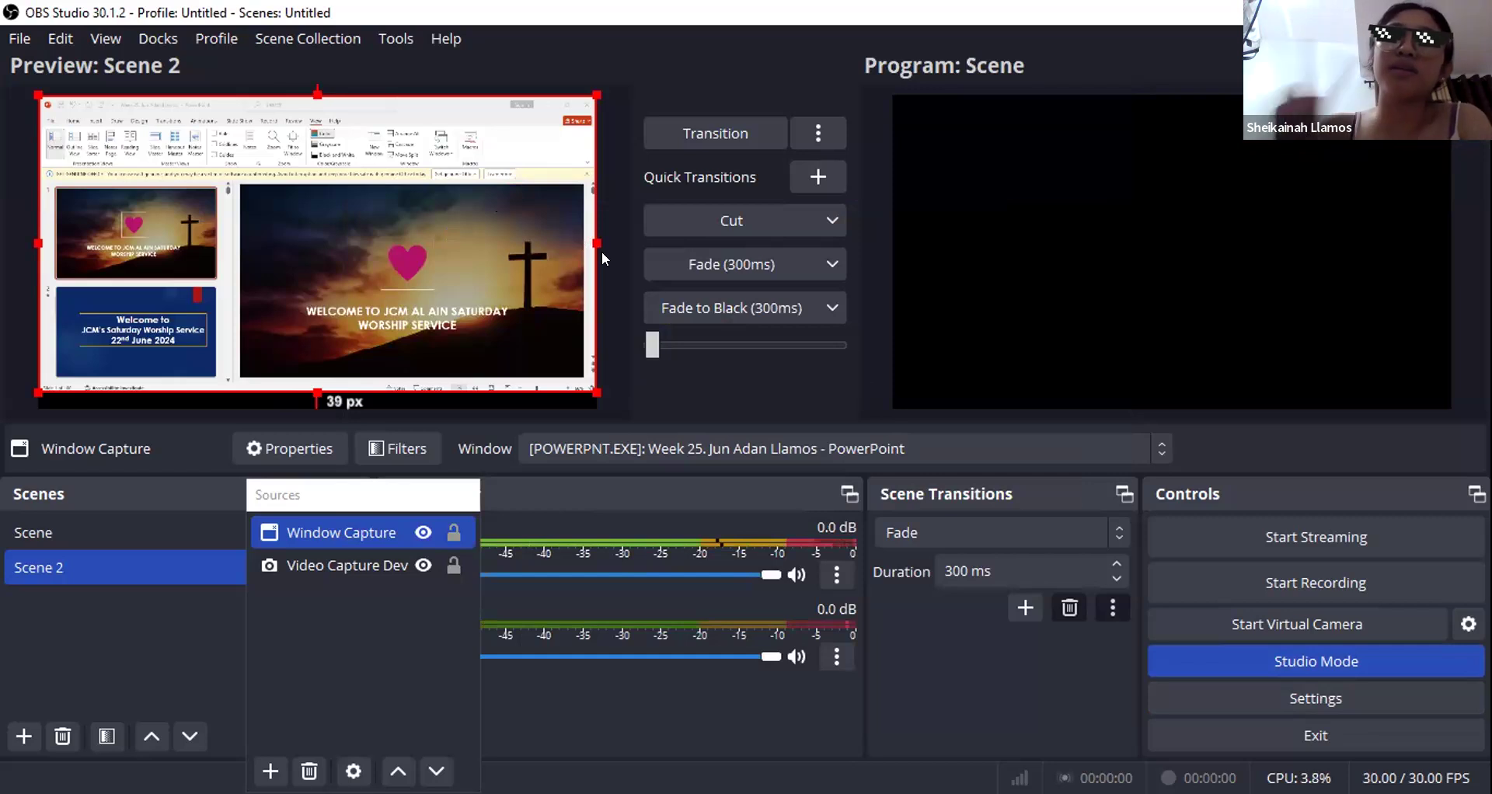
# Step: Adjust the edges of the Window Capture in the Scene 2 preview to fit the canvas width
pyautogui.moveTo(588, 233); pyautogui.dragTo(588, 381)
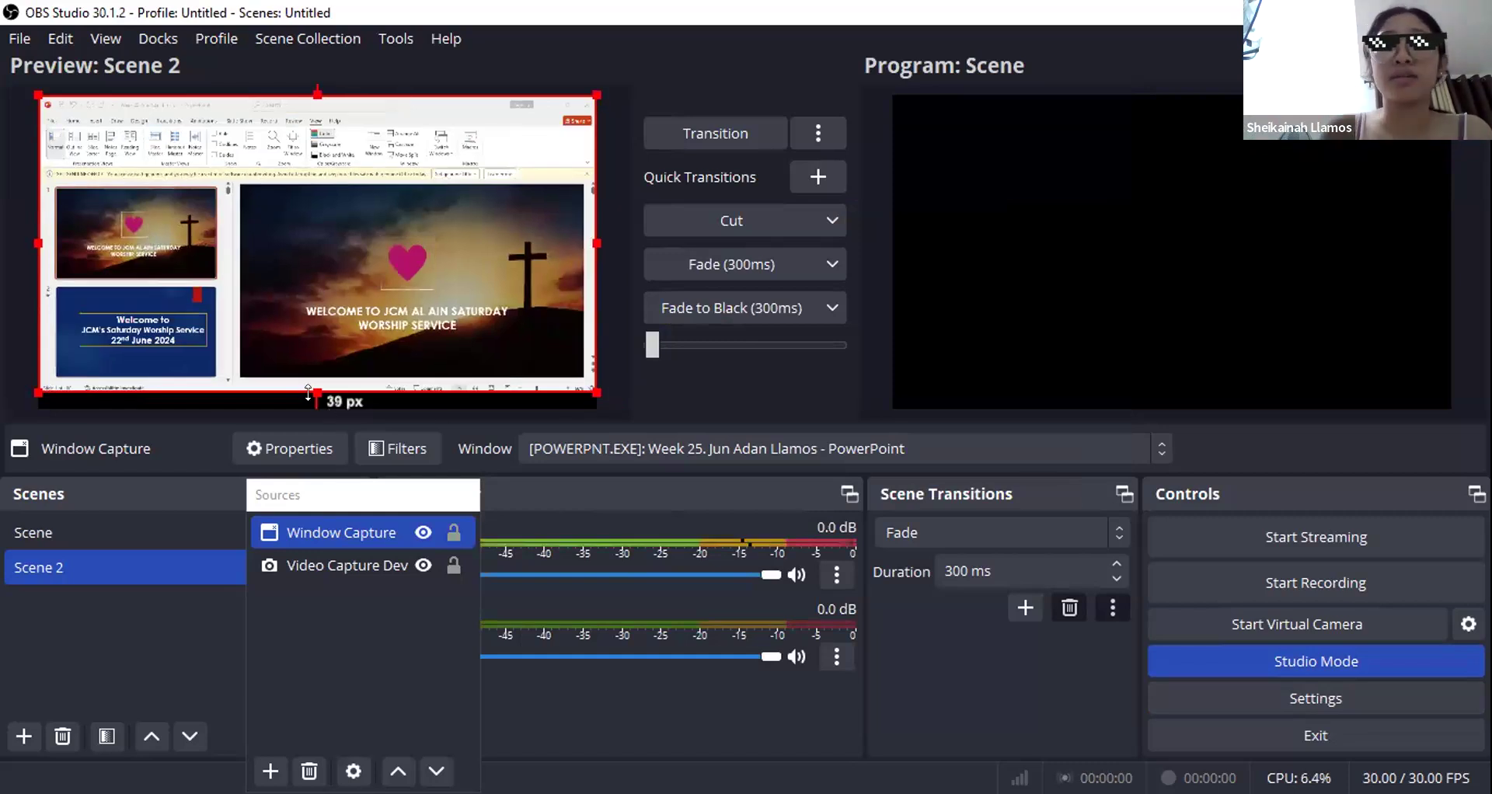
pyautogui.moveTo(315, 392); pyautogui.dragTo(310, 393)
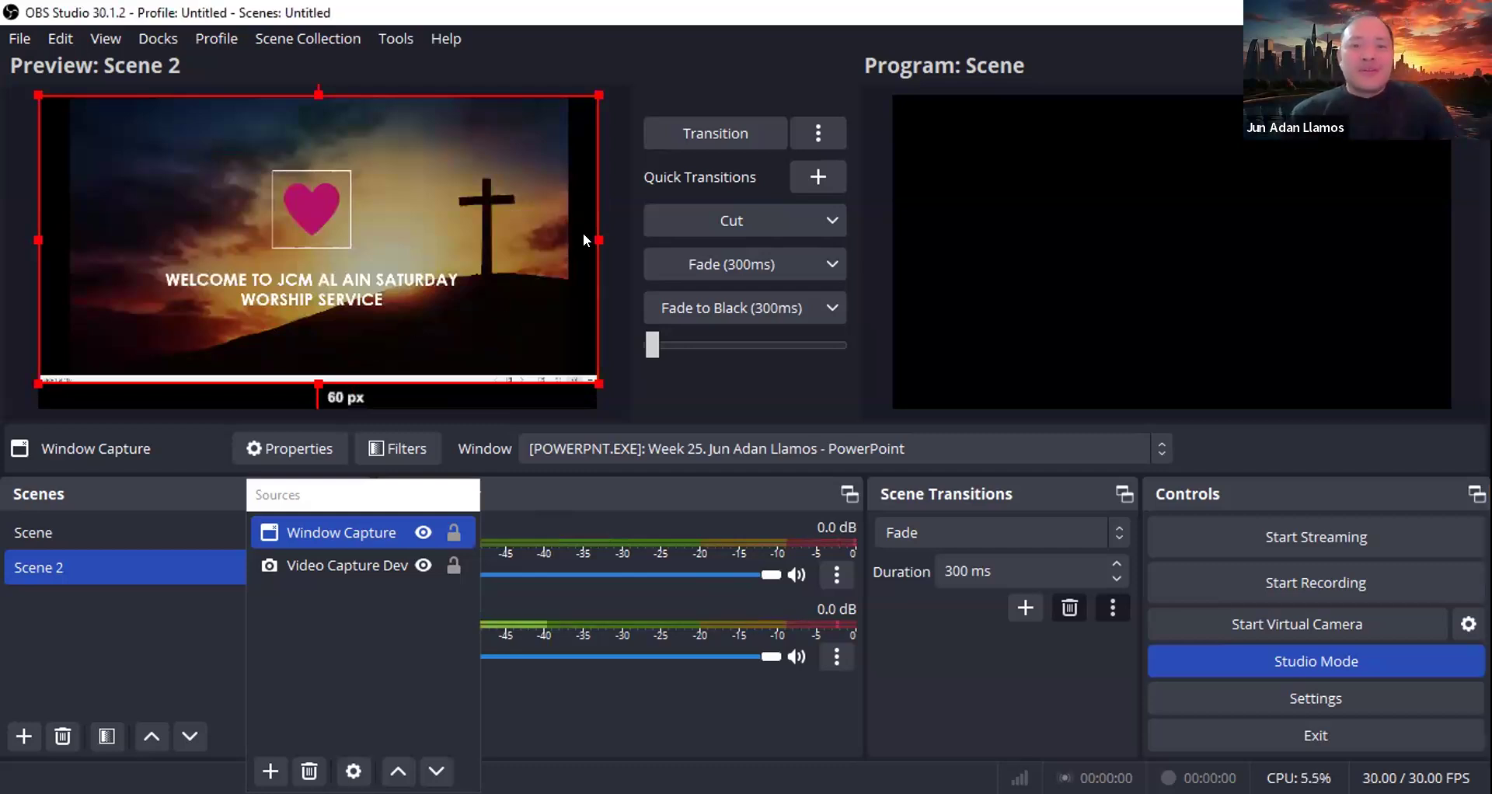
pyautogui.moveTo(569, 236); pyautogui.dragTo(588, 269)
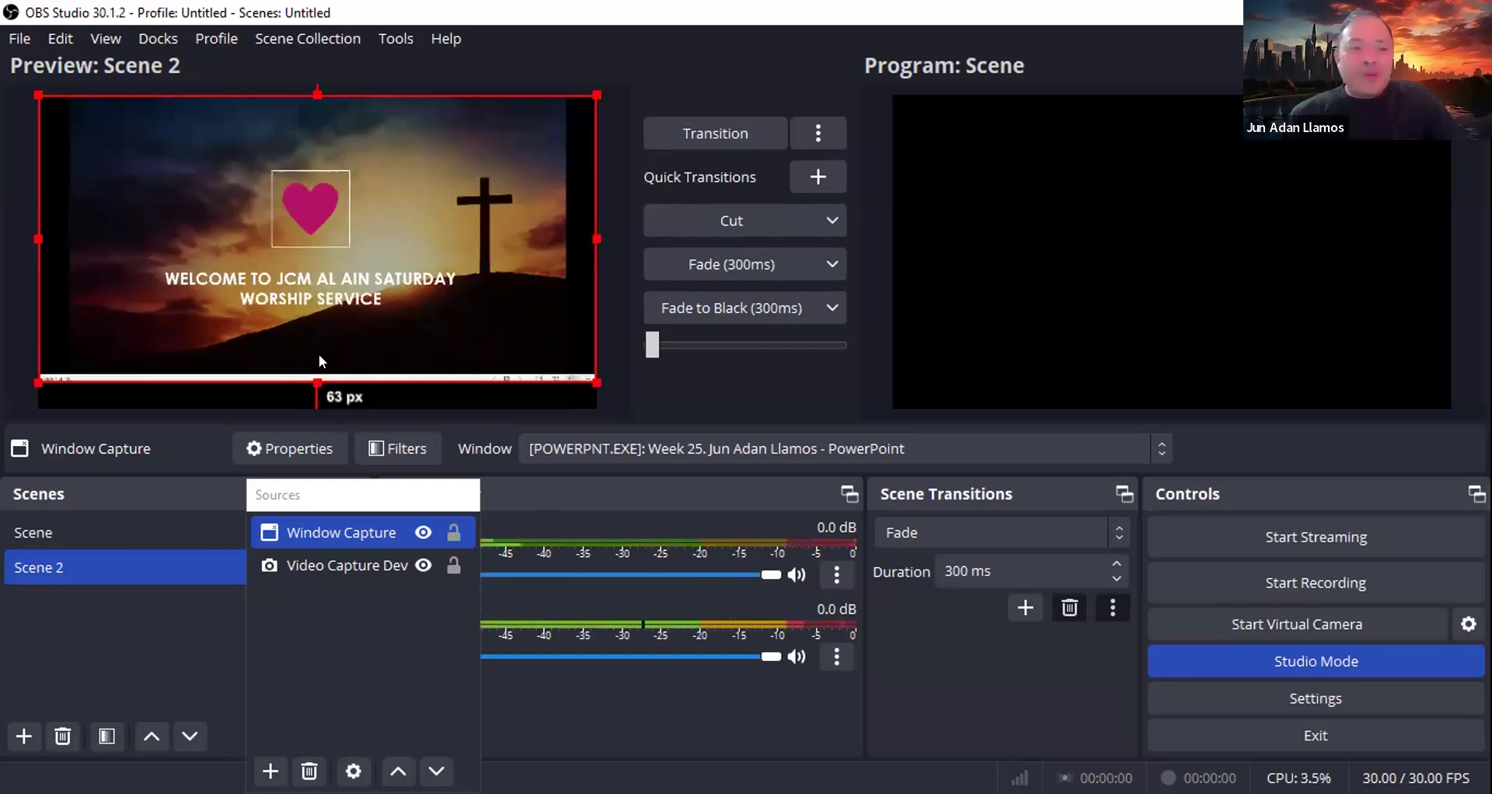
pyautogui.moveTo(308, 376); pyautogui.dragTo(323, 383)
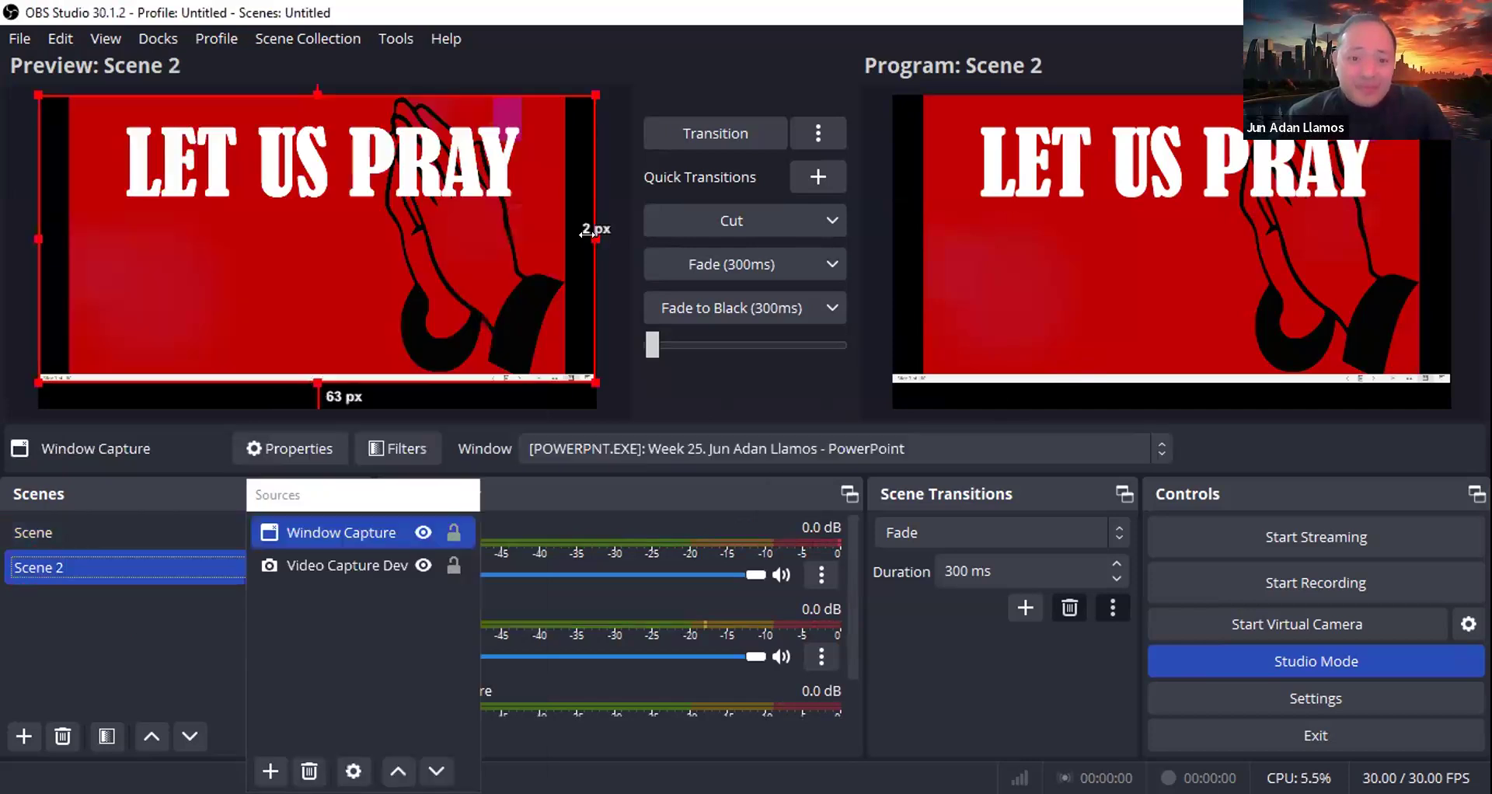
# Step: Enlarge and shift the Window Capture until the slide alone fills the Scene 2 canvas, and transition the preview to Program
pyautogui.moveTo(572, 234); pyautogui.dragTo(593, 240)
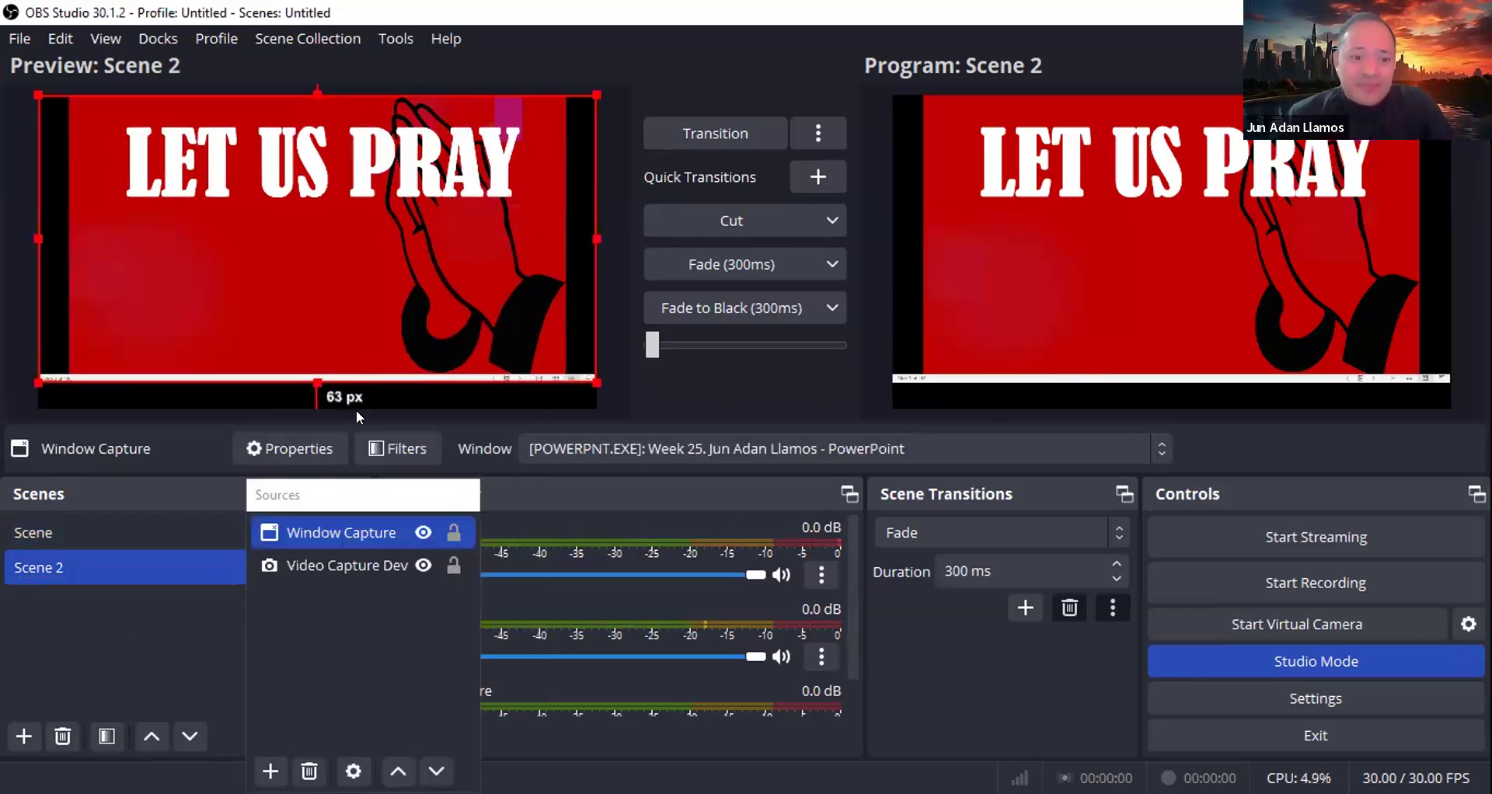
pyautogui.moveTo(317, 394); pyautogui.dragTo(317, 409)
pyautogui.moveTo(315, 329); pyautogui.dragTo(286, 330)
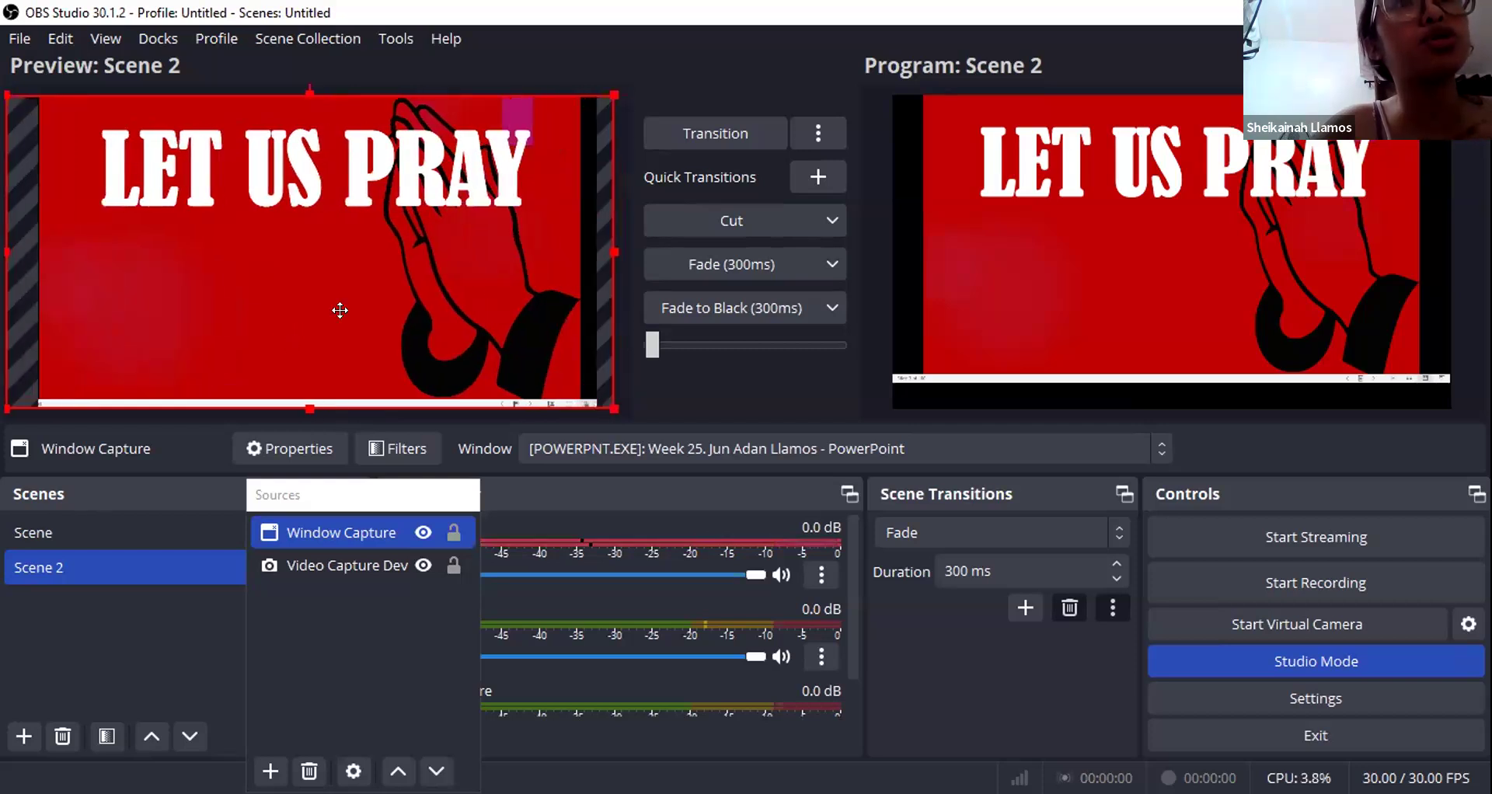
pyautogui.moveTo(313, 403); pyautogui.dragTo(303, 420)
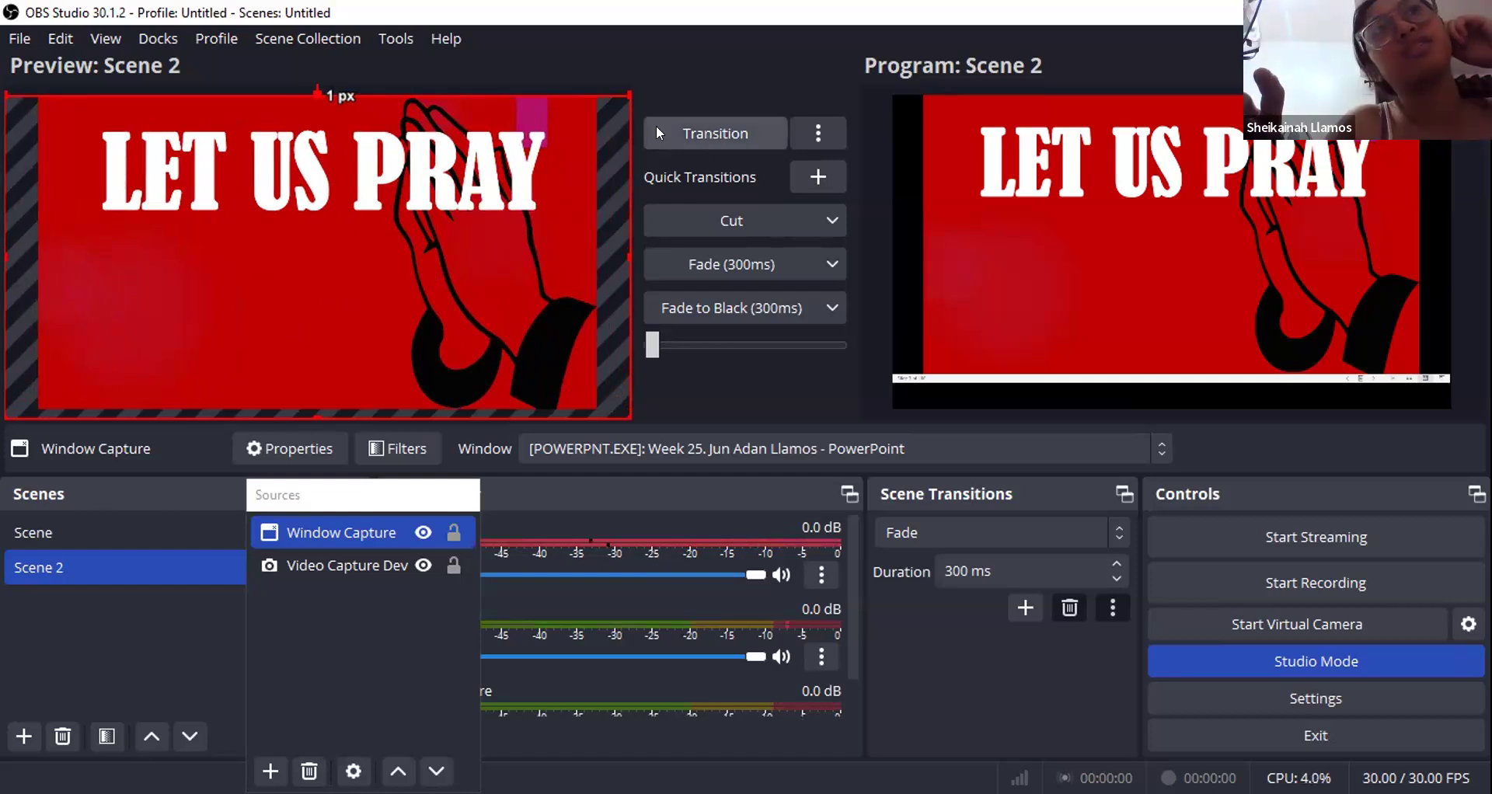
pyautogui.click(317, 92)
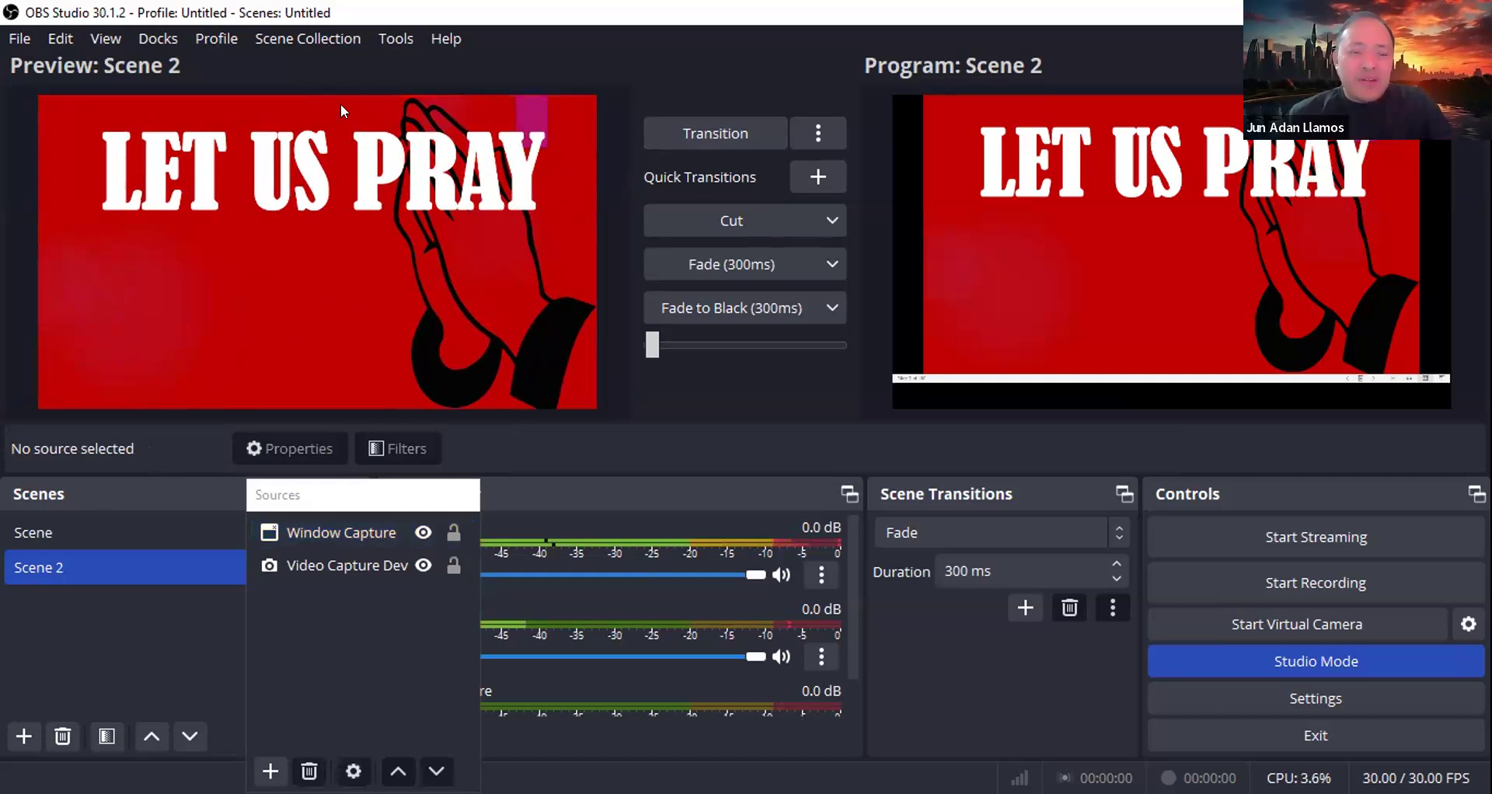
pyautogui.click(723, 134)
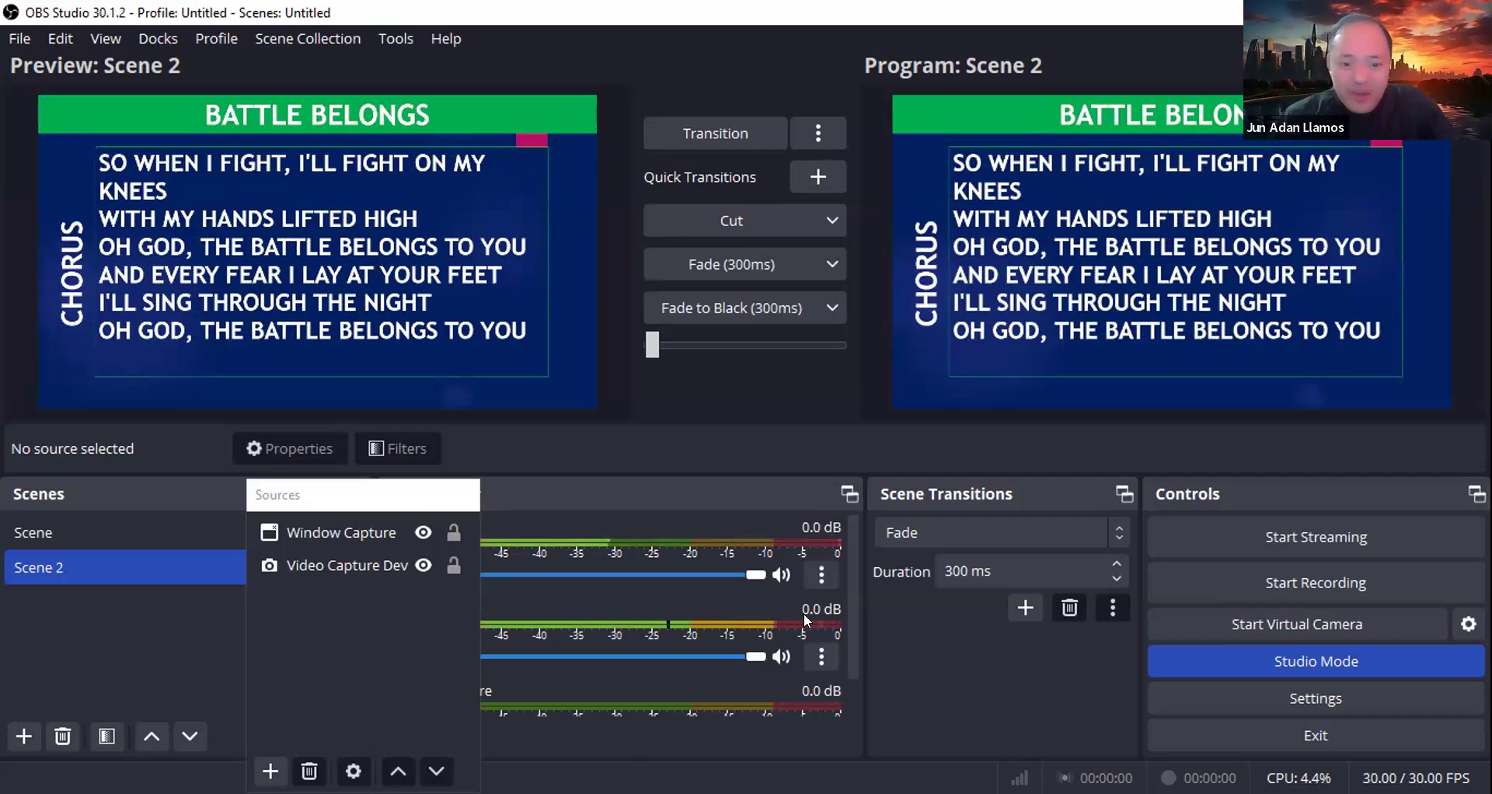
# Step: Mute the first two audio channels in the audio mixer
pyautogui.click(779, 575)
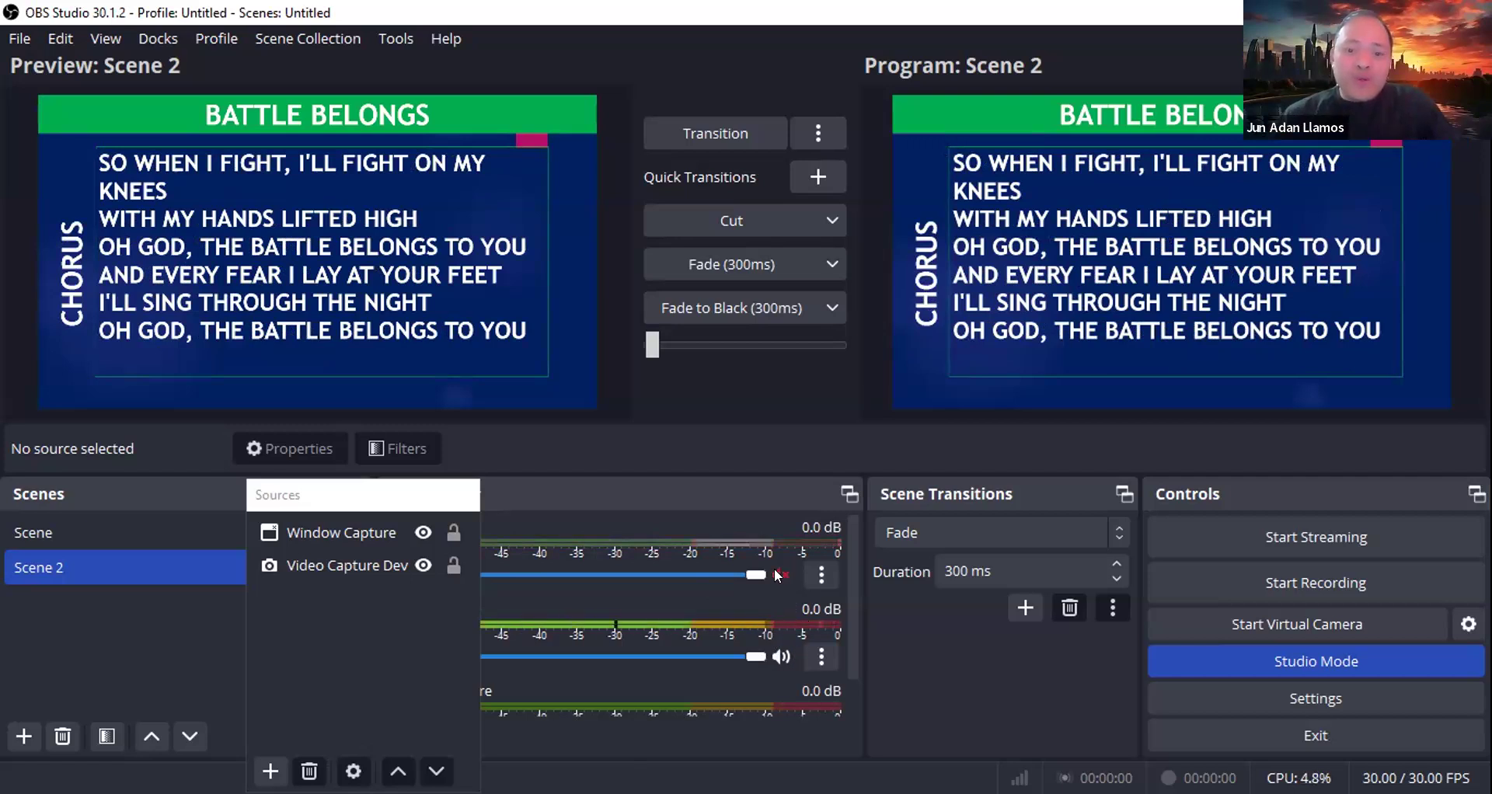
pyautogui.click(778, 657)
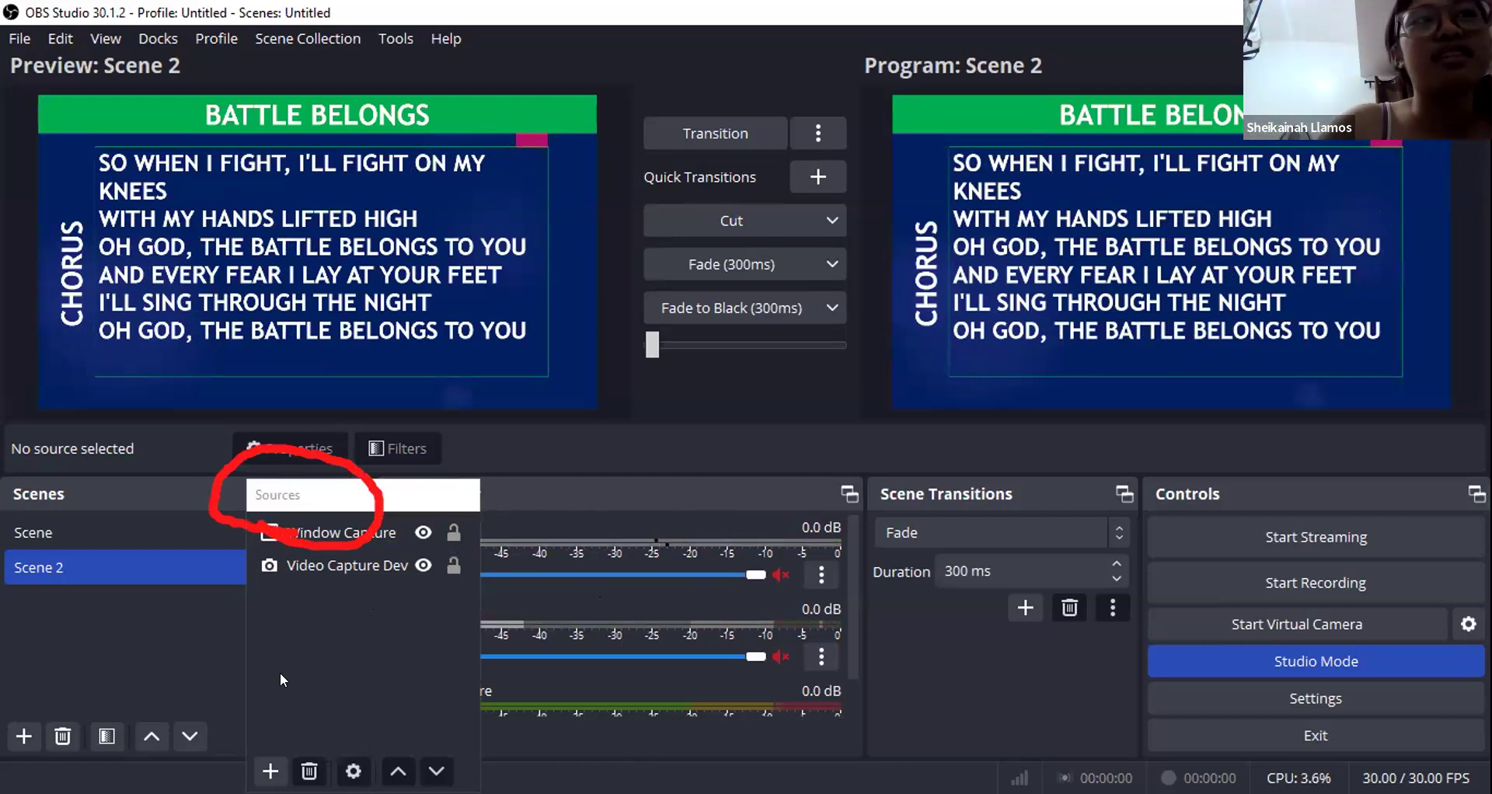
# Step: Move the Window Capture below the Video Capture Device in the Scene 2 sources order, and widen the sources area
pyautogui.click(337, 532)
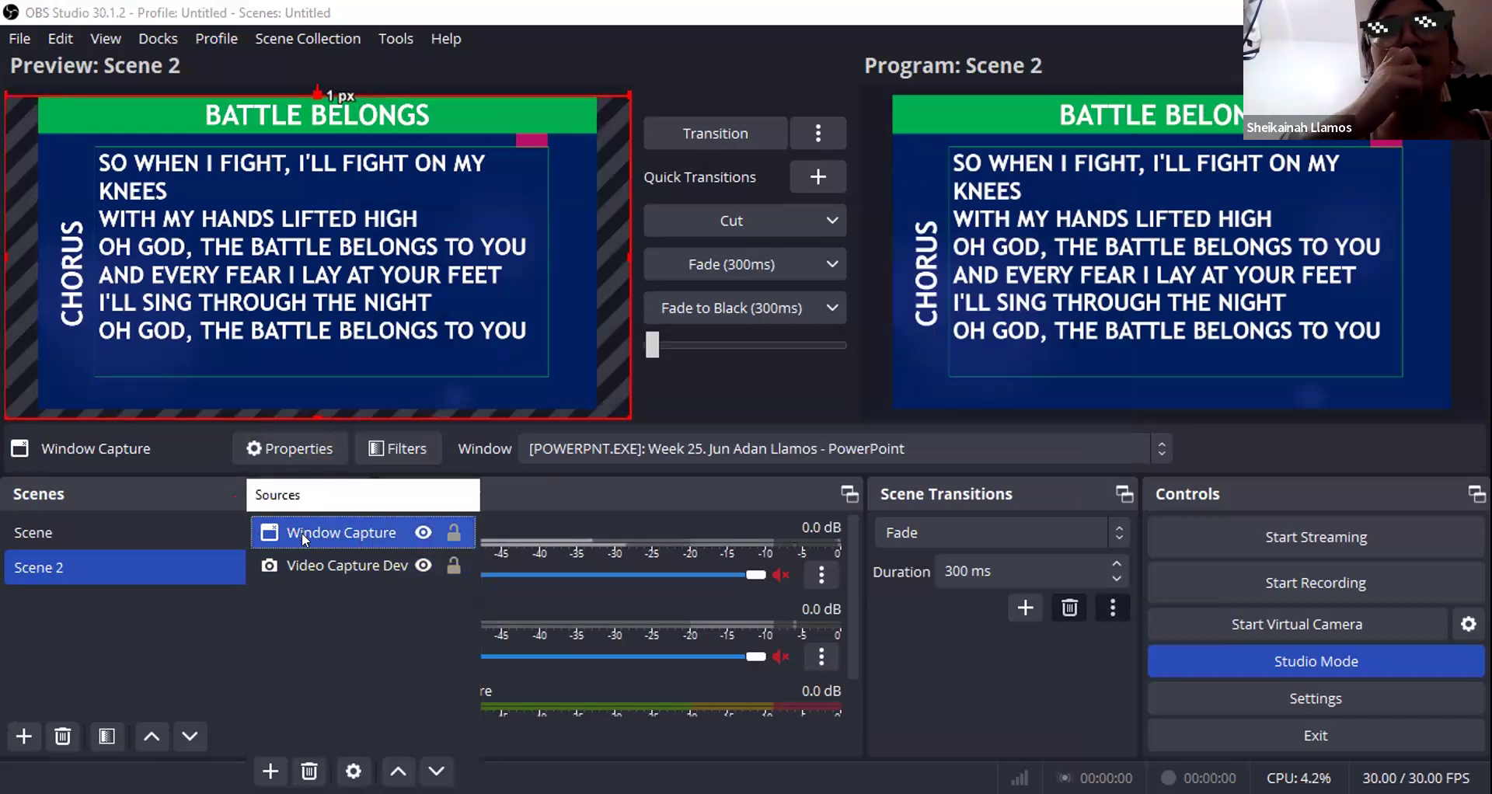
pyautogui.moveTo(301, 533); pyautogui.dragTo(302, 568)
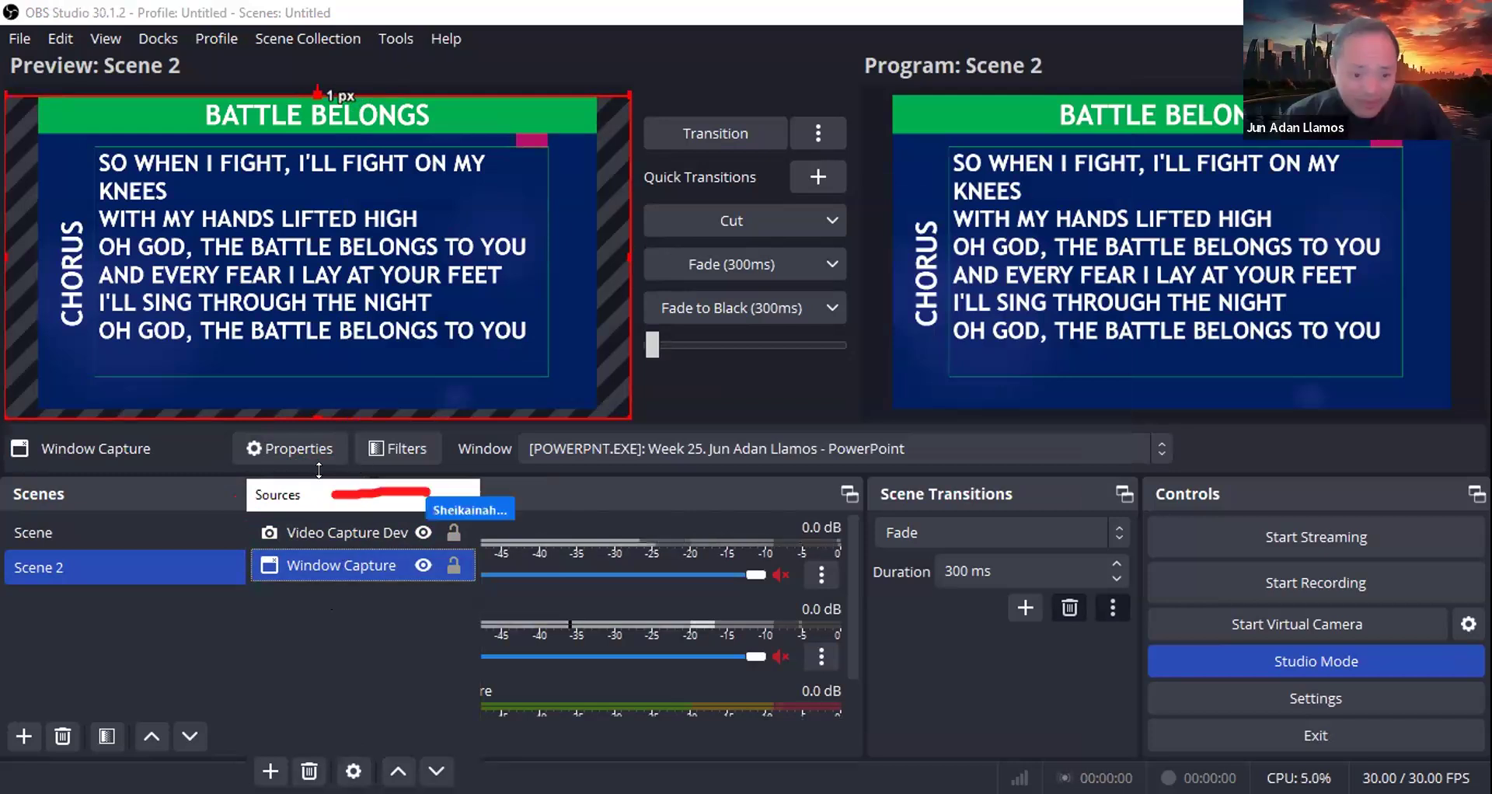
pyautogui.press('Up')
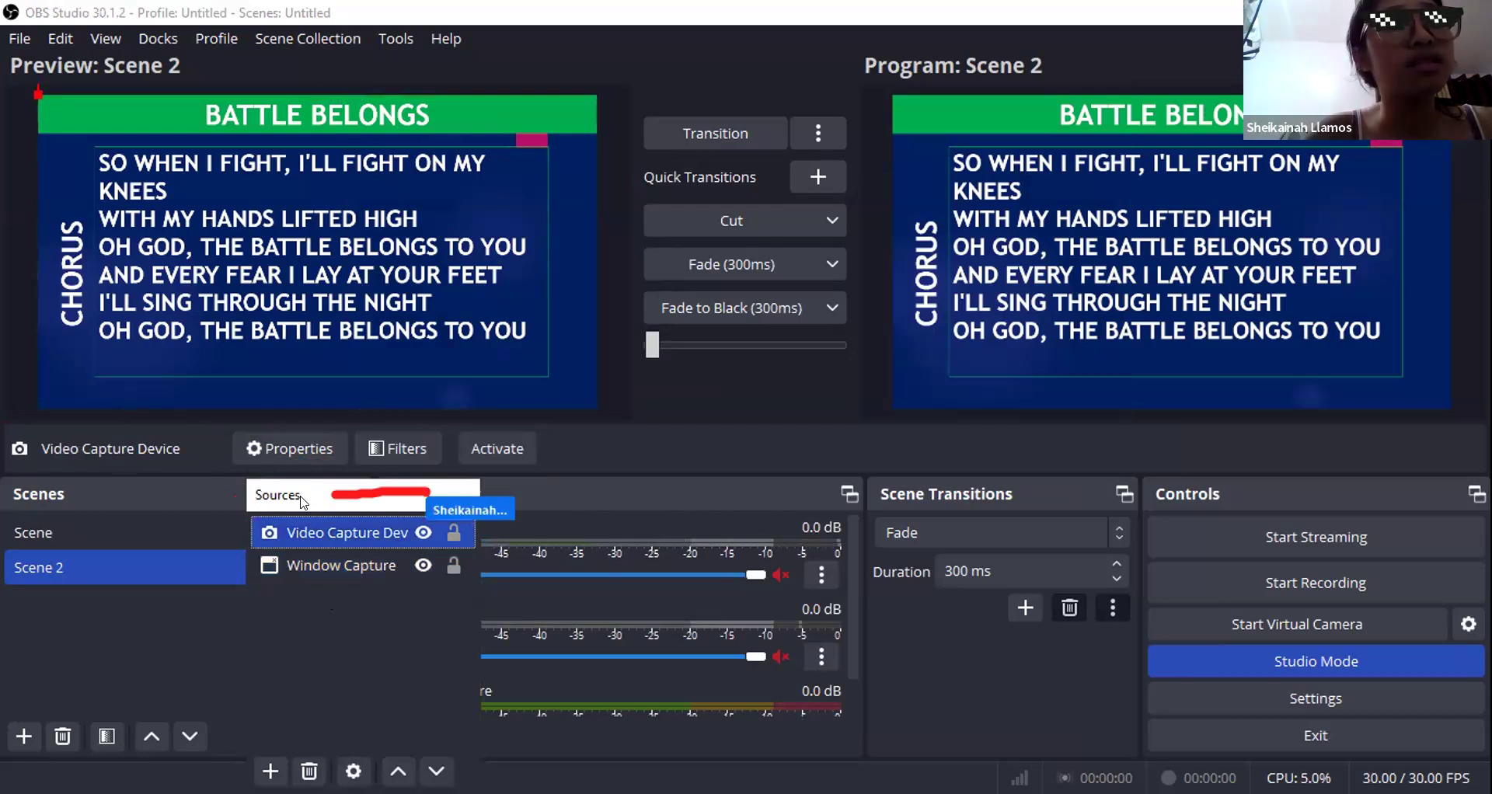
pyautogui.moveTo(409, 603); pyautogui.dragTo(410, 612)
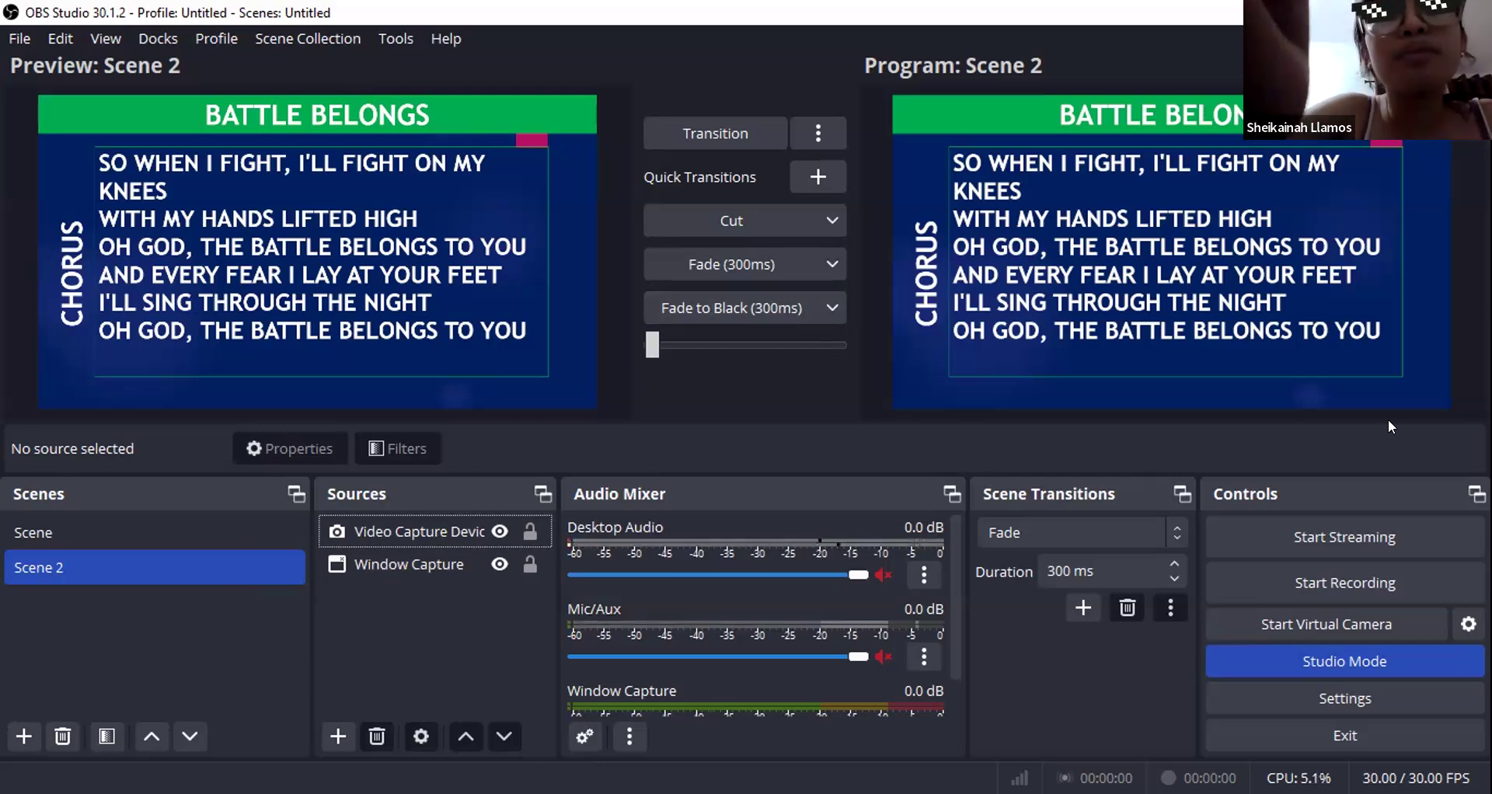
# Step: Unmute Mic/Aux and toggle the Desktop Audio and Window Capture channels, leaving Desktop Audio muted and Window Capture unmuted
pyautogui.click(881, 576)
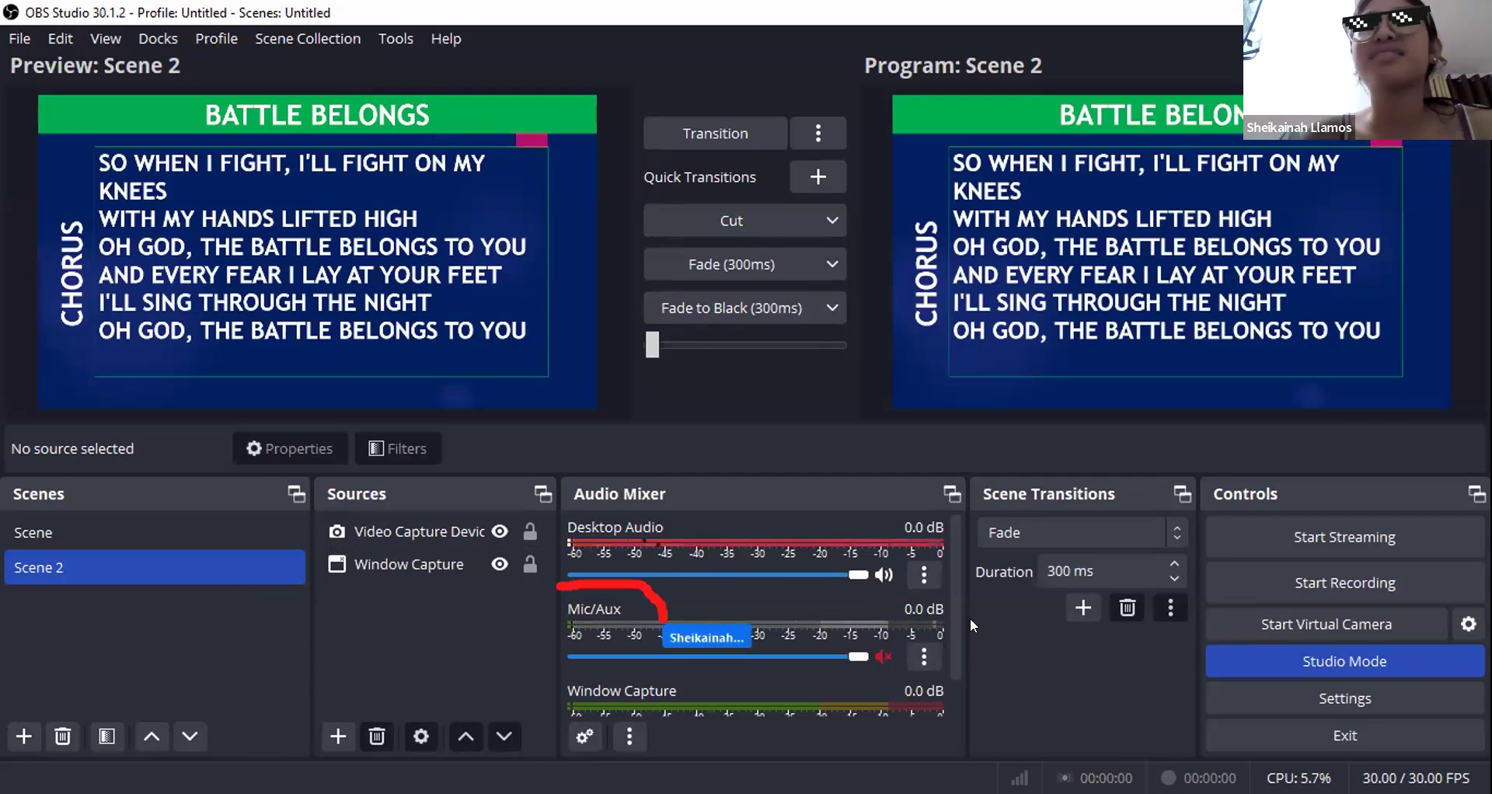
pyautogui.click(881, 655)
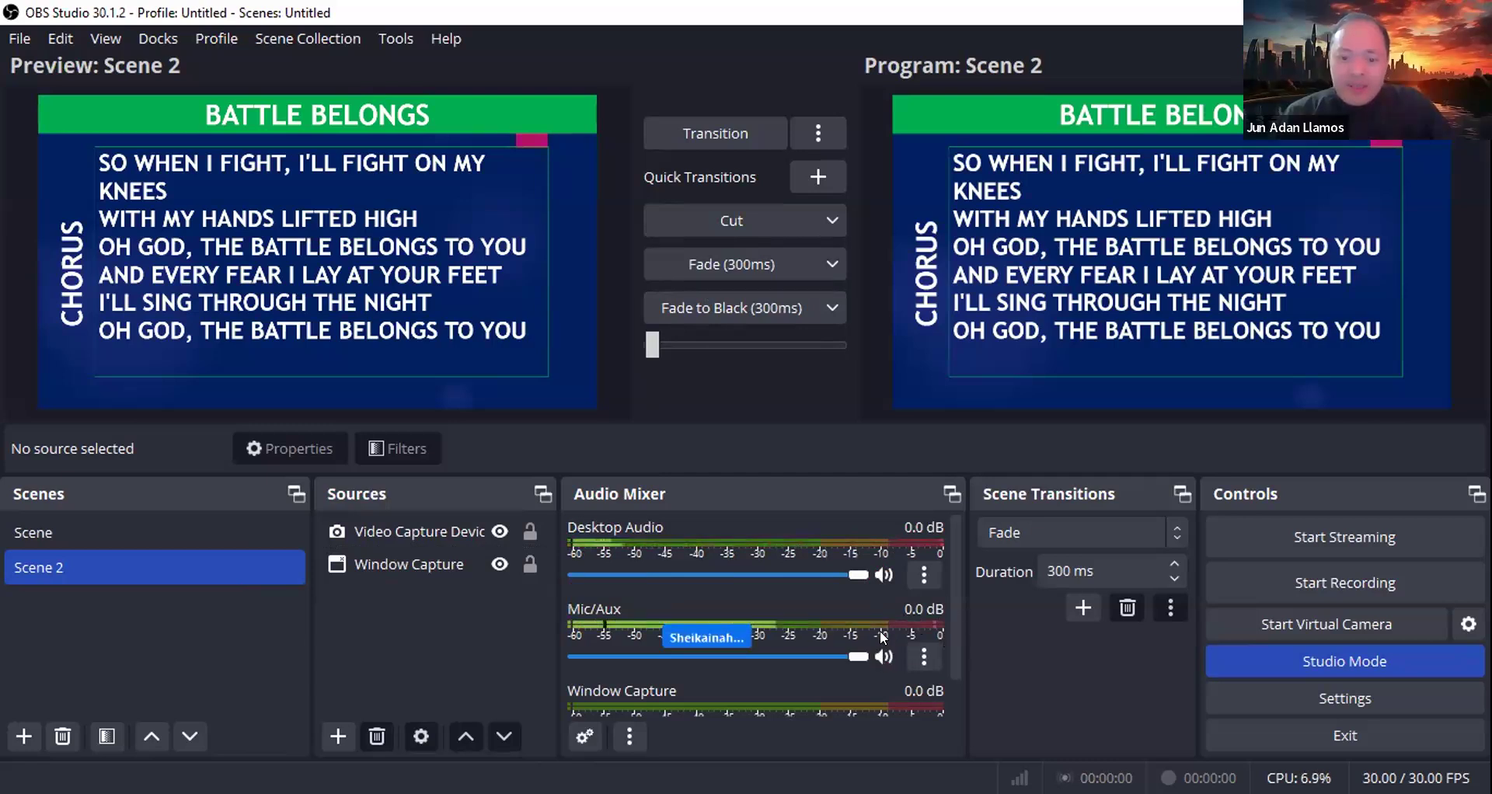
pyautogui.click(883, 575)
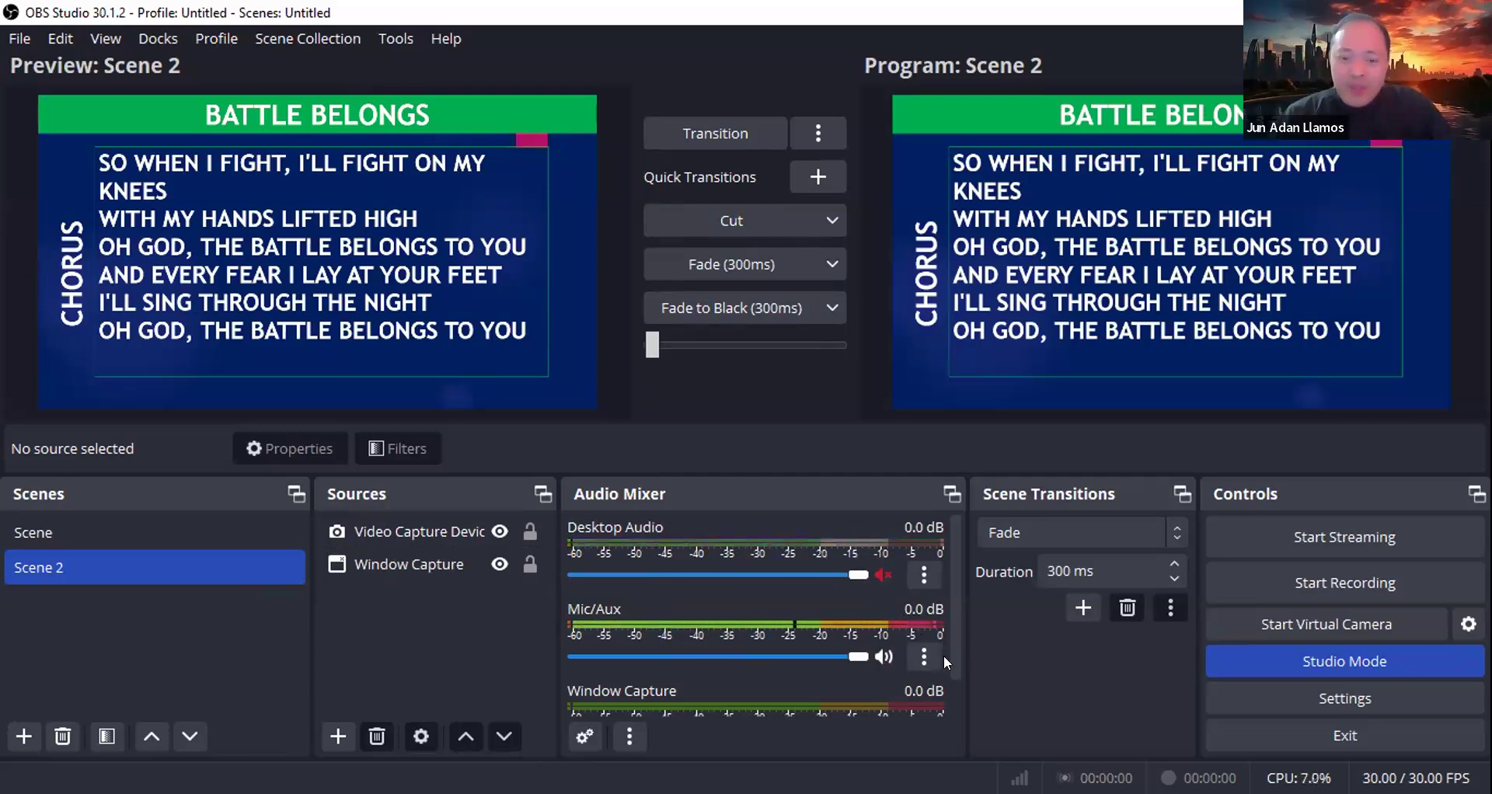
pyautogui.moveTo(952, 621); pyautogui.dragTo(952, 664)
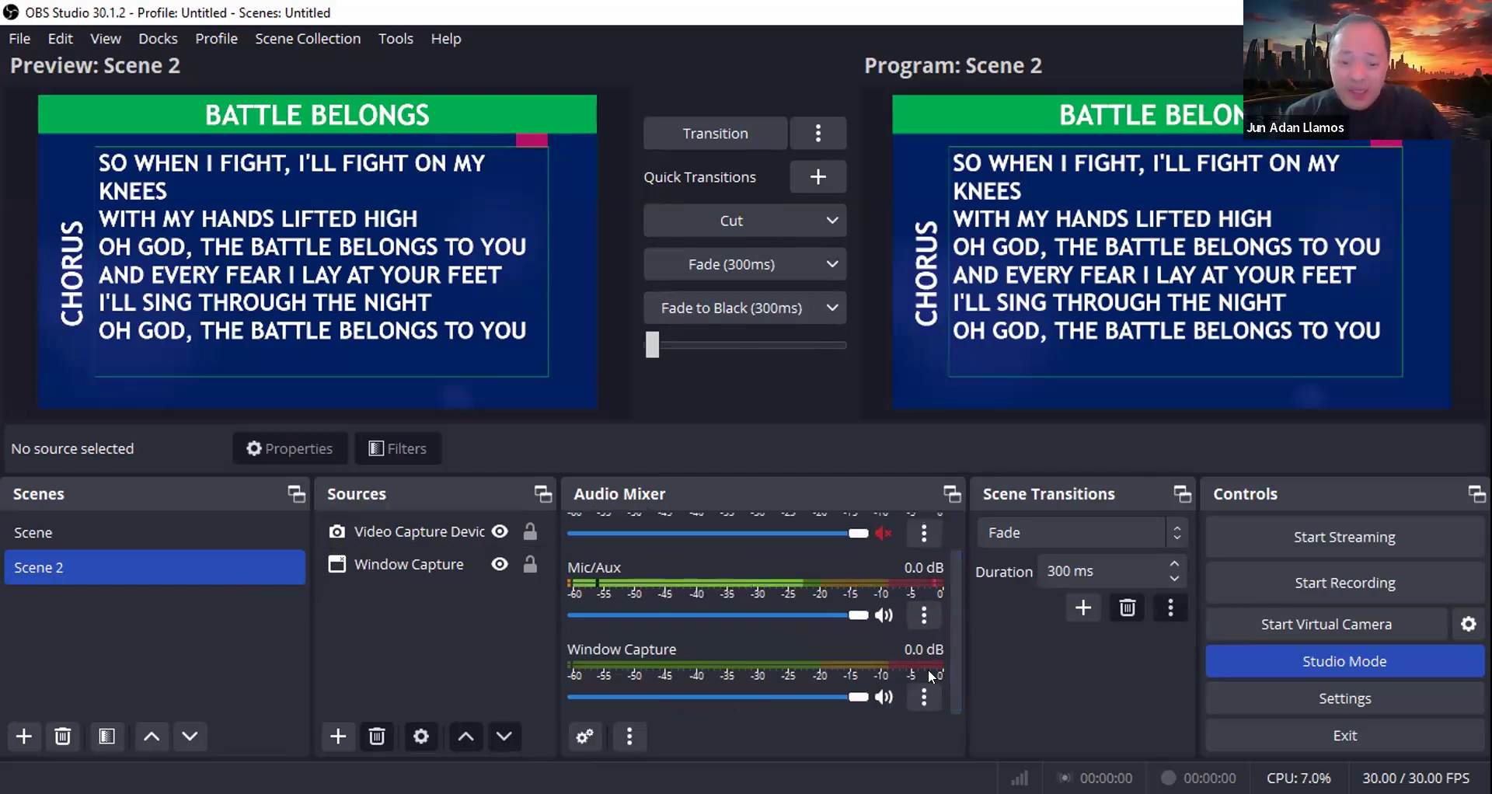
pyautogui.click(883, 696)
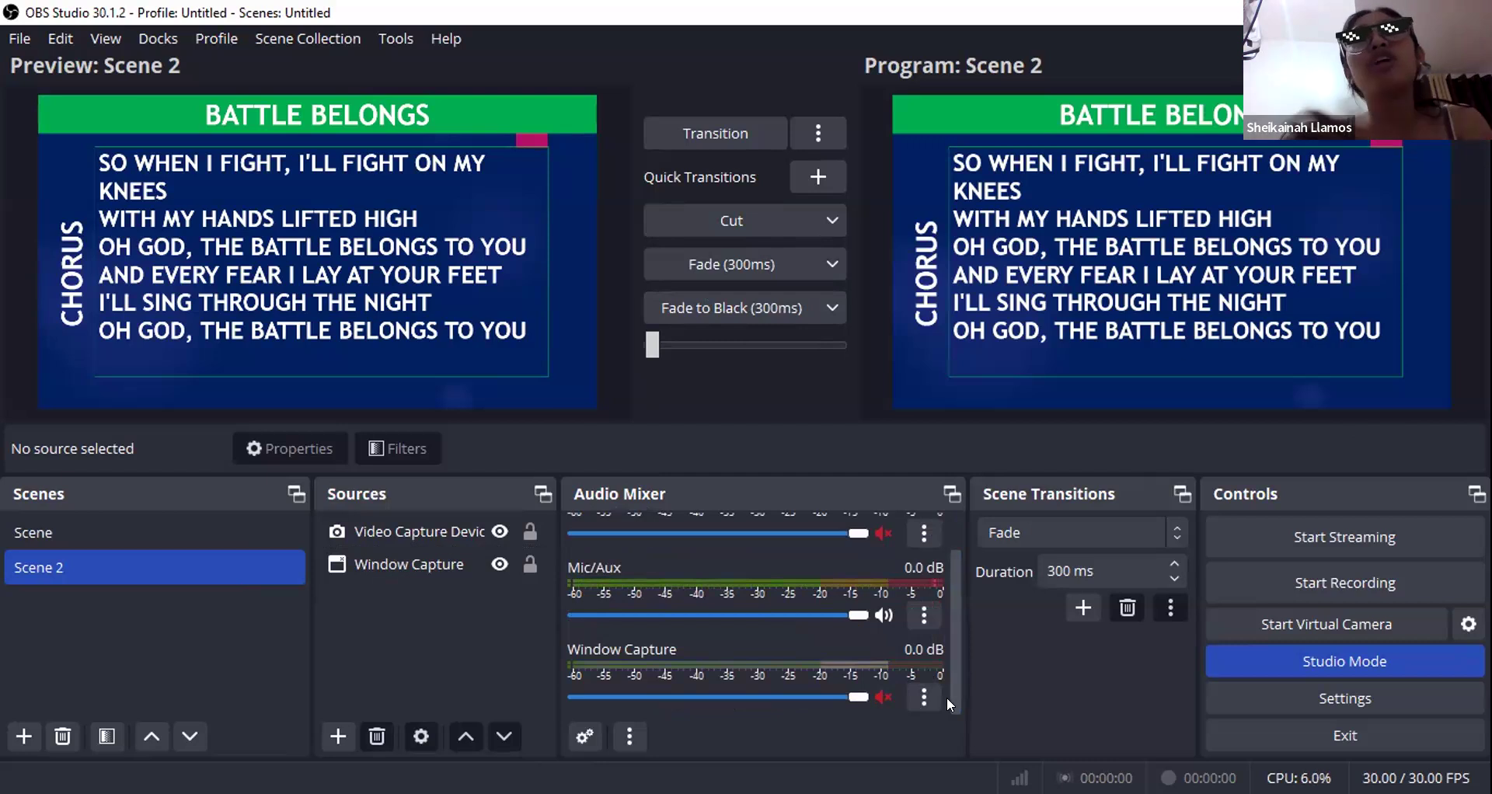
pyautogui.click(884, 700)
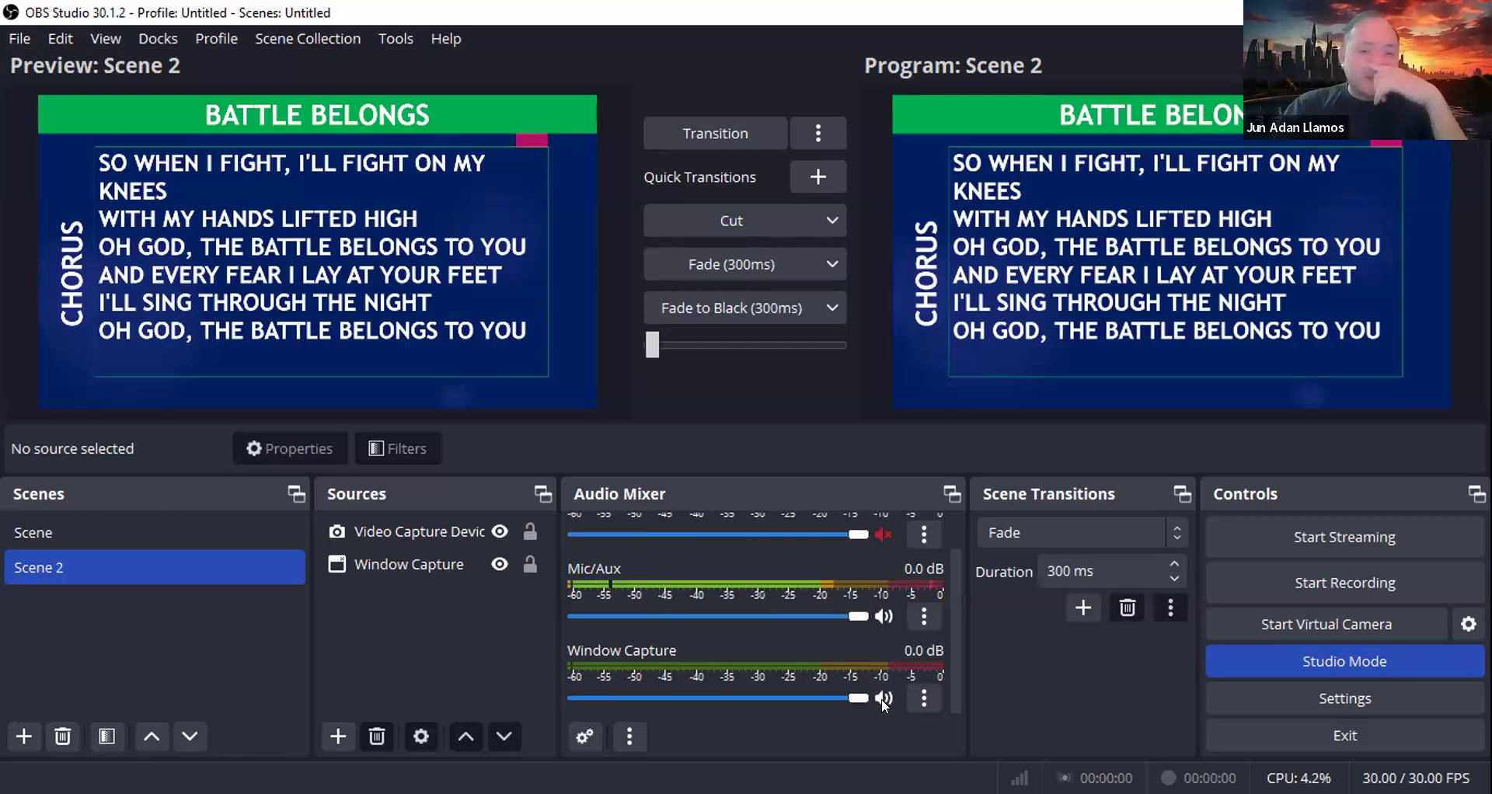
# Step: Add a new Window Capture 2 source to Scene 2, capturing the [POWERPNT.EXE]: 12.15 Chronicles (2nd) - PowerPoint window
pyautogui.click(334, 567)
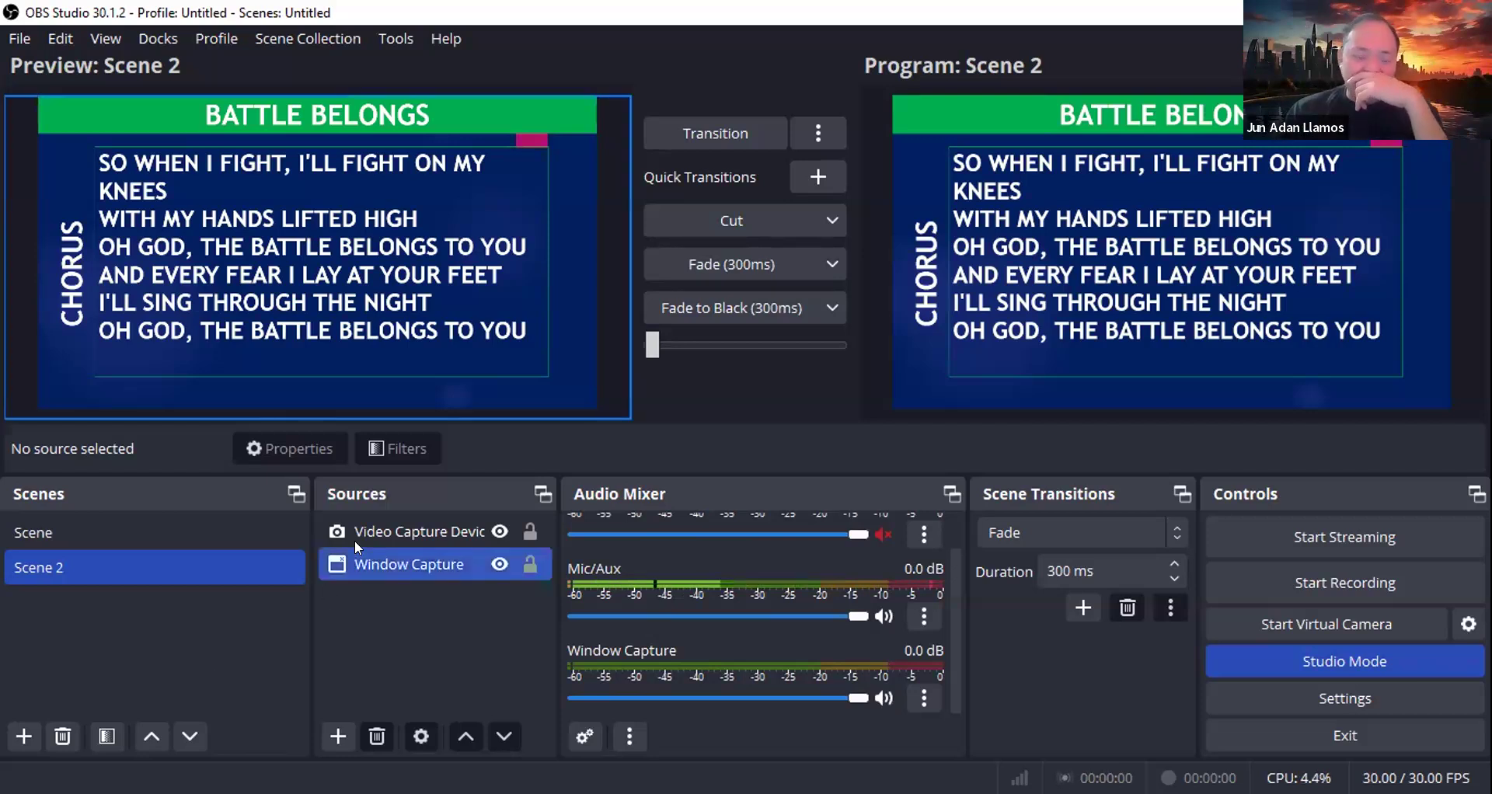
pyautogui.click(354, 540)
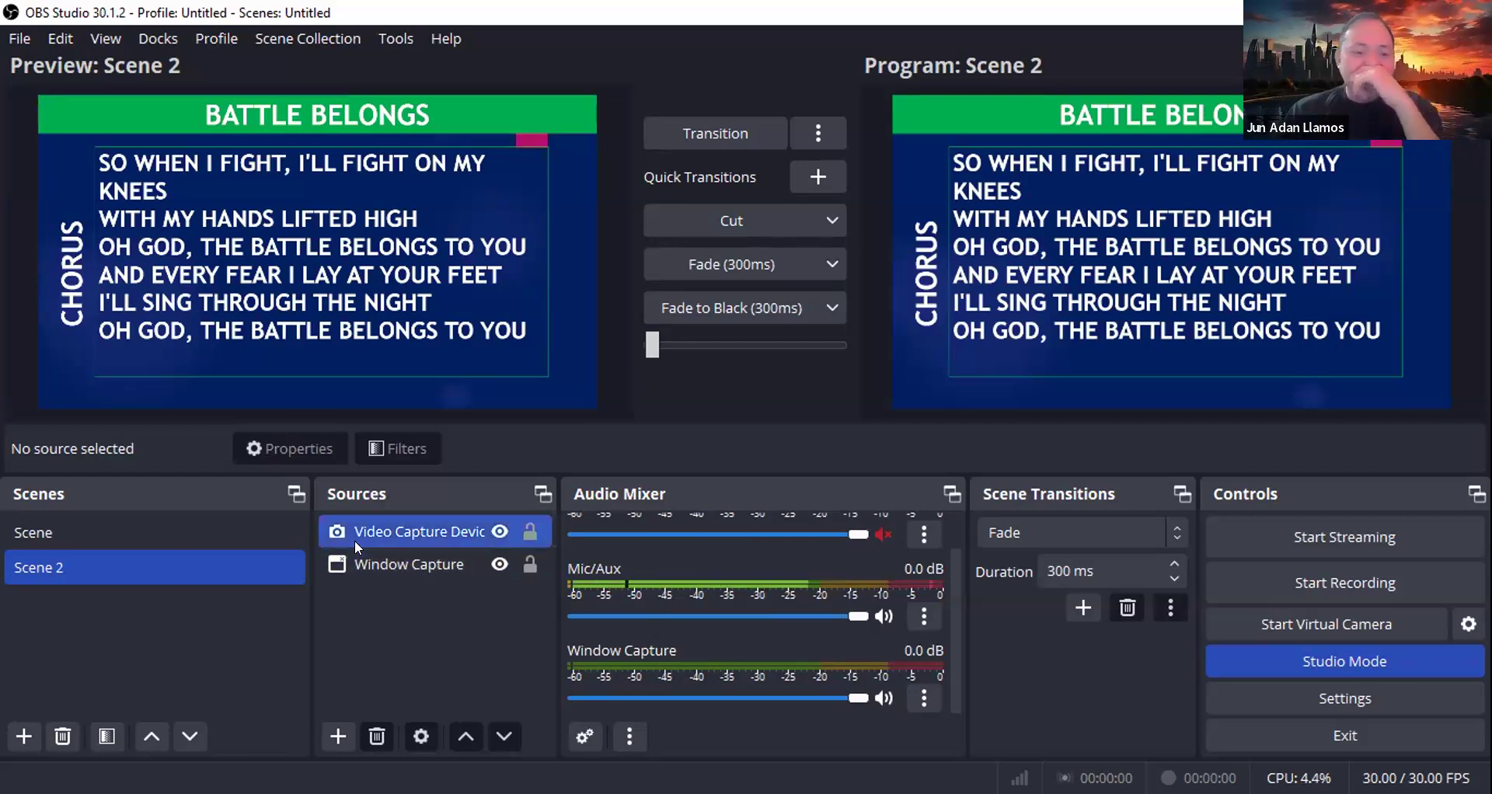
pyautogui.click(338, 735)
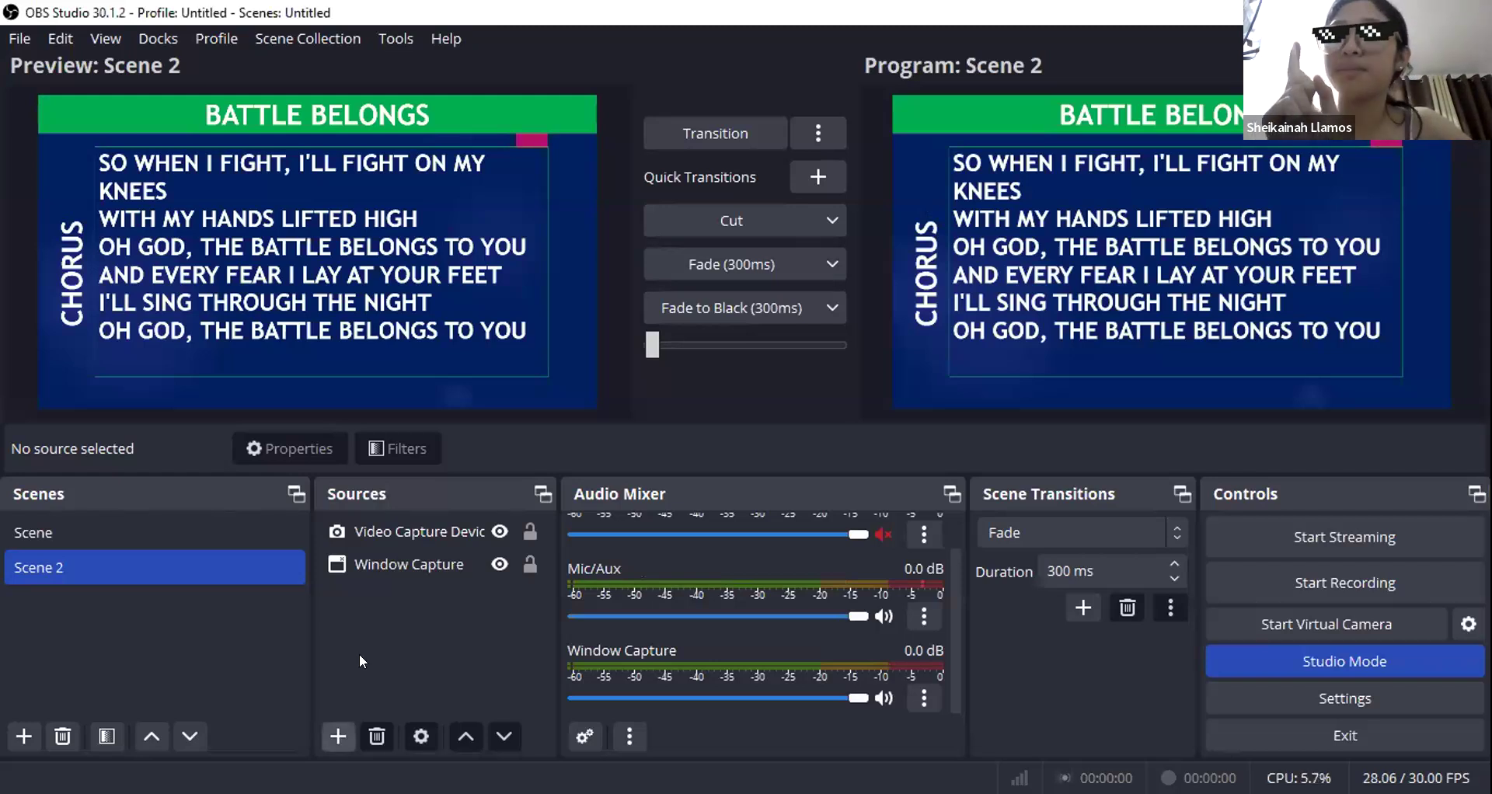
pyautogui.click(339, 735)
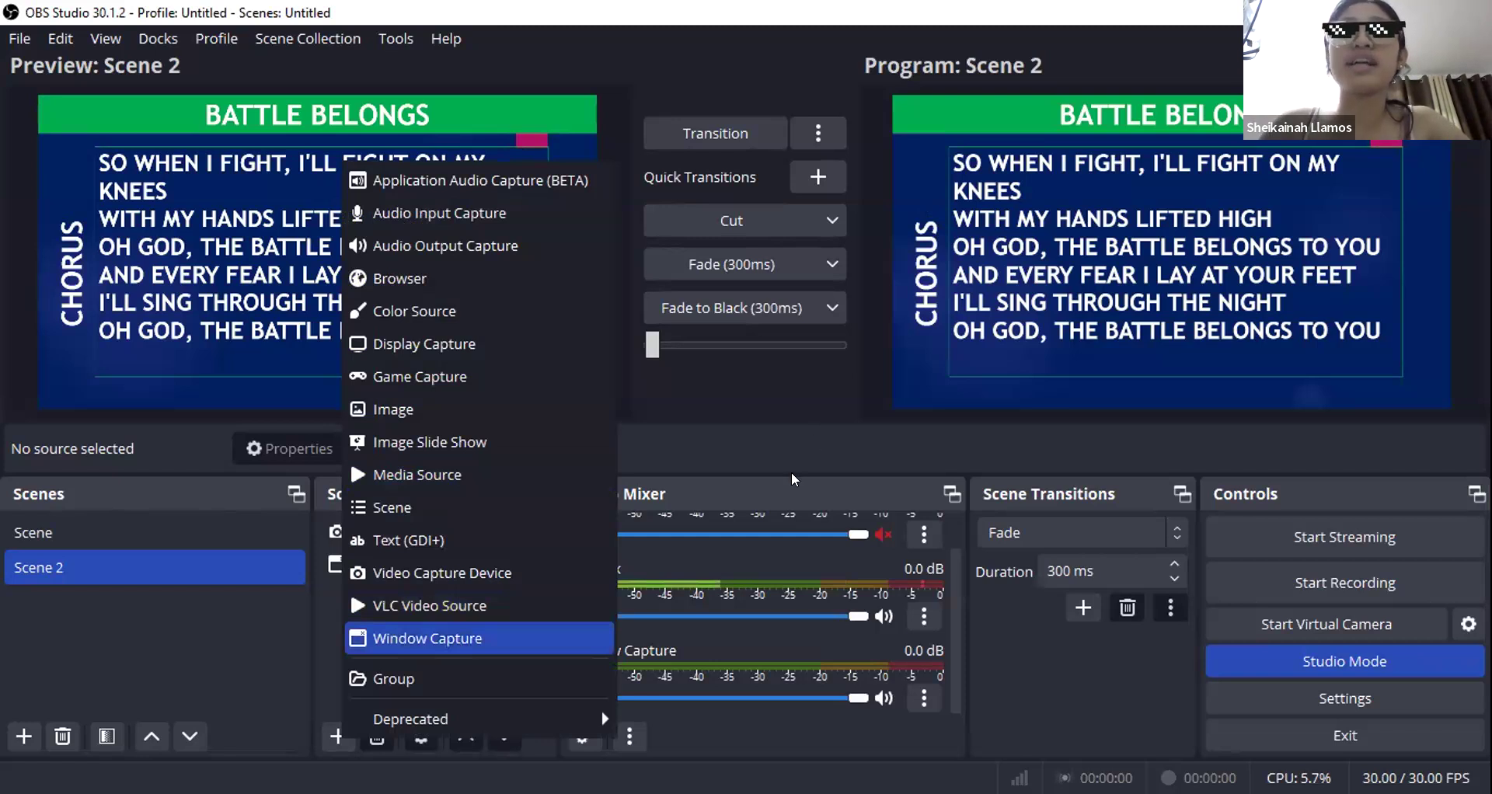
pyautogui.press('Return')
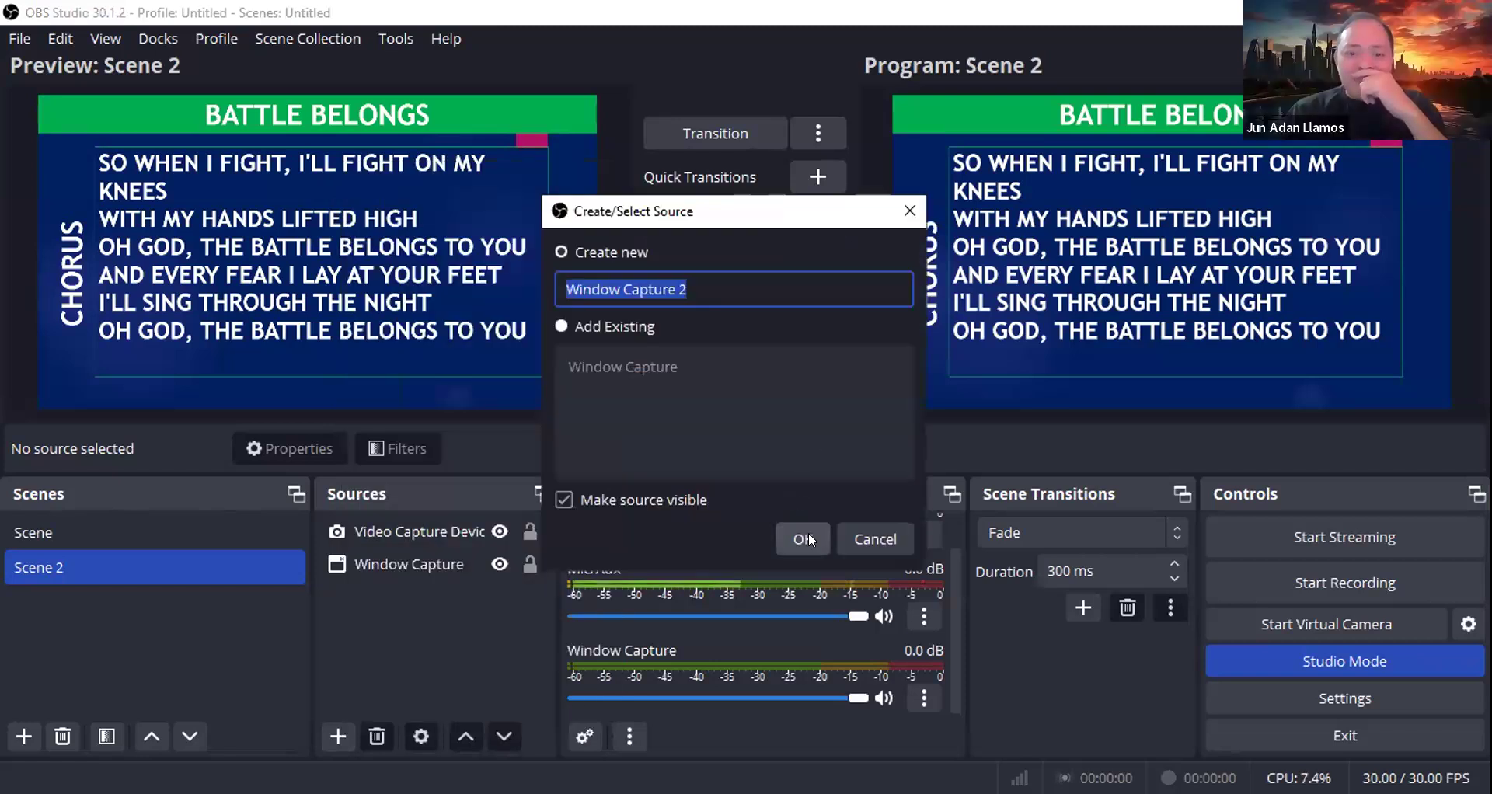
pyautogui.click(808, 533)
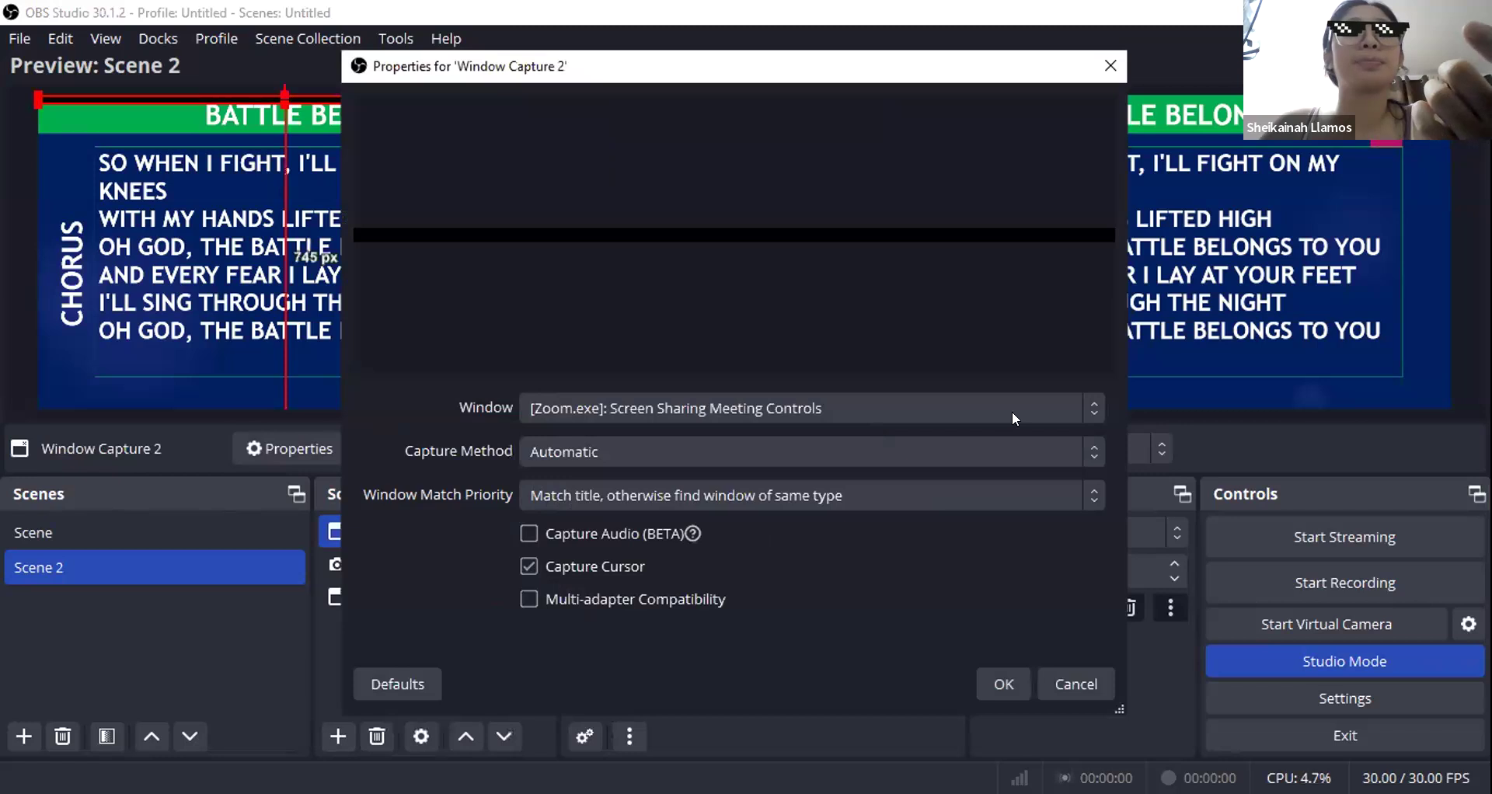
pyautogui.click(1012, 413)
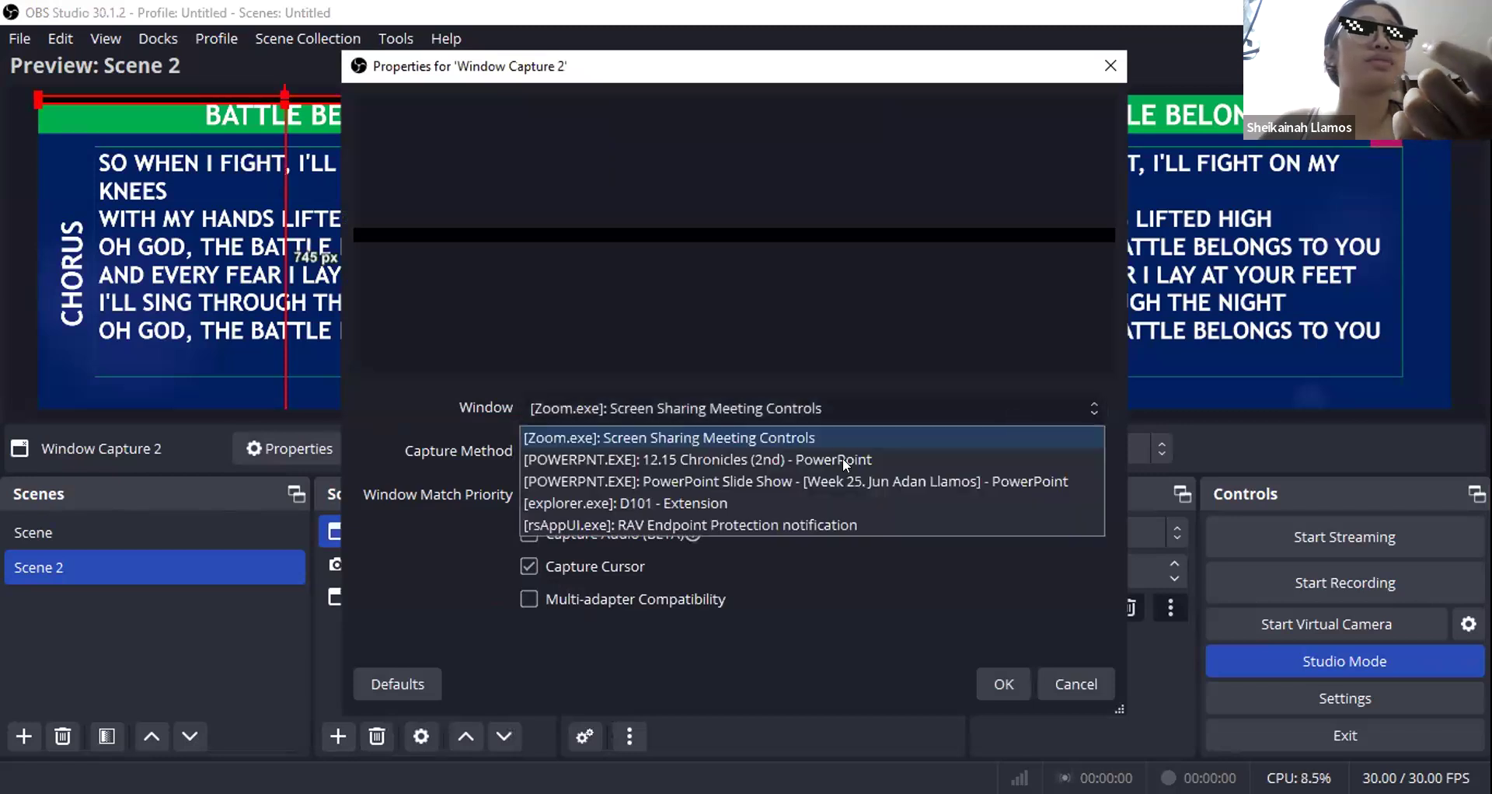
pyautogui.click(846, 465)
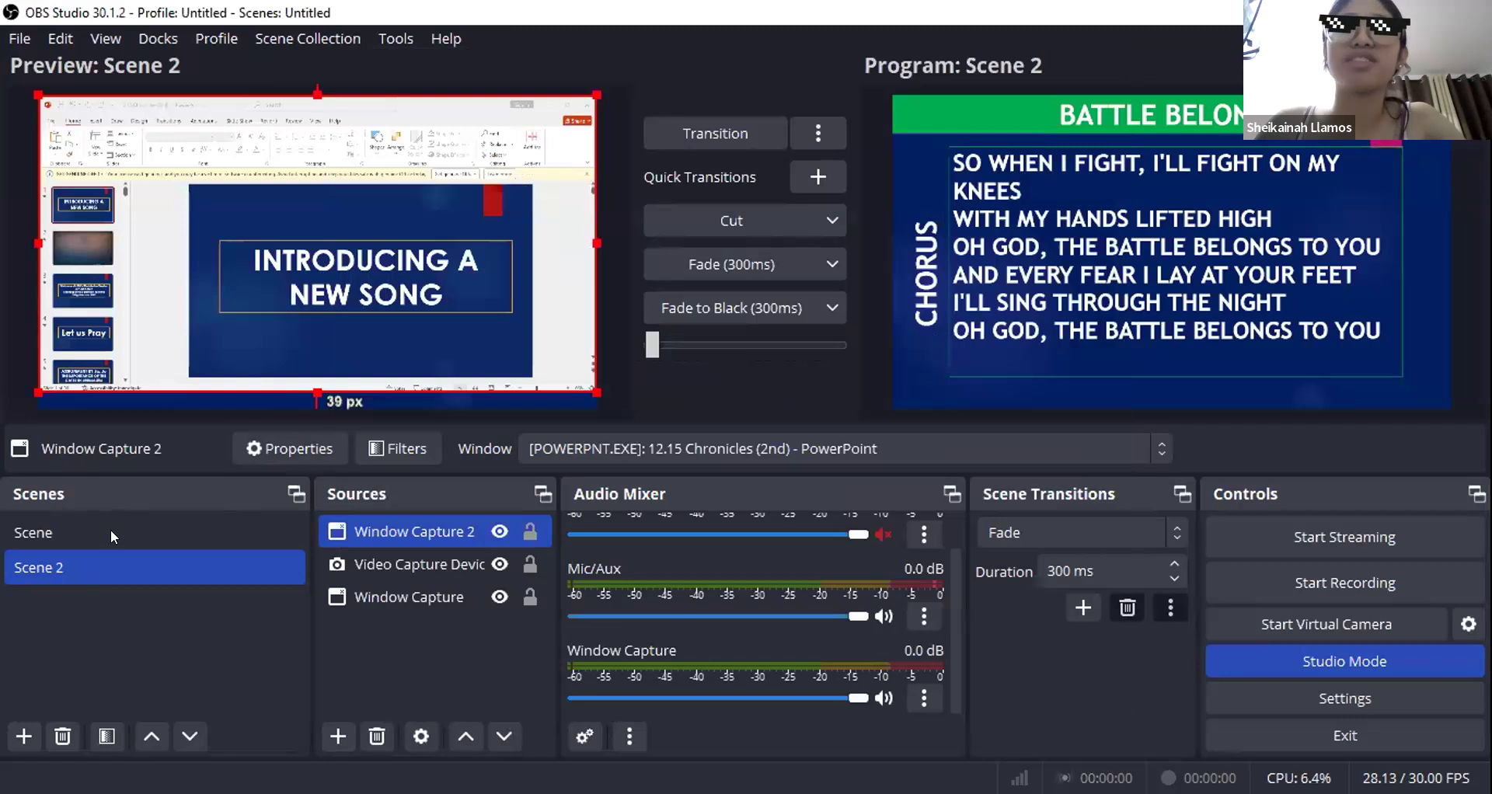
# Step: Review the properties of Window Capture 2 and accept them
pyautogui.keyDown('ctrl'); pyautogui.click(111, 529); pyautogui.keyUp('ctrl')
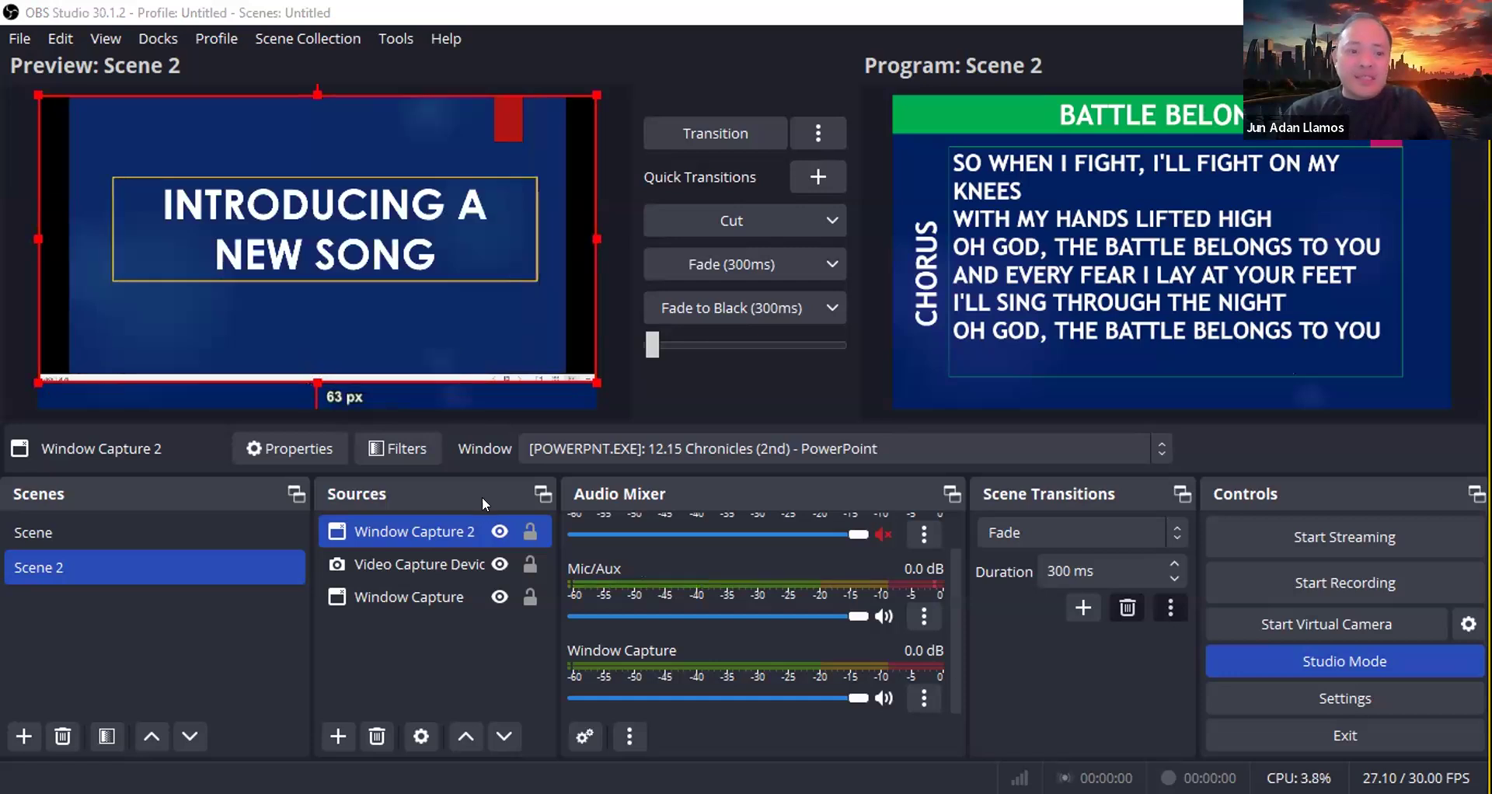
pyautogui.doubleClick(463, 533)
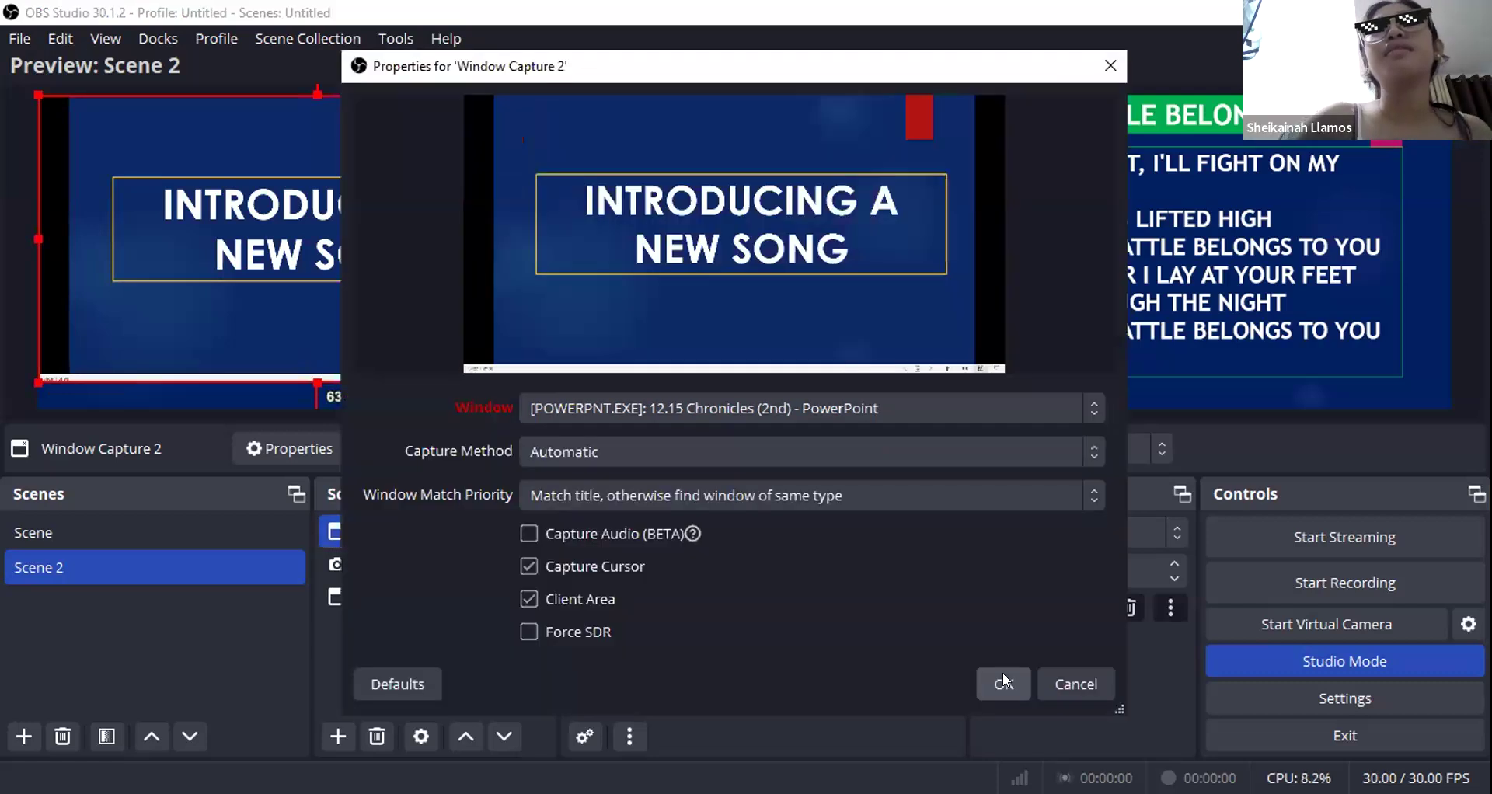
pyautogui.click(1003, 680)
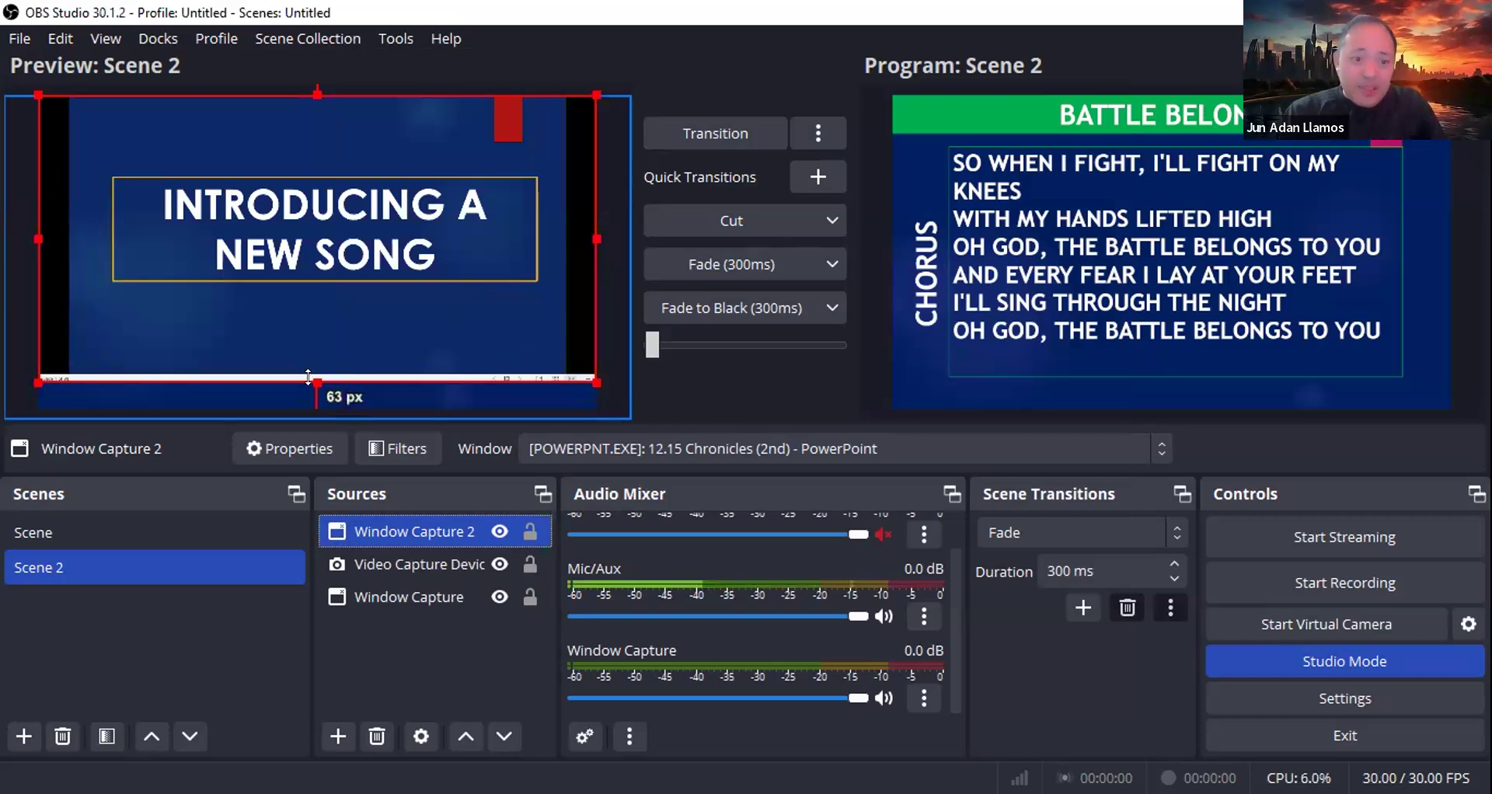
# Step: Enlarge and shift Window Capture 2 until its slide fills the Scene 2 canvas, and transition the preview to Program
pyautogui.moveTo(309, 377); pyautogui.dragTo(324, 407)
pyautogui.moveTo(322, 341); pyautogui.dragTo(285, 337)
pyautogui.moveTo(606, 248)
pyautogui.mouseDown()
pyautogui.moveTo(631, 250)
pyautogui.moveTo(594, 248)
pyautogui.mouseUp()
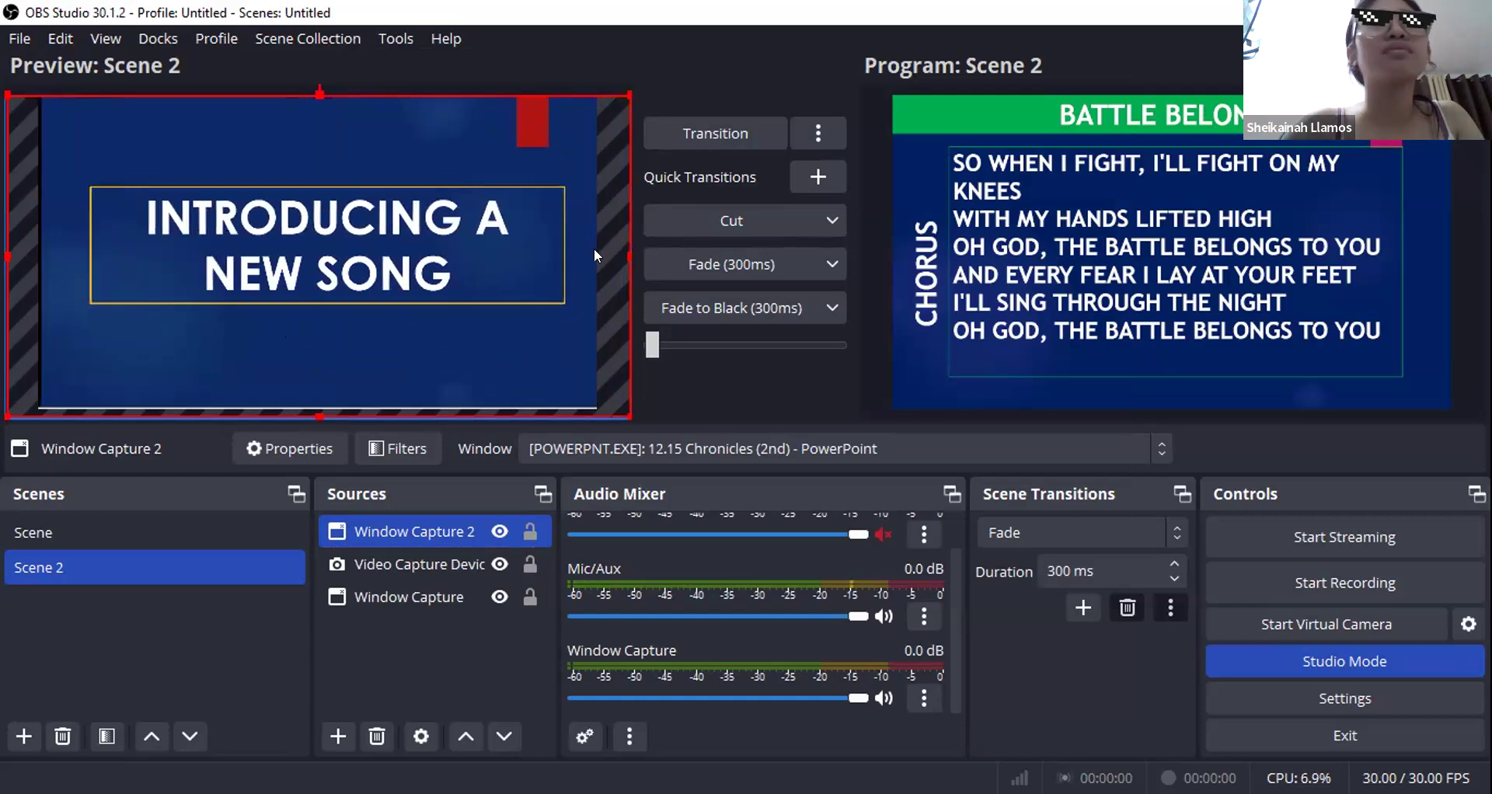
pyautogui.click(718, 133)
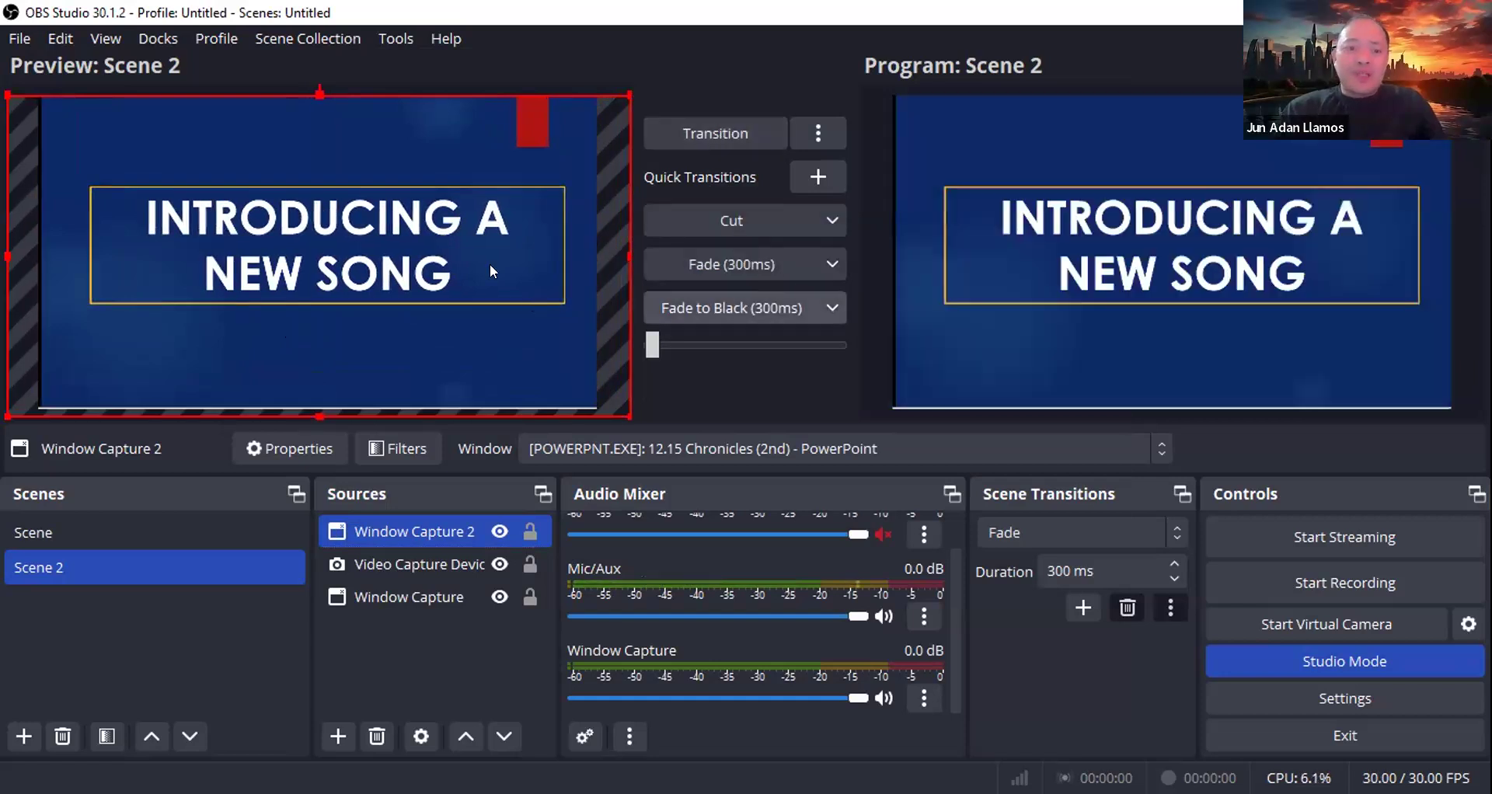
# Step: Shift the Week 25 Window Capture slightly to the right in the Scene 2 preview
pyautogui.moveTo(481, 263); pyautogui.dragTo(405, 356)
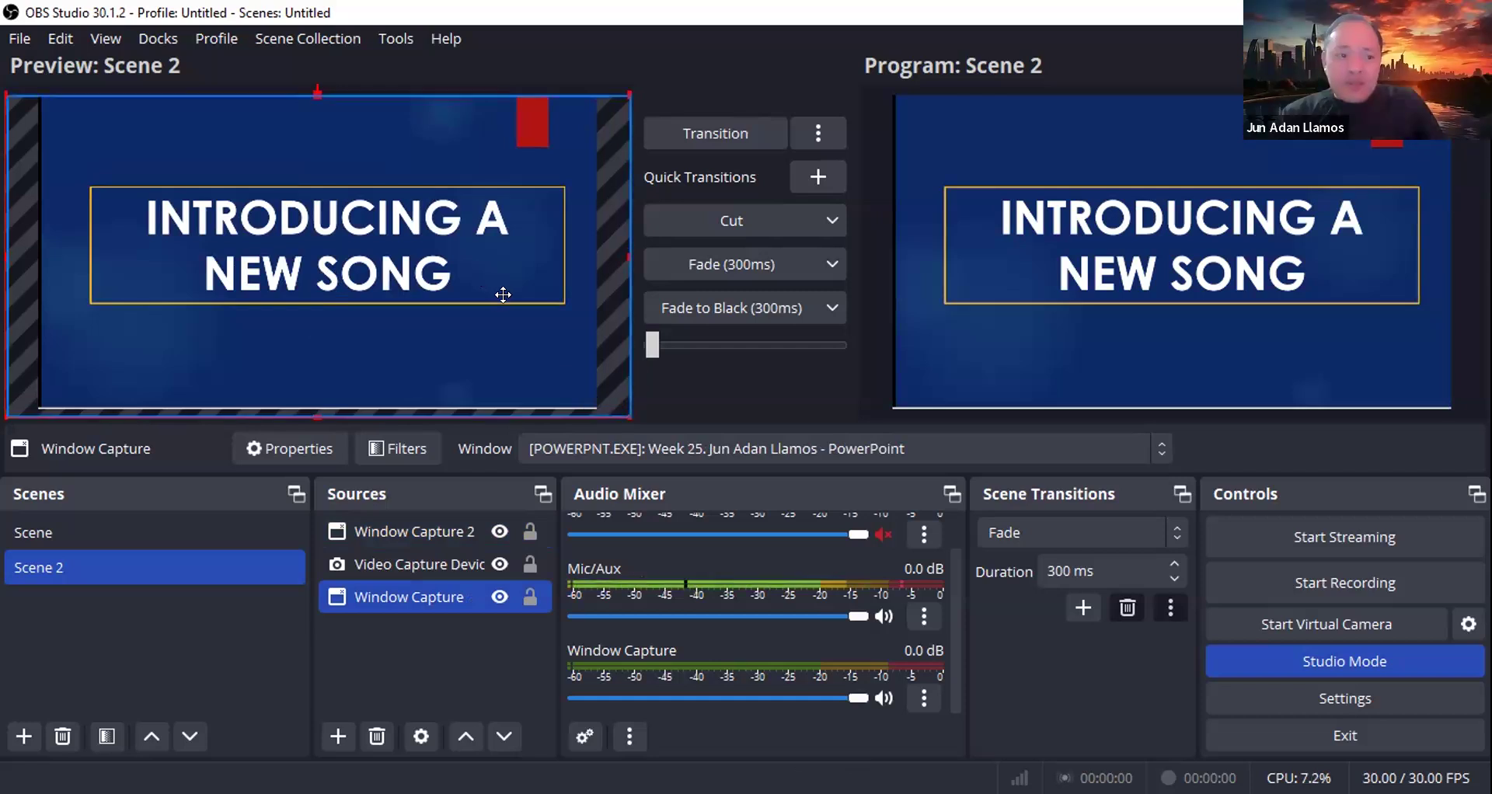
pyautogui.moveTo(499, 294); pyautogui.dragTo(502, 296)
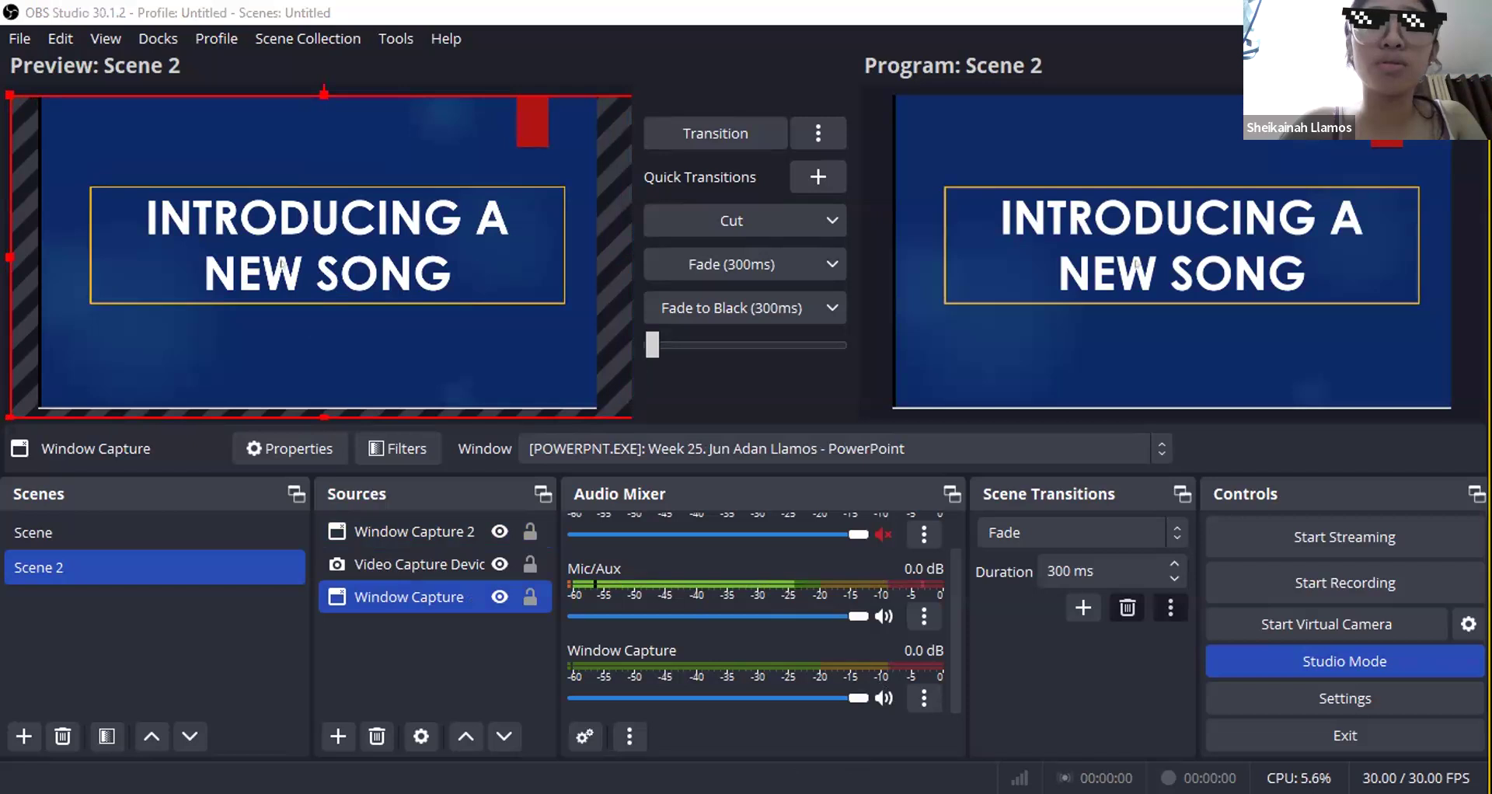
# Step: Advance the 12.15 Chronicles slide show to its video slide, unmute Desktop Audio and check the channels in the audio mixer
pyautogui.press('Right')
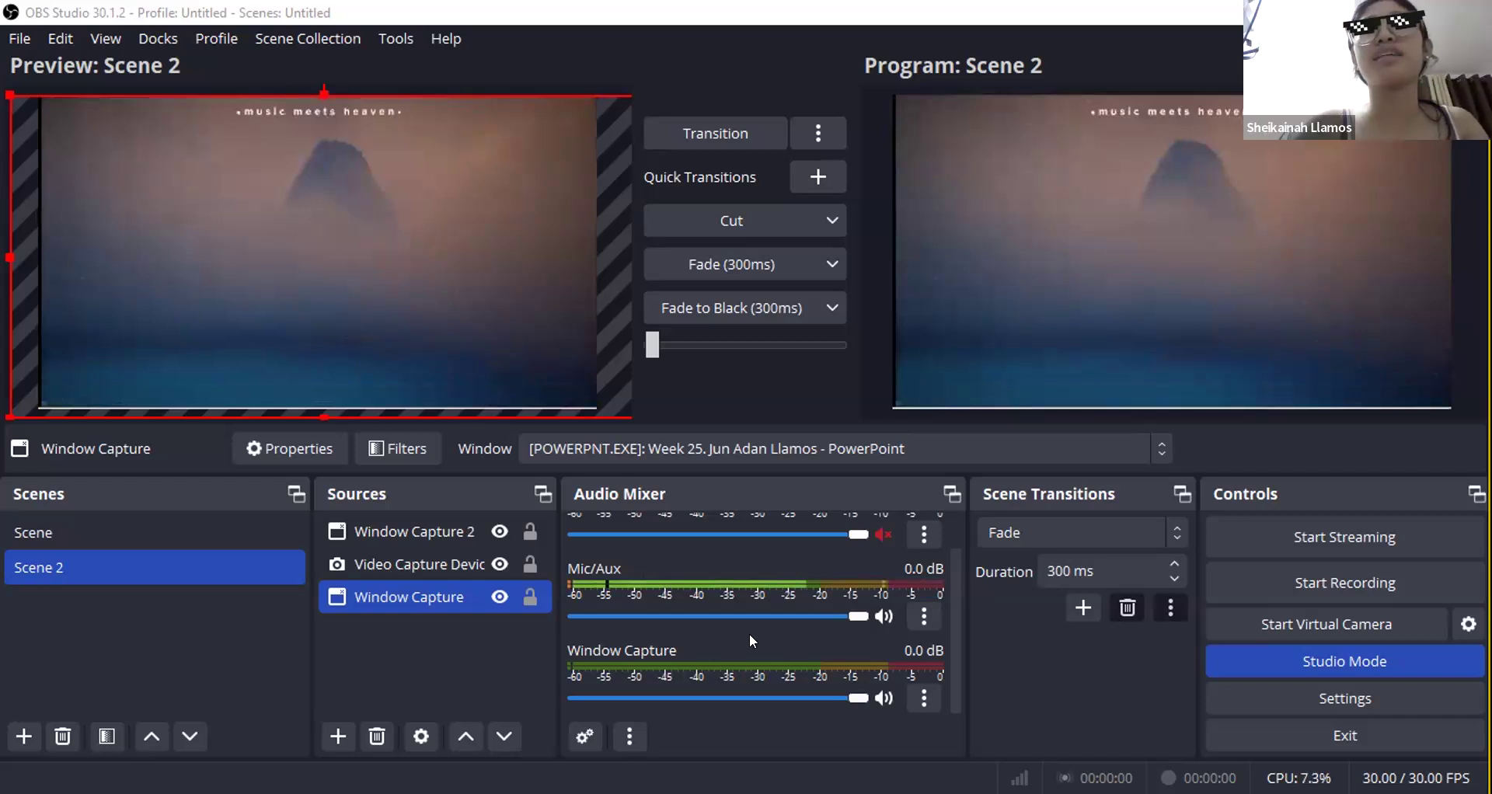
pyautogui.click(883, 535)
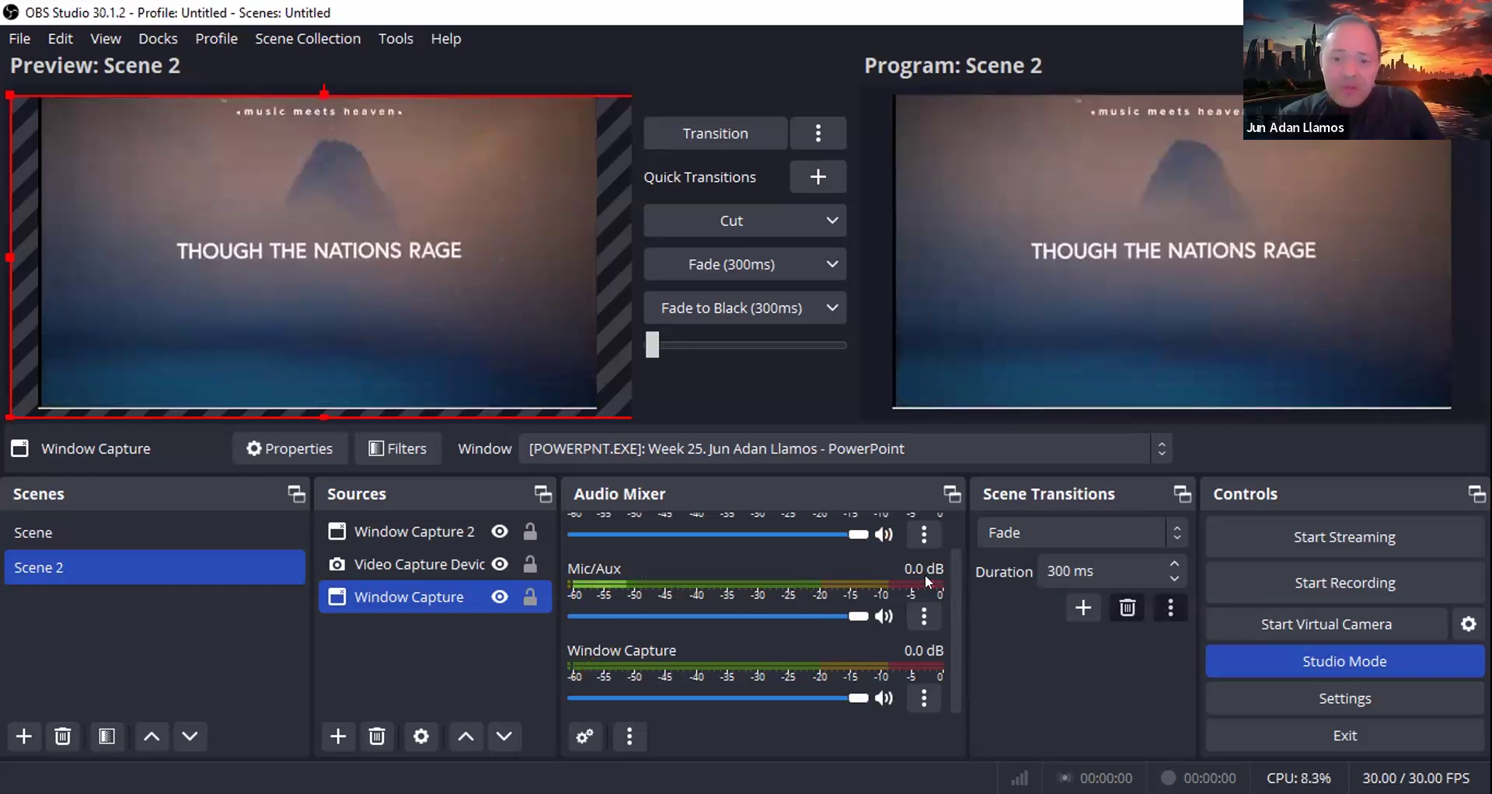
pyautogui.scroll(2, 952, 579)
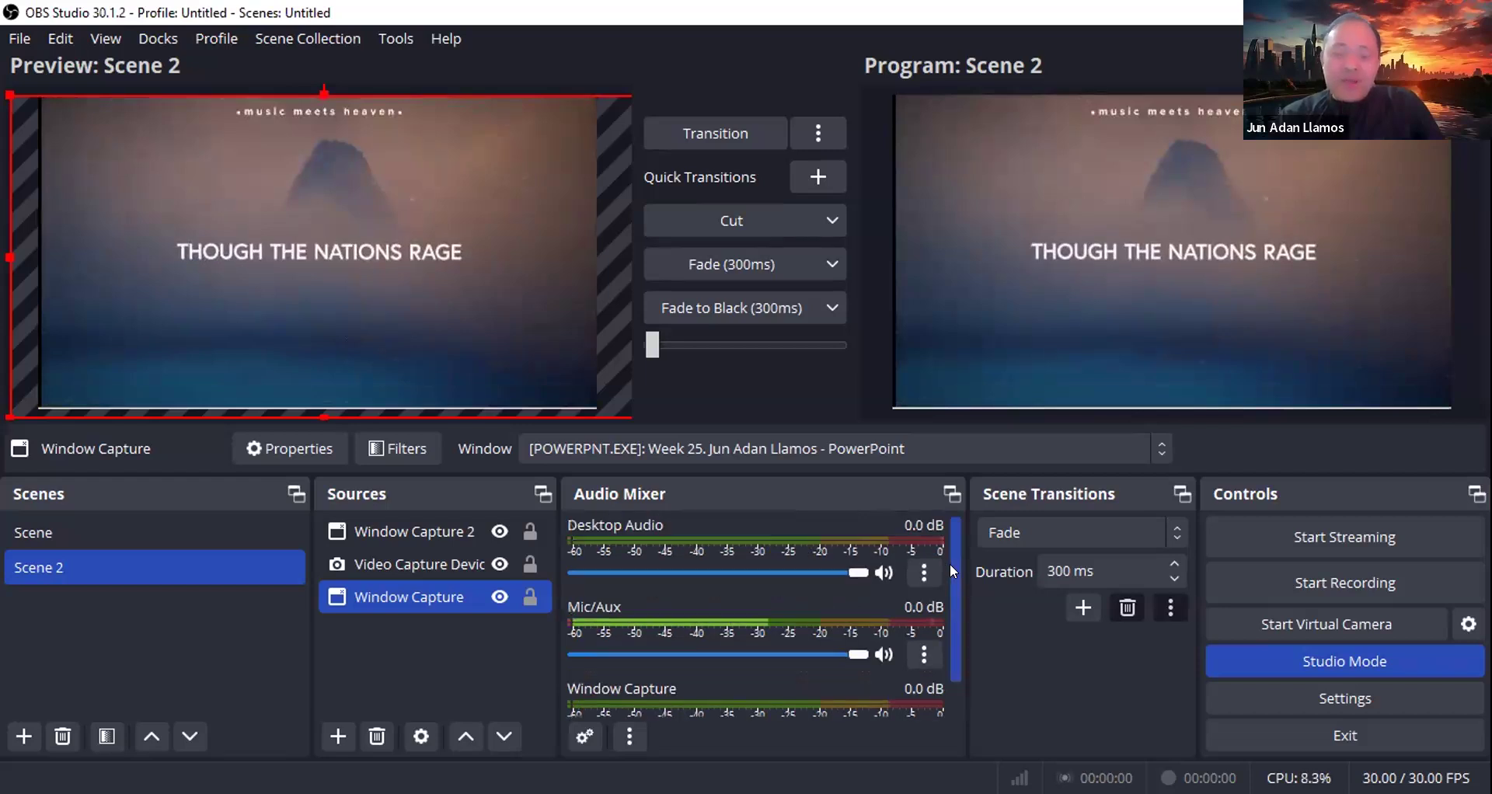
pyautogui.scroll(1, 950, 565)
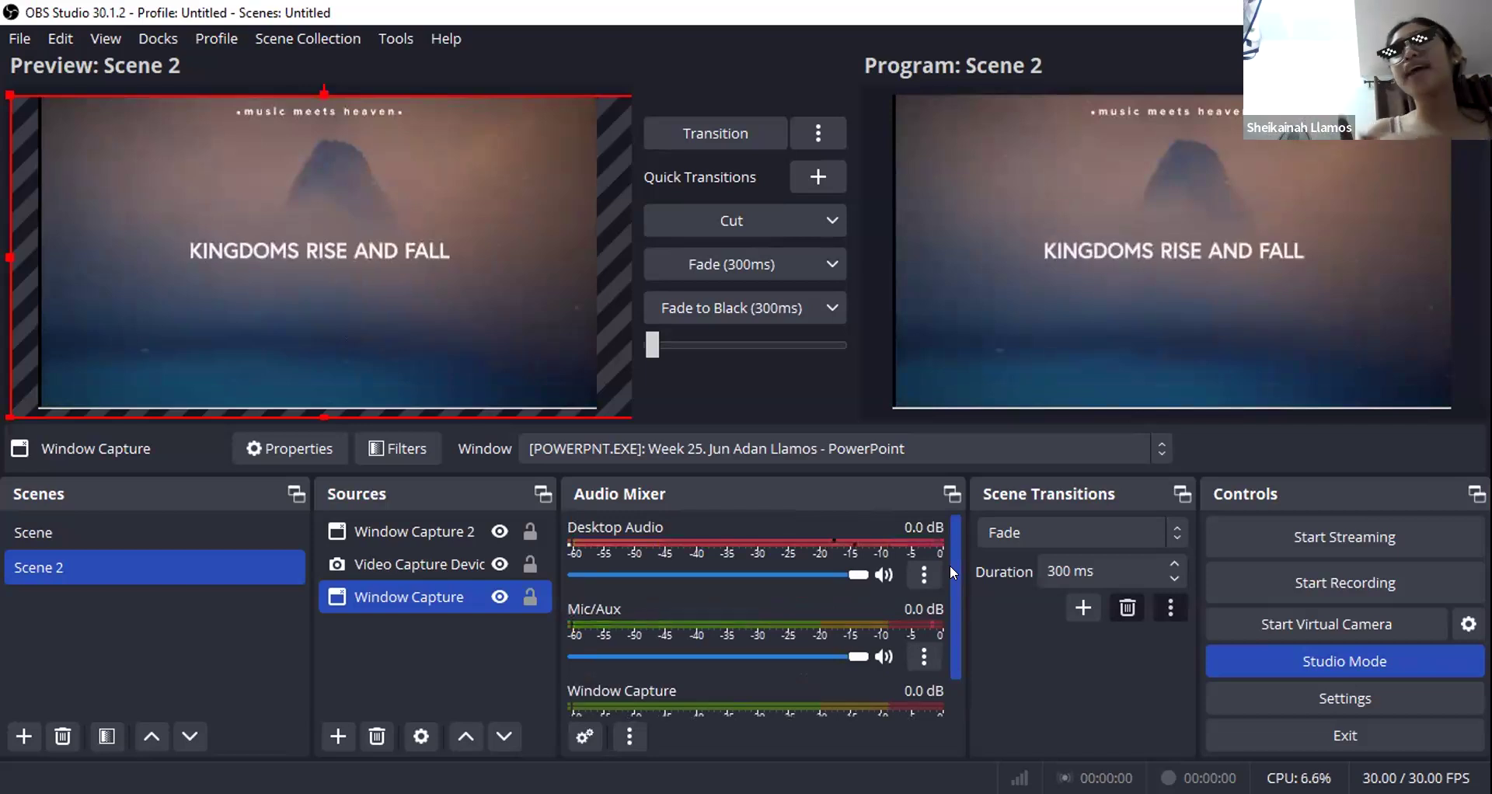
pyautogui.scroll(-2, 952, 594)
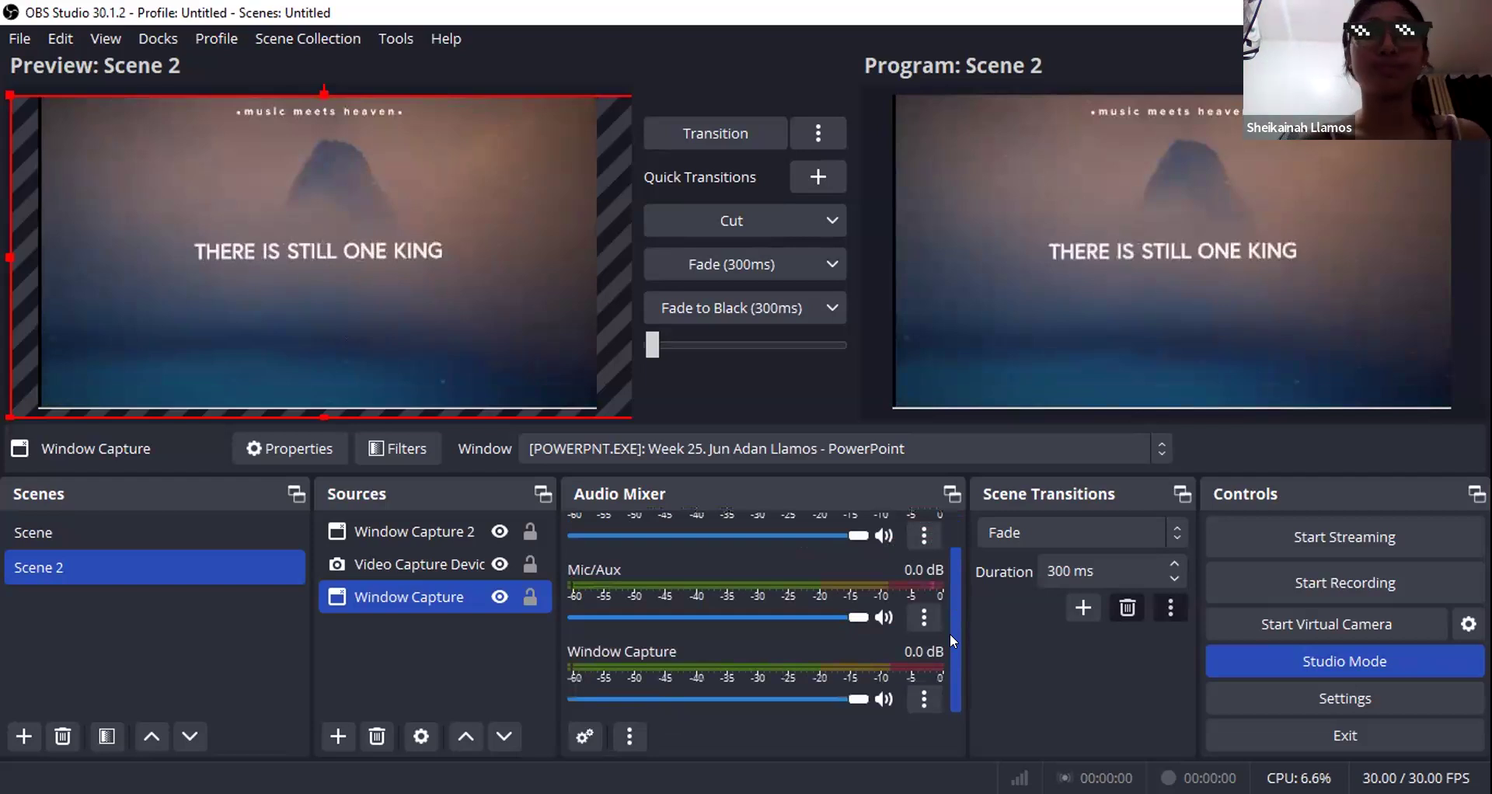
# Step: Open the OBS settings, switch to the 12.15 Chronicles slide show in PowerPoint, and return to OBS Studio
pyautogui.moveTo(949, 635); pyautogui.dragTo(949, 637)
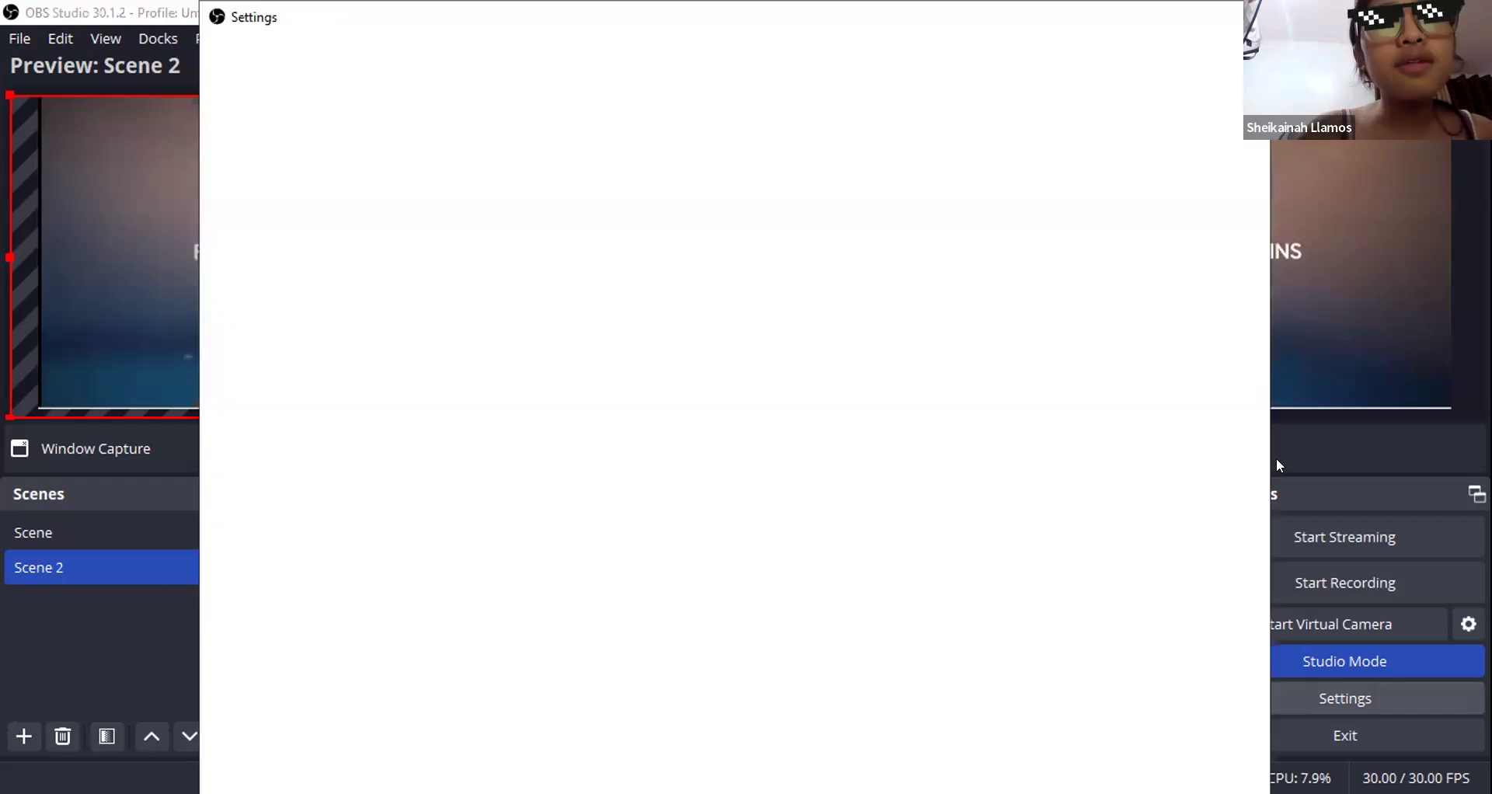
pyautogui.hotkey('alt', 'Tab')
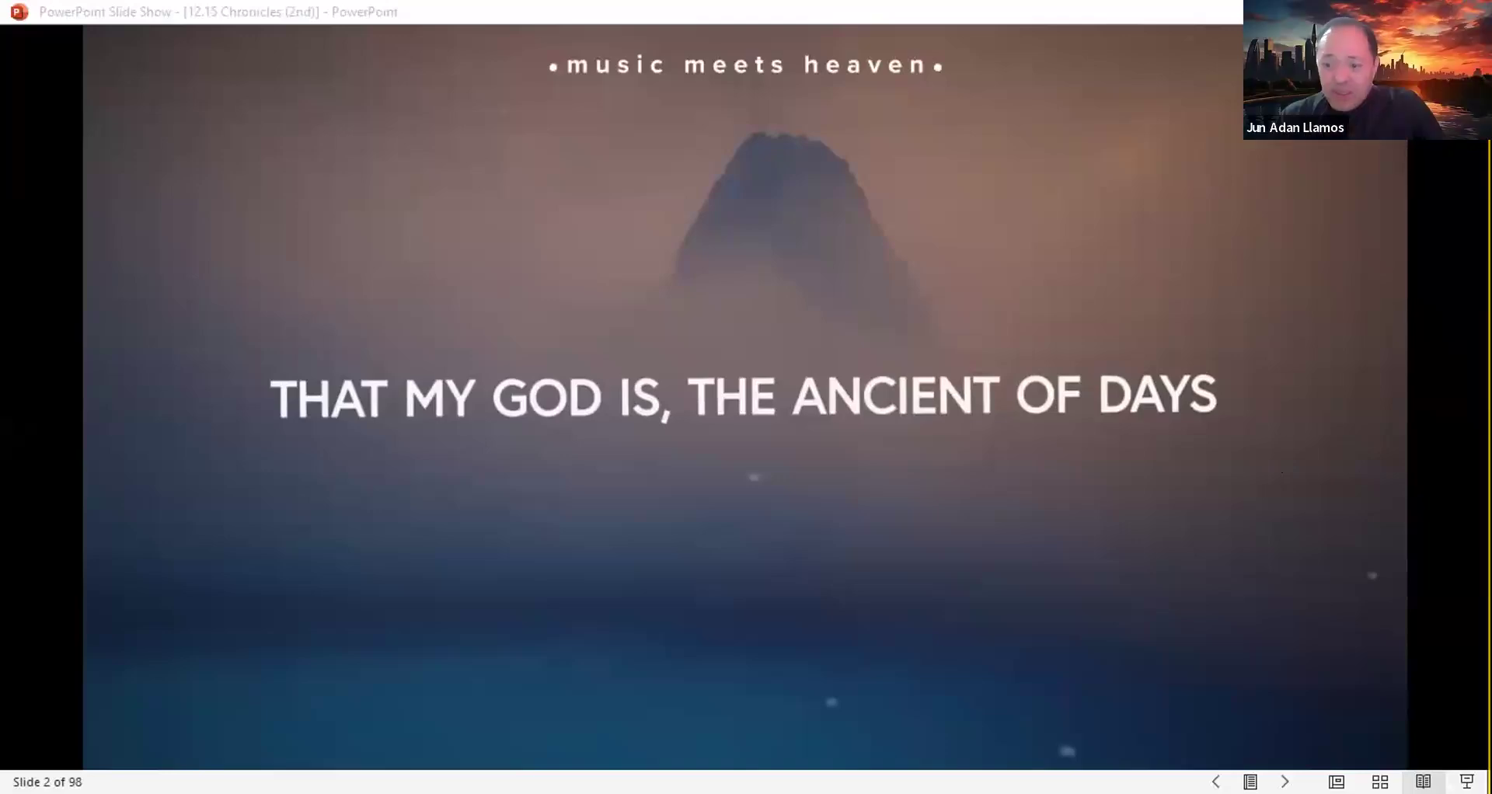
pyautogui.hotkey('alt', 'Tab')
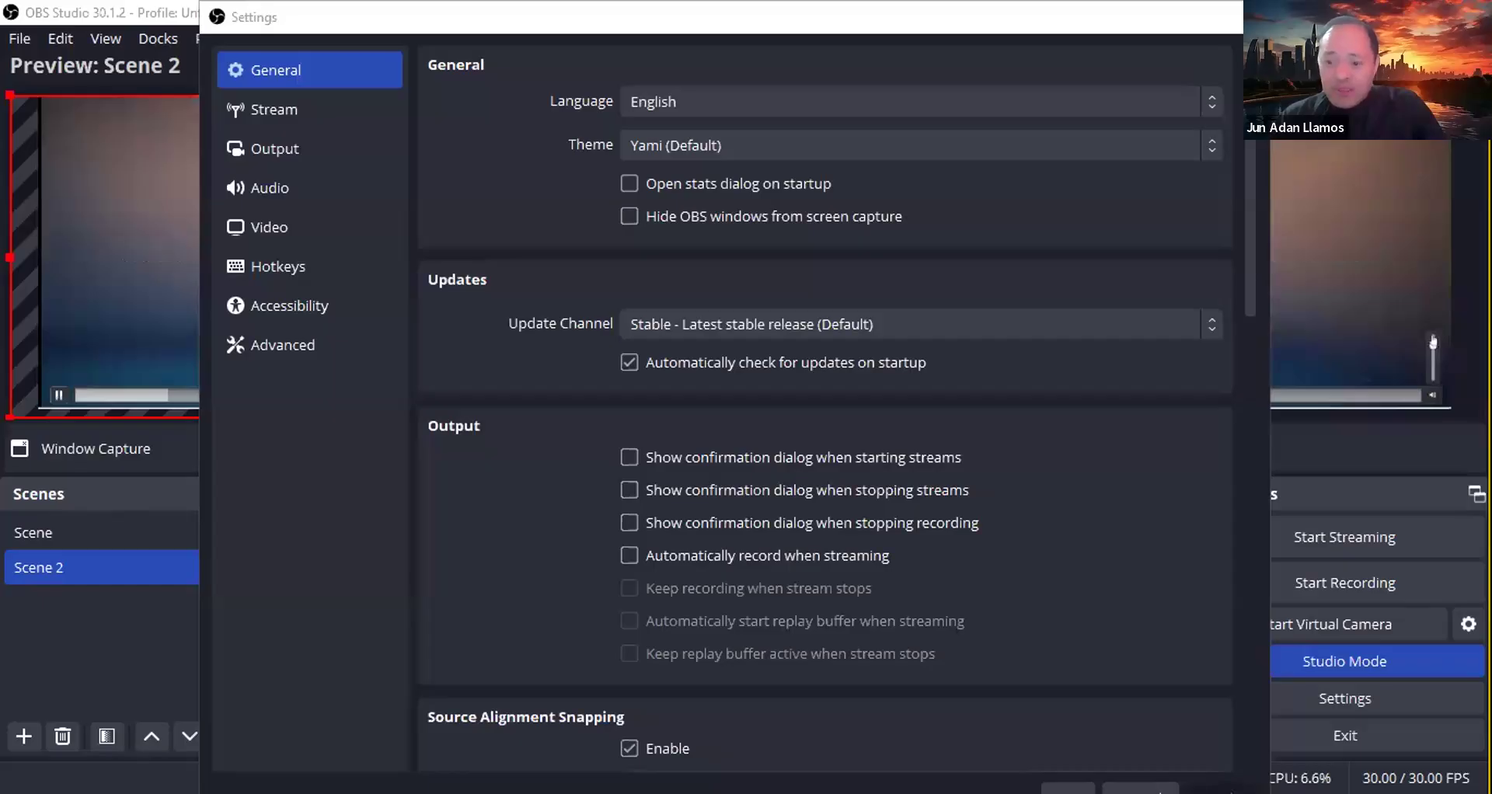
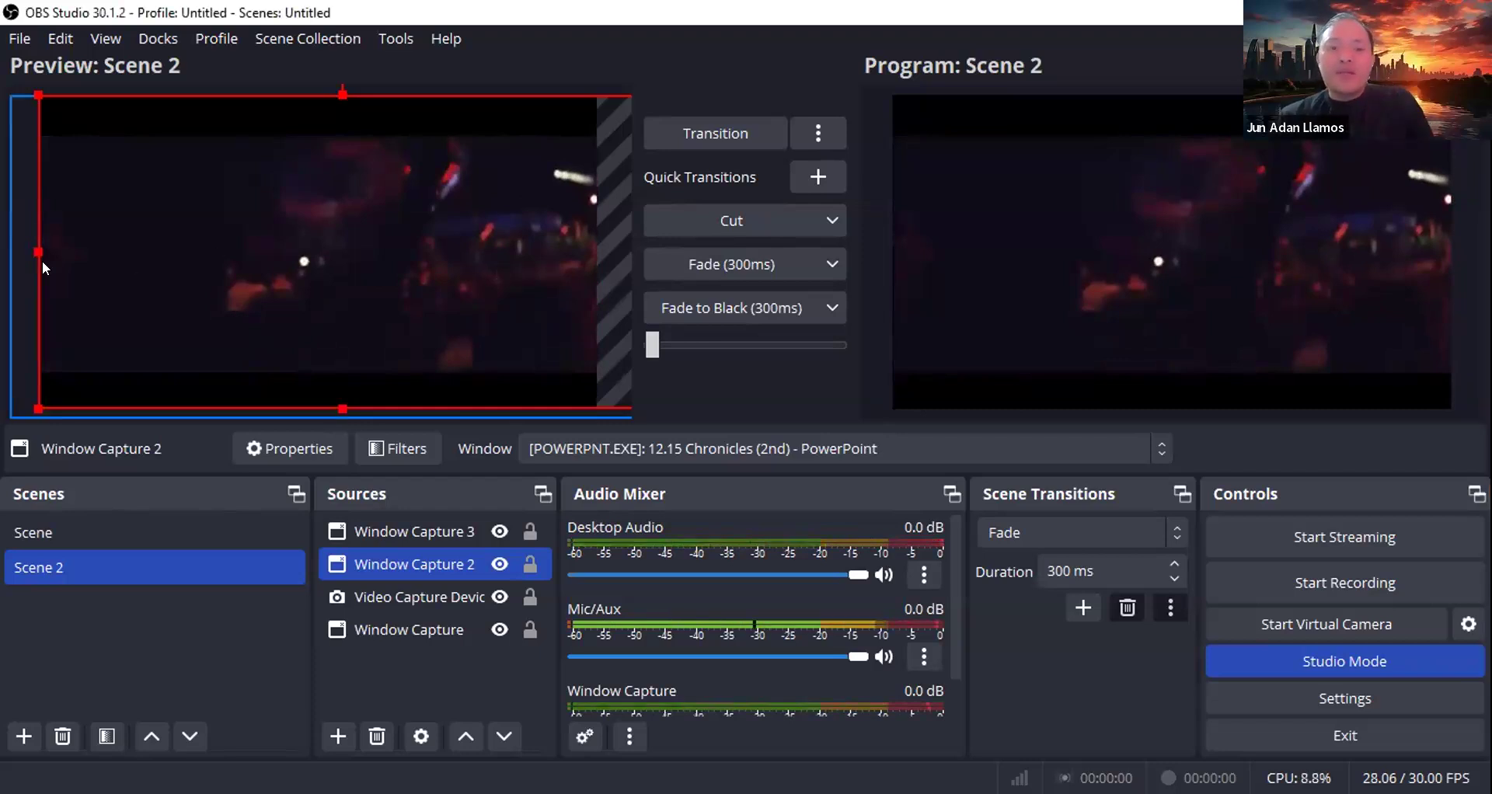
# Step: Resize Window Capture 2 from its edges in the Scene 2 preview to match the width of the displayed video slide
pyautogui.moveTo(182, 246); pyautogui.dragTo(157, 243)
pyautogui.moveTo(19, 252); pyautogui.dragTo(38, 247)
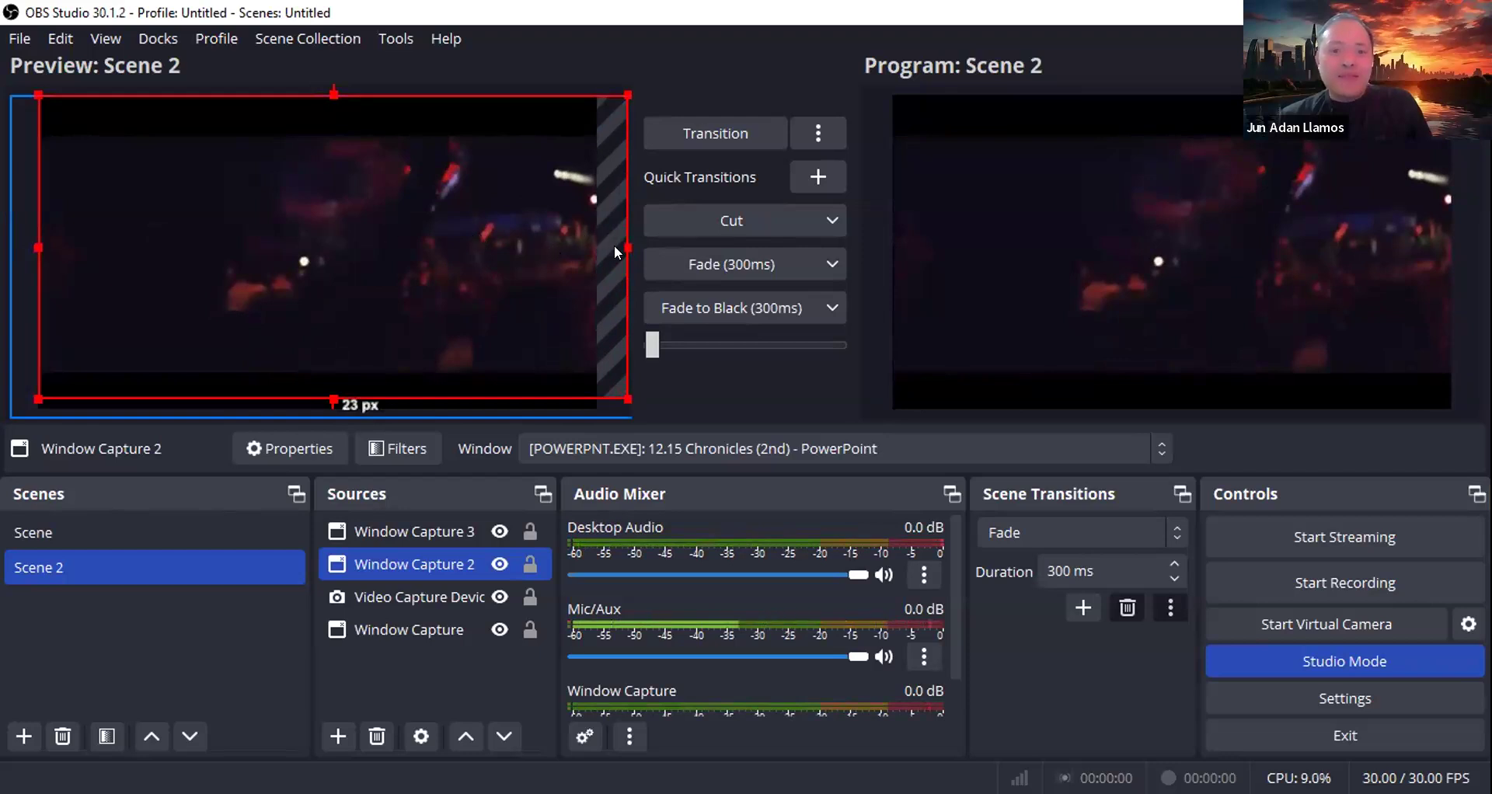
pyautogui.moveTo(622, 240); pyautogui.dragTo(591, 238)
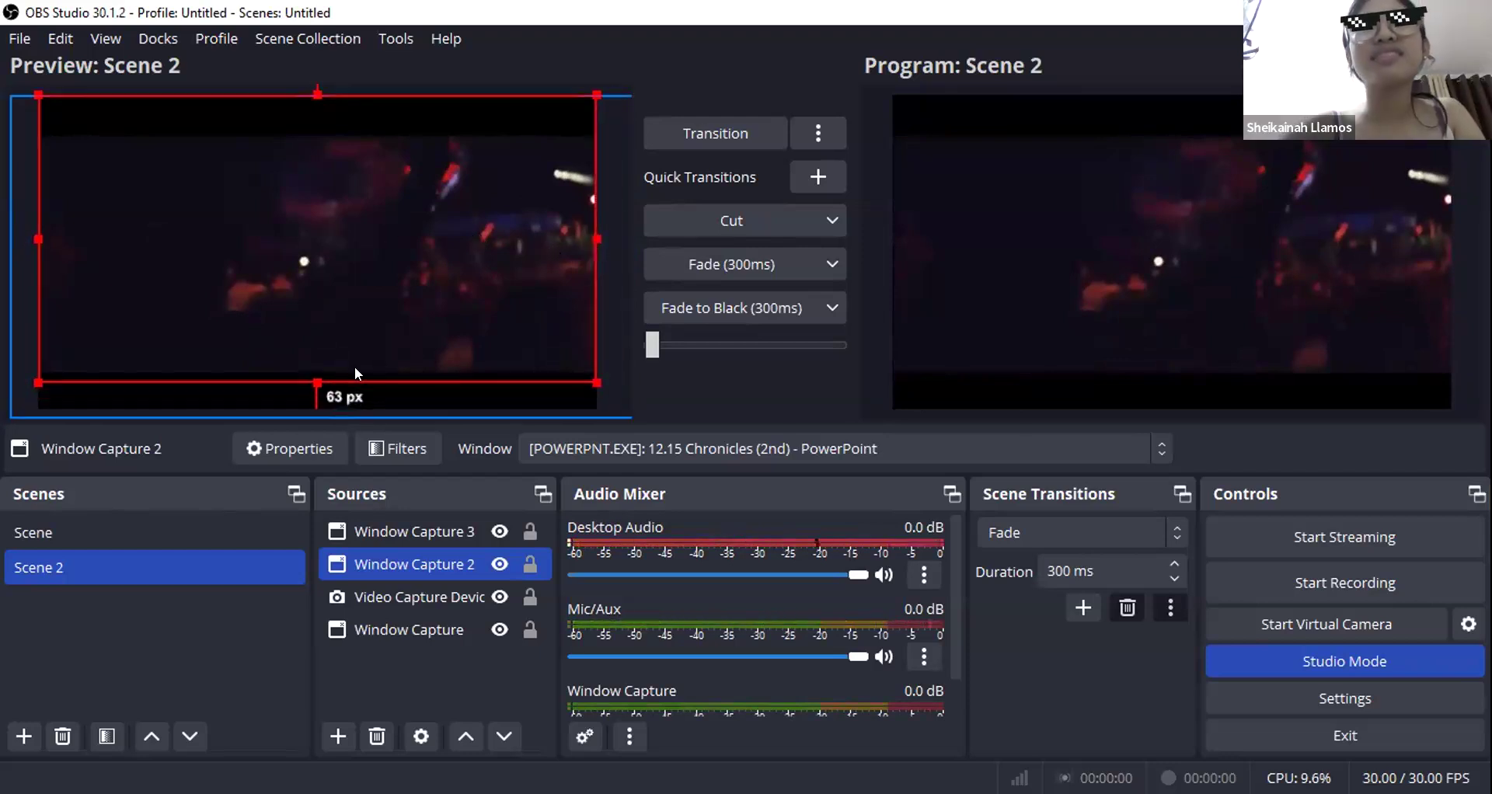
pyautogui.moveTo(306, 384); pyautogui.dragTo(287, 381)
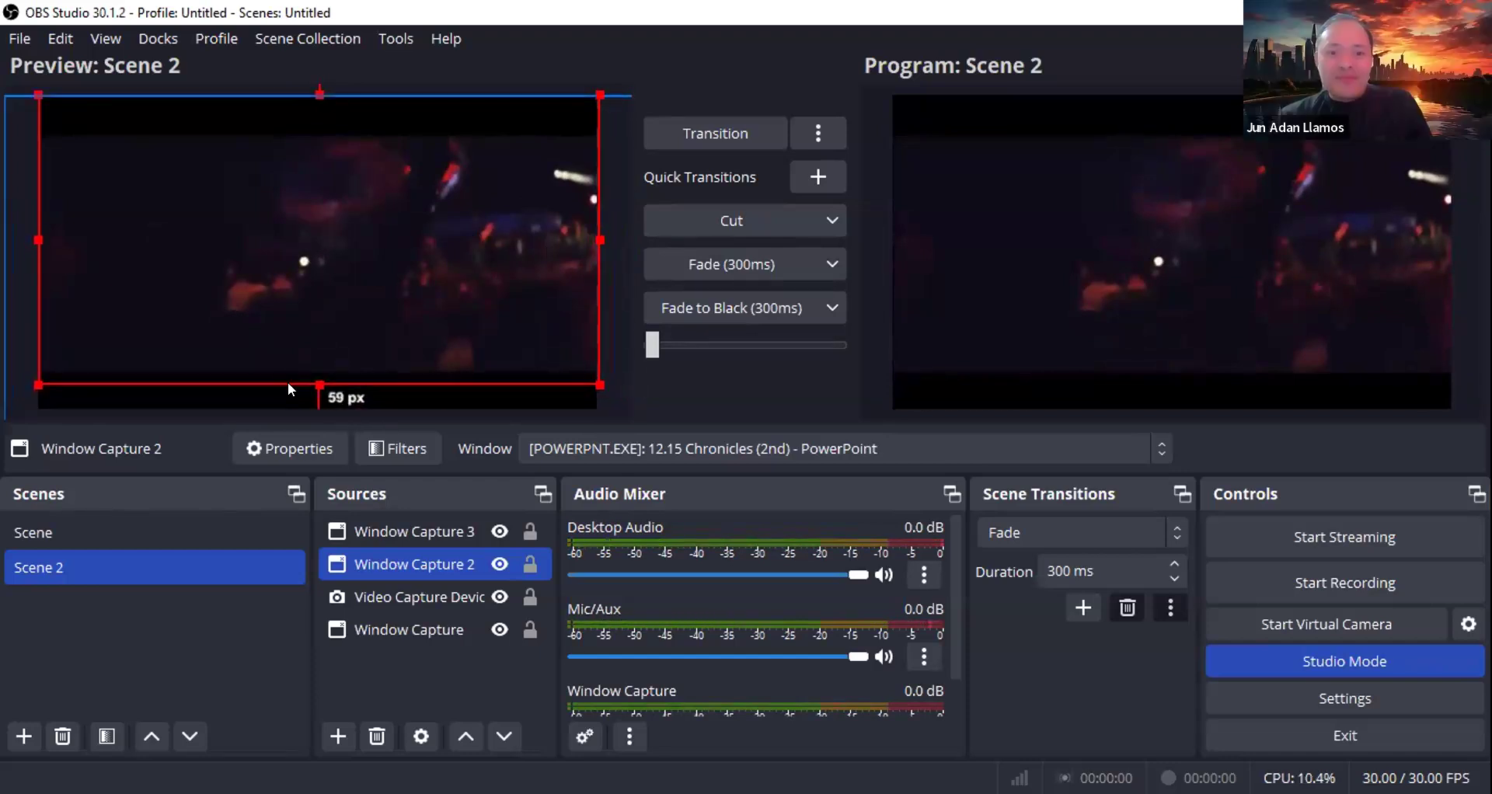
pyautogui.click(1313, 699)
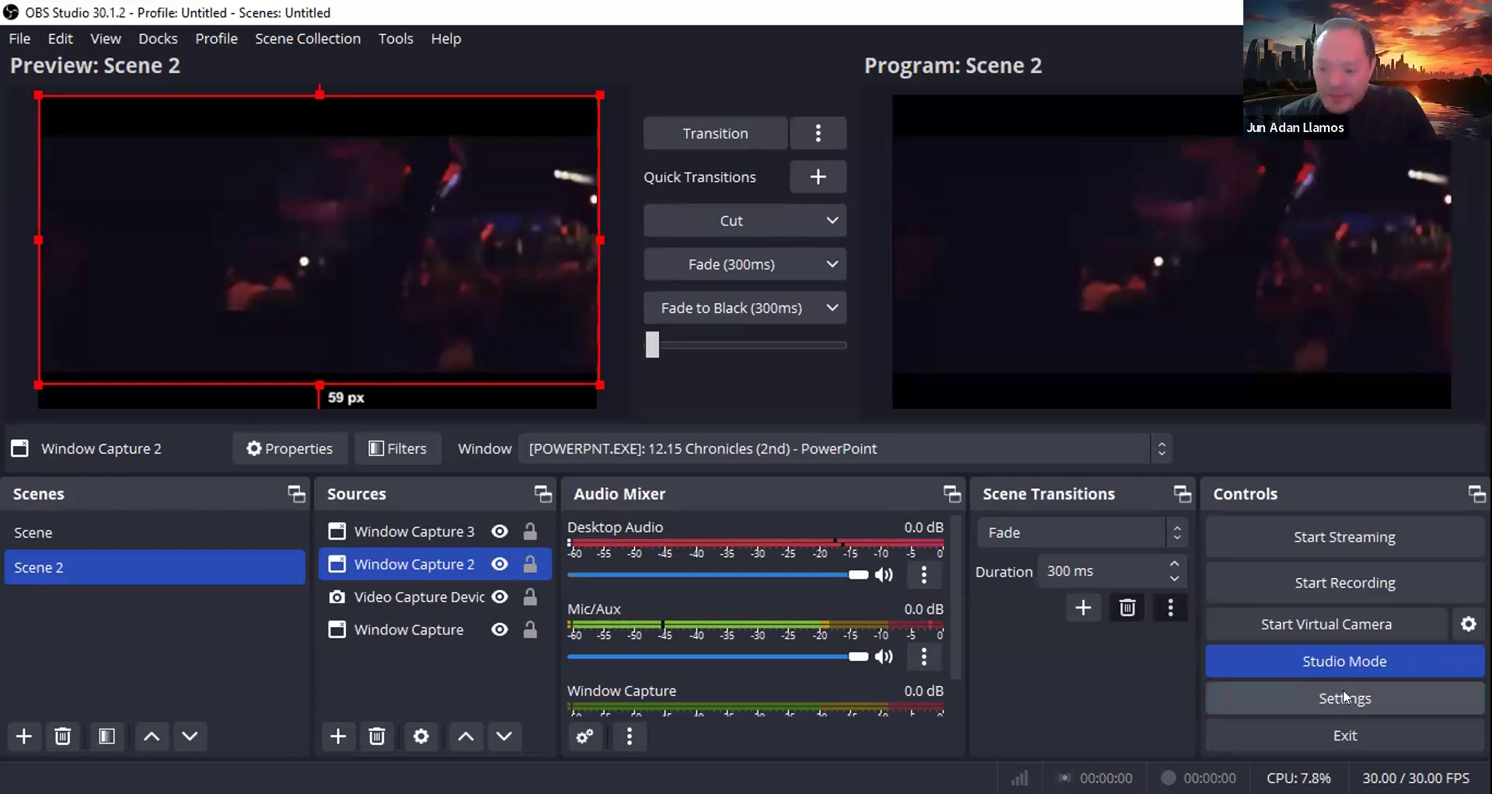
pyautogui.click(1342, 701)
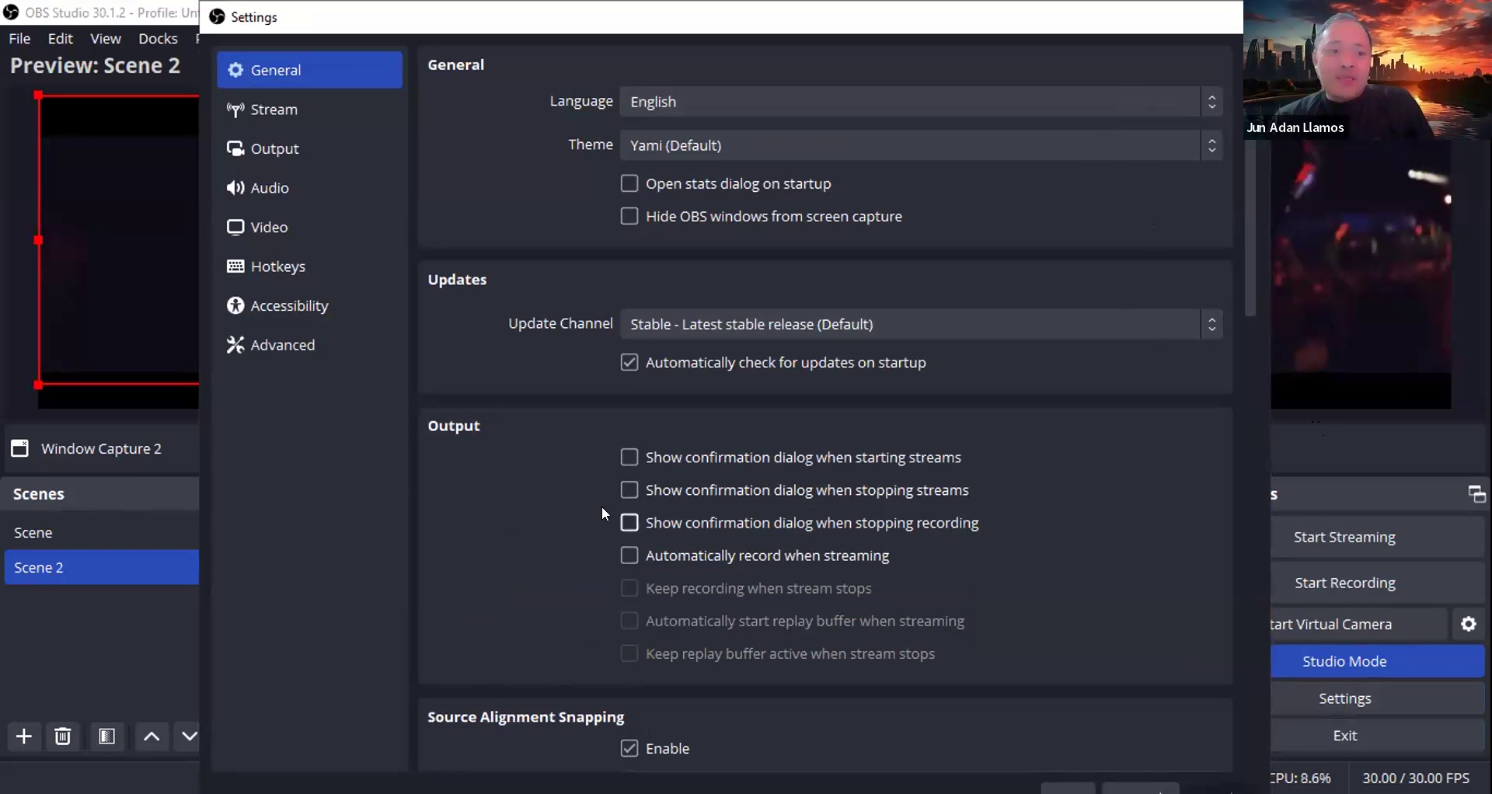
pyautogui.click(55, 610)
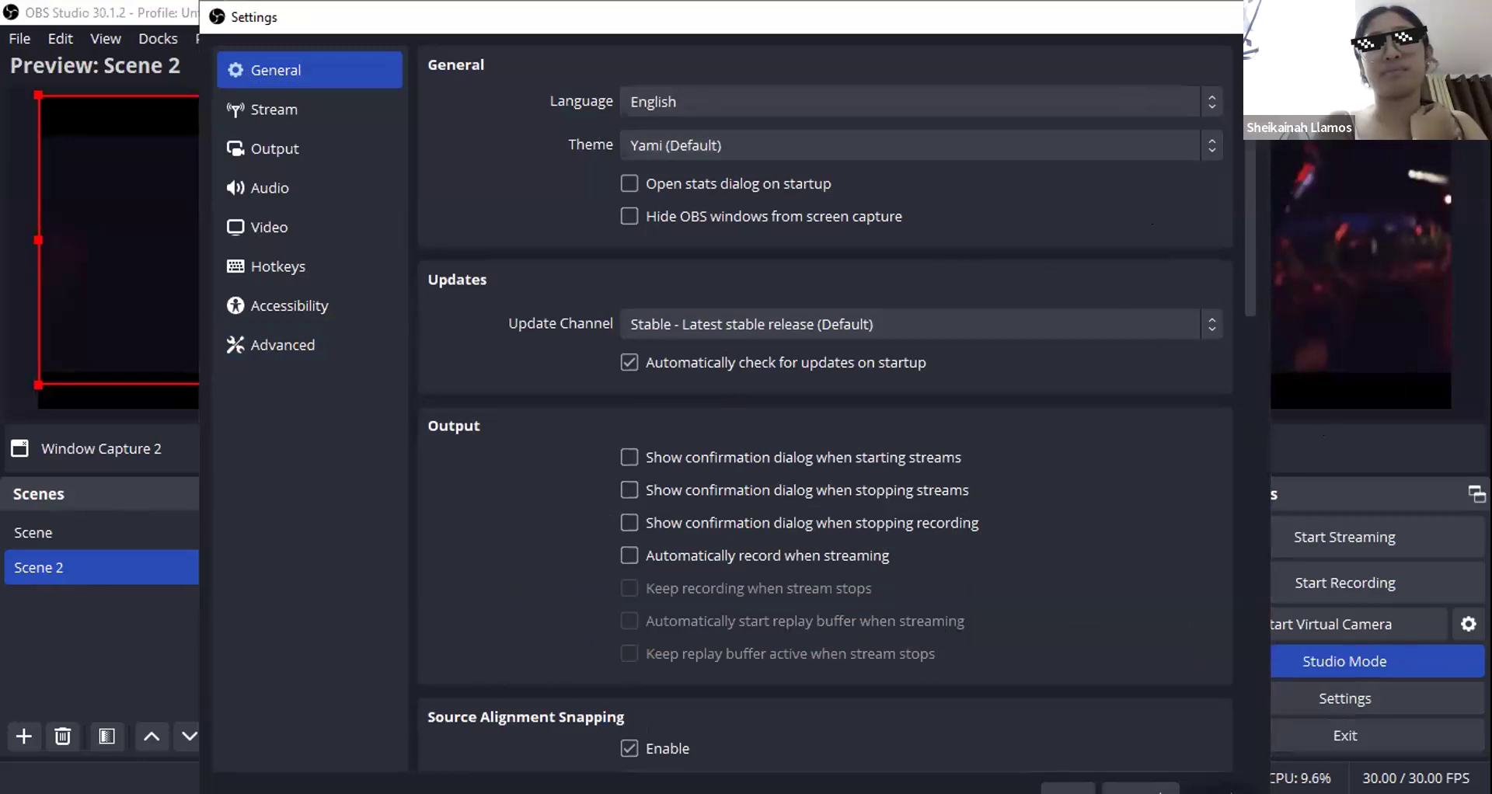
pyautogui.click(1240, 16)
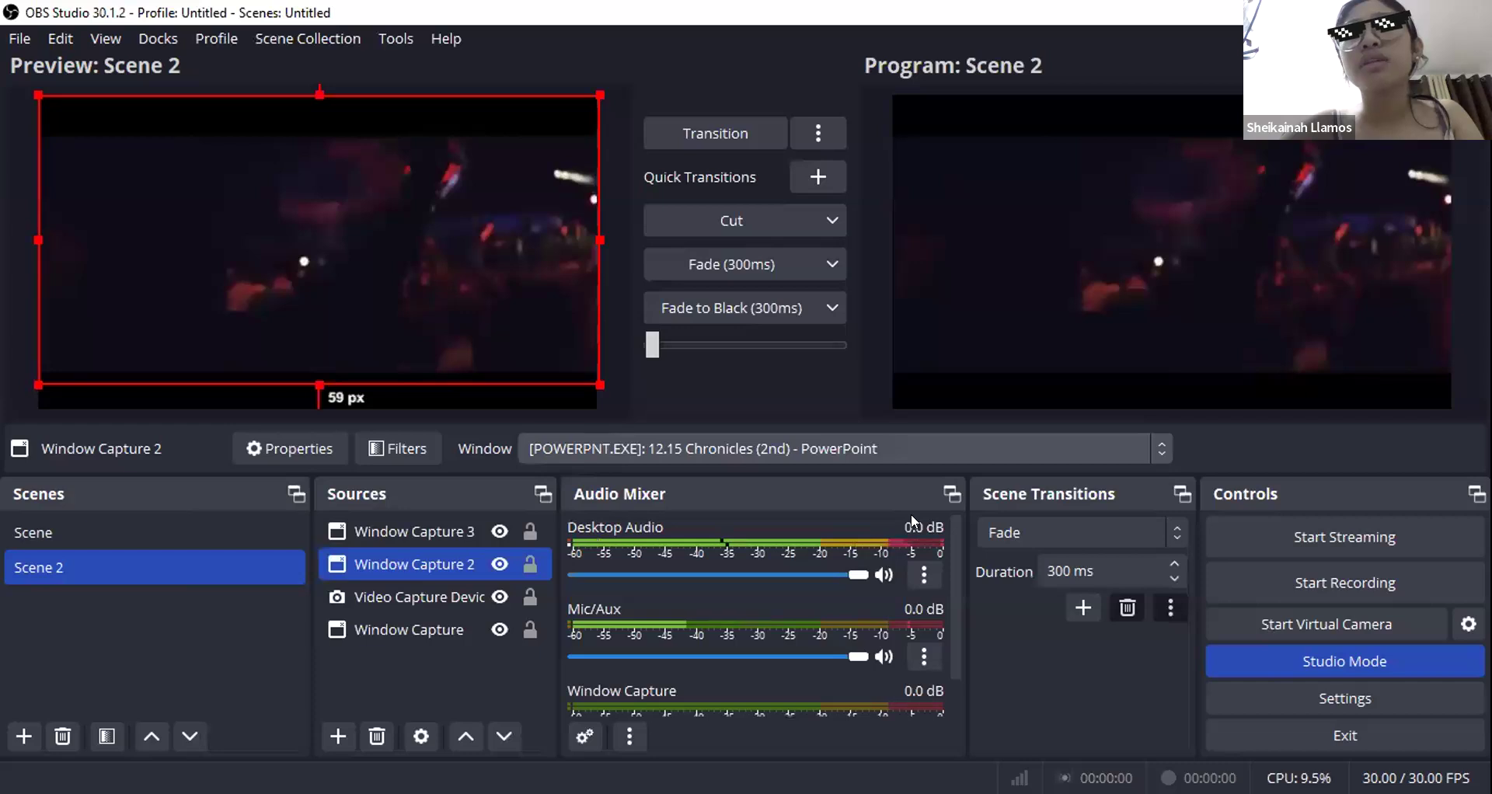
# Step: Open the Stream settings in OBS and choose to connect with a stream key instead of an account
pyautogui.click(1354, 698)
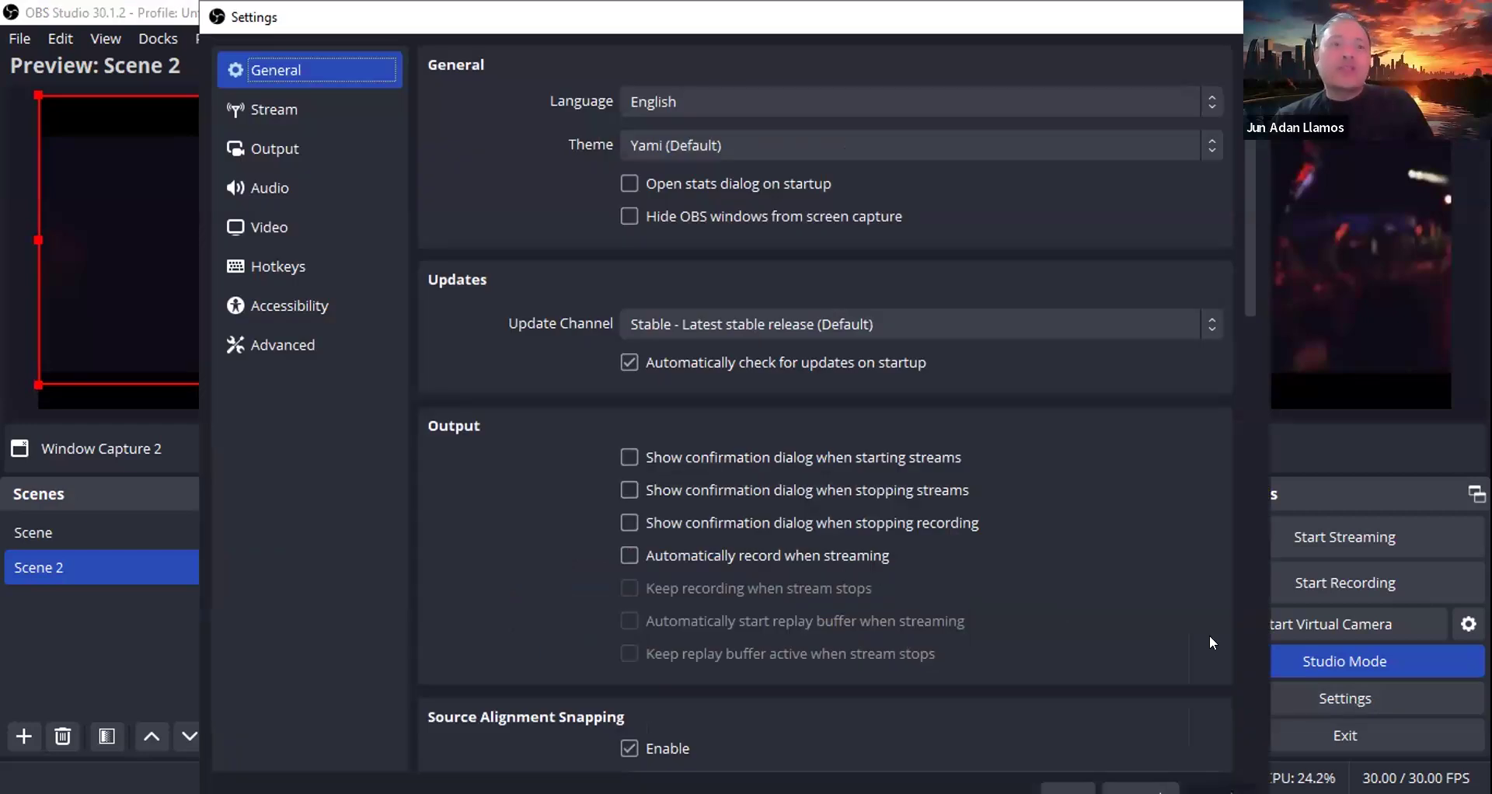
pyautogui.click(321, 179)
pyautogui.click(269, 115)
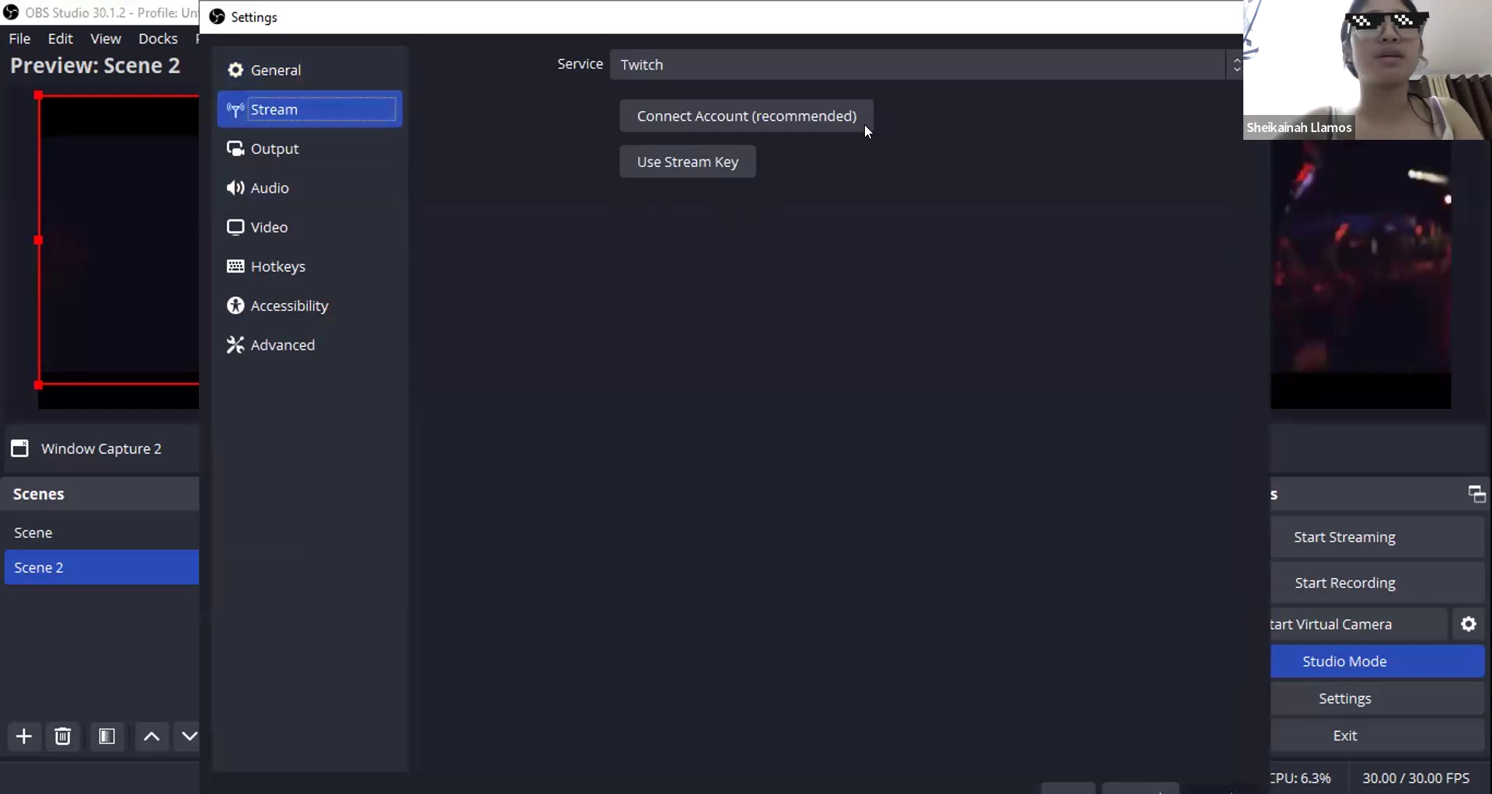
pyautogui.click(1230, 67)
pyautogui.click(639, 348)
pyautogui.click(702, 158)
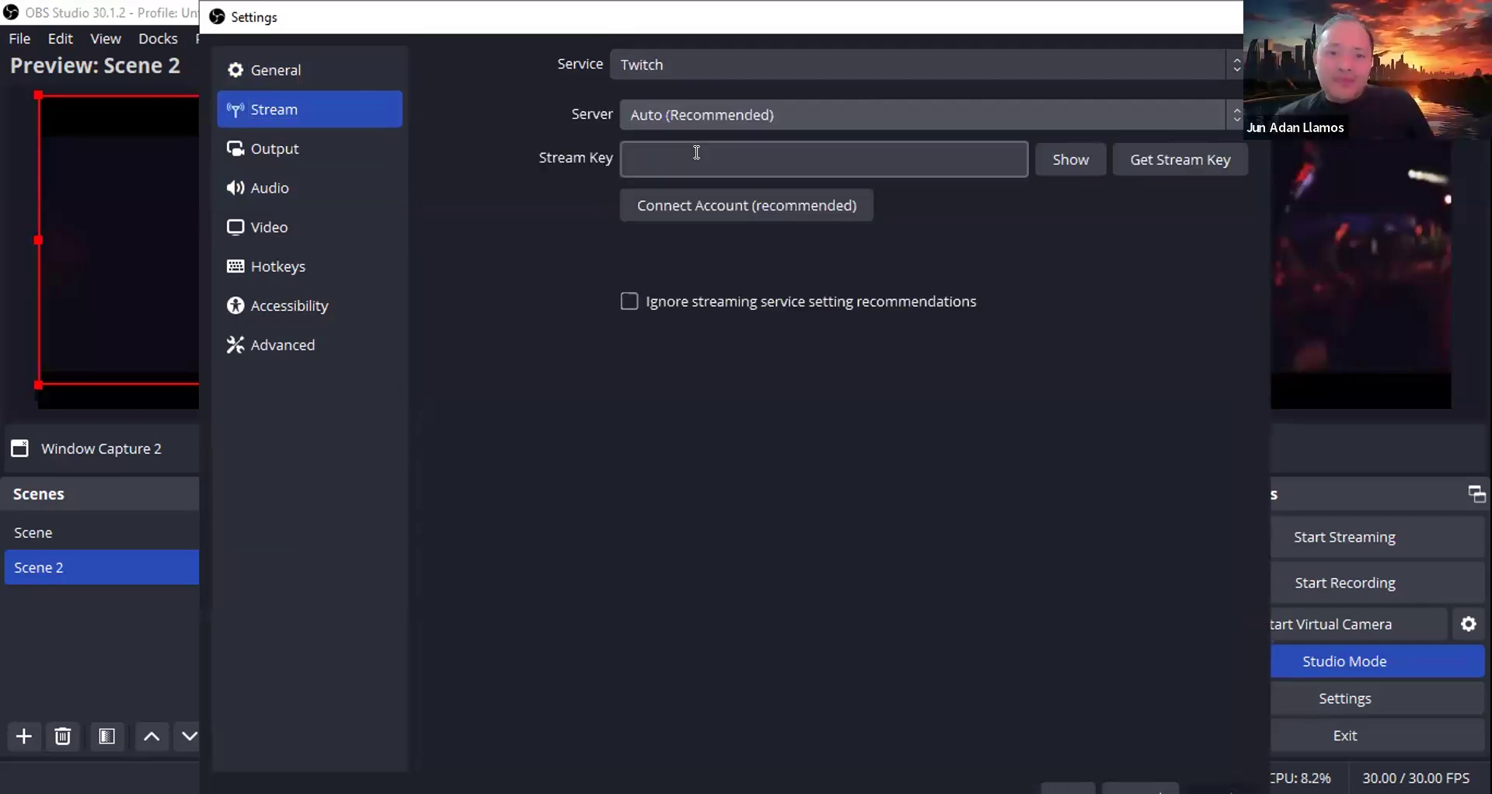
# Step: Set the streaming service to Facebook Live and accept the compatible 1280x720 resolution at 30 FPS
pyautogui.click(1181, 118)
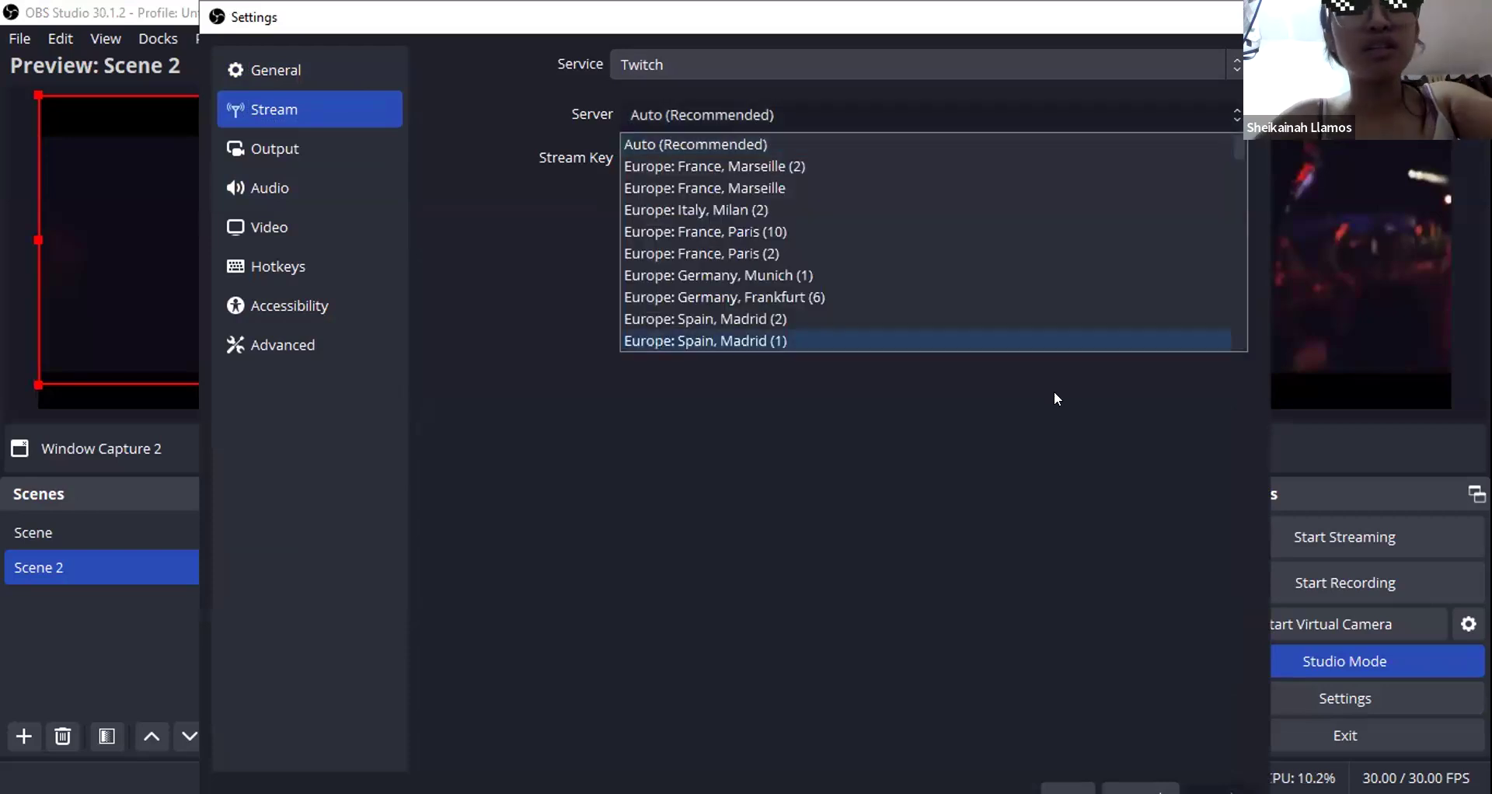
pyautogui.click(866, 114)
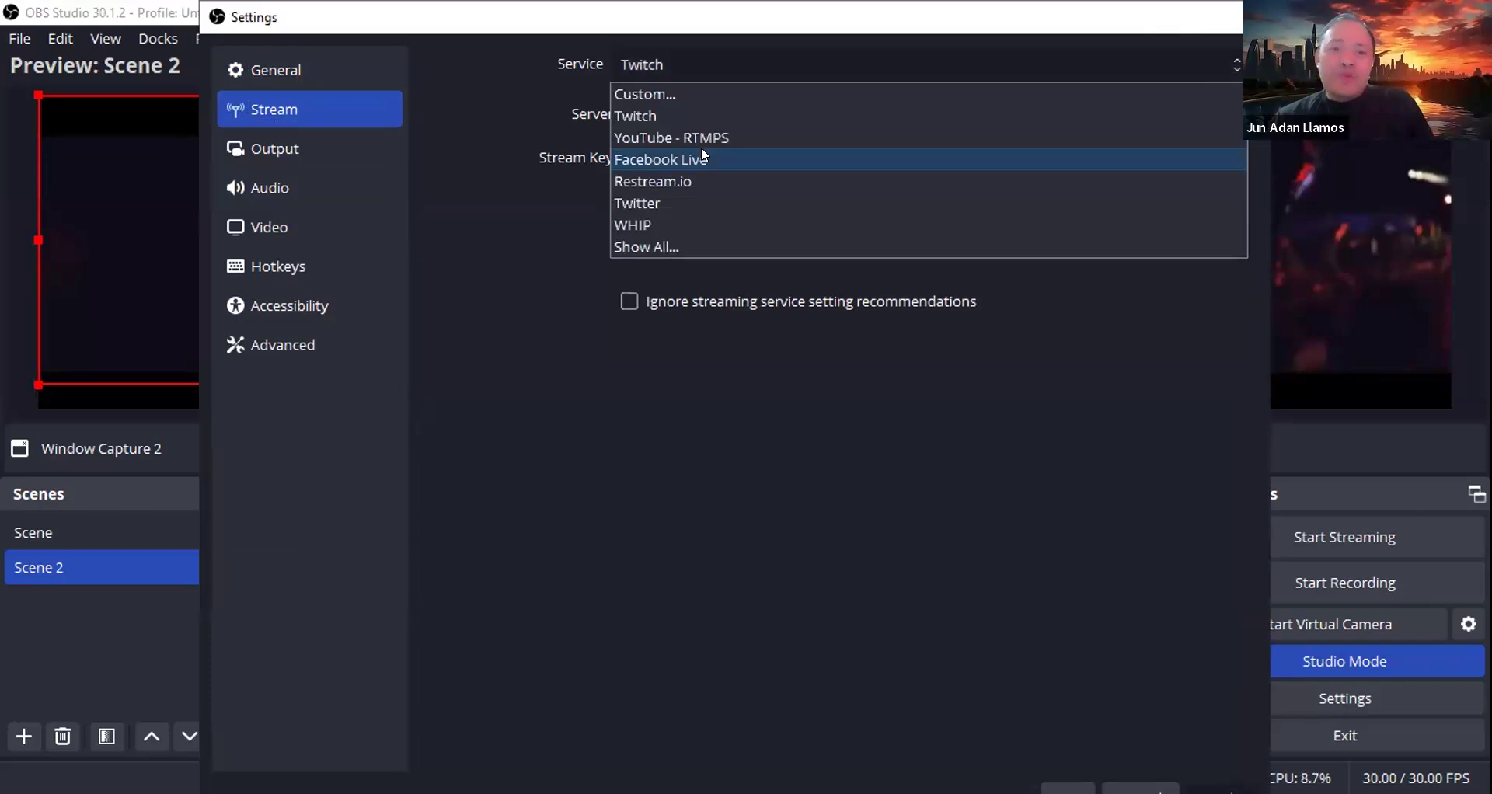
pyautogui.press('Return')
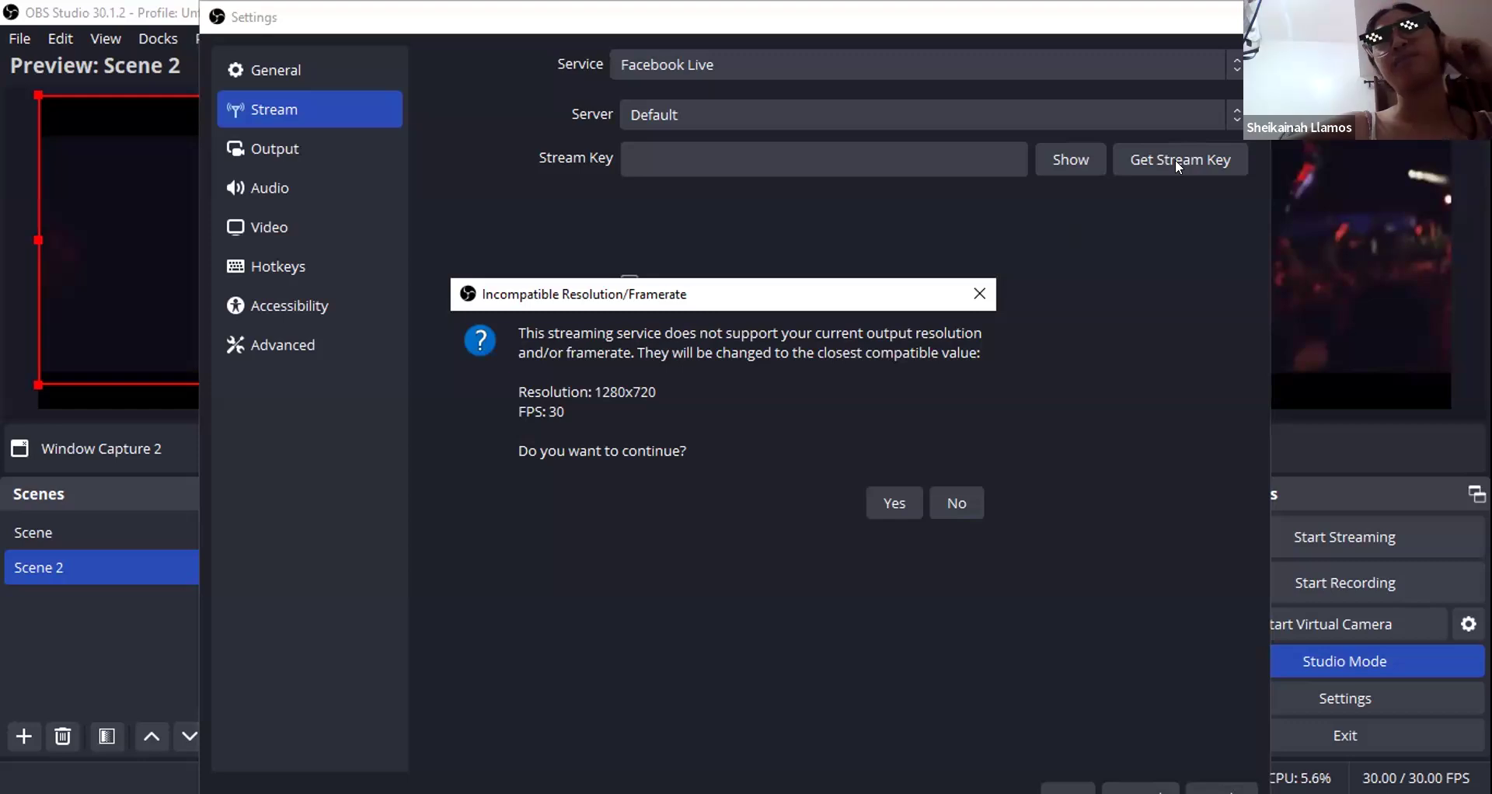
pyautogui.click(894, 505)
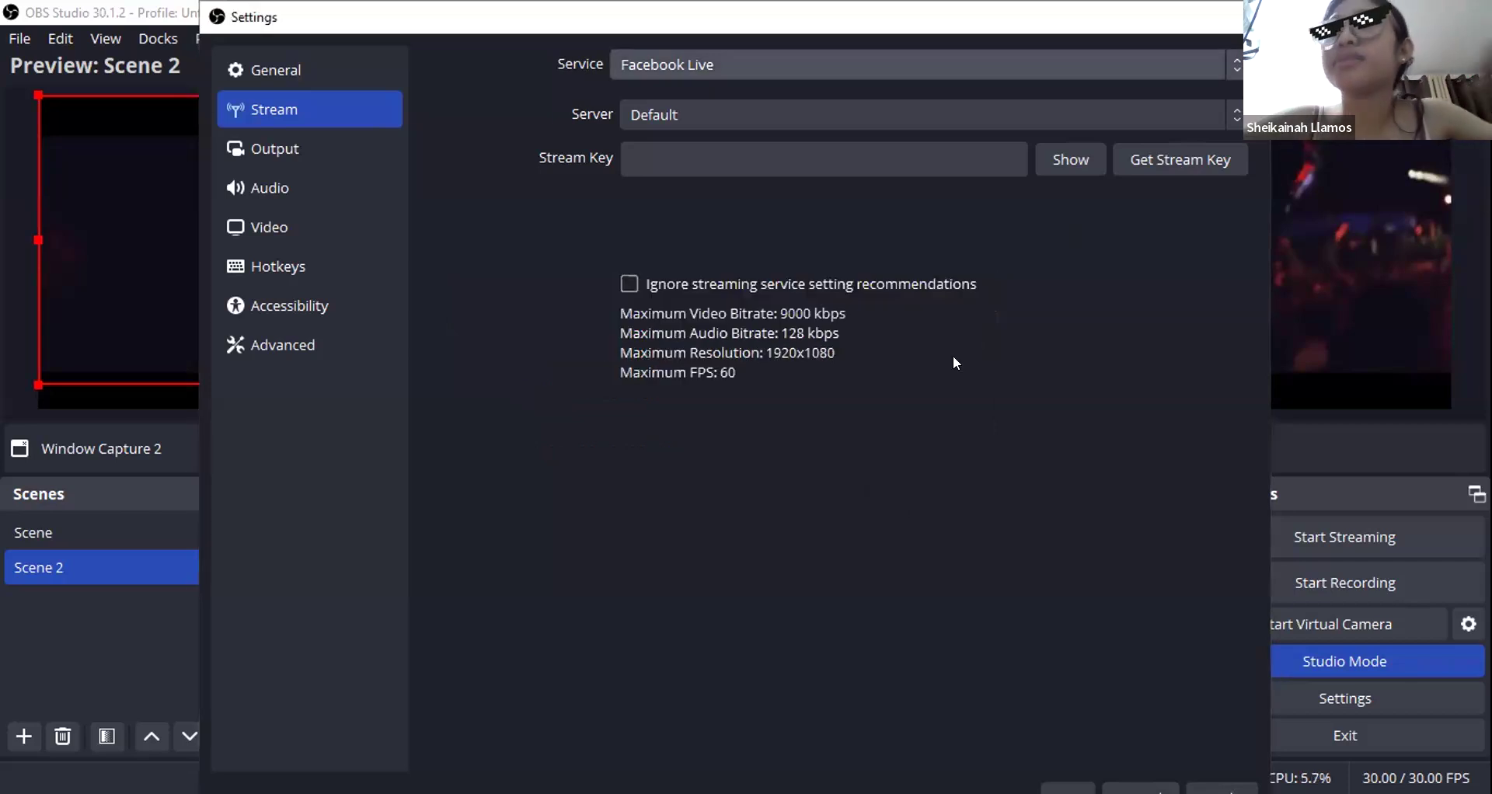
pyautogui.click(951, 165)
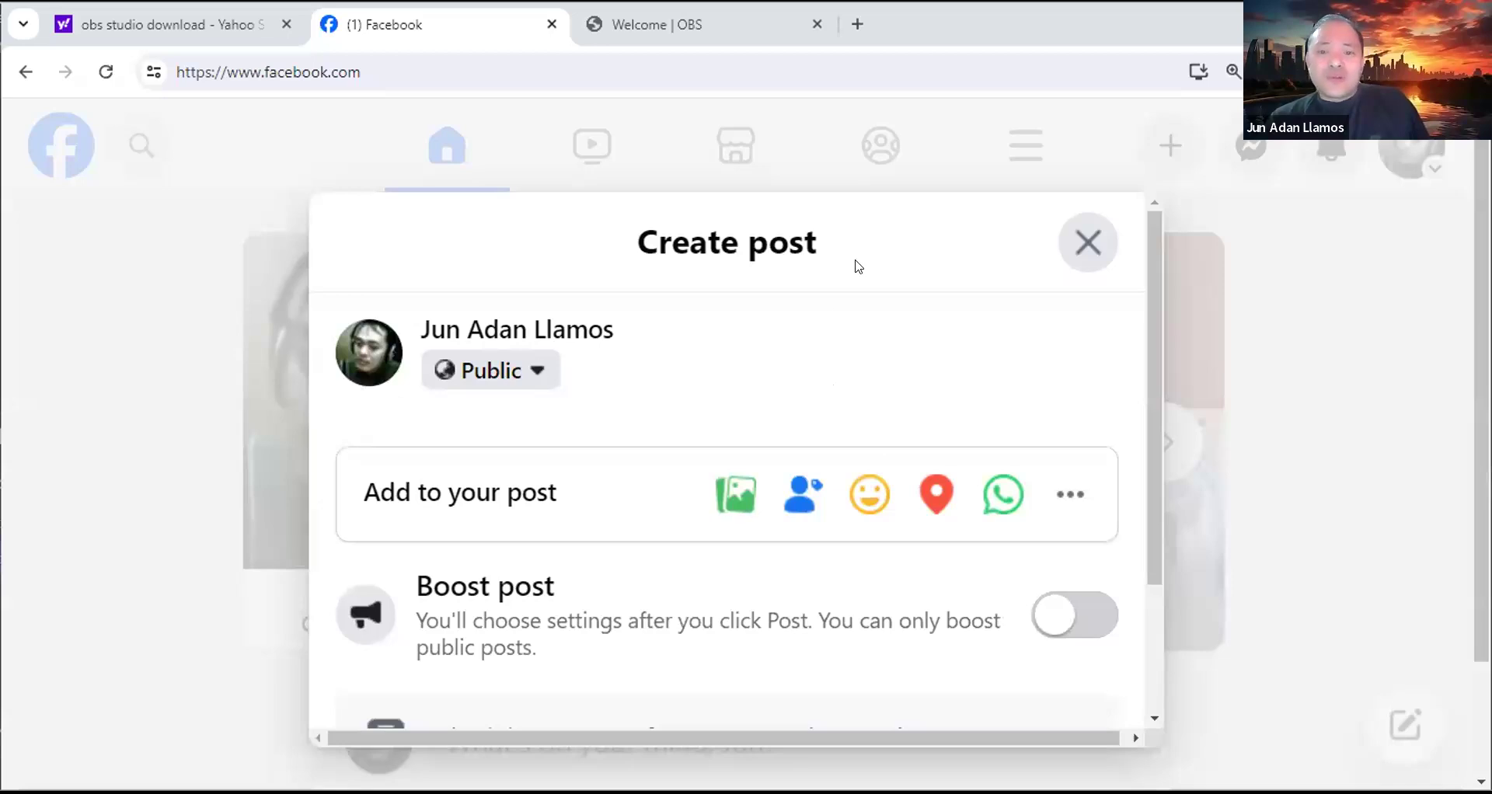
# Step: Add a Live video to the new public Facebook post from the additional post options
pyautogui.tripleClick(774, 194)
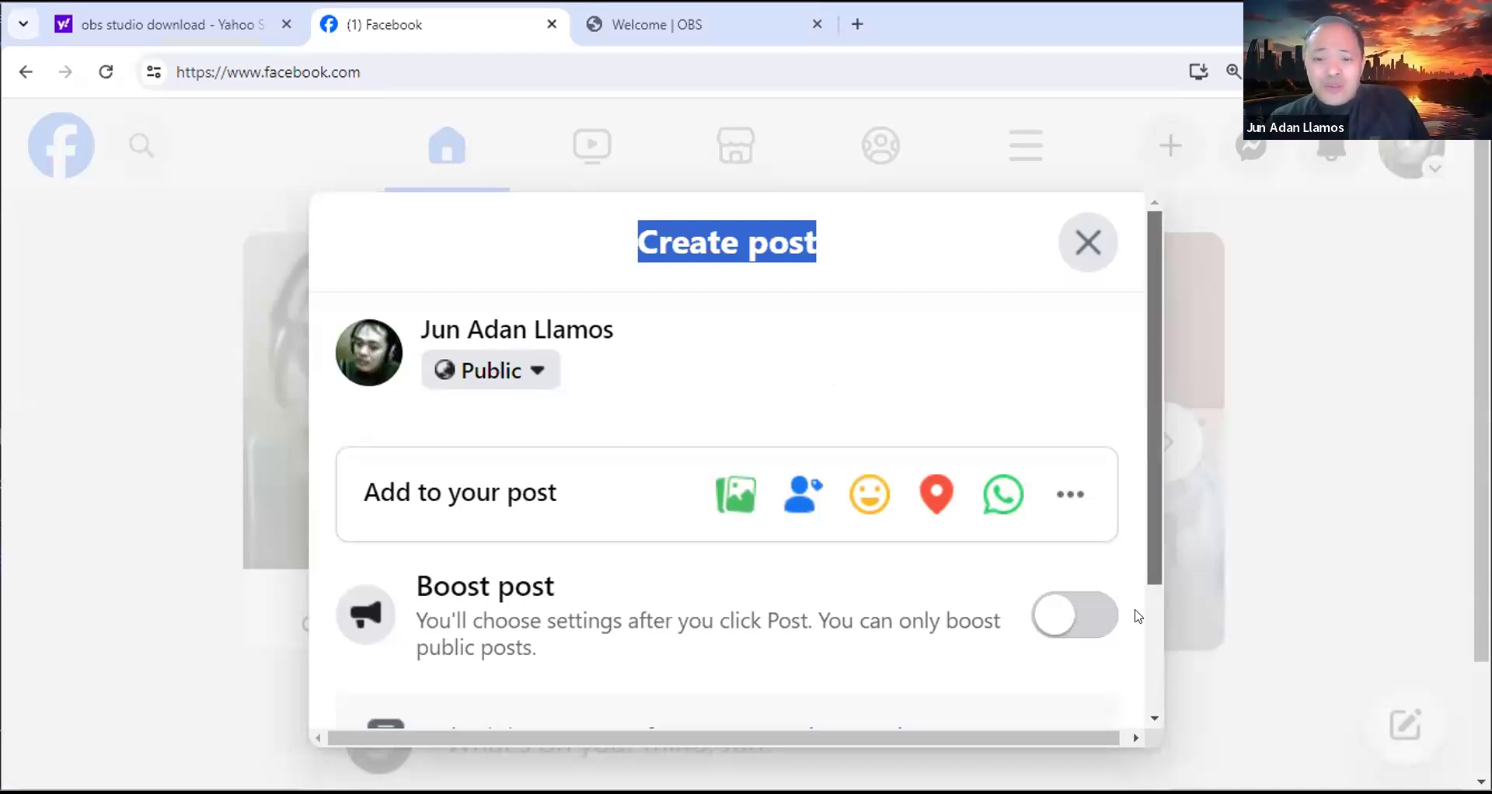
pyautogui.scroll(-2, 1138, 630)
pyautogui.scroll(1, 1142, 533)
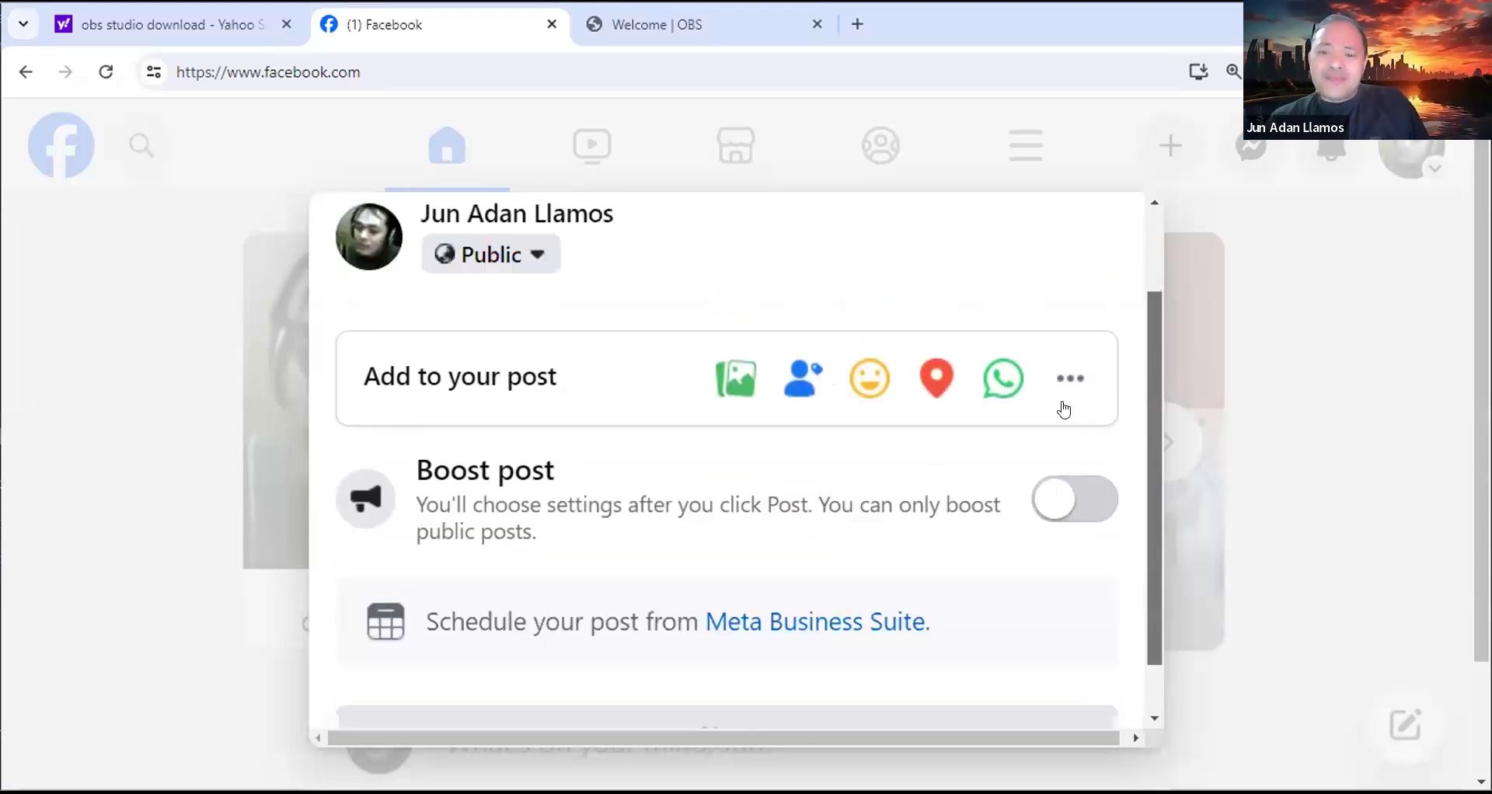
pyautogui.click(1069, 381)
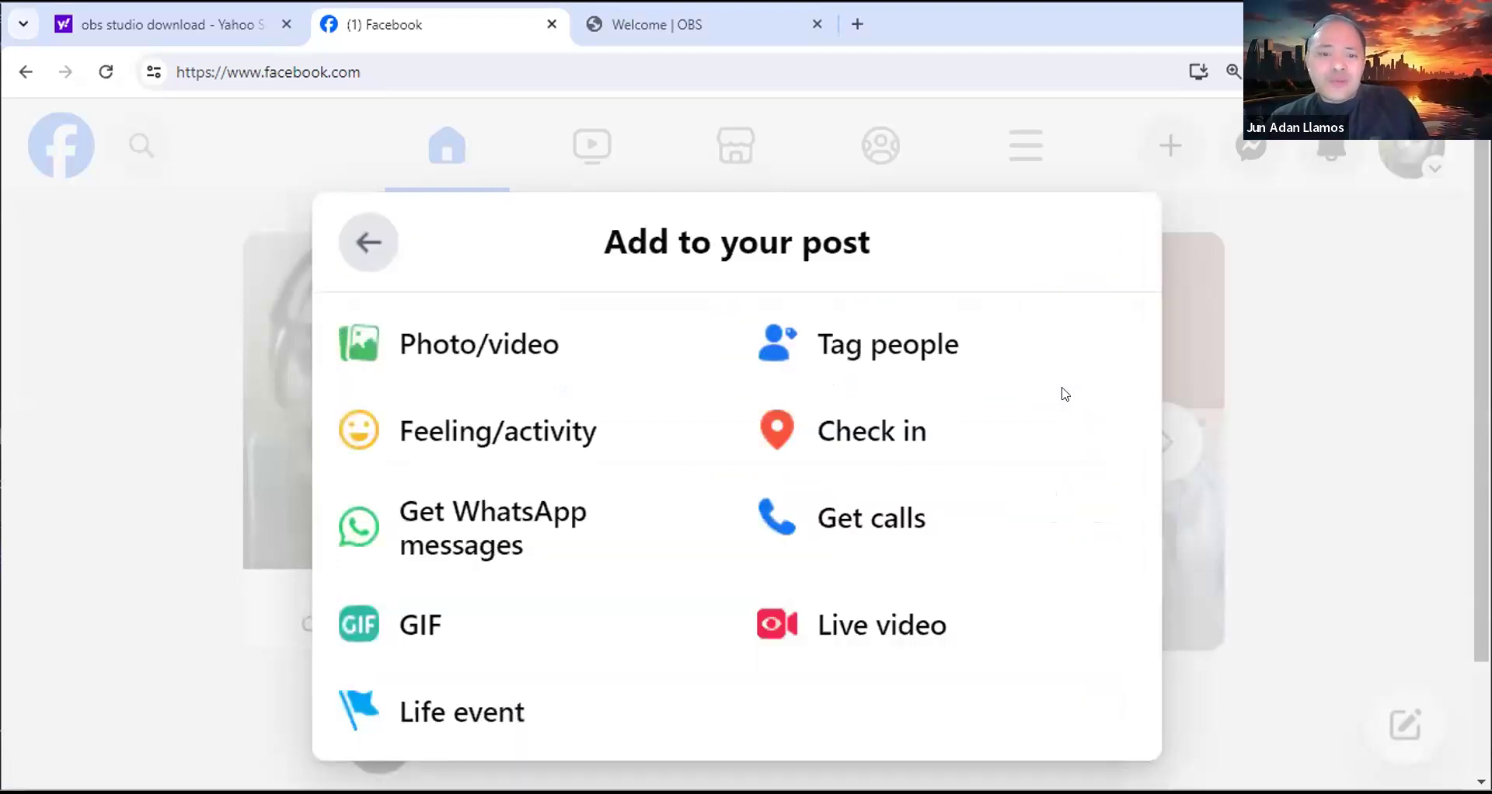
pyautogui.click(891, 627)
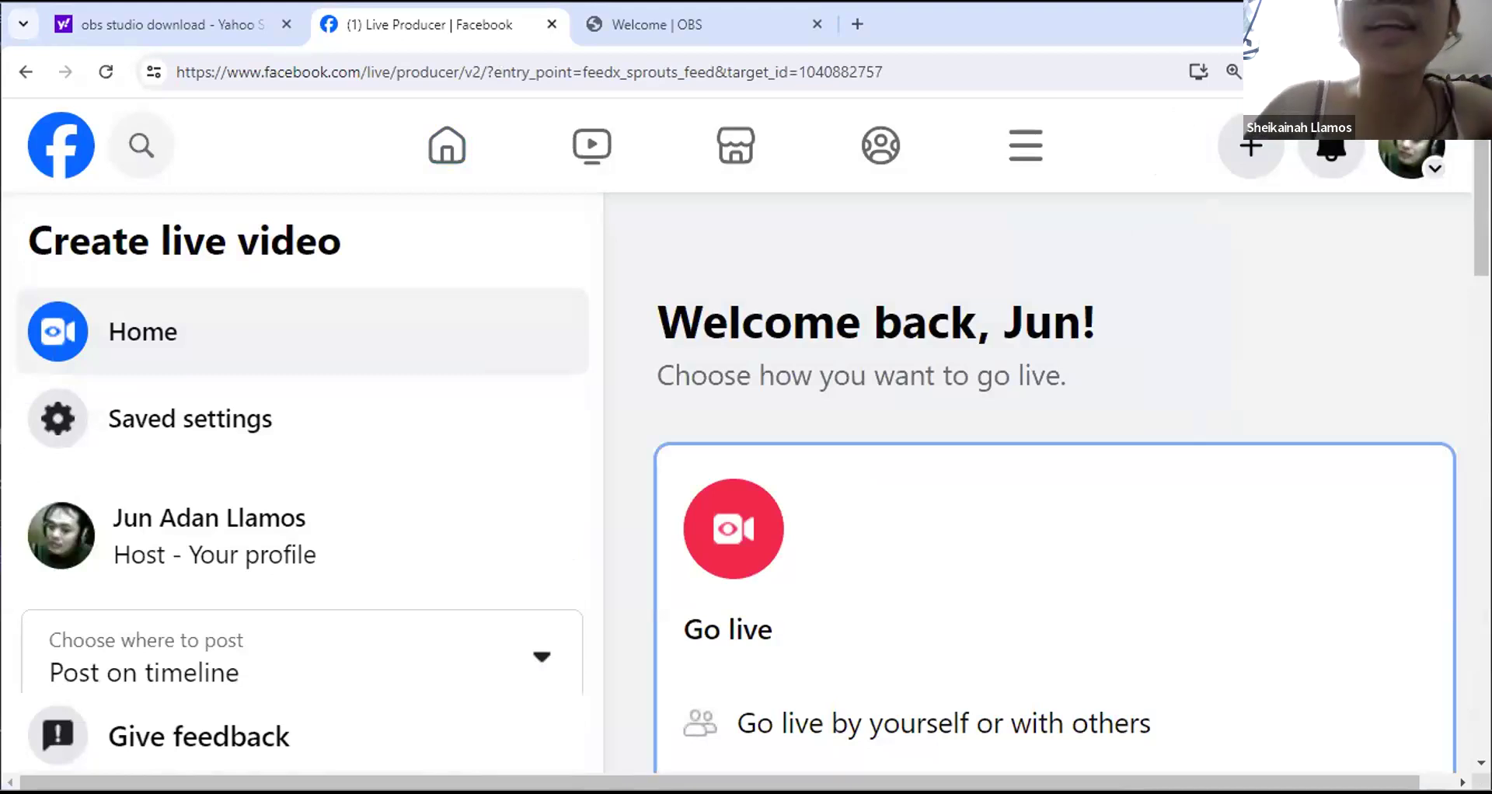
# Step: Examine the Go live option on Facebook's Create live video page
pyautogui.scroll(-2, 1055, 513)
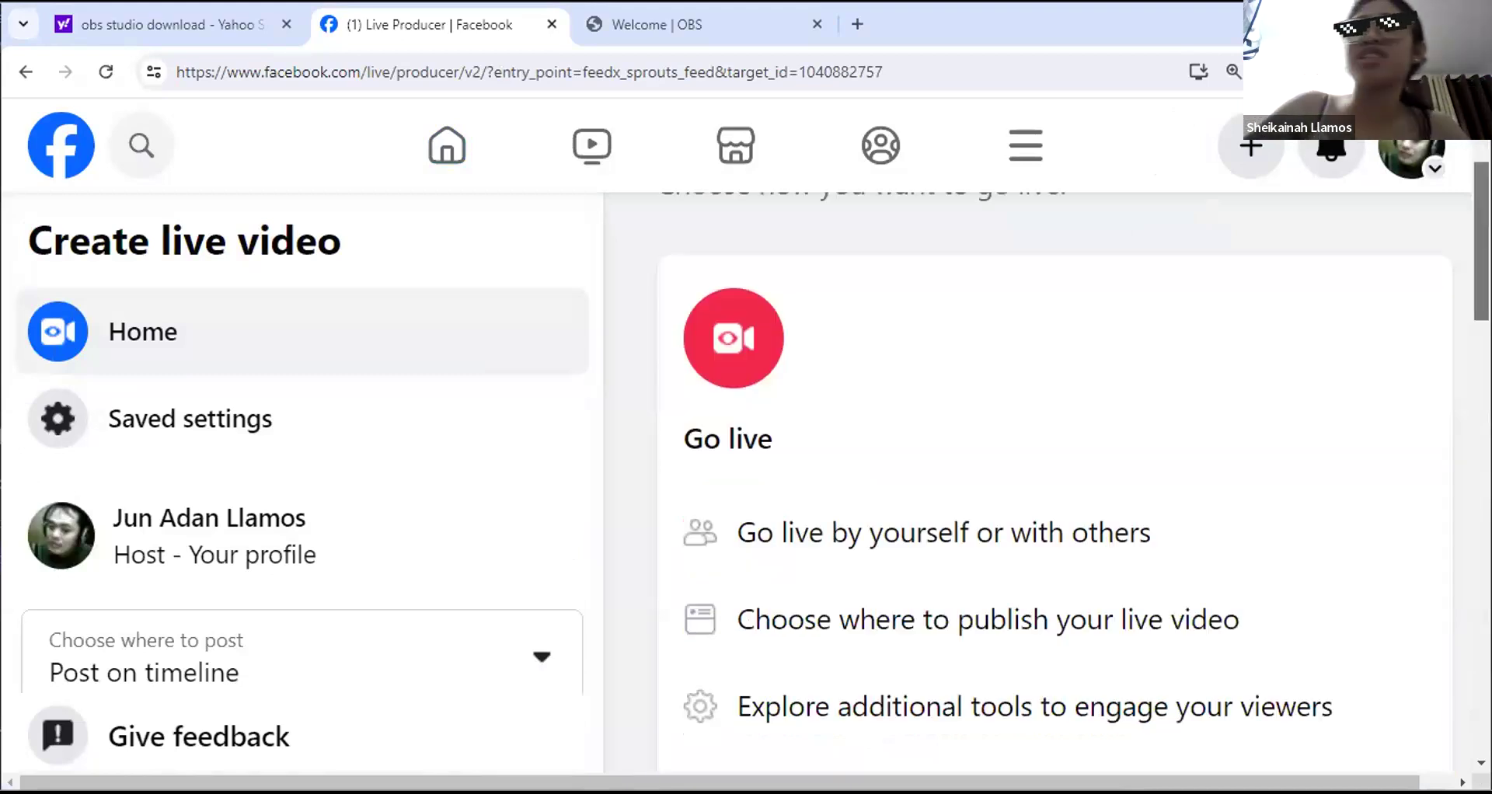
pyautogui.scroll(1, 1054, 482)
pyautogui.scroll(-1, 1055, 481)
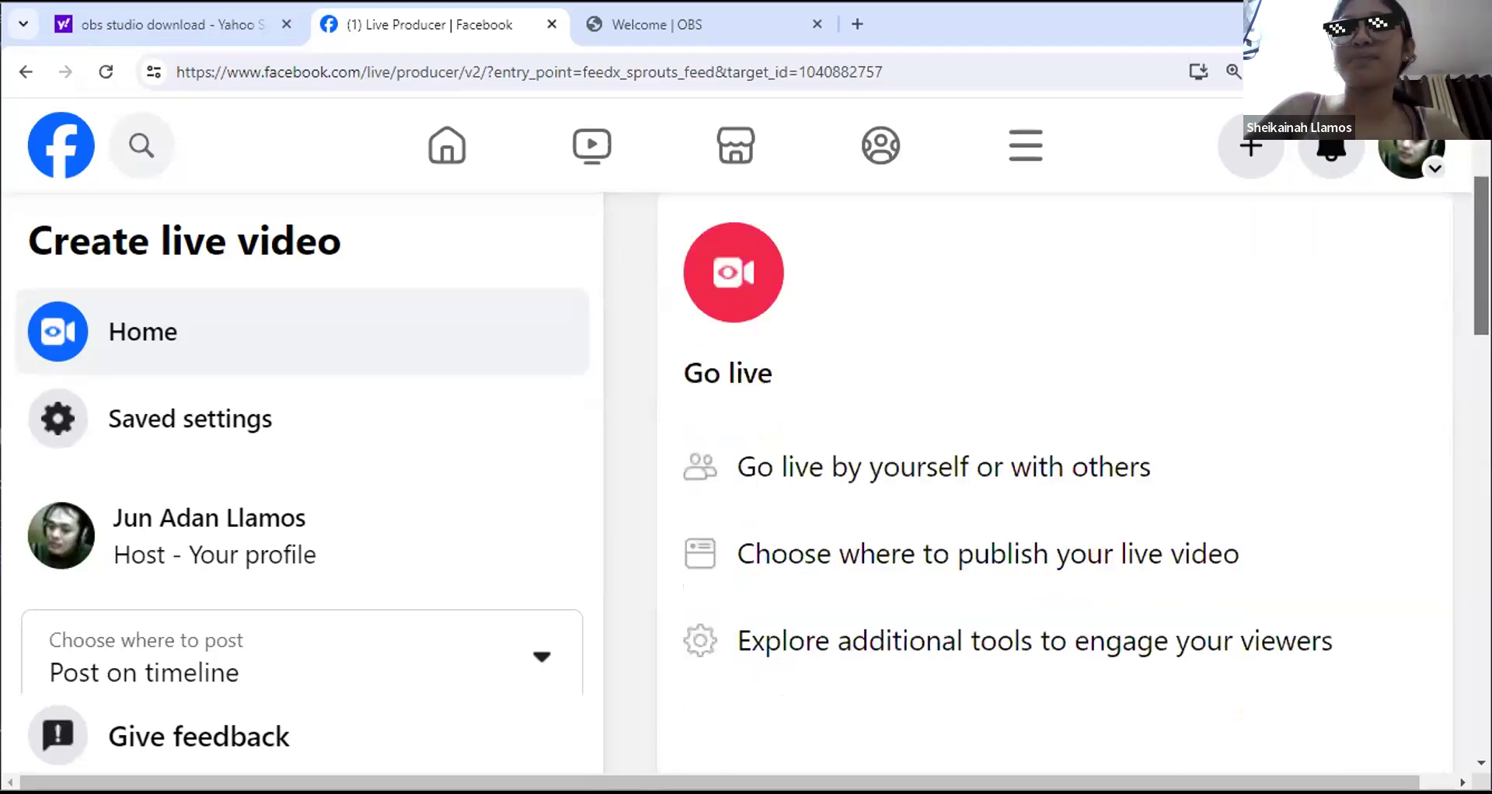
pyautogui.scroll(1, 1054, 482)
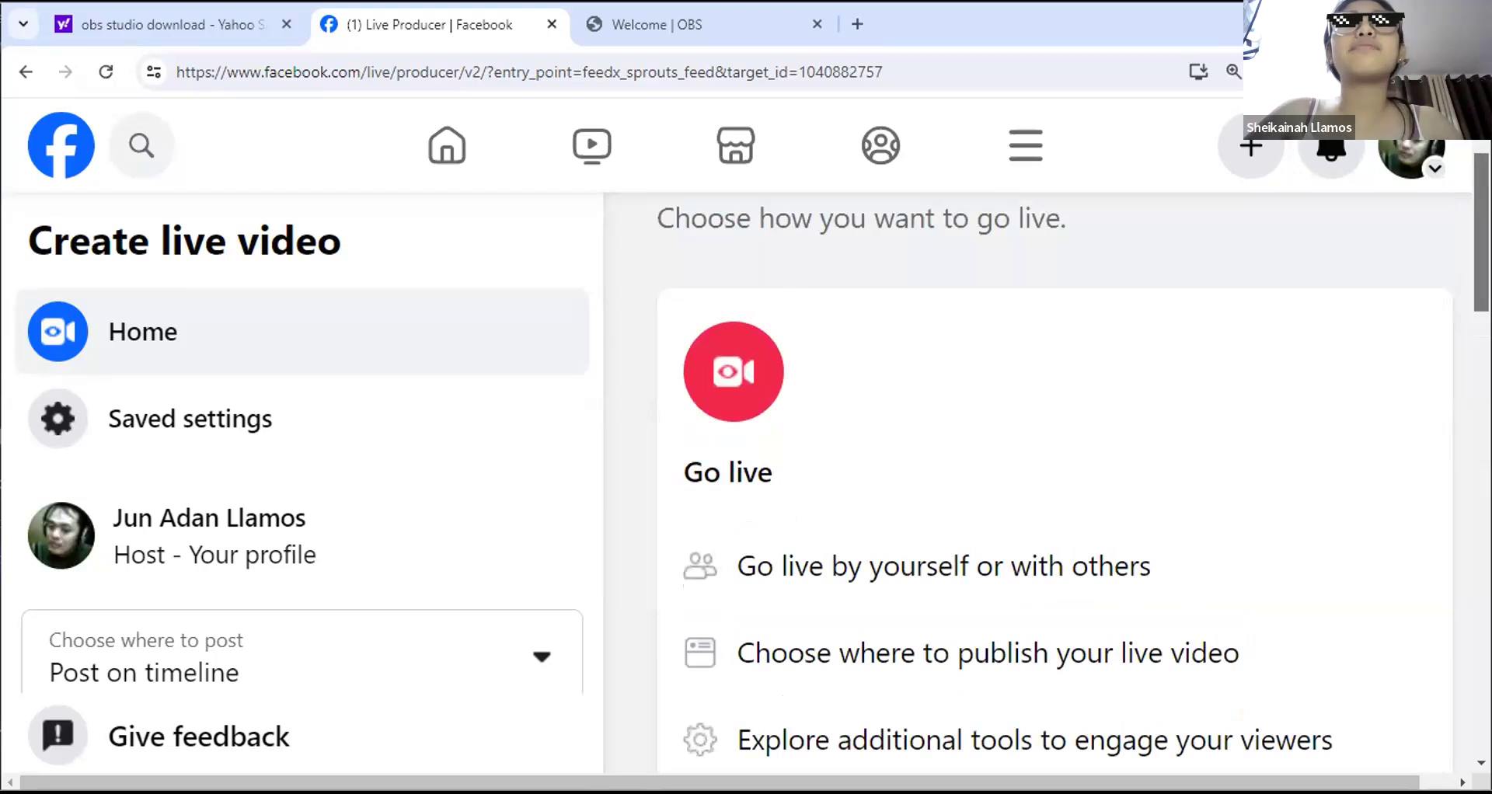
pyautogui.scroll(-1, 1054, 482)
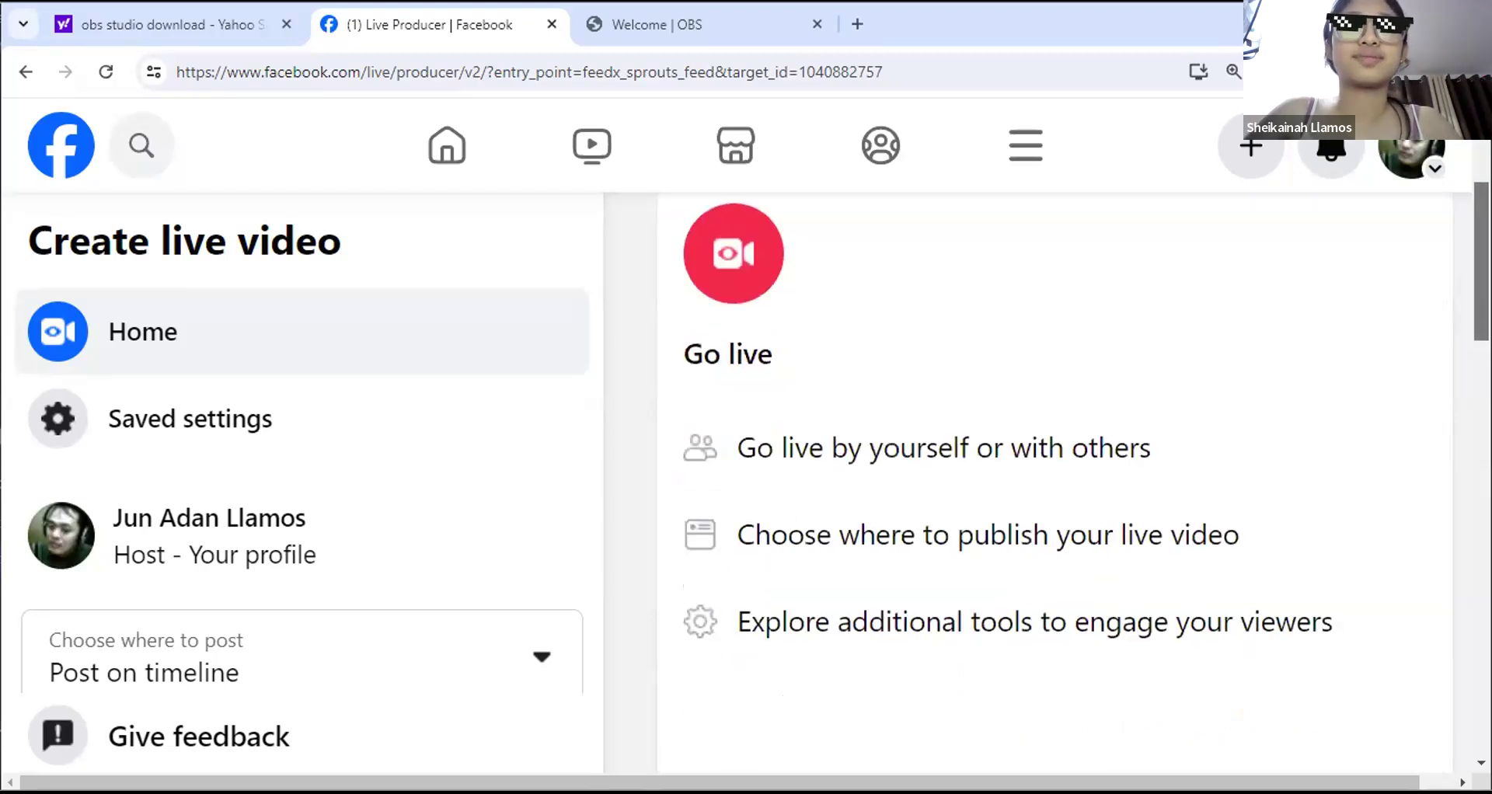
pyautogui.scroll(-1, 1055, 482)
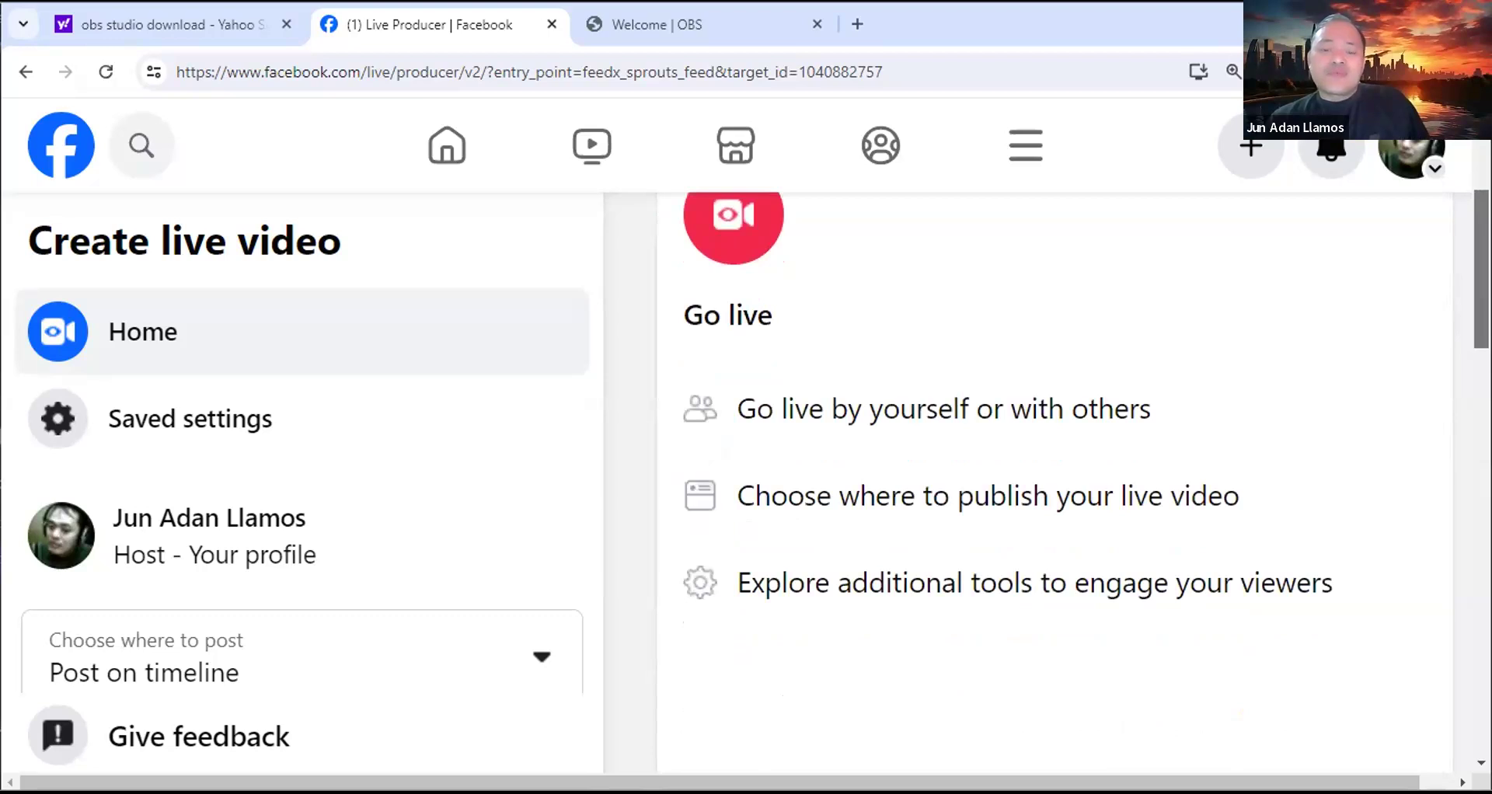
pyautogui.scroll(1, 1054, 482)
pyautogui.scroll(-1, 1055, 482)
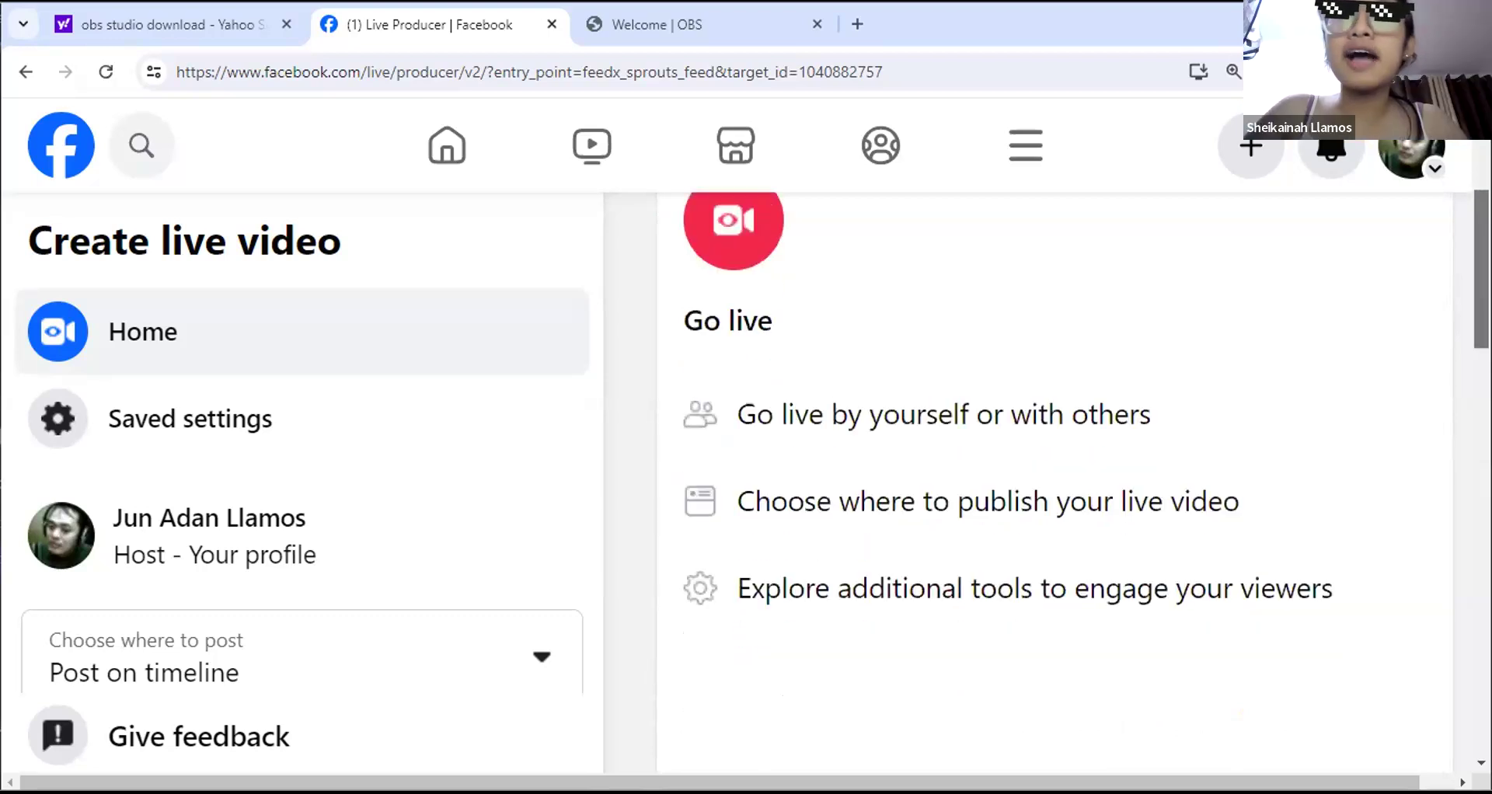
pyautogui.scroll(1, 1055, 482)
pyautogui.scroll(1, 1054, 481)
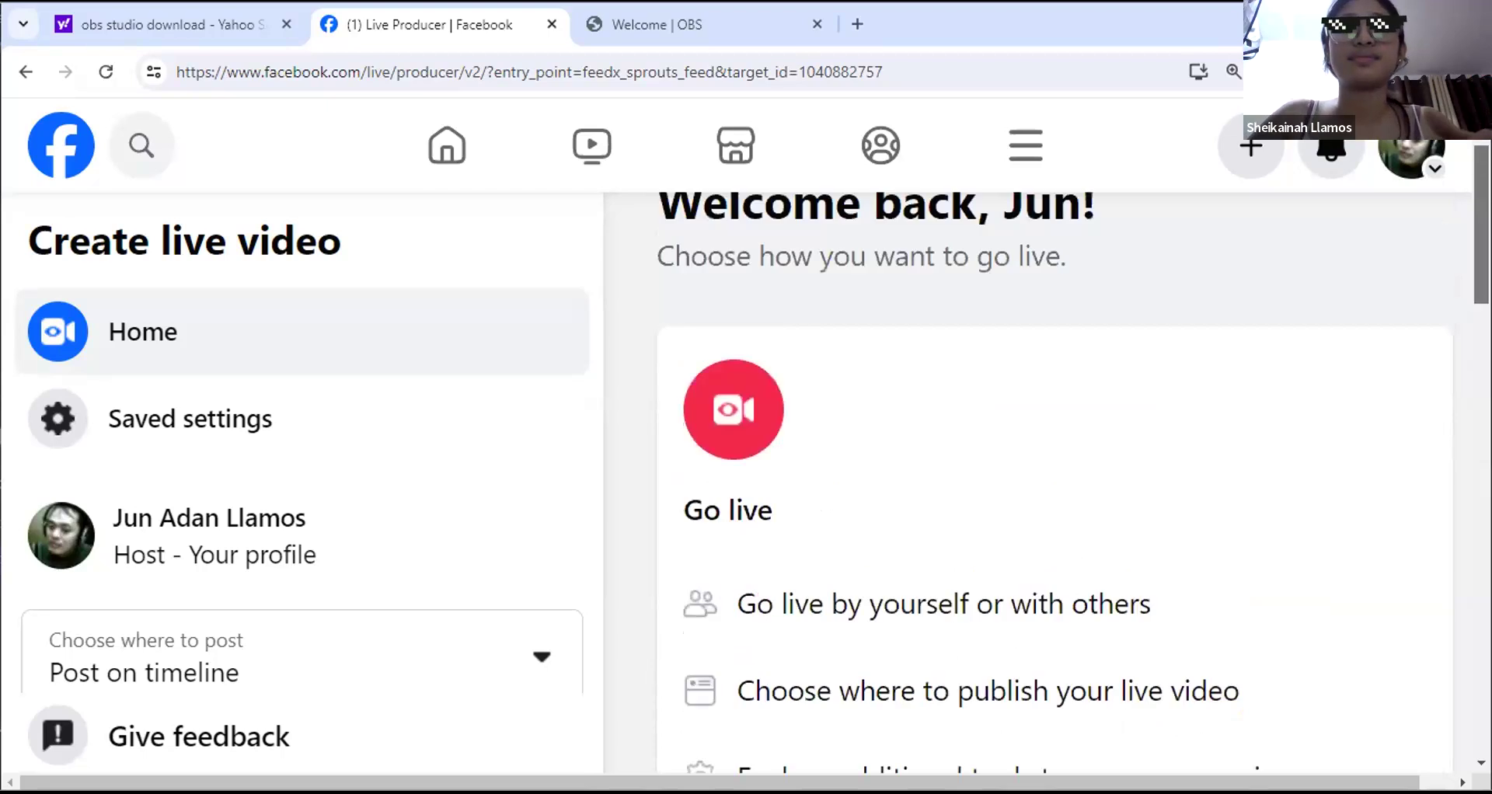
pyautogui.scroll(2, 1055, 481)
pyautogui.scroll(-1, 1054, 482)
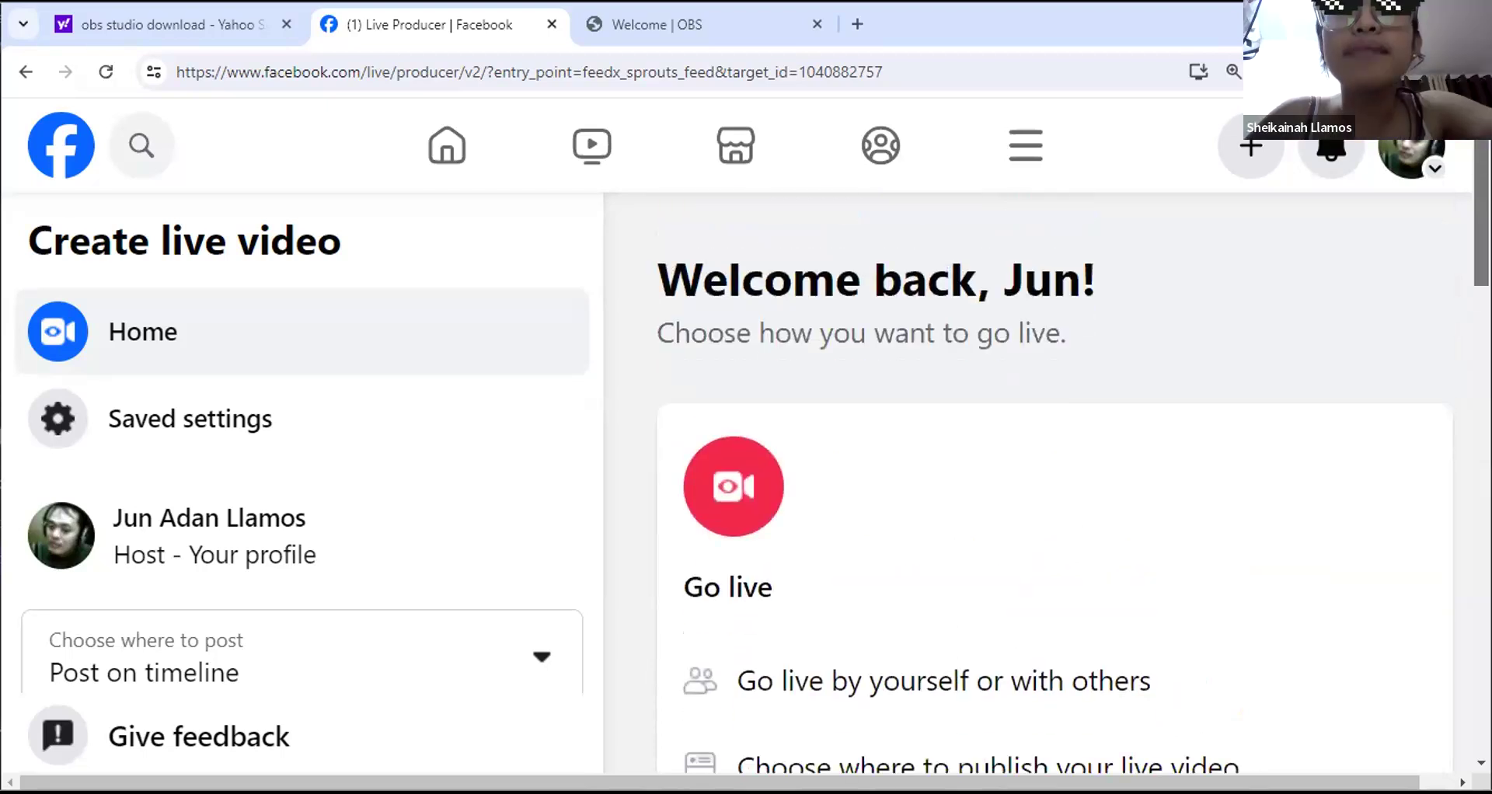
# Step: Start the Go live setup on Facebook and go to the streaming software setup section
pyautogui.scroll(-2, 1054, 482)
pyautogui.scroll(-1, 1054, 482)
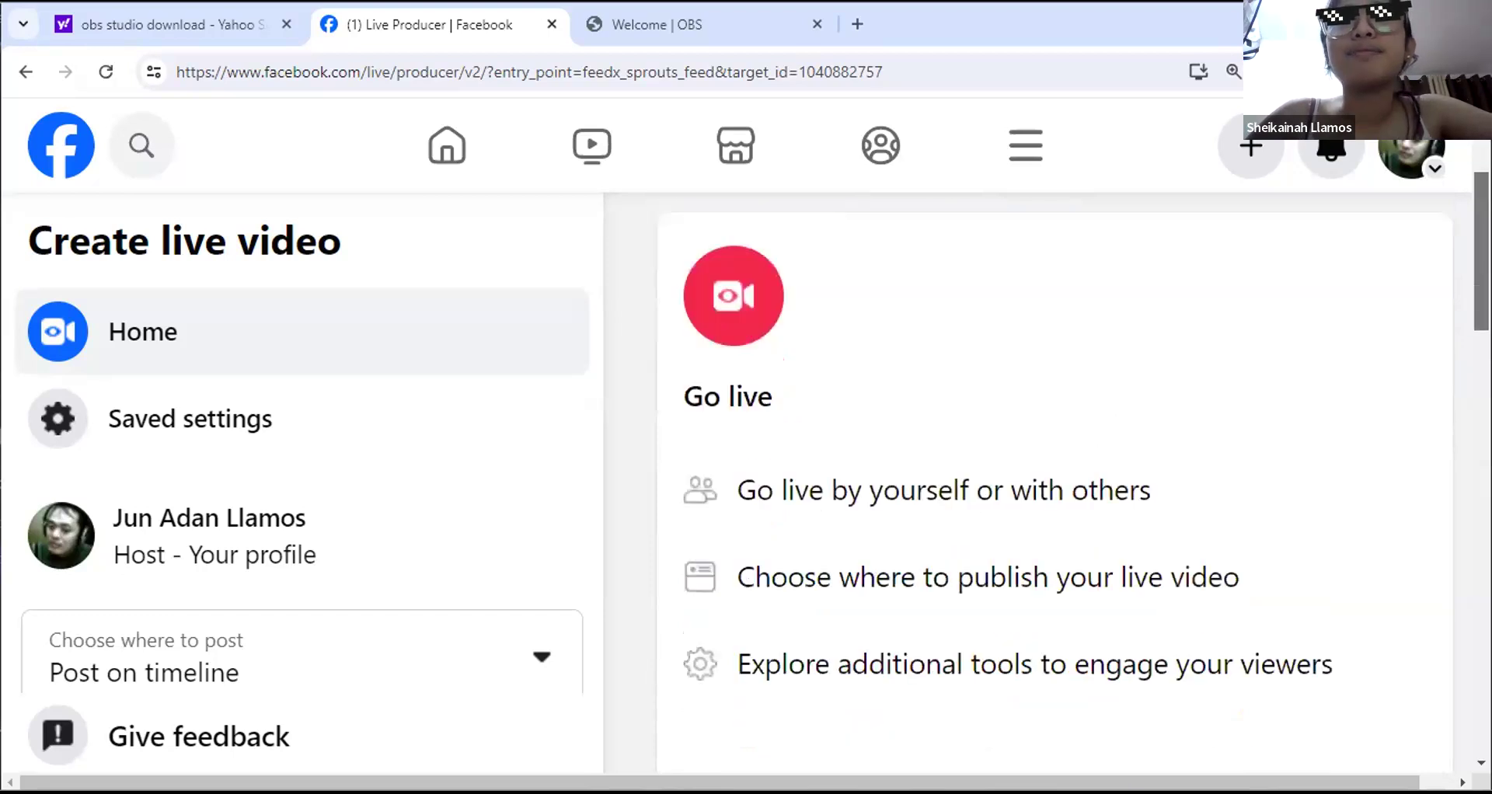
pyautogui.scroll(-1, 1054, 482)
pyautogui.scroll(-1, 1055, 482)
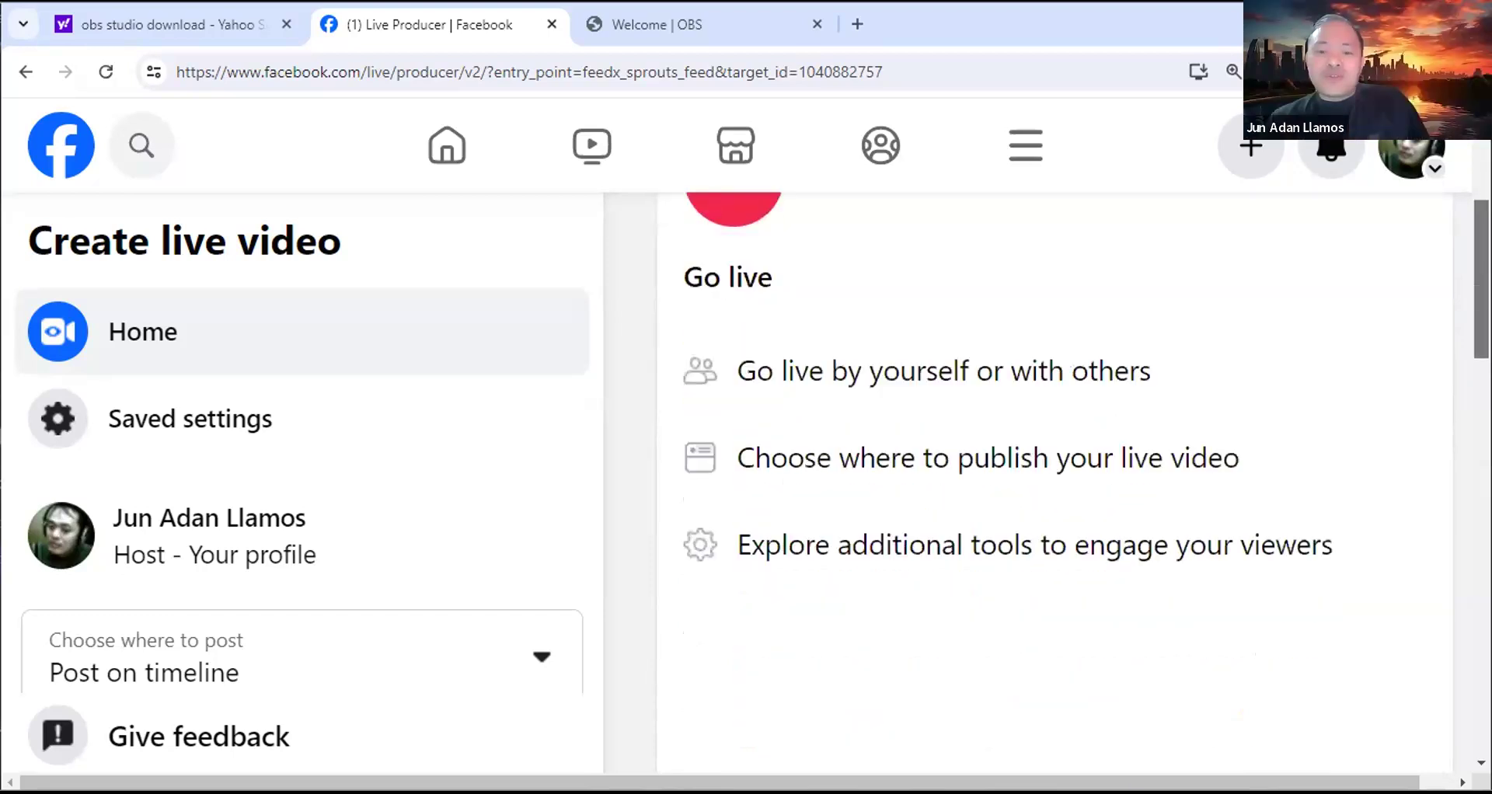
pyautogui.scroll(-1, 1054, 482)
pyautogui.scroll(-1, 1054, 482)
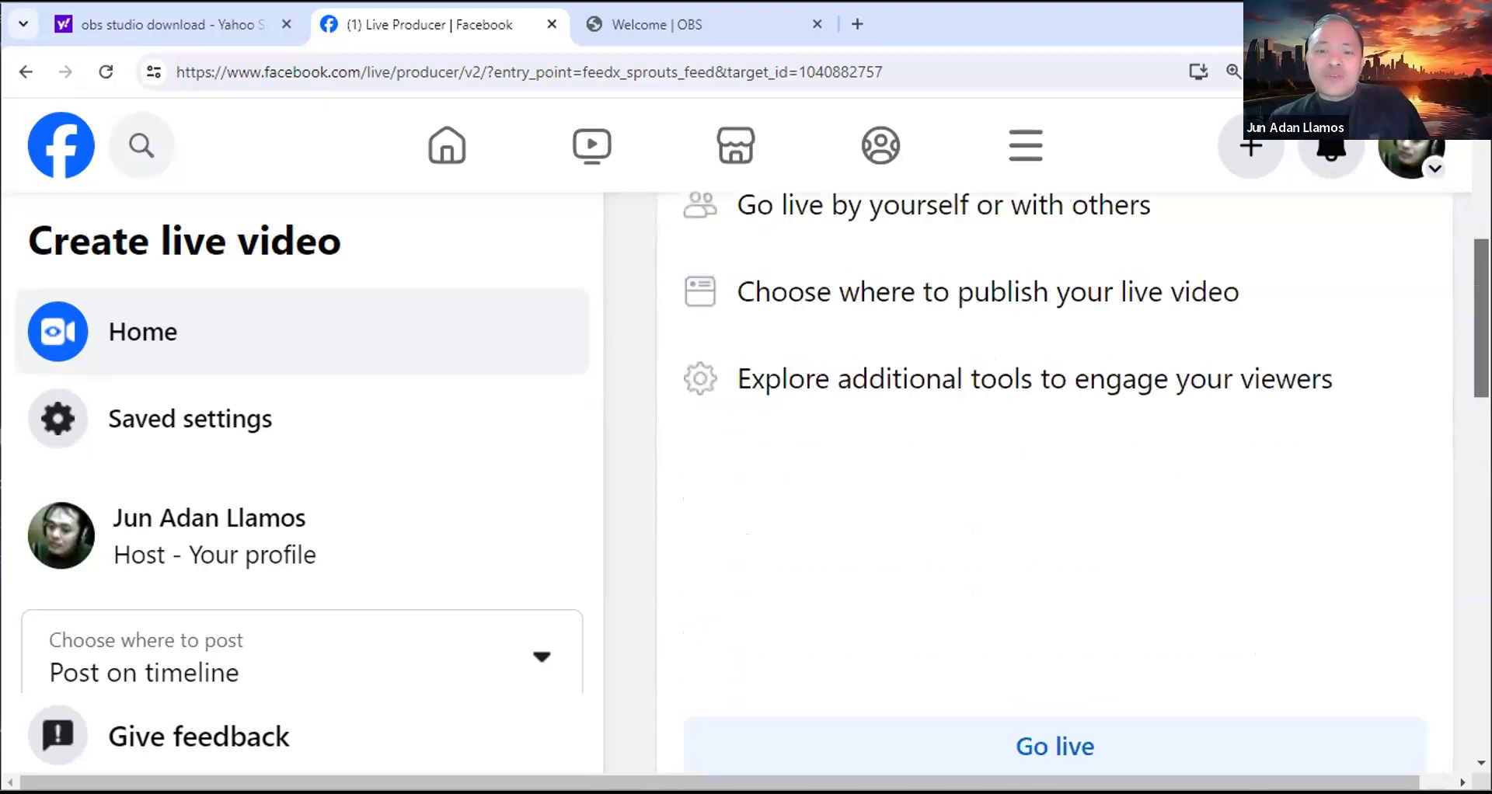
pyautogui.scroll(-3, 1055, 482)
pyautogui.scroll(-2, 1054, 482)
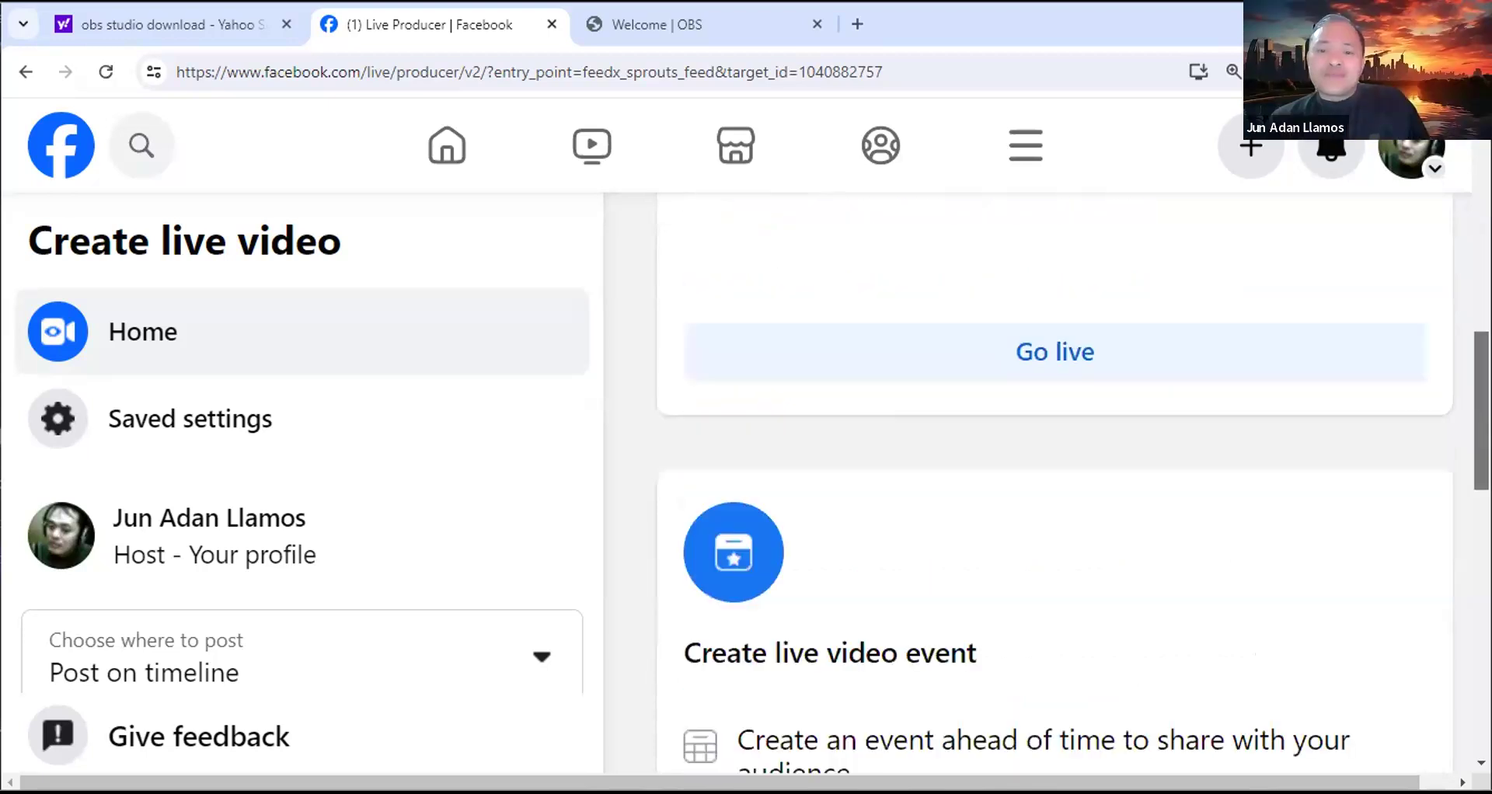
pyautogui.scroll(-1, 1055, 482)
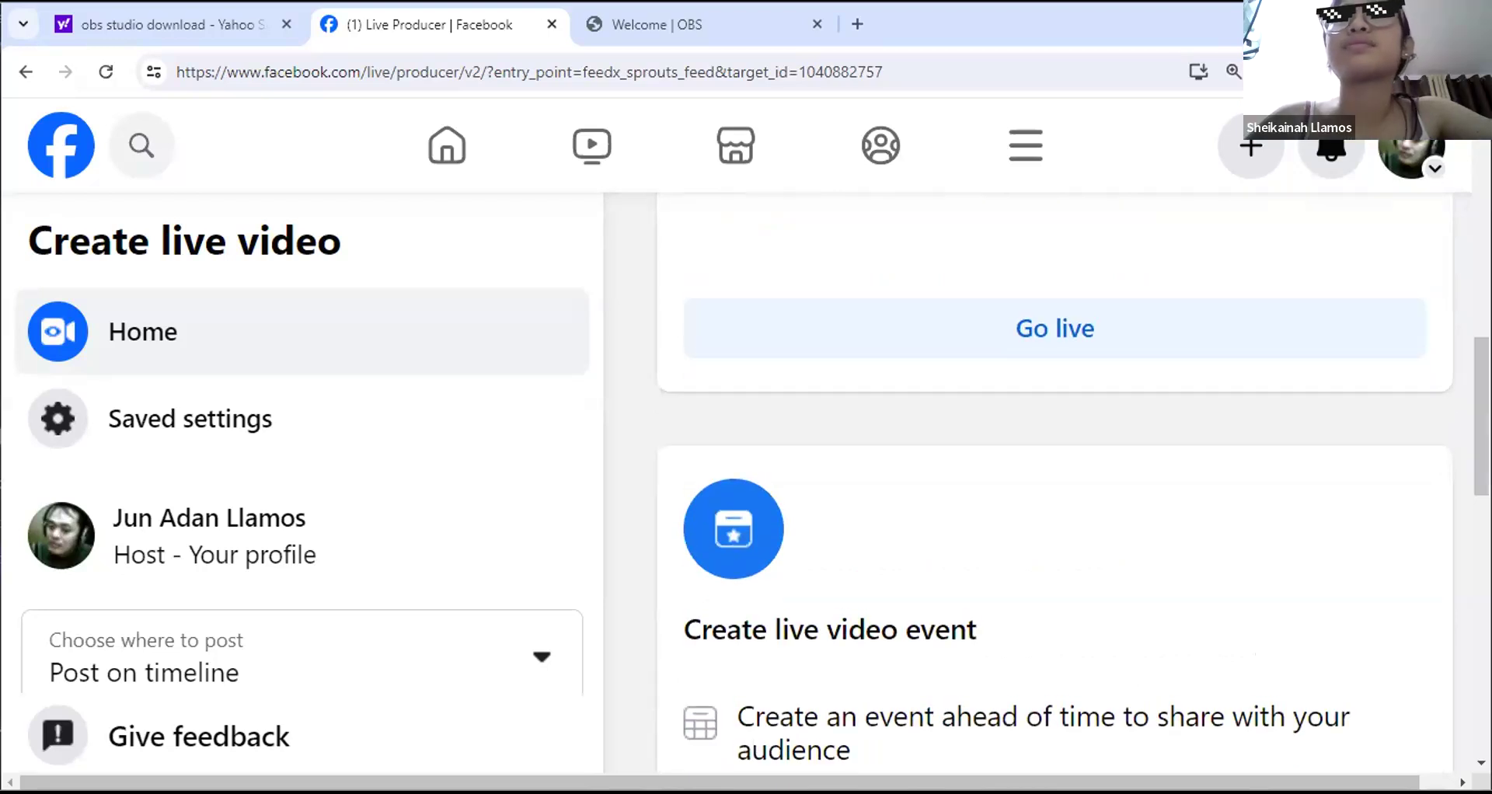
pyautogui.click(1069, 339)
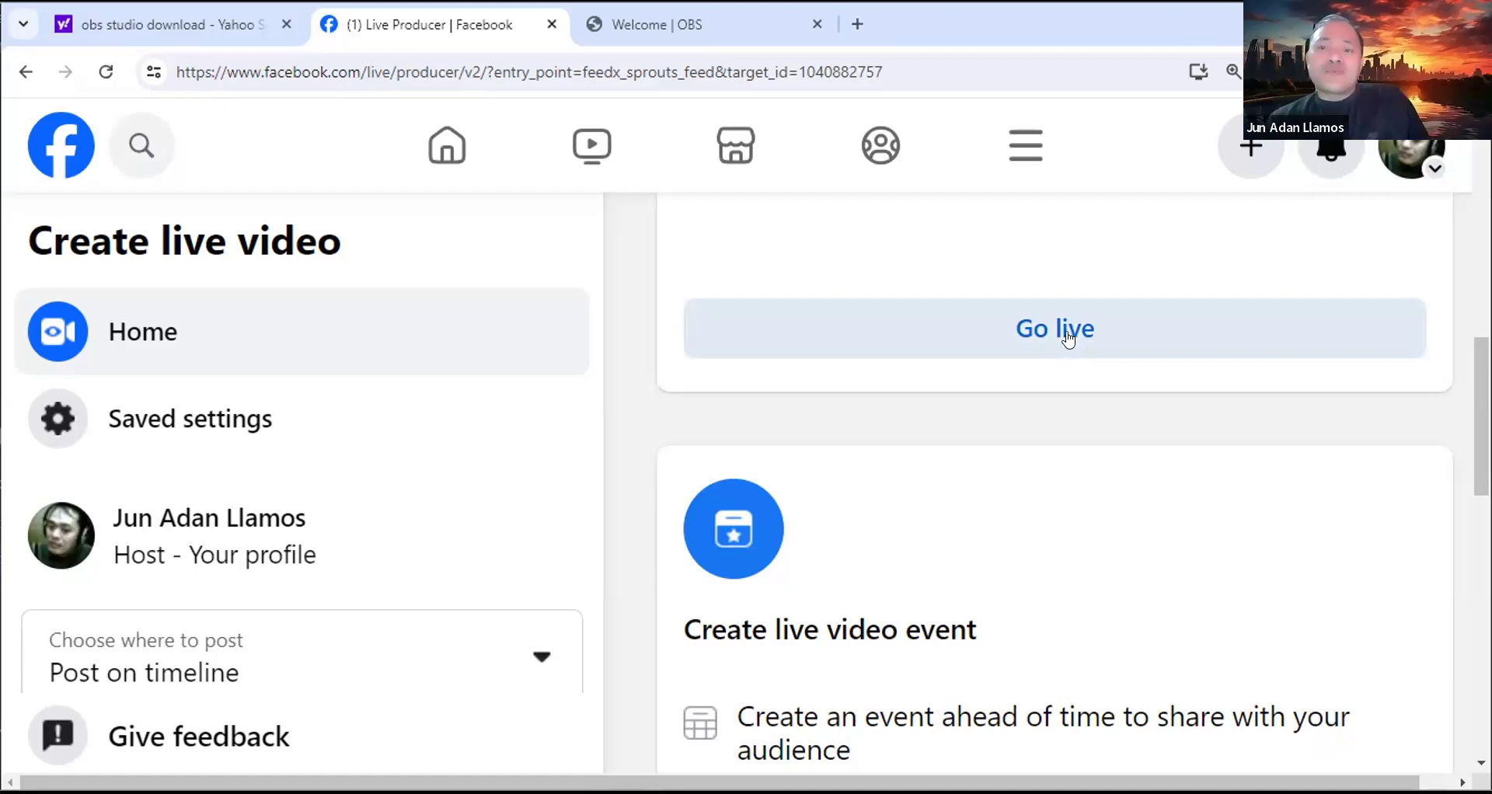
pyautogui.click(1072, 336)
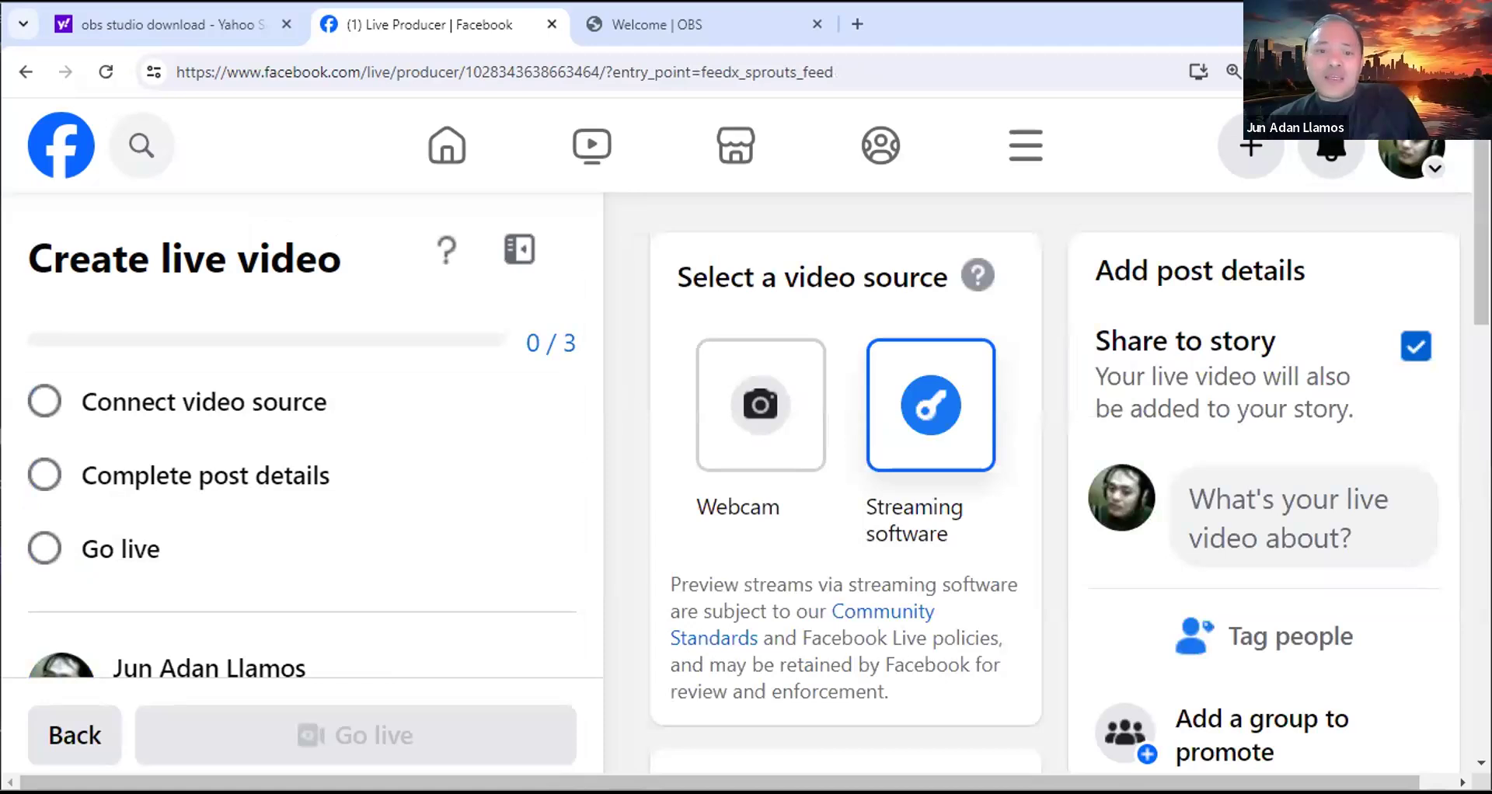
pyautogui.scroll(-1, 1068, 480)
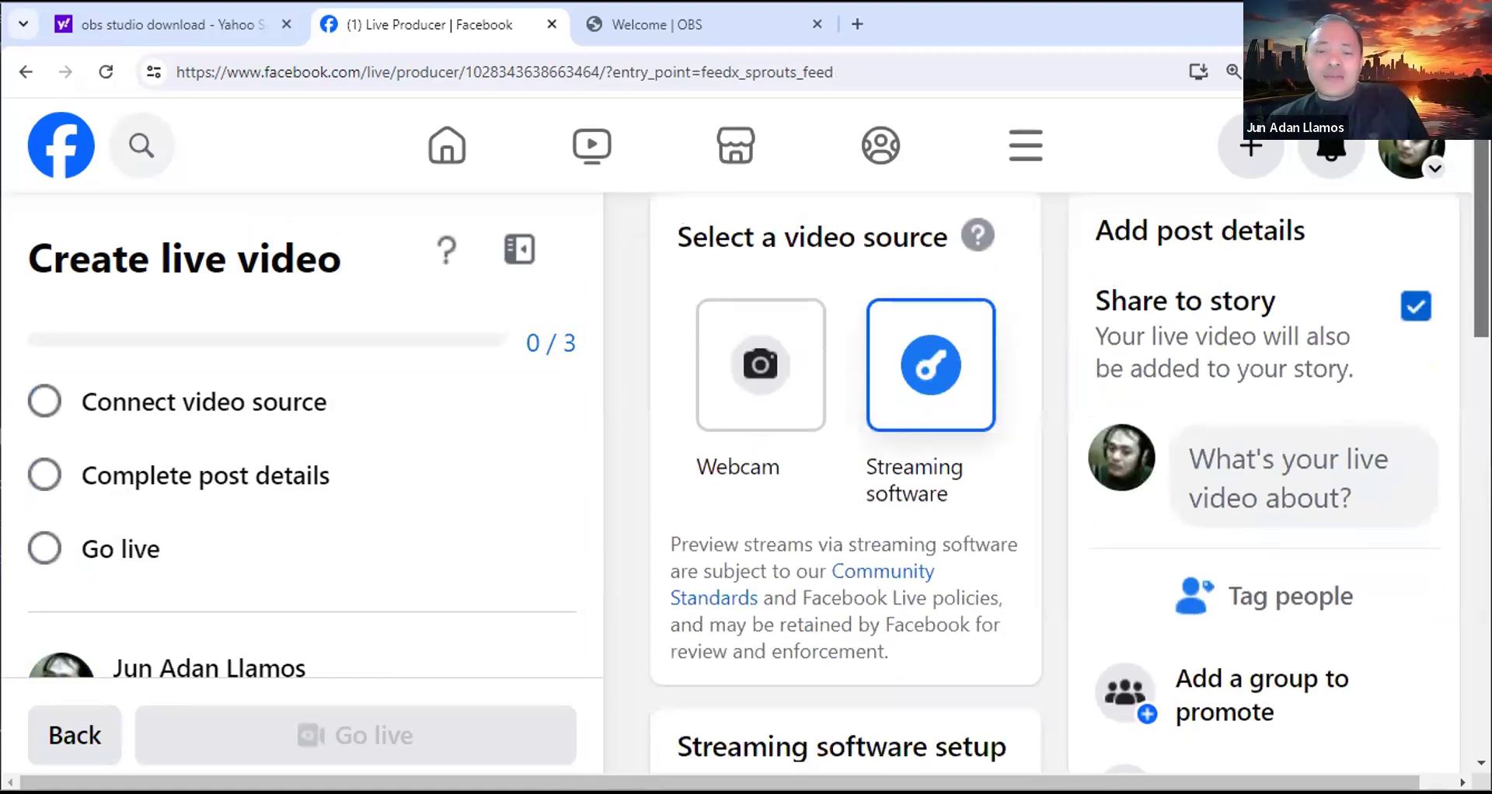
# Step: Copy the Facebook stream key from the Streaming software setup section
pyautogui.moveTo(1481, 136); pyautogui.dragTo(1481, 129)
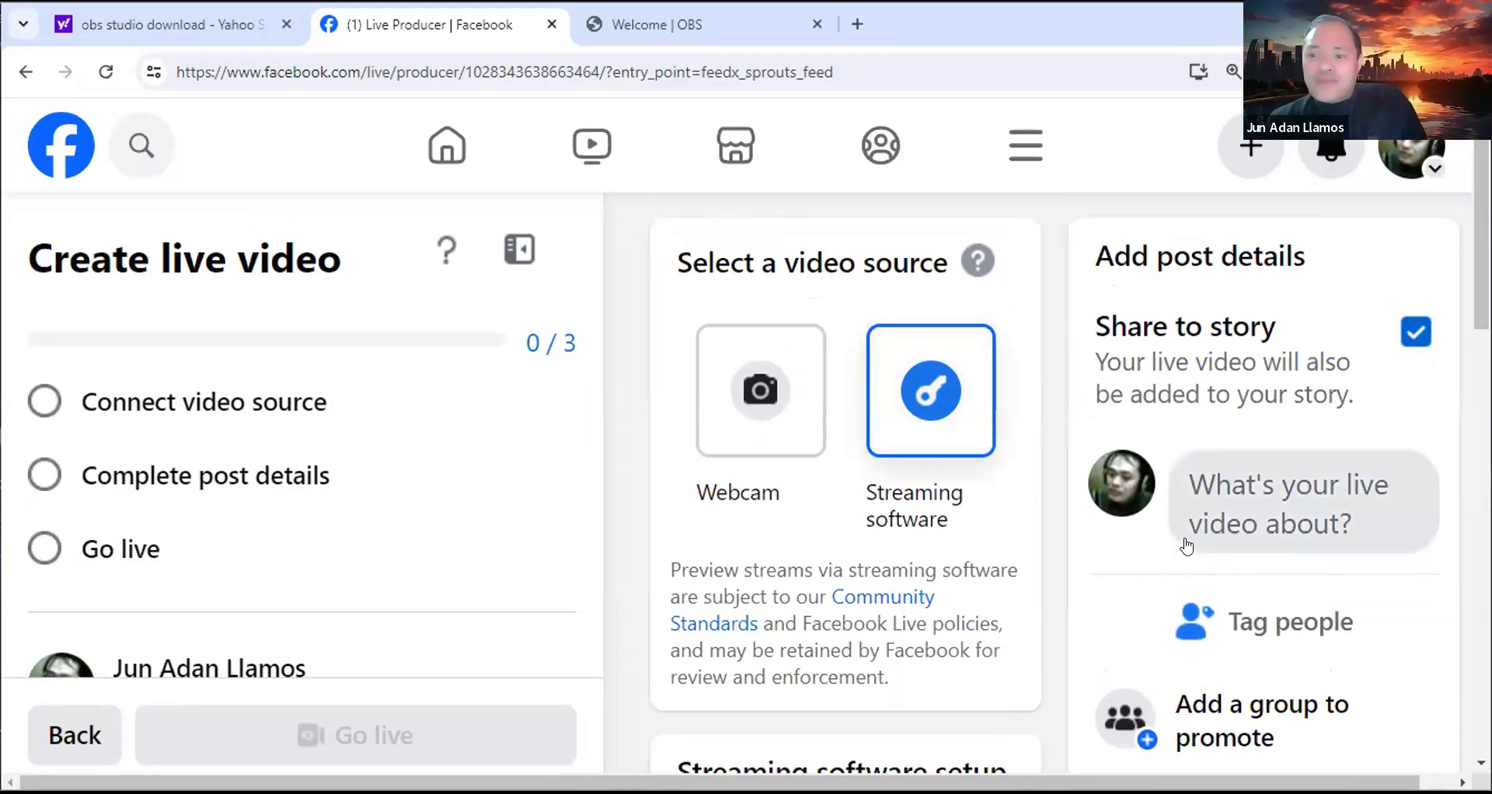
pyautogui.scroll(-2, 1302, 501)
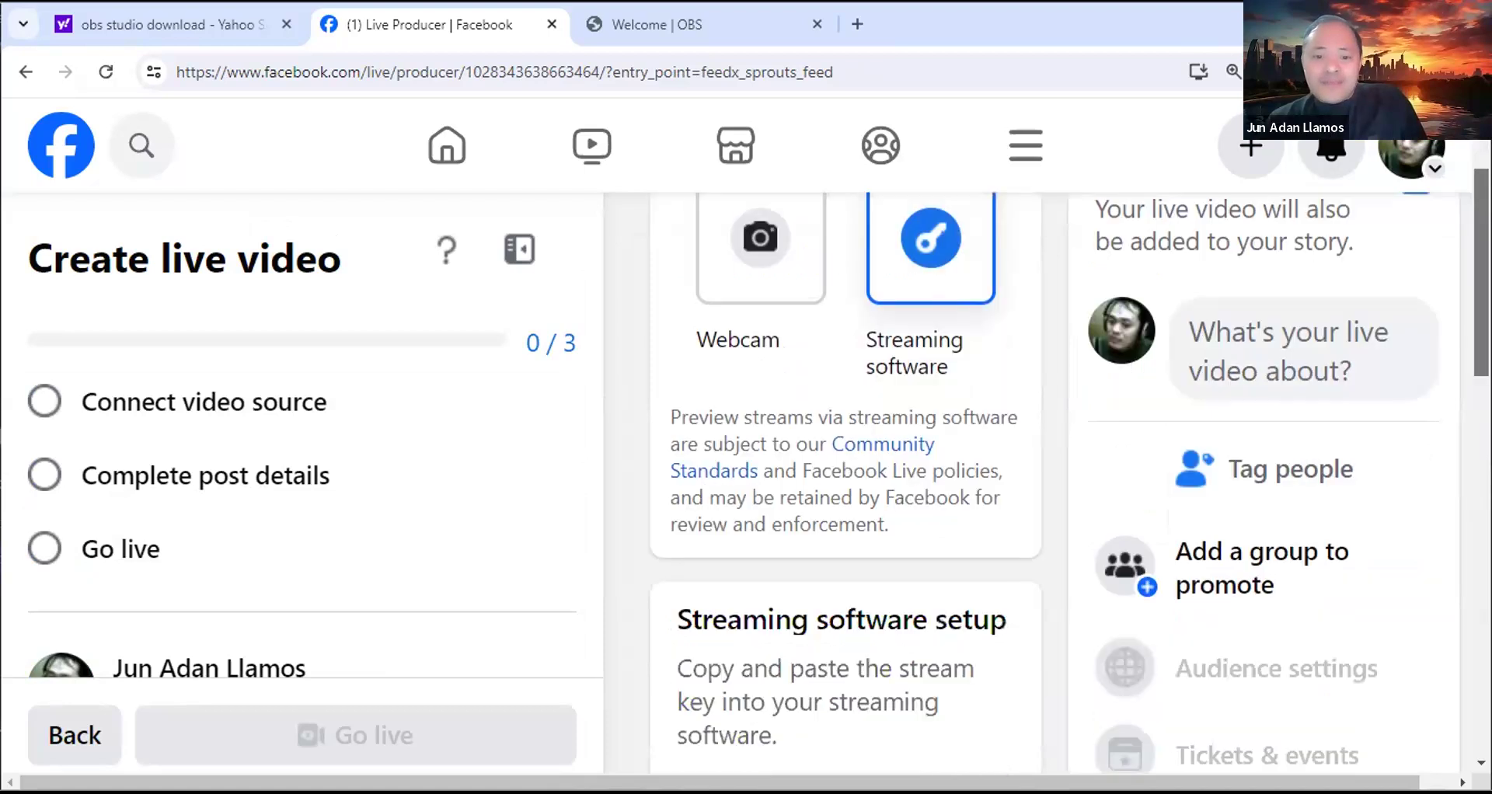
pyautogui.scroll(-5, 1205, 531)
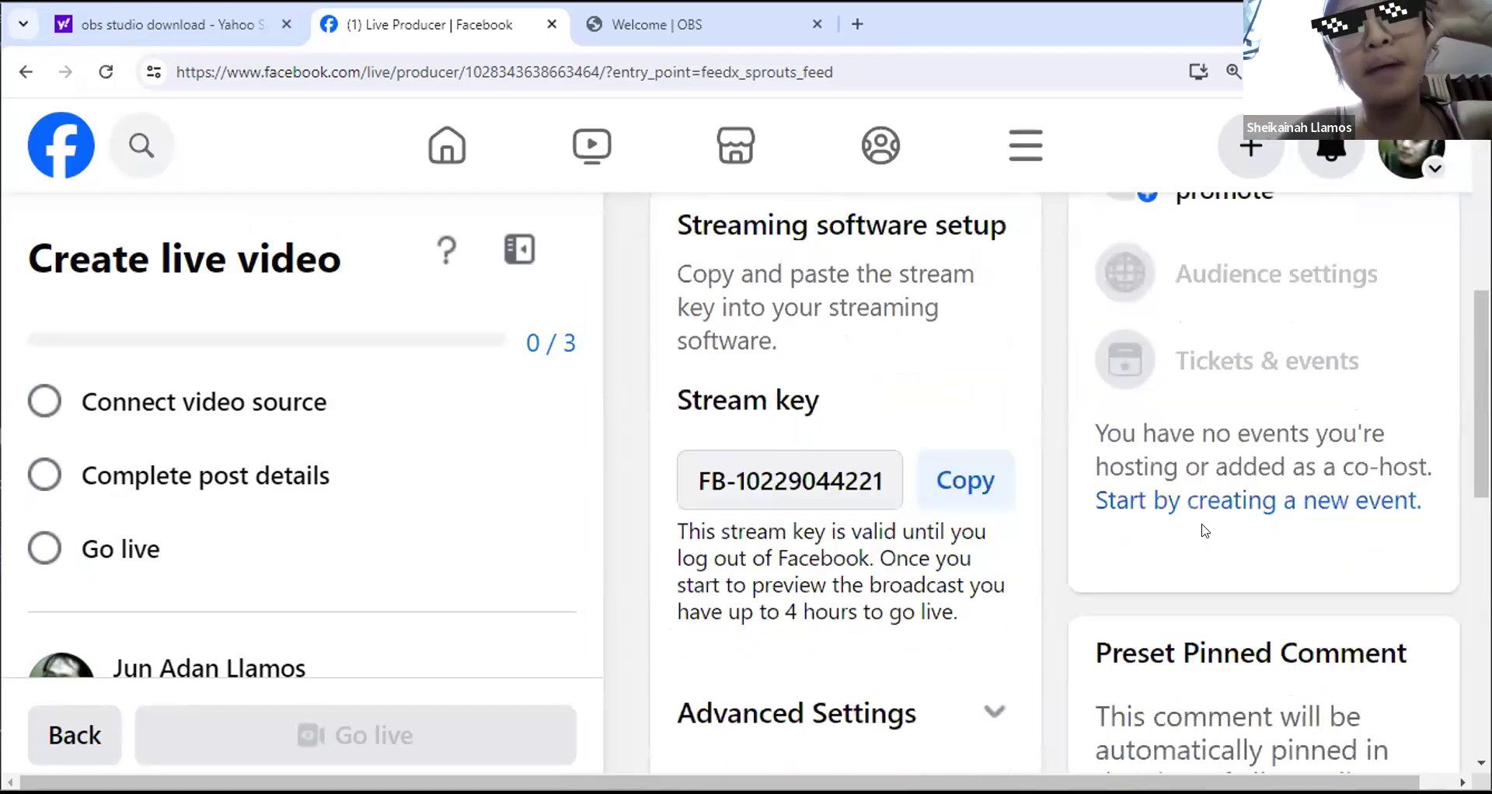
pyautogui.click(955, 488)
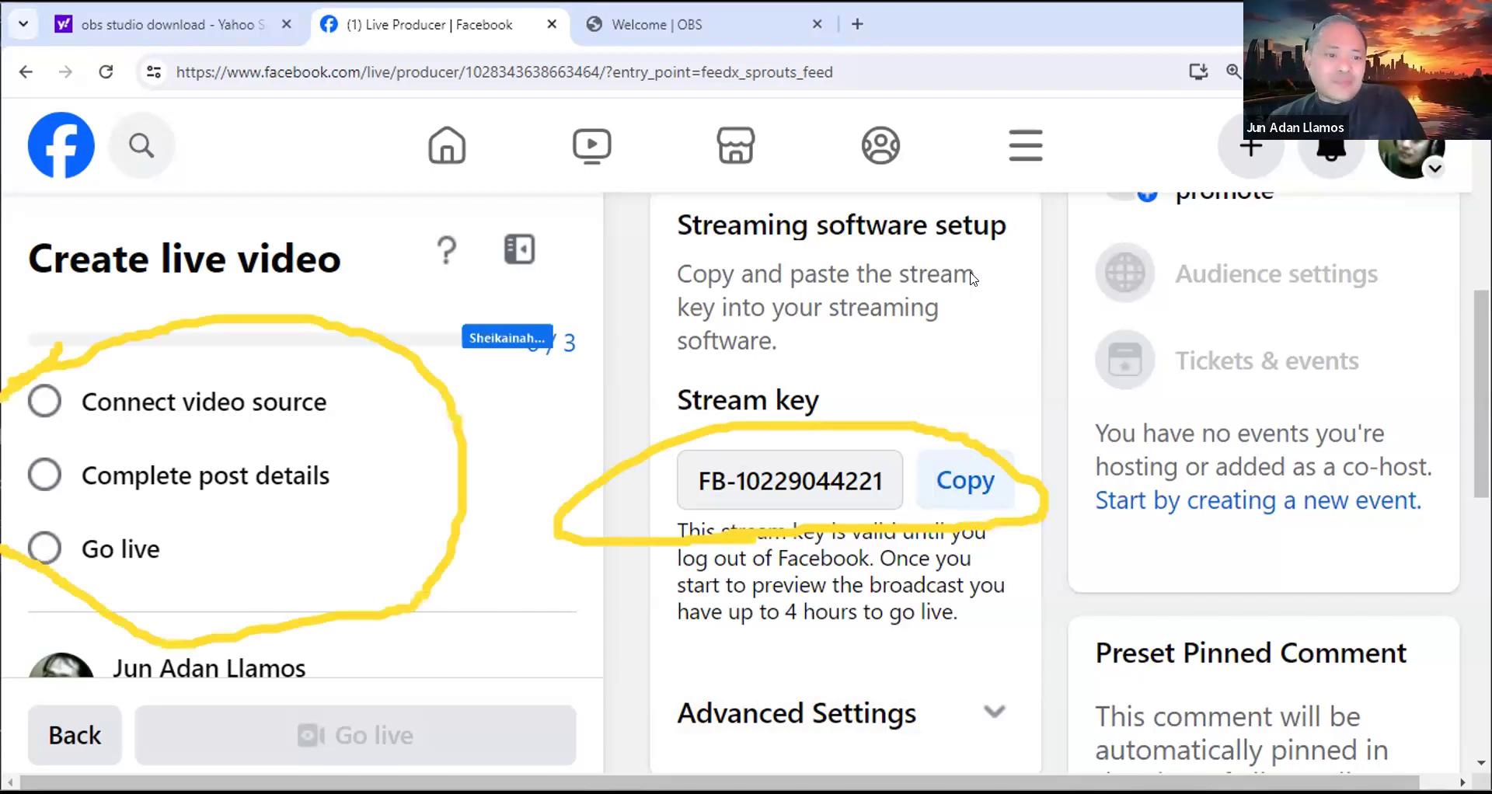
# Step: Examine the setup checklist, the Video preview and the Event logs area of the Create live video page
pyautogui.click(42, 405)
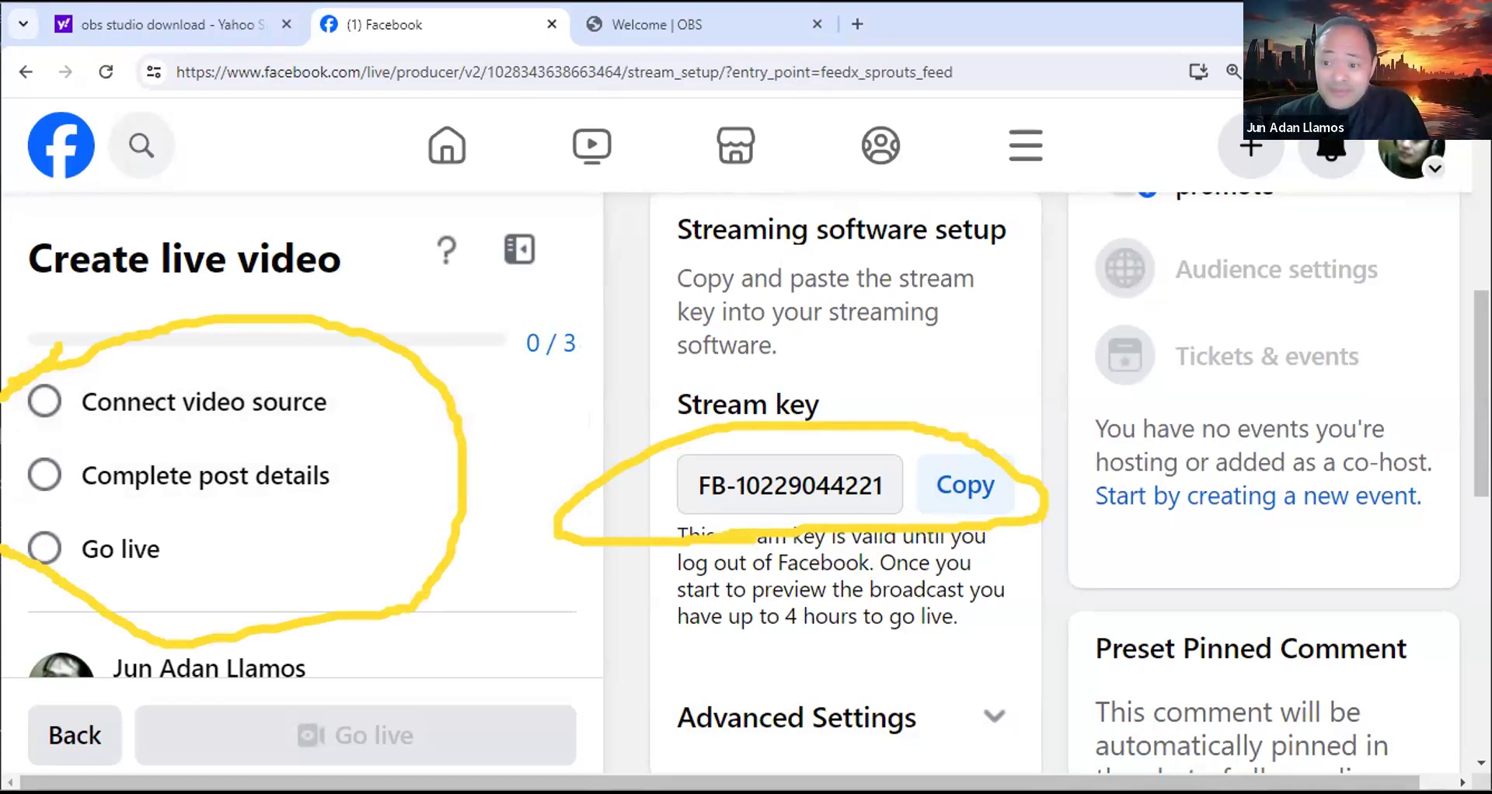
pyautogui.scroll(-1, 1068, 481)
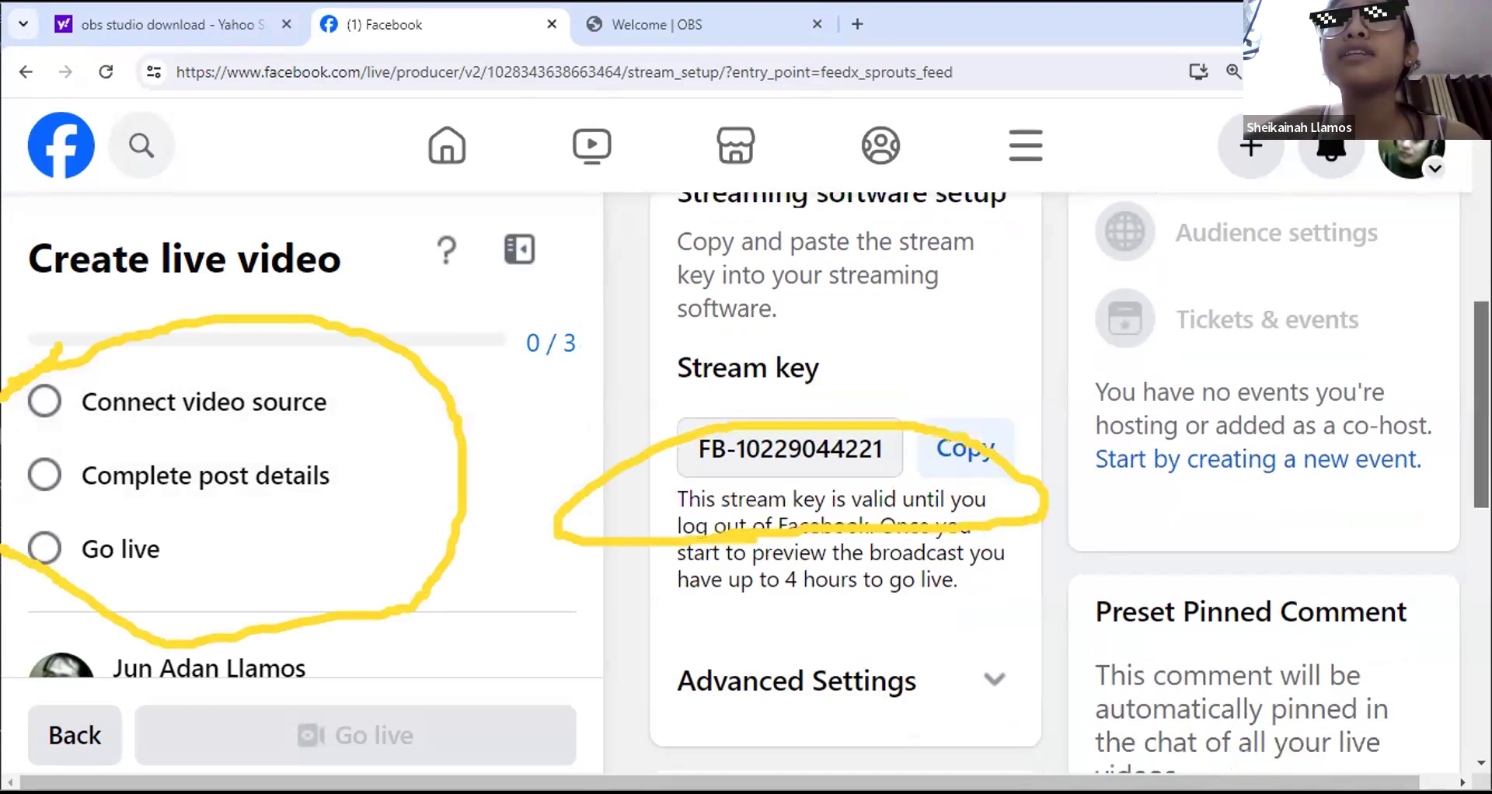
pyautogui.scroll(-3, 1068, 482)
pyautogui.scroll(-3, 1069, 481)
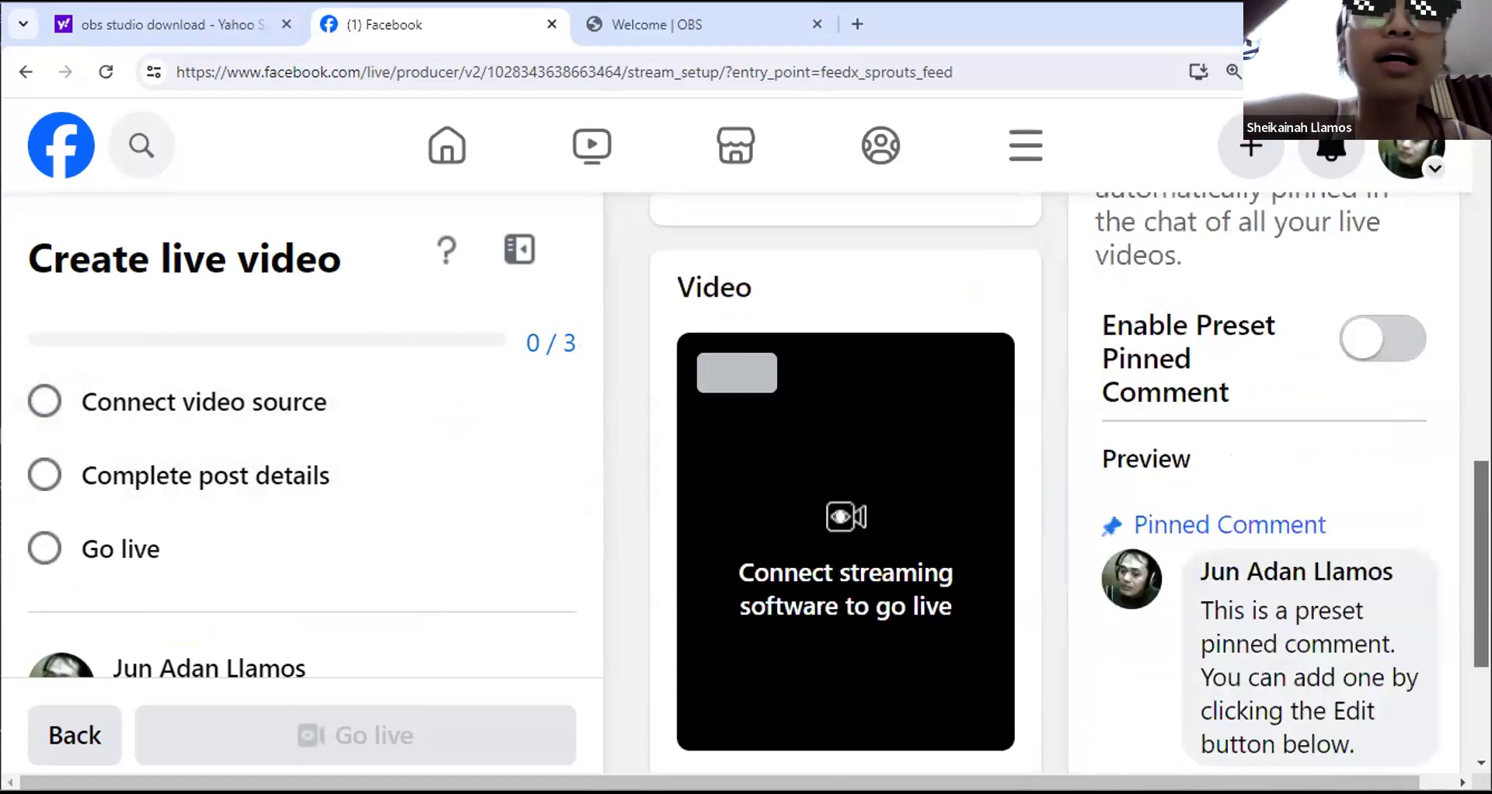
pyautogui.scroll(-2, 1057, 482)
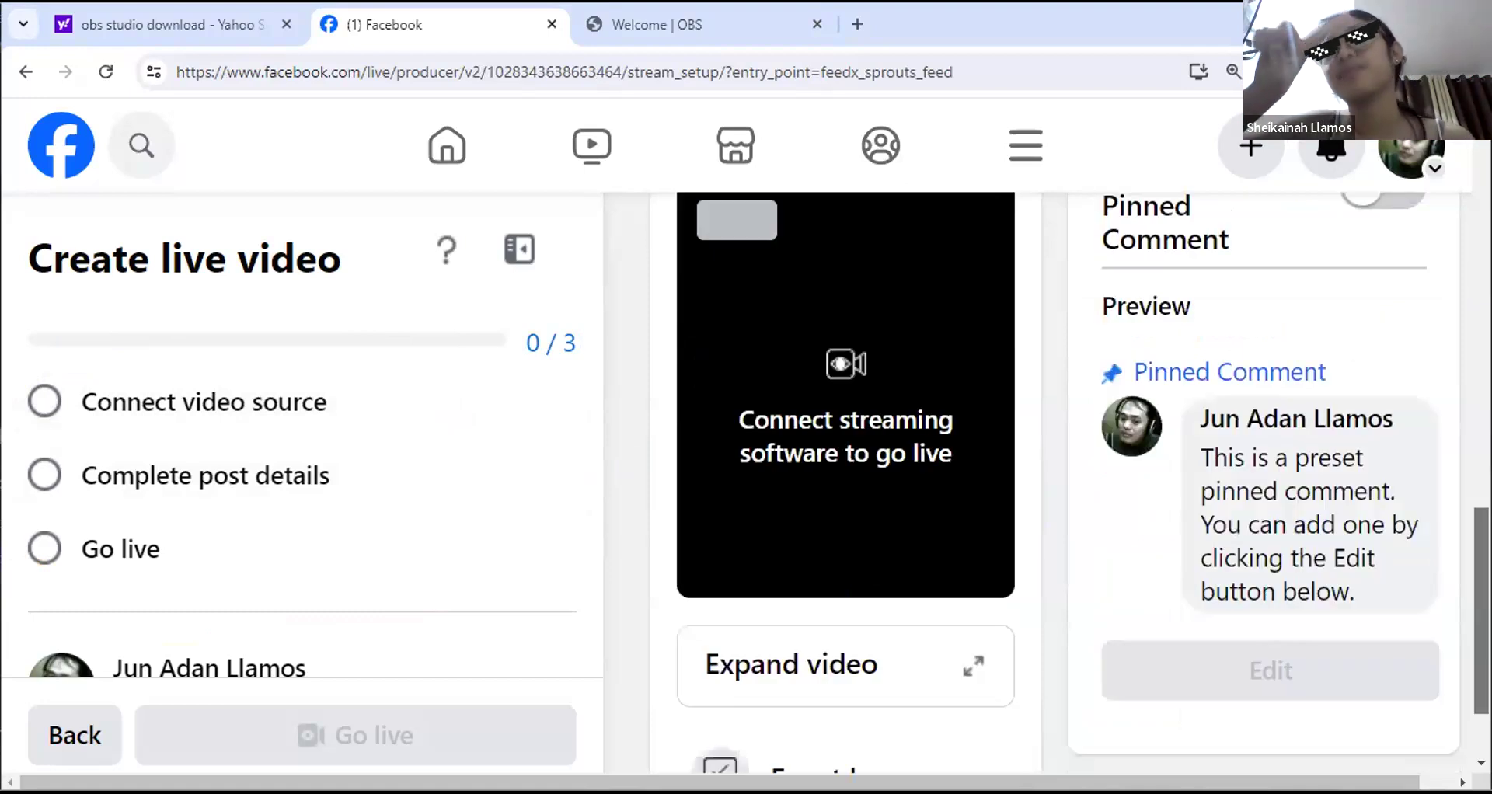
pyautogui.scroll(-2, 1056, 481)
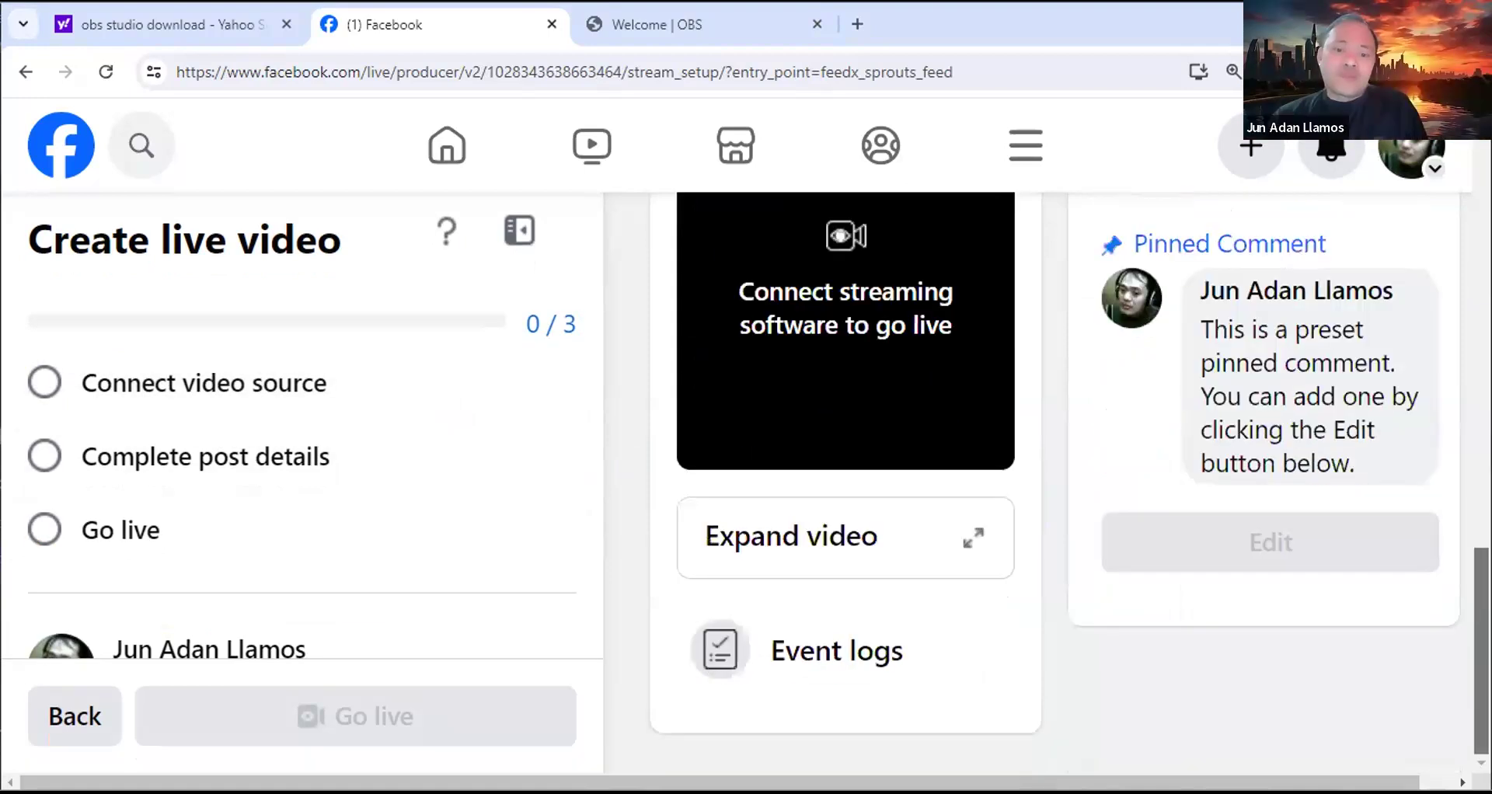
# Step: Review the connected video preview, the stream key section and the post details of the live video
pyautogui.scroll(6, 982, 749)
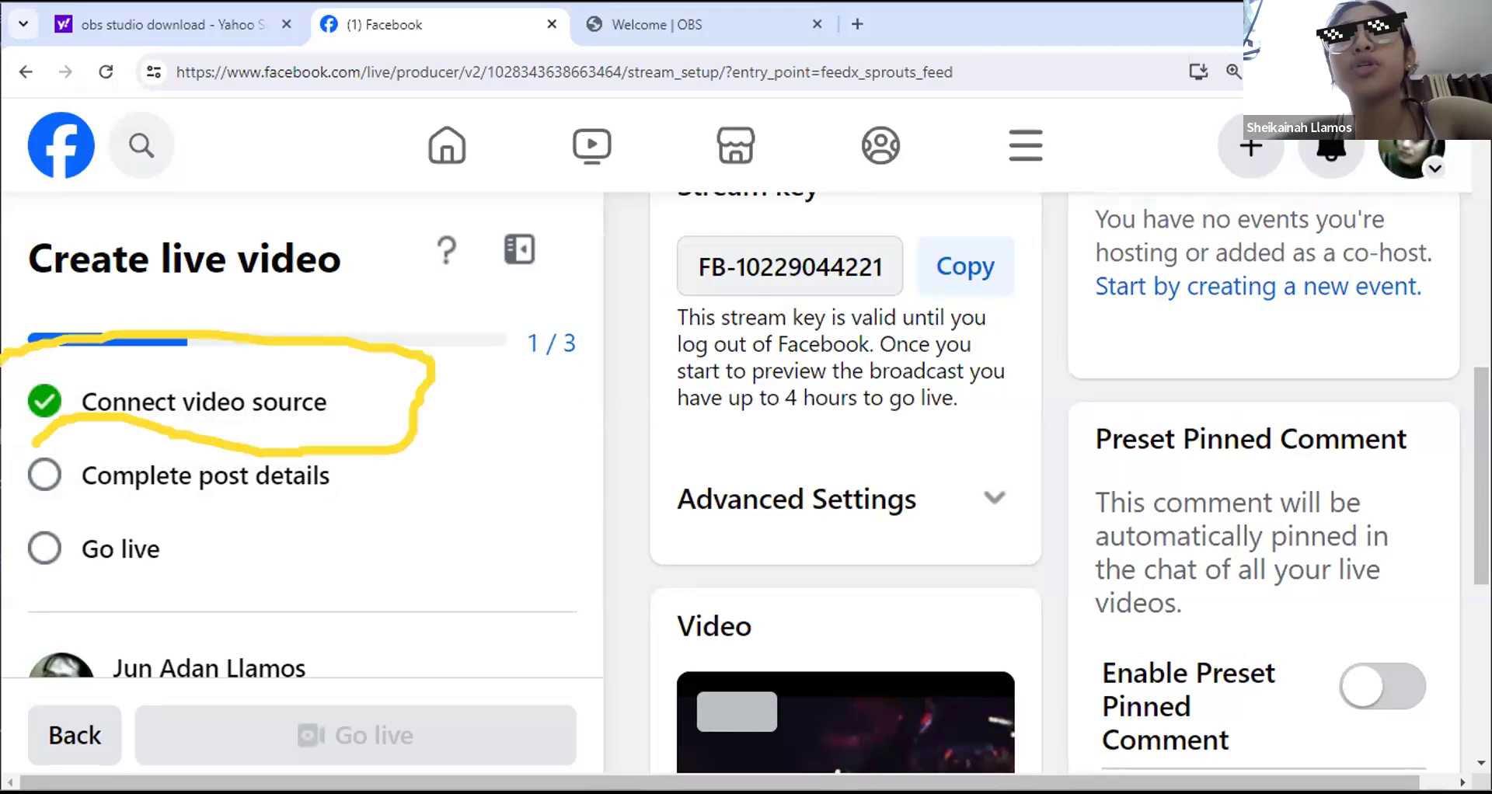
pyautogui.scroll(4, 845, 466)
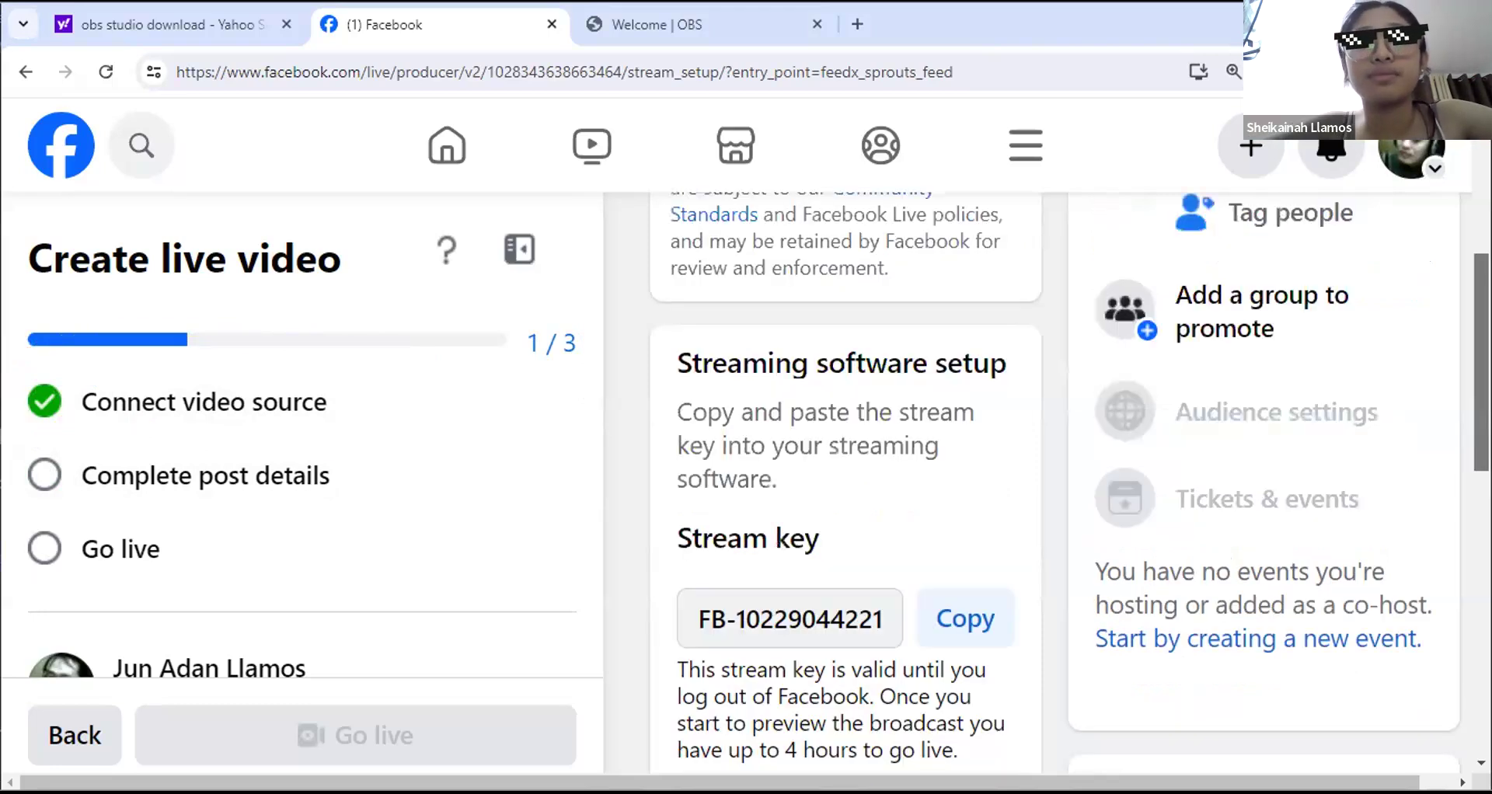
pyautogui.scroll(4, 845, 466)
pyautogui.scroll(2, 846, 467)
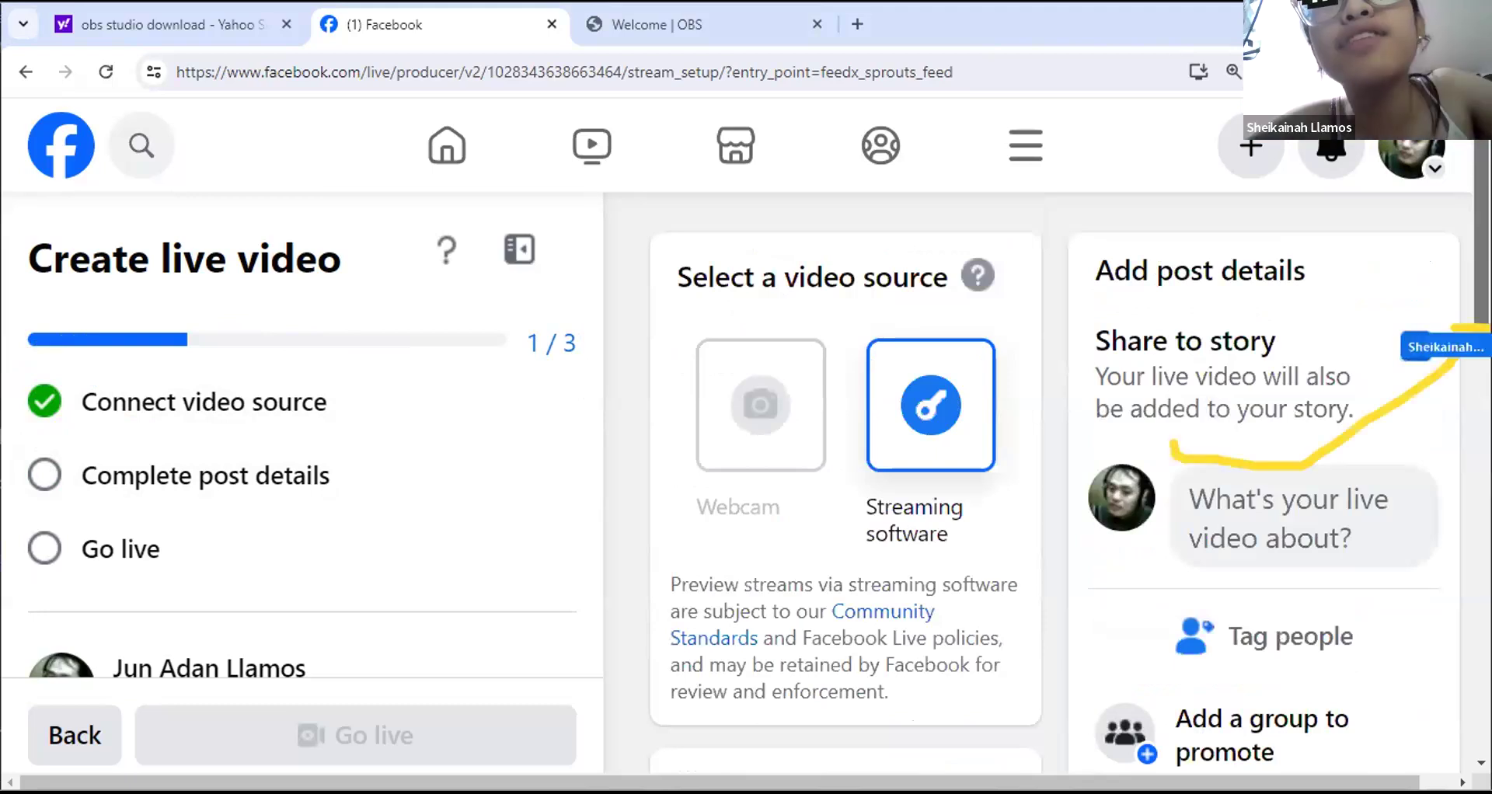
pyautogui.click(1246, 349)
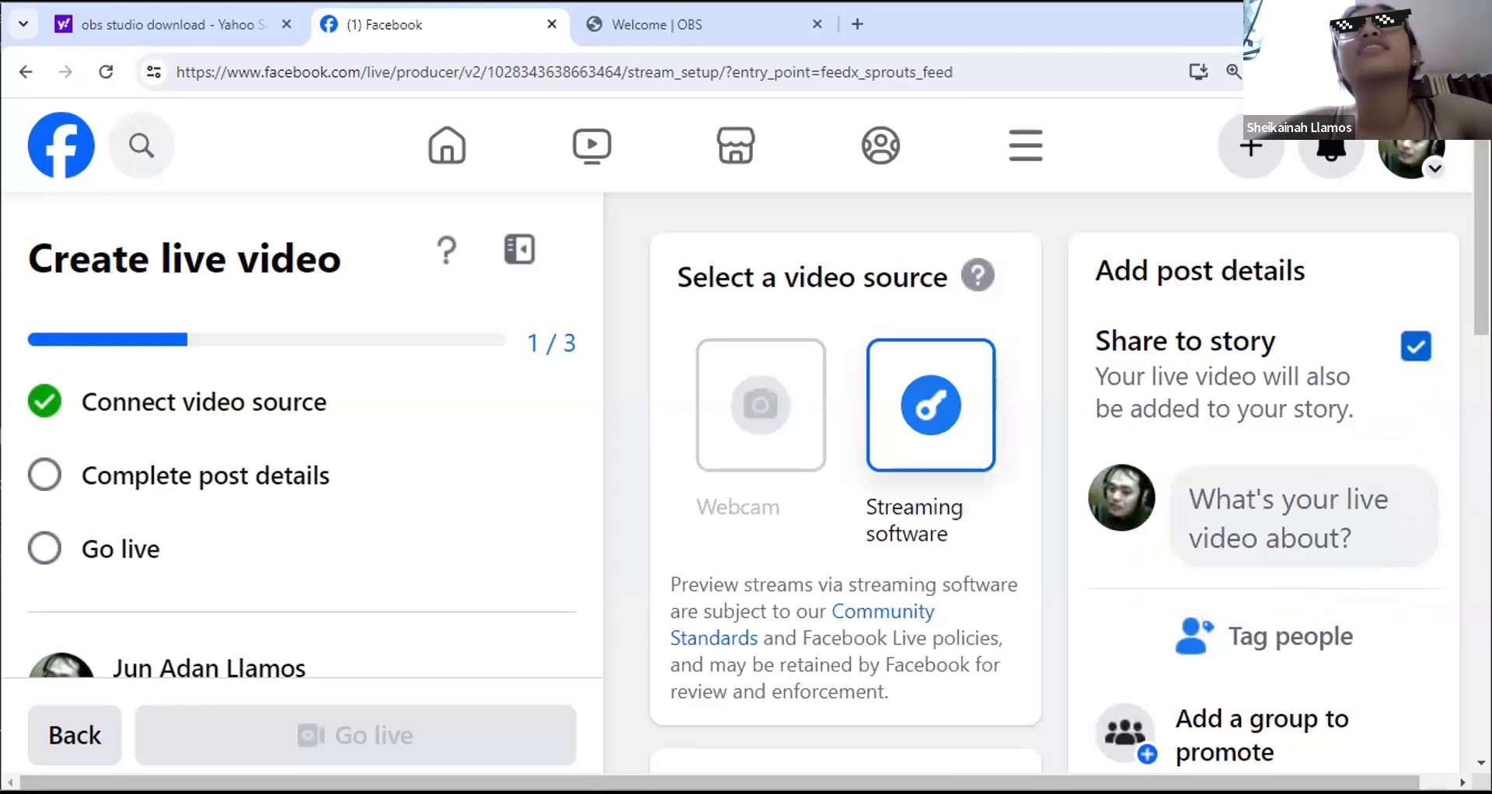
pyautogui.scroll(-4, 846, 467)
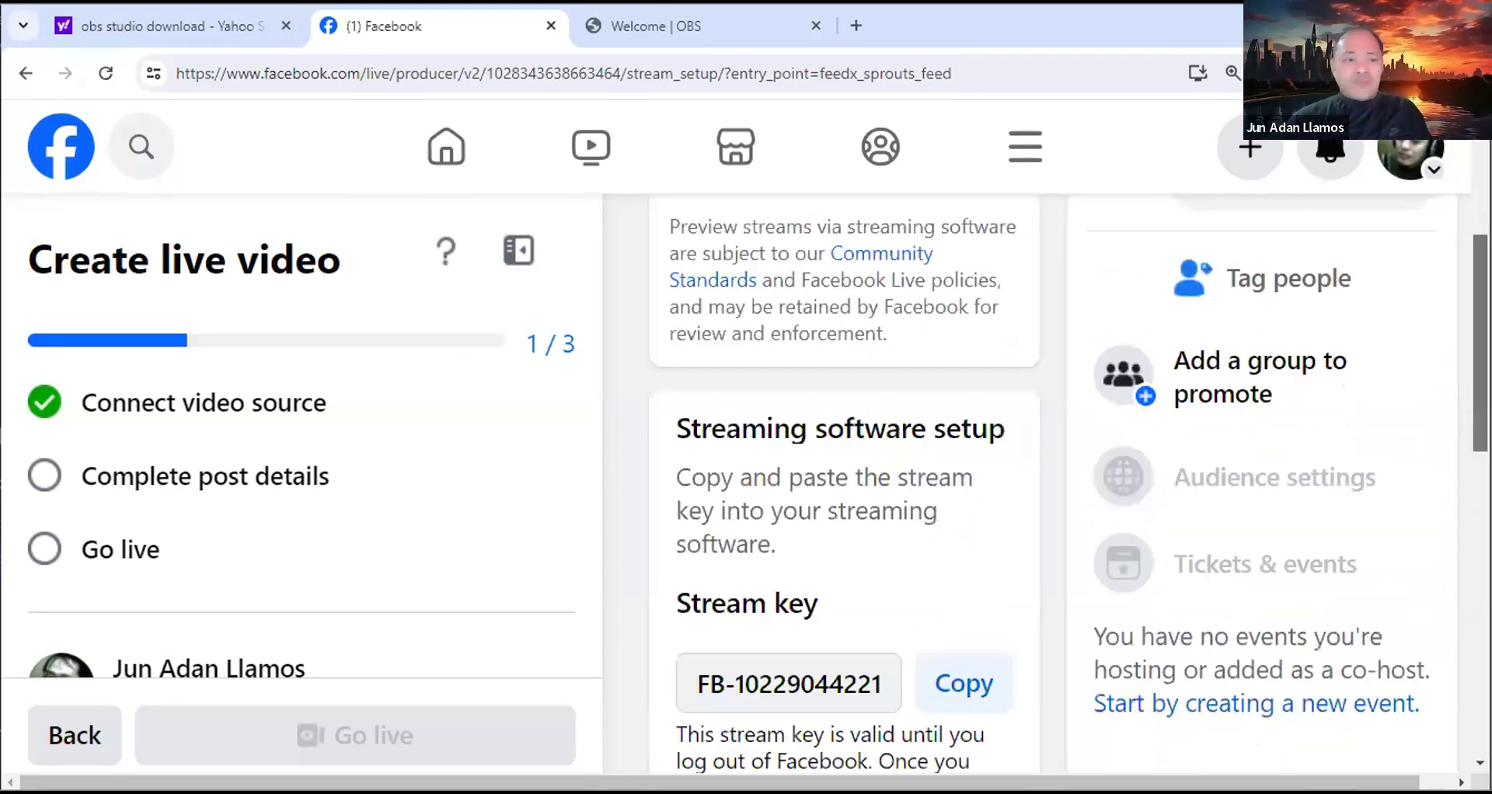
pyautogui.scroll(-6, 845, 466)
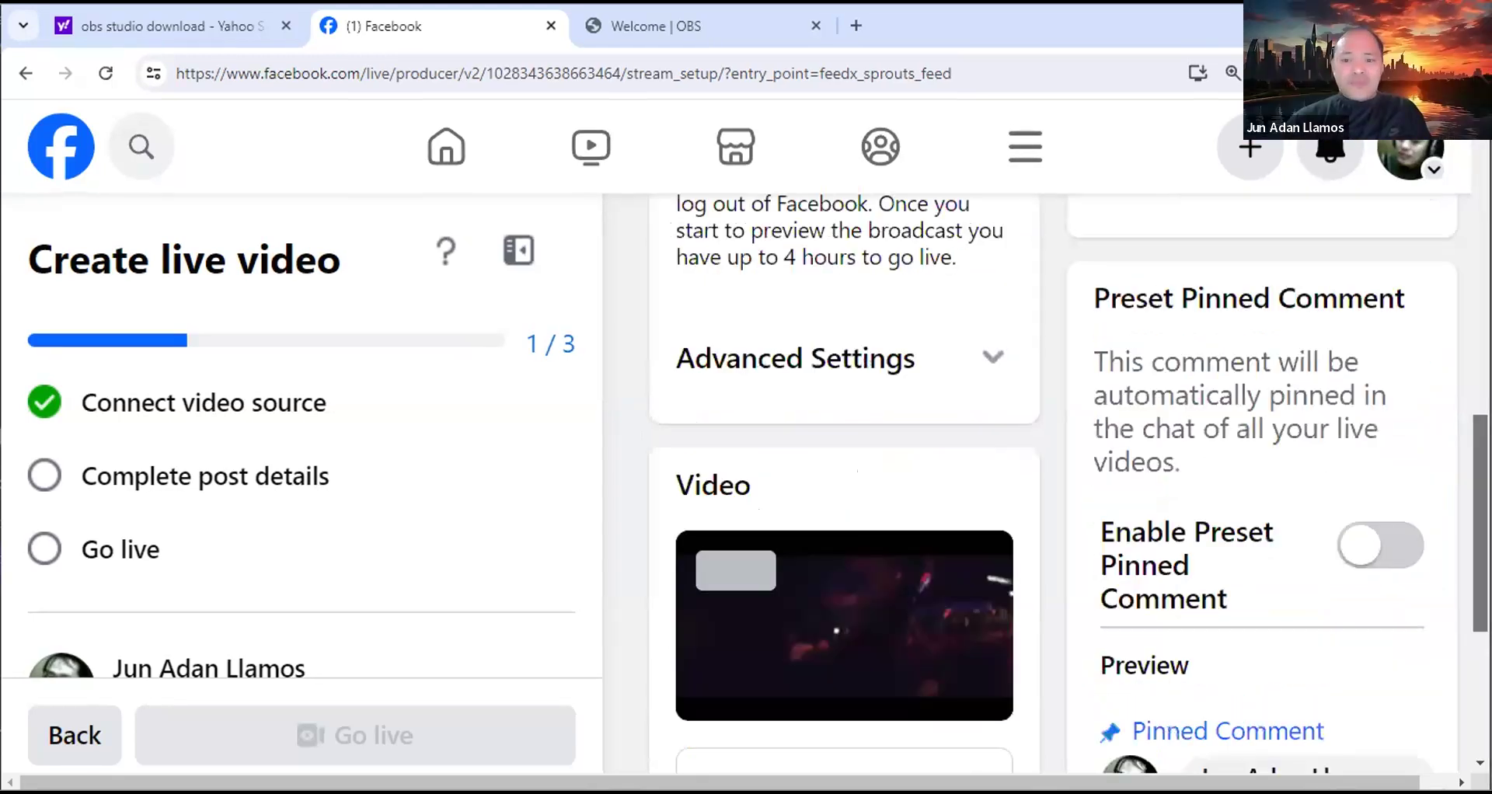
pyautogui.scroll(2, 846, 466)
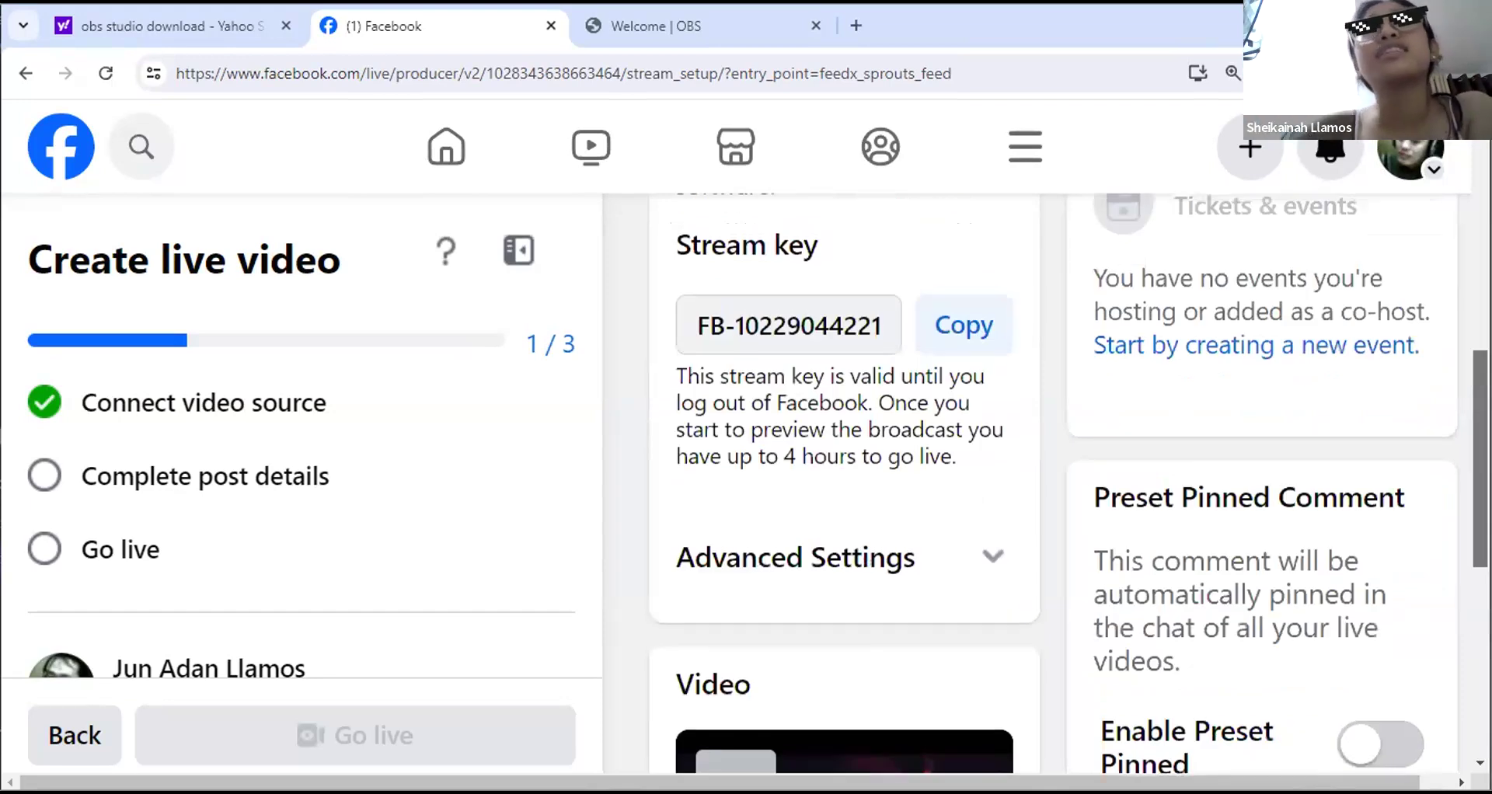
pyautogui.scroll(5, 1447, 278)
pyautogui.scroll(2, 1447, 278)
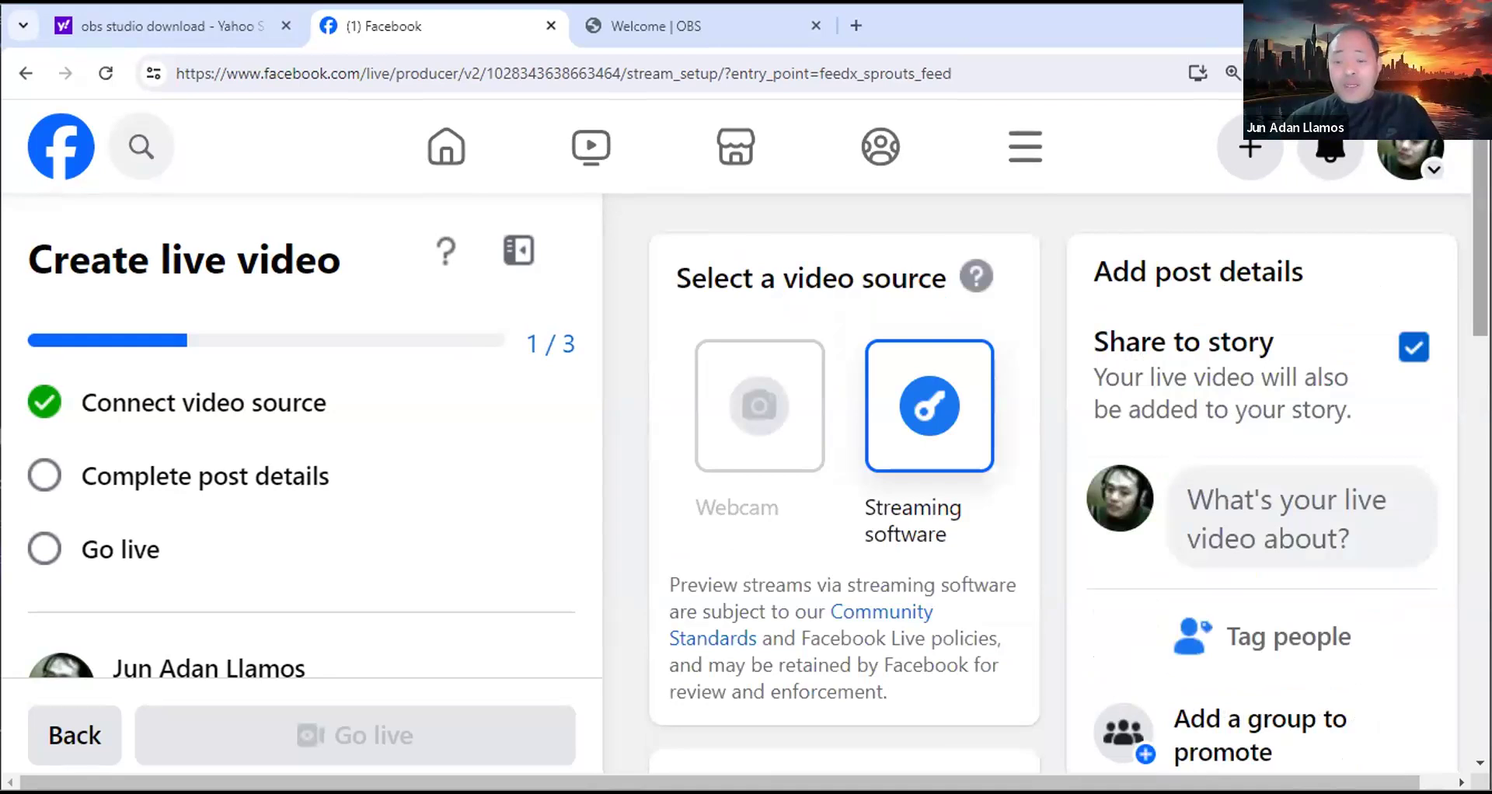
pyautogui.scroll(-1, 1069, 482)
pyautogui.scroll(1, 1278, 536)
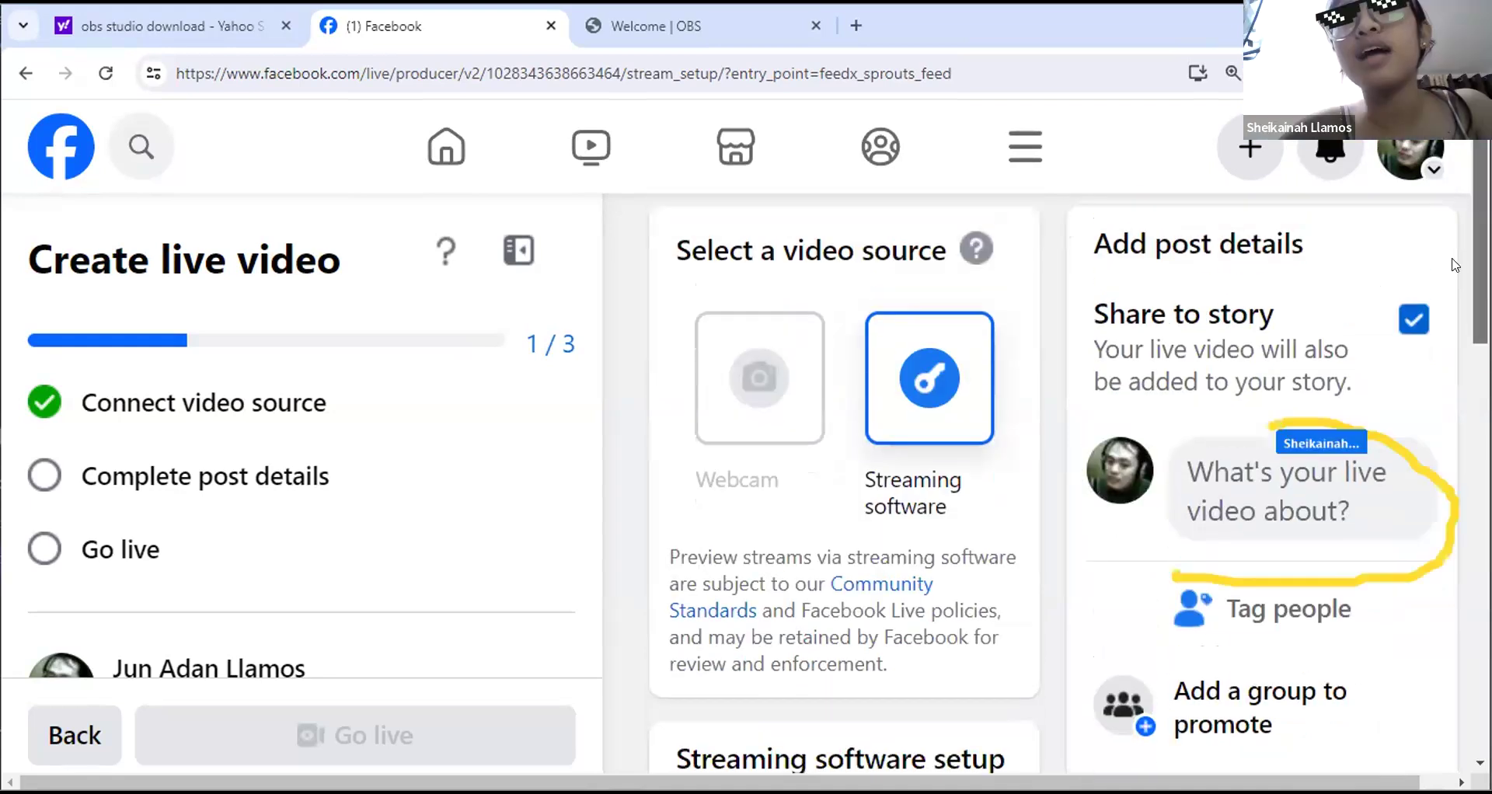
# Step: Open the live video's post details for editing and set the required title to "Live Testing"
pyautogui.click(1278, 536)
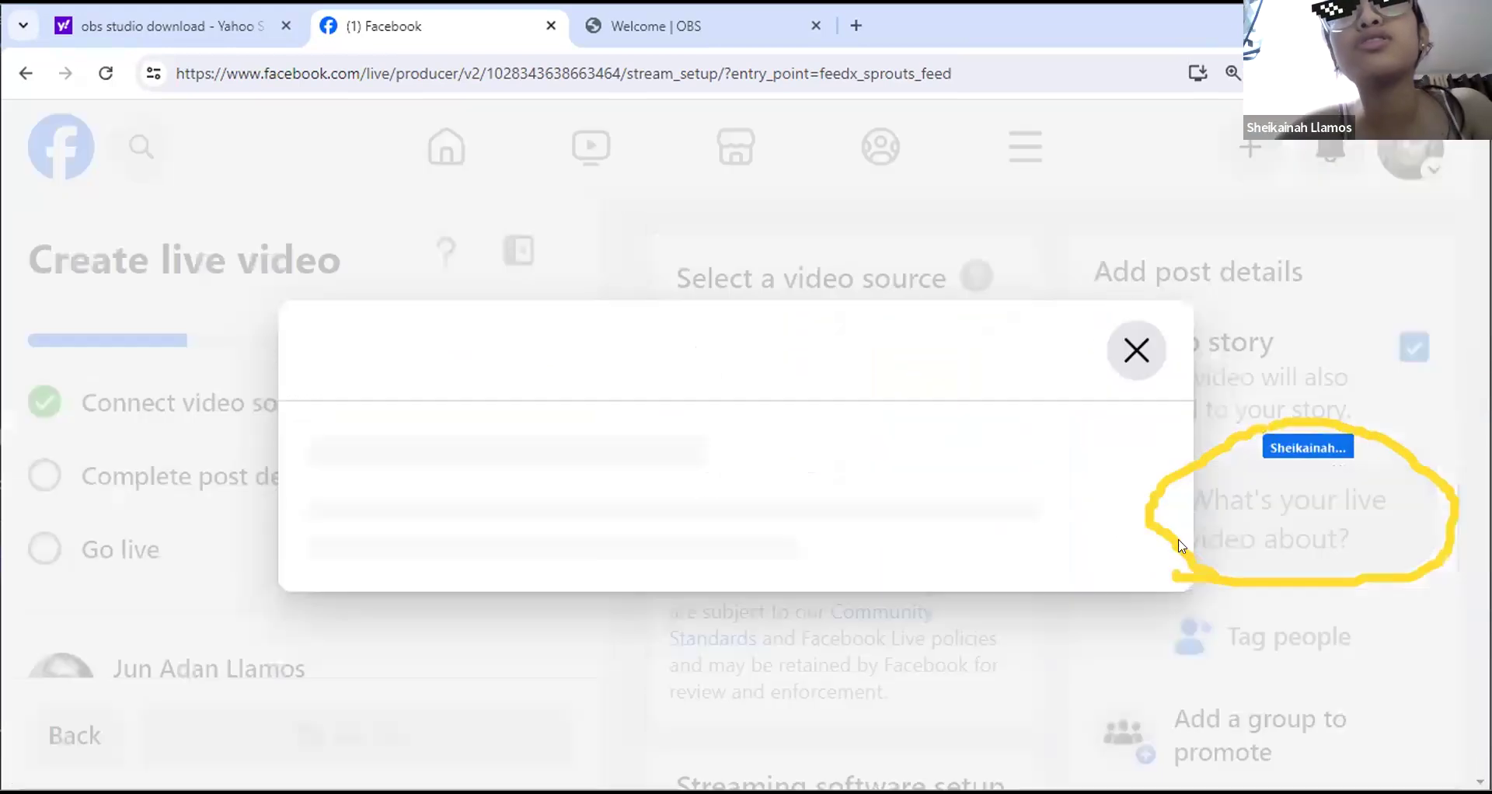
pyautogui.click(634, 482)
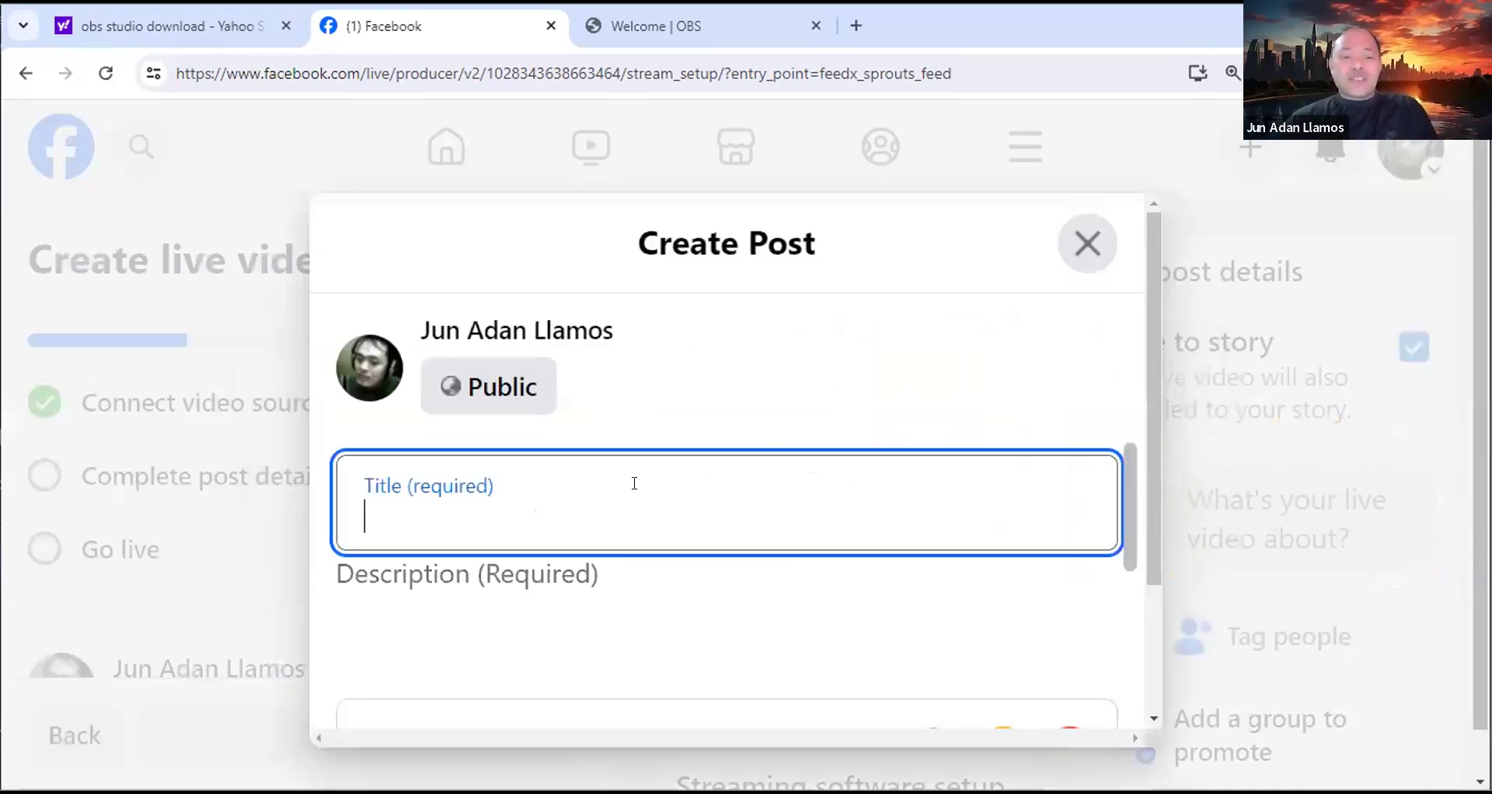
pyautogui.write('Testin')
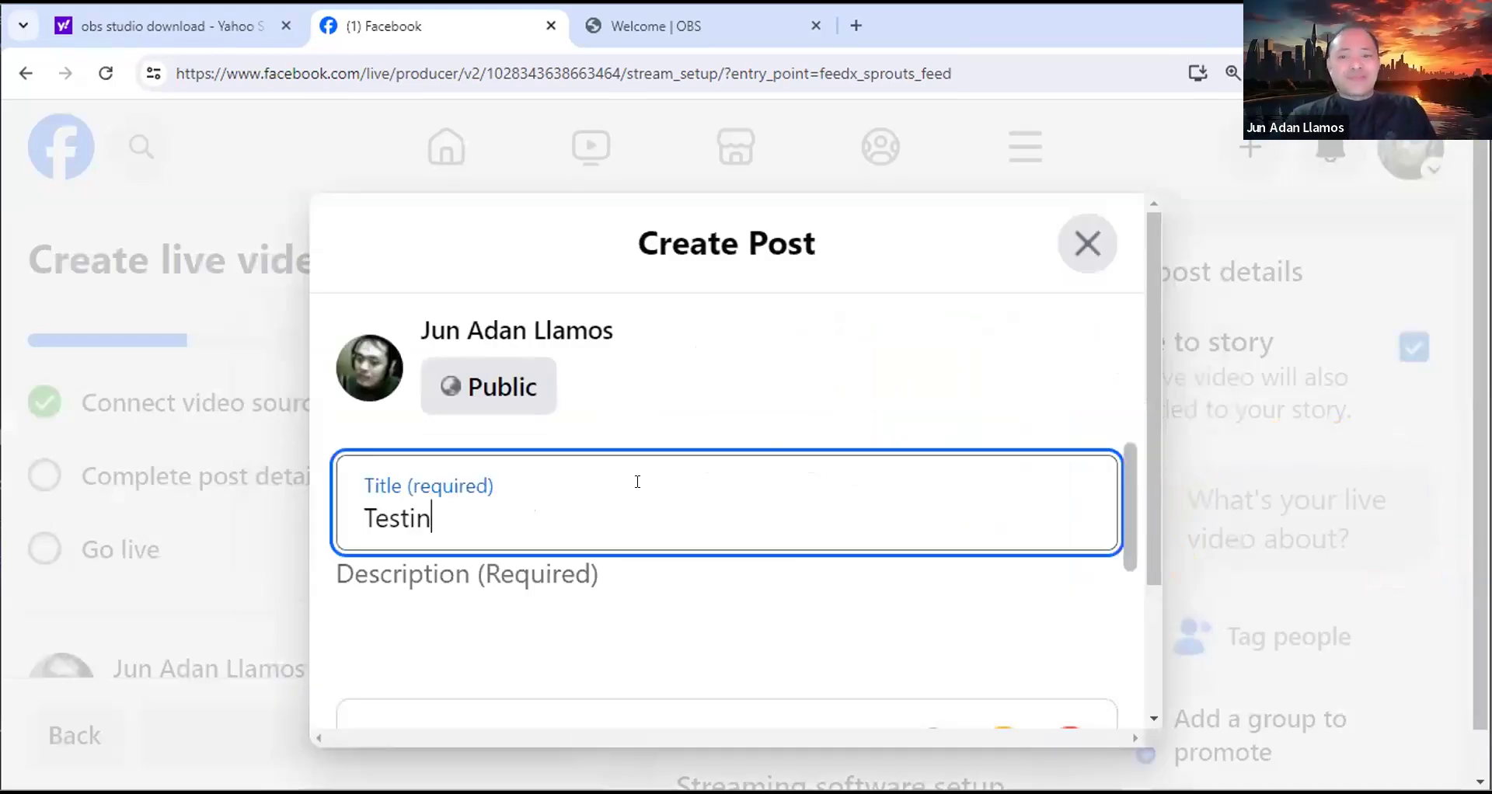
pyautogui.write('g')
pyautogui.press('BackSpace')
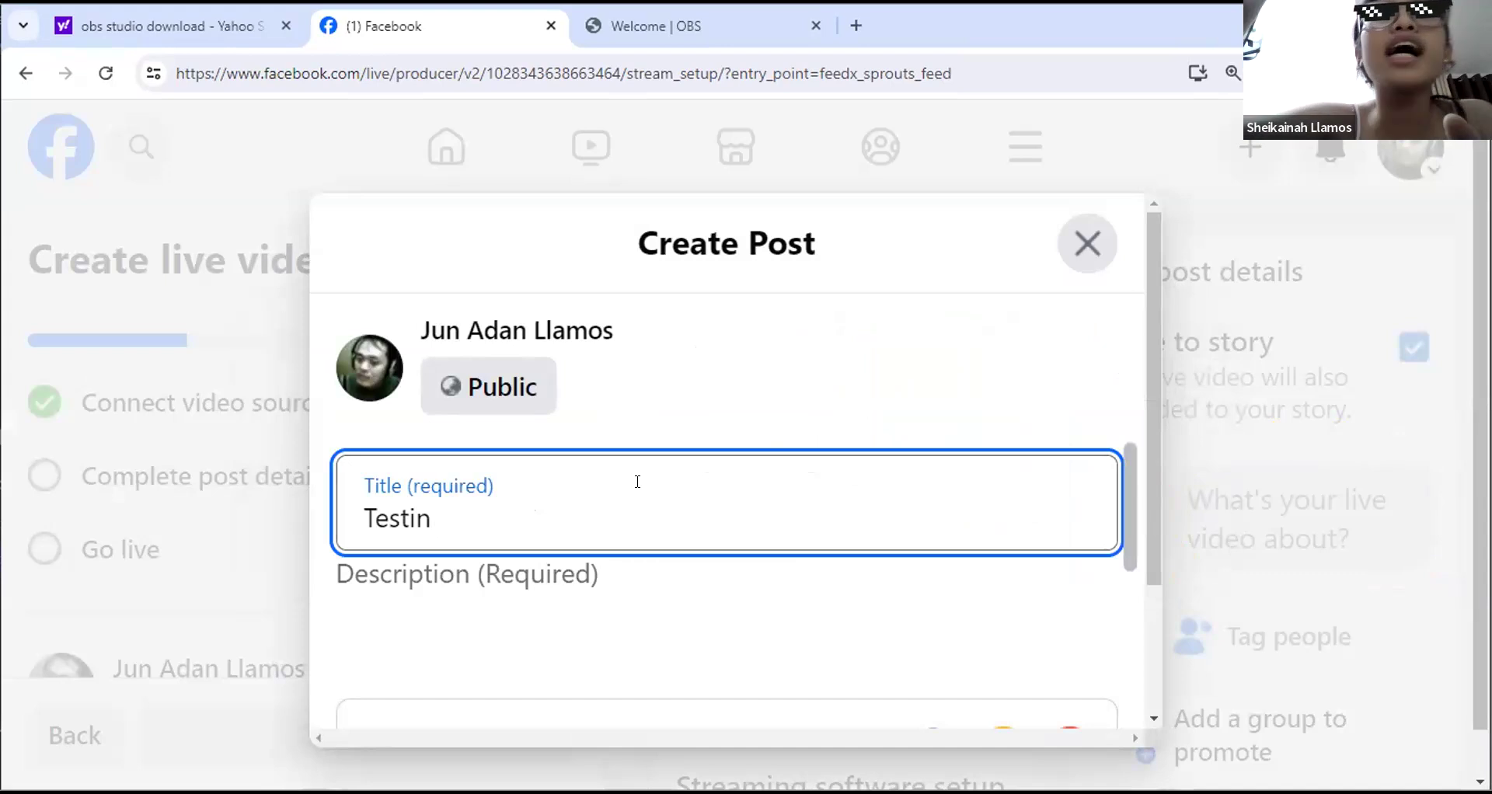
pyautogui.hotkey('ctrl', 'BackSpace')
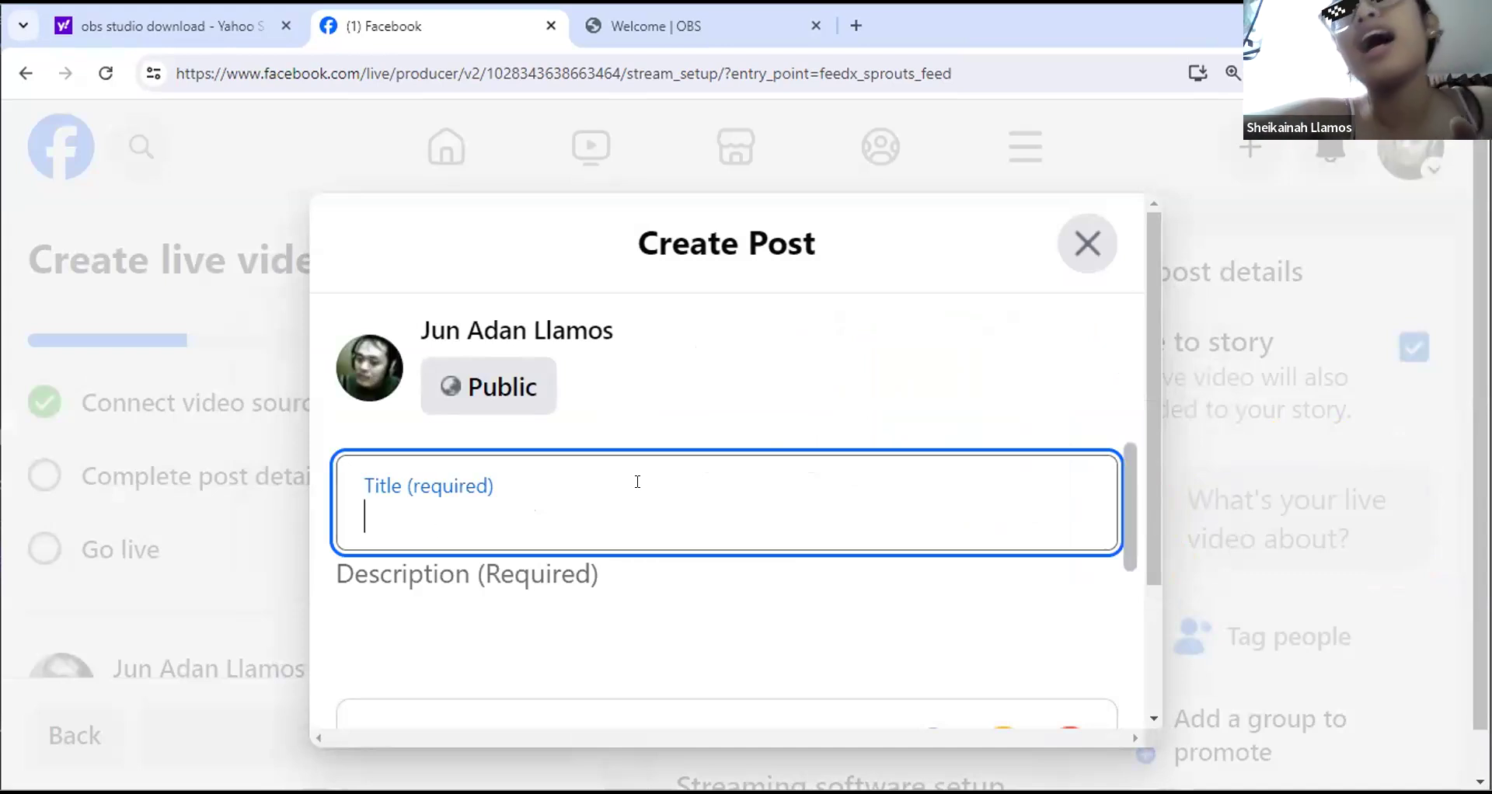
pyautogui.write('Live te')
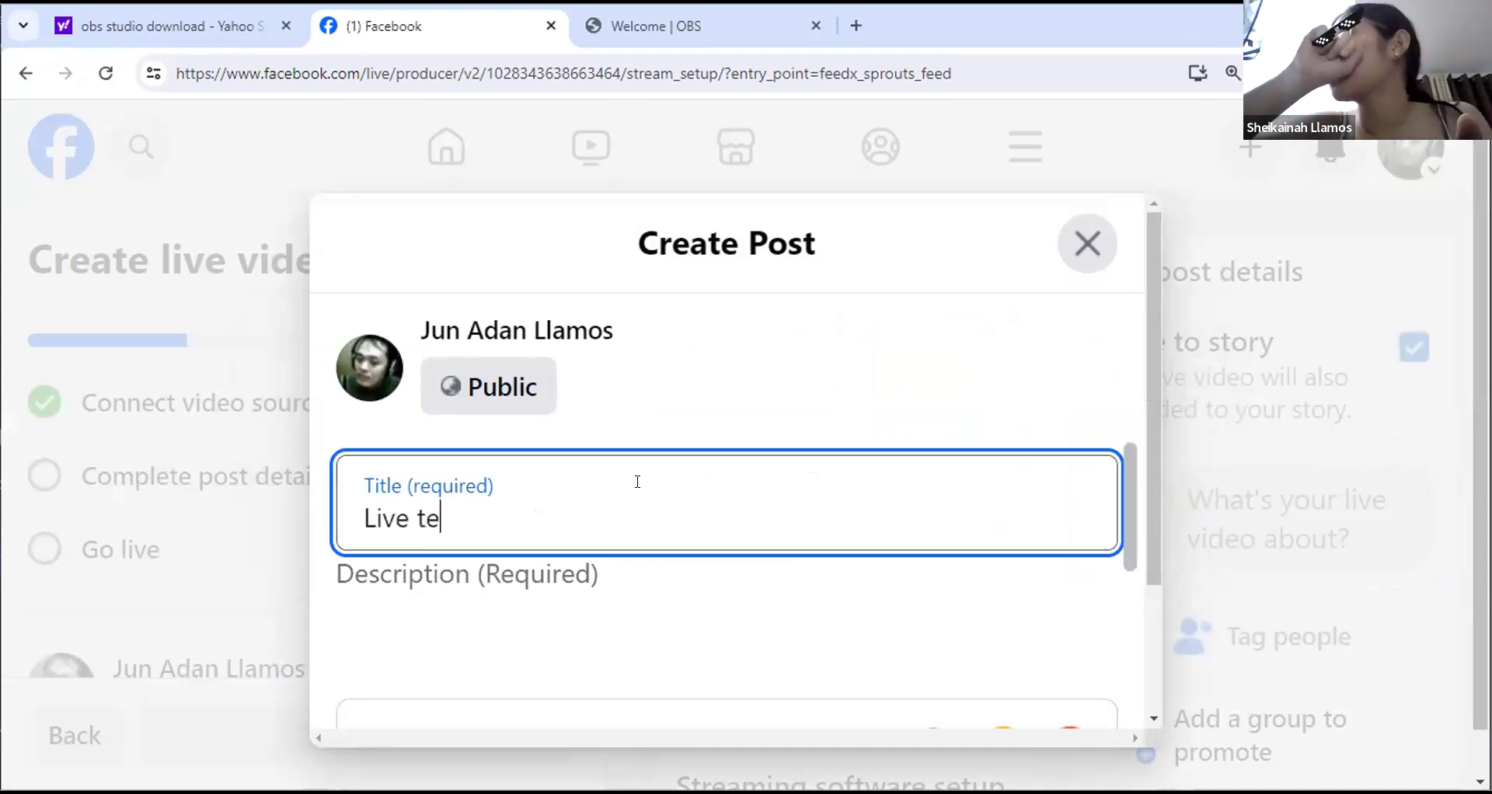
pyautogui.press('BackSpace')
pyautogui.press('BackSpace')
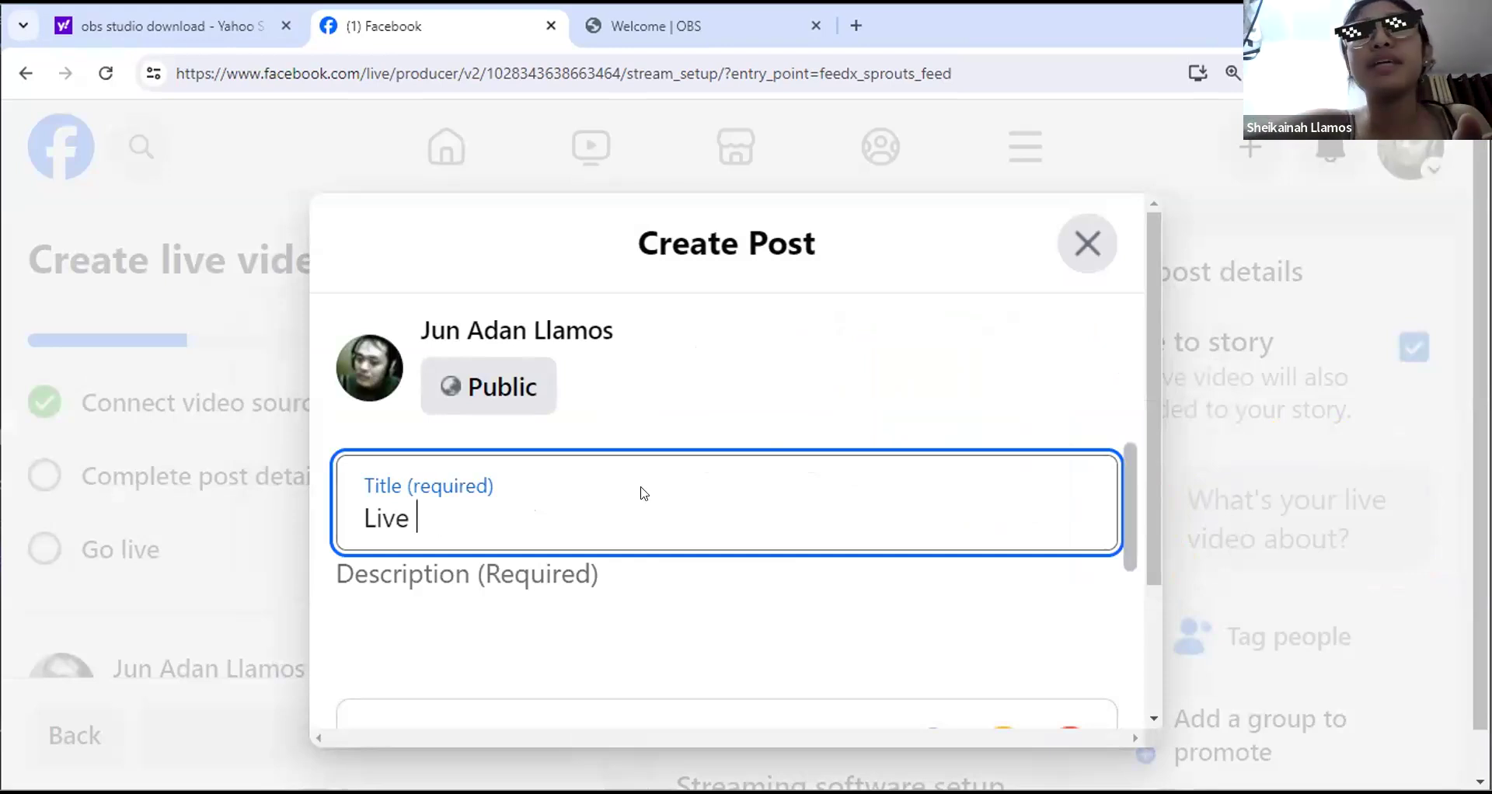
pyautogui.hotkey('ctrl', 't')
pyautogui.write('e')
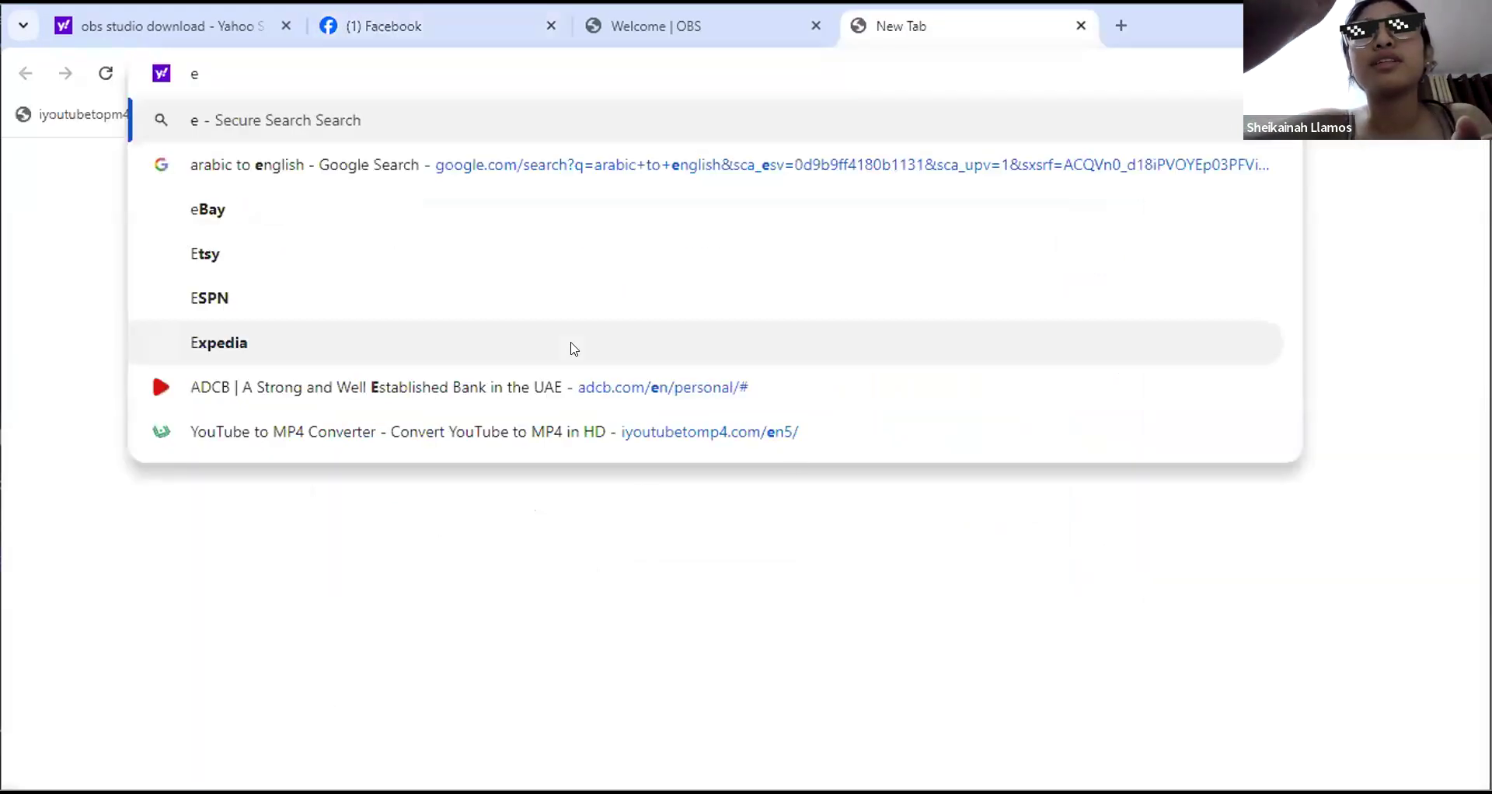
pyautogui.click(465, 11)
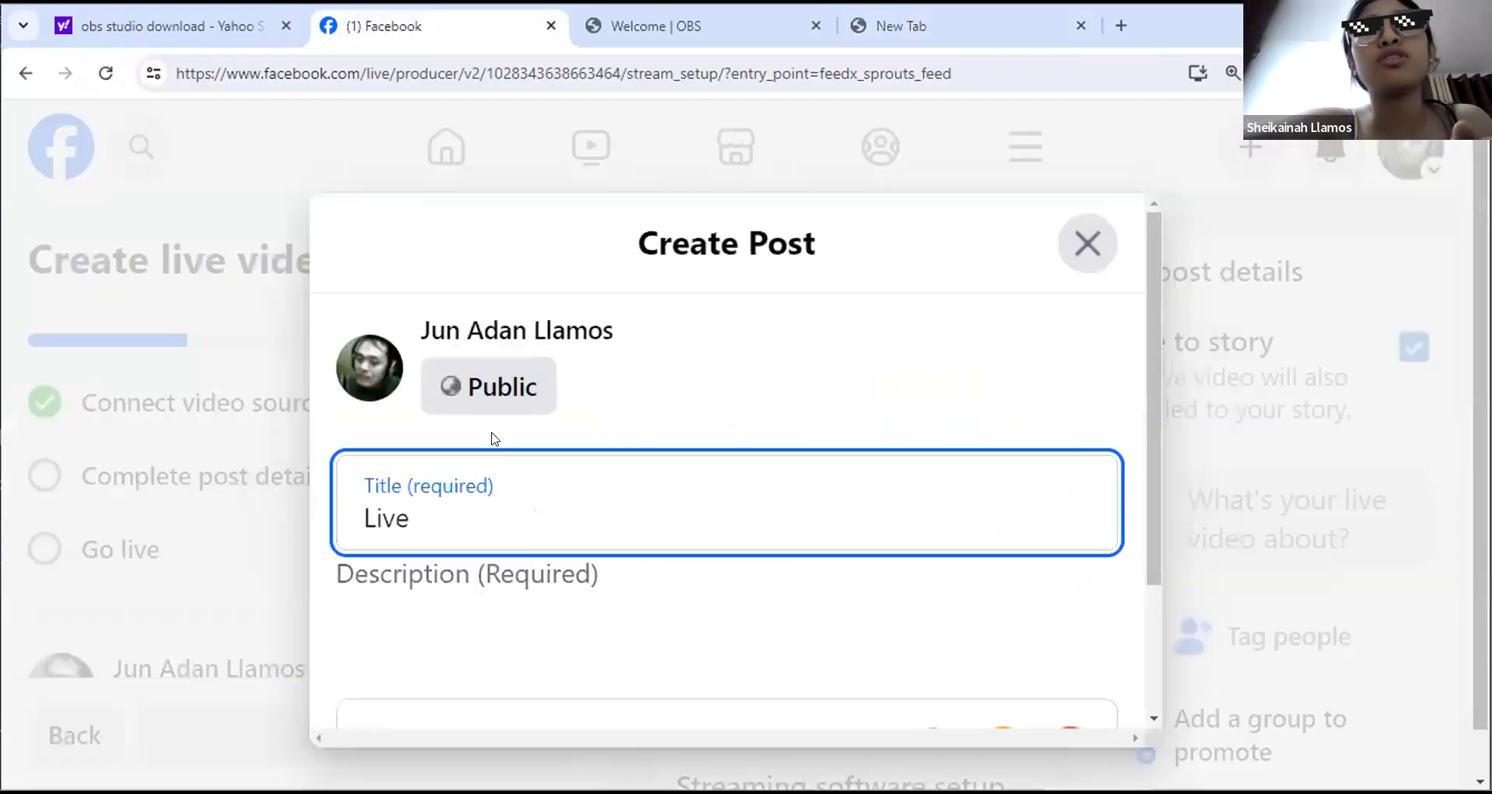
pyautogui.write('Tes')
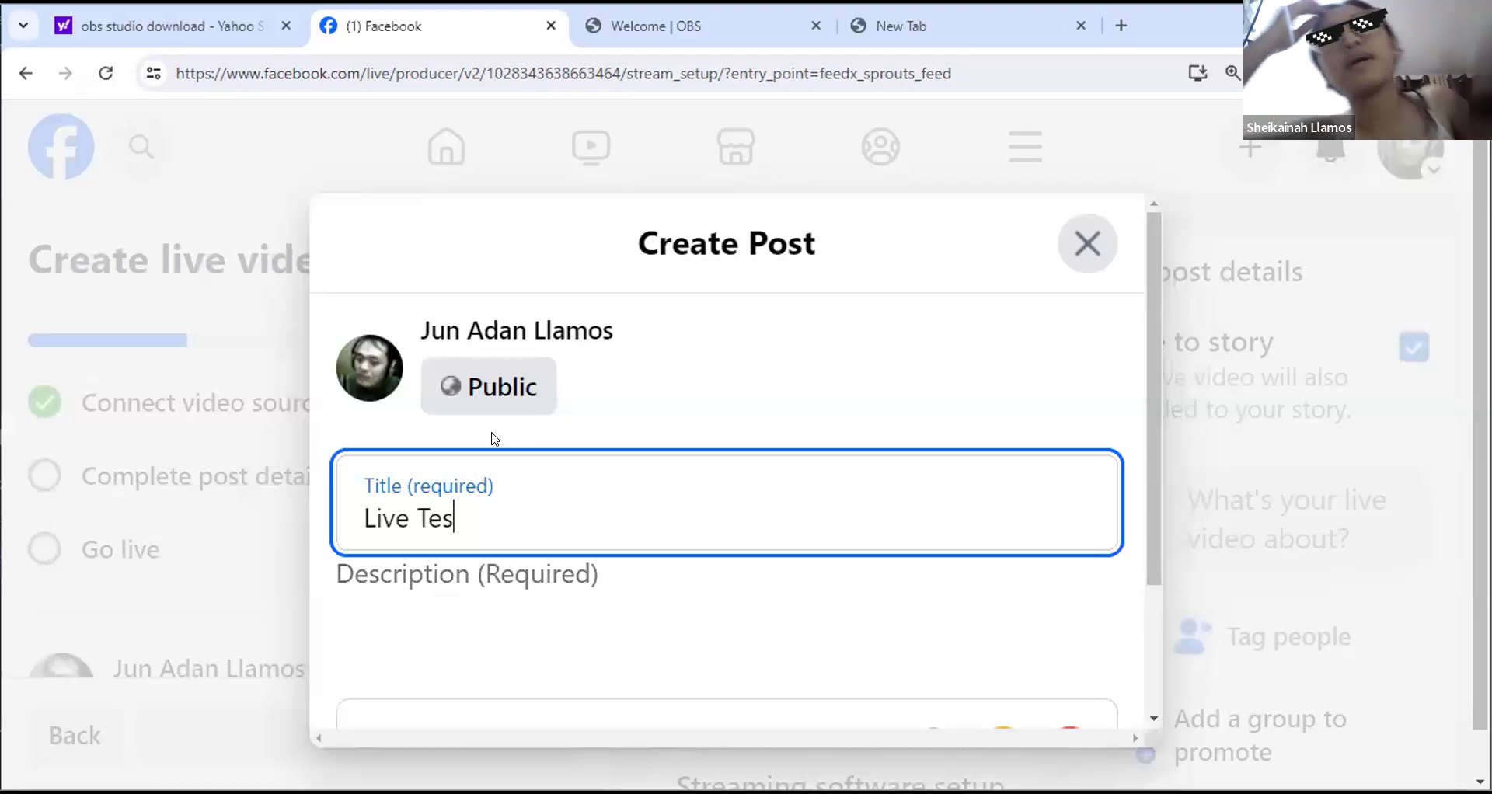
pyautogui.write('ting')
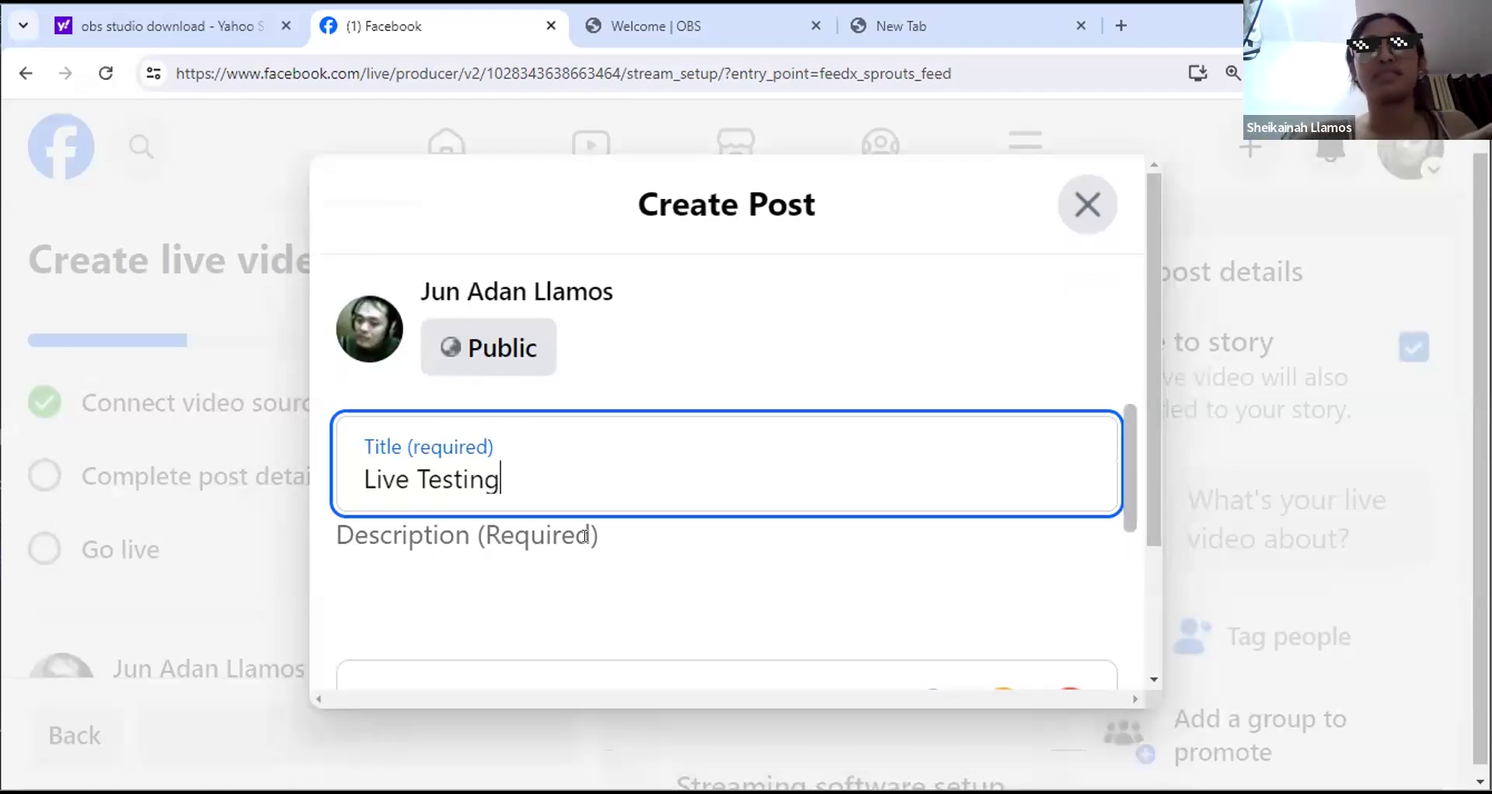
# Step: Enter "Live Testing" as the required description of the live video post
pyautogui.click(585, 536)
pyautogui.write('Liv')
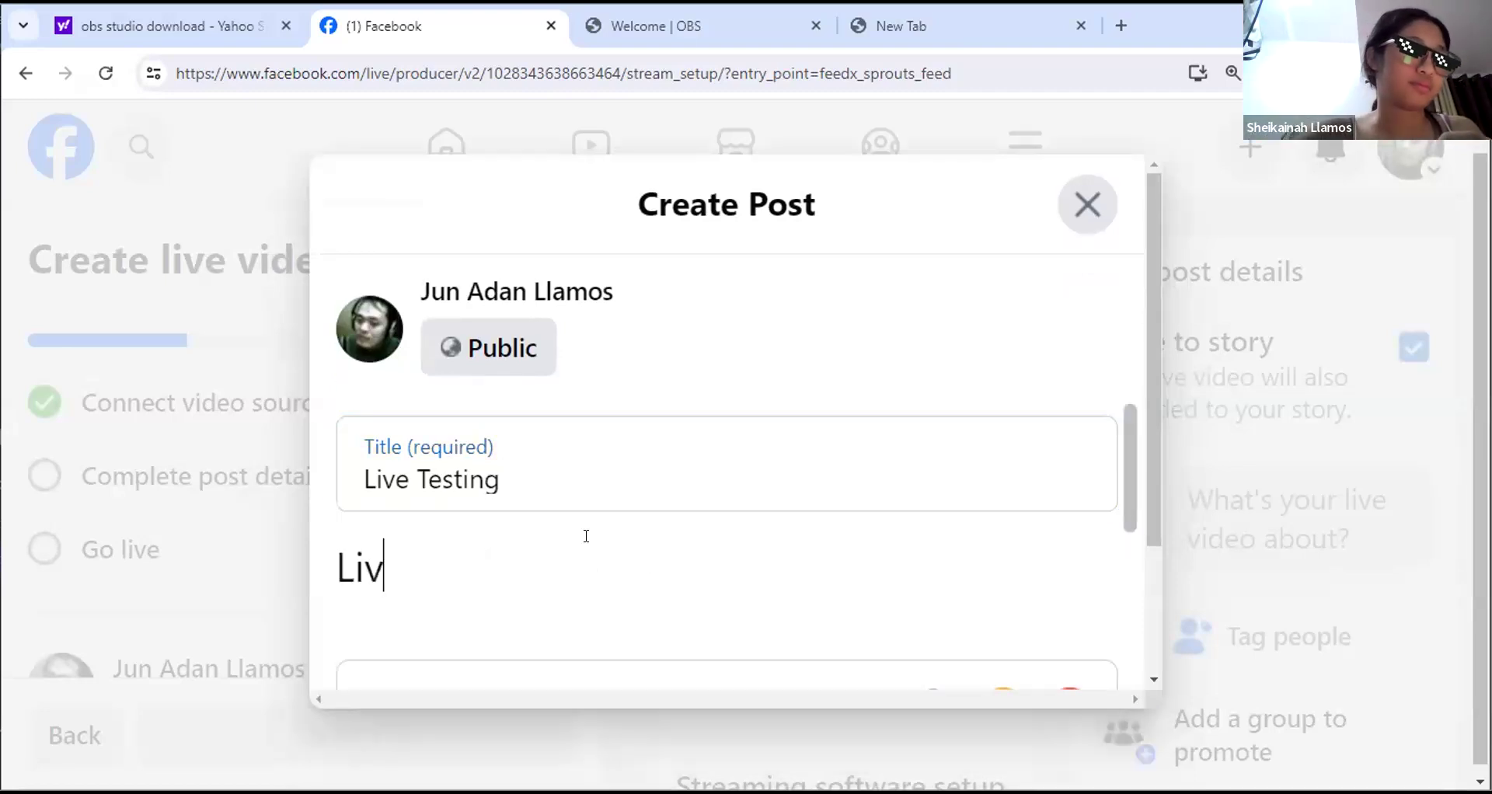
pyautogui.write('e Test')
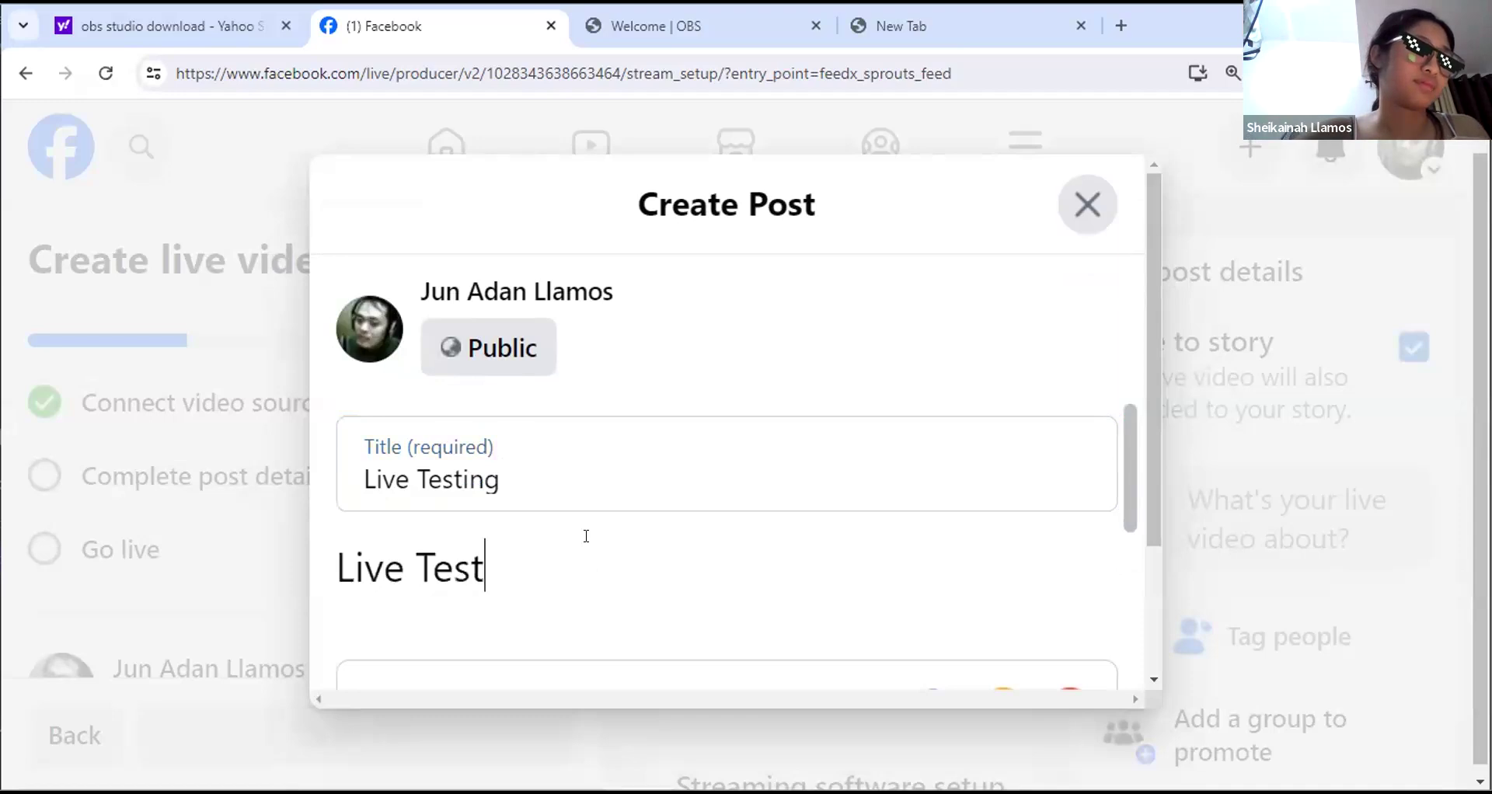
pyautogui.write('ing')
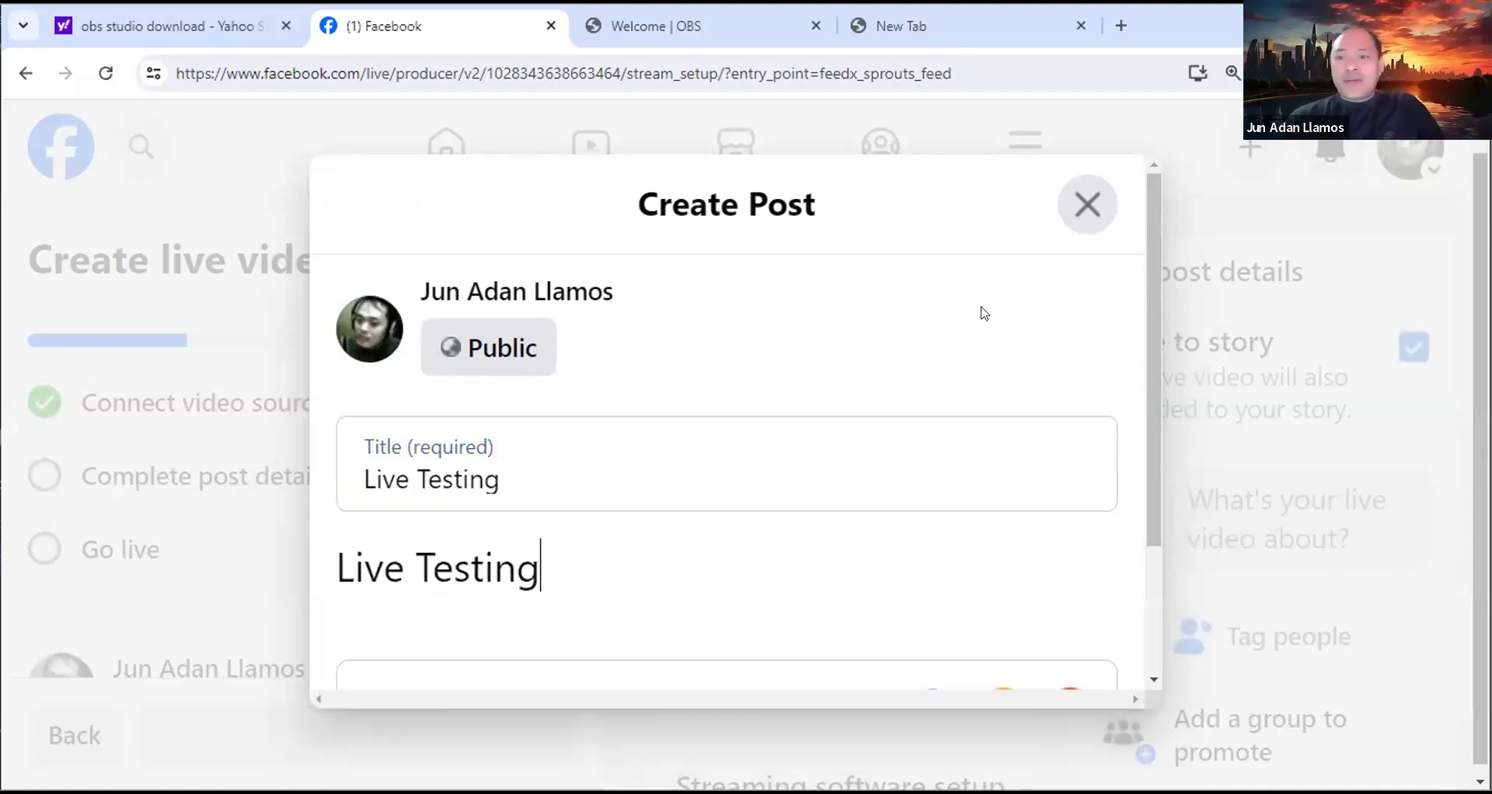
pyautogui.tripleClick(1035, 173)
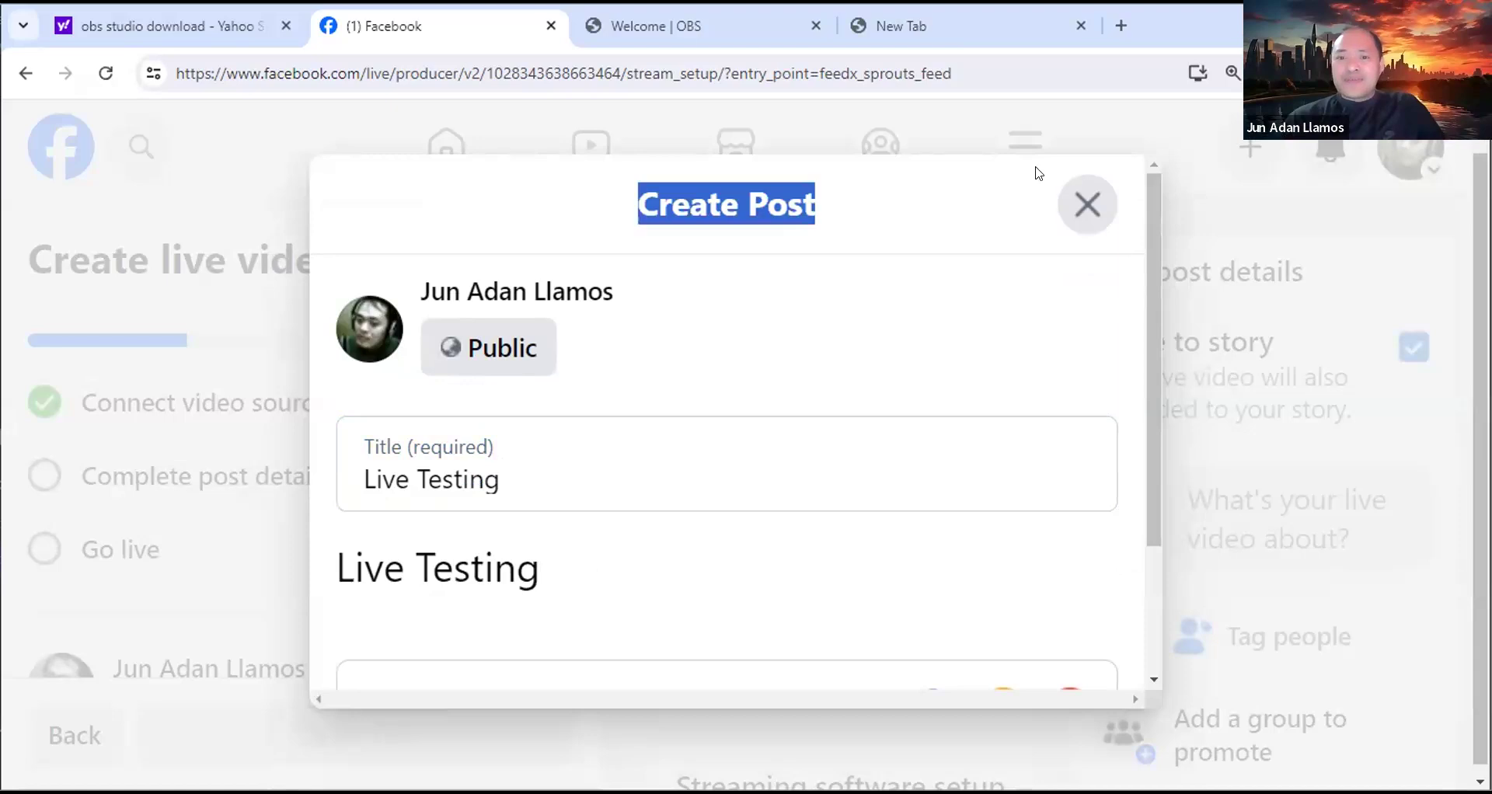
pyautogui.click(1035, 173)
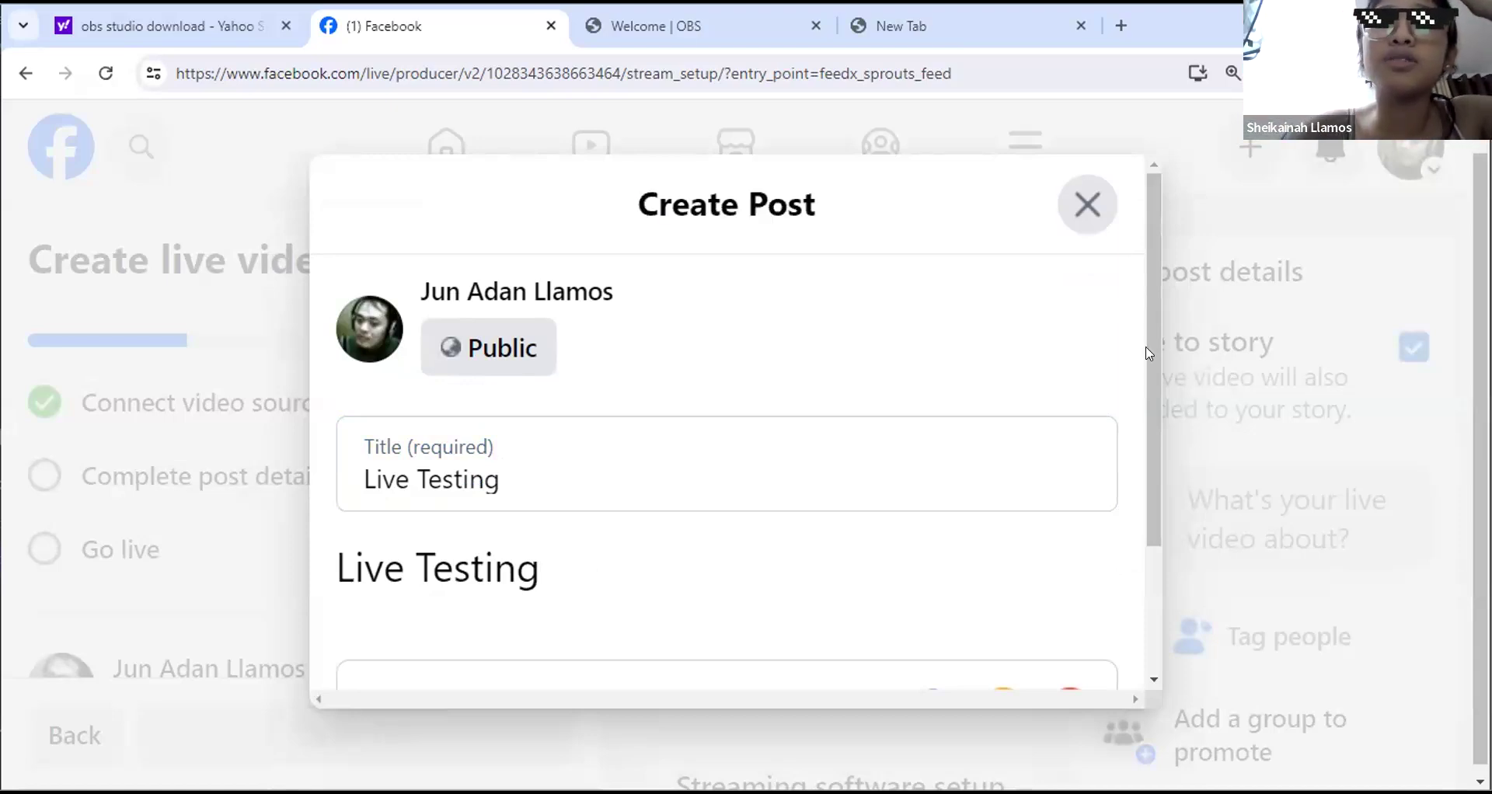
# Step: Enlarge the page view and save the live video's post details
pyautogui.scroll(-3, 1148, 491)
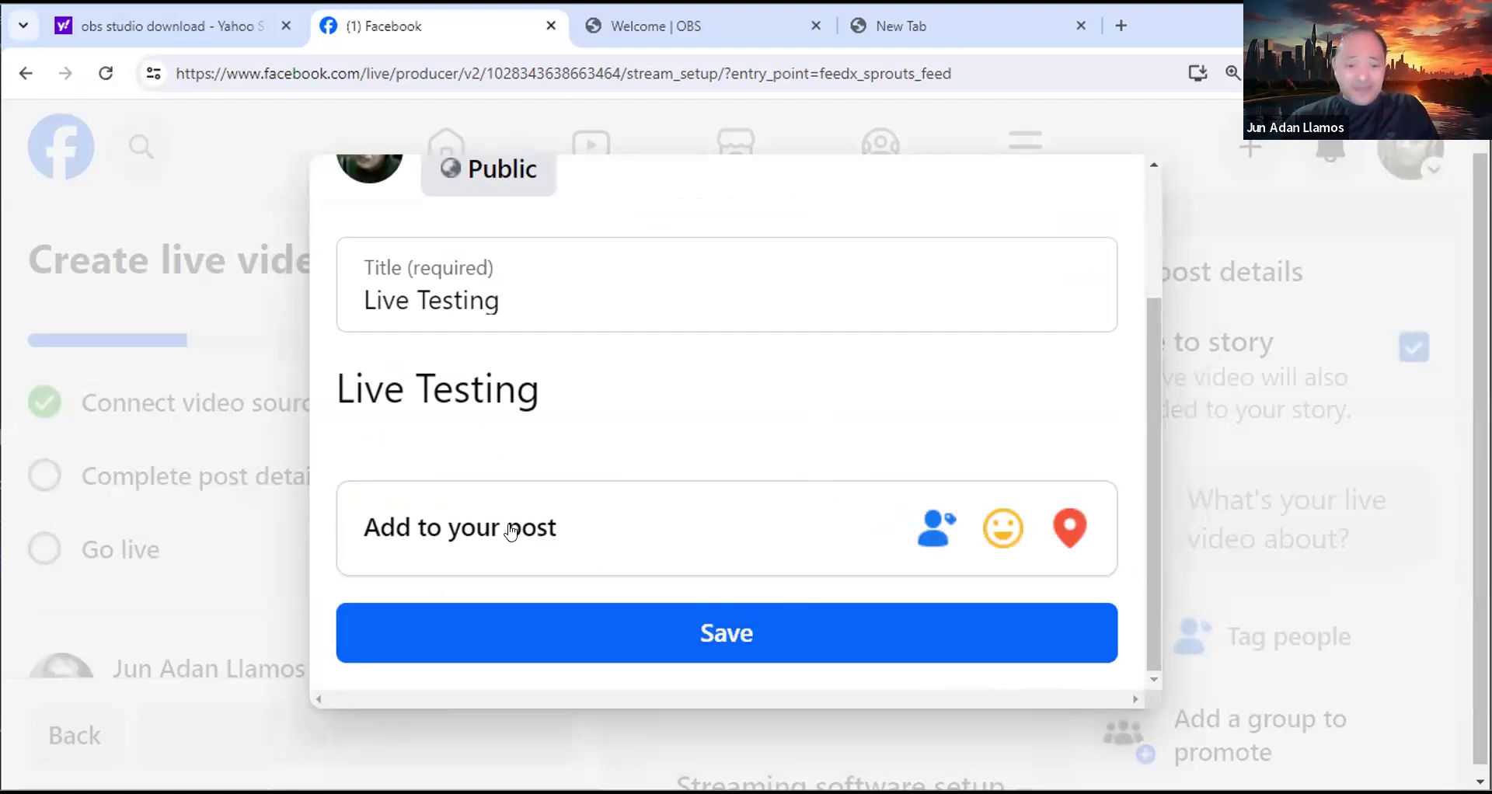
pyautogui.hotkey('ctrl', '+')
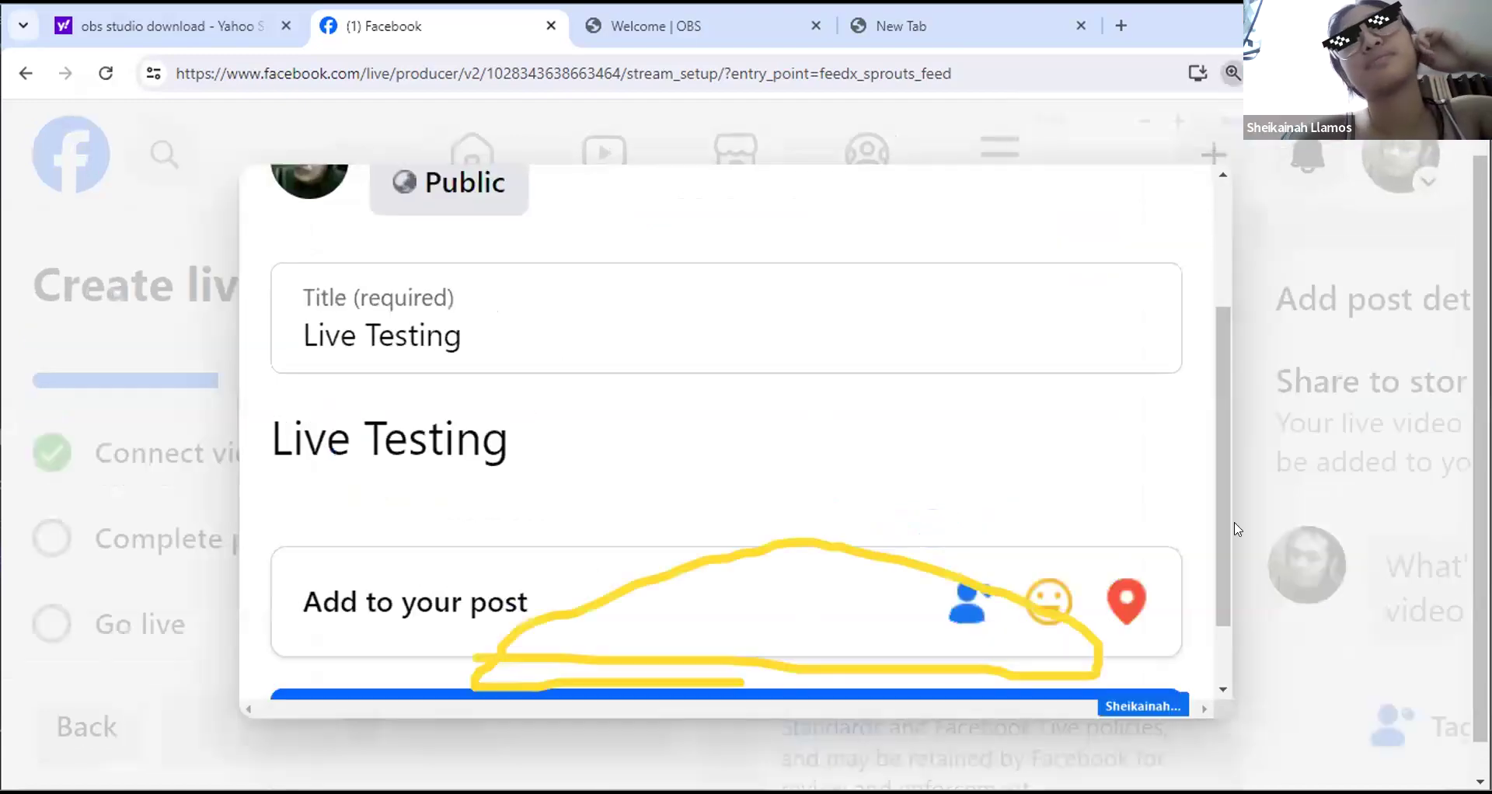
pyautogui.scroll(-1, 839, 656)
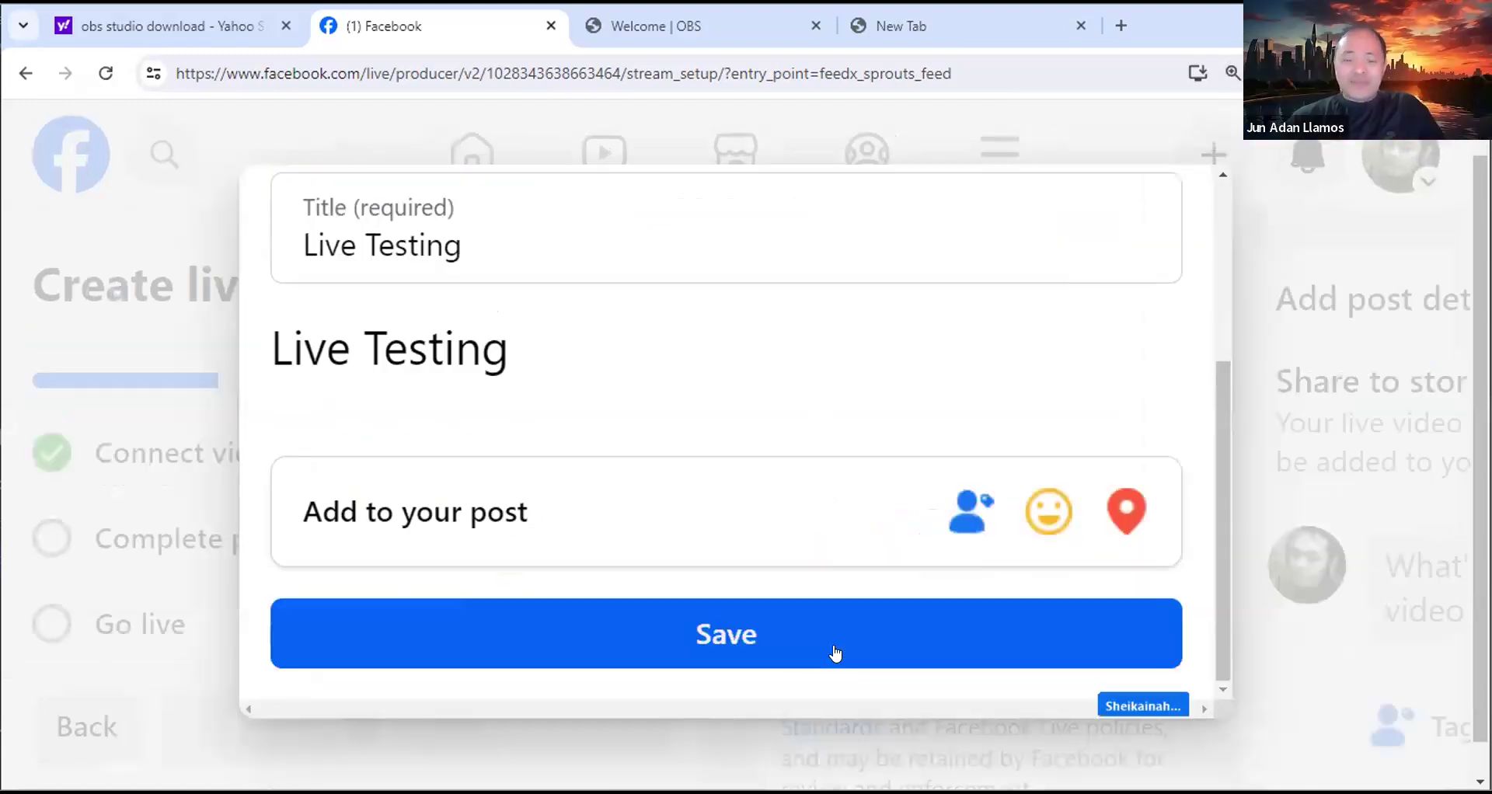
pyautogui.click(837, 651)
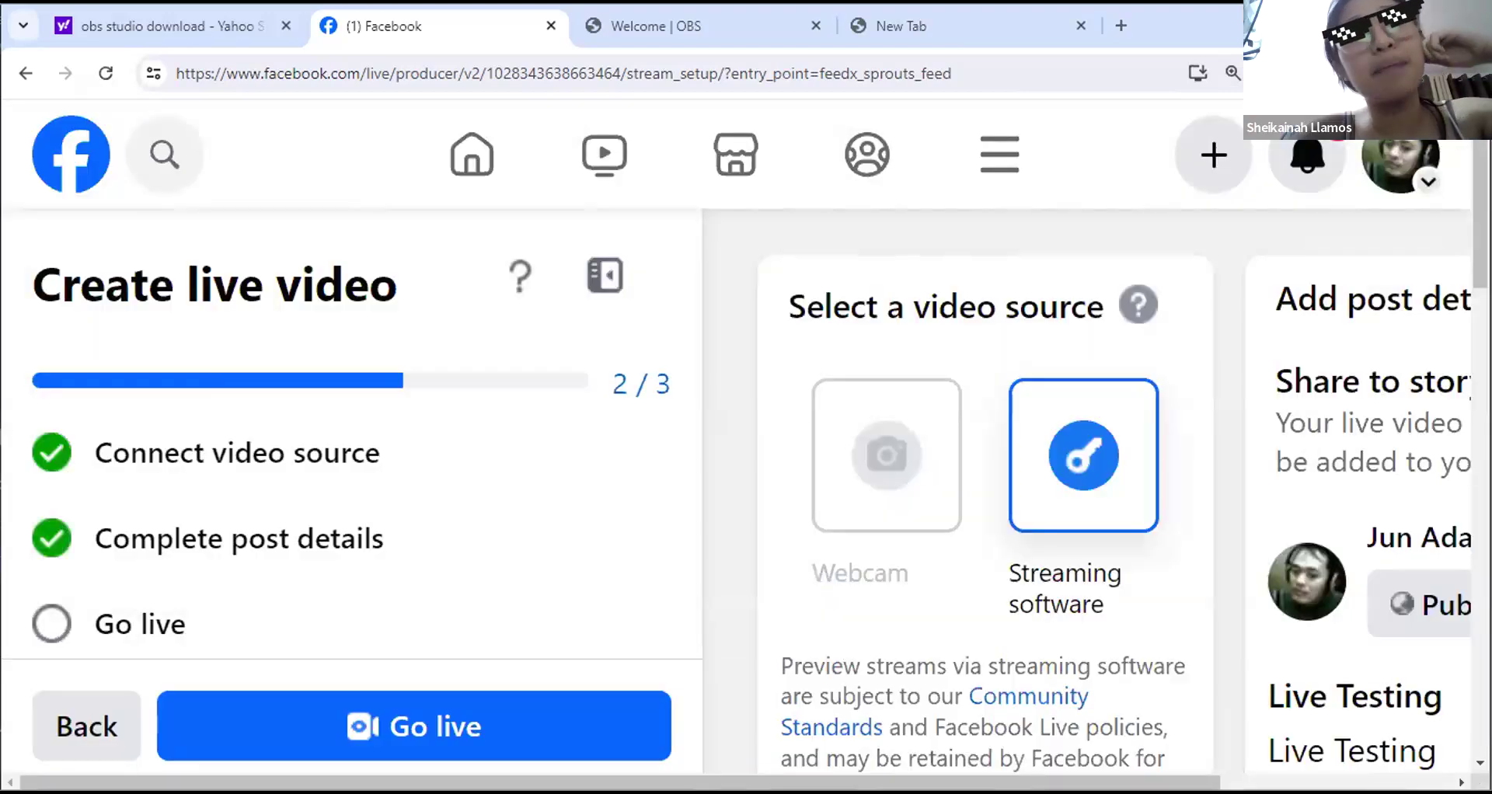
pyautogui.scroll(-1, 1123, 462)
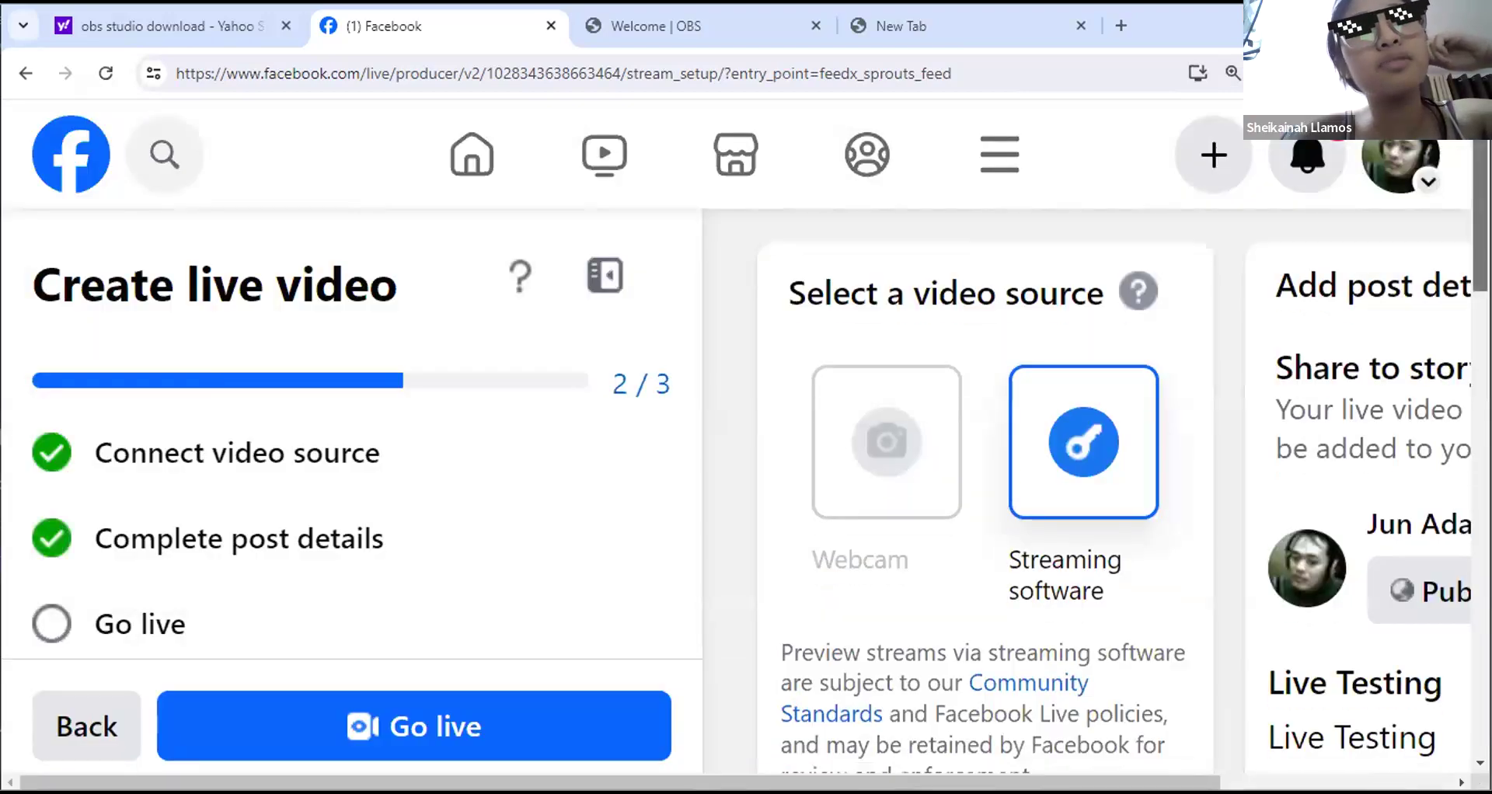
pyautogui.scroll(-1, 985, 490)
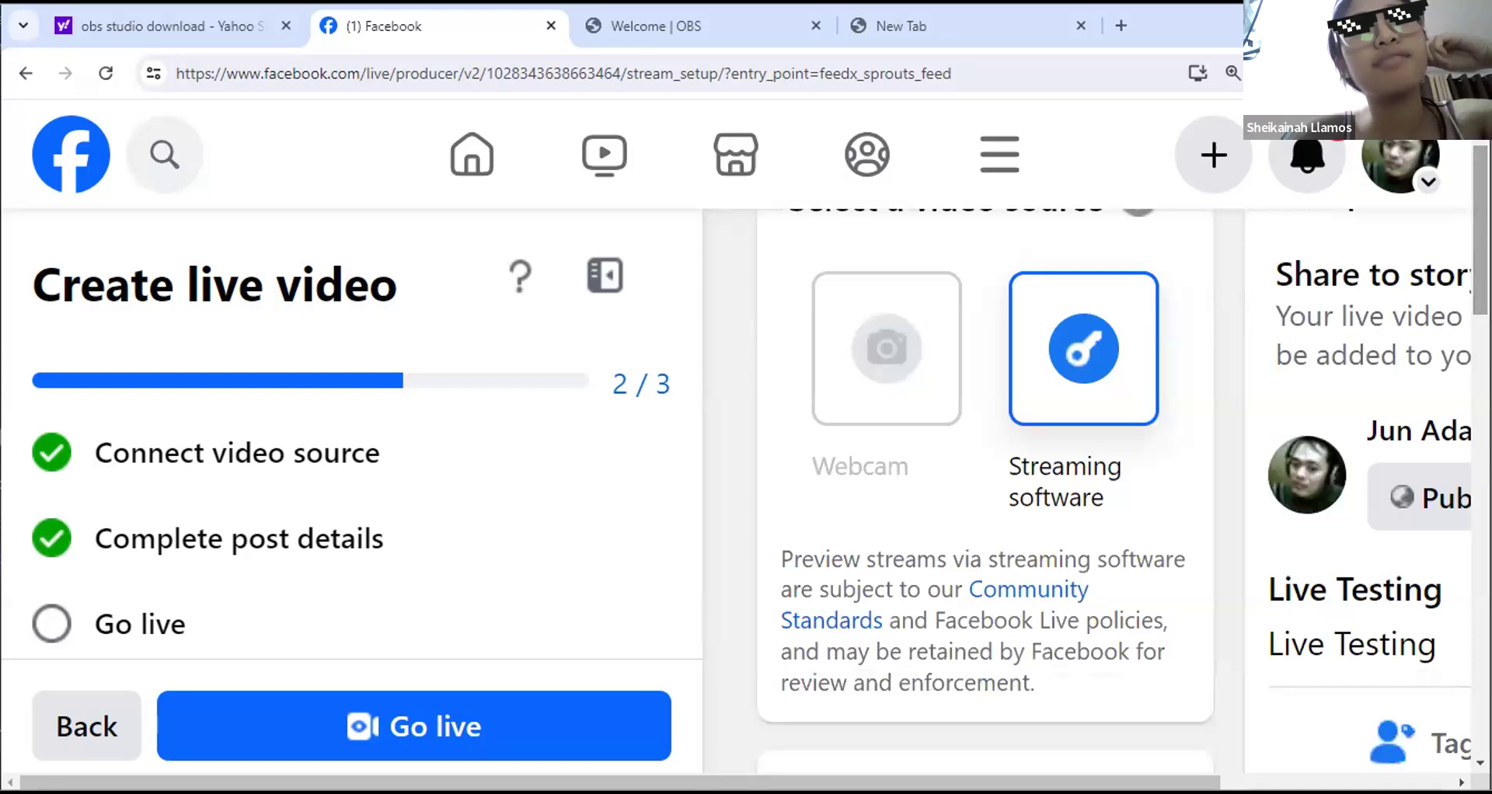